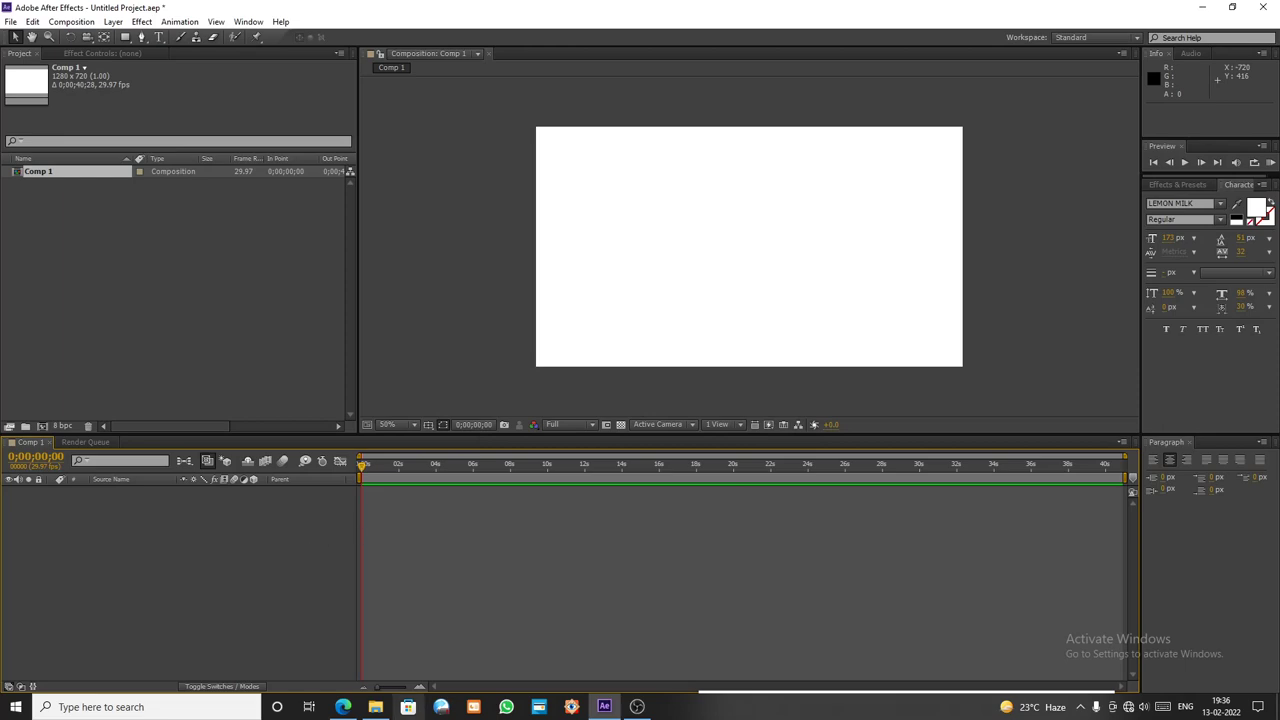
- Import d9.png and rrr.png from the Project File Mail folder into the After Effects project
click(375, 706)
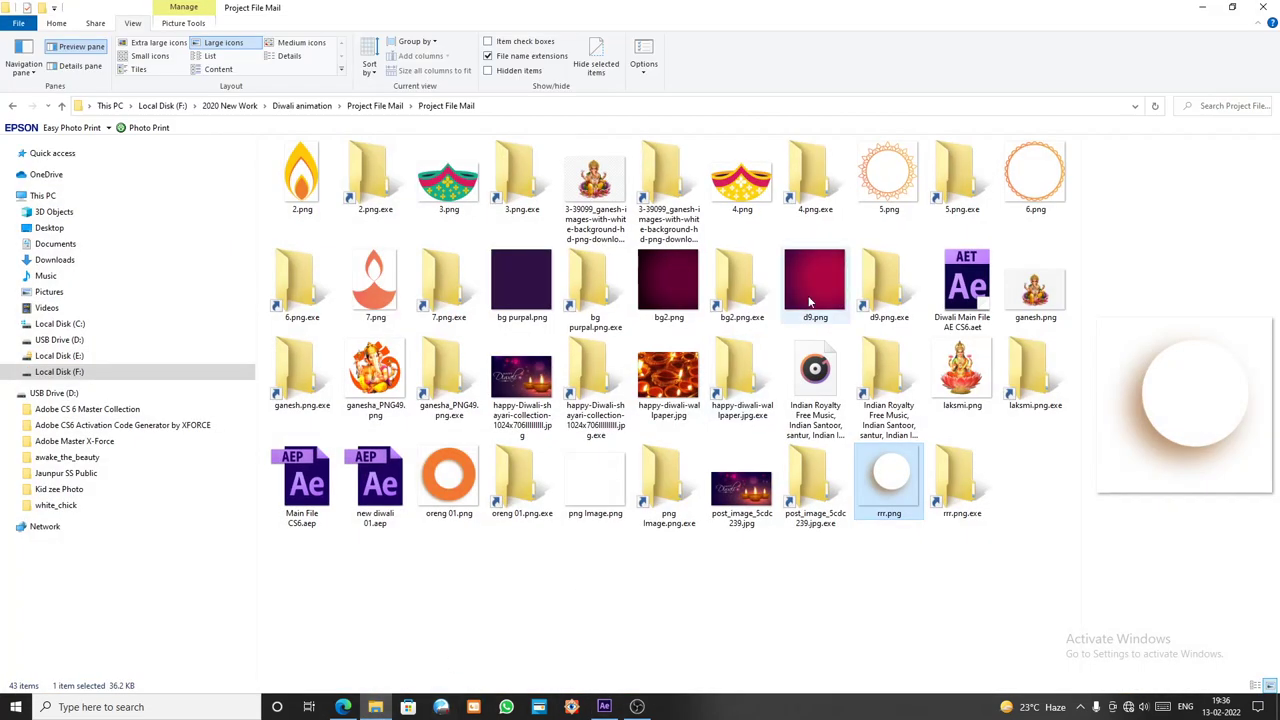
click(810, 300)
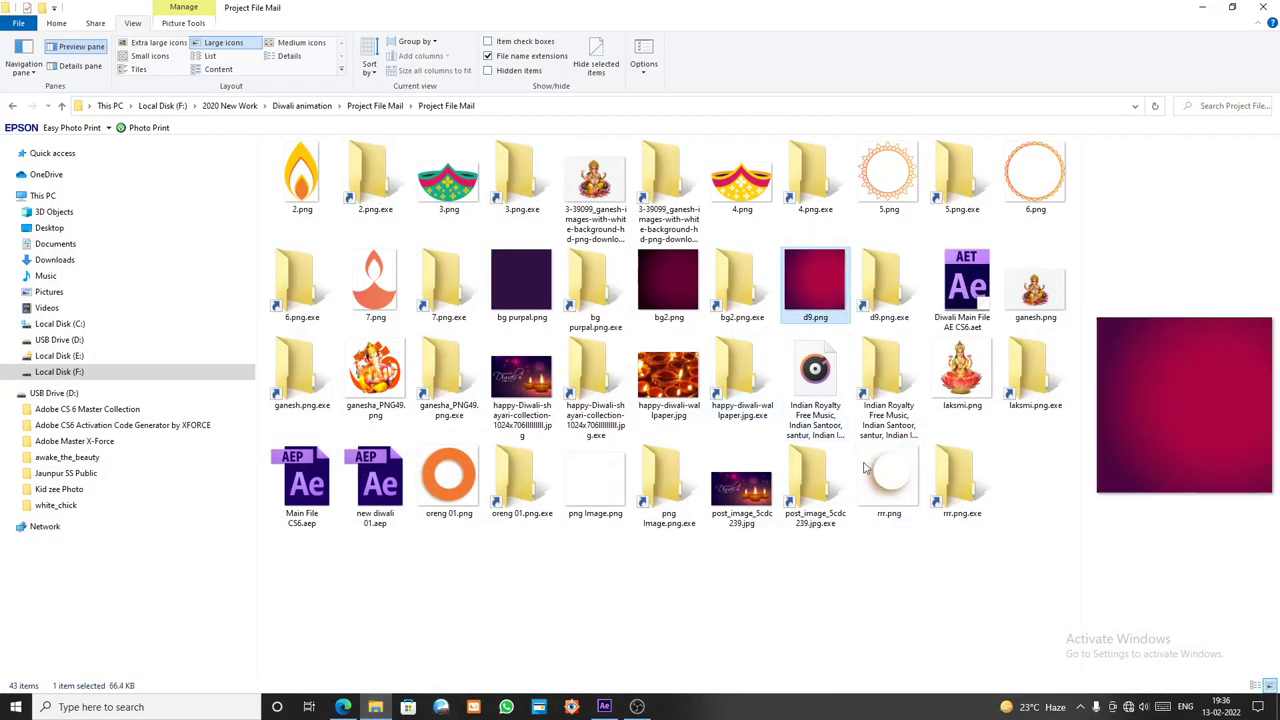
ctrl+click(893, 514)
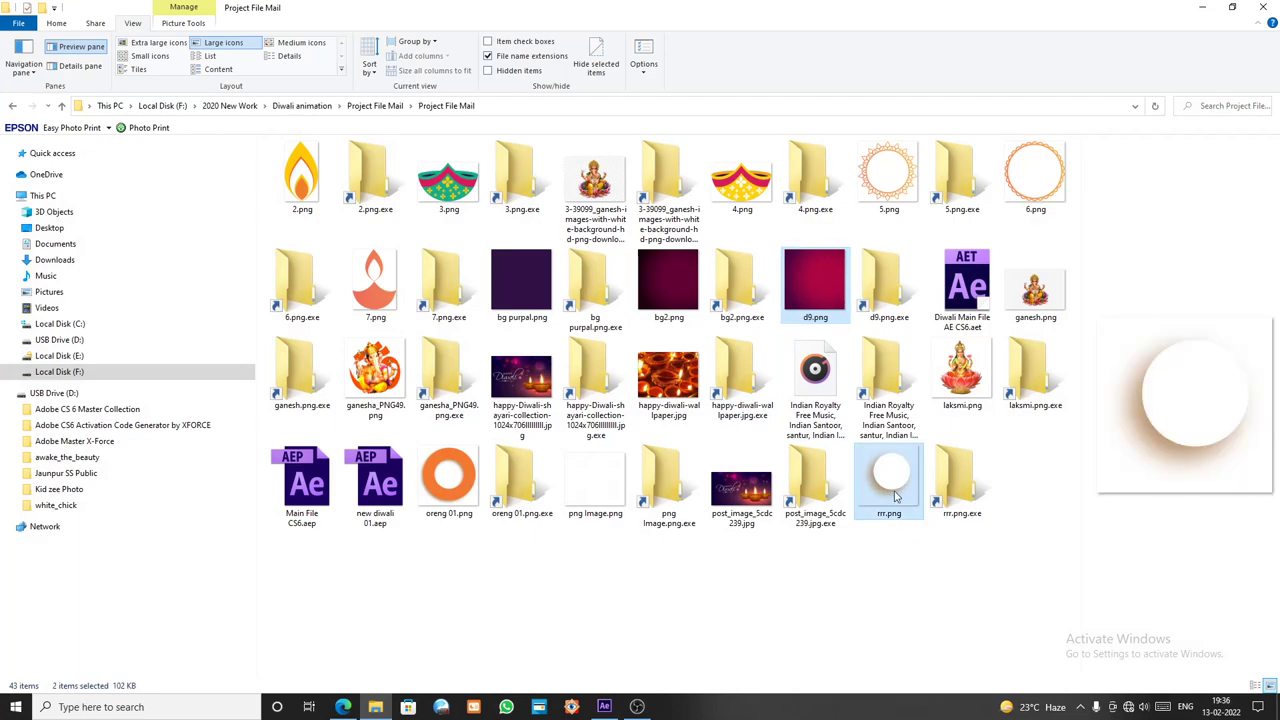
drag(896, 496, 154, 326)
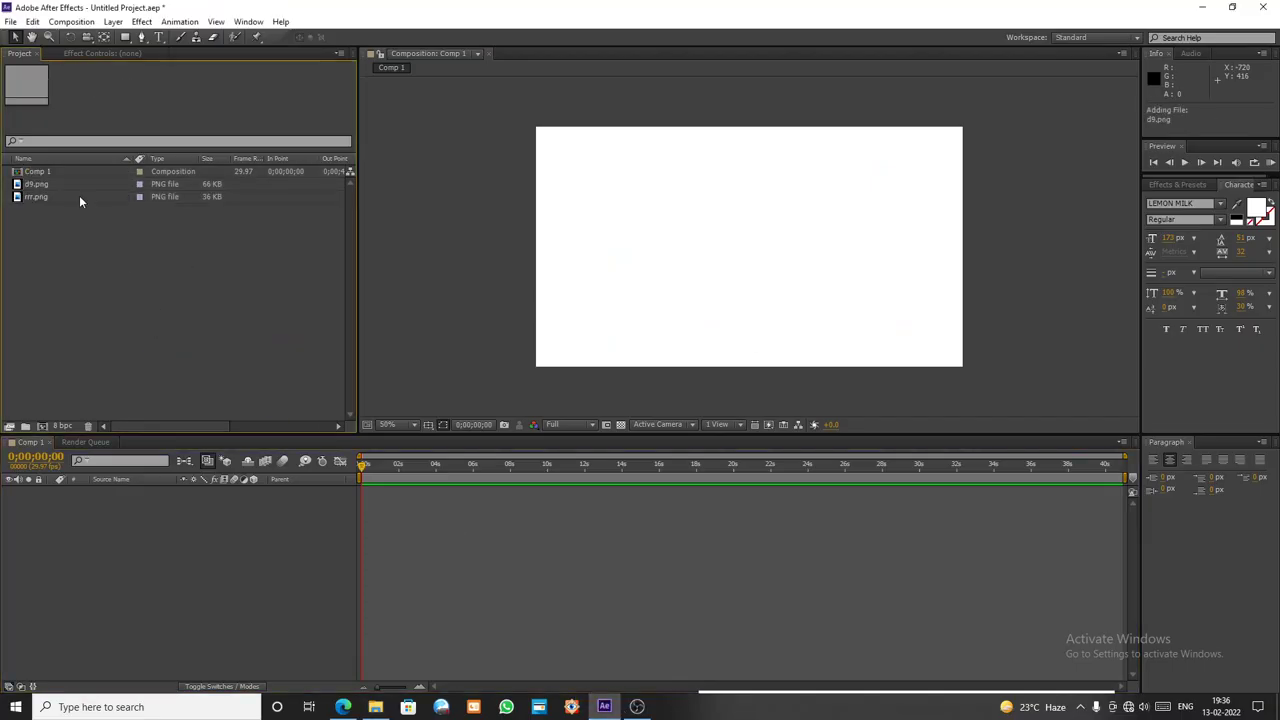
- Add d9.png to Comp 1 as the background layer
click(79, 200)
click(64, 186)
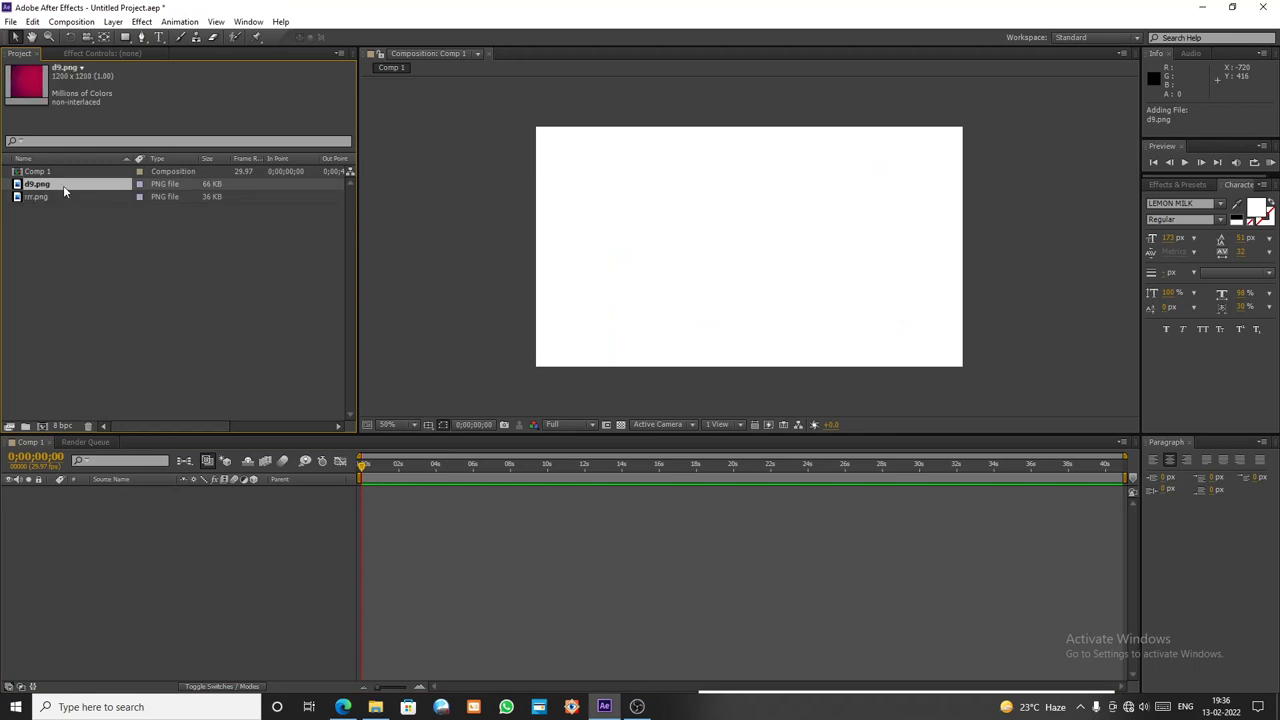
drag(63, 185, 96, 533)
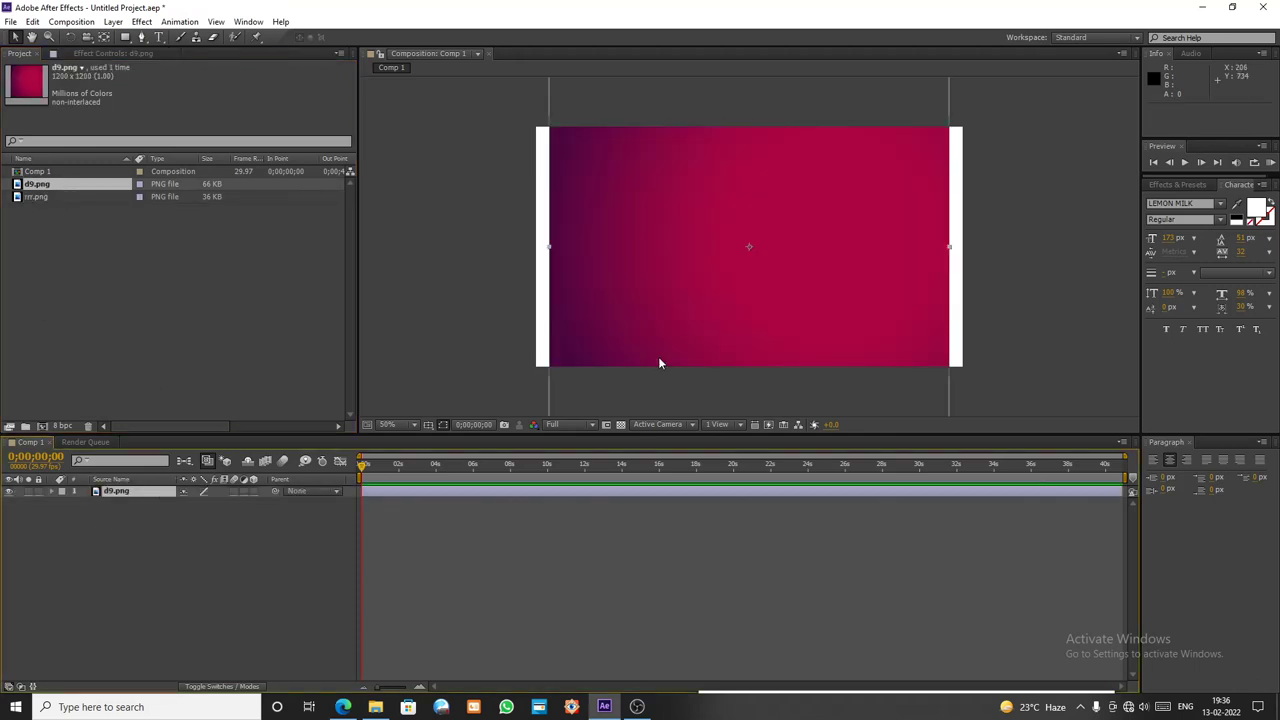
- Scale the d9.png layer to 131% so it fills the frame, and lock it
key(s)
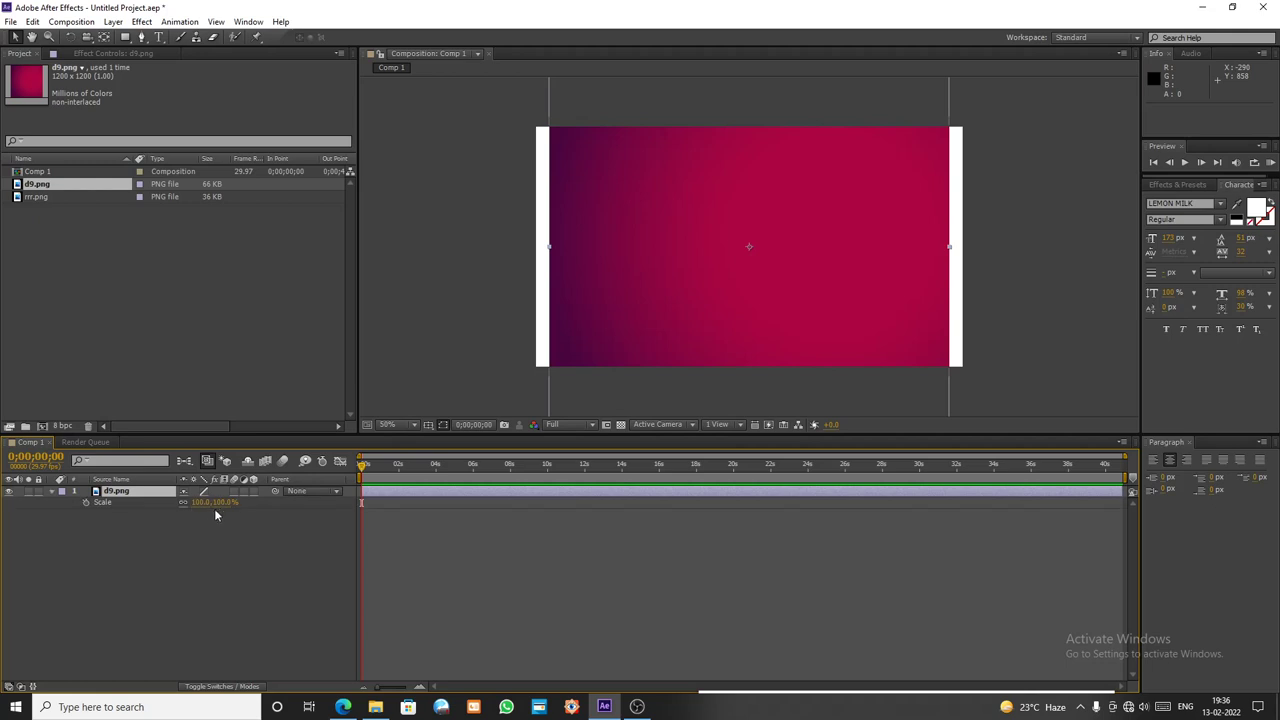
mouse_move(222, 510)
mouse_down()
mouse_move(255, 503)
mouse_move(243, 504)
mouse_up()
key(Return)
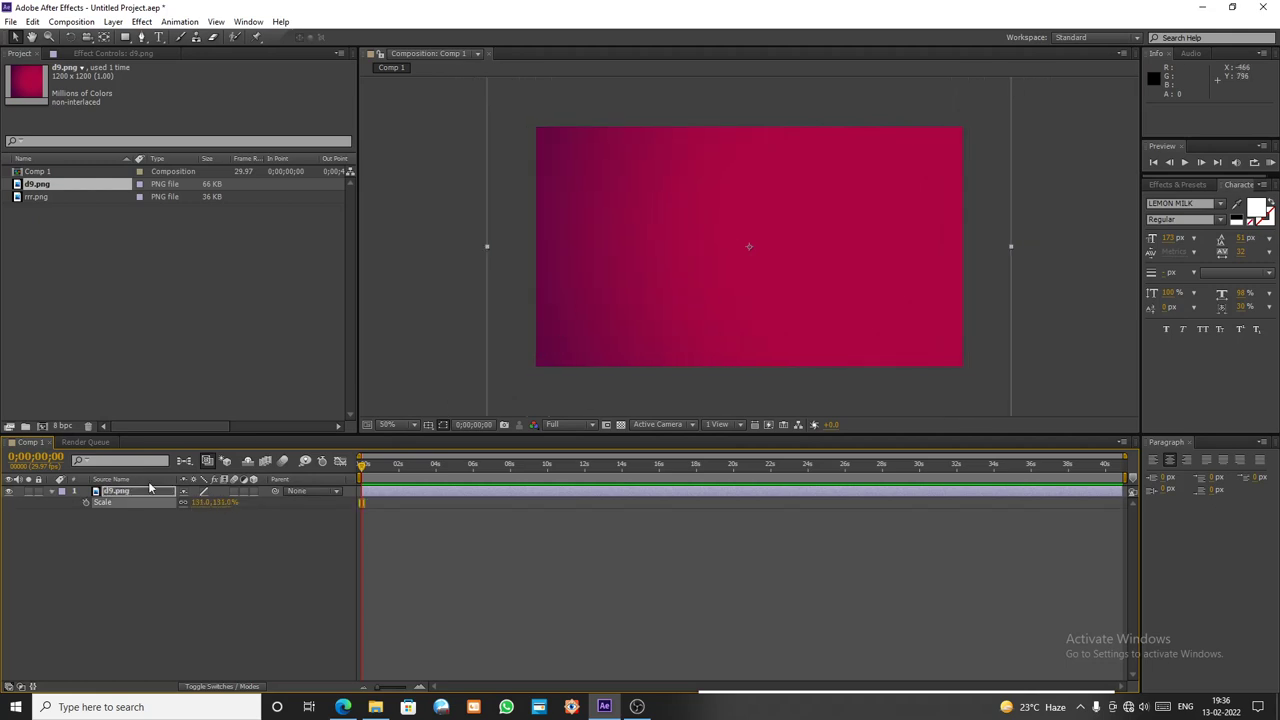
click(132, 535)
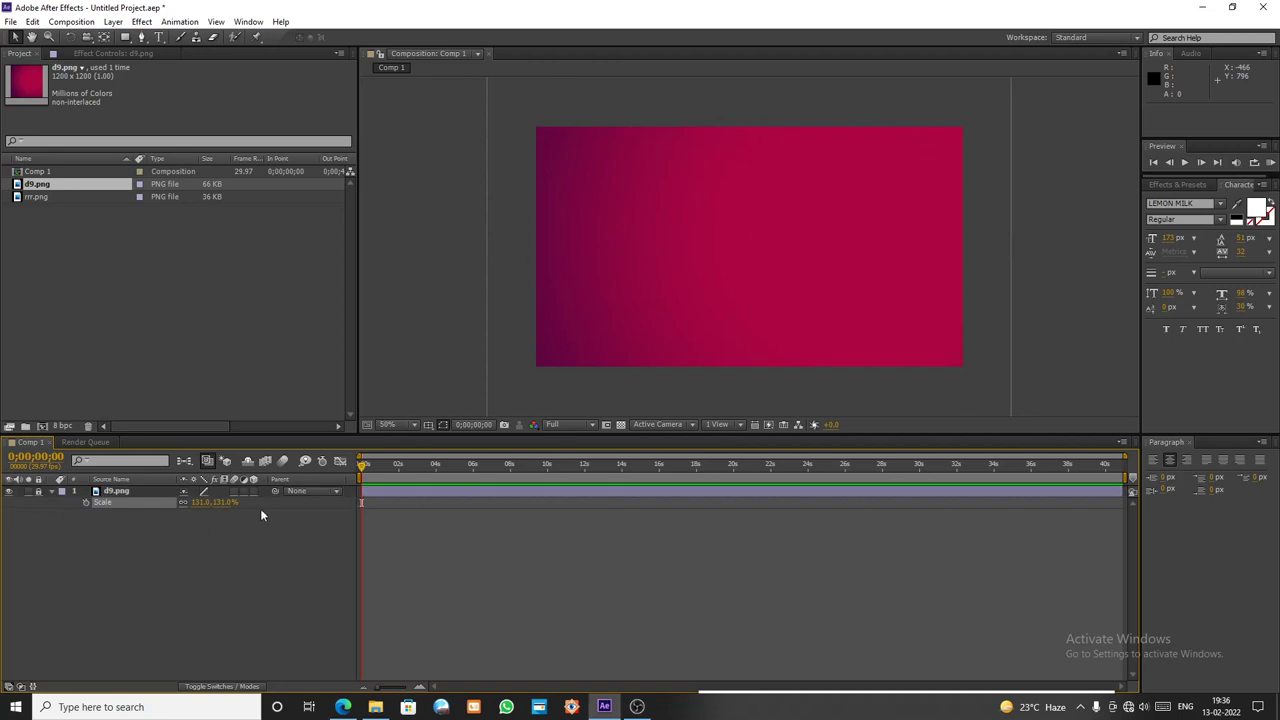
- Add rrr.png above the background layer and scale it to 132%
drag(38, 197, 156, 489)
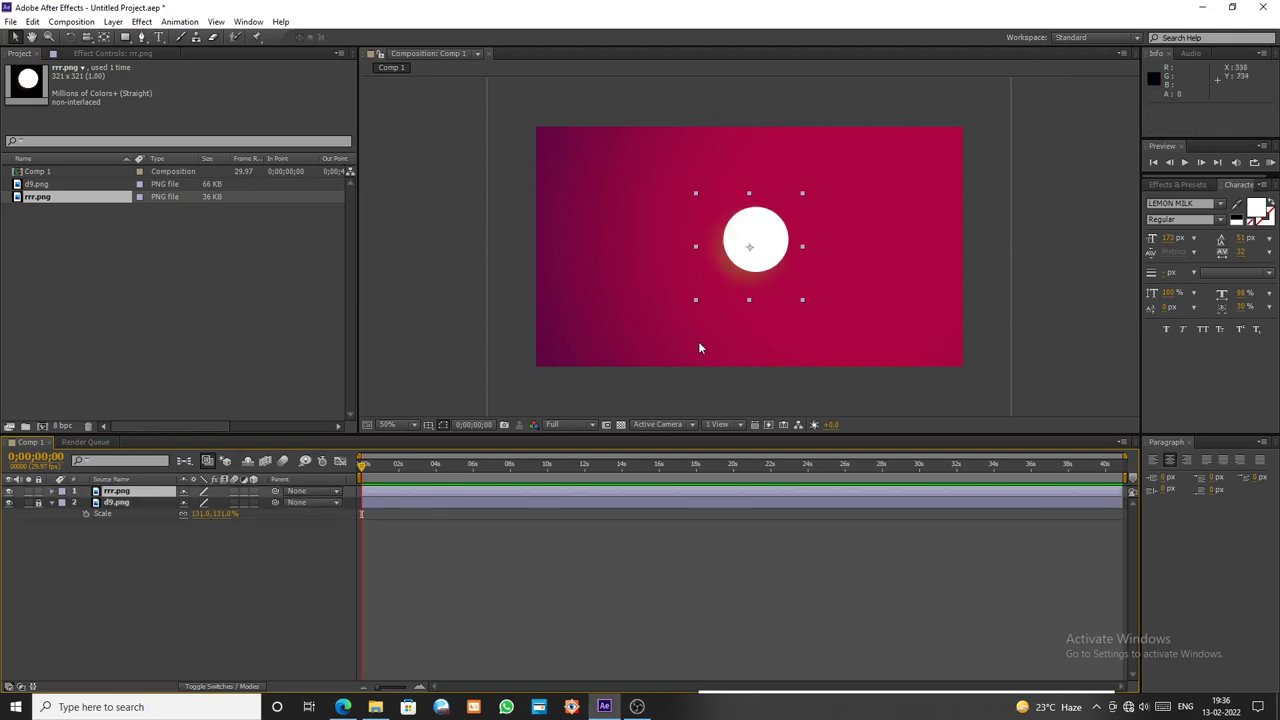
drag(754, 249, 652, 264)
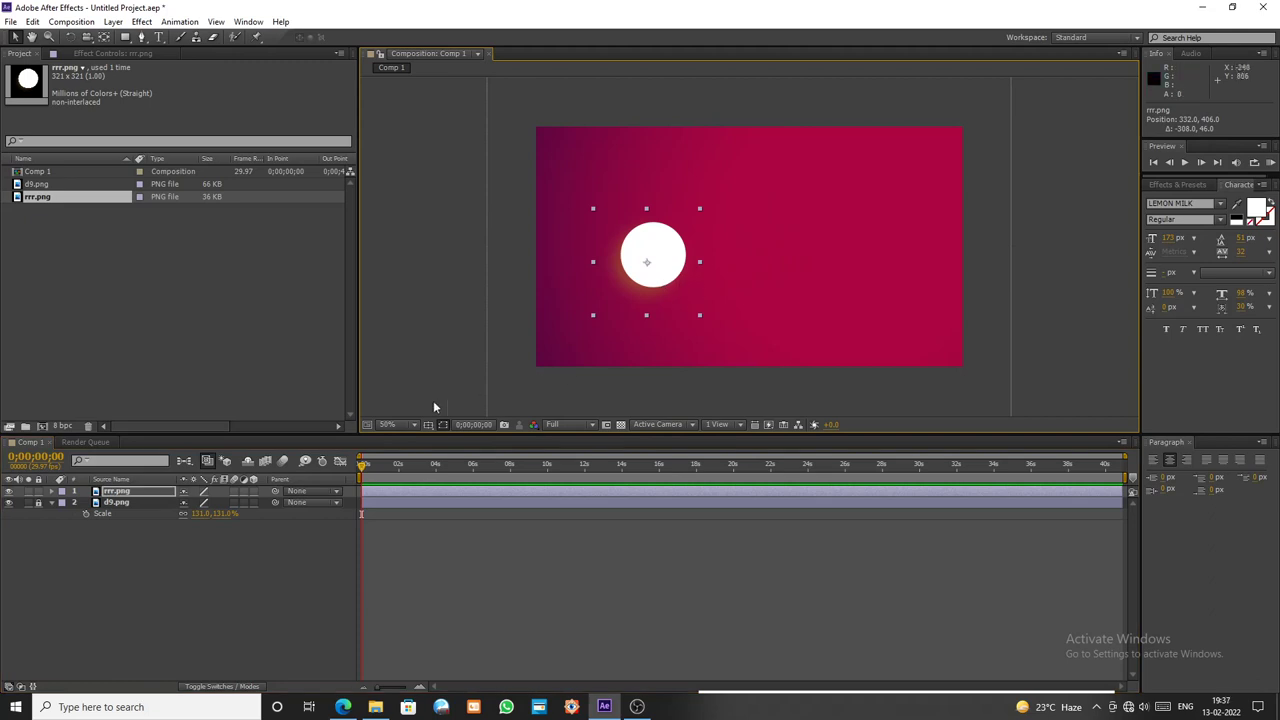
key(s)
drag(216, 502, 244, 503)
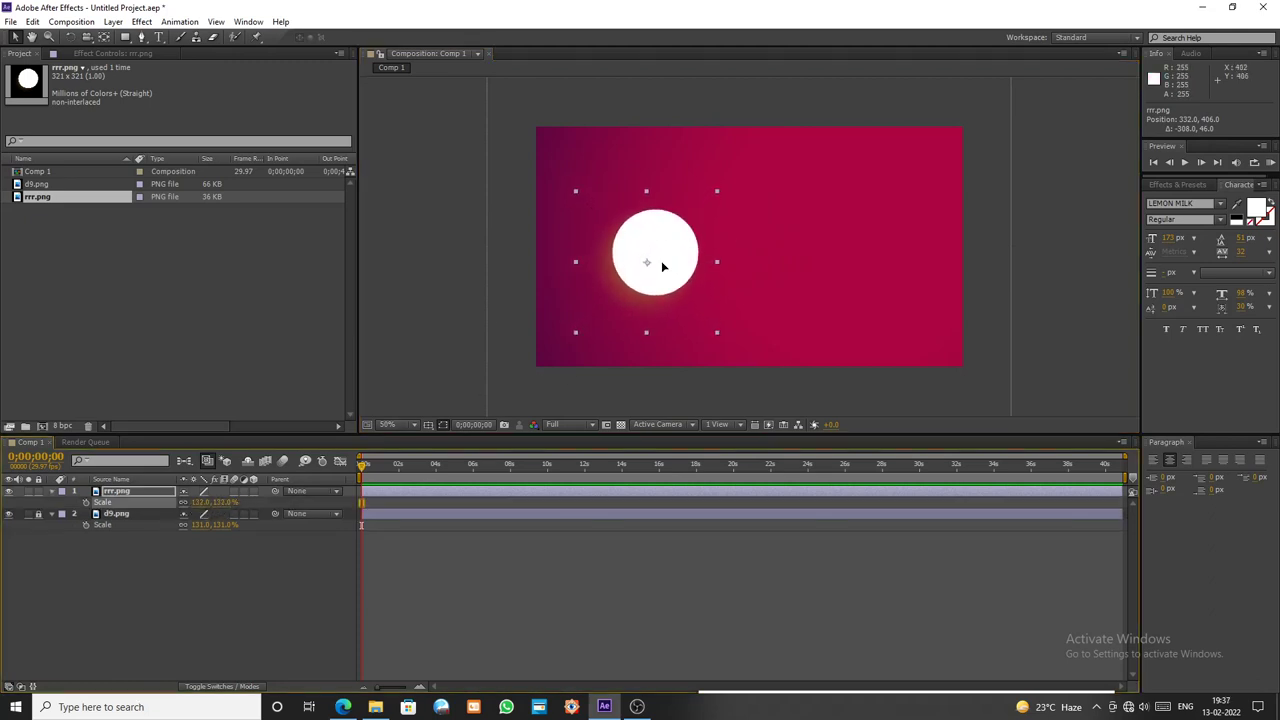
- Animate rrr.png's position horizontally across the frame, from -272, 414 at 0;00;00;00 to about 1392, 414 at 0;00;01;28
drag(662, 266, 469, 268)
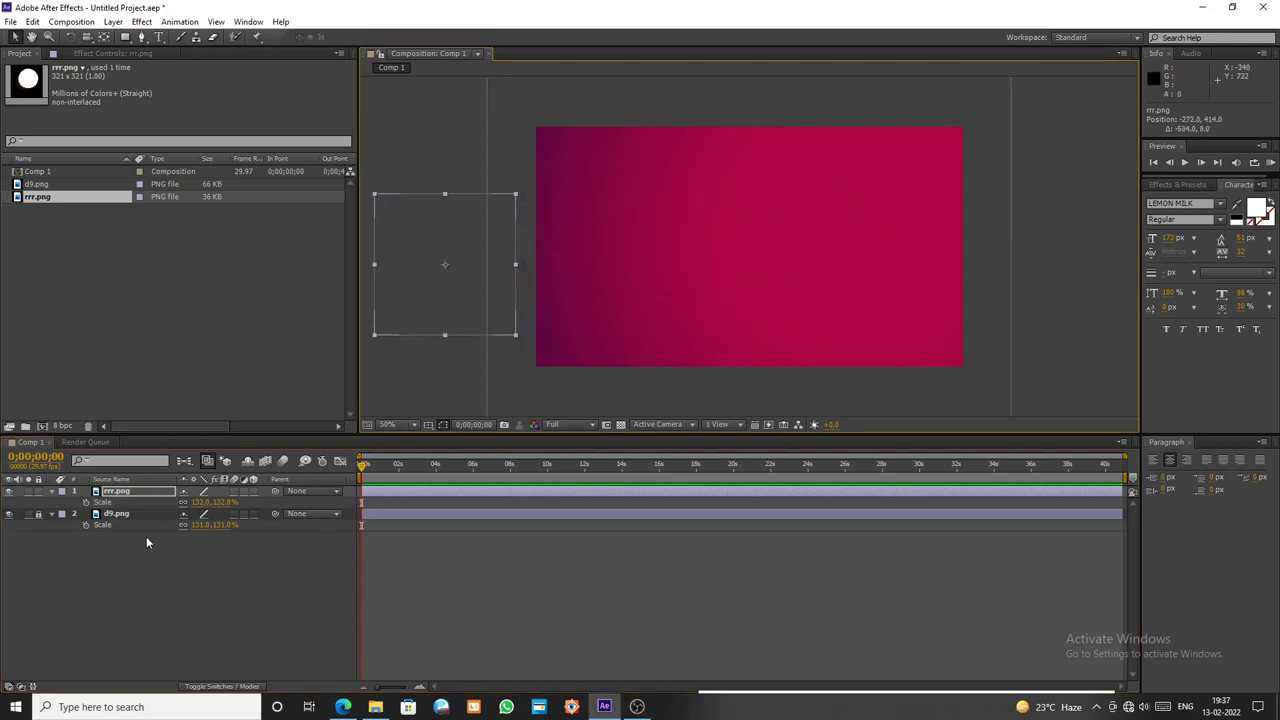
key(p)
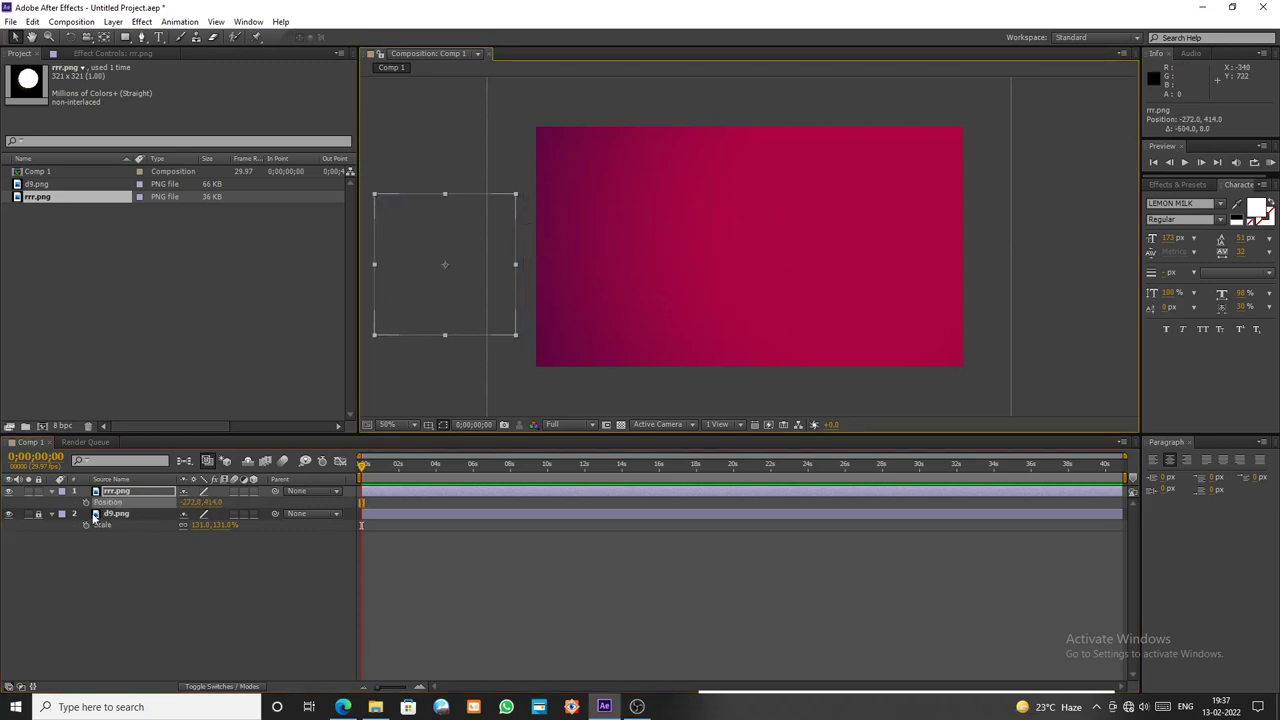
click(86, 502)
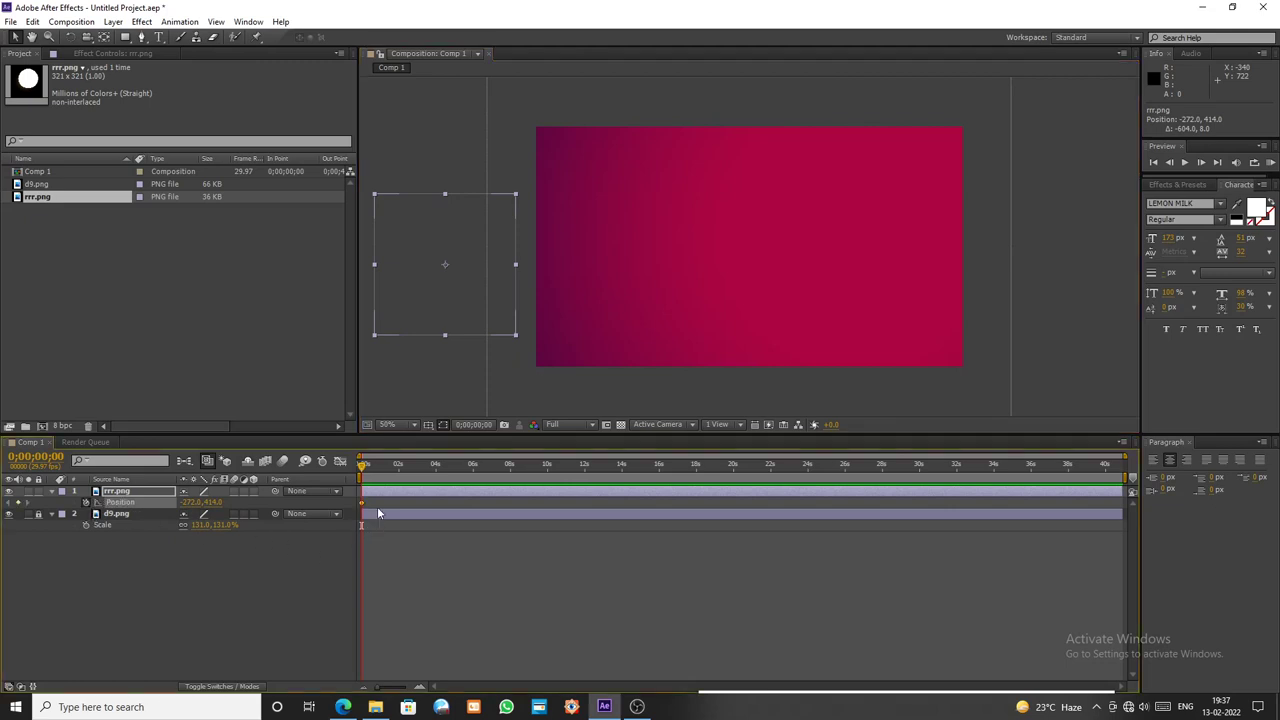
drag(364, 469, 401, 483)
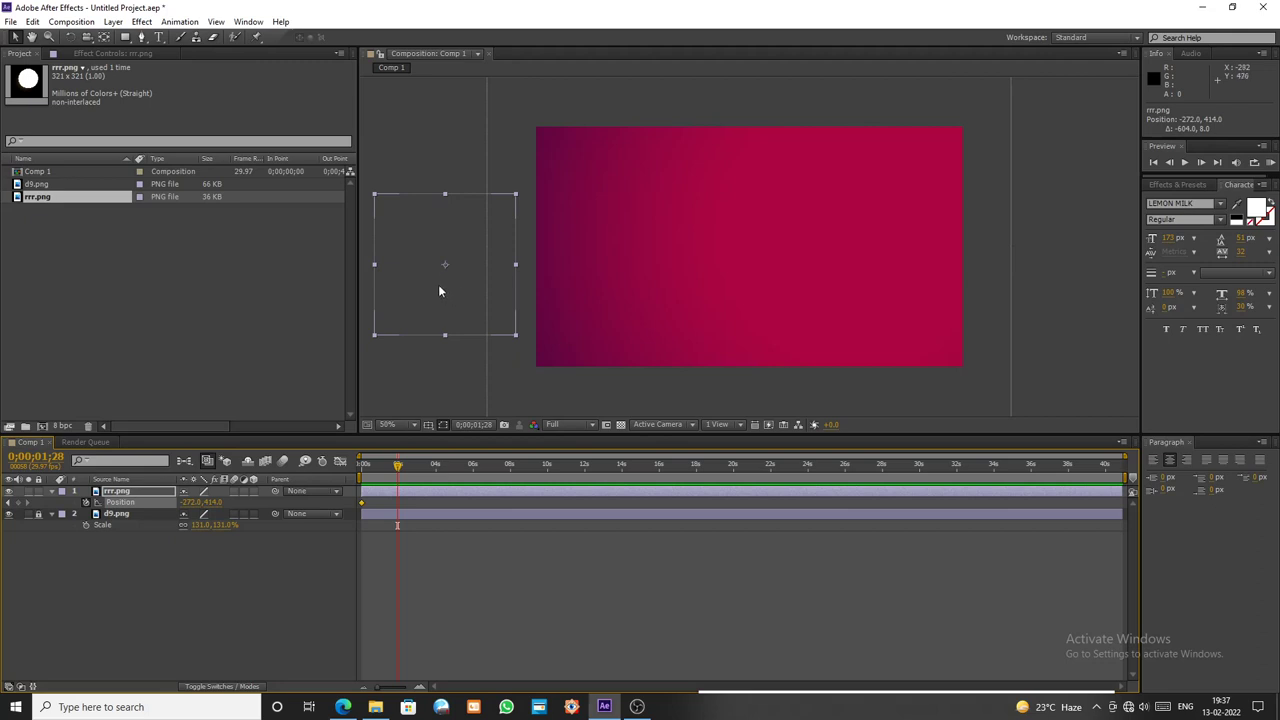
drag(442, 288, 994, 310)
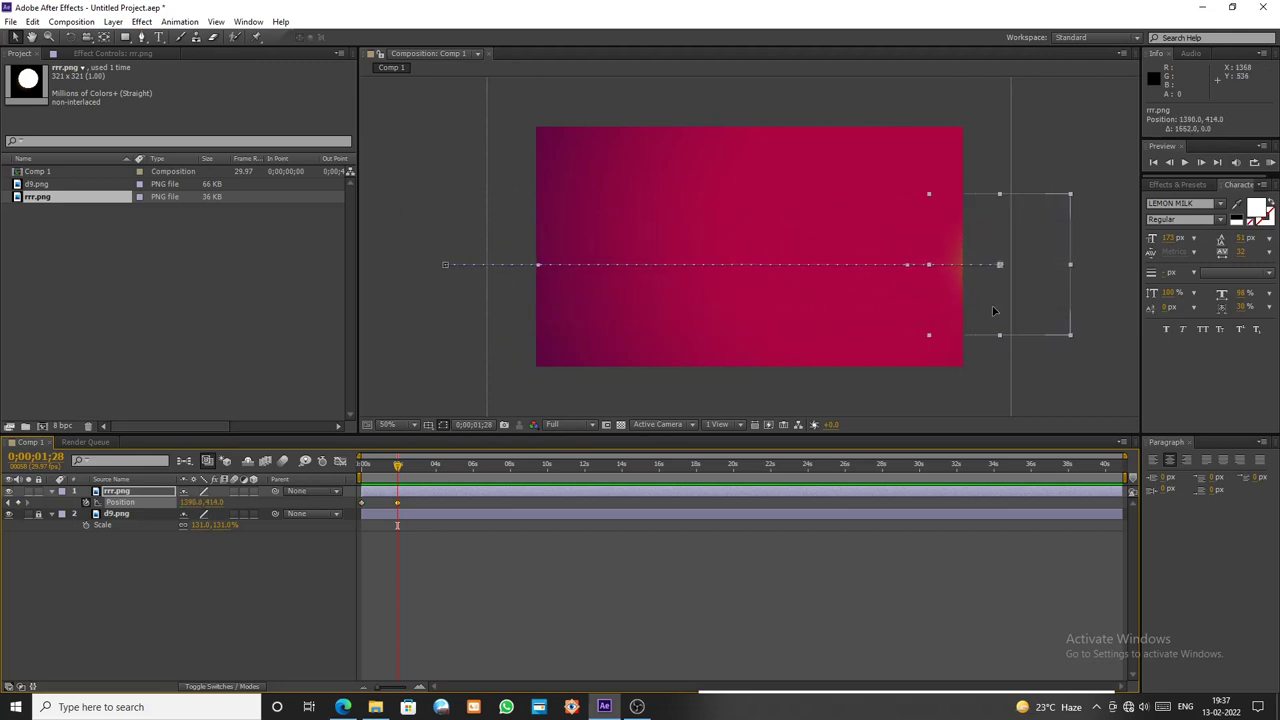
- Ease both rrr.png position keyframes, shaping the speed graph into a sharp peak midway, and preview the movement over a shortened work area
click(361, 502)
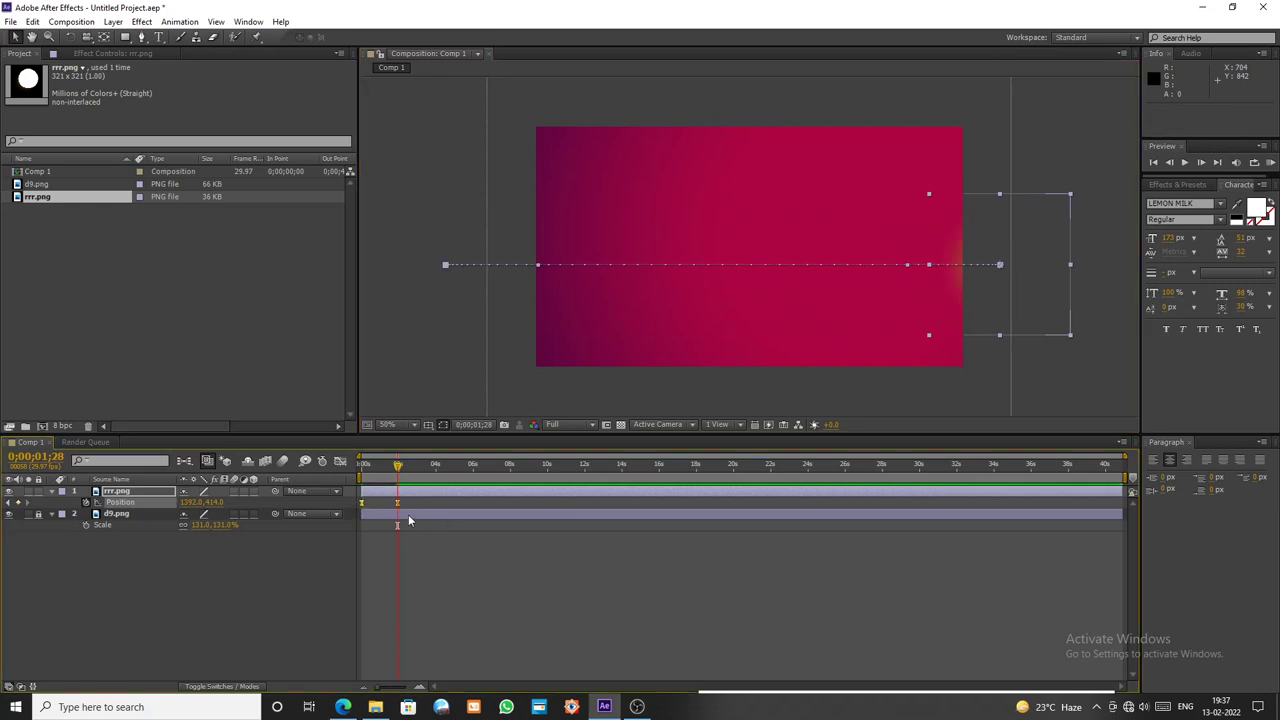
click(340, 461)
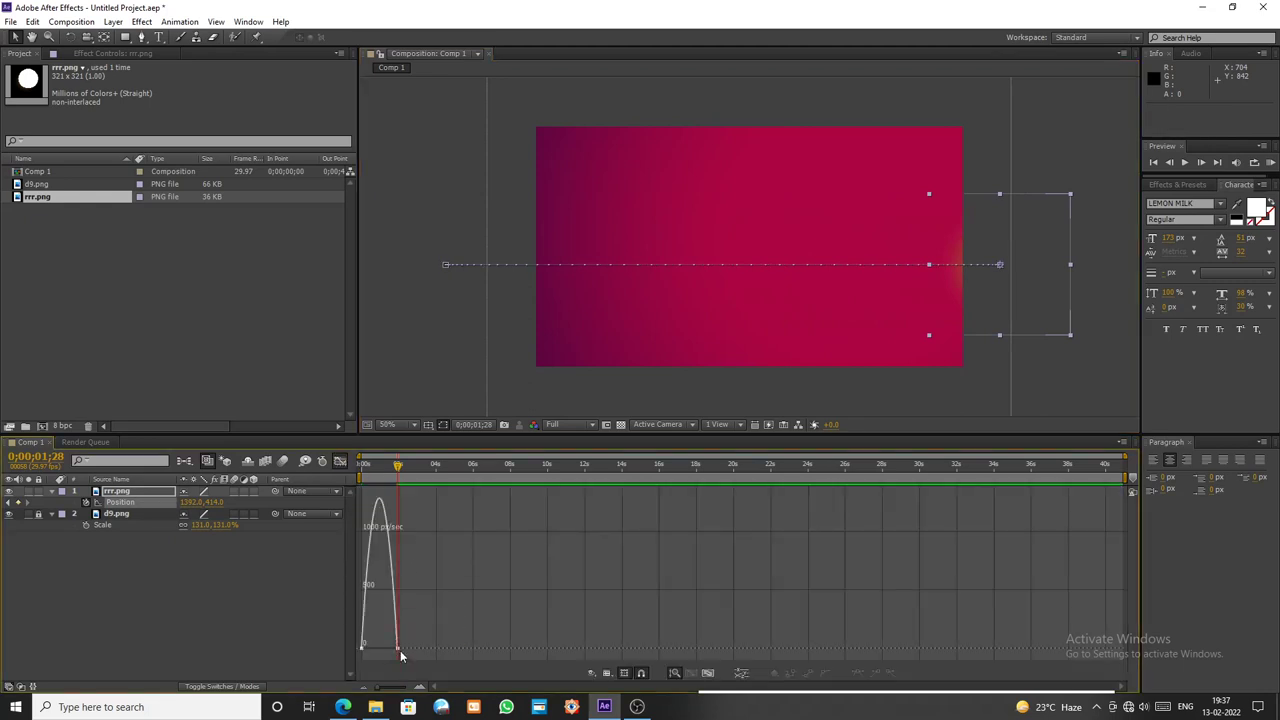
click(398, 649)
drag(382, 649, 364, 645)
click(362, 648)
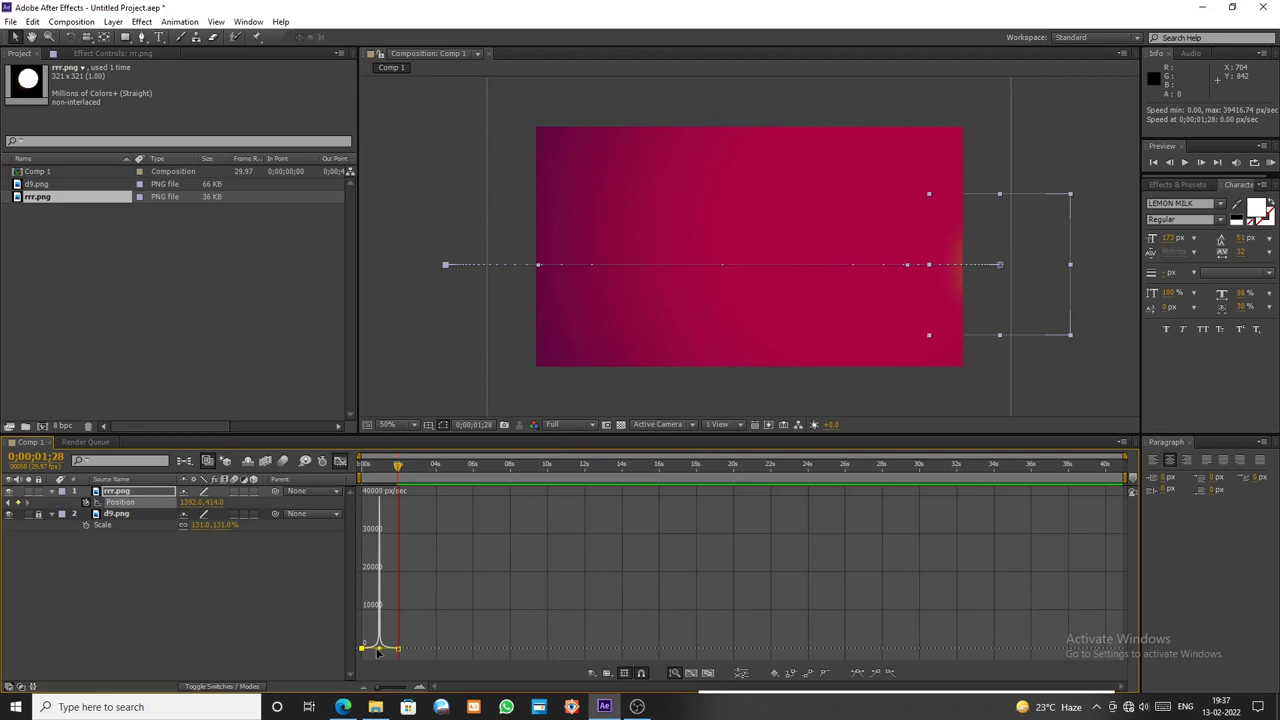
click(378, 650)
mouse_move(382, 652)
mouse_down()
mouse_move(371, 654)
mouse_move(379, 665)
mouse_up()
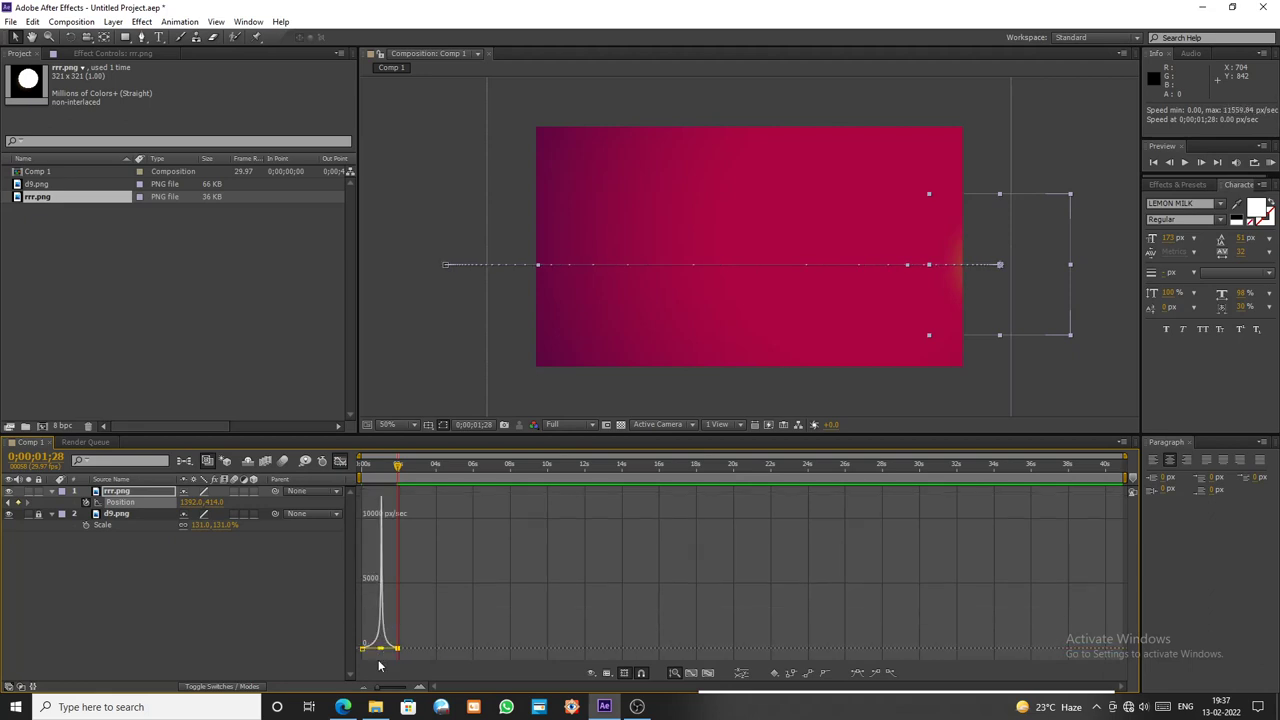
click(340, 462)
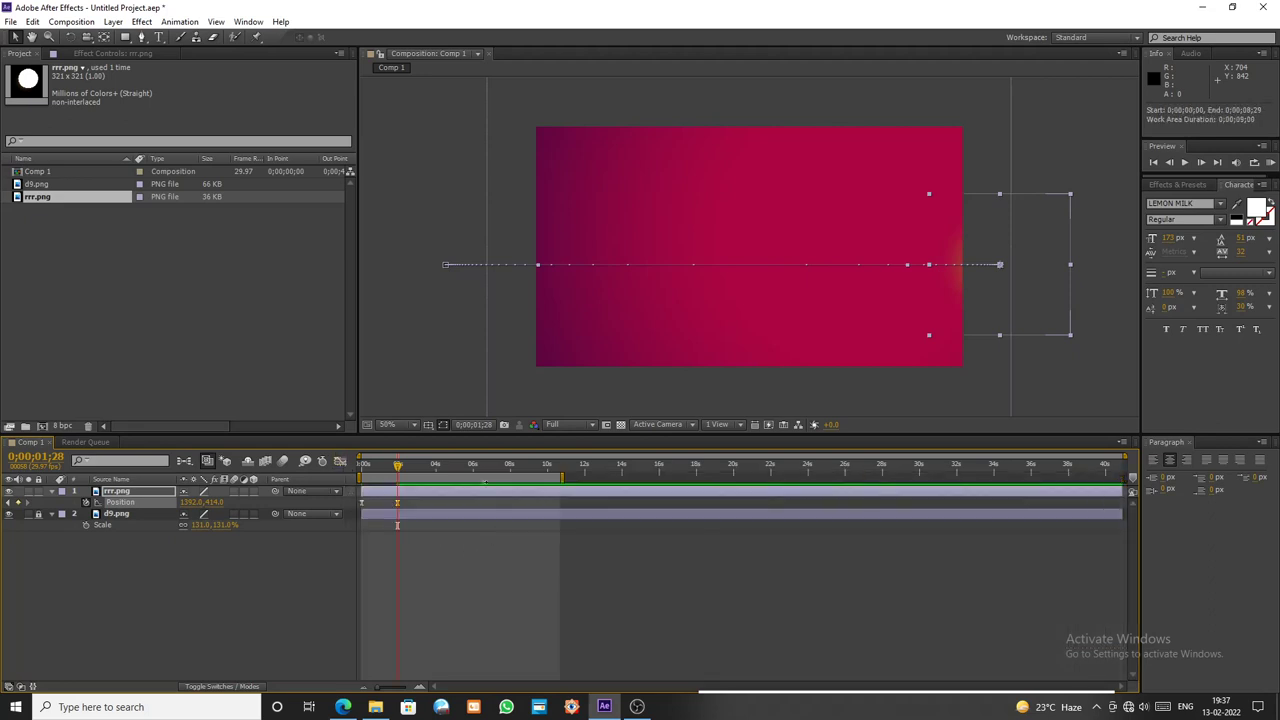
key(space)
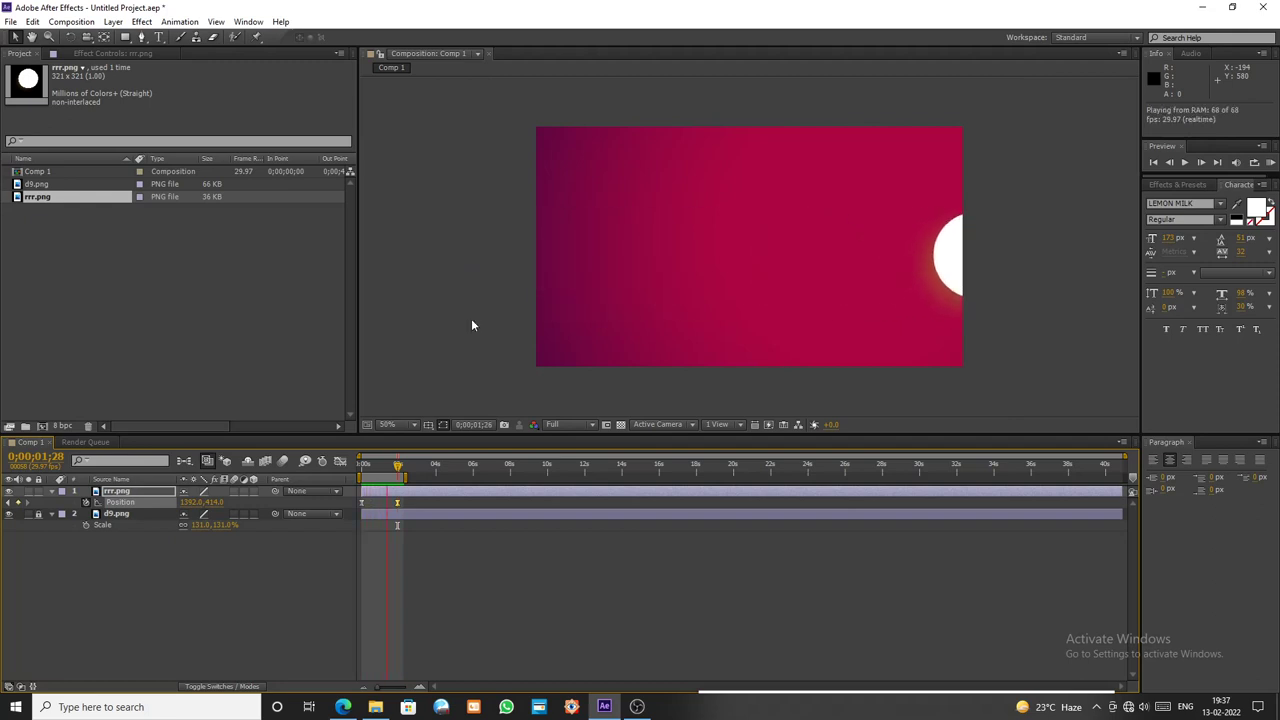
- Duplicate the rrr.png layer and time-reverse the copy's position keyframes so it travels in the opposite direction
click(391, 494)
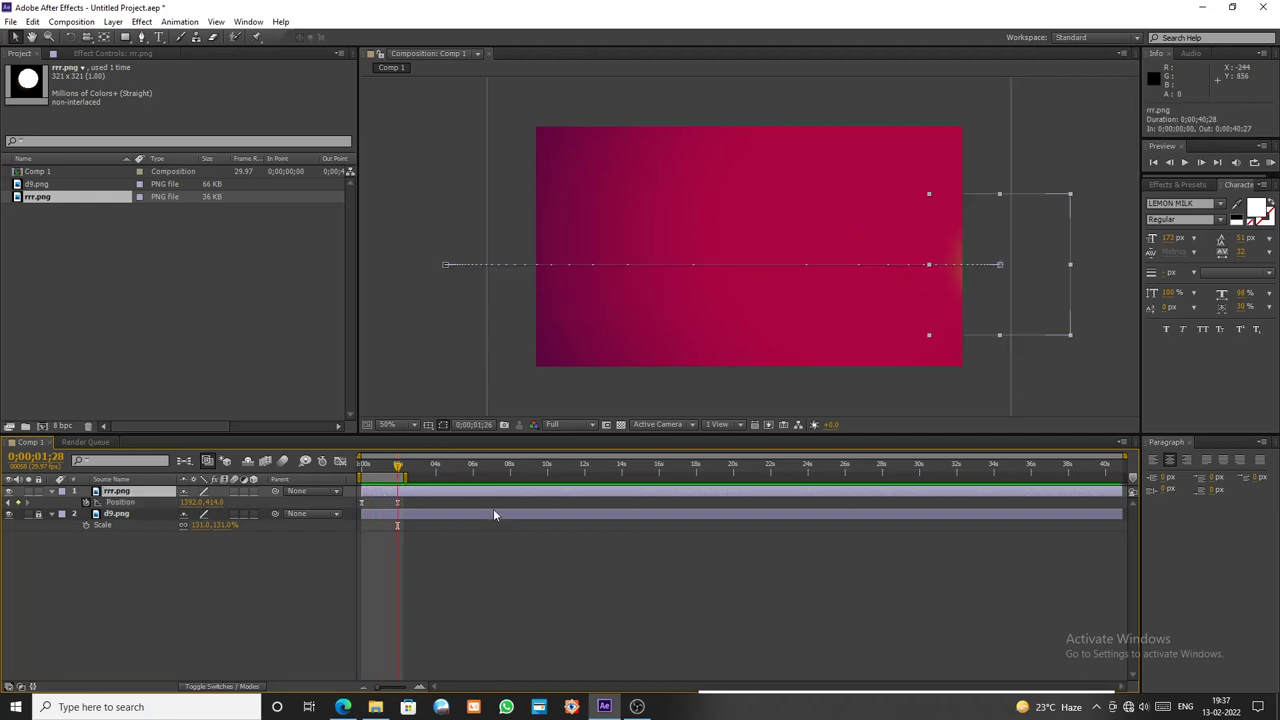
key(ctrl+d)
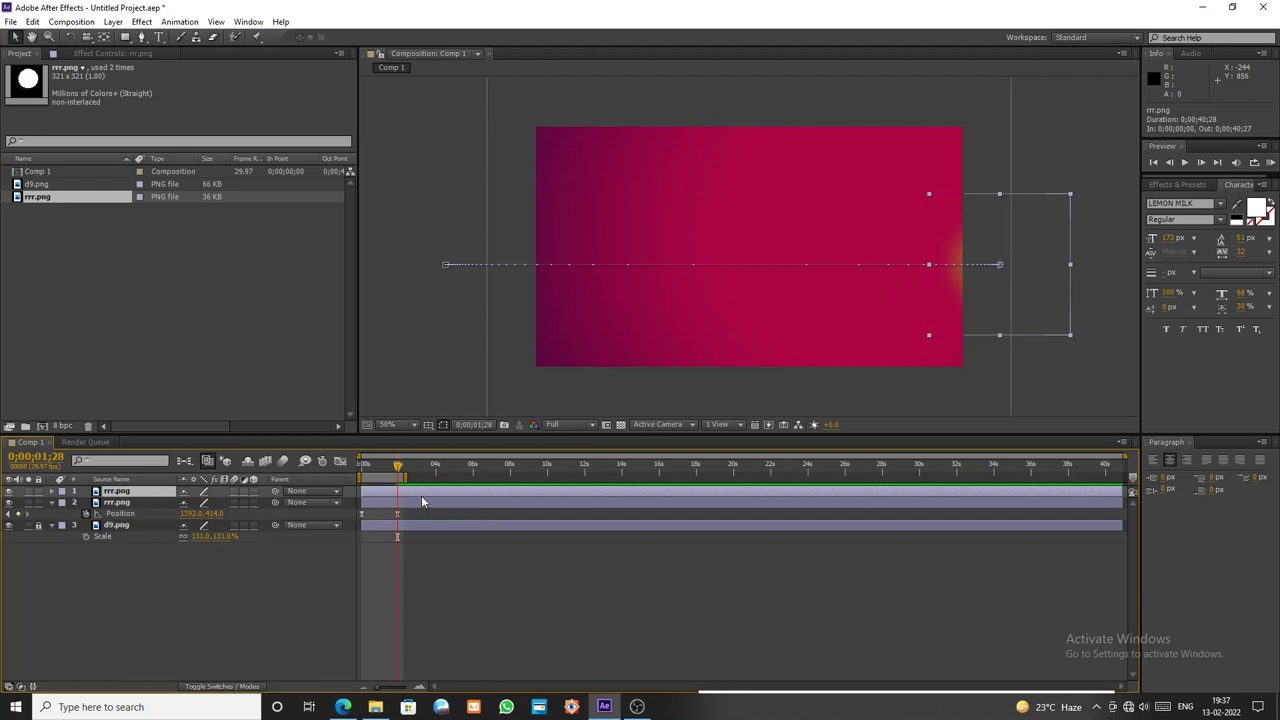
key(p)
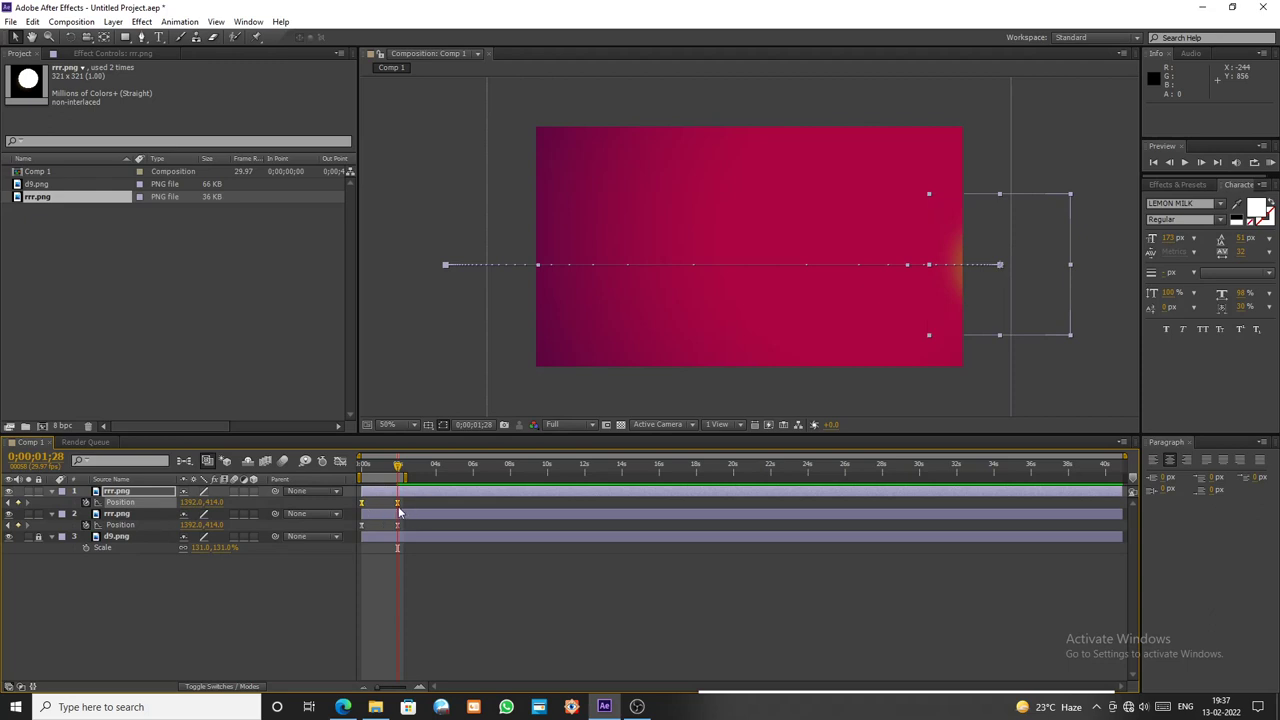
right_click(398, 503)
mouse_move(480, 653)
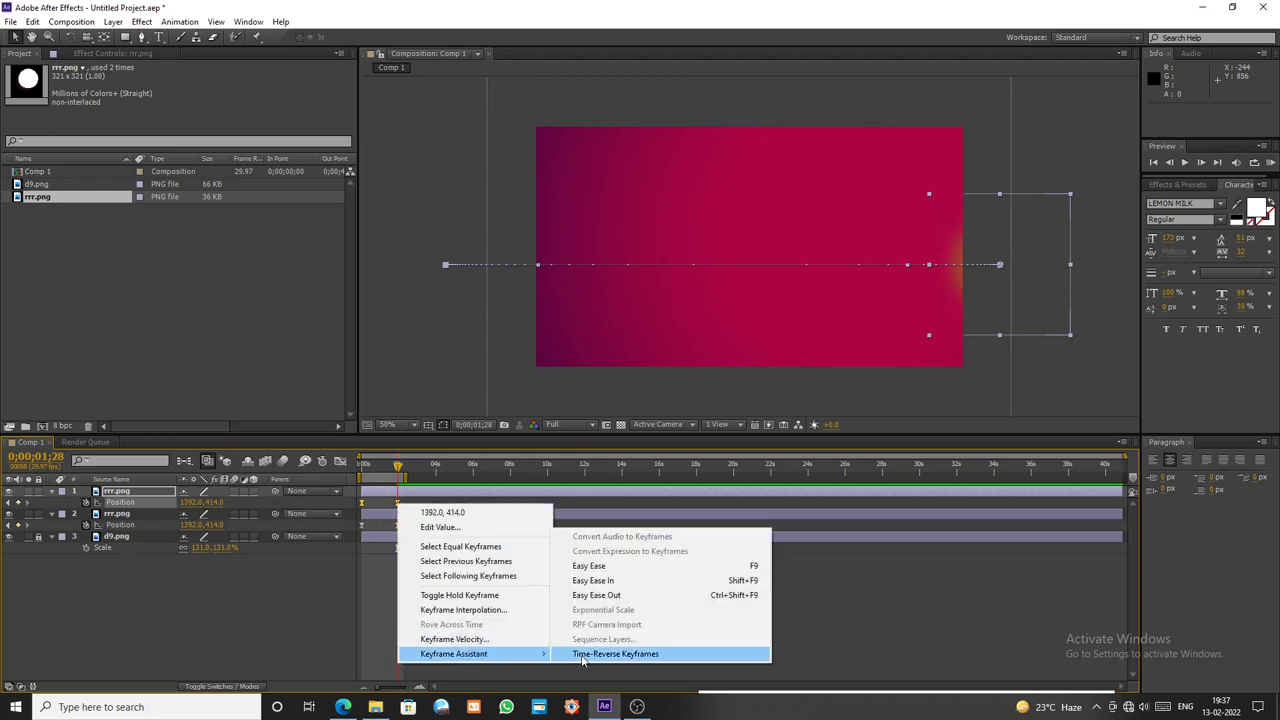
click(606, 656)
- Preview the opposing circles from the start, and shift the reversed rrr.png layer slightly later with the work area ending at 0;00;03;06
drag(398, 468, 360, 475)
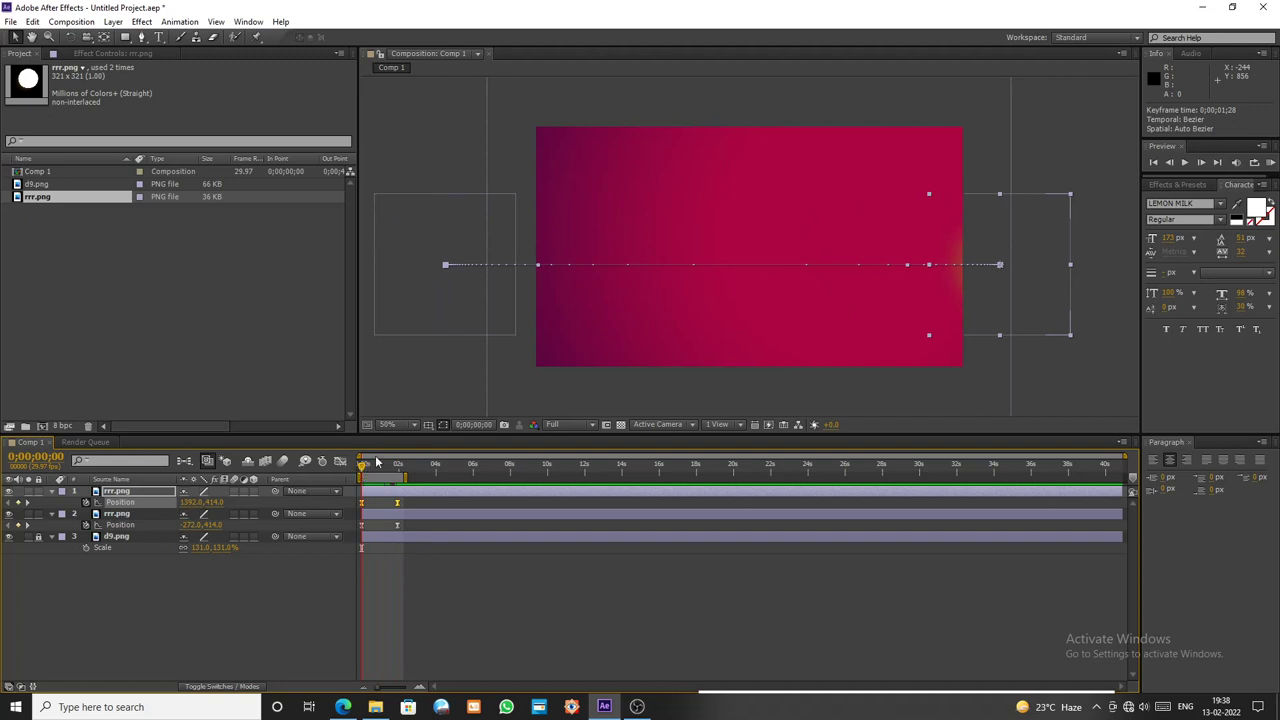
key(space)
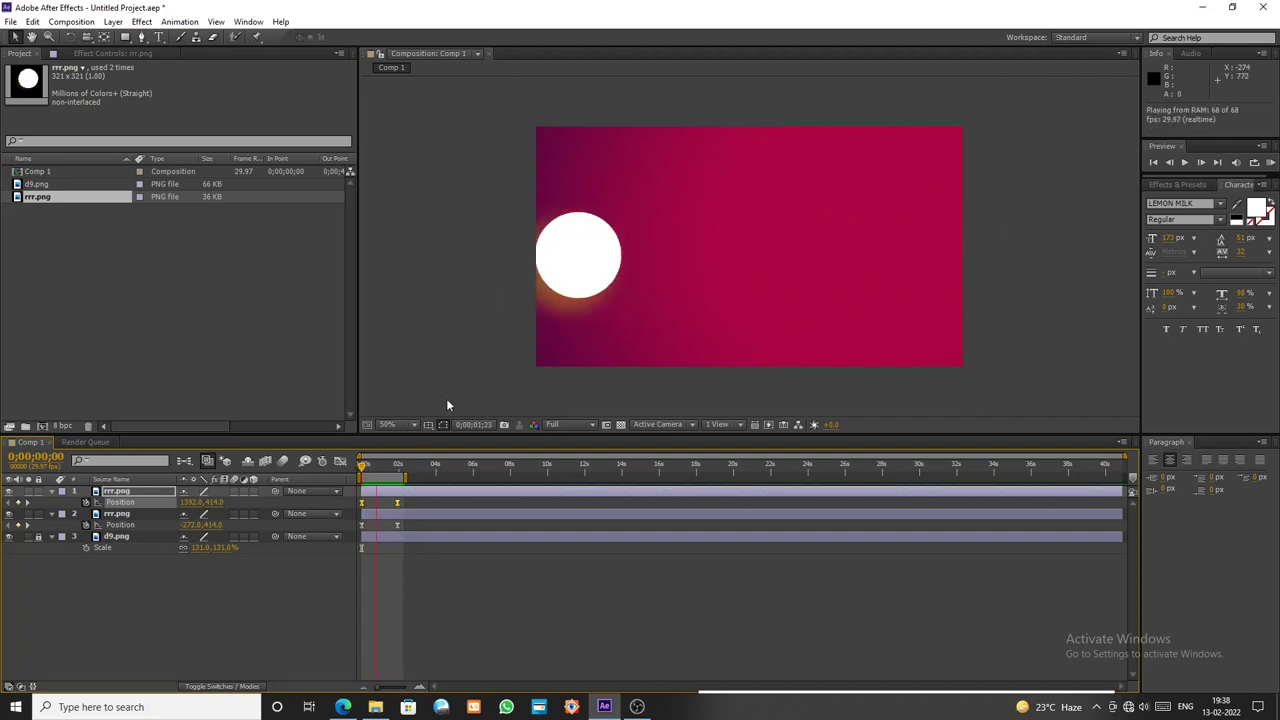
key(space)
mouse_move(409, 497)
mouse_down()
mouse_move(420, 477)
mouse_move(360, 470)
mouse_move(398, 477)
mouse_up()
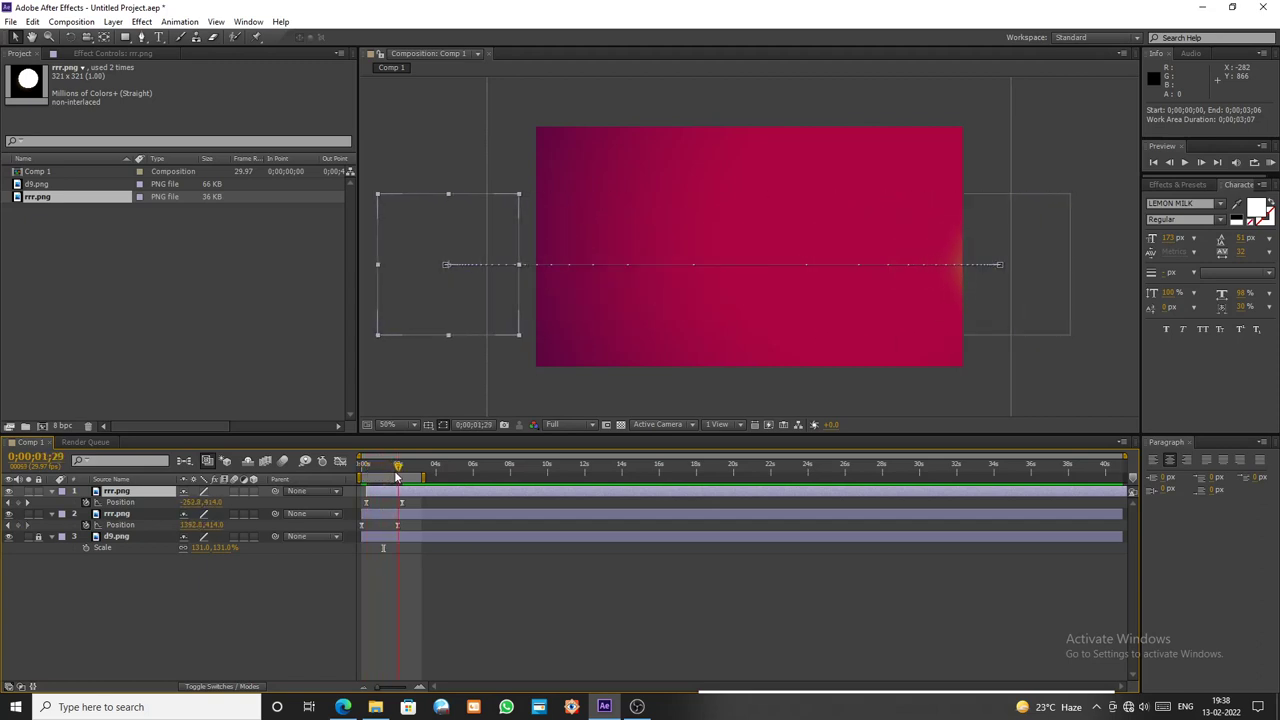
- Draw a straight horizontal Pen line with a 30 px white stroke from the frame's left edge at mid-height to about X 576
click(381, 359)
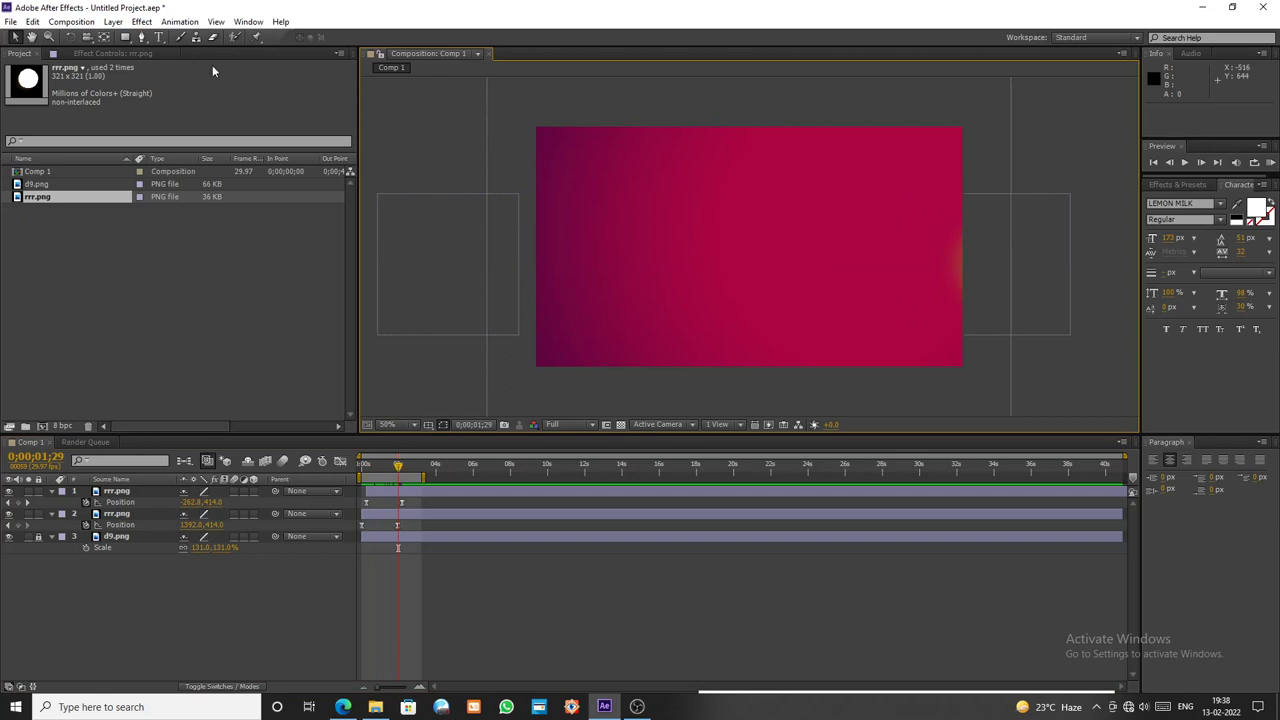
click(141, 37)
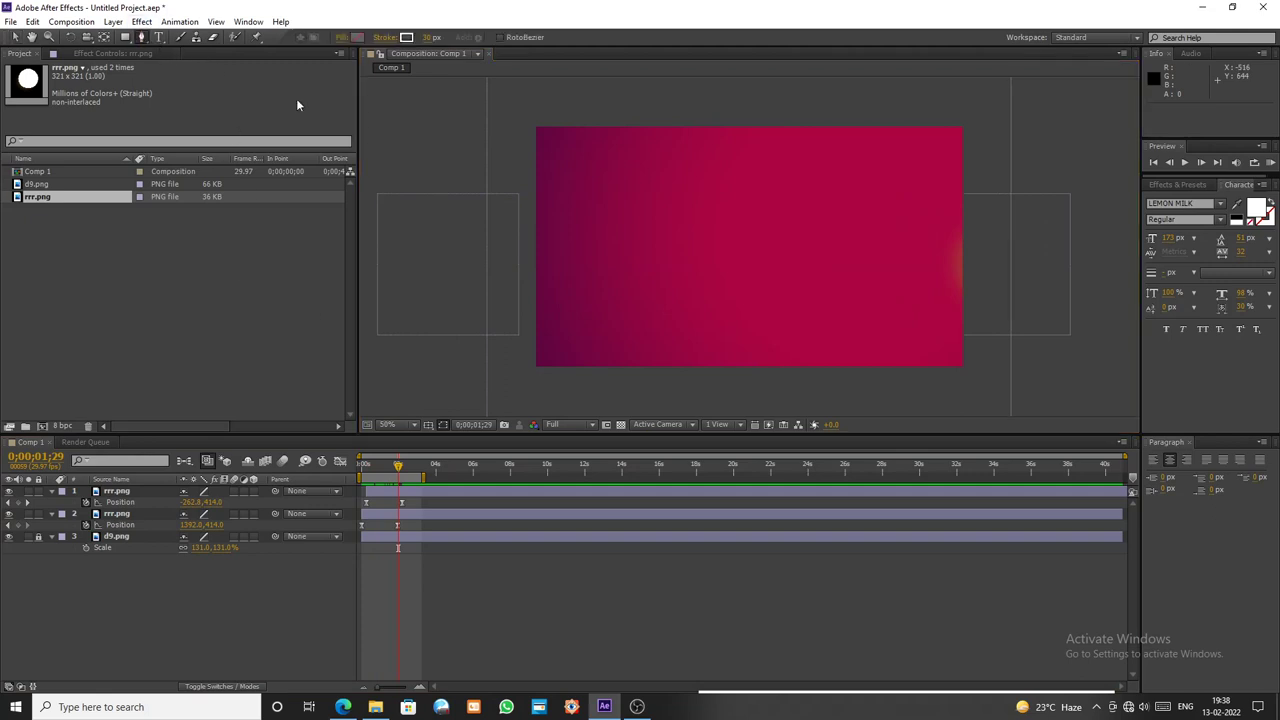
click(537, 248)
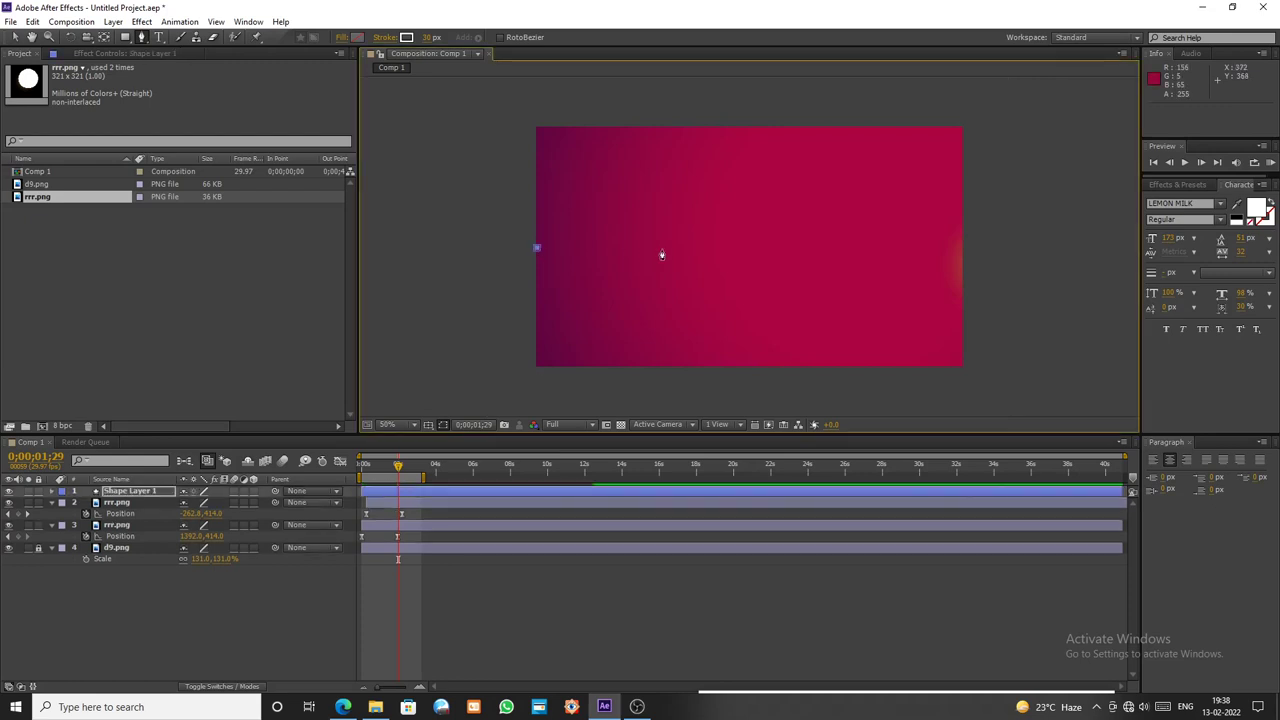
click(729, 248)
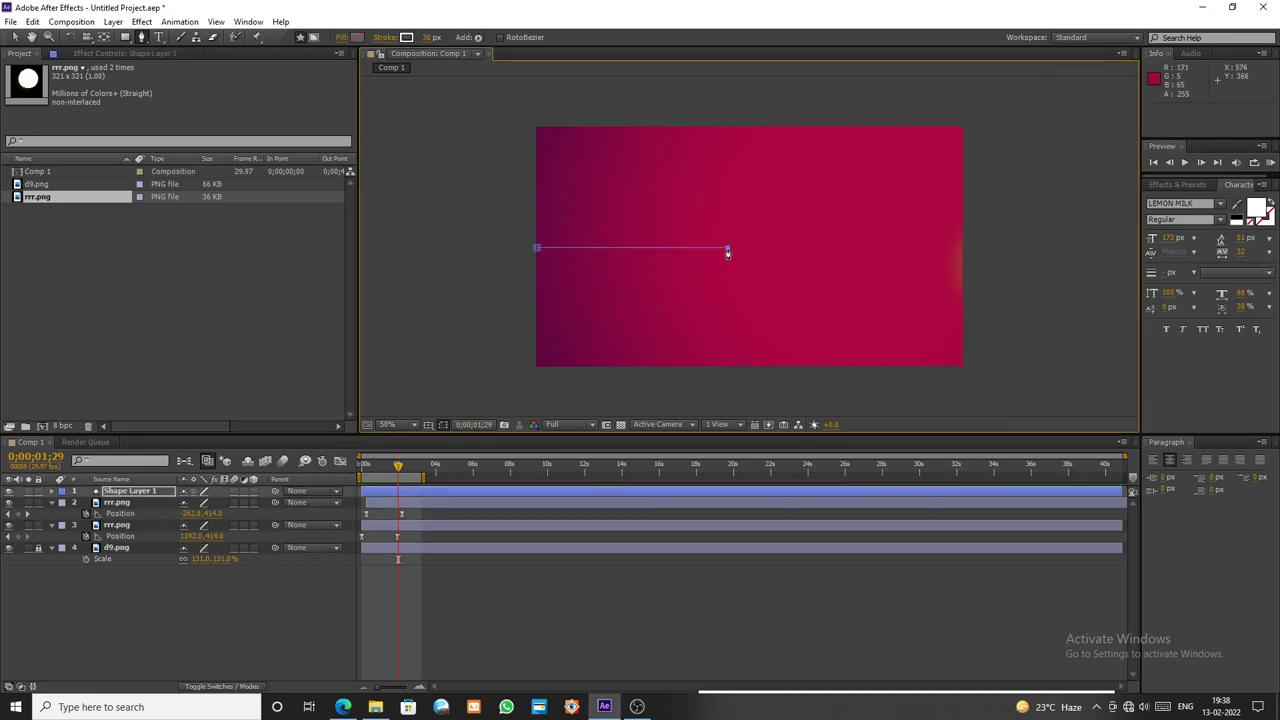
click(15, 37)
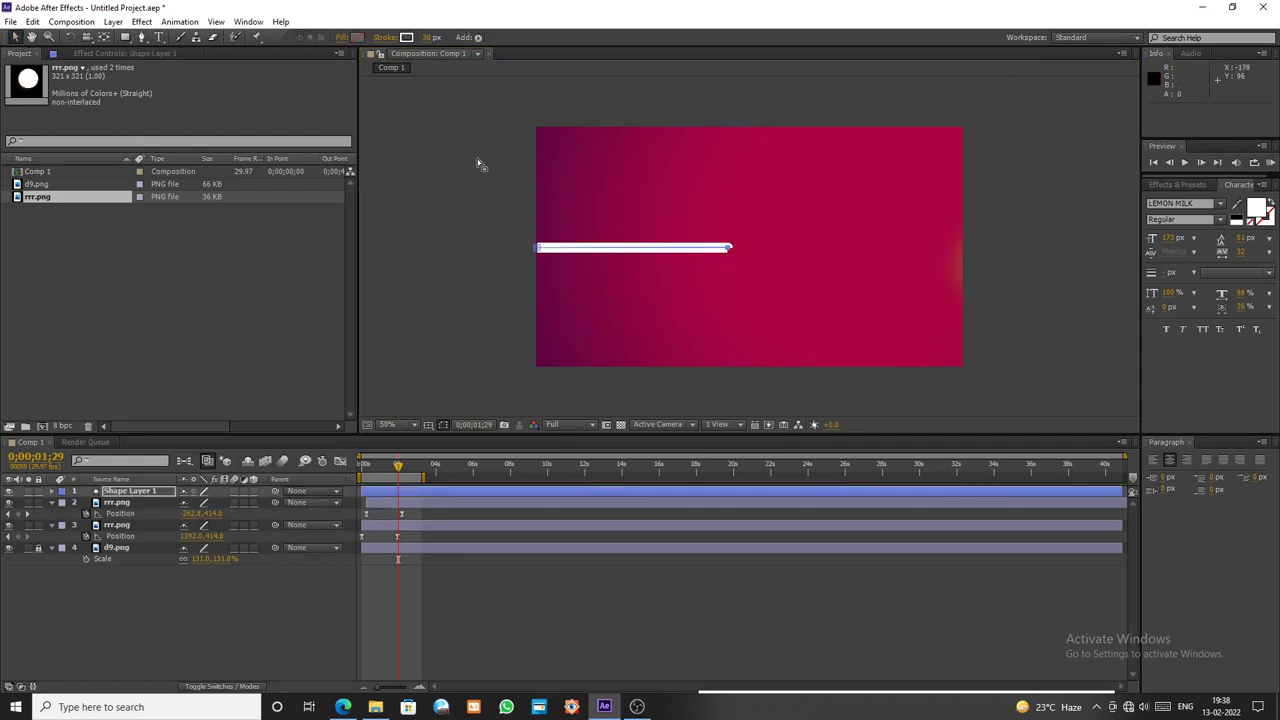
- Set the line's stroke width to 20 px and add a Trim Paths operator to Shape Layer 1
mouse_move(429, 38)
mouse_down()
mouse_move(414, 40)
mouse_move(426, 39)
mouse_up()
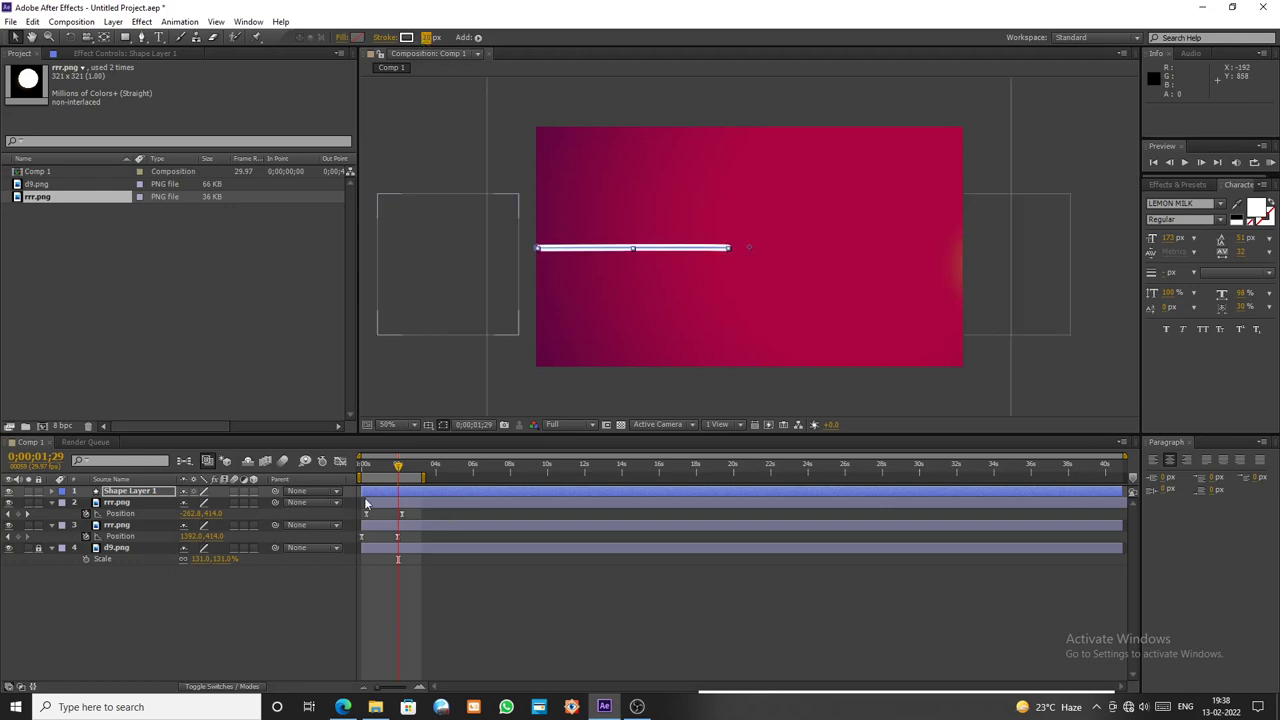
click(60, 492)
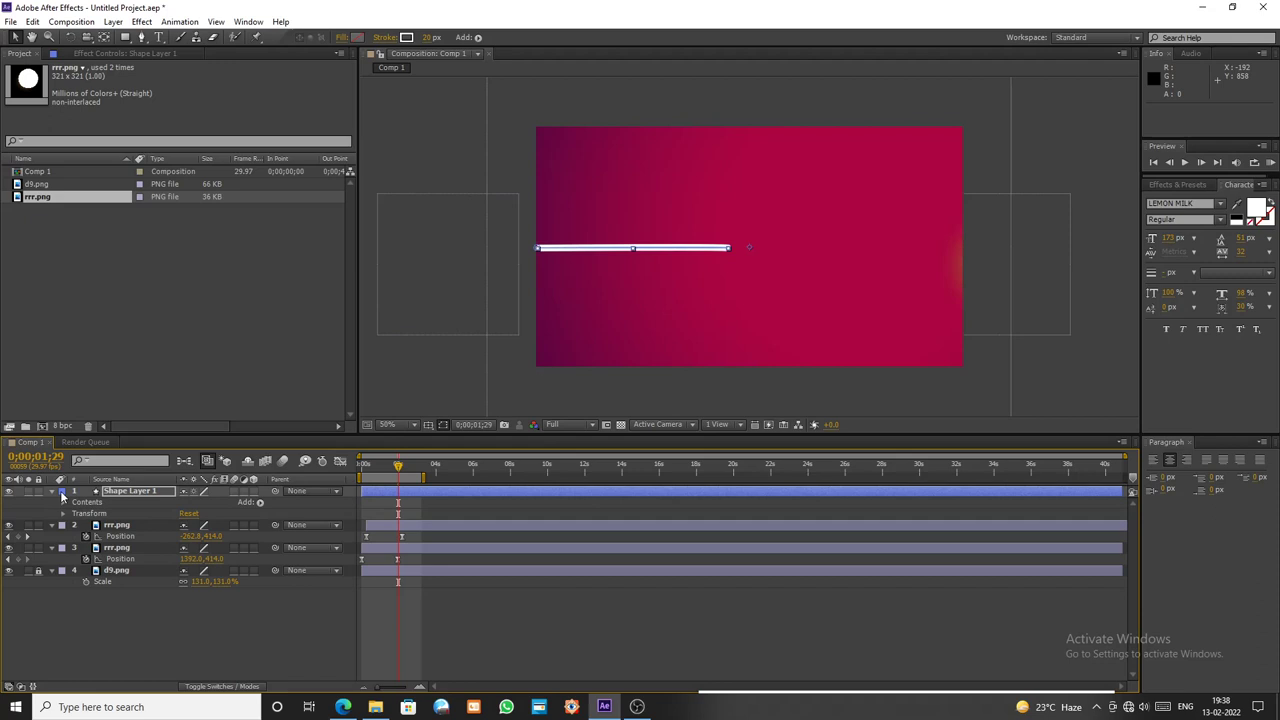
click(259, 503)
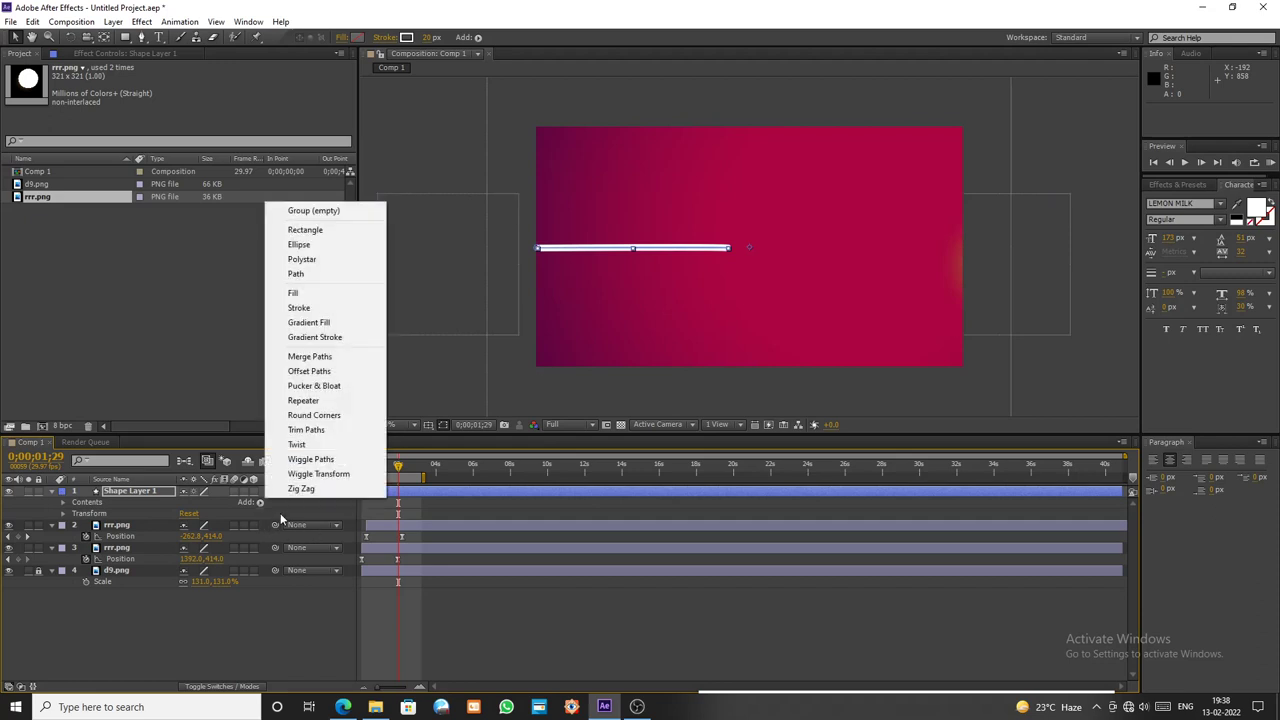
click(307, 430)
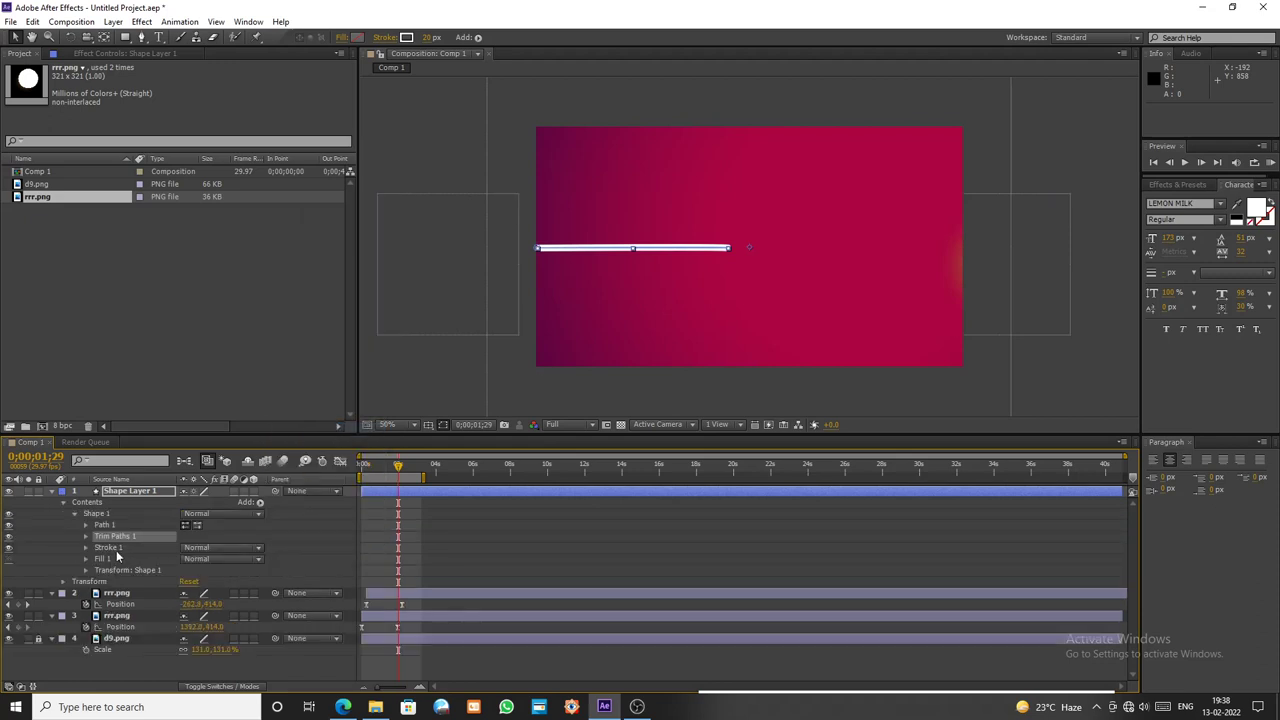
click(86, 537)
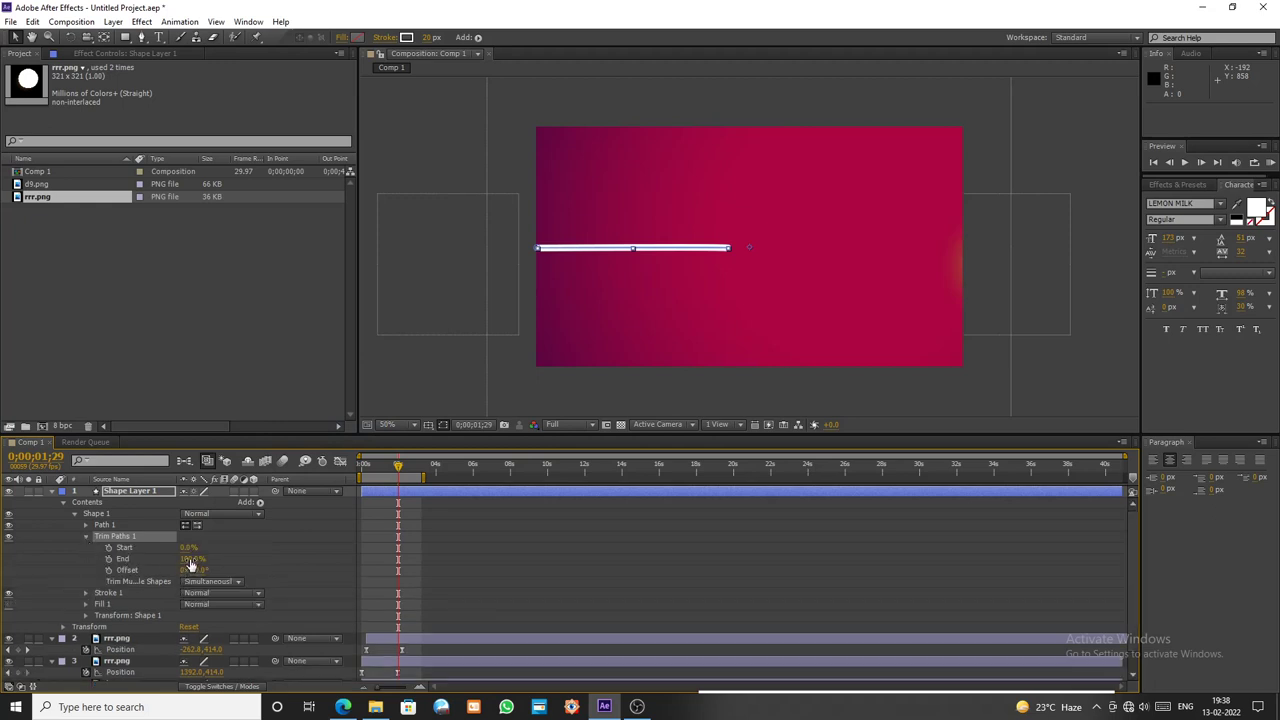
- Keyframe Trim Paths End from 0% to 100%, apply Easy Ease to both keyframes, and move the pair earlier to start at 0;00;00;11
drag(190, 565, 110, 566)
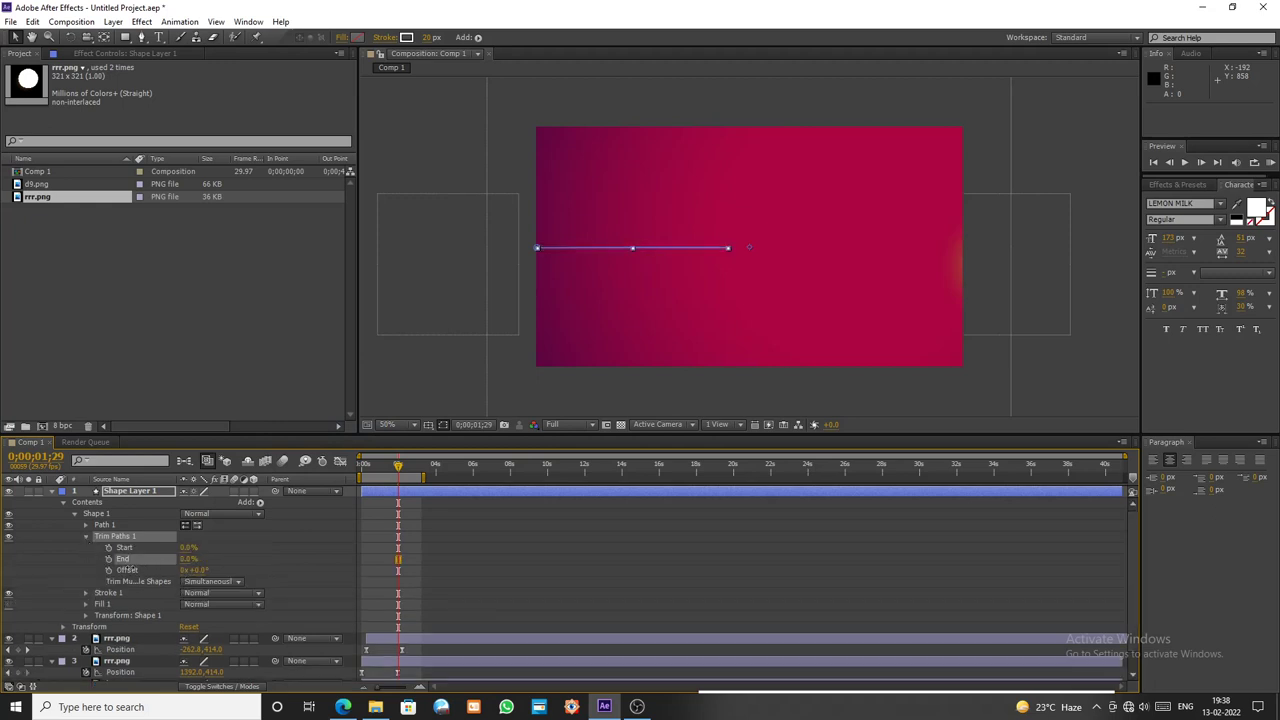
click(109, 560)
drag(398, 470, 420, 494)
drag(188, 558, 259, 558)
drag(429, 553, 369, 568)
key(F9)
- Keyframe Trim Paths Start from 0% at 0;00;01;04 to 100% at 0;00;02;11 and apply Easy Ease to both keyframes
drag(420, 468, 378, 504)
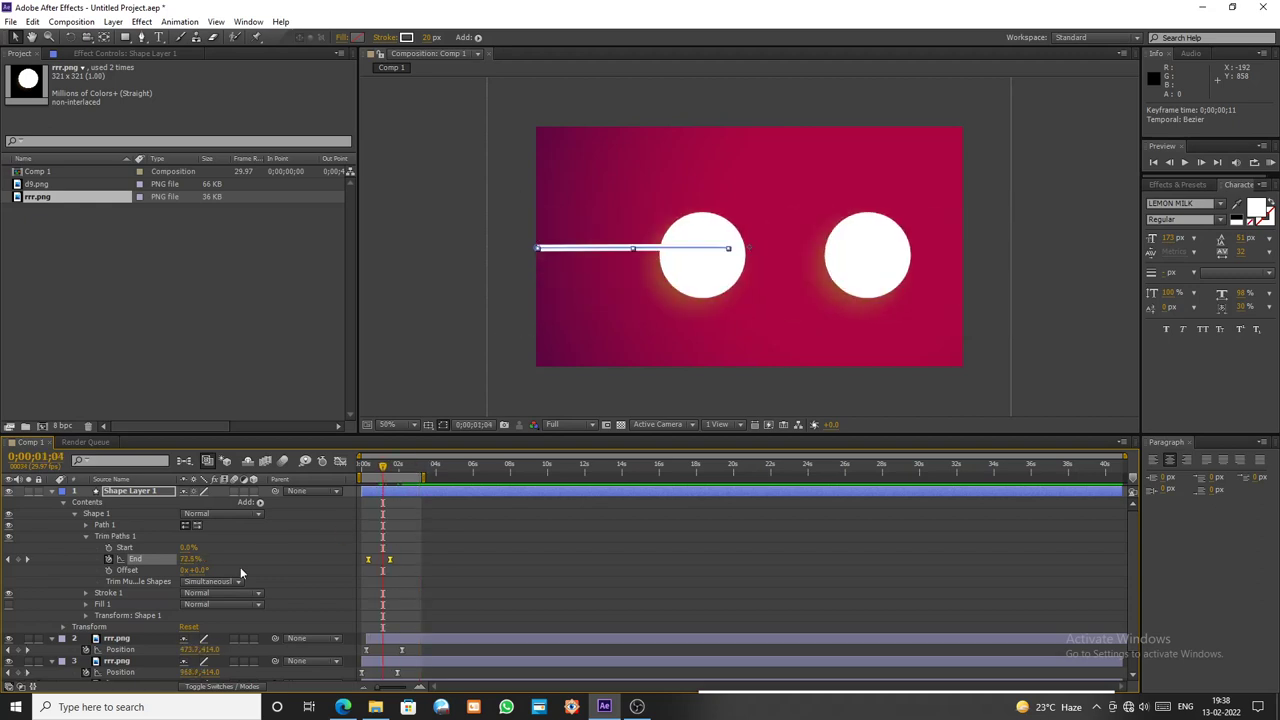
click(108, 547)
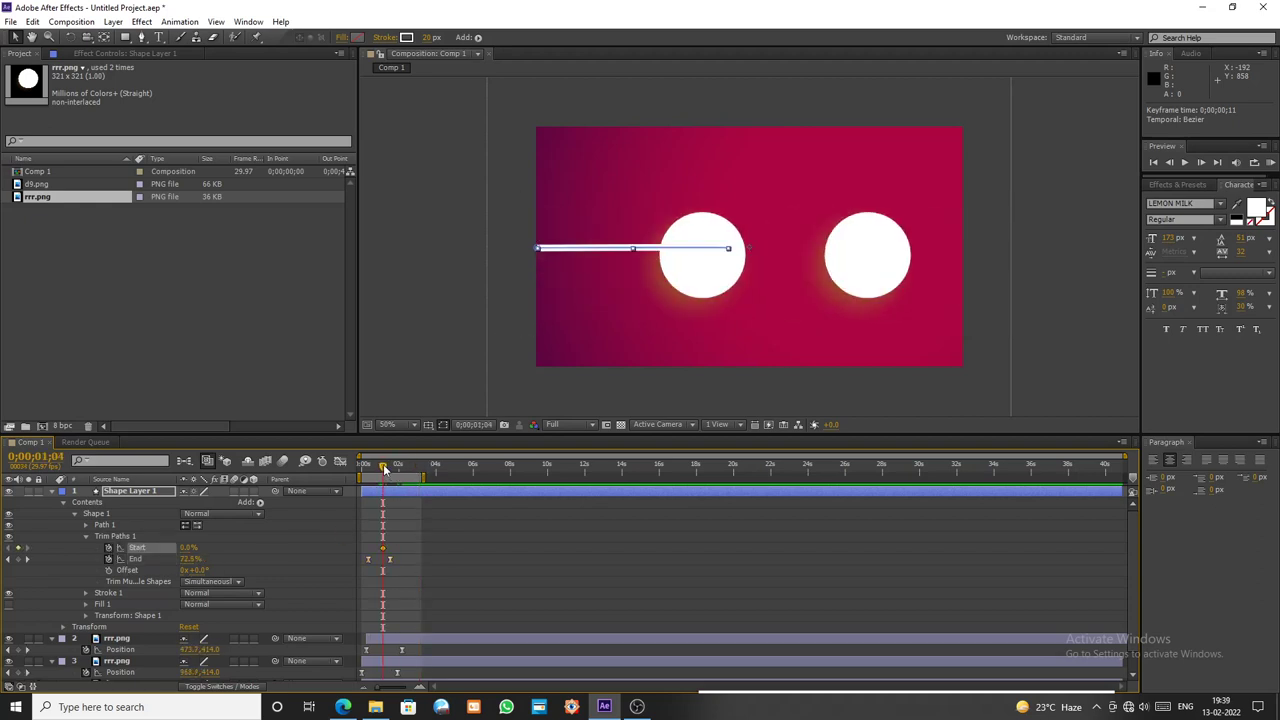
drag(383, 467, 405, 467)
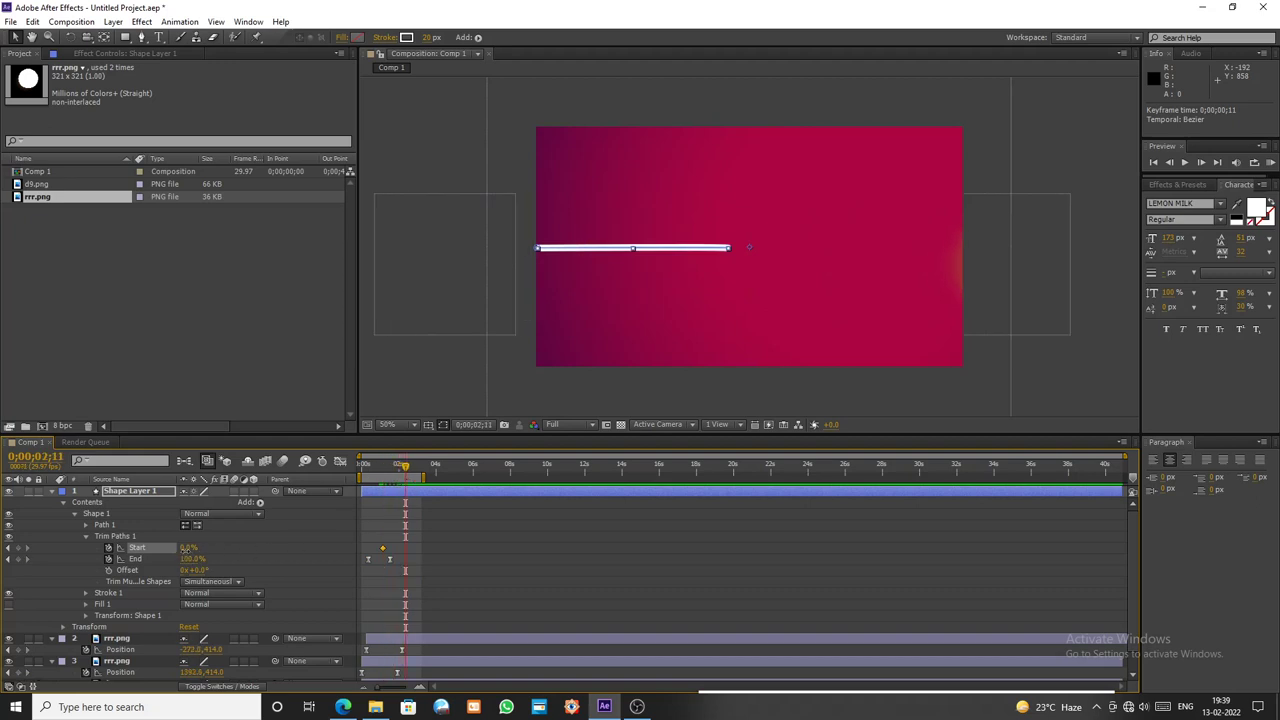
drag(190, 549, 268, 548)
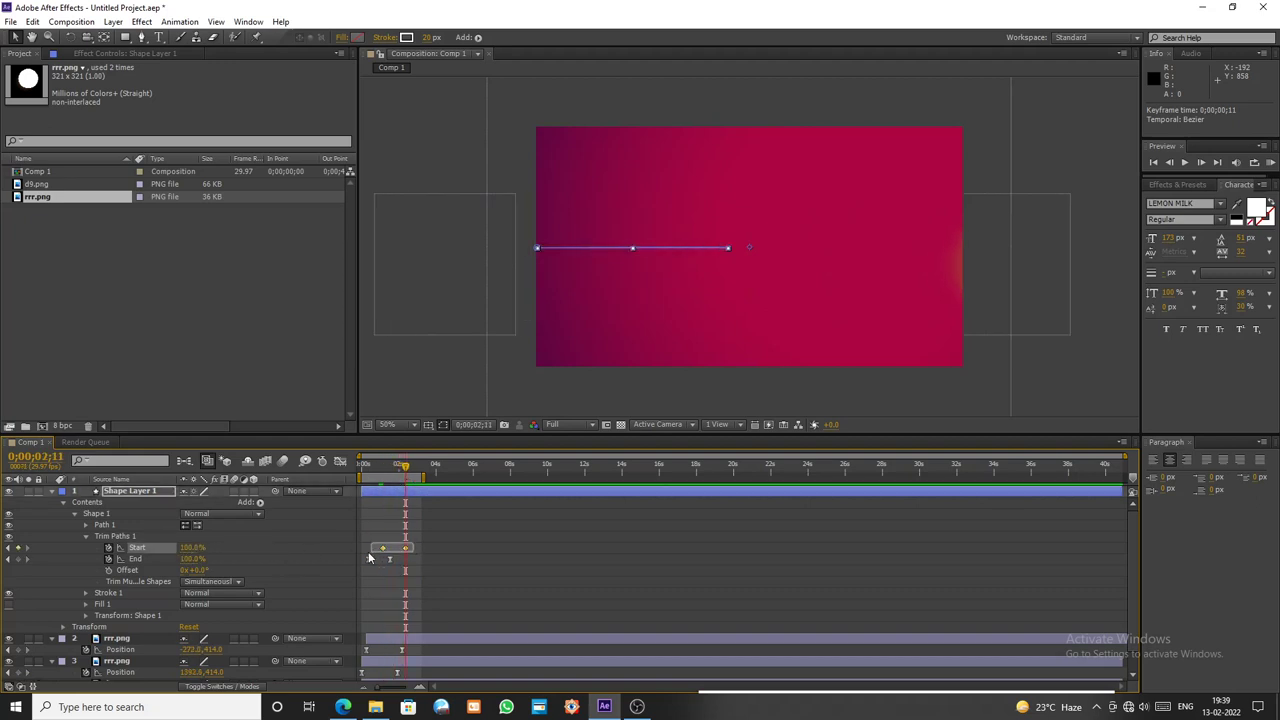
drag(368, 557, 367, 557)
key(F9)
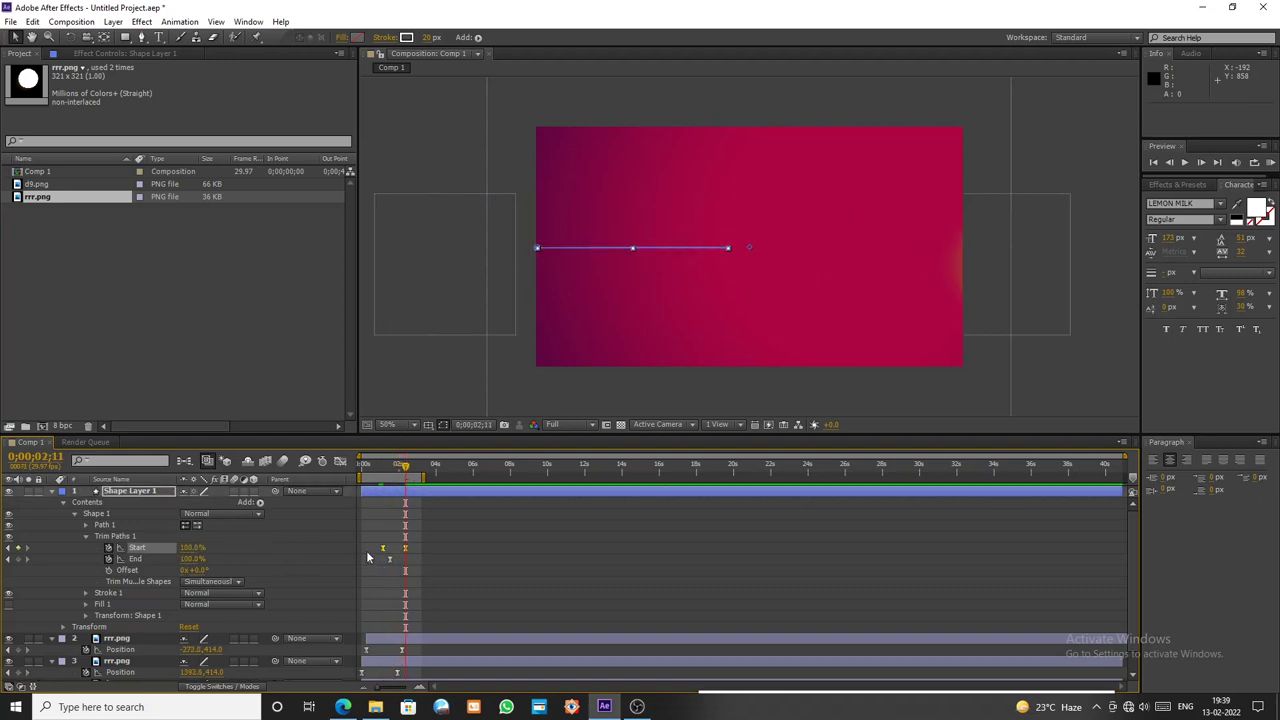
- Collapse Shape Layer 1's properties and preview the trimmed line animating together with the crossing circles
click(54, 491)
click(514, 393)
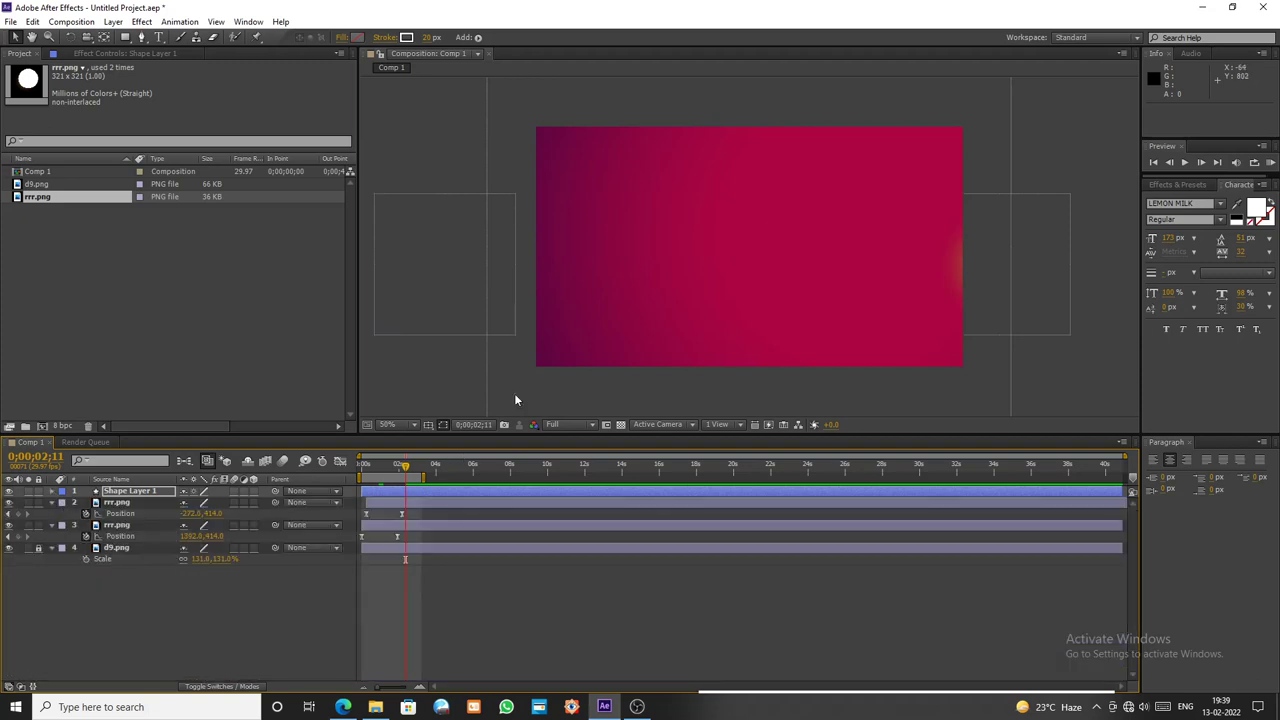
click(401, 466)
mouse_move(393, 477)
mouse_down()
mouse_move(353, 478)
mouse_move(396, 468)
mouse_up()
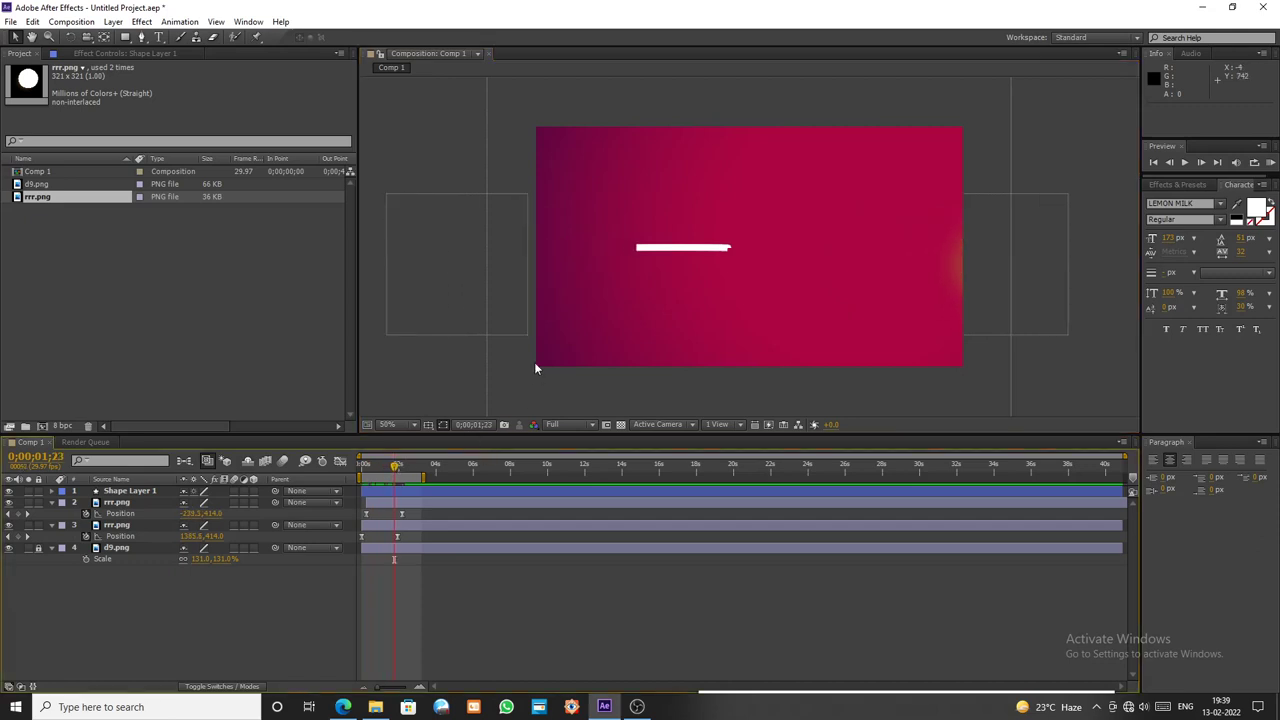
key(space)
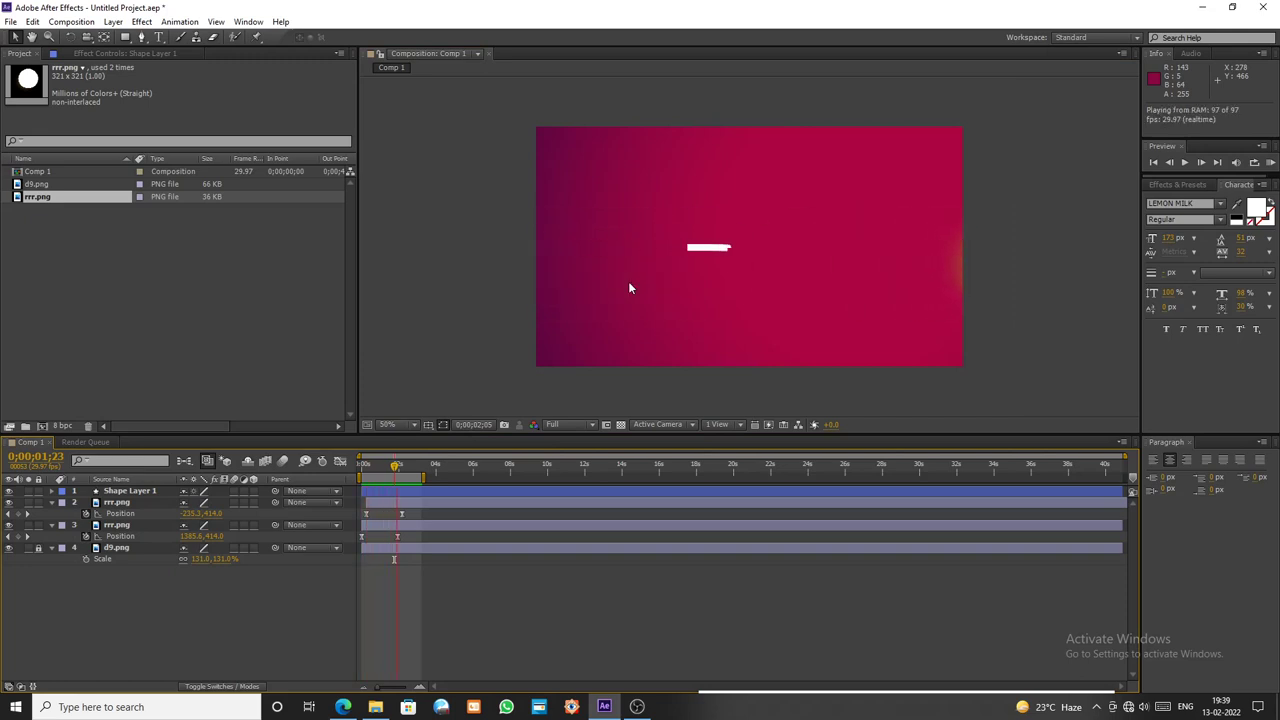
key(space)
drag(418, 466, 390, 466)
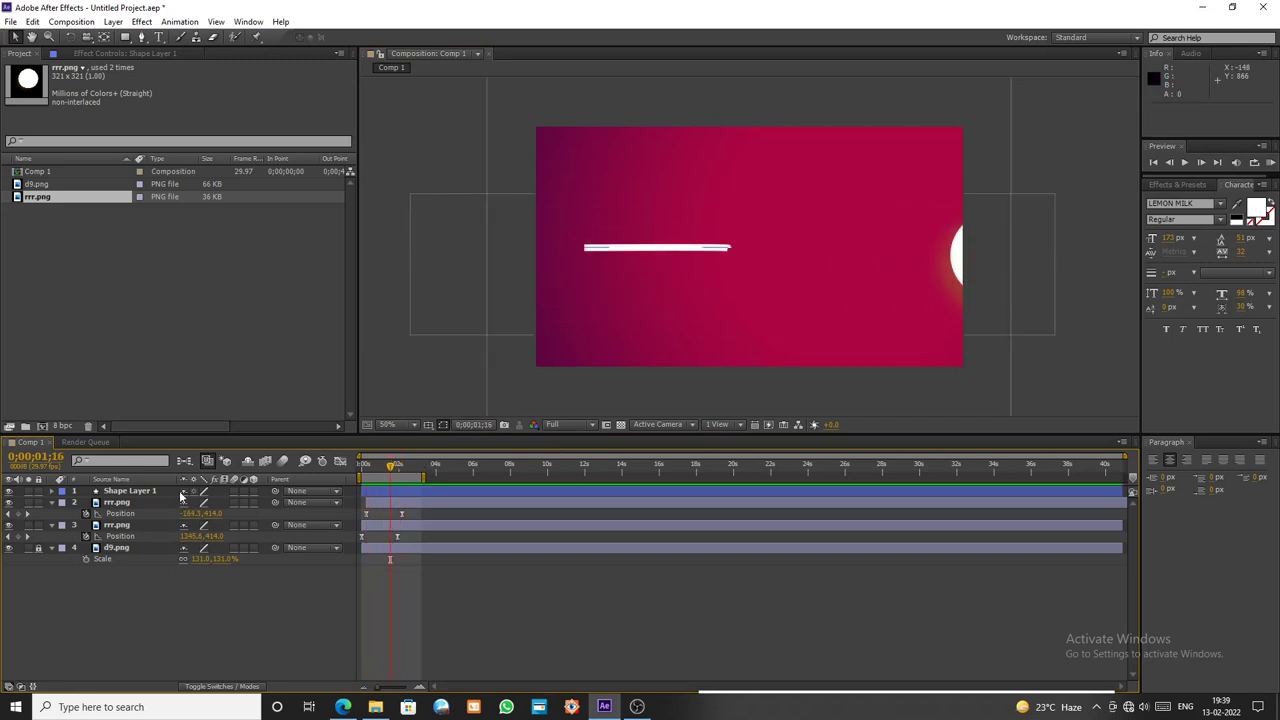
- Check the line's uneven end up close and reduce Shape Layer 1's stroke width to about 12 px
click(51, 491)
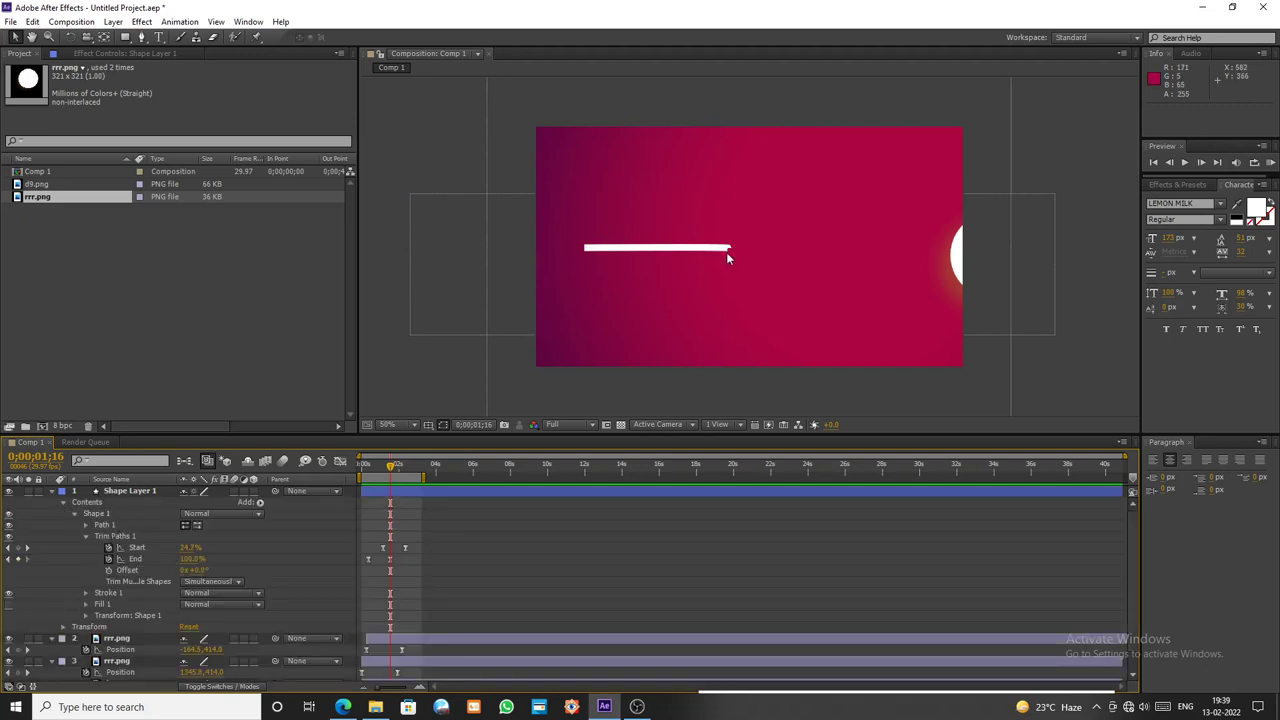
scroll(726, 254, up, 4)
scroll(690, 252, down, 1)
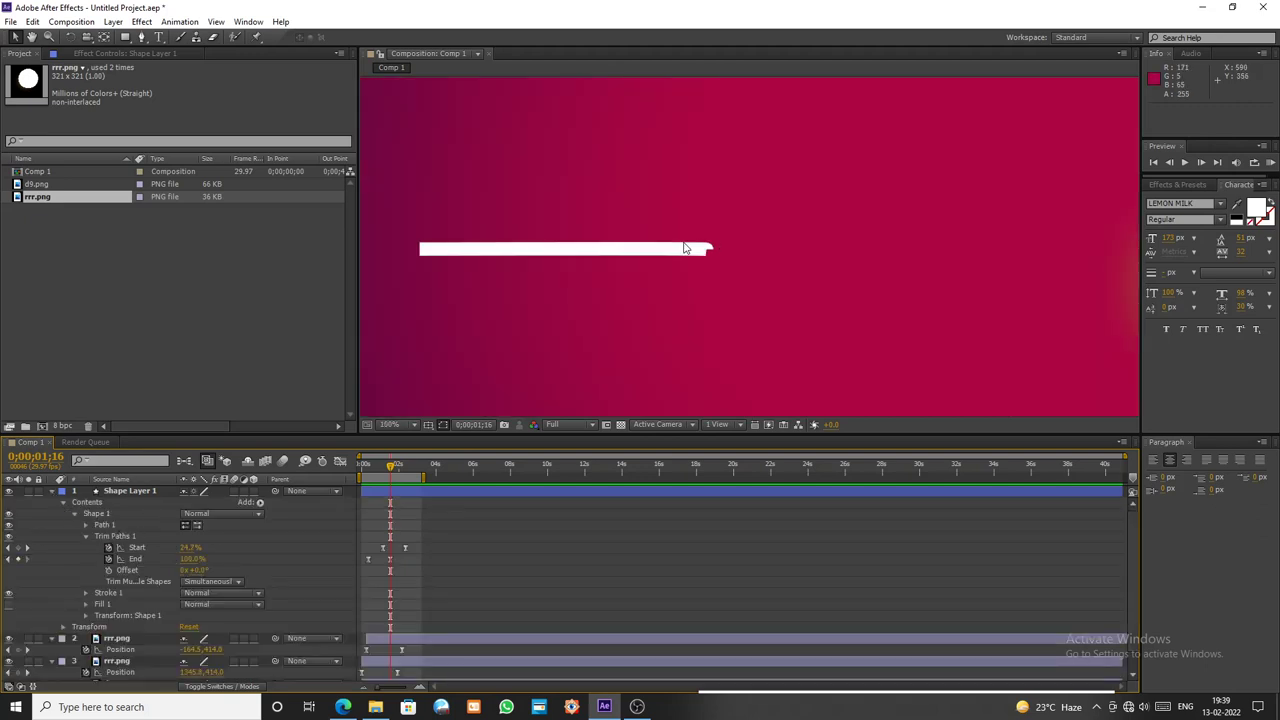
drag(390, 467, 399, 470)
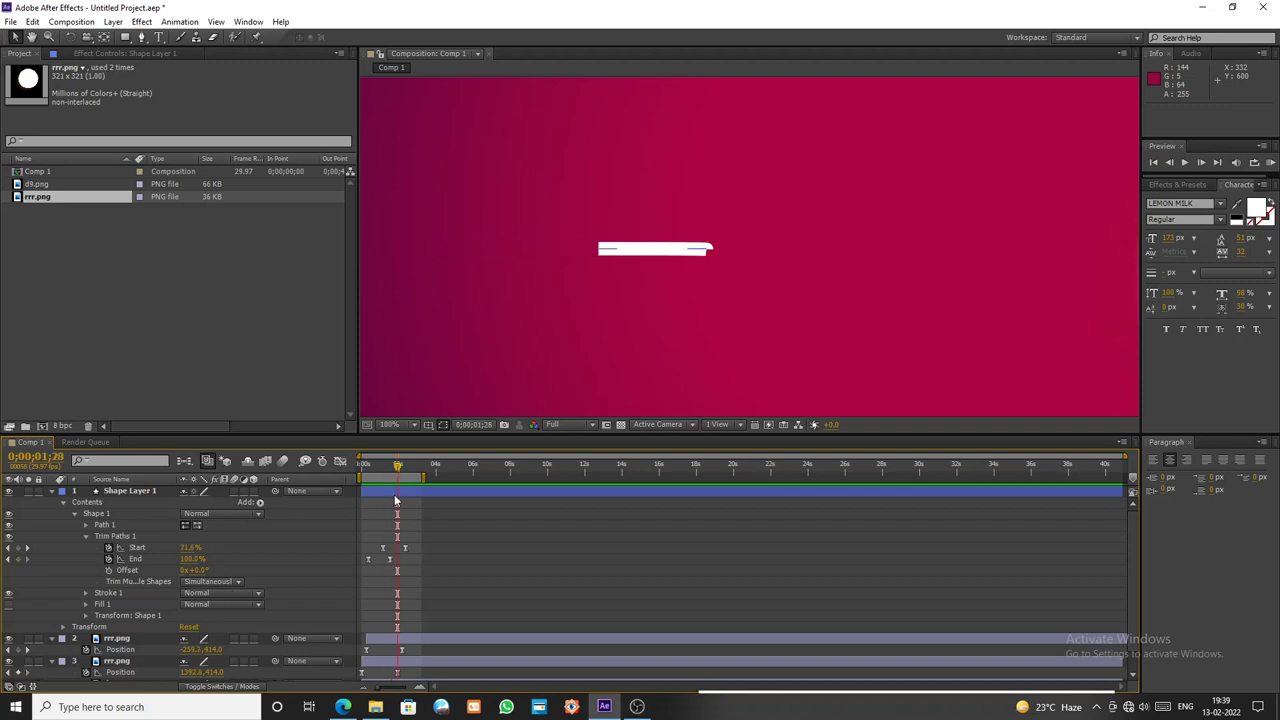
click(390, 494)
drag(428, 39, 427, 42)
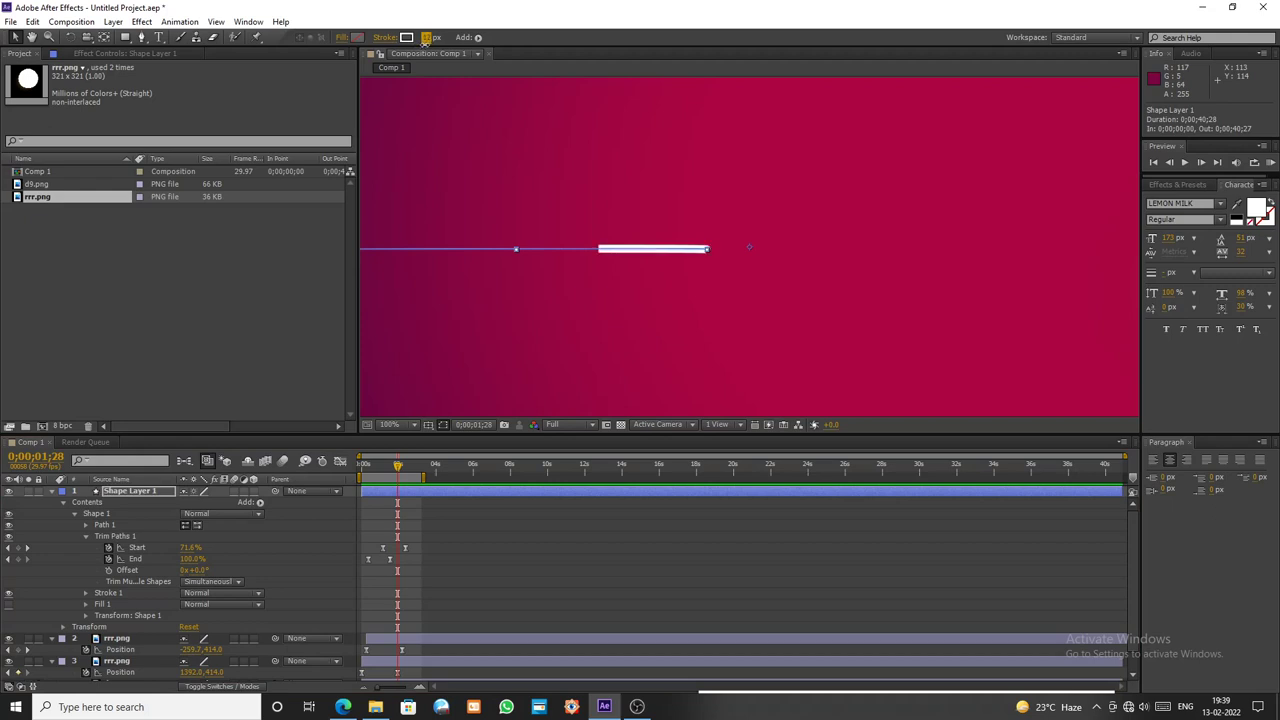
key(comma)
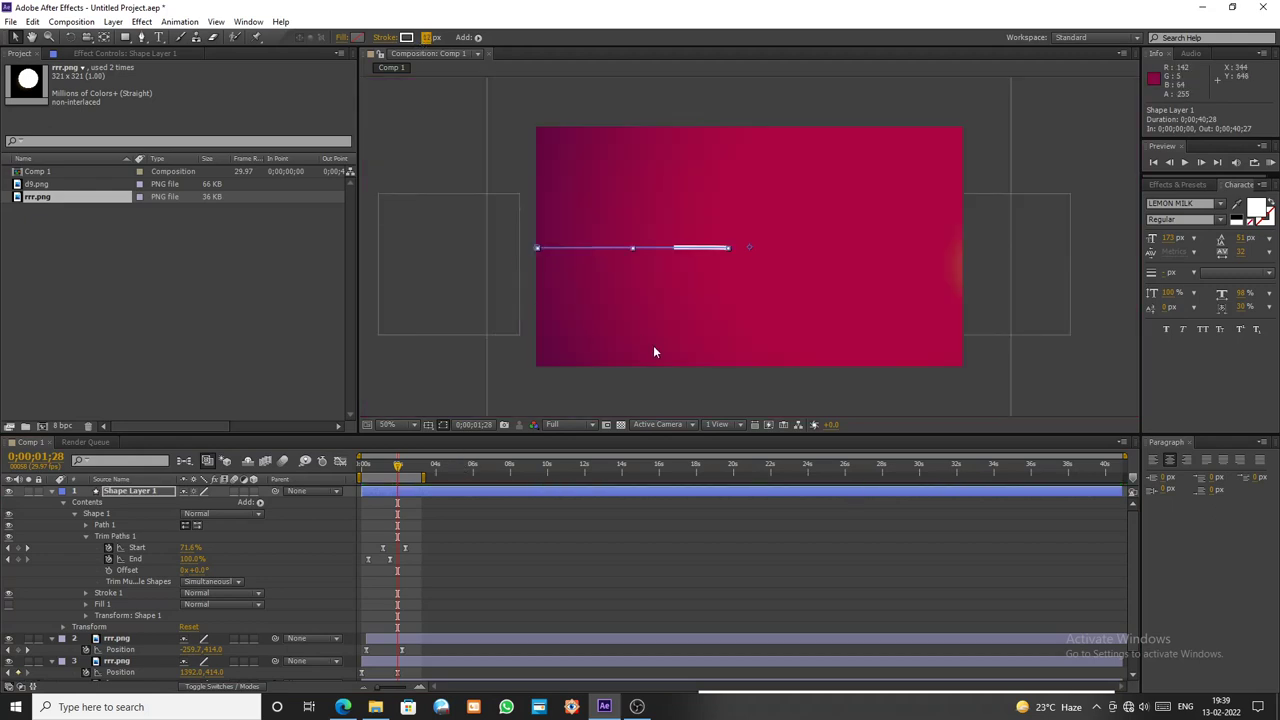
click(667, 390)
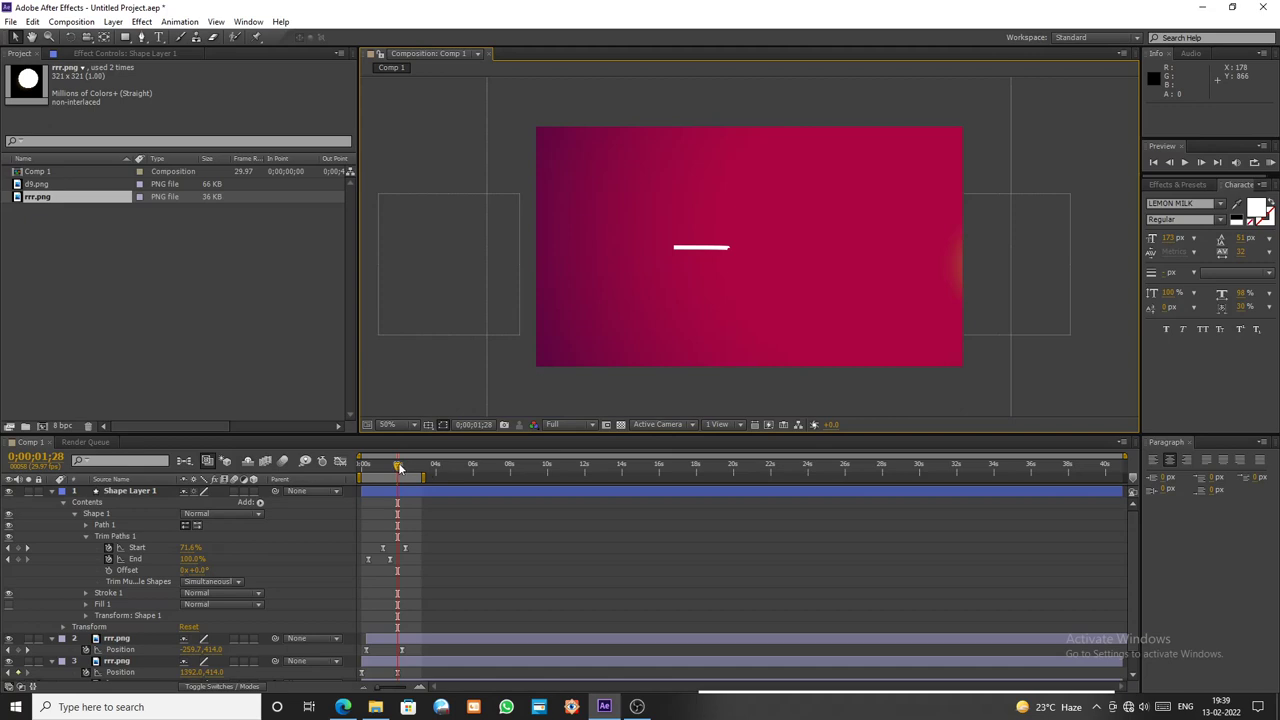
mouse_move(398, 466)
mouse_down()
mouse_move(363, 466)
mouse_move(406, 463)
mouse_up()
click(52, 490)
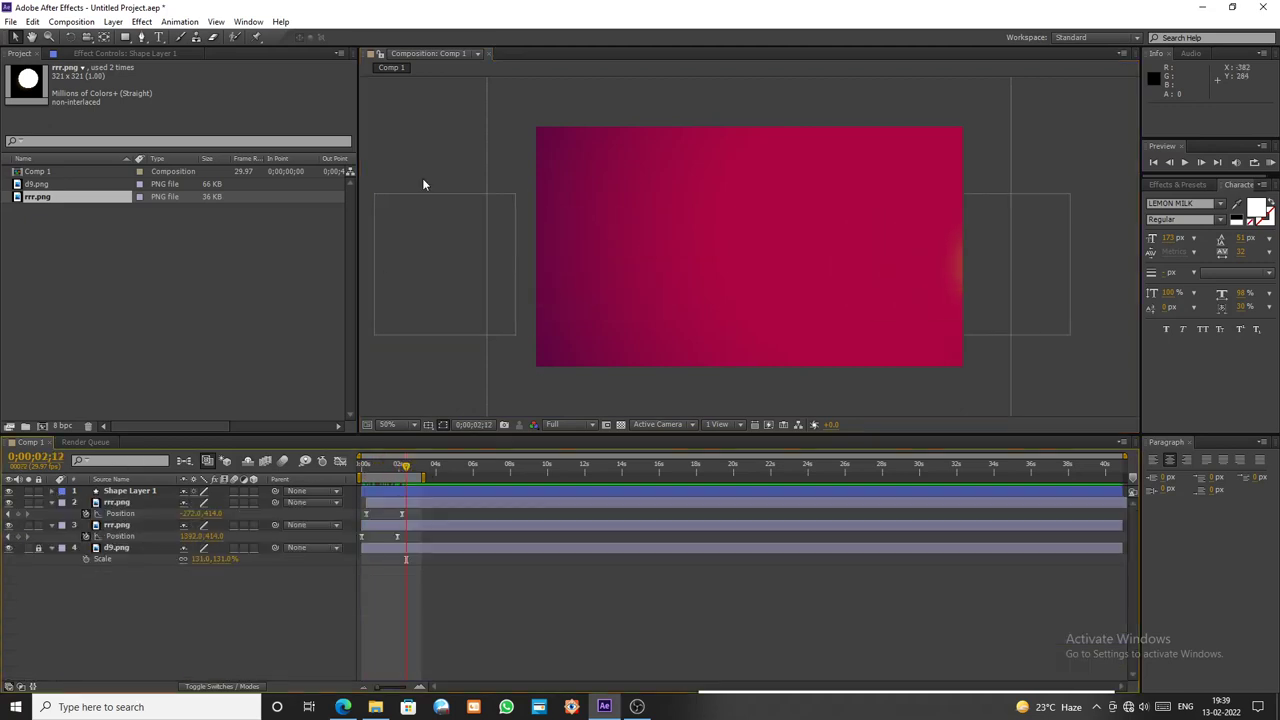
- Show AEJuice Pack Manager 3 as a floating panel over the composition and browse its Free and Store packs
click(180, 21)
mouse_move(248, 21)
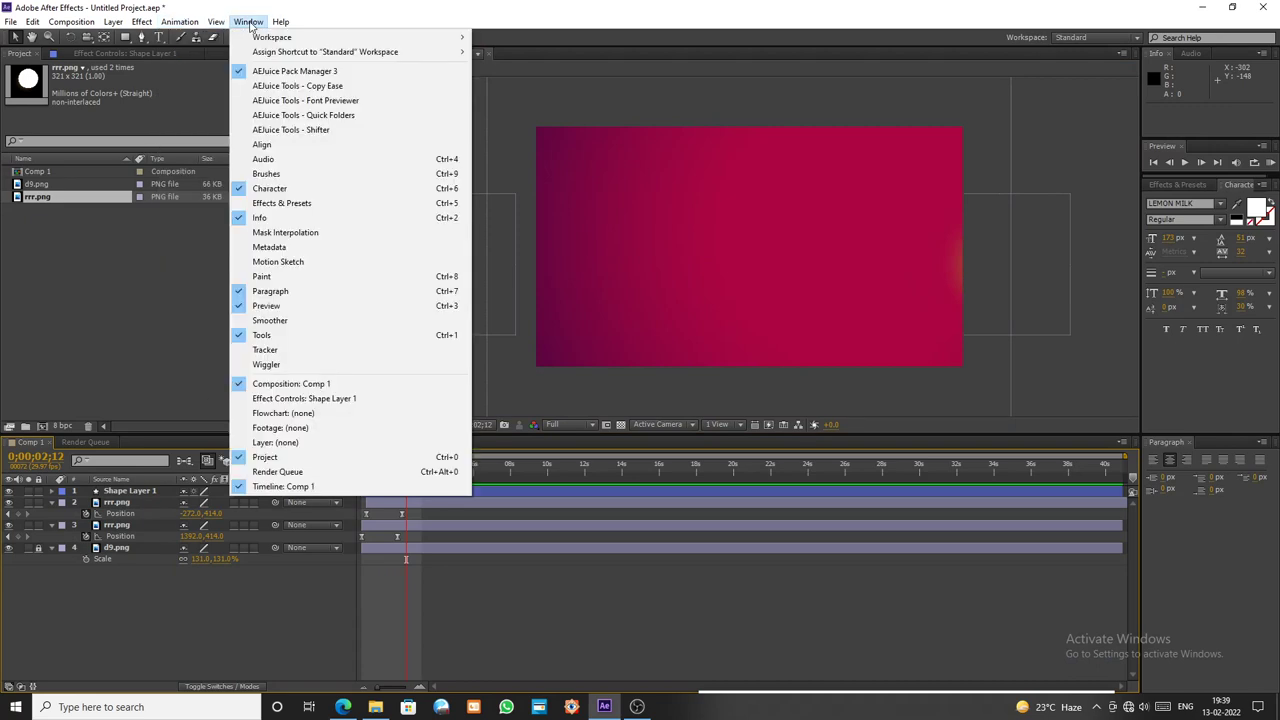
click(297, 71)
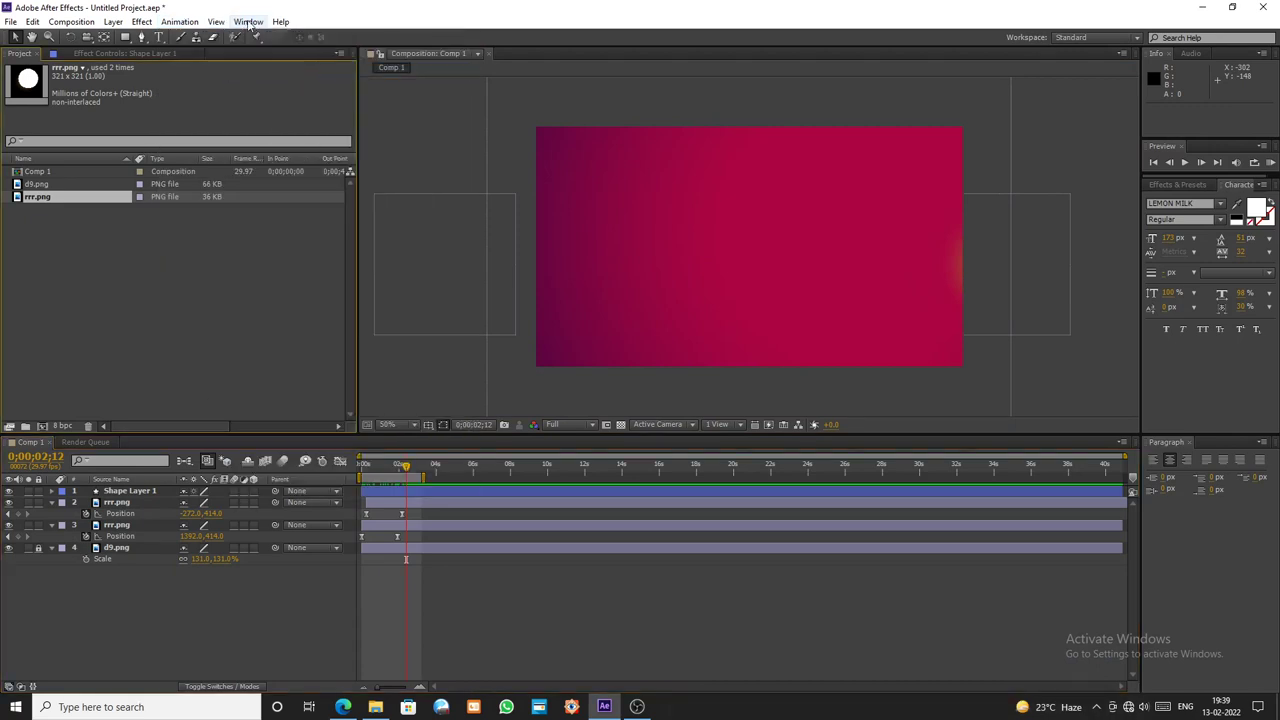
click(249, 21)
click(280, 71)
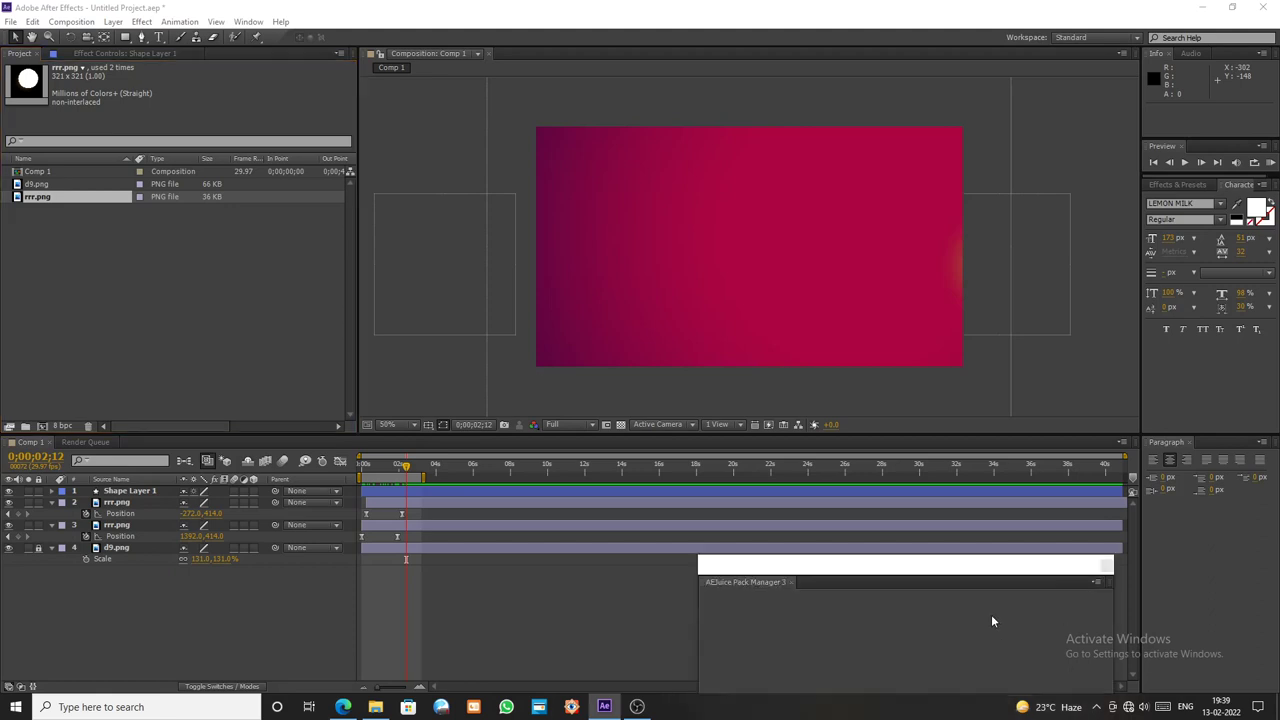
drag(880, 560, 913, 319)
scroll(890, 500, down, 2)
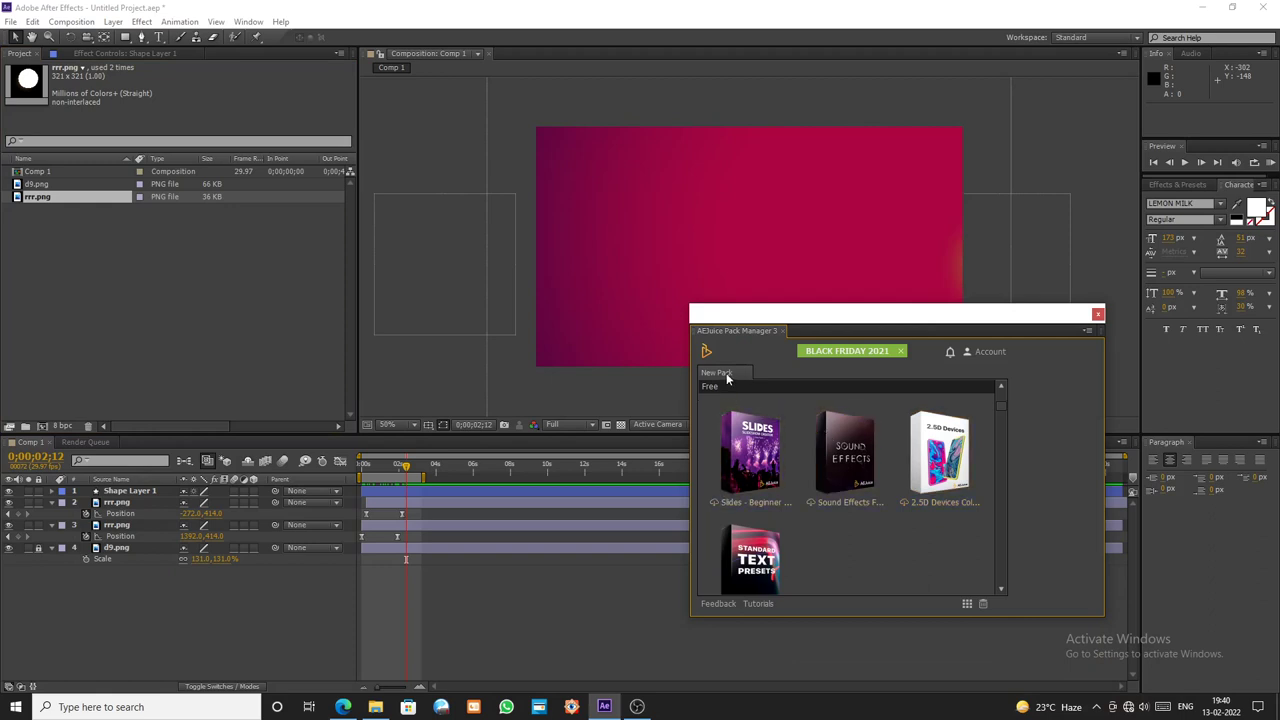
scroll(904, 488, down, 5)
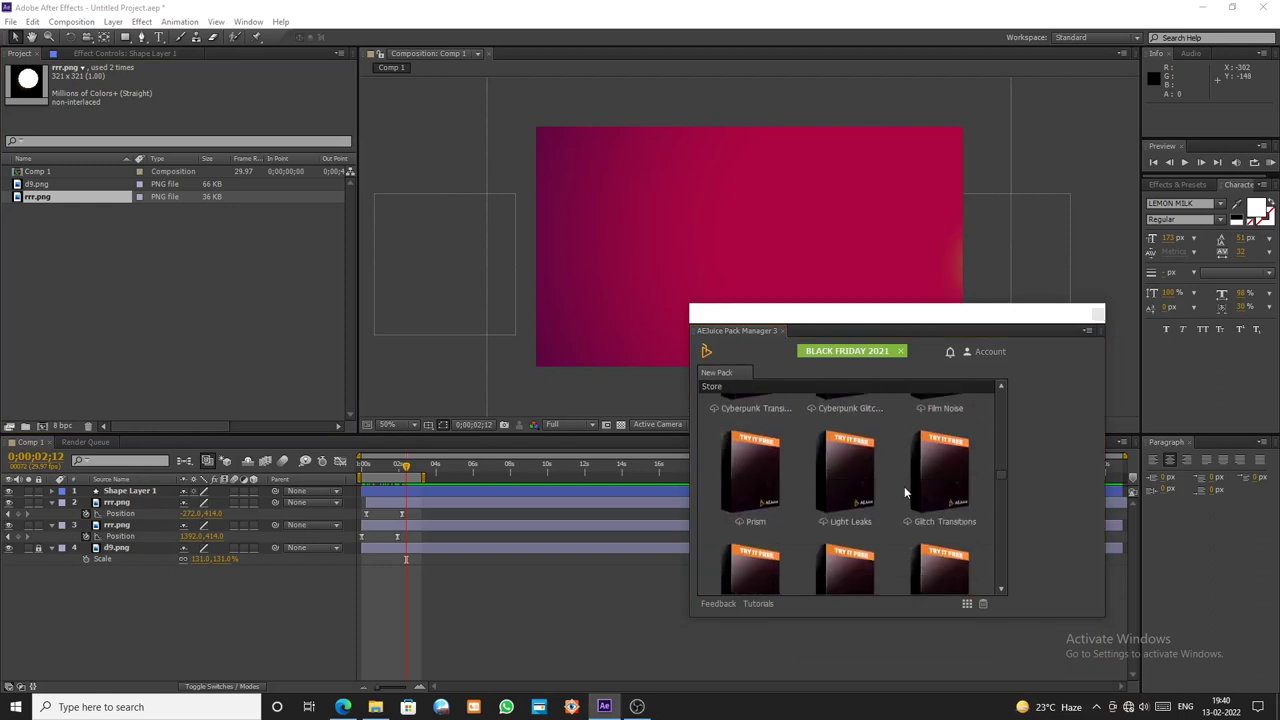
click(966, 604)
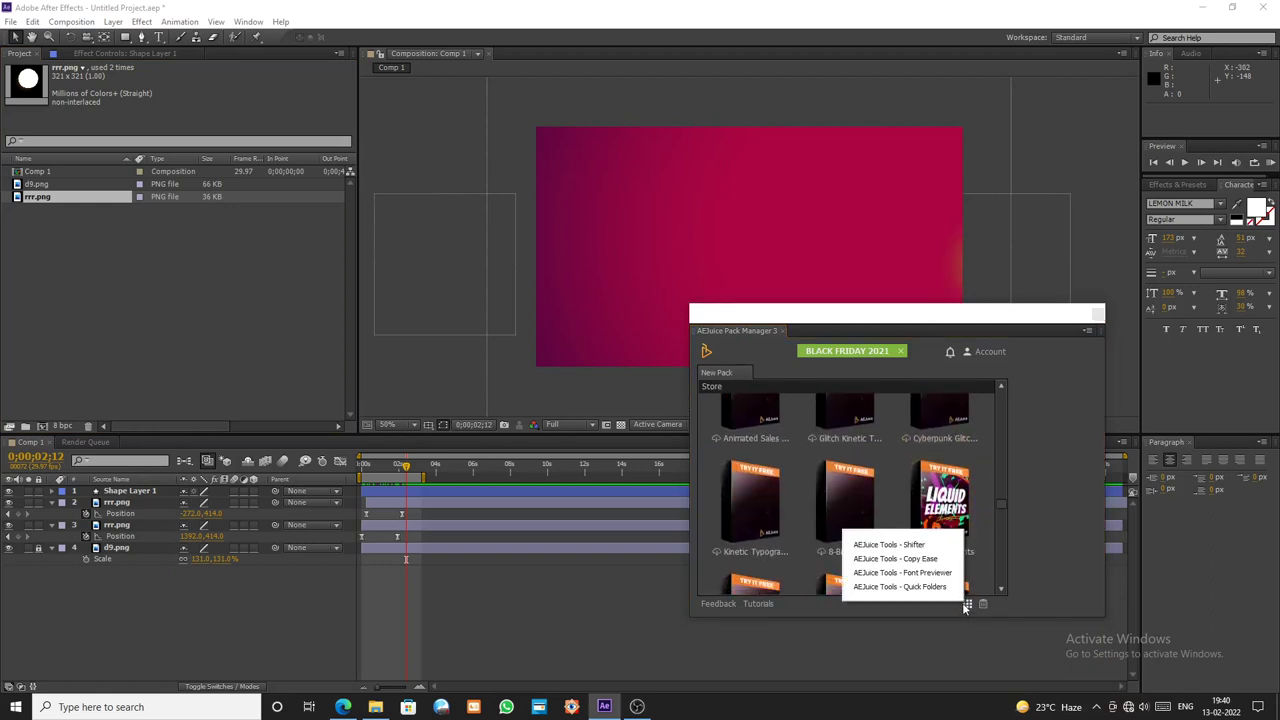
click(927, 545)
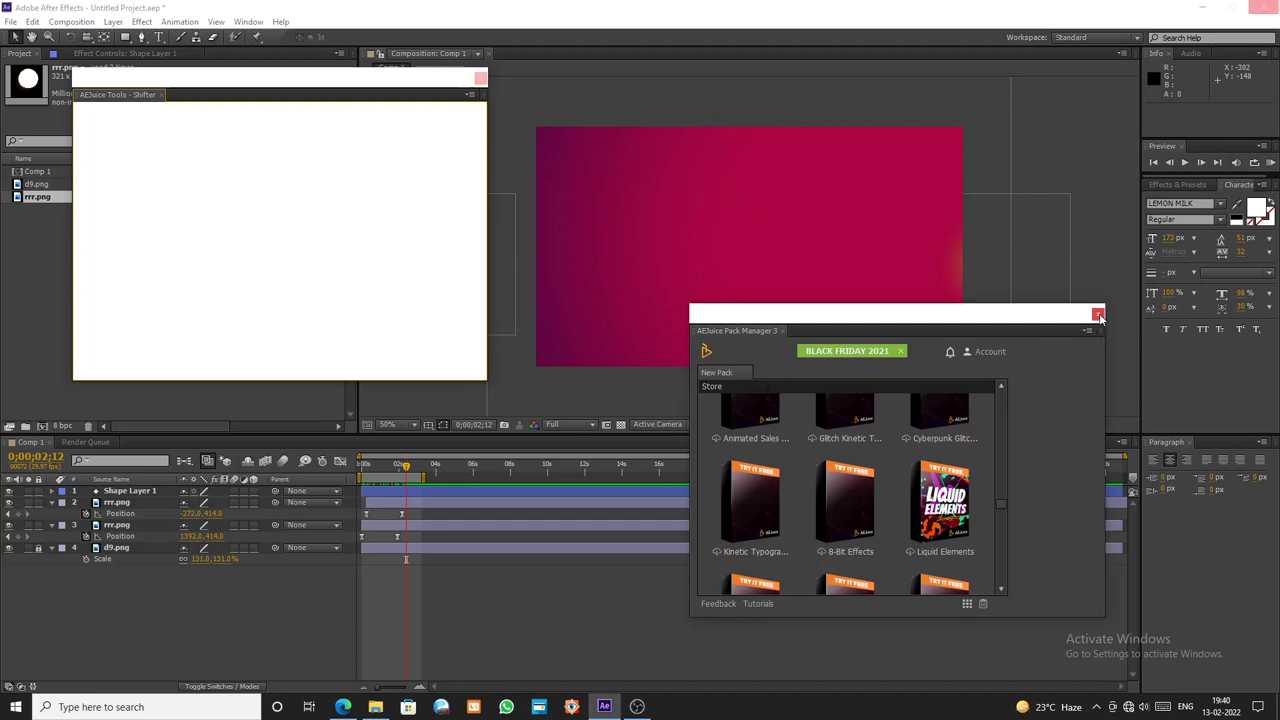
click(481, 80)
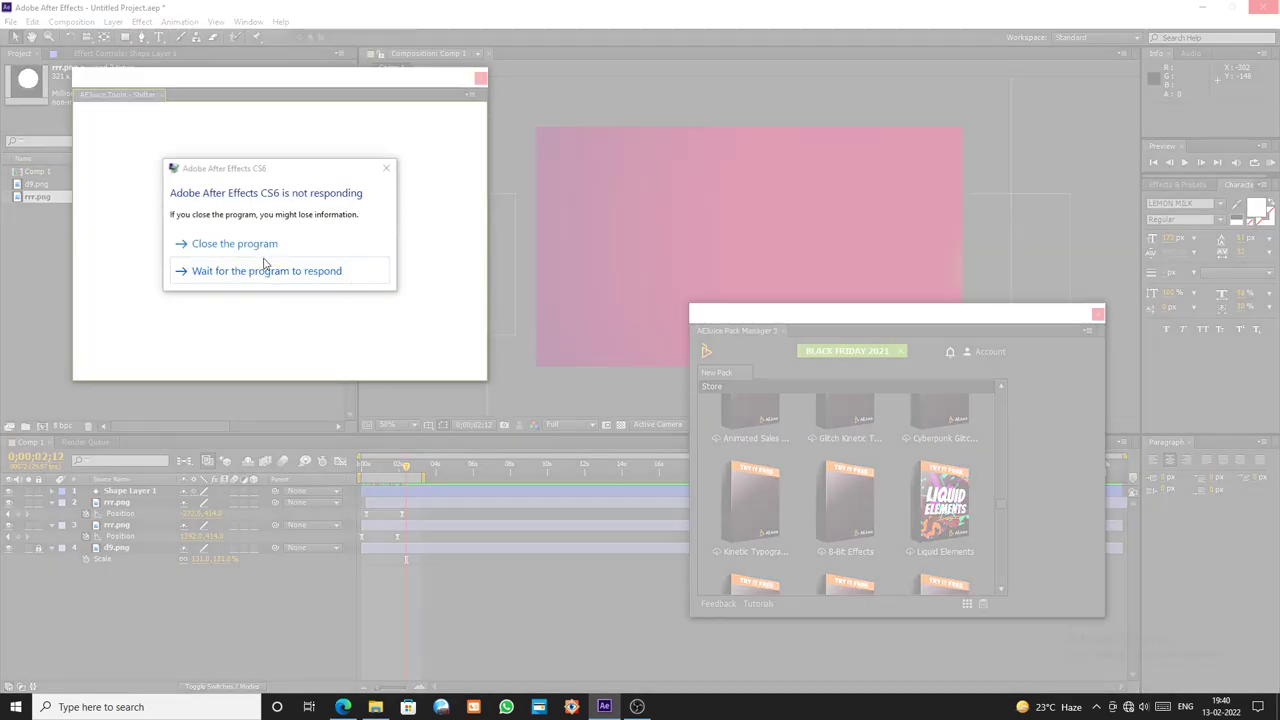
click(270, 276)
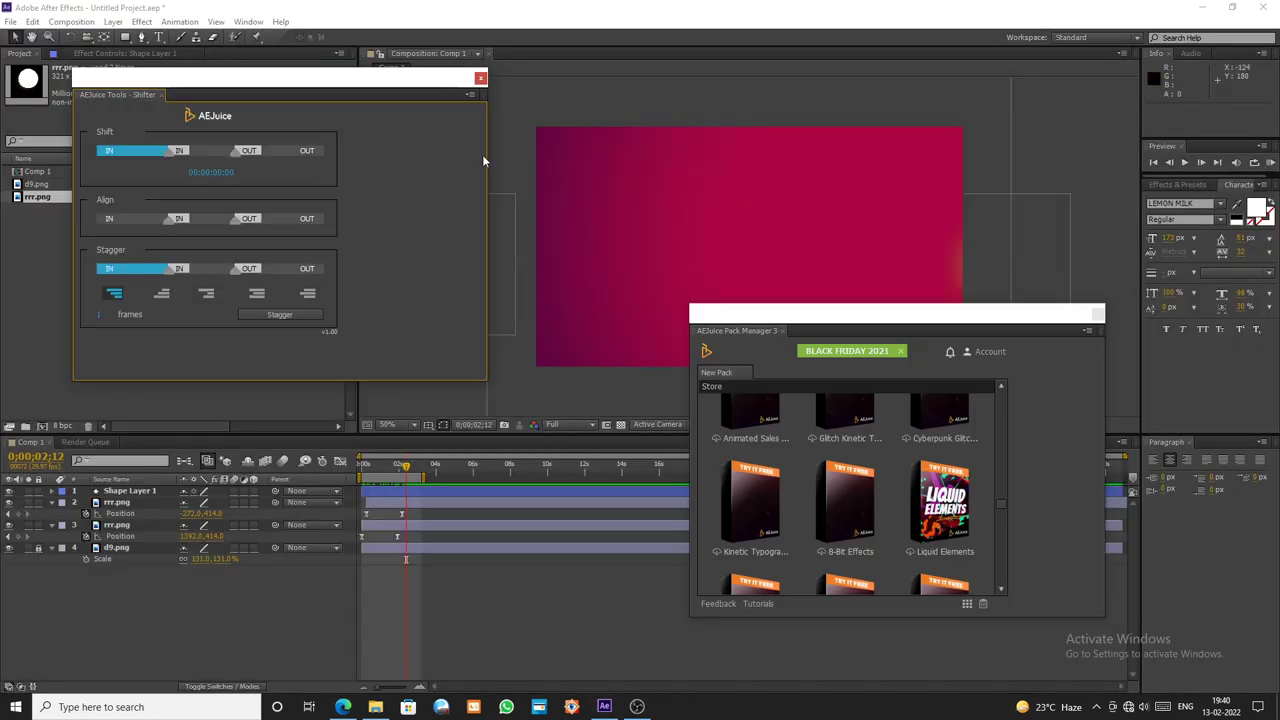
click(480, 77)
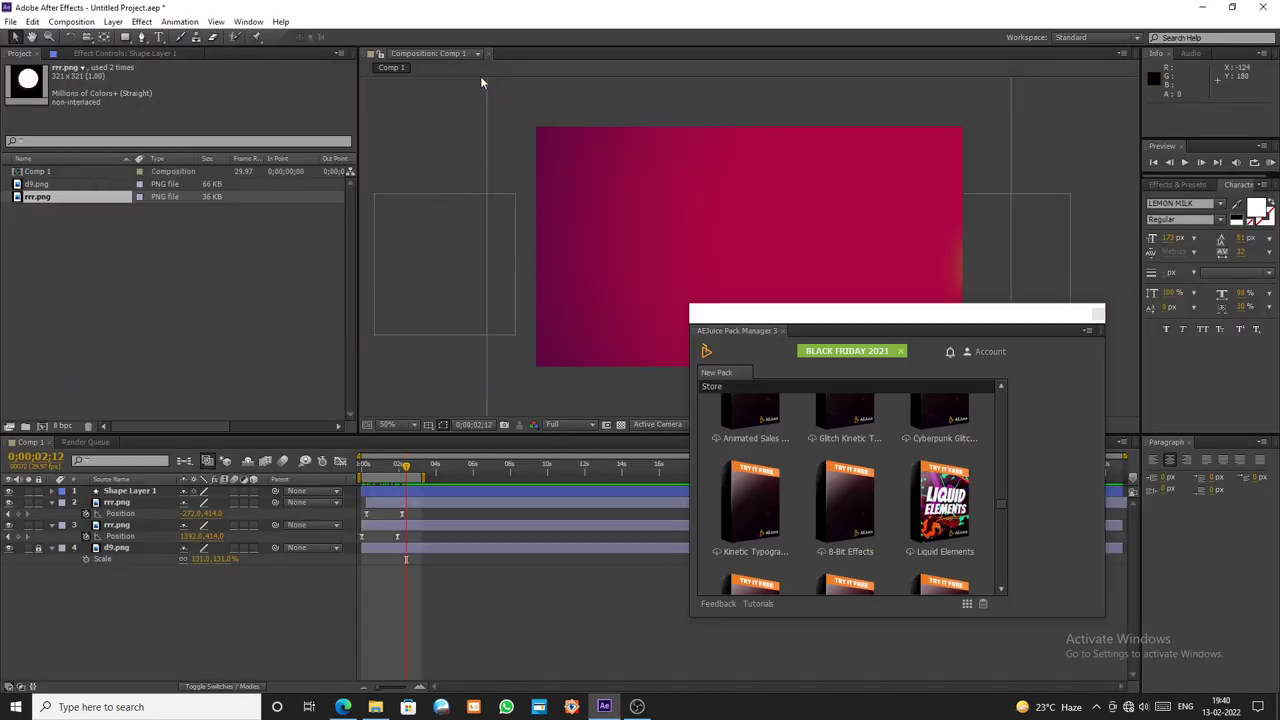
click(1097, 316)
- Bring up AEJuice Pack Manager 3 again and look through the Free and Store packs for a suitable element
click(248, 22)
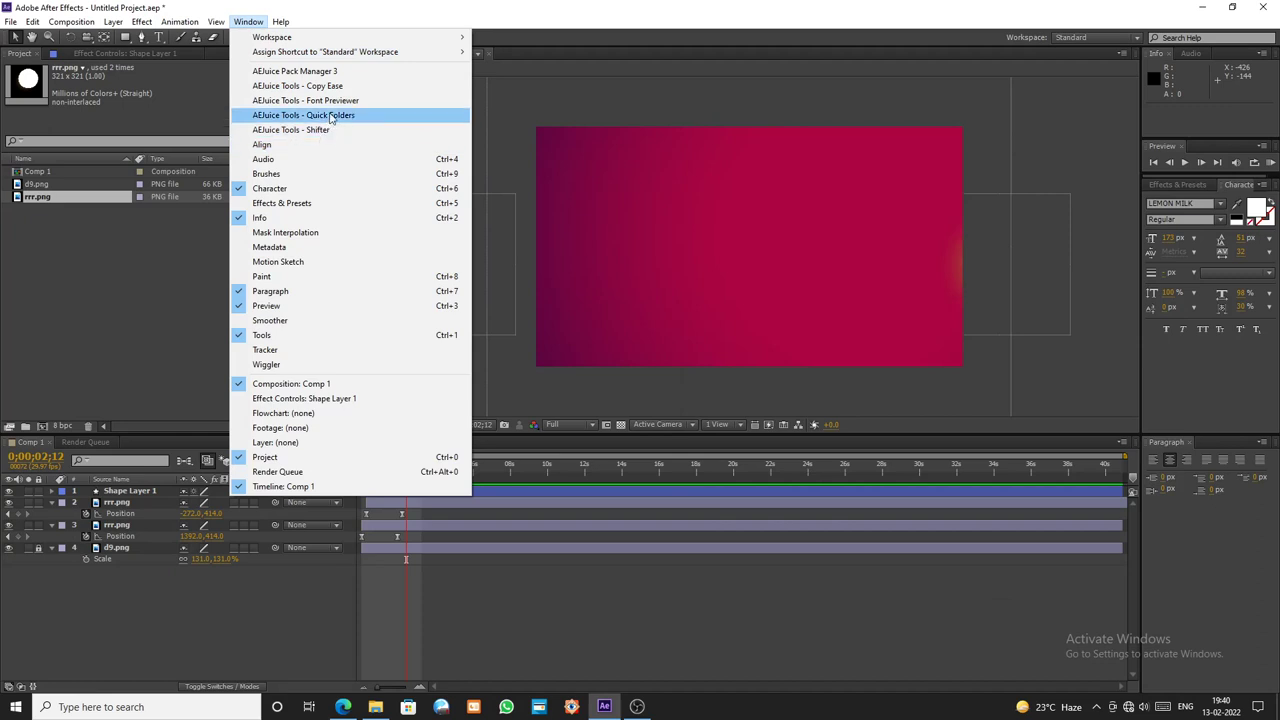
click(328, 71)
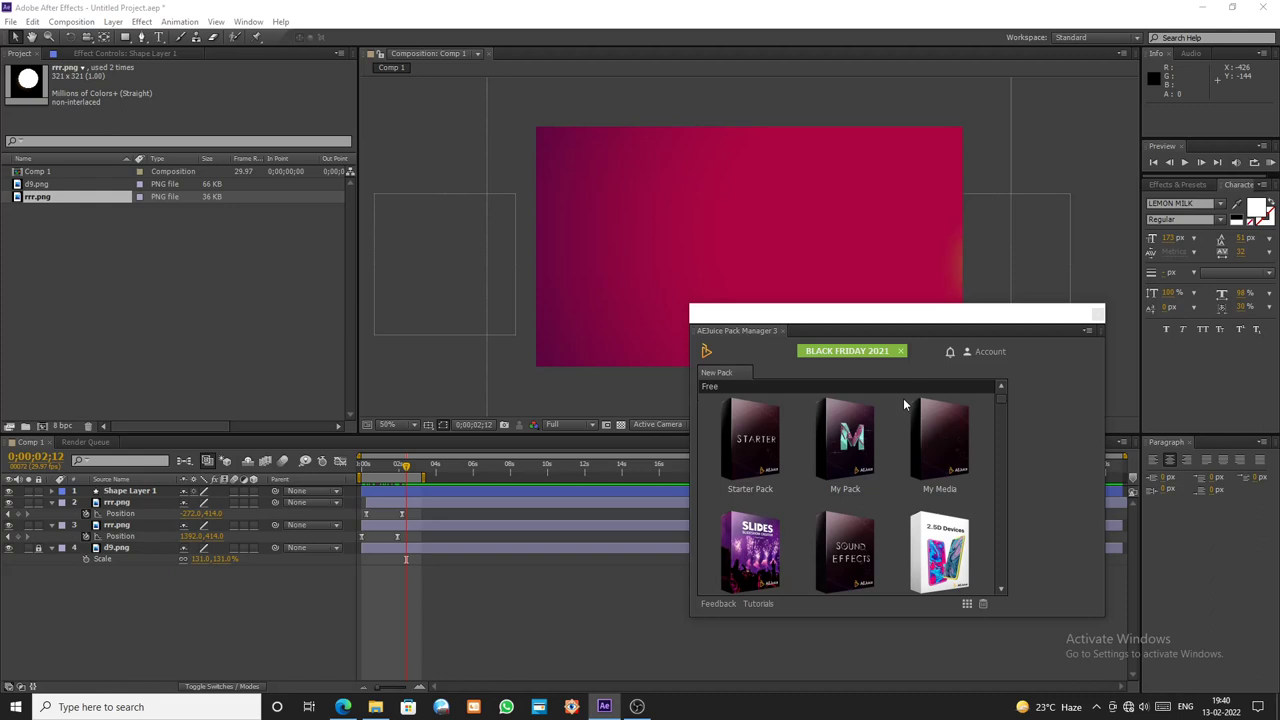
scroll(903, 398, down, 5)
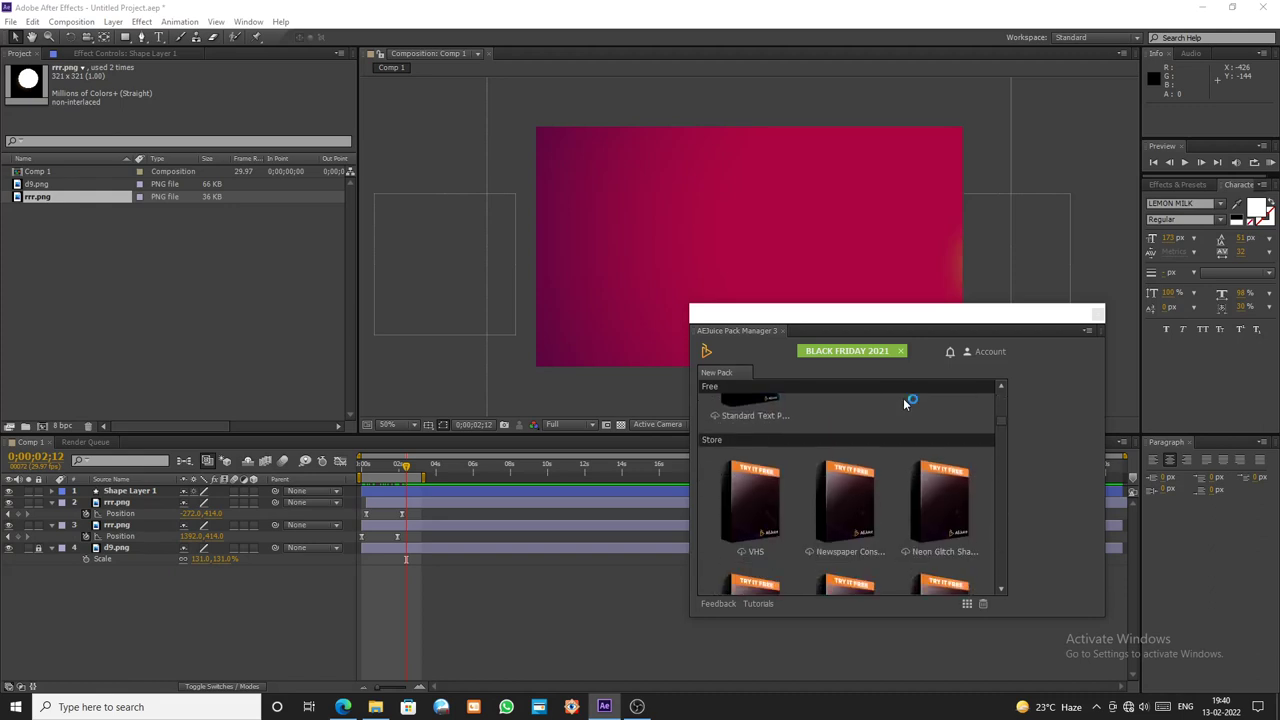
scroll(903, 398, down, 5)
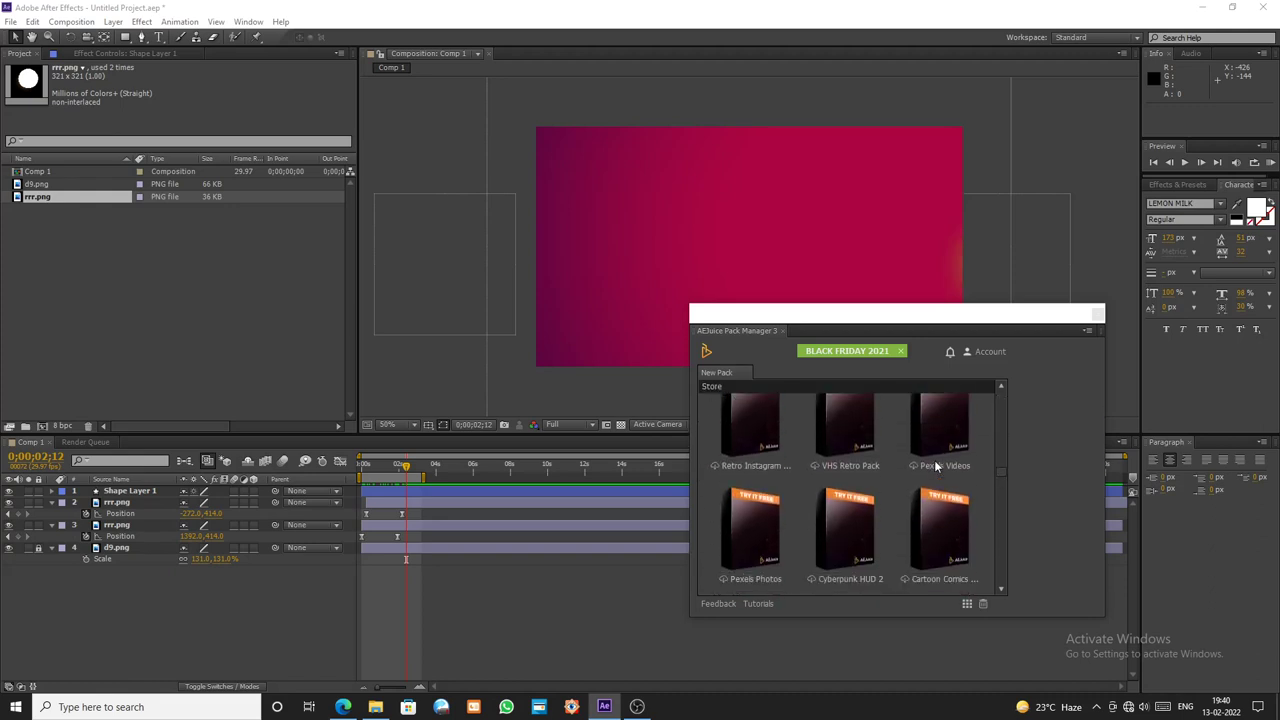
scroll(934, 460, down, 8)
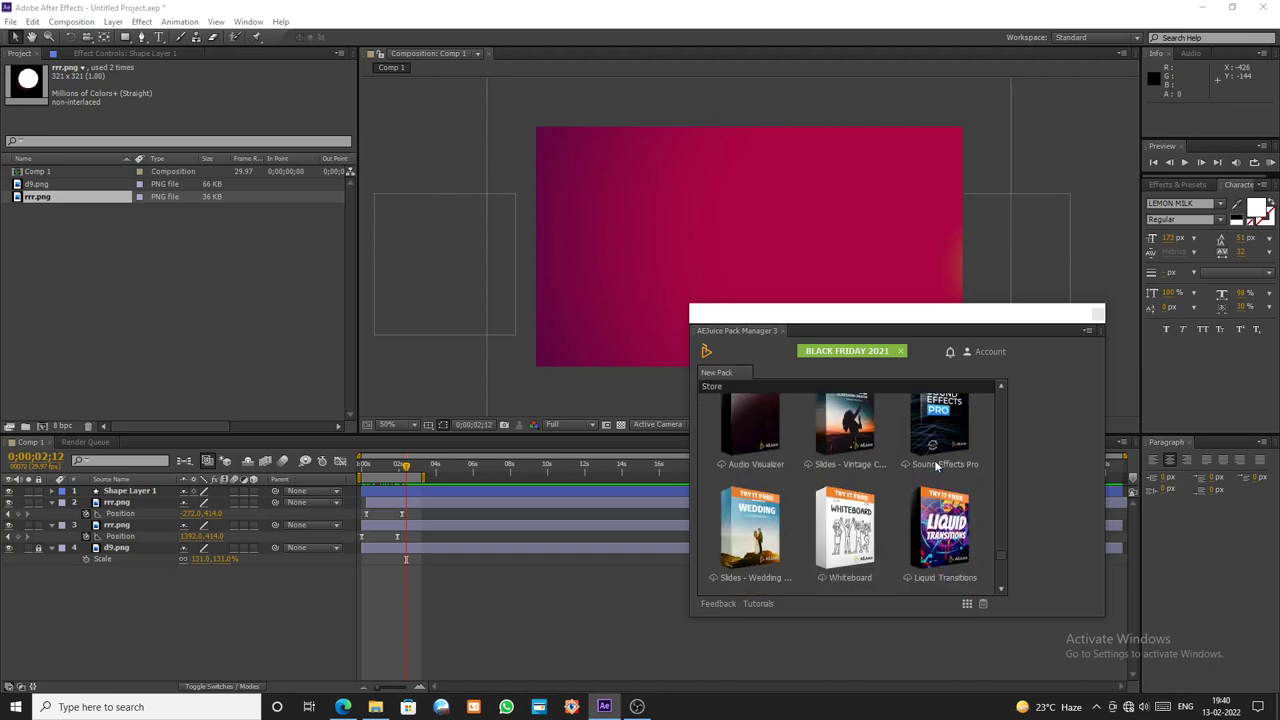
scroll(934, 460, down, 1)
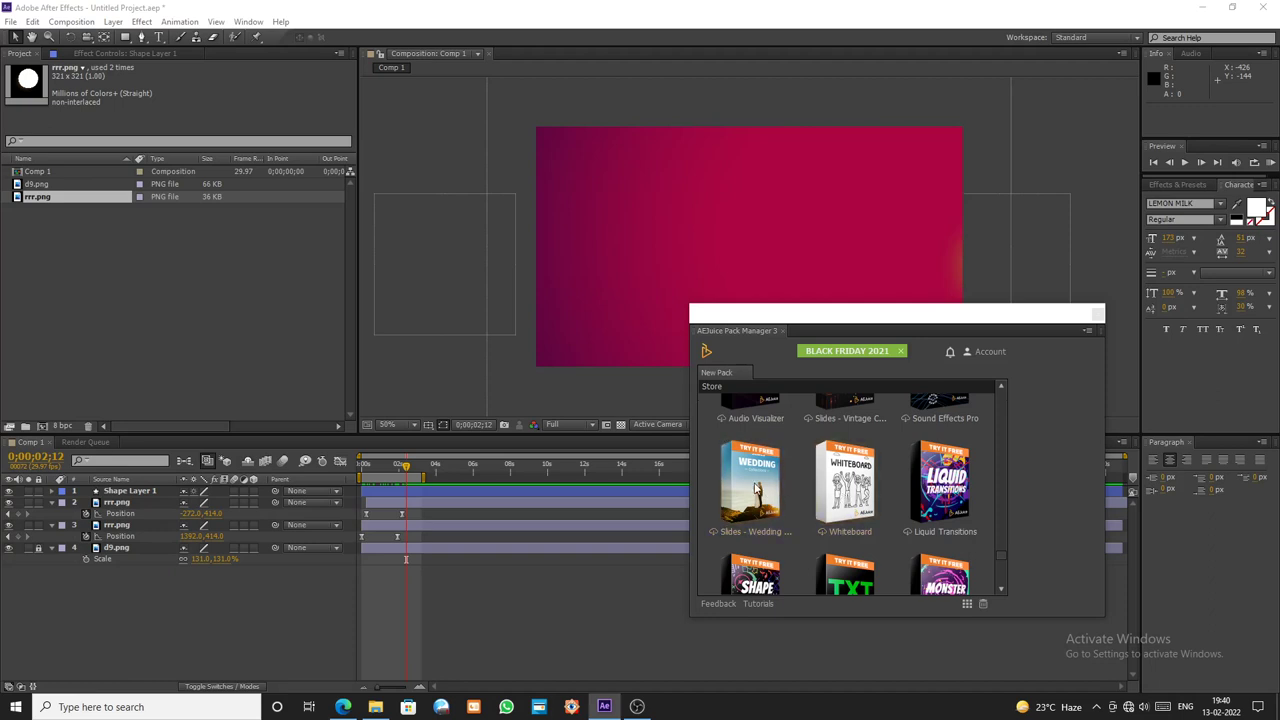
scroll(755, 487, up, 5)
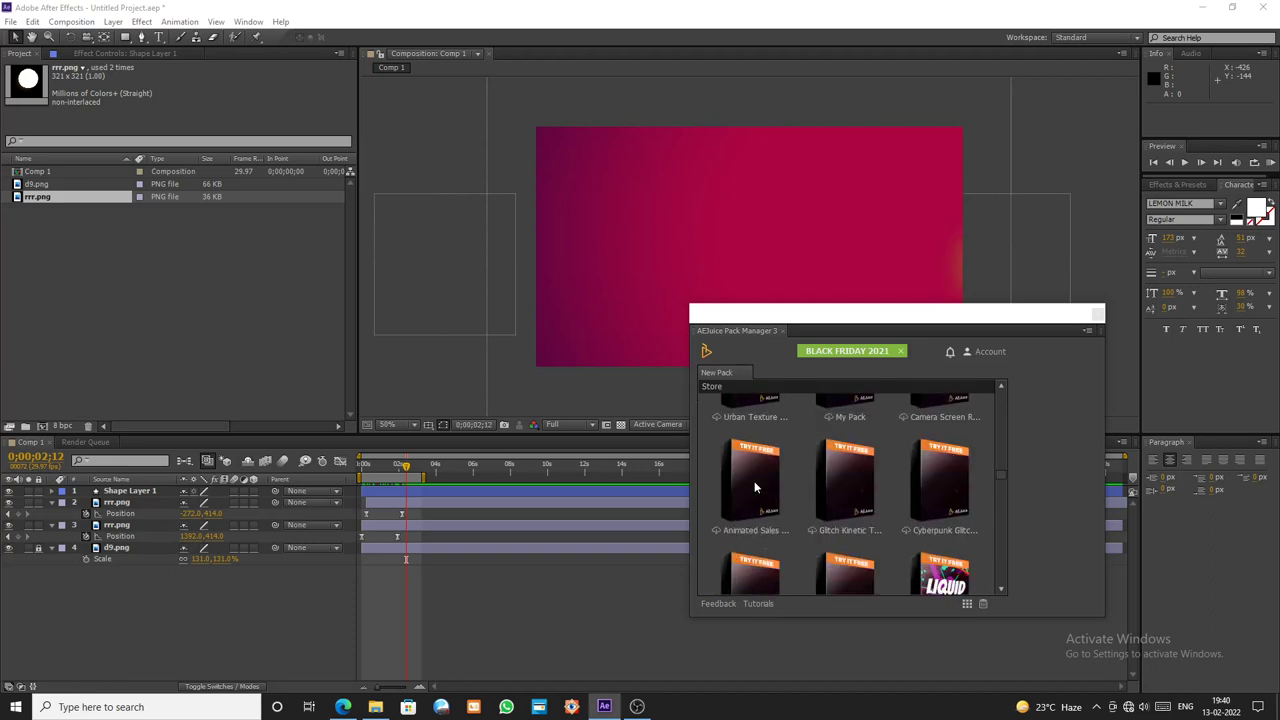
scroll(780, 440, up, 2)
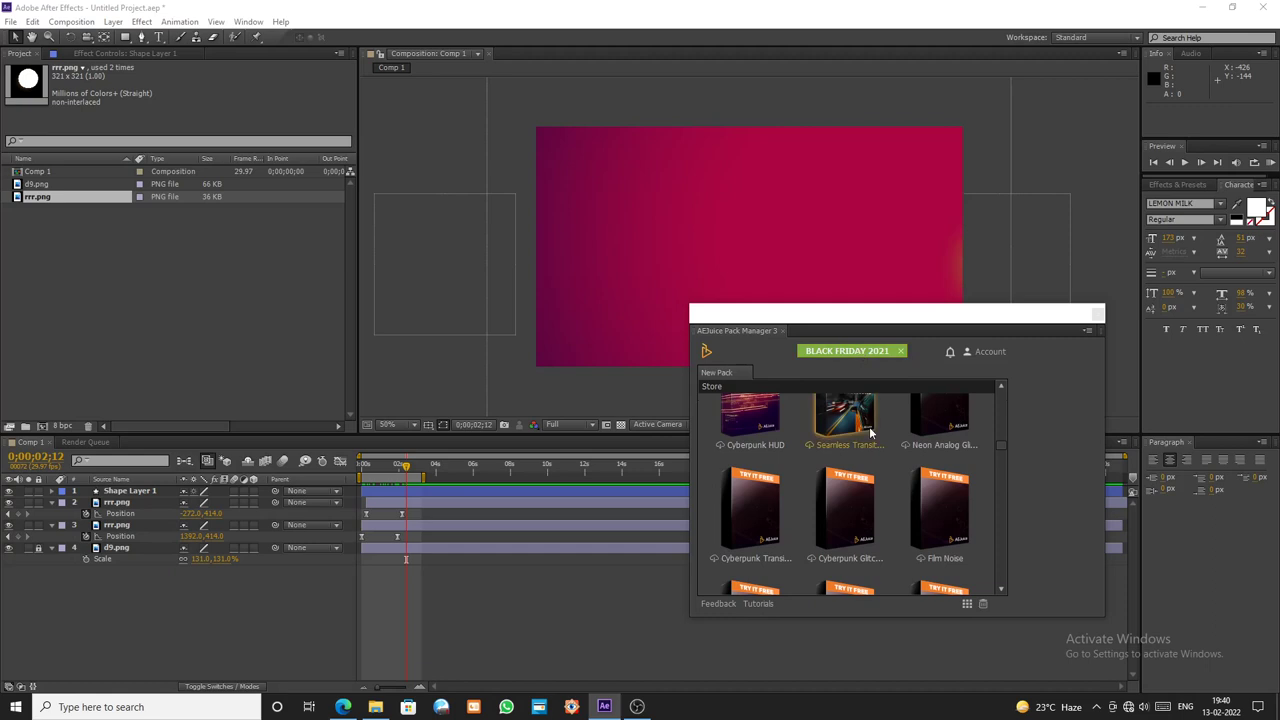
scroll(869, 431, up, 2)
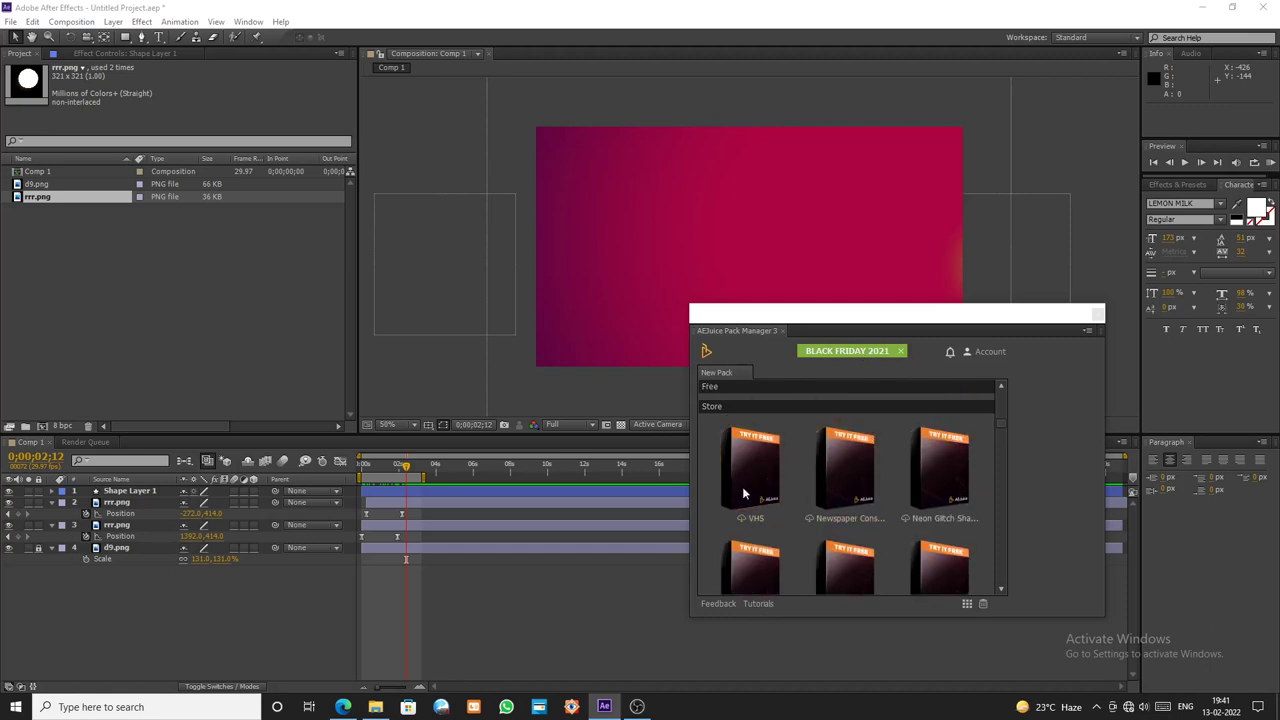
- Try opening the Newspaper pack from the Store and close the AEJuice Pack Manager 3 panel
click(866, 492)
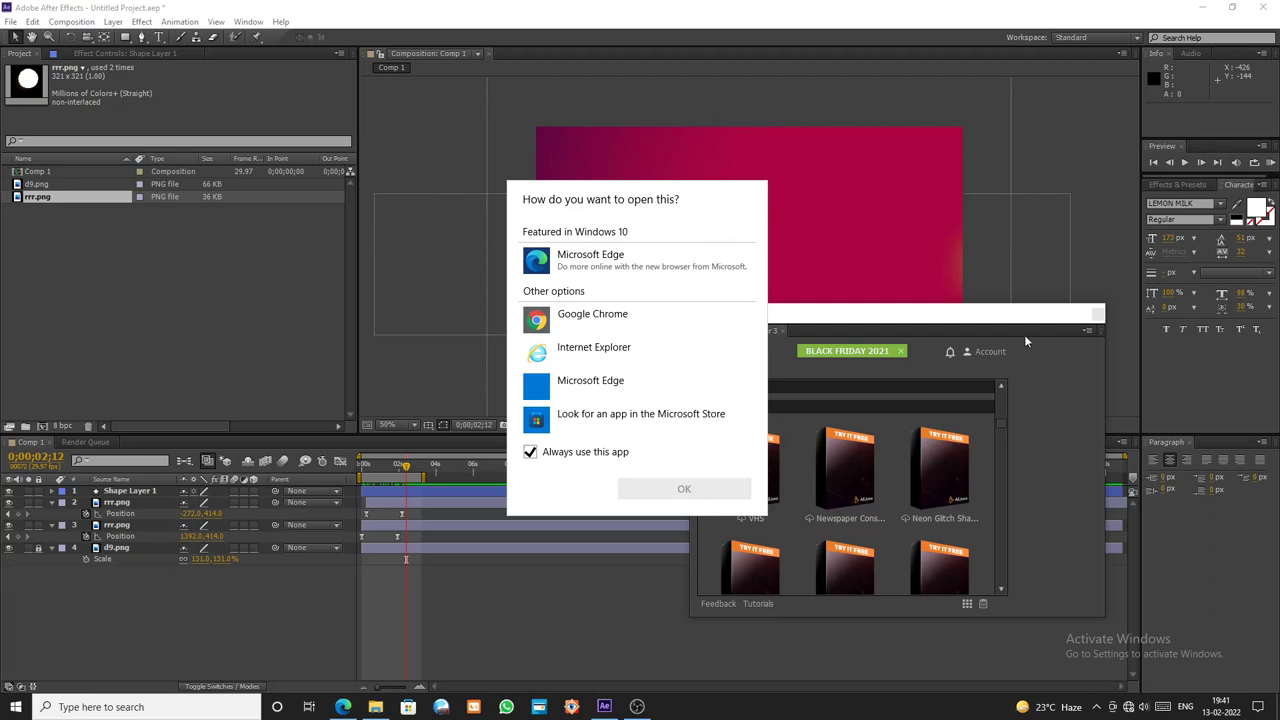
click(1098, 315)
click(1098, 315)
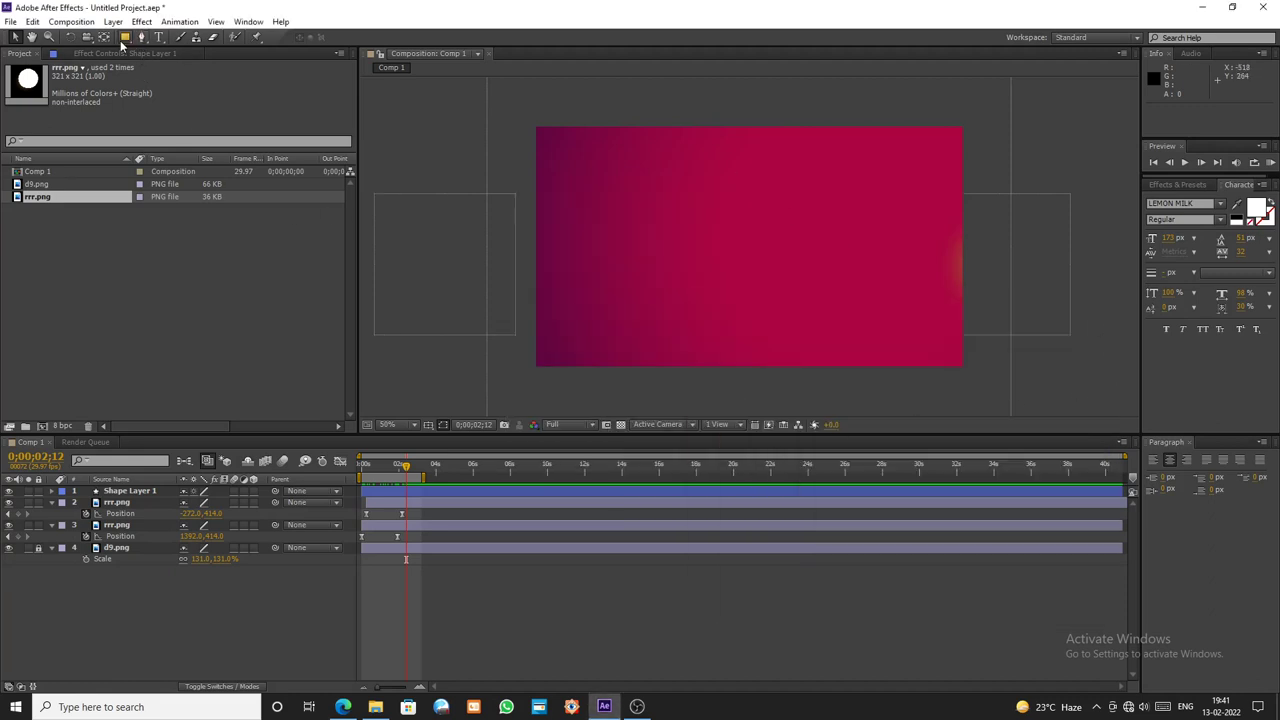
- Draw a small circle about 37 px wide just left of the composition's centre with the Ellipse tool
drag(125, 37, 166, 66)
scroll(730, 254, up, 2)
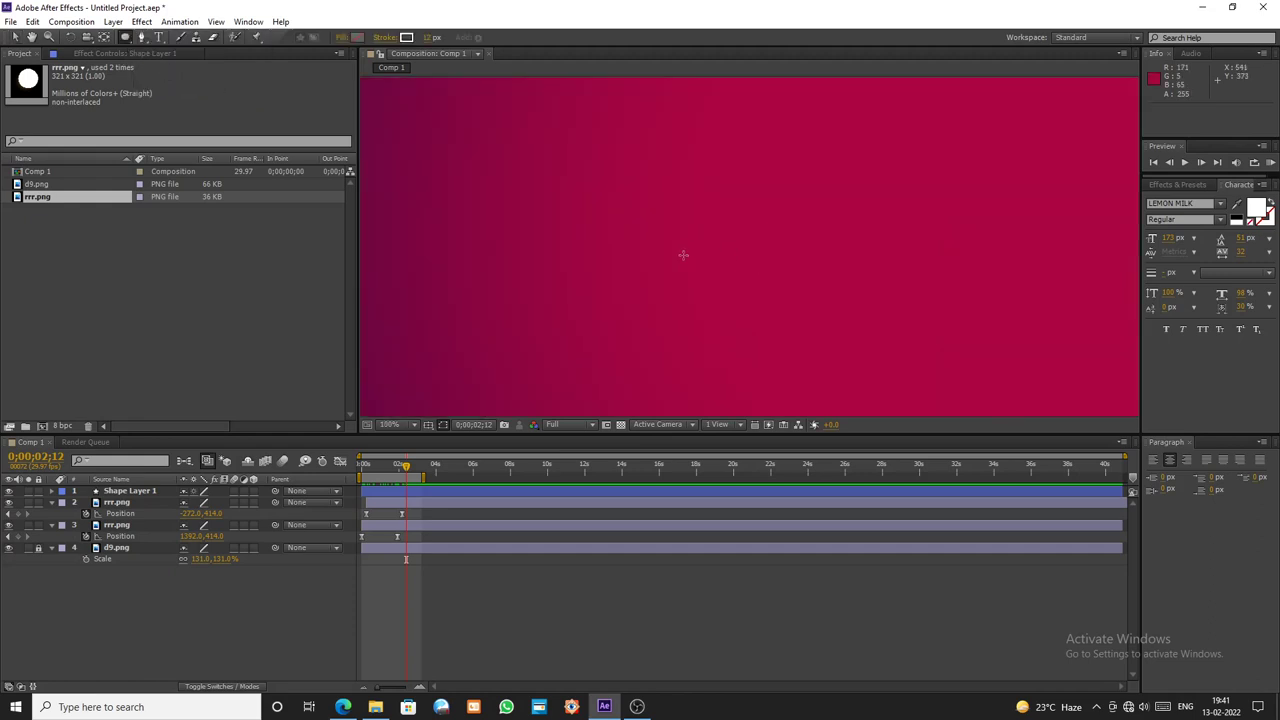
drag(671, 247, 690, 281)
- Set the new circle's stroke width to 0 px and its fill color to white (FFFFFF)
drag(431, 39, 431, 51)
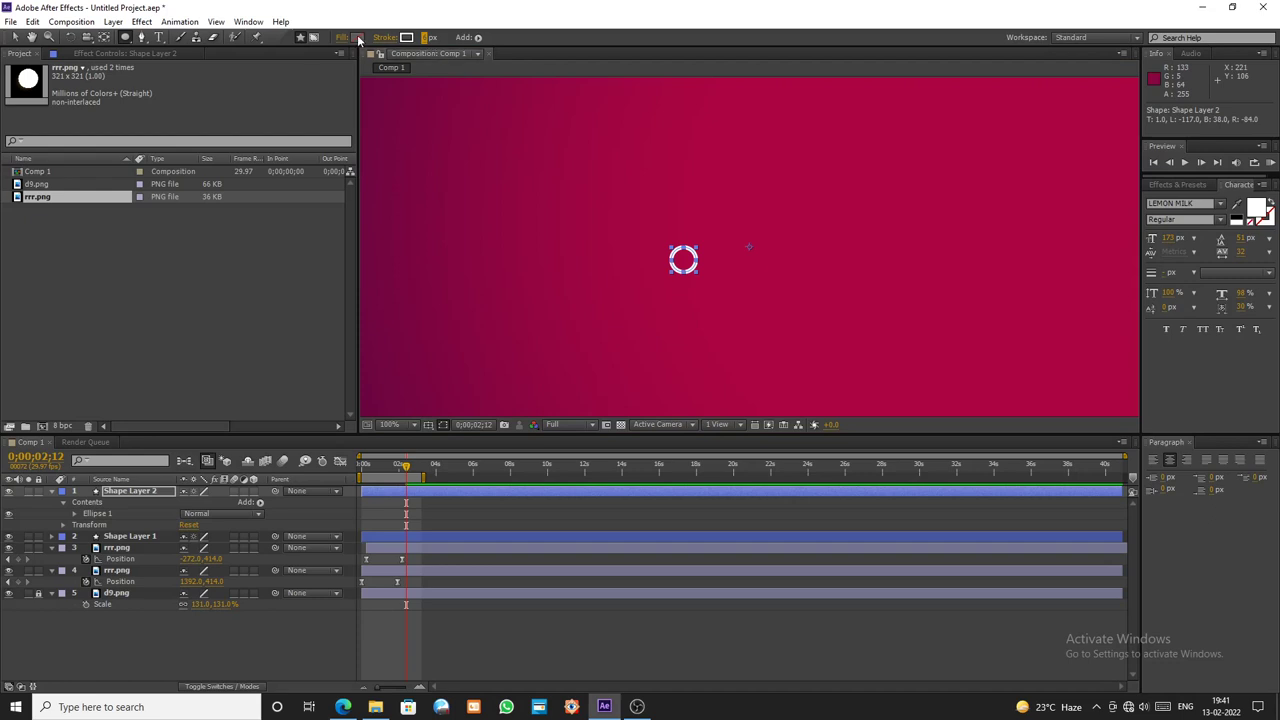
click(357, 37)
click(812, 404)
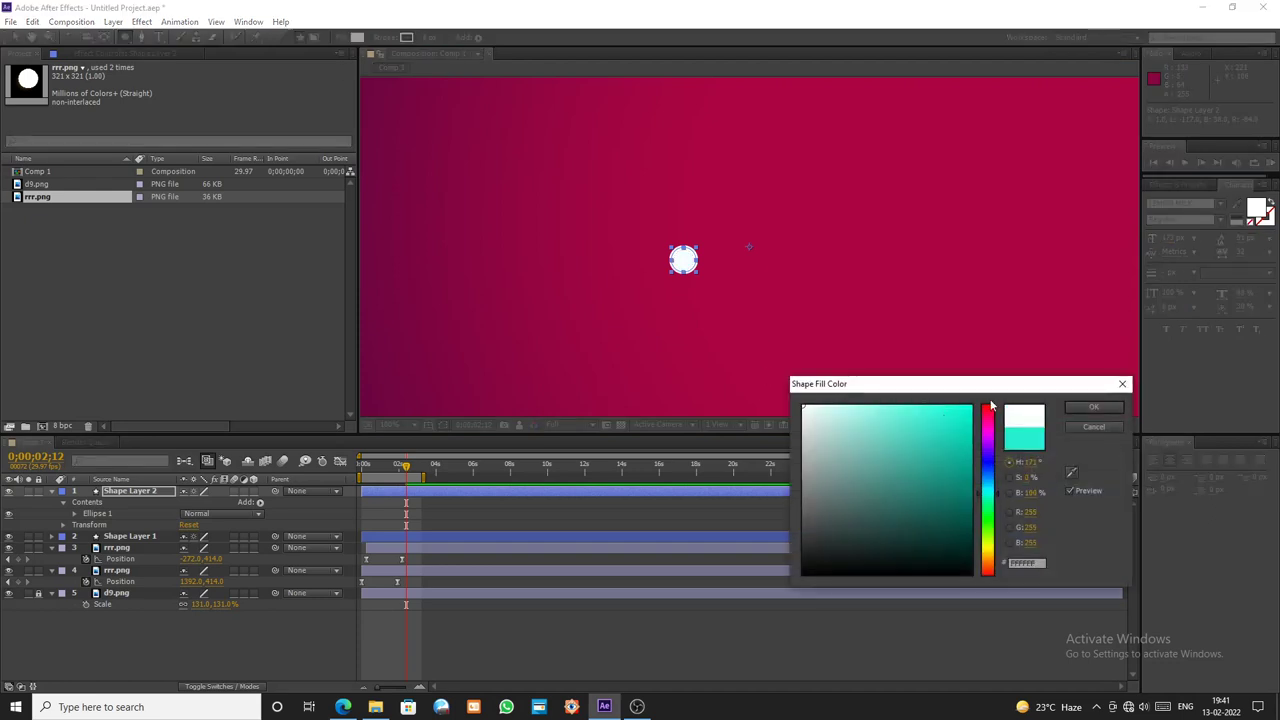
click(1093, 407)
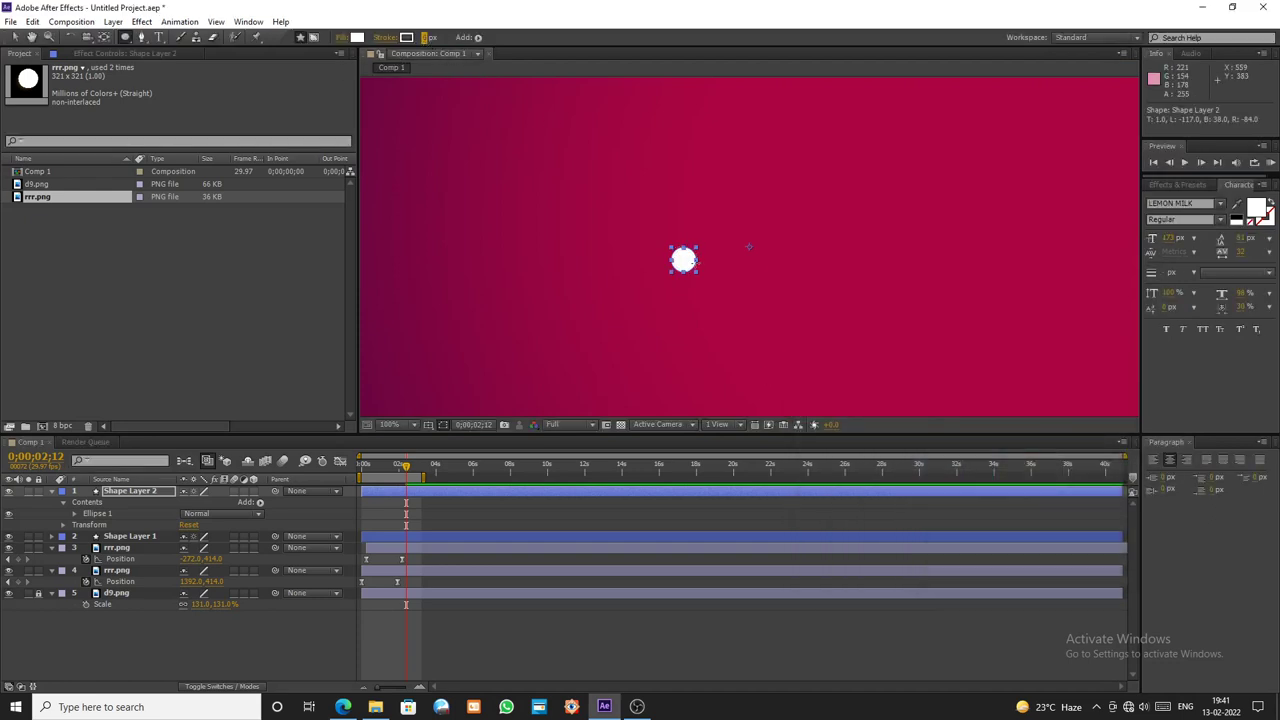
key(comma)
click(15, 37)
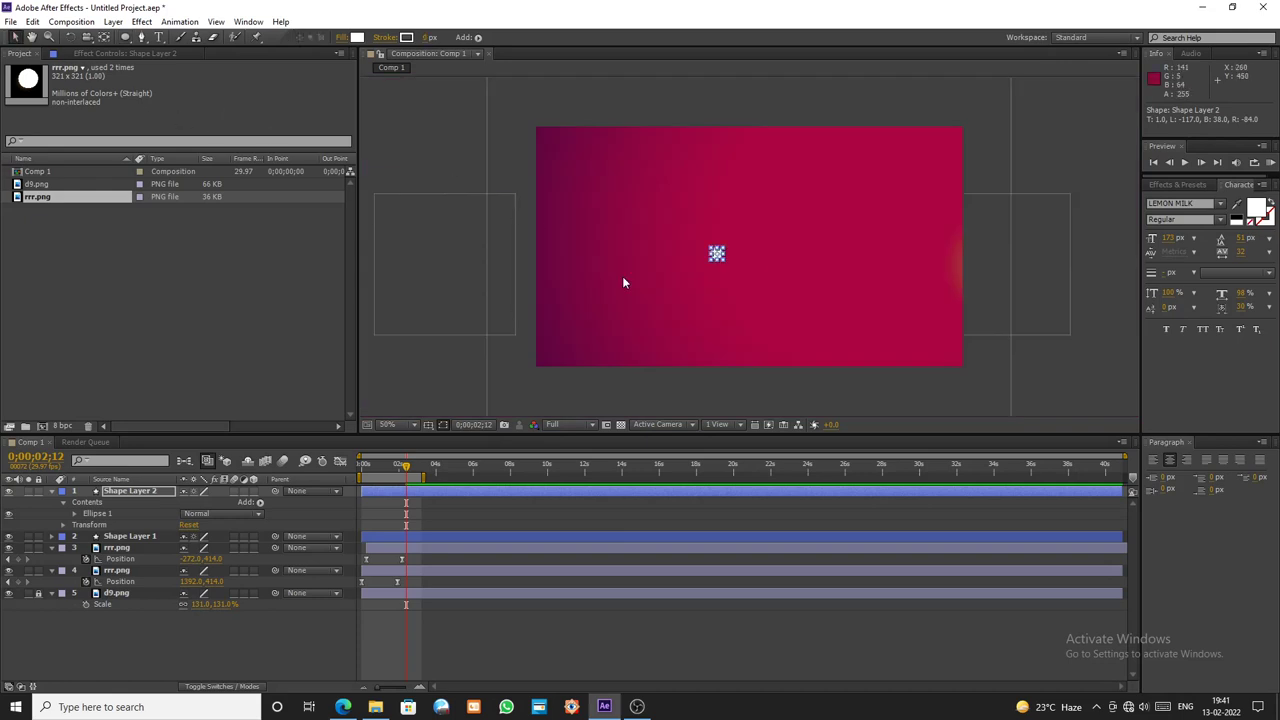
- Extend the work area to 0;00;06;10 and keyframe Ellipse Path 1's Size at 0 at 0;00;02;12
mouse_move(369, 477)
mouse_down()
mouse_move(426, 478)
mouse_move(362, 477)
mouse_up()
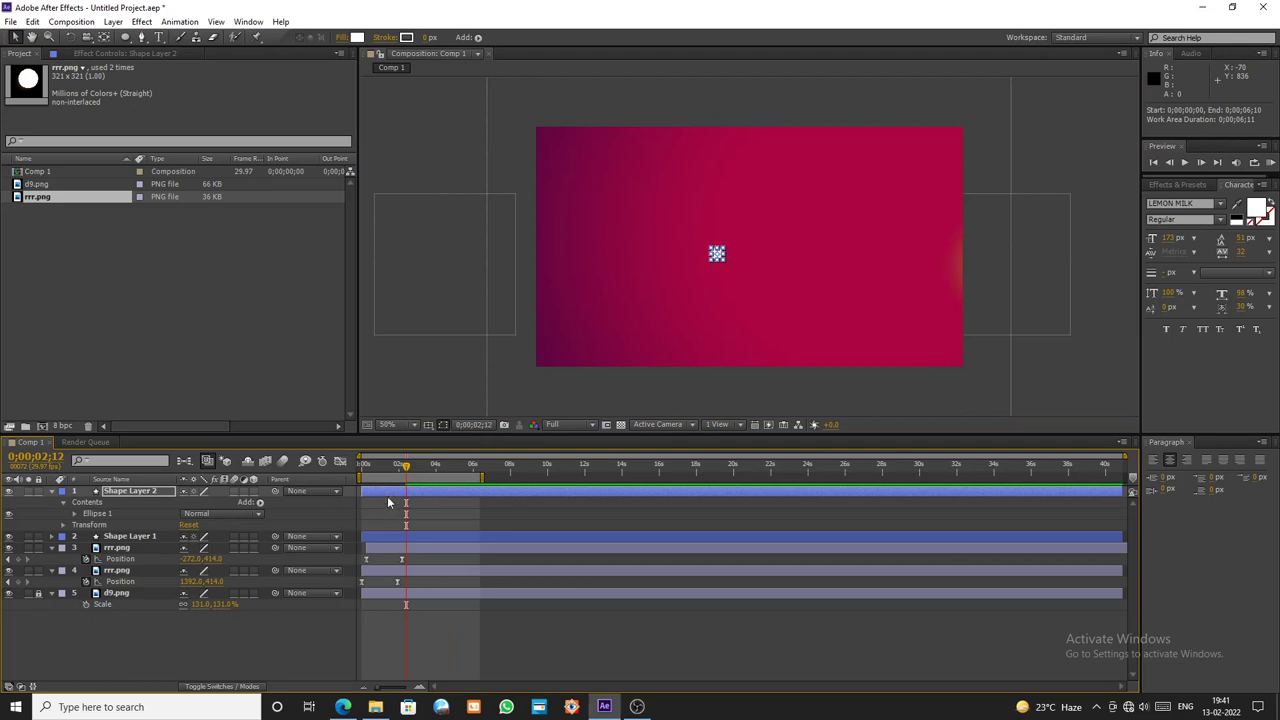
click(74, 514)
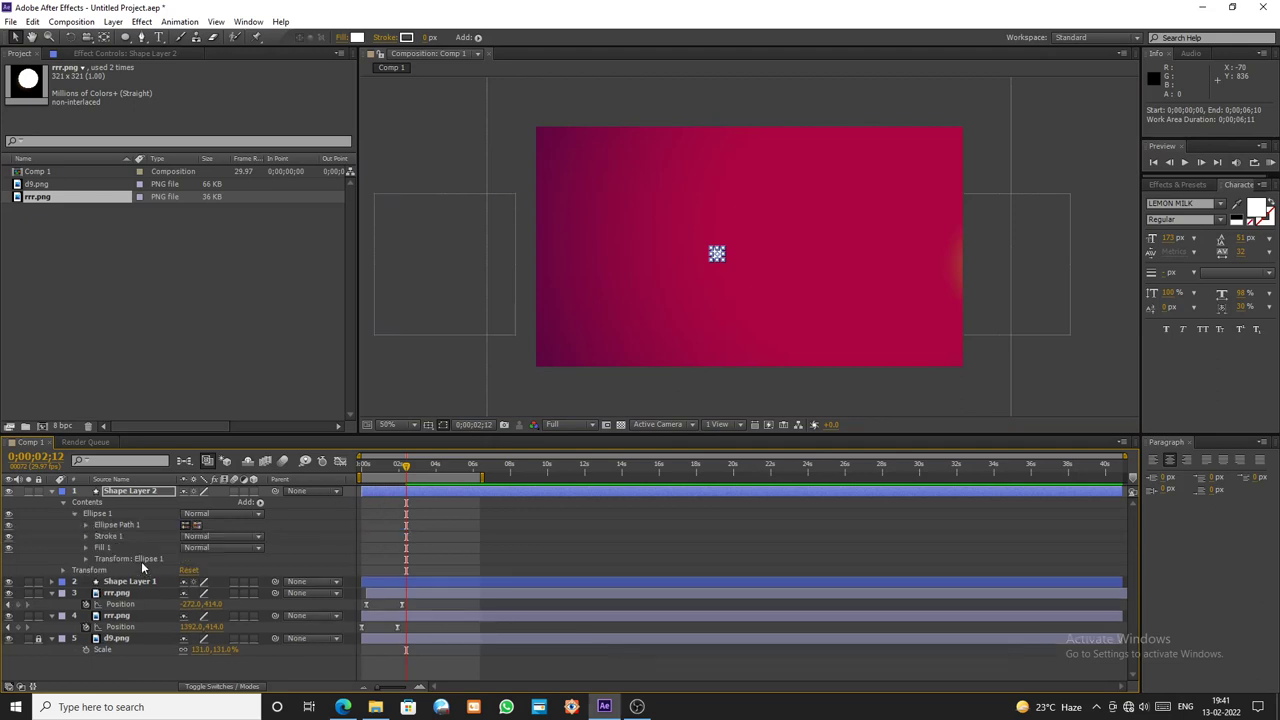
click(87, 525)
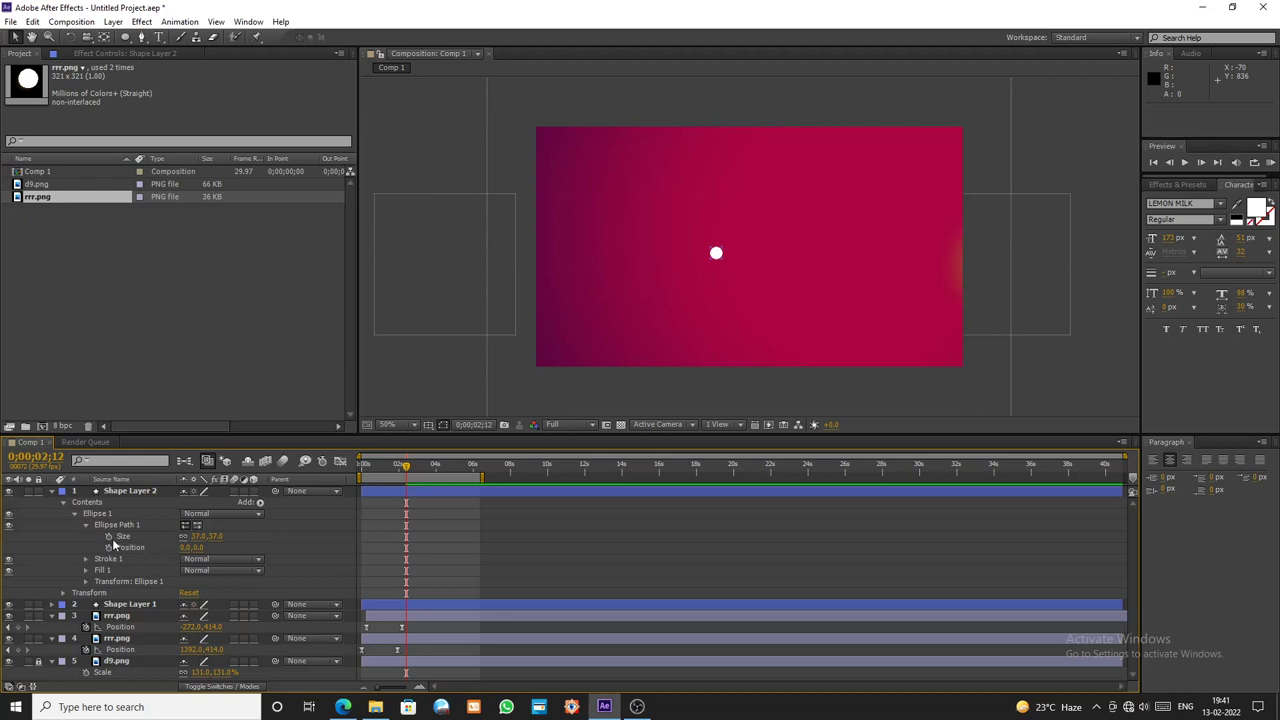
click(110, 537)
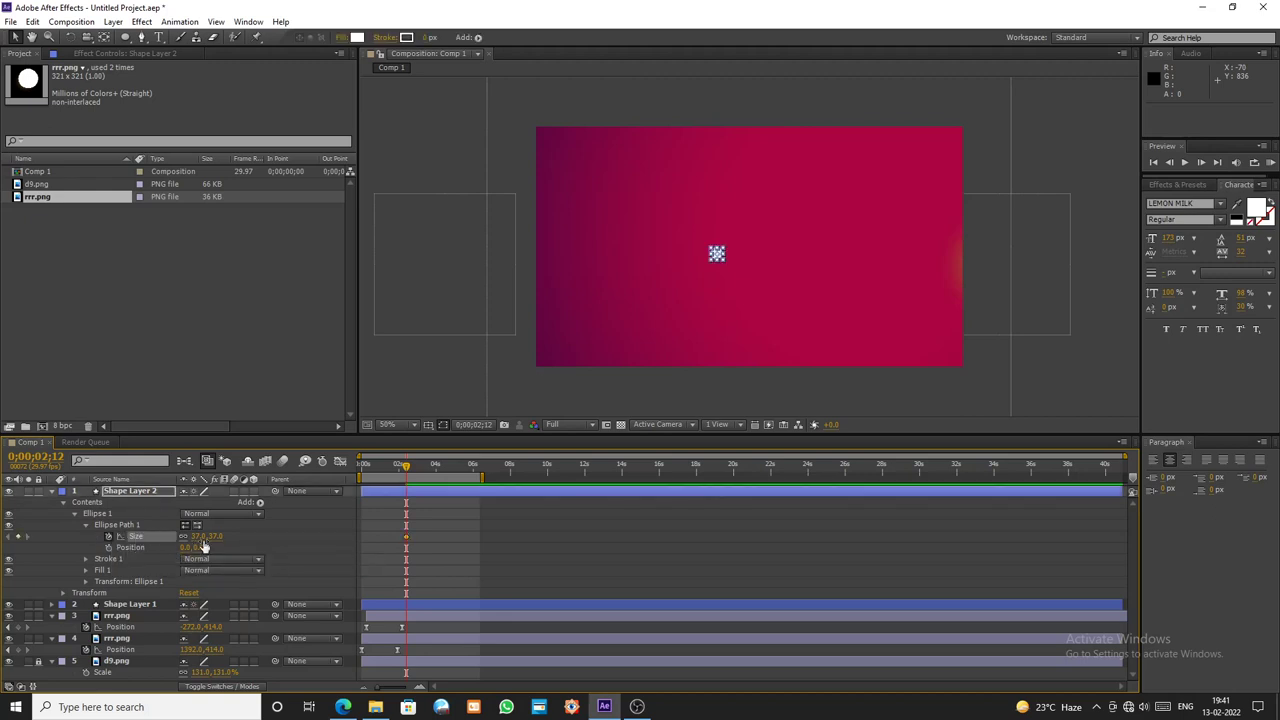
click(214, 537)
text(0)
click(197, 538)
- Add a second Ellipse Path 1 Size keyframe of 30 about two seconds after the first
drag(409, 467, 442, 490)
drag(209, 538, 226, 538)
drag(427, 541, 387, 544)
- Keyframe the Size back to 0 at 0;00;05;23, then pull the last two Size keyframes earlier and apply Easy Ease to all three
drag(450, 478, 470, 490)
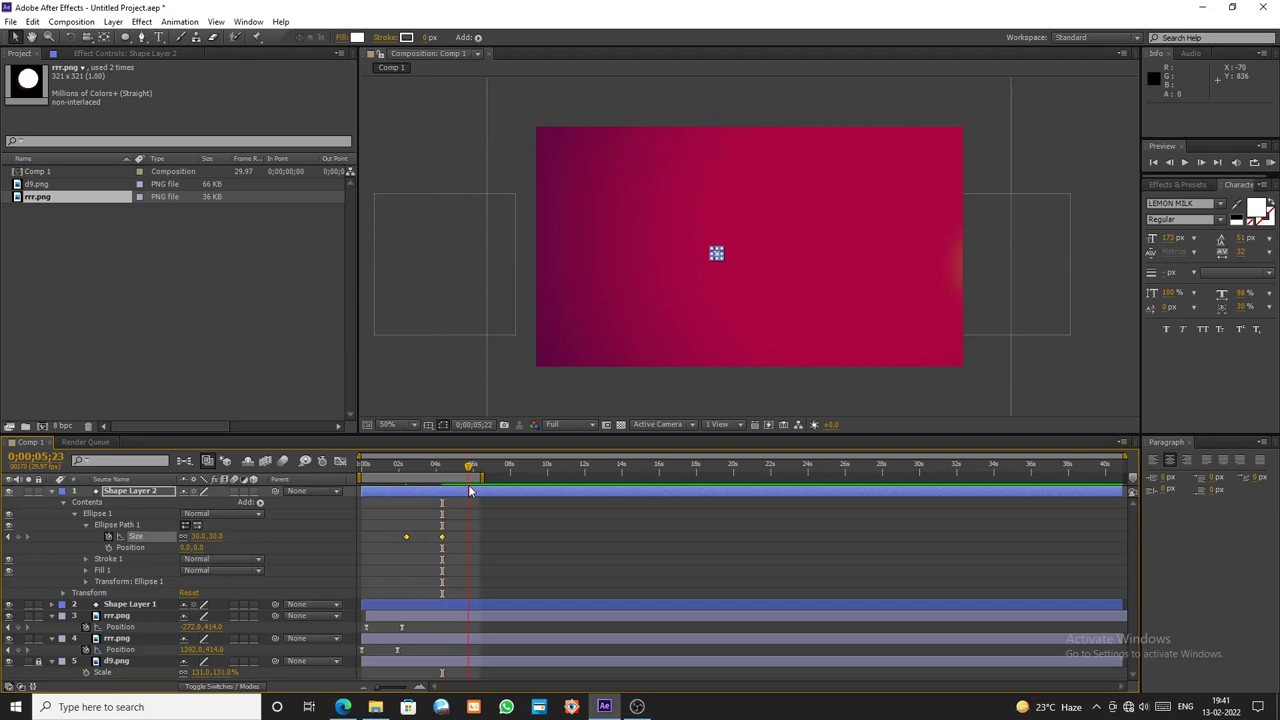
click(218, 537)
text(0)
key(Return)
mouse_move(443, 537)
mouse_down()
mouse_move(398, 549)
mouse_move(471, 541)
mouse_move(451, 540)
mouse_up()
click(440, 542)
- Keyframe Ellipse Path 1's Position from 0, 0 at 0;00;02;12 to 0, -137 at 0;00;04;21 and apply Easy Ease to both keyframes
drag(470, 467, 405, 501)
click(109, 548)
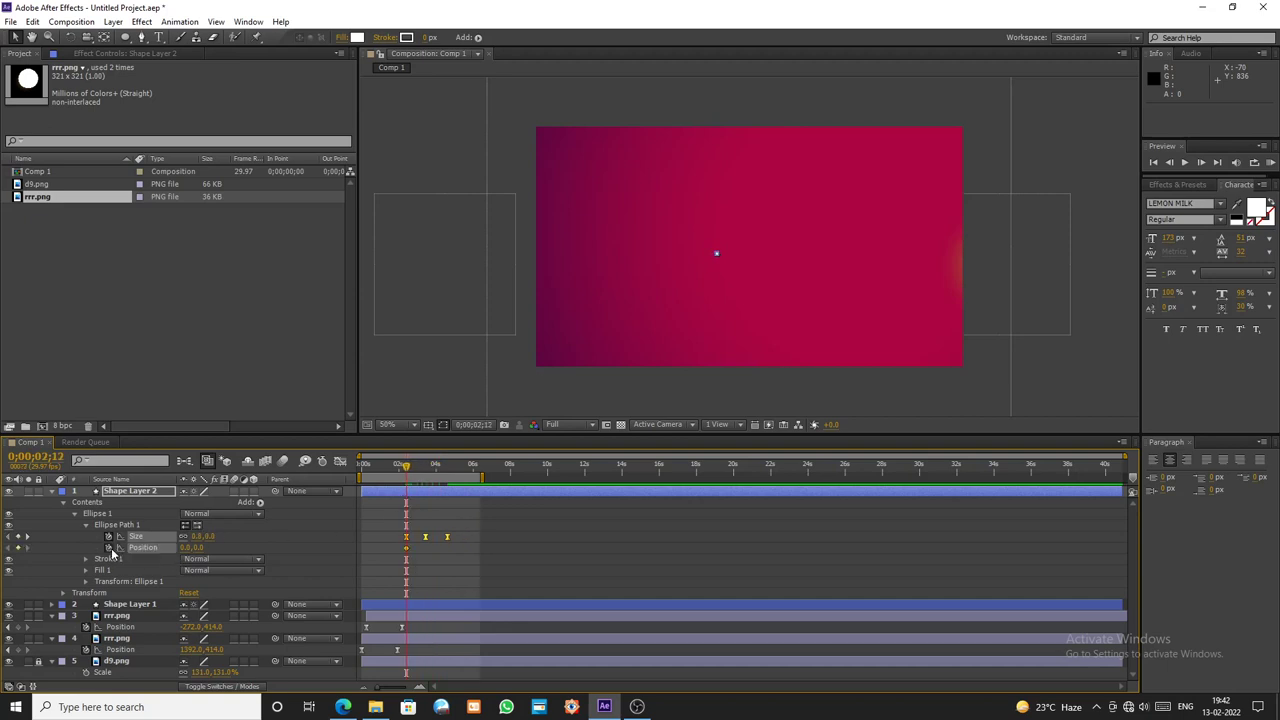
drag(407, 475, 450, 495)
drag(198, 548, 192, 549)
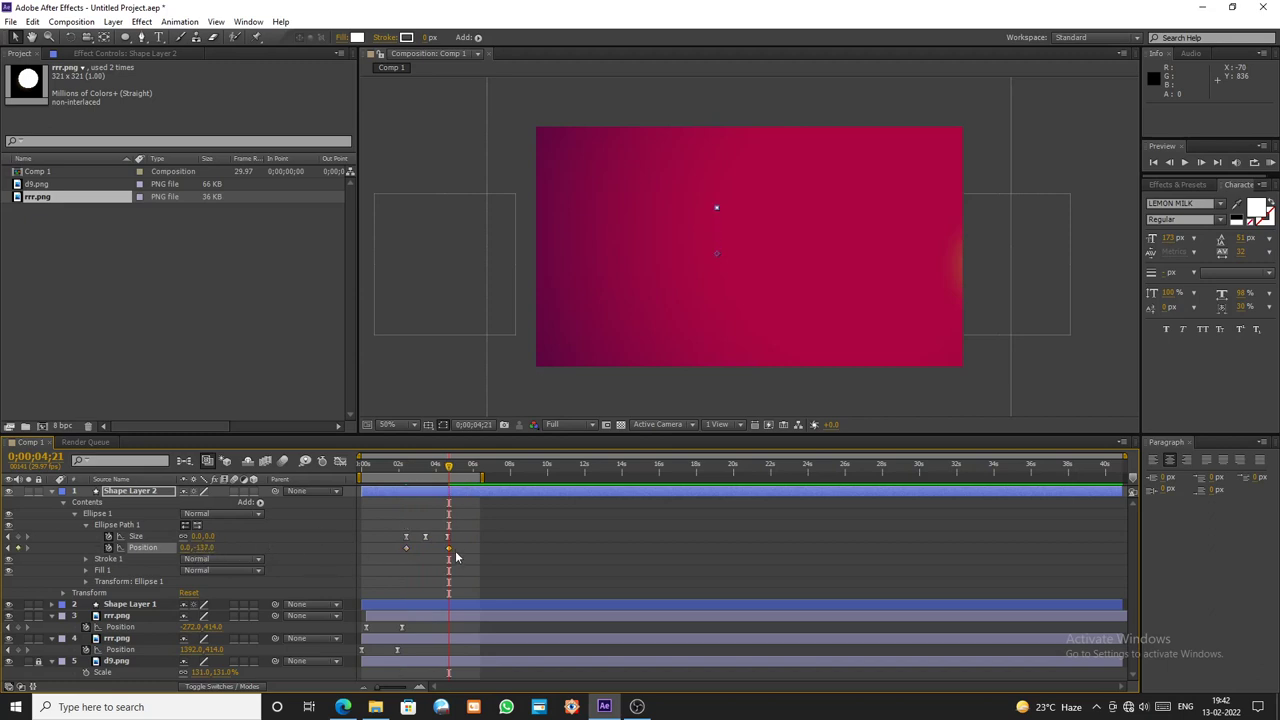
drag(456, 553, 398, 550)
key(F9)
- Reshape the Position speed graph so the circle peaks in speed early and slows gradually into the last keyframe
click(341, 463)
drag(448, 650, 428, 656)
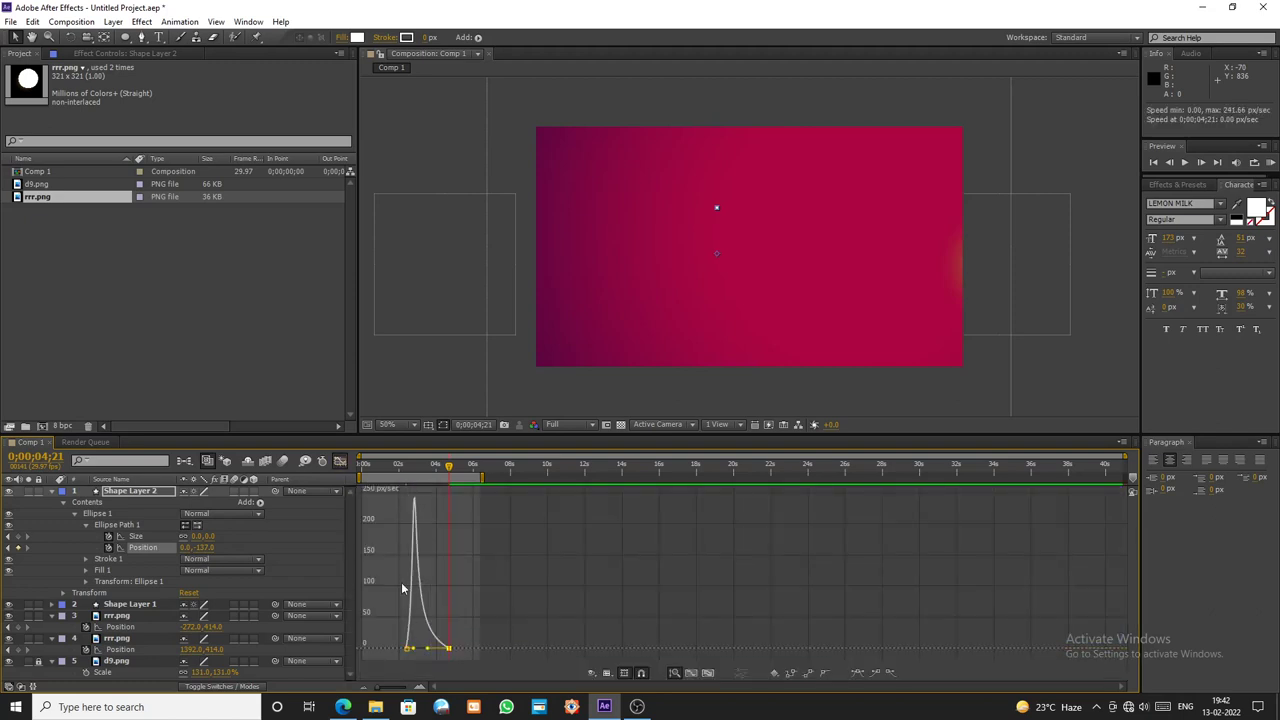
click(341, 463)
- Try scaling Shape Layer 2 down to 0% at 0;00;02;02, check the animation, and undo the change
click(467, 508)
drag(449, 468, 402, 470)
click(462, 494)
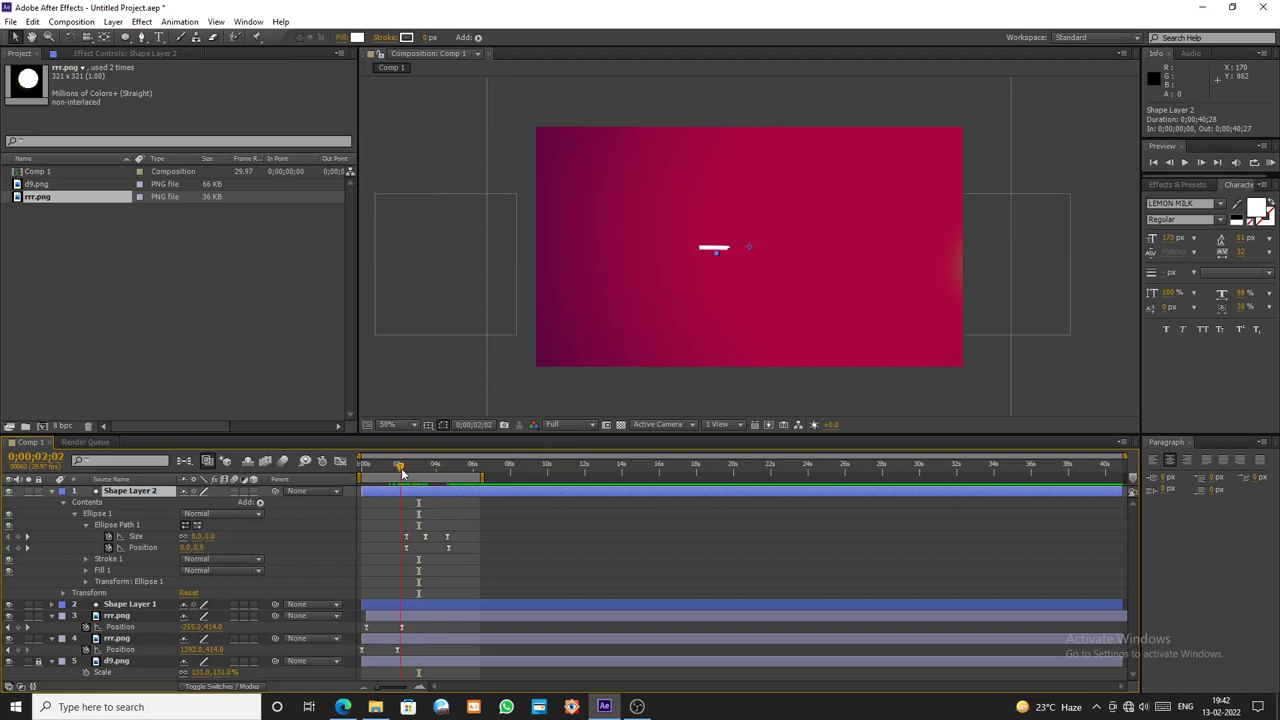
click(730, 246)
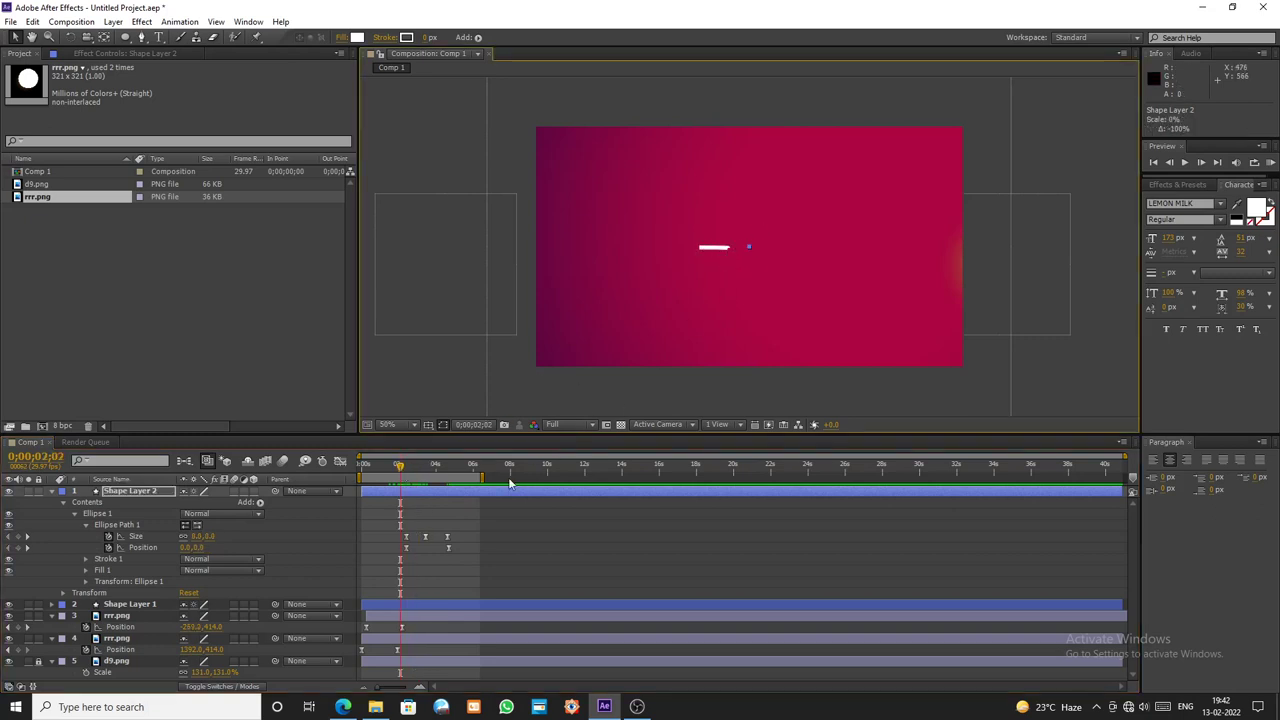
click(508, 494)
drag(400, 467, 446, 474)
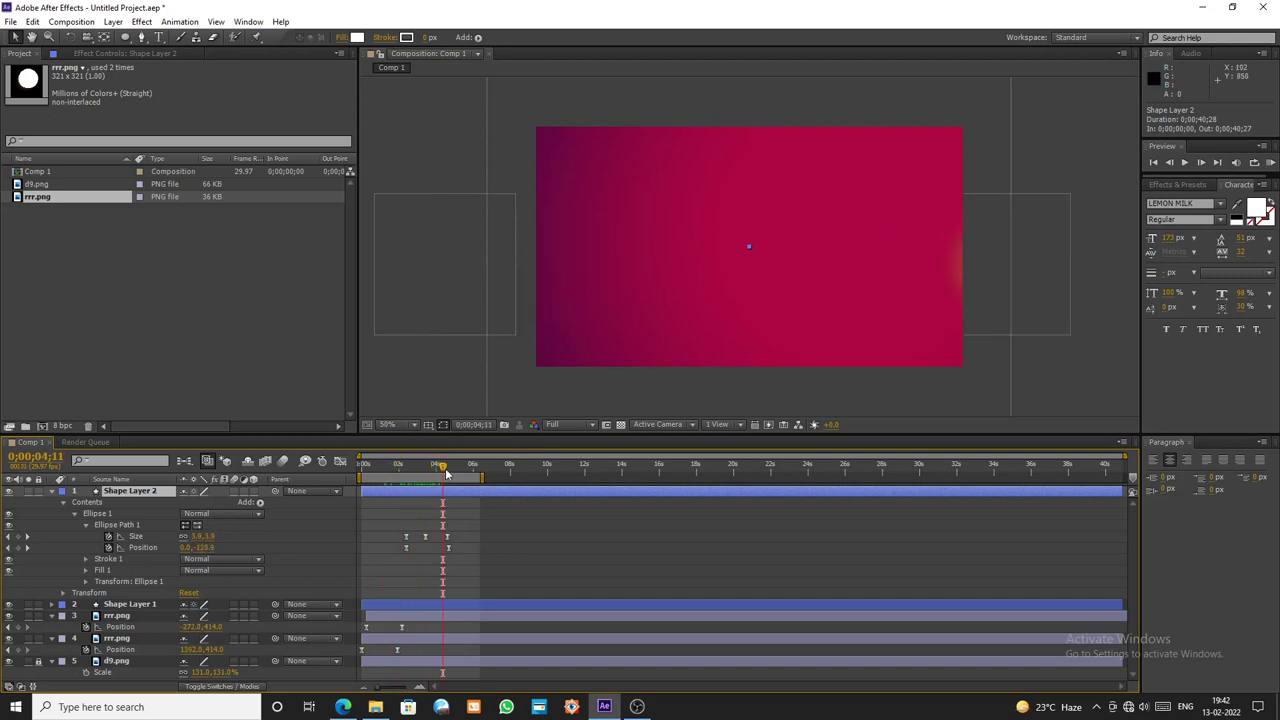
key(ctrl+z)
key(ctrl+z)
key(ctrl+z)
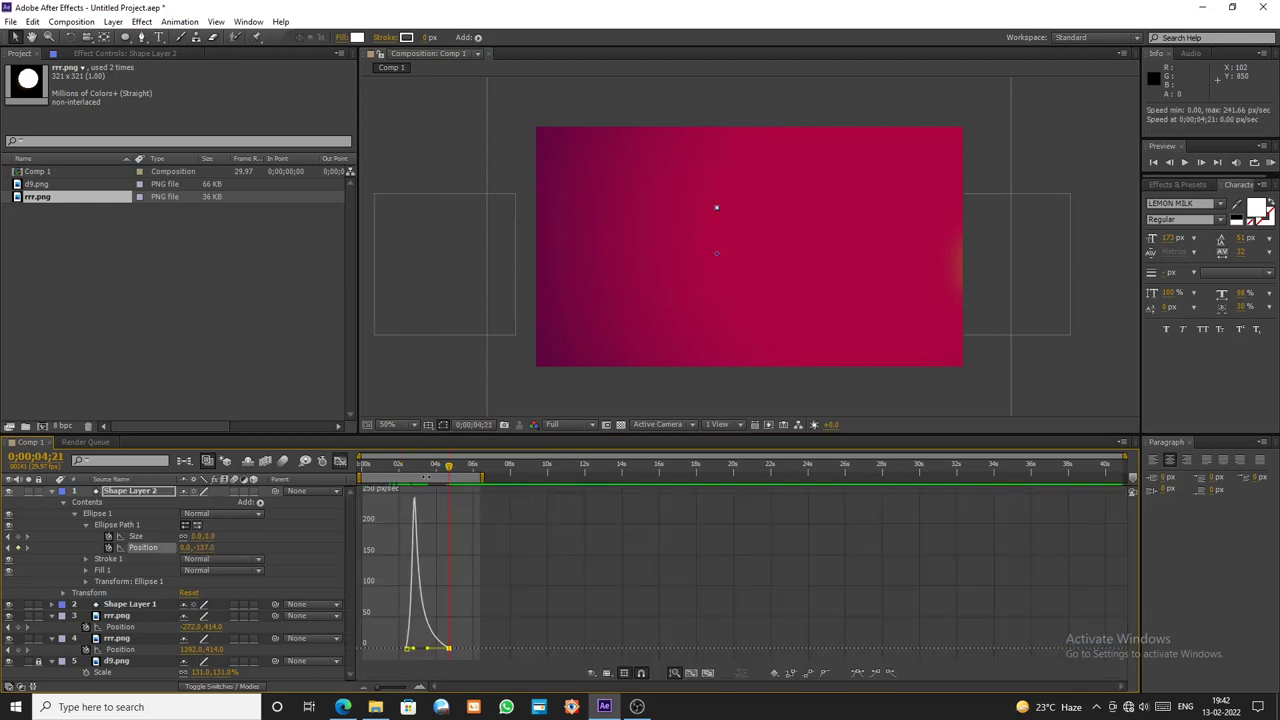
click(340, 461)
- Add a Repeater to Shape Layer 2's ellipse at 0;00;03;10 and set its Copies to 12
mouse_move(446, 476)
mouse_down()
mouse_move(396, 481)
mouse_move(424, 481)
mouse_up()
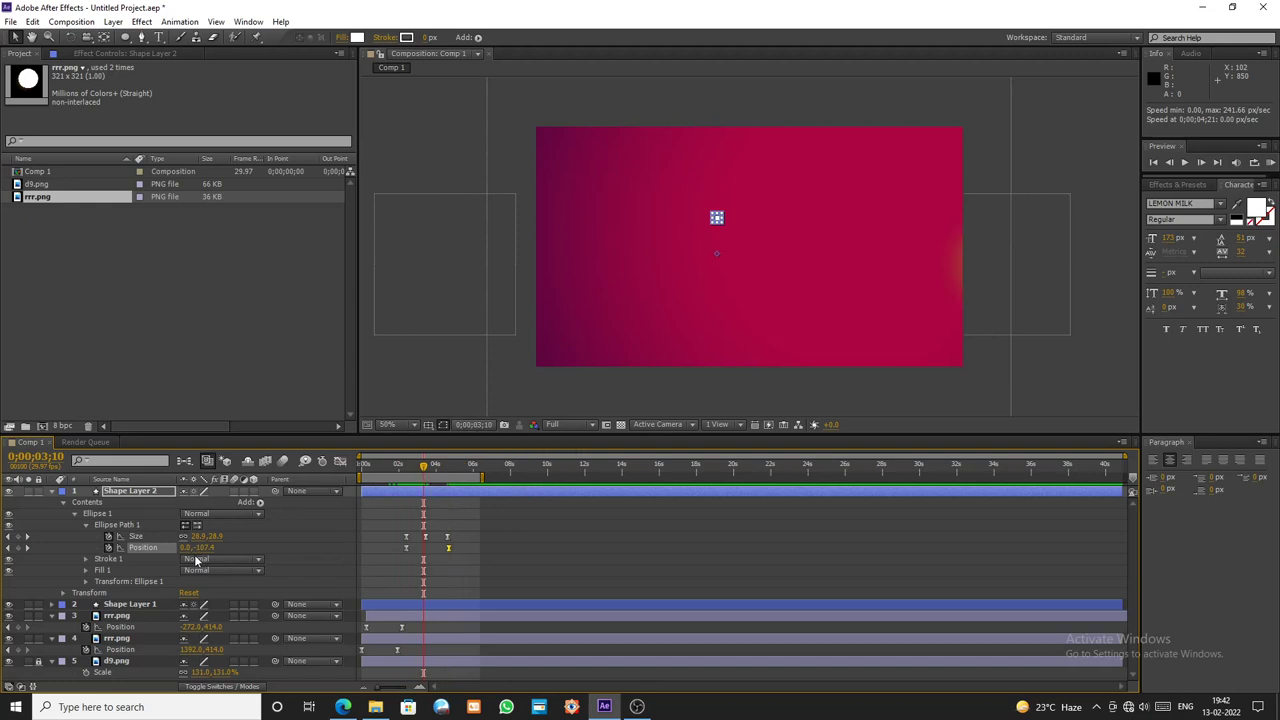
click(259, 503)
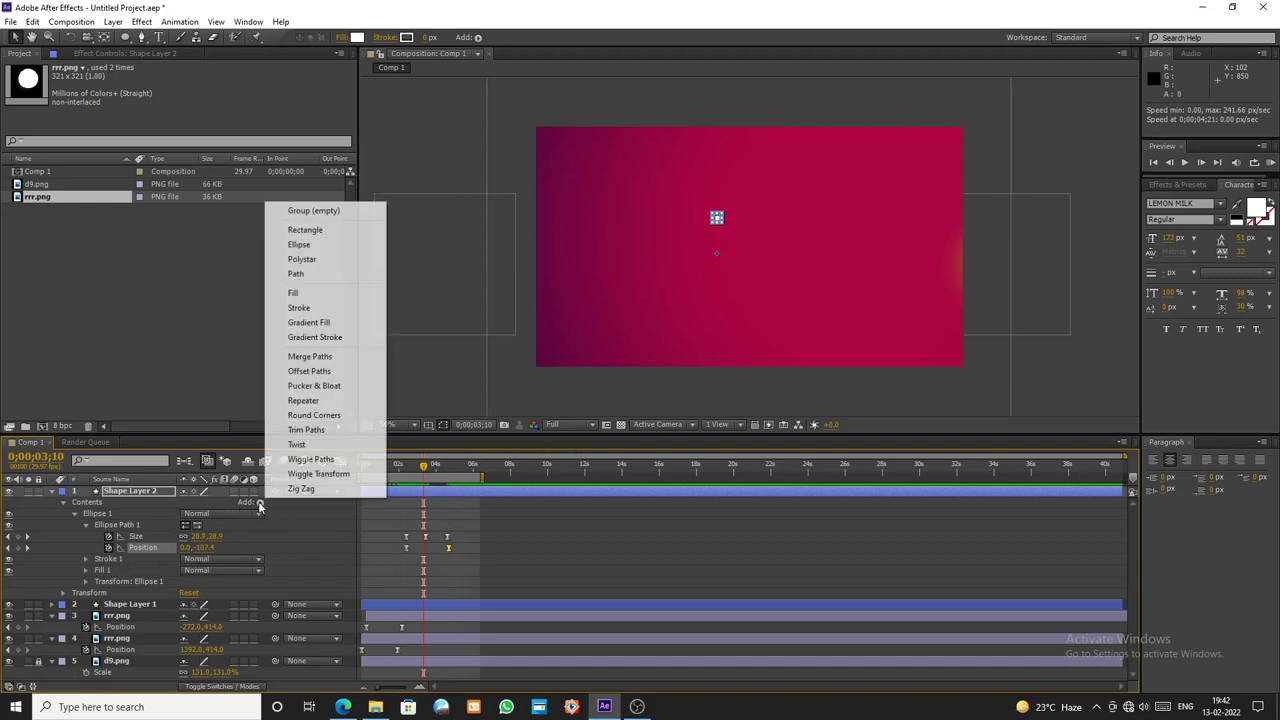
click(303, 400)
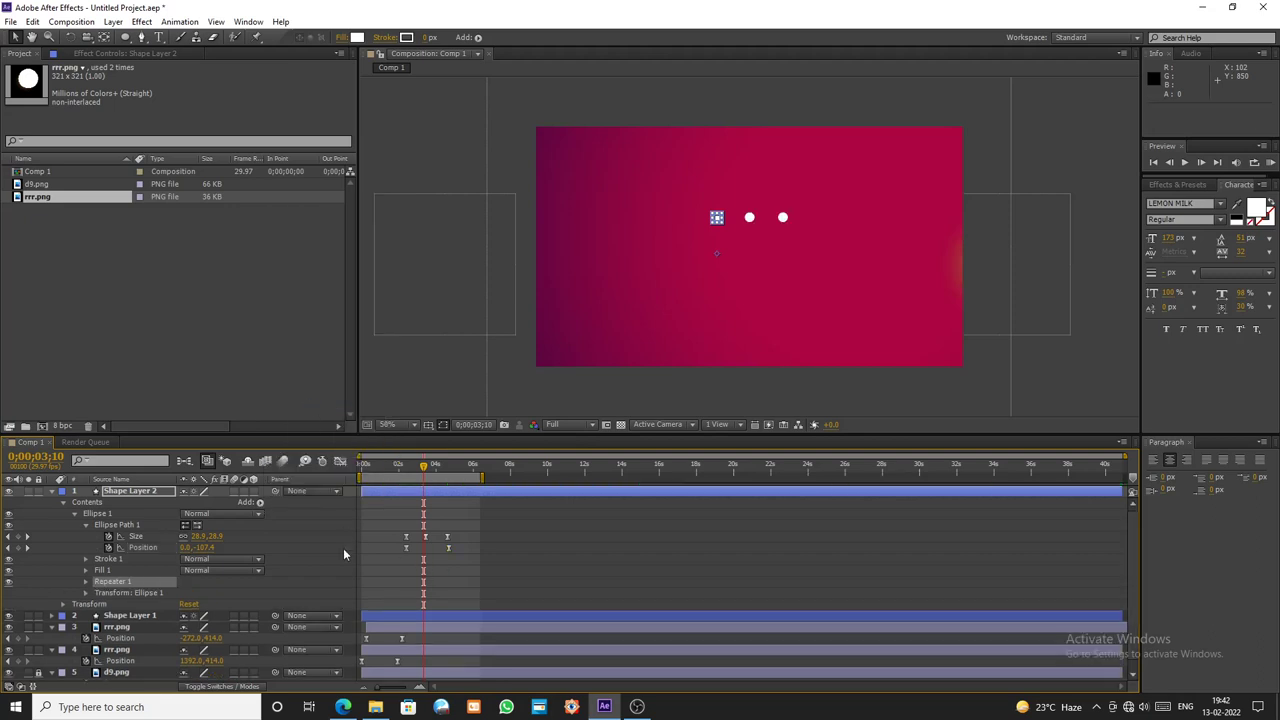
click(86, 583)
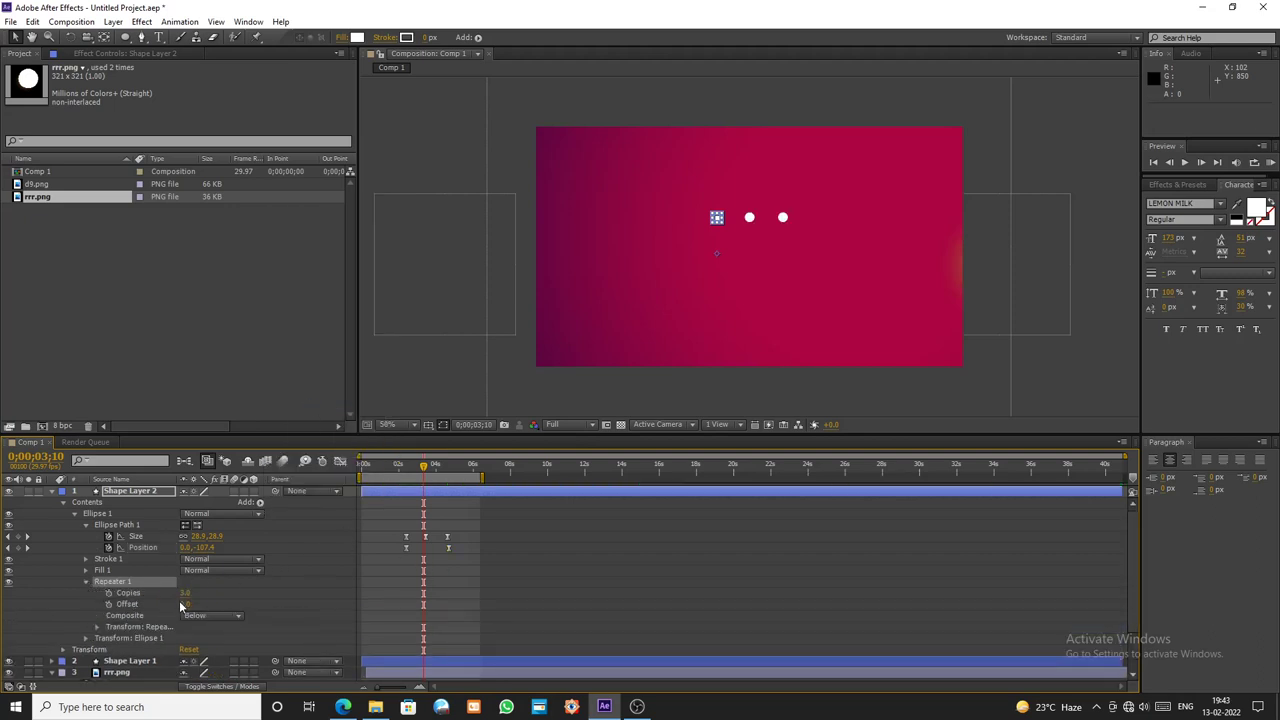
drag(184, 593, 193, 598)
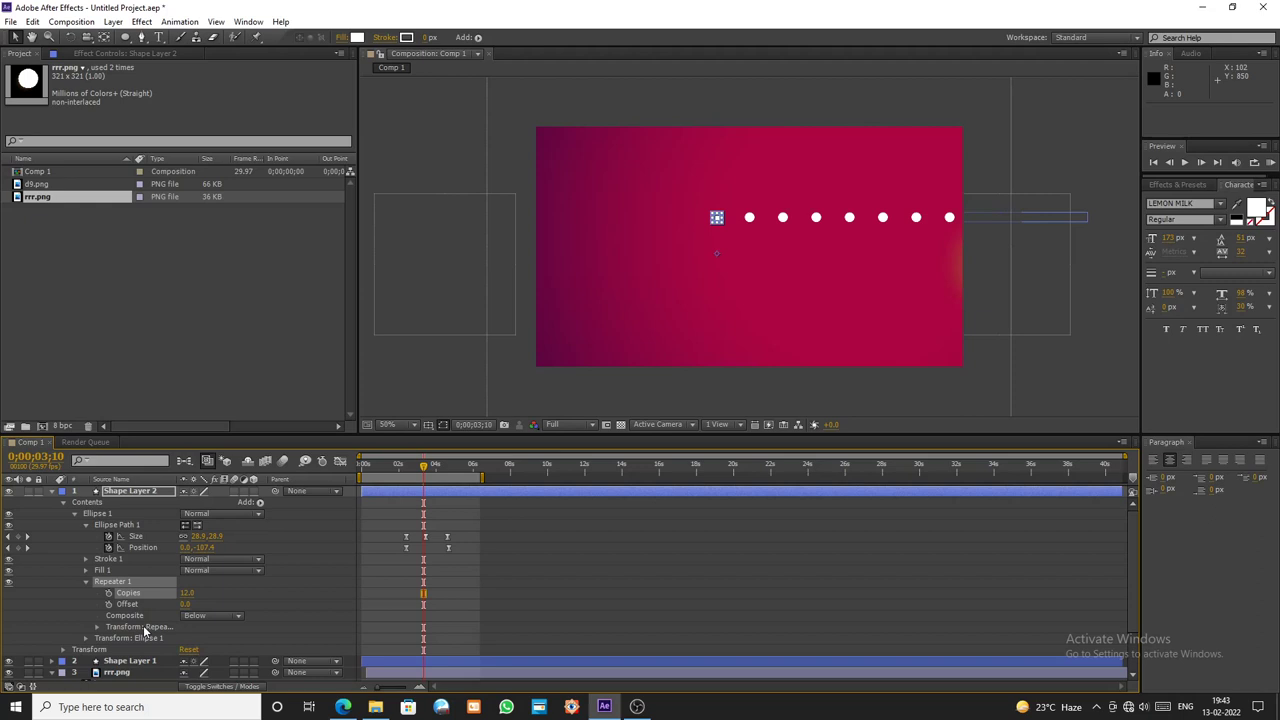
- Set Repeater 1's transform Position to 0, 0 and its Rotation to 30° to arrange the dots in a ring
scroll(140, 630, down, 1)
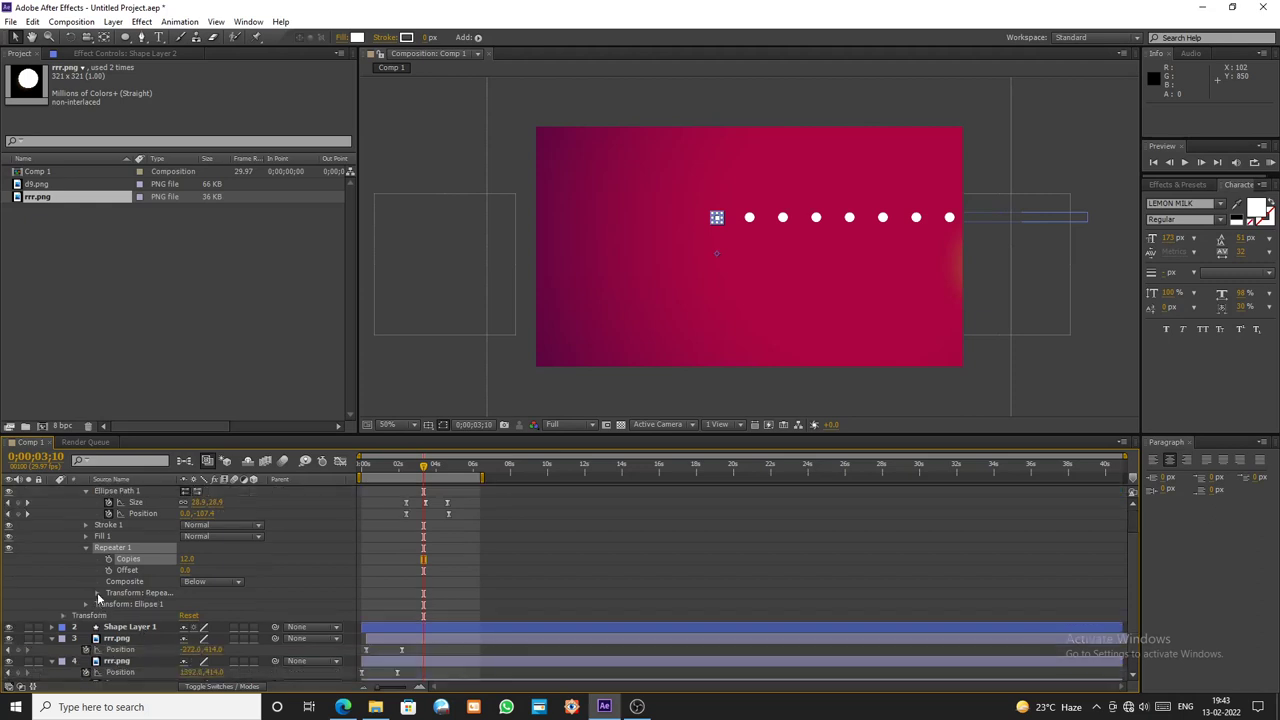
click(97, 593)
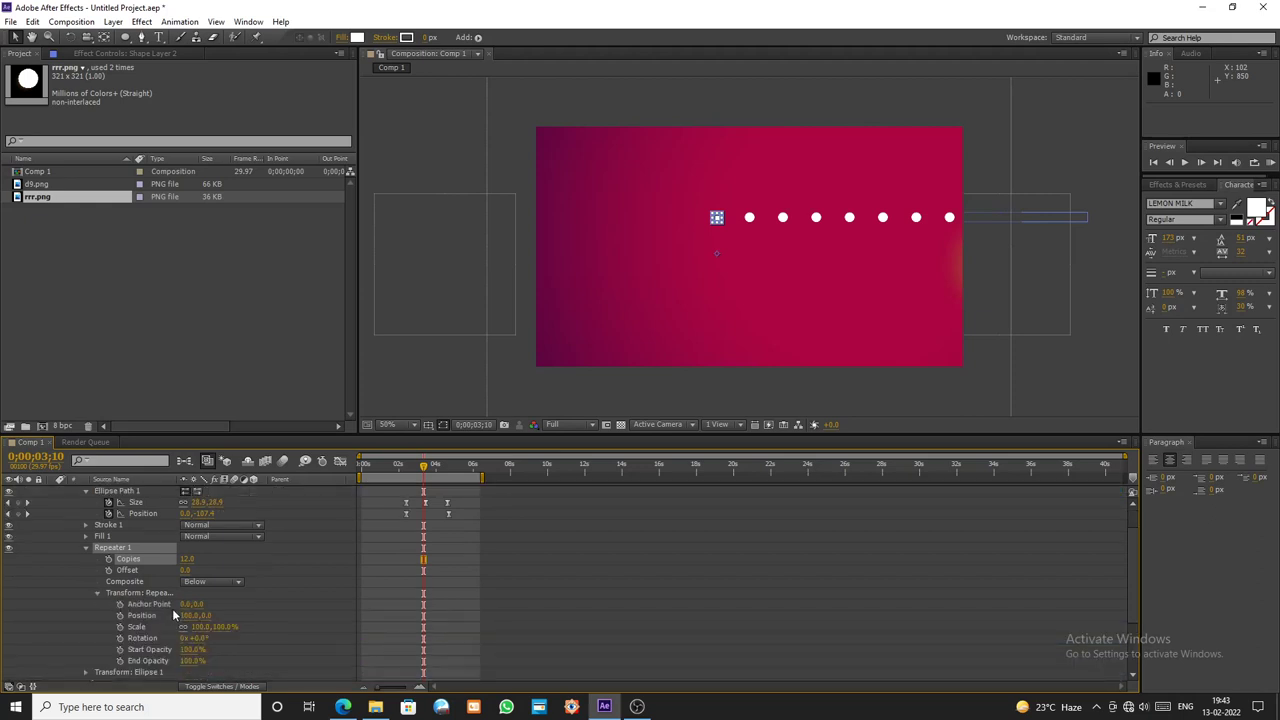
click(190, 615)
text(0)
key(Return)
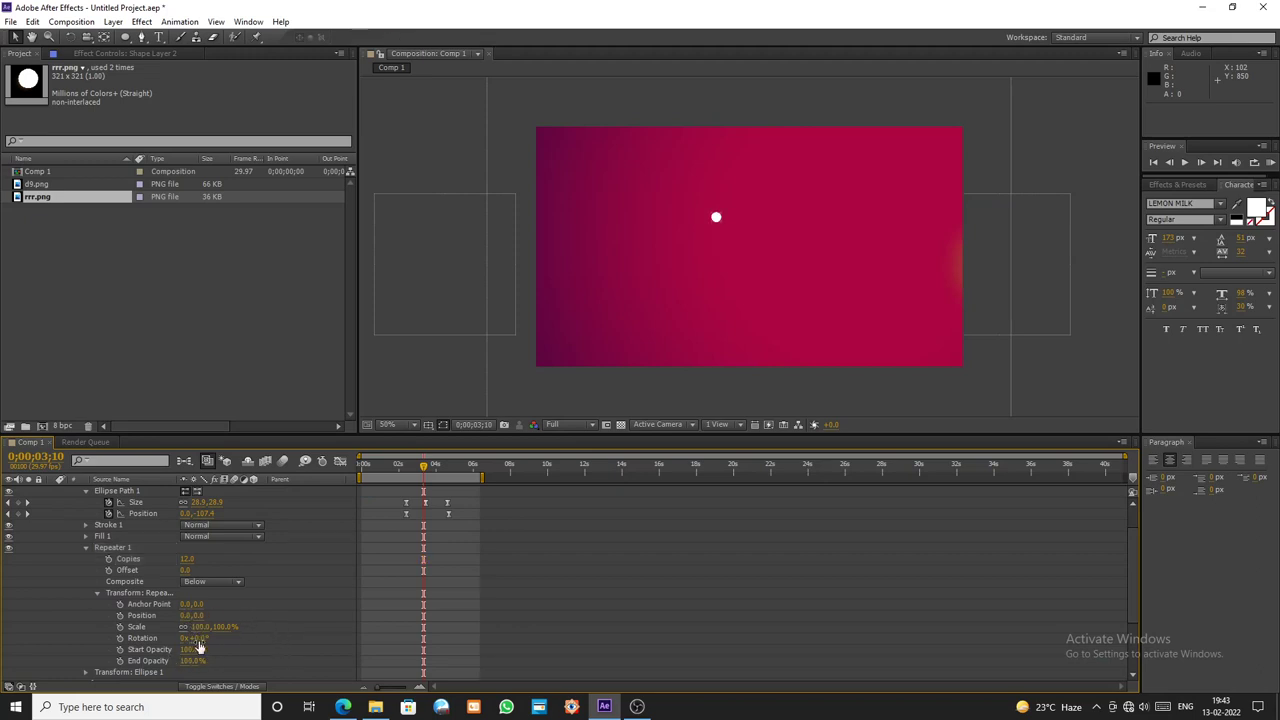
drag(193, 638, 216, 638)
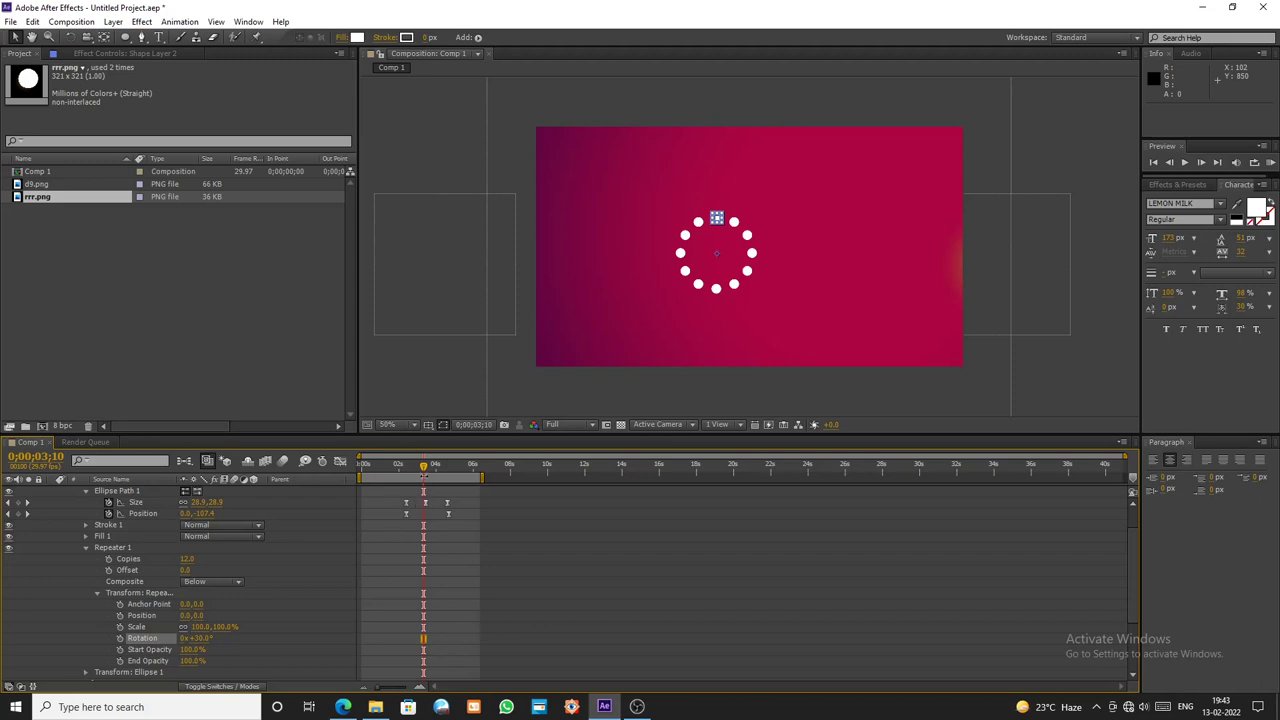
- Add a 0° Rotation keyframe to Shape Layer 2 at 0;00;02;29
scroll(101, 511, up, 1)
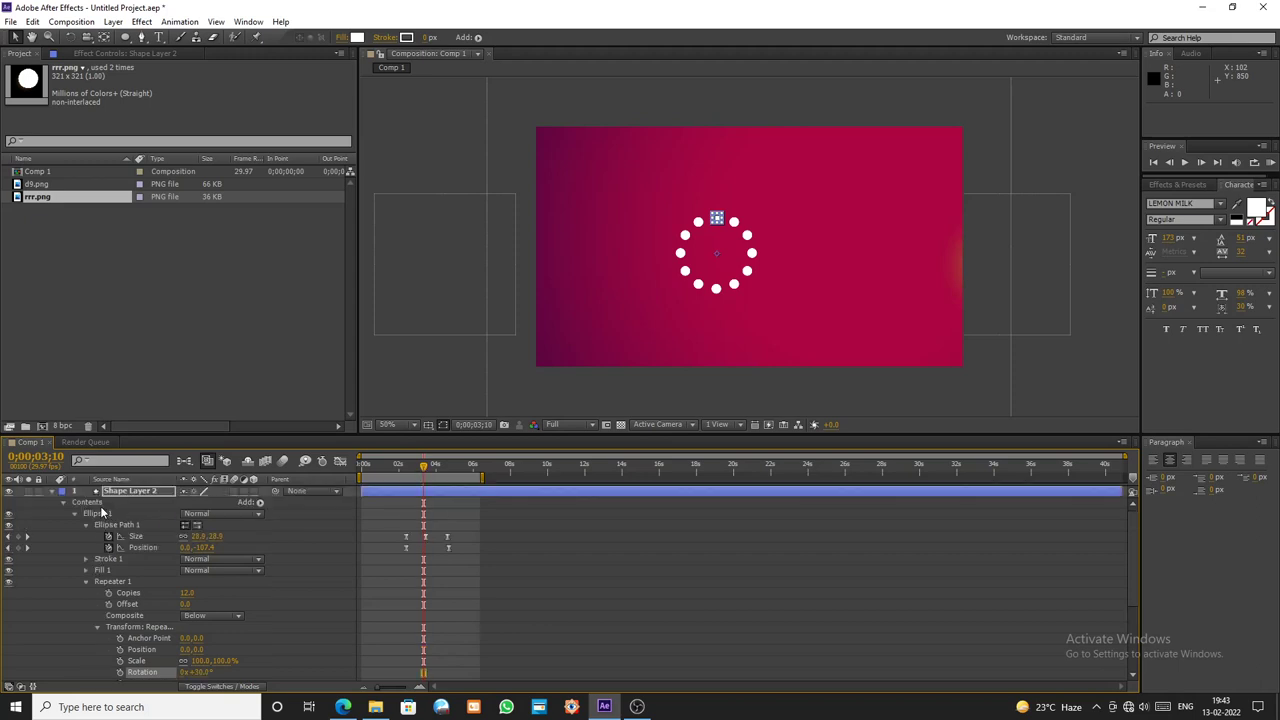
click(52, 491)
mouse_move(423, 466)
mouse_down()
mouse_move(397, 470)
mouse_move(446, 472)
mouse_move(417, 473)
mouse_up()
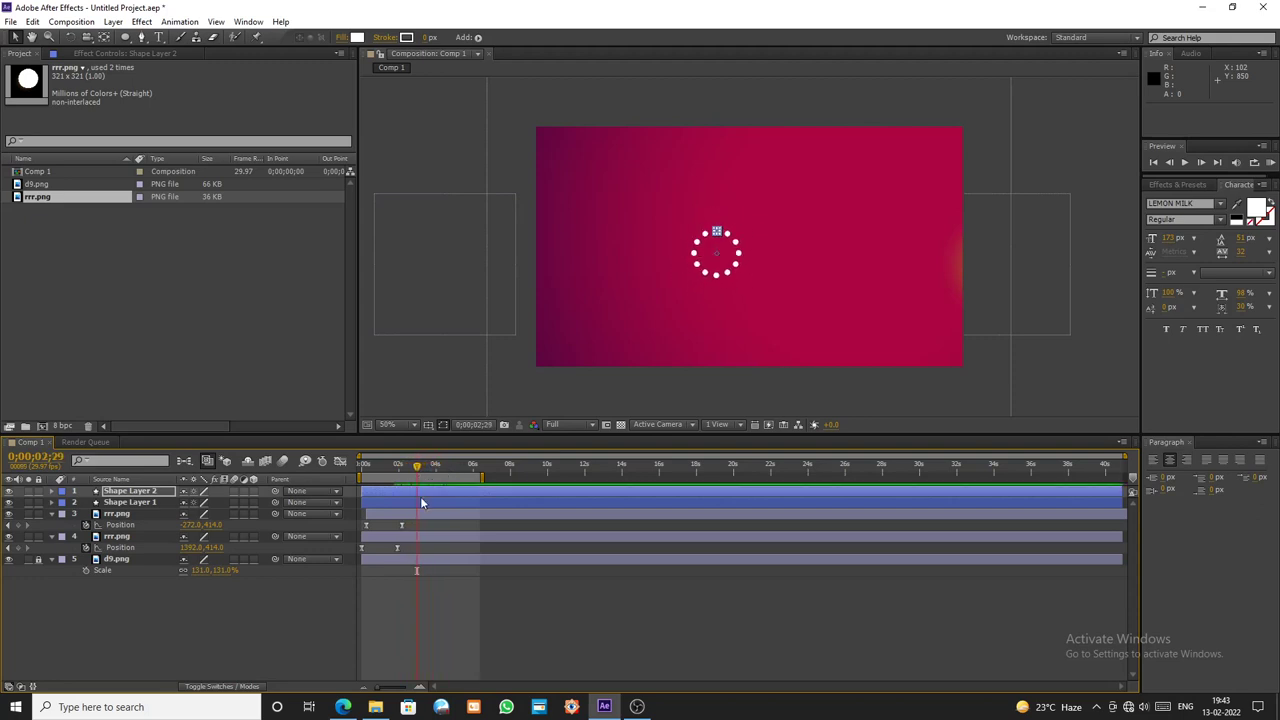
click(421, 494)
key(u)
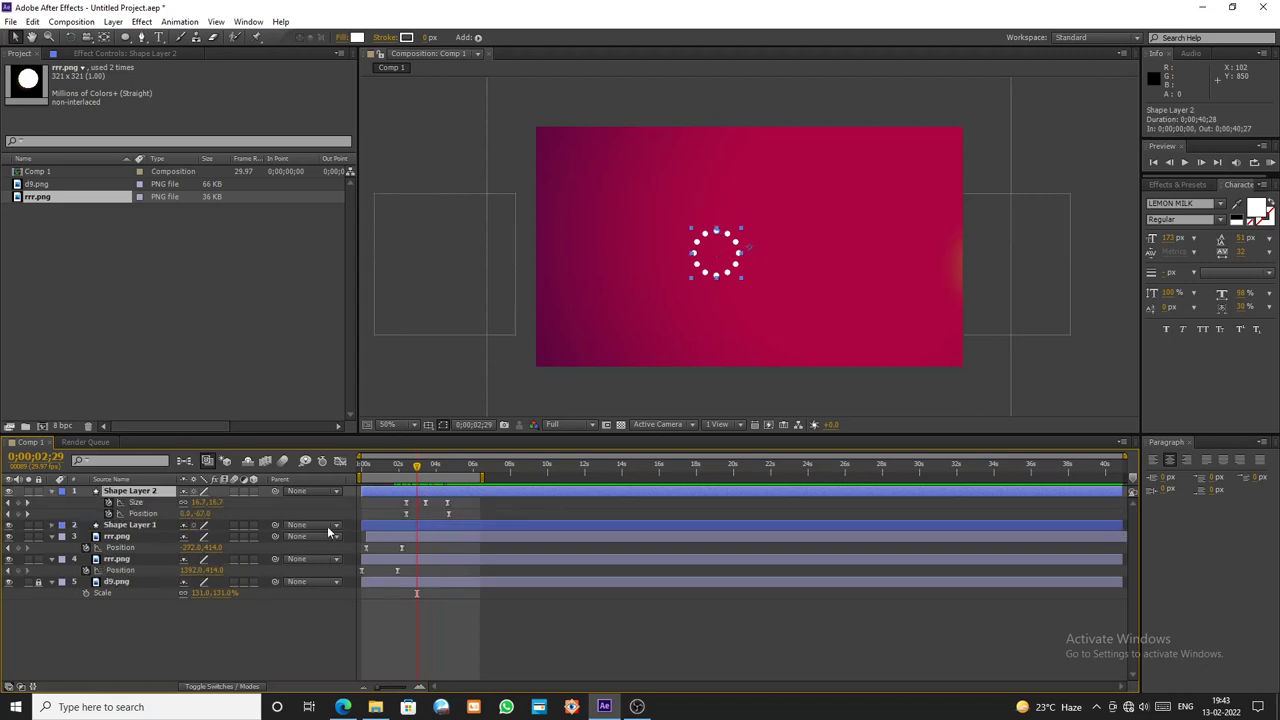
click(53, 493)
click(53, 493)
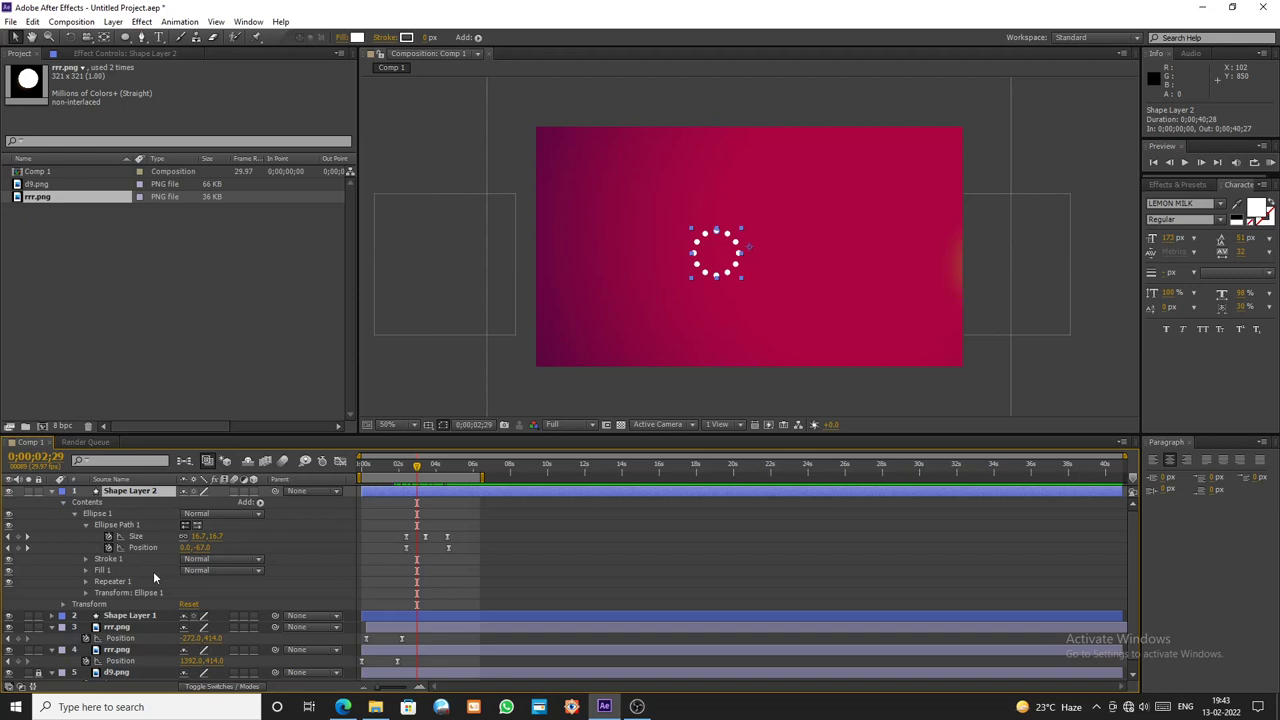
key(r)
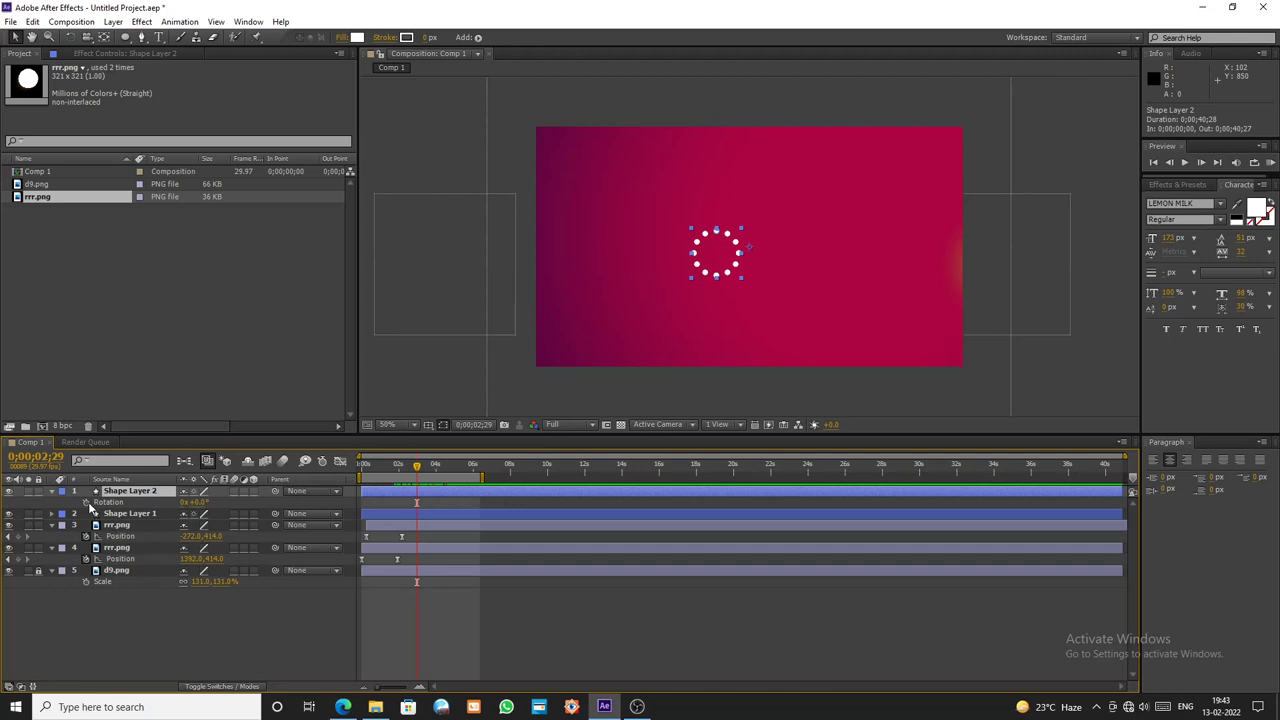
click(86, 502)
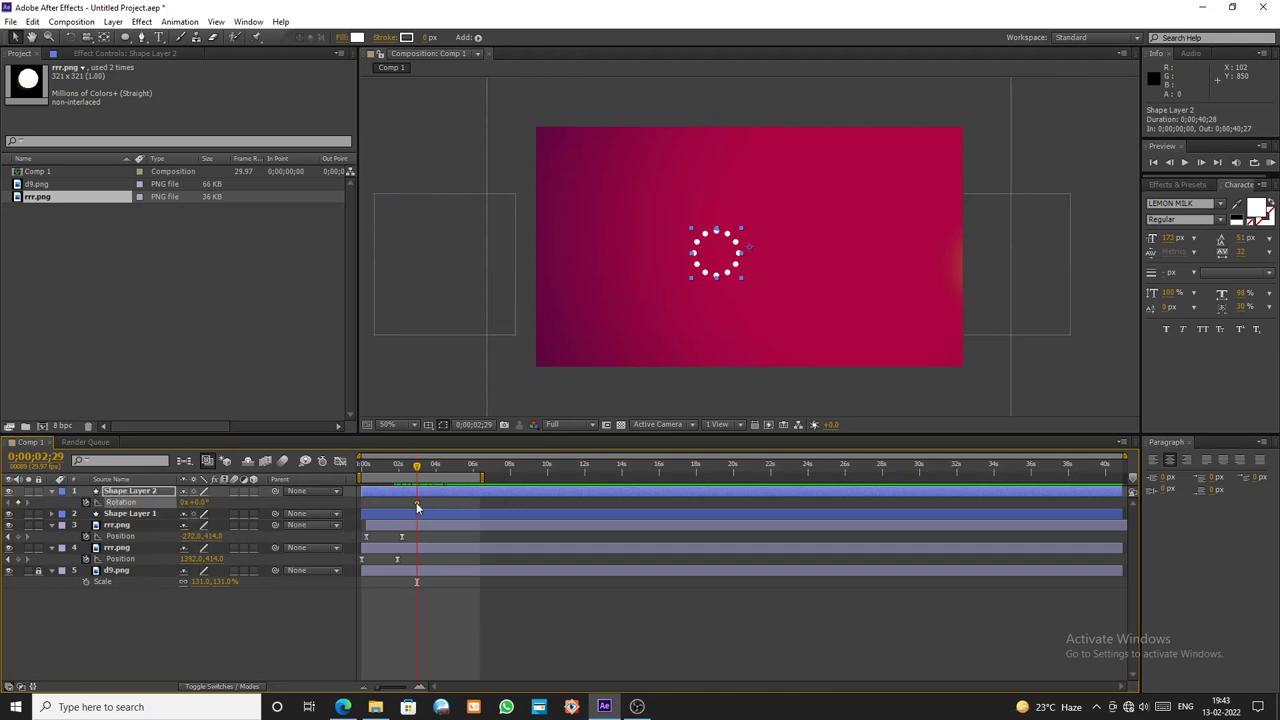
- Try moving the Rotation keyframe to 0;00;02;07 and rotating Shape Layer 2 at 0;00;03;14, and undo both changes
drag(416, 502, 430, 474)
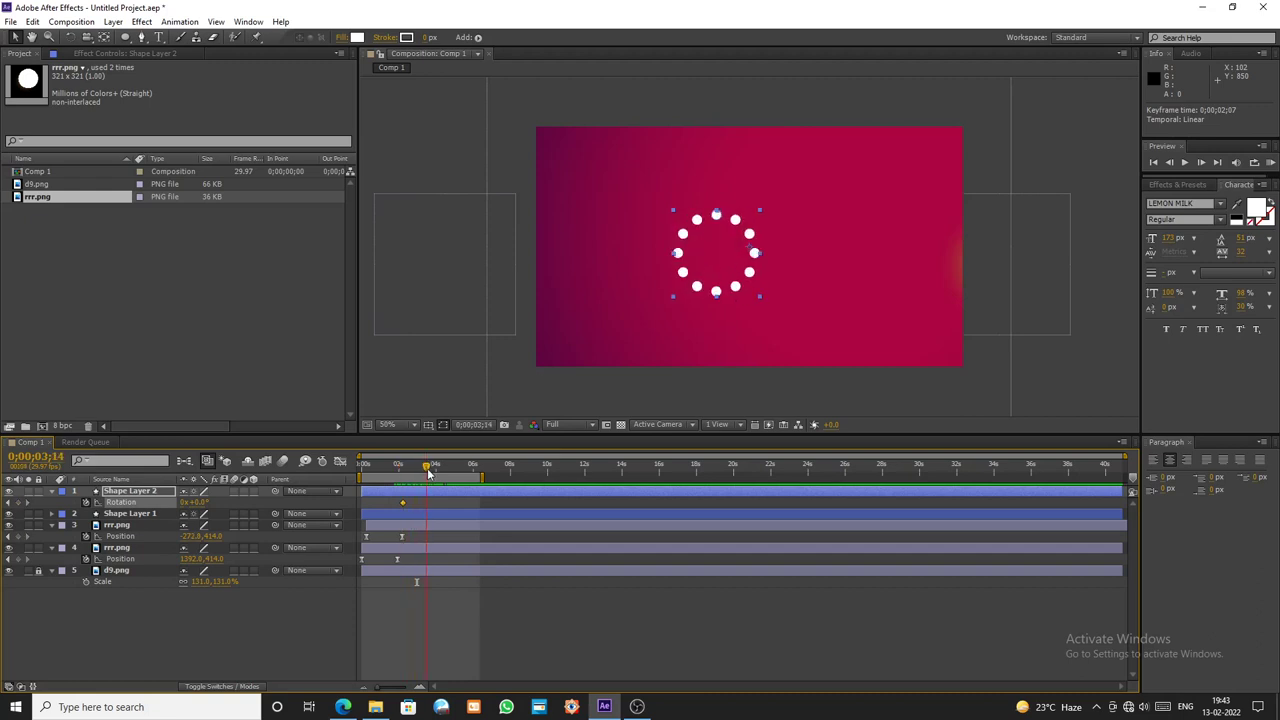
drag(200, 502, 214, 505)
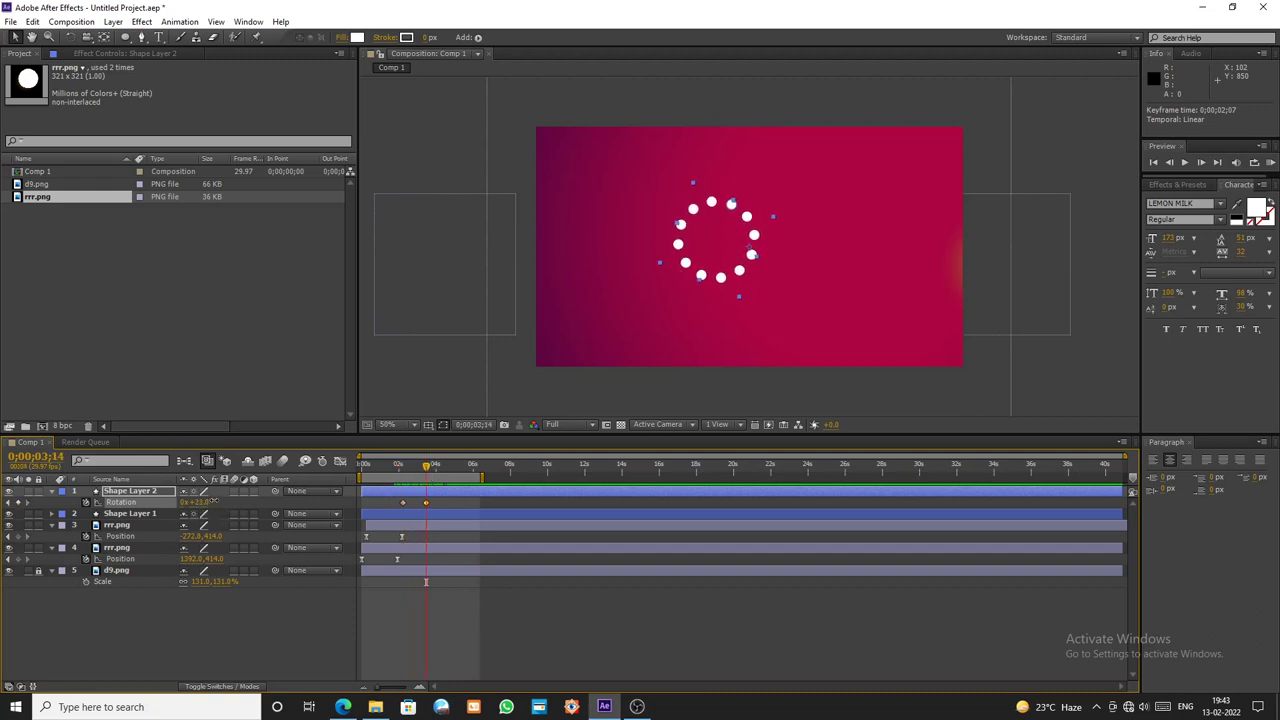
key(ctrl+z)
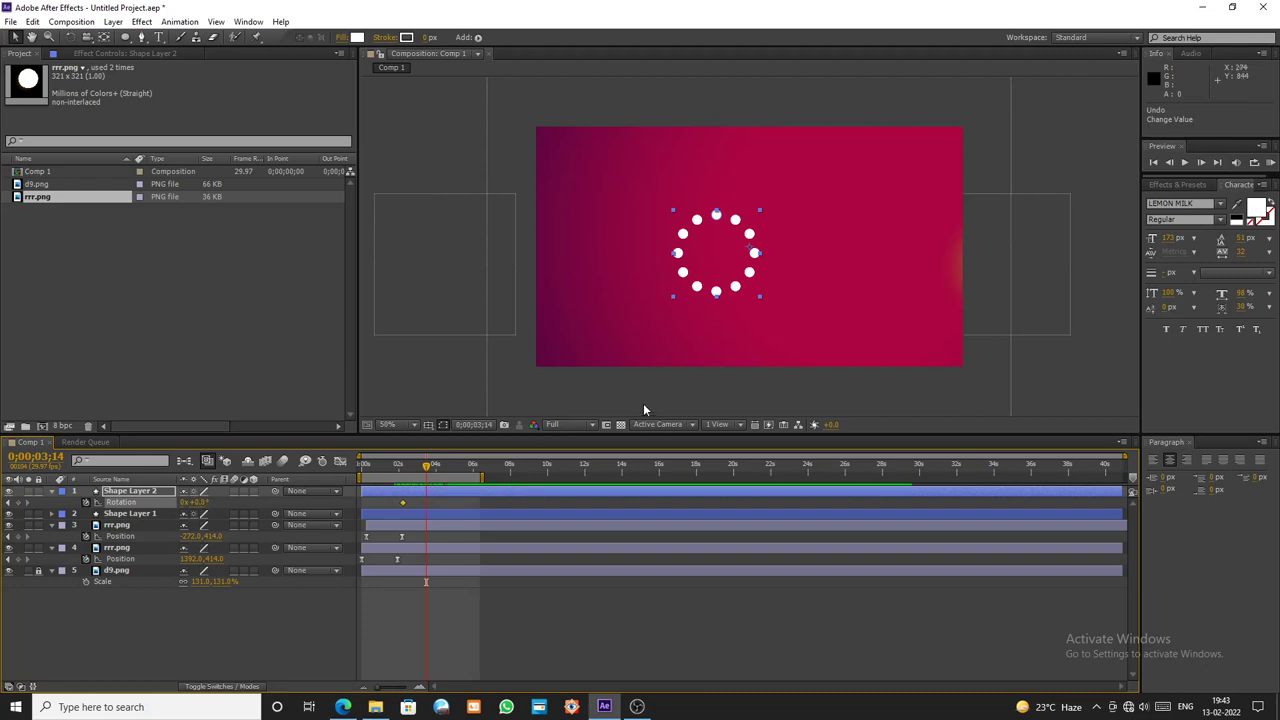
key(ctrl+z)
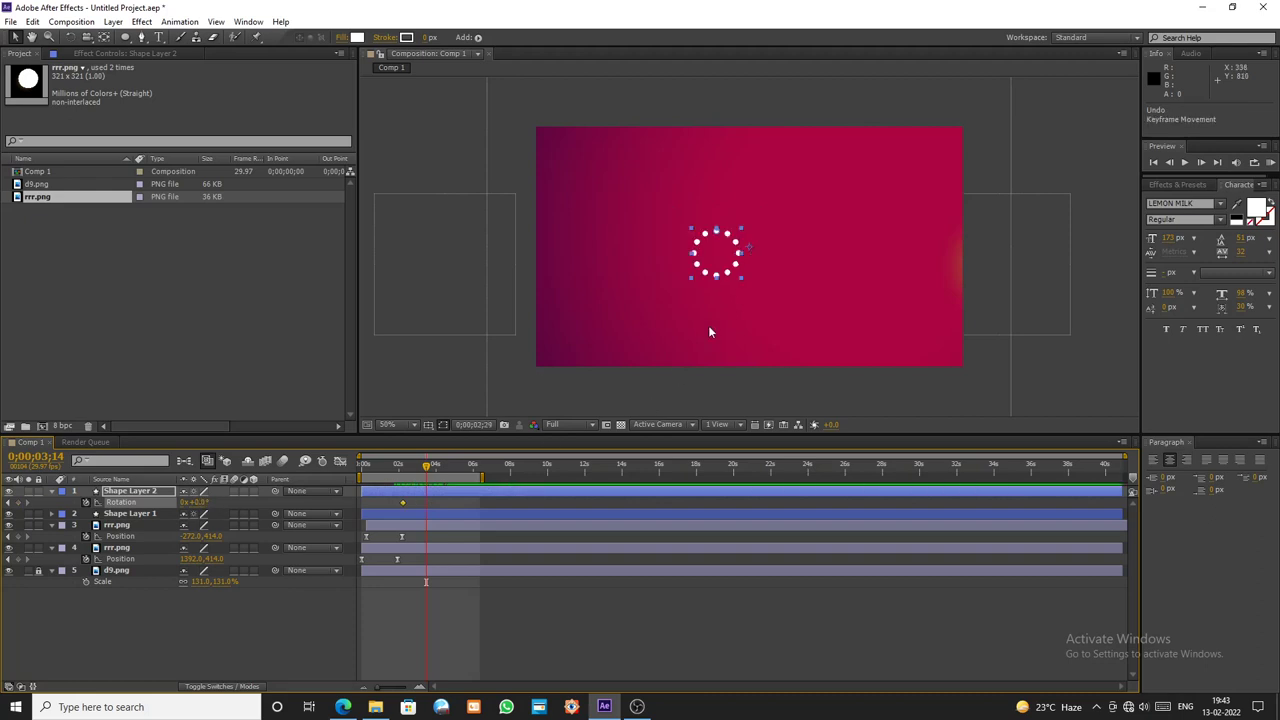
- Move Shape Layer 2's anchor point to the centre of the dot ring with the Pan Behind tool
key(y)
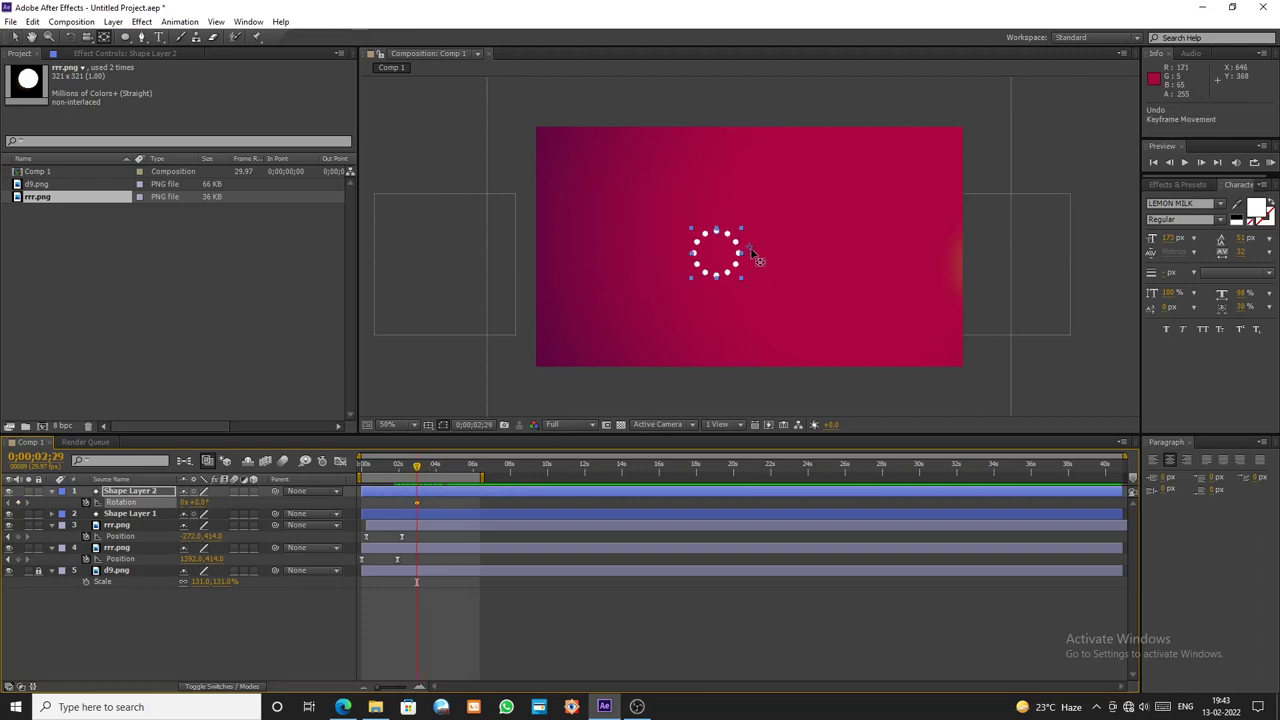
drag(752, 250, 717, 257)
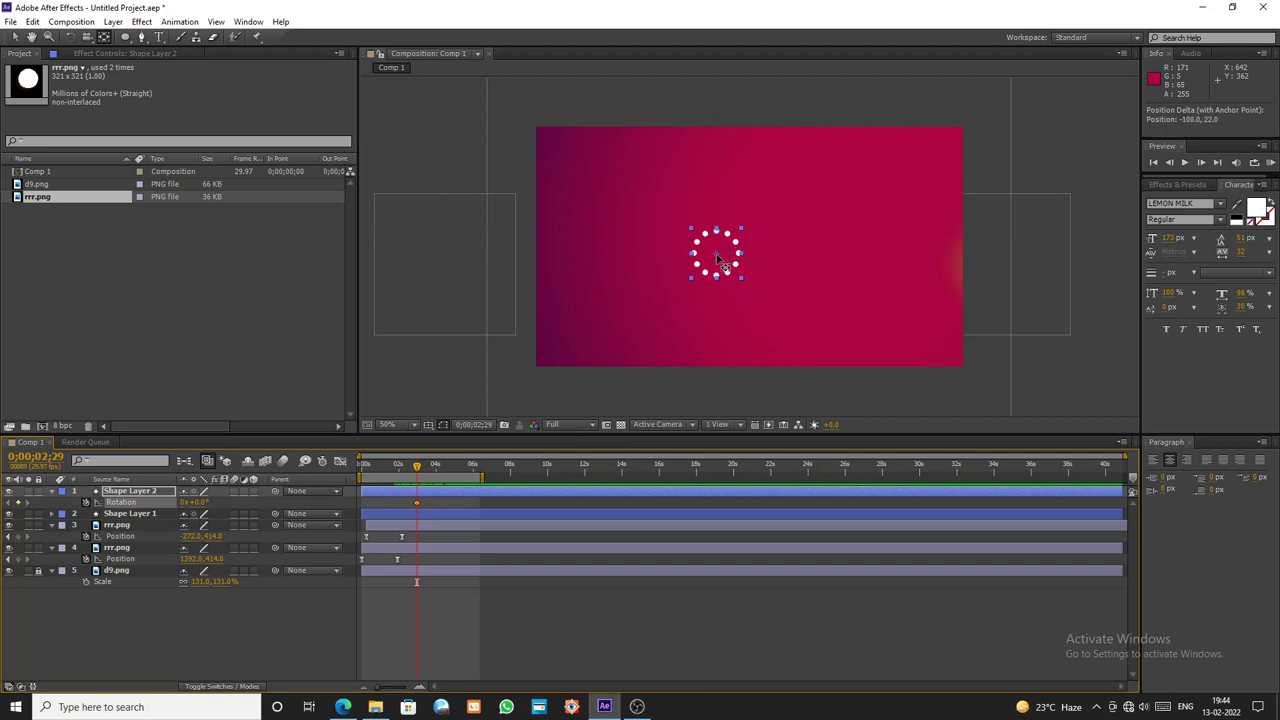
key(v)
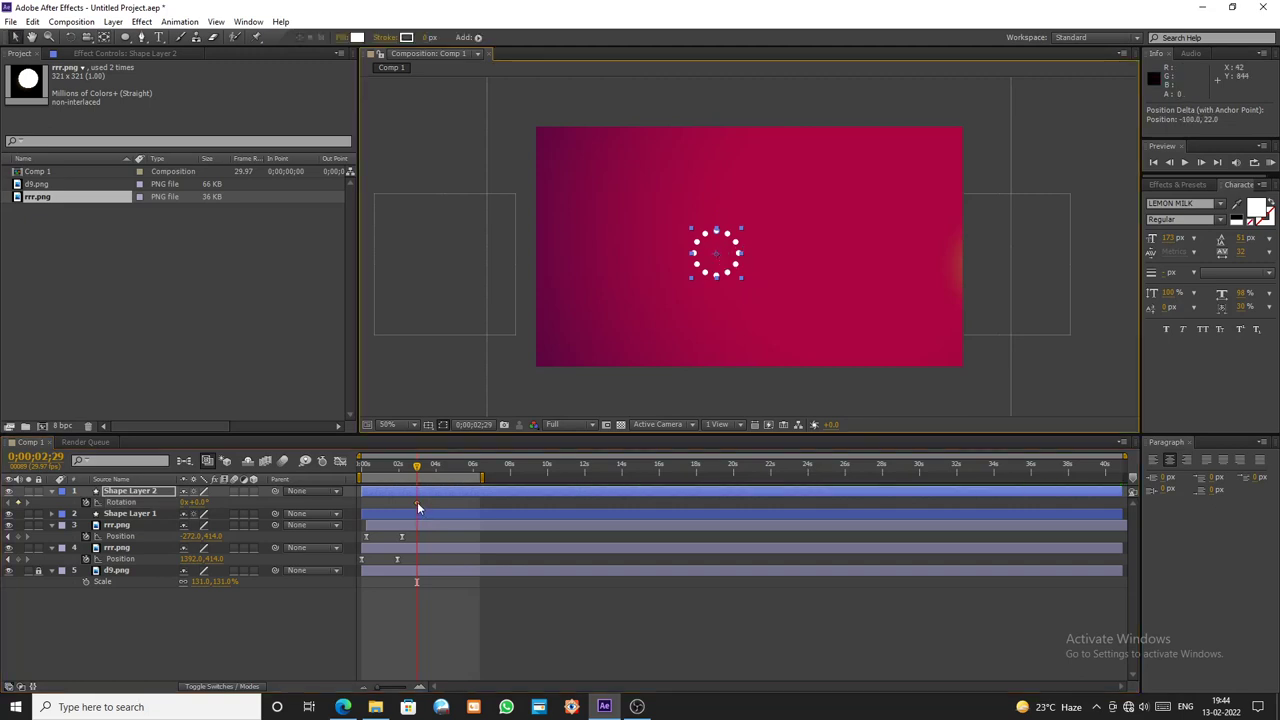
- Keyframe Shape Layer 2's Rotation at 41° at 0;00;03;22, move the first Rotation keyframe earlier, and apply Easy Ease to both
drag(417, 467, 431, 468)
drag(200, 503, 265, 503)
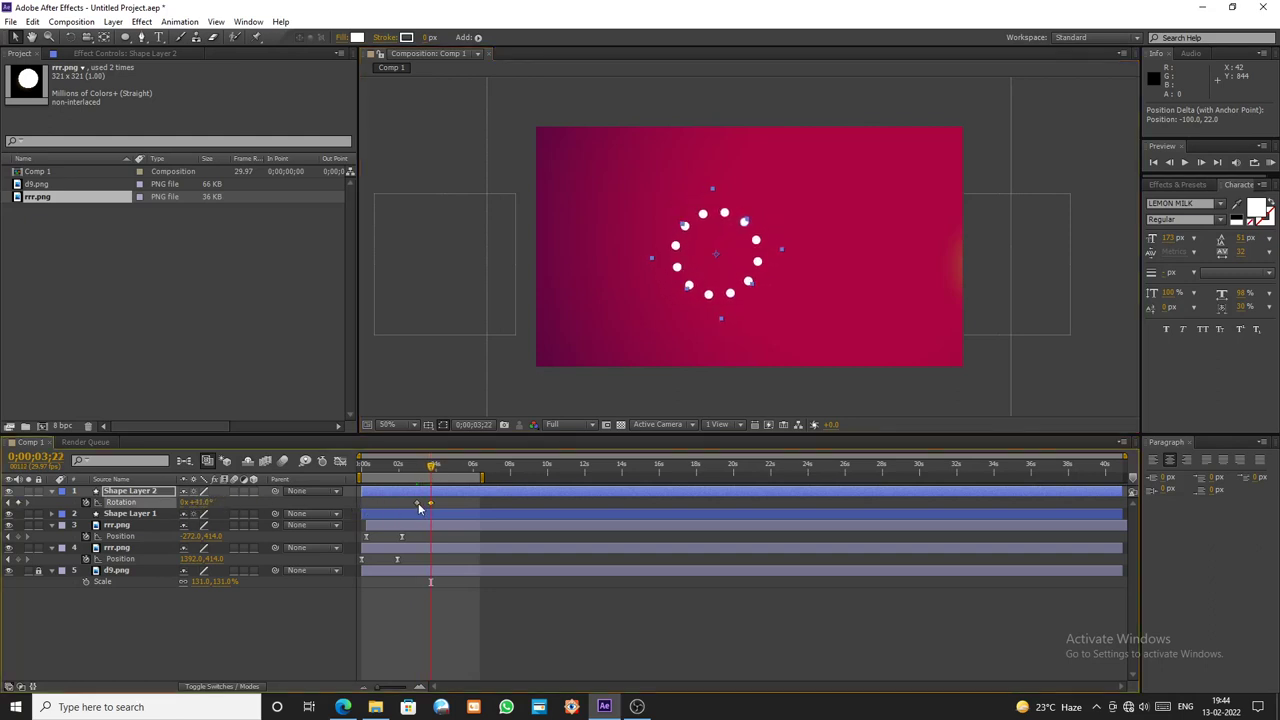
drag(419, 505, 405, 509)
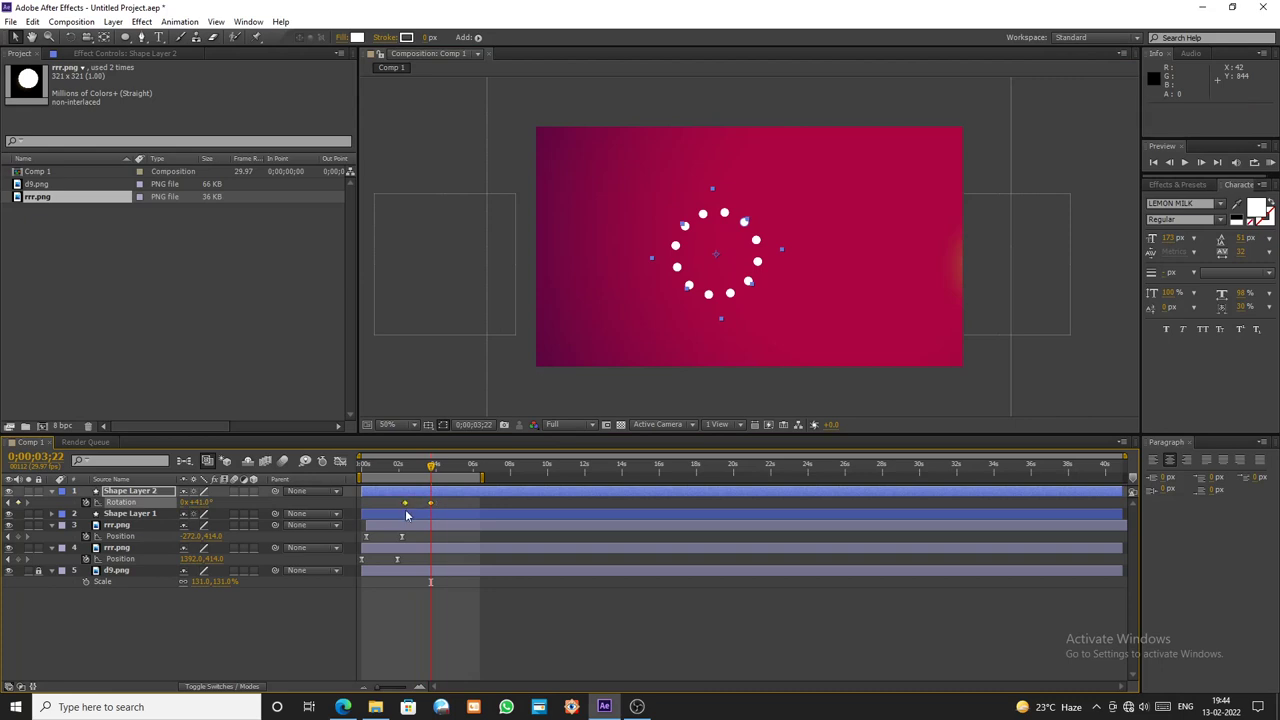
key(F9)
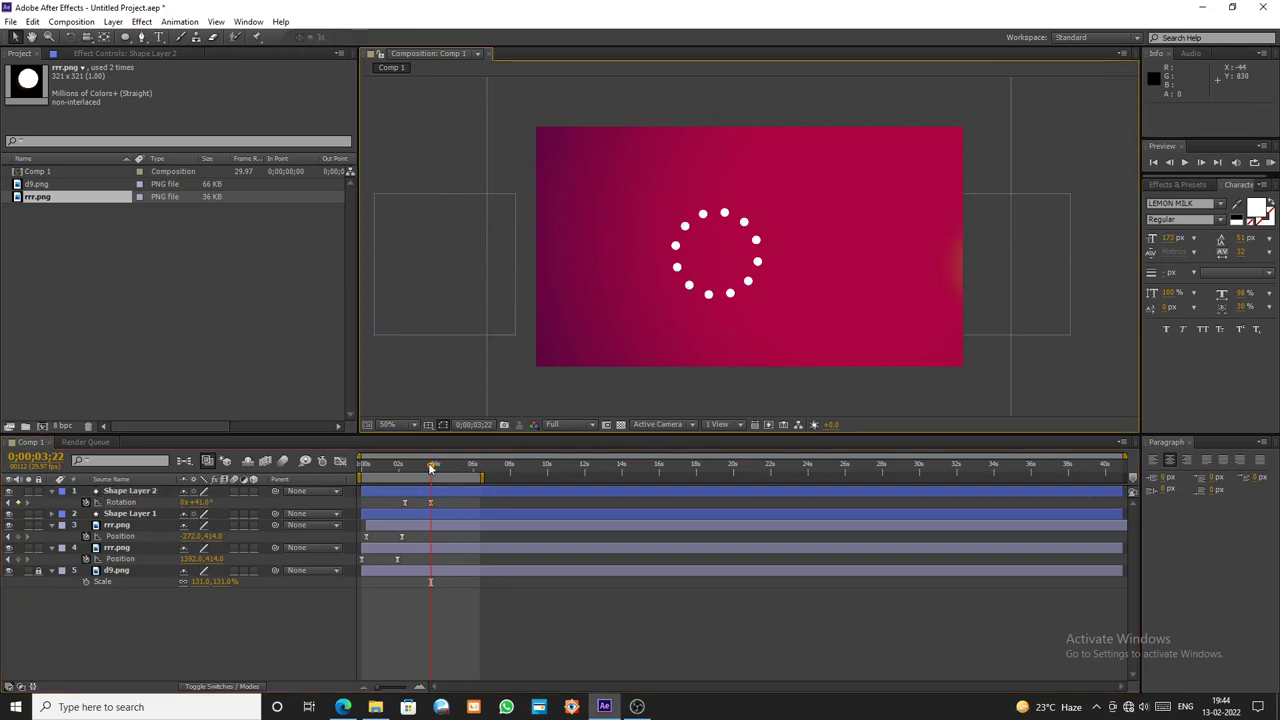
- Move the last Rotation keyframe to 0;00;05;06 and preview the animation
mouse_move(431, 466)
mouse_down()
mouse_move(394, 468)
mouse_move(437, 470)
mouse_move(404, 474)
mouse_move(459, 504)
mouse_move(420, 472)
mouse_move(451, 472)
mouse_move(396, 480)
mouse_move(444, 480)
mouse_up()
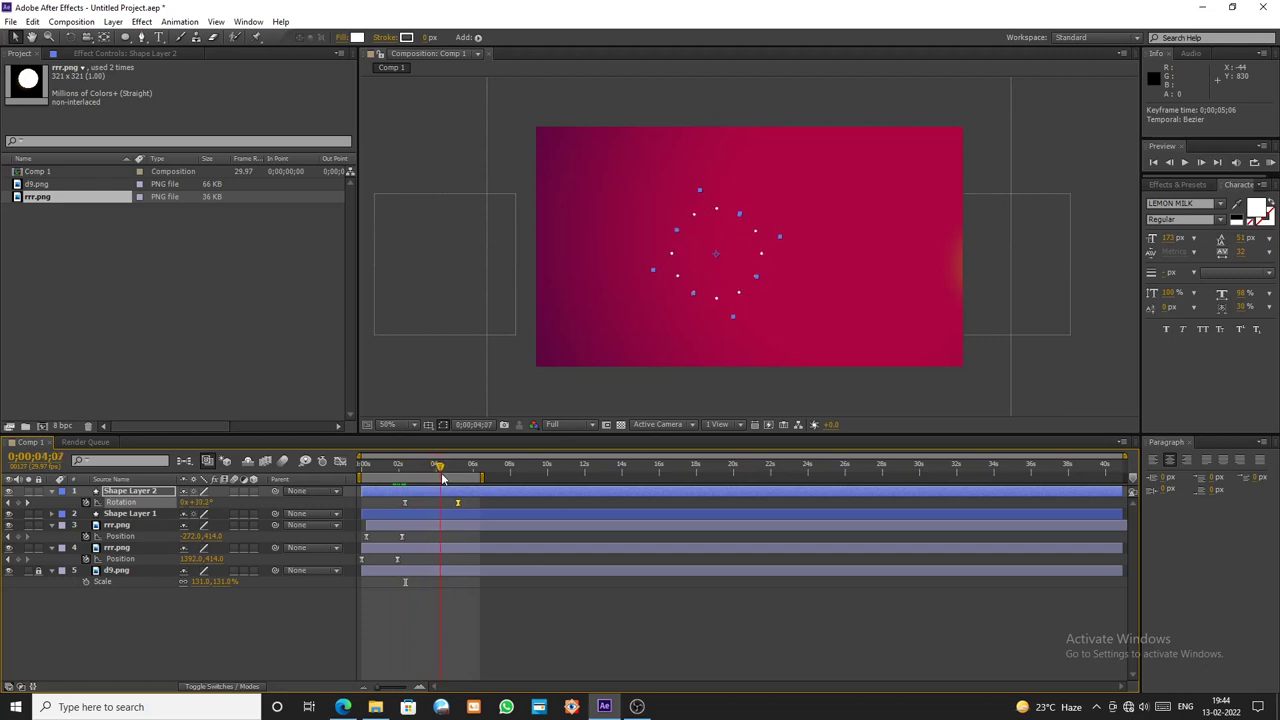
click(535, 399)
key(space)
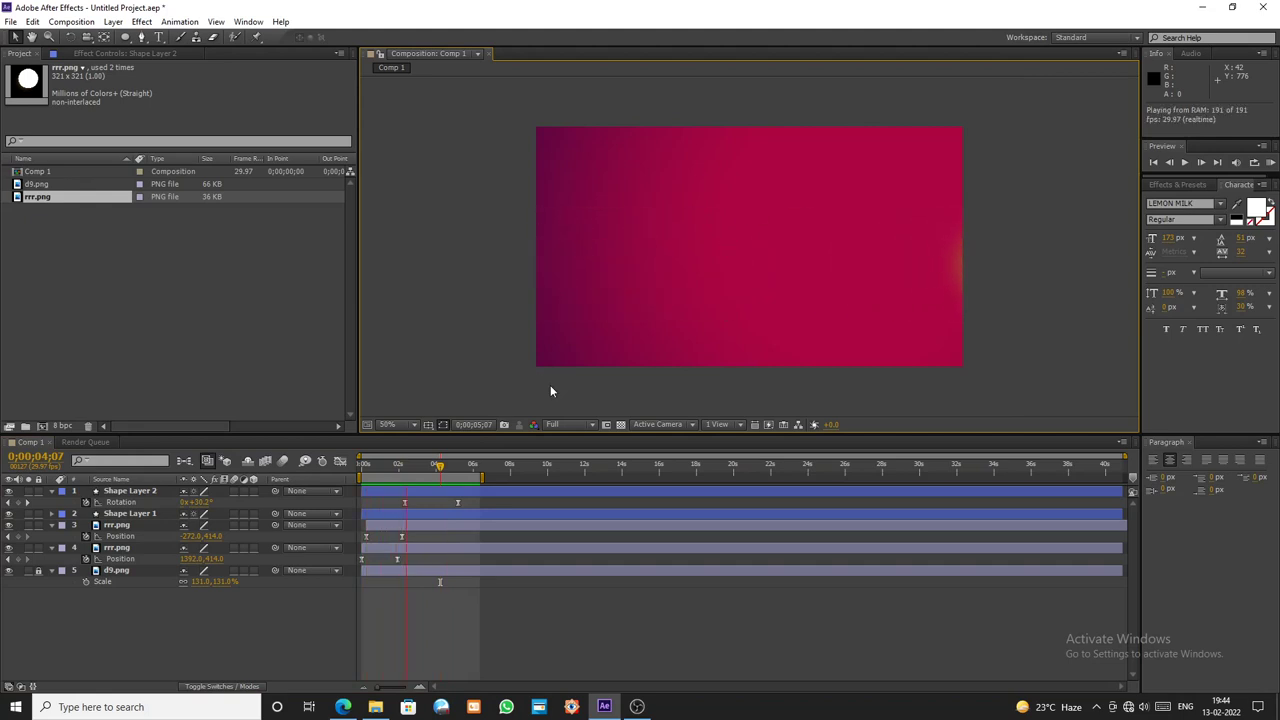
key(space)
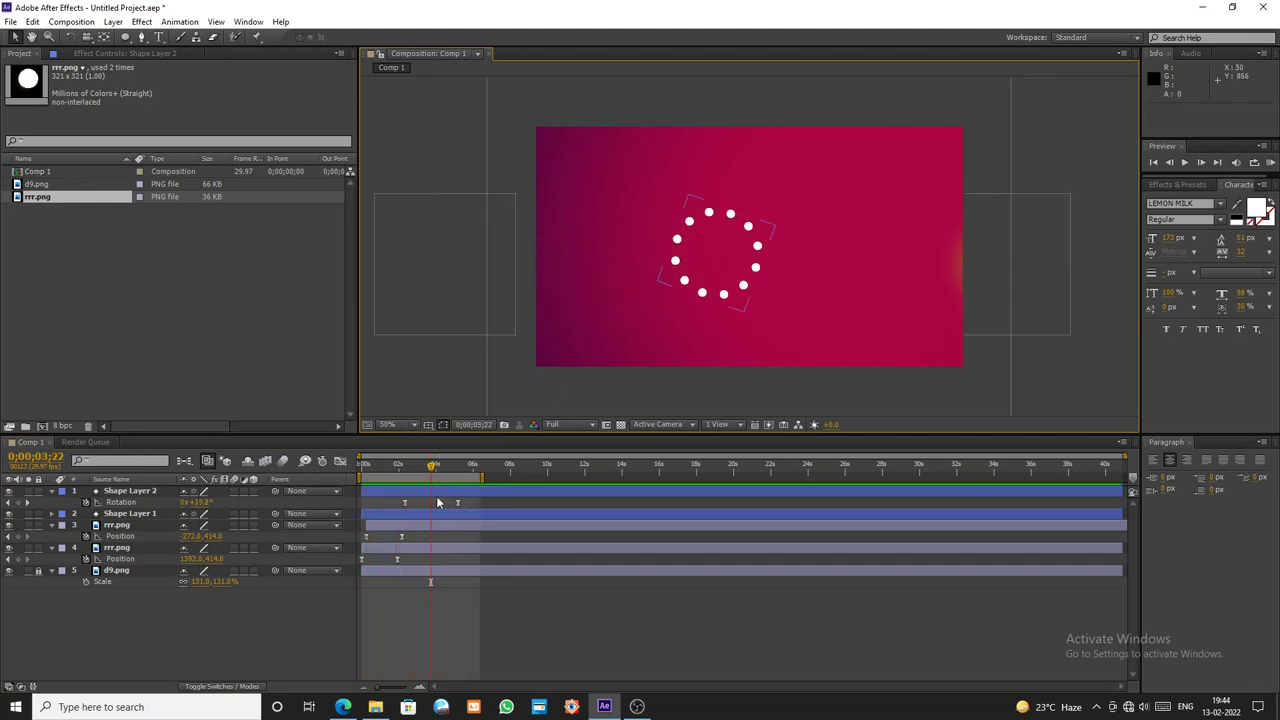
- Tighten Shape Layer 2's Size, Position and Rotation keyframes, ending Rotation at 0;00;03;21, and trim the layer's start to just before them
click(437, 491)
key(u)
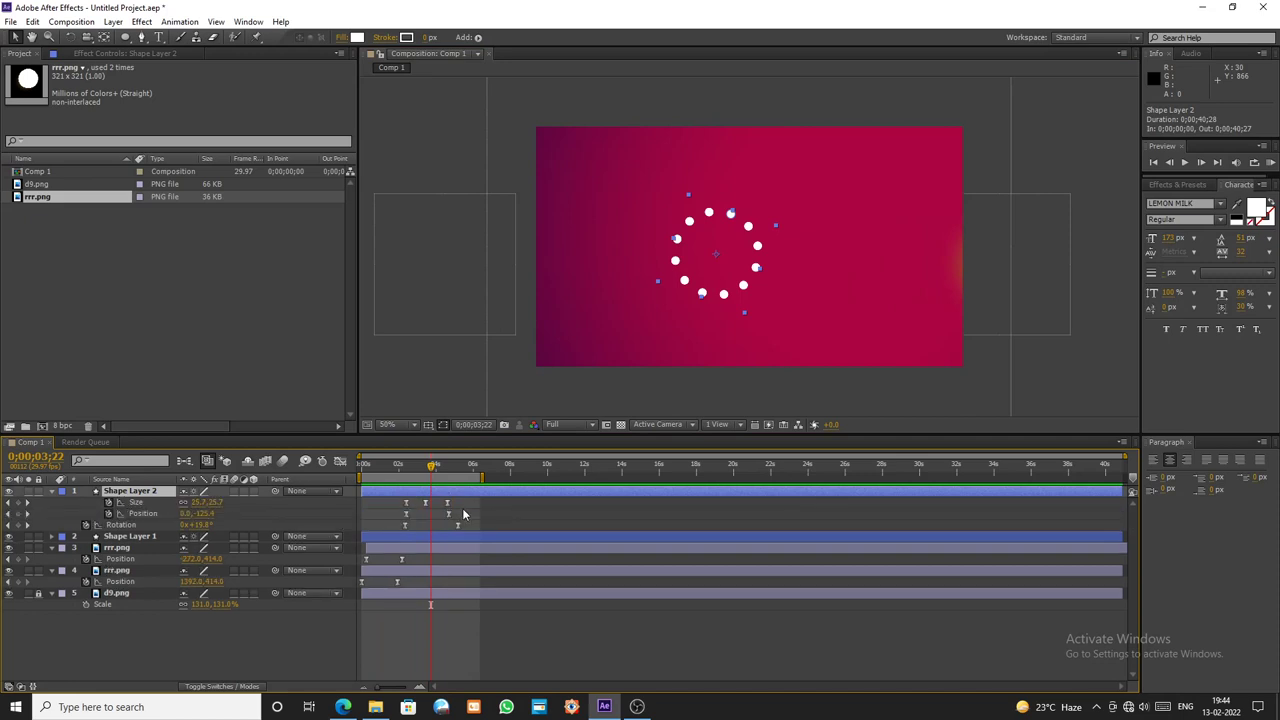
drag(462, 508, 431, 527)
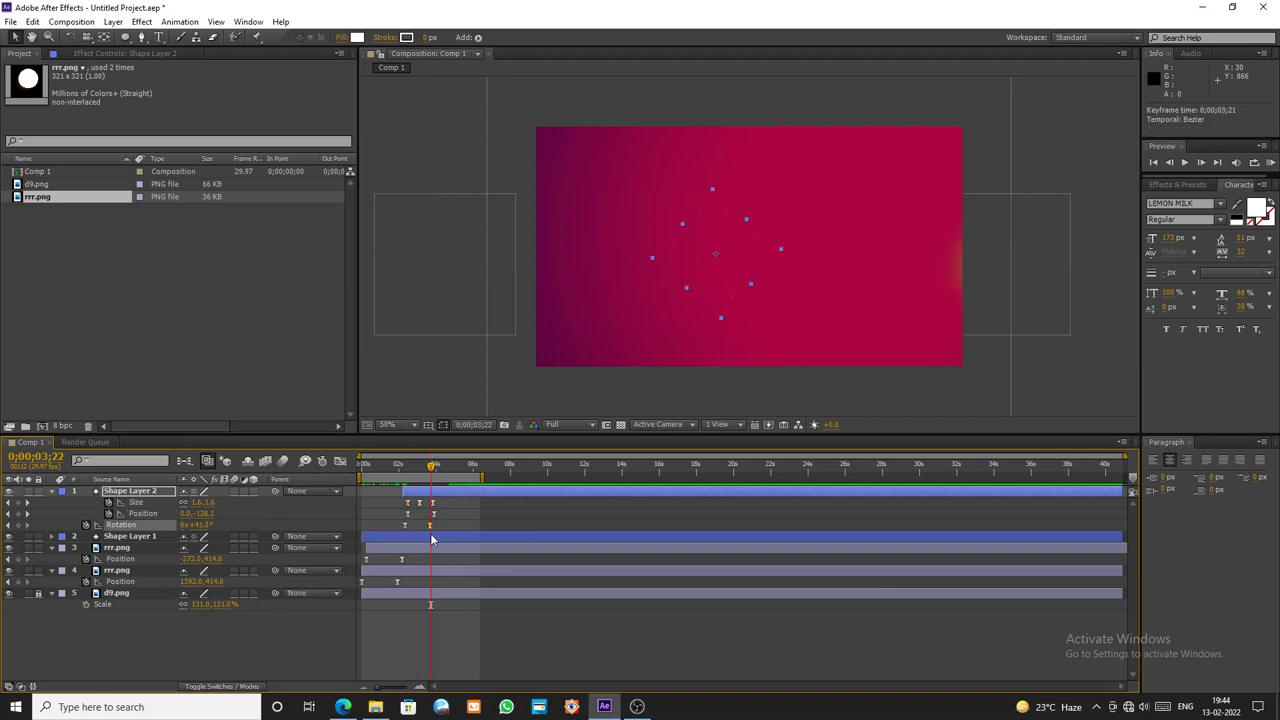
- Shift Shape Layer 2 earlier to start at about 0;00;01;02 and place the dot ring at the white line's inner end, at 578, 368
drag(432, 466, 429, 493)
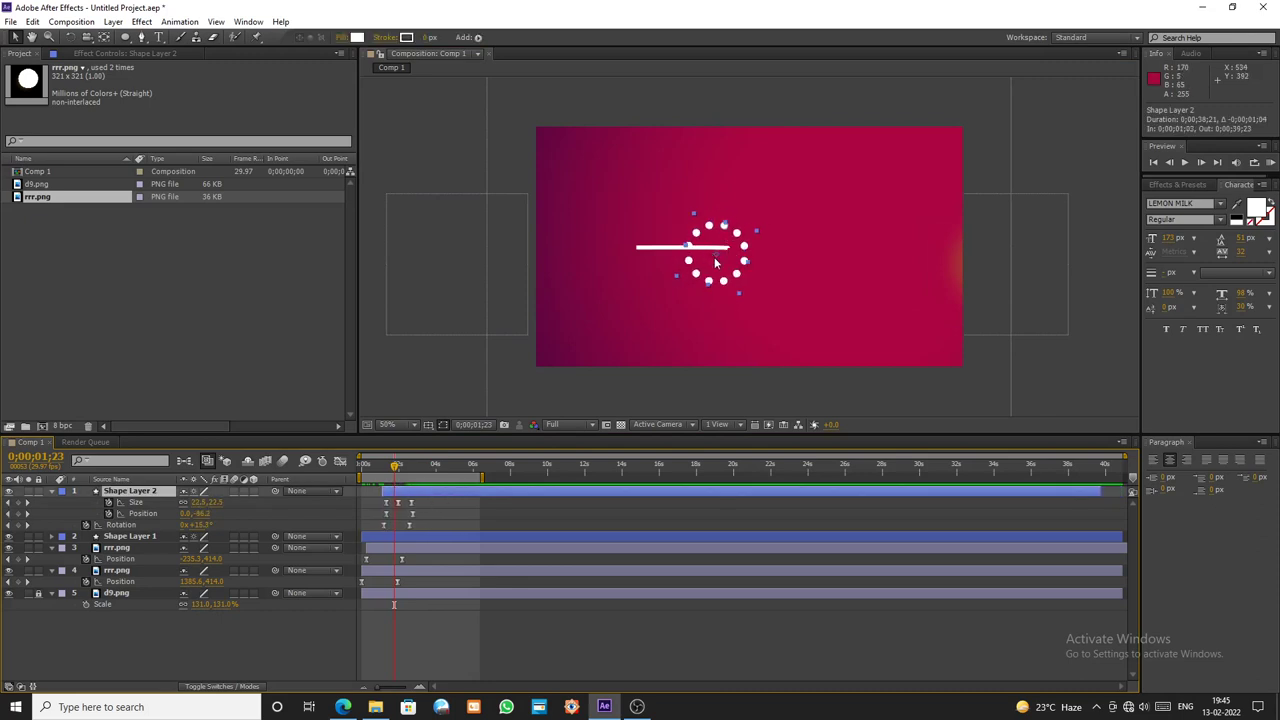
drag(710, 259, 729, 252)
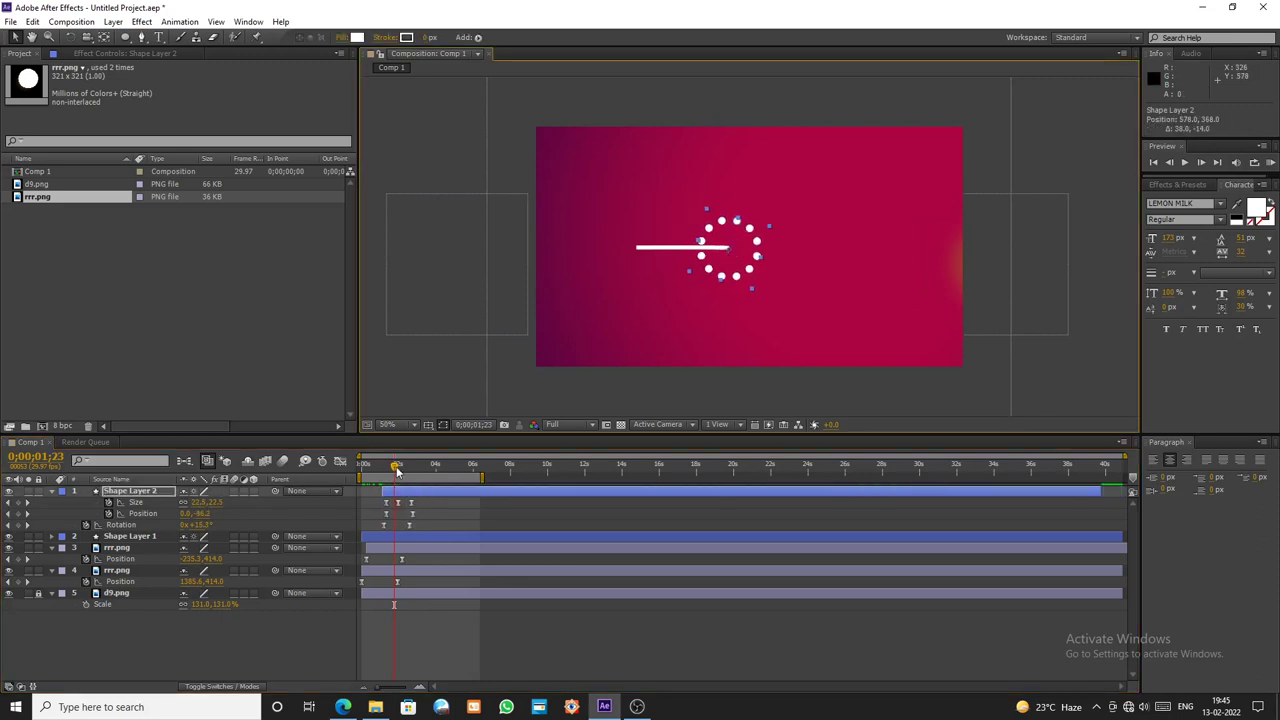
click(371, 468)
drag(371, 468, 411, 469)
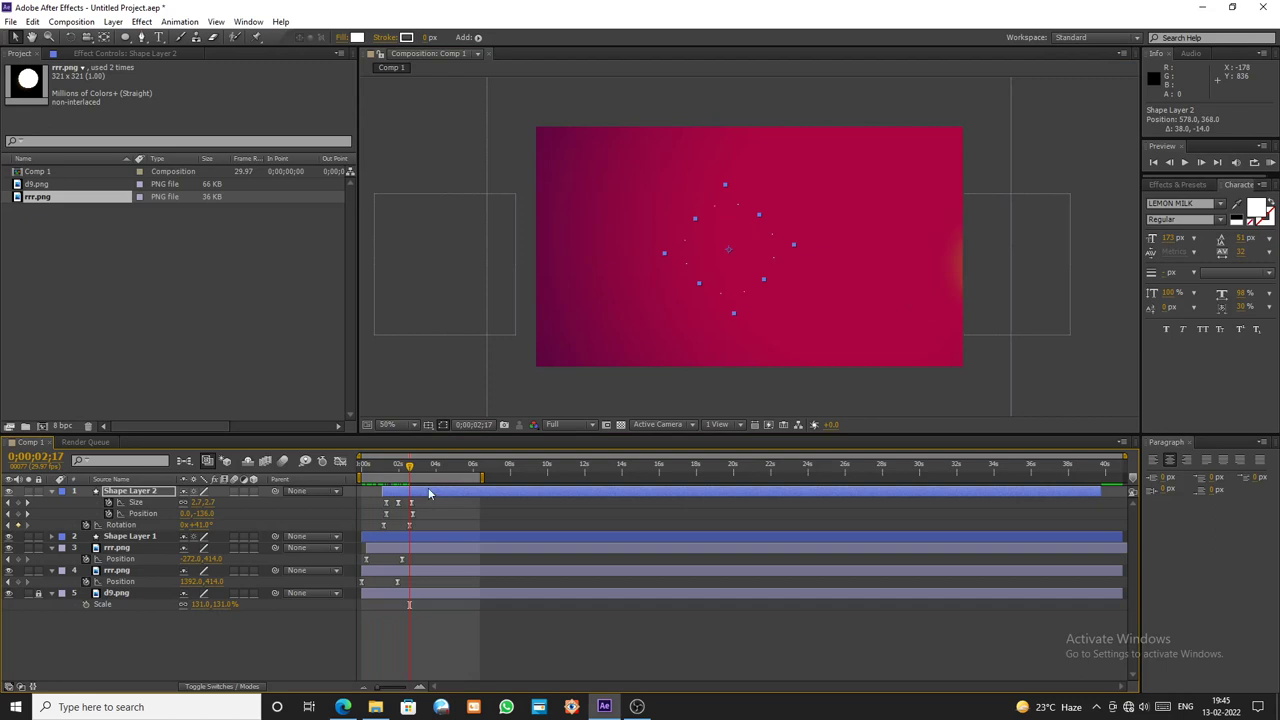
- Split Shape Layer 2 at 0;00;02;29 and delete the part after the split
drag(411, 475, 417, 475)
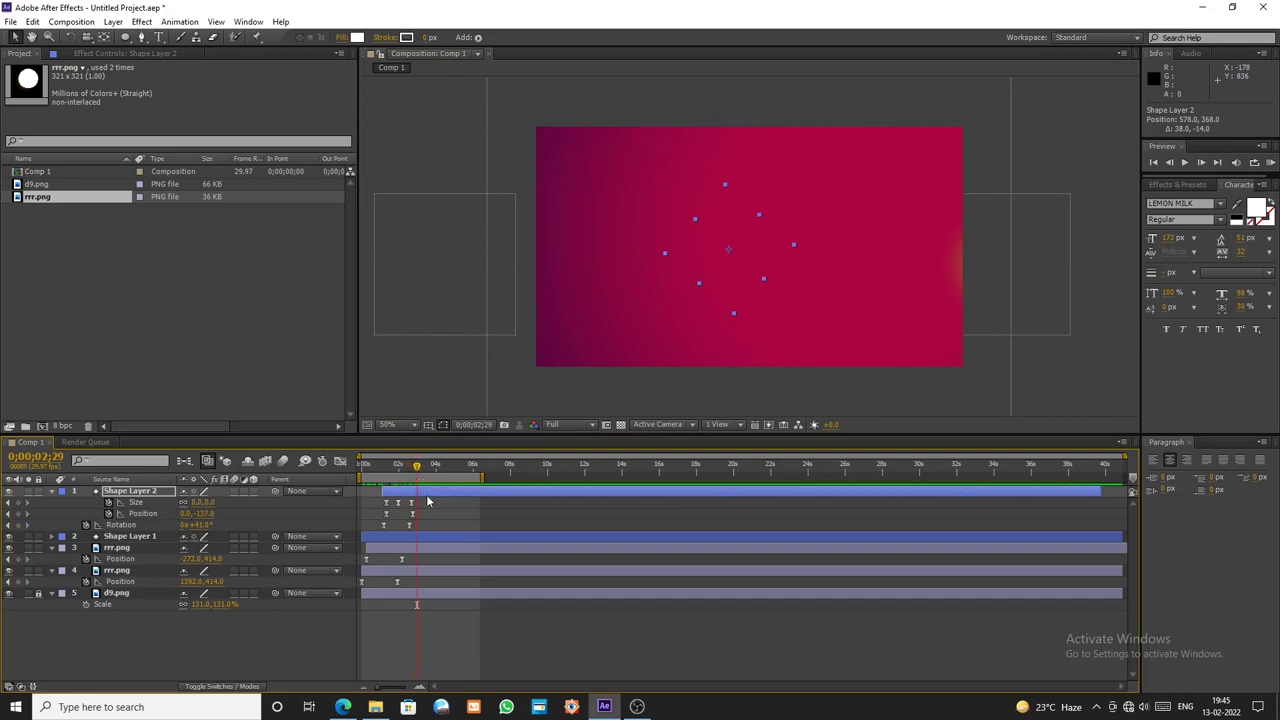
key(ctrl+shift+d)
key(Delete)
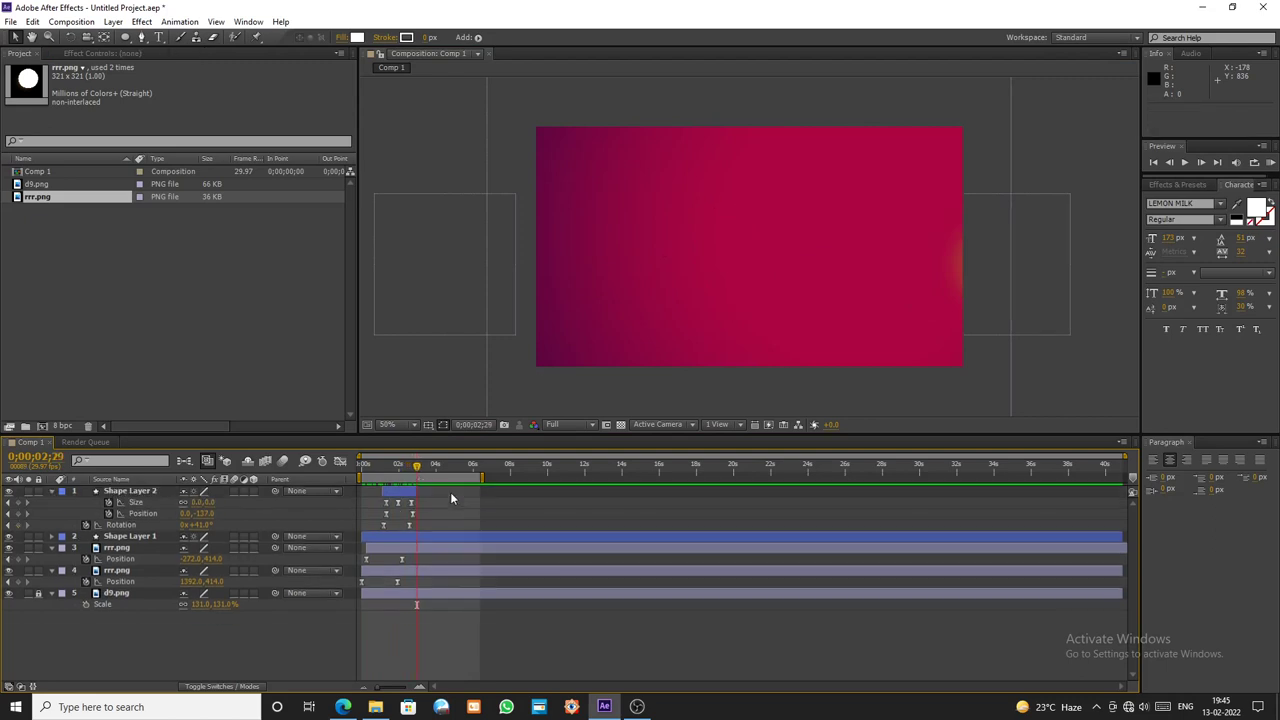
- Duplicate Shape Layer 2 and scale the copy to 239% to form a larger outer ring of dots
click(413, 494)
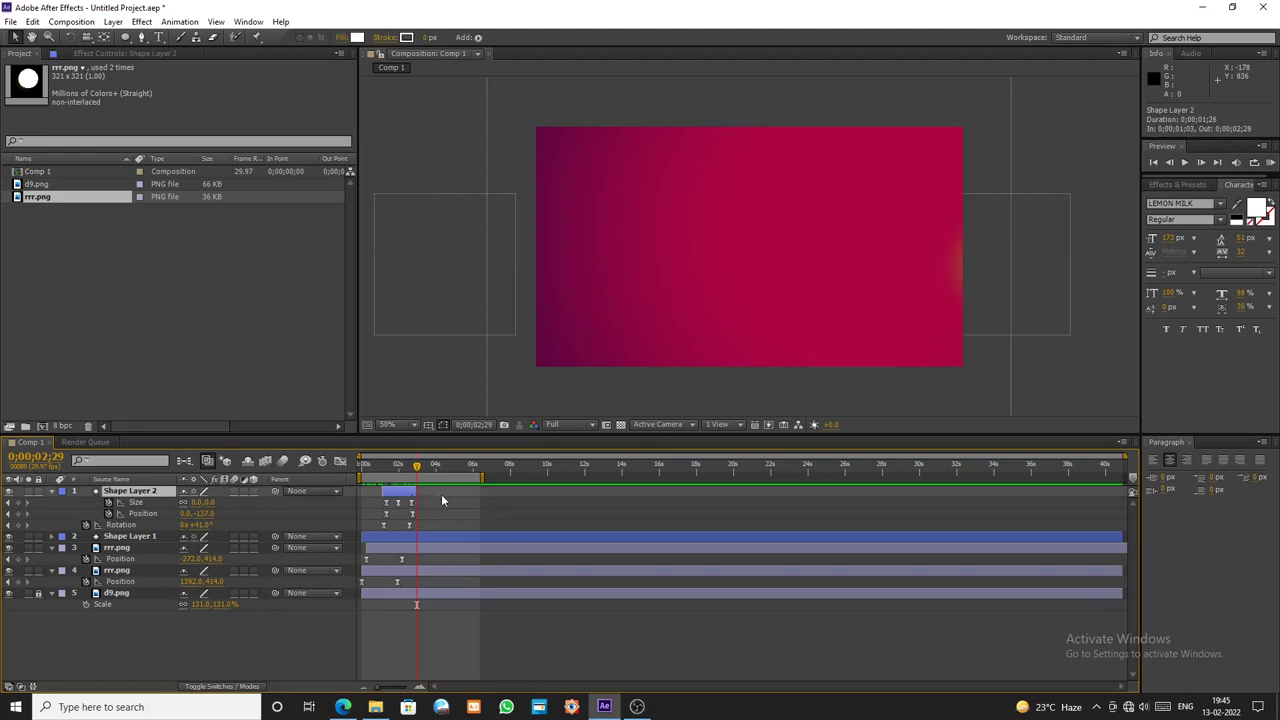
key(ctrl+d)
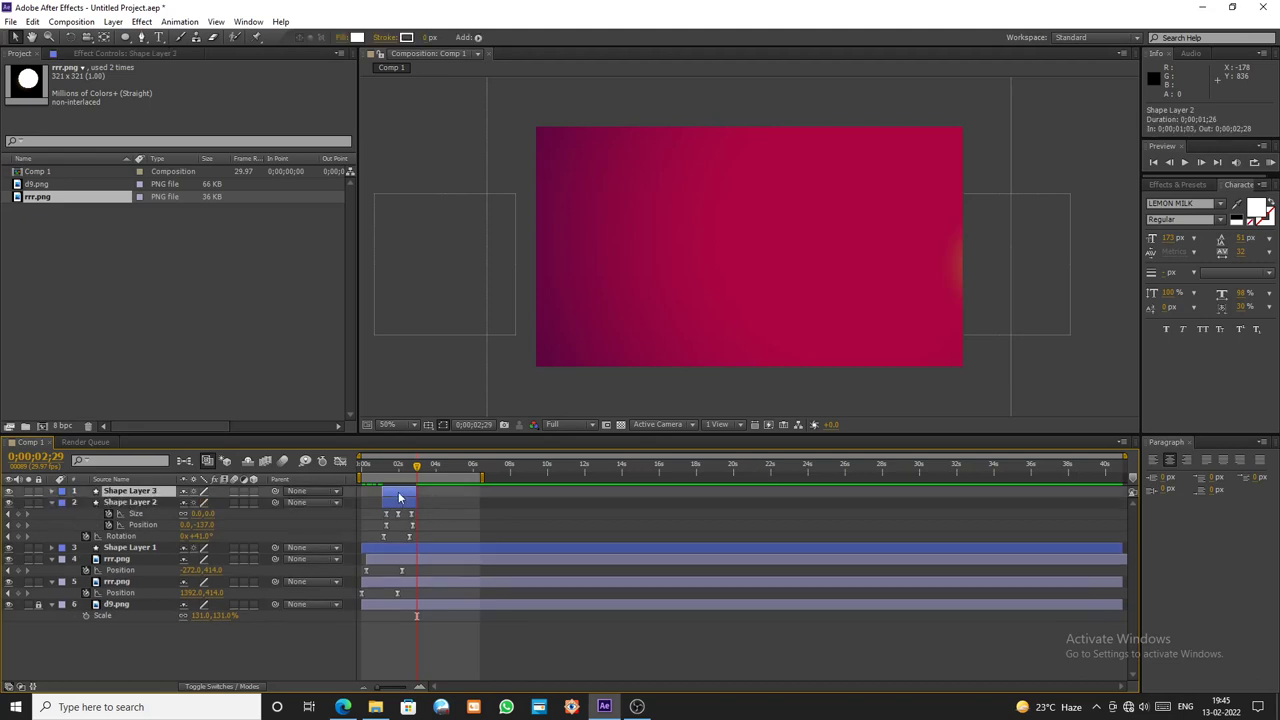
key(s)
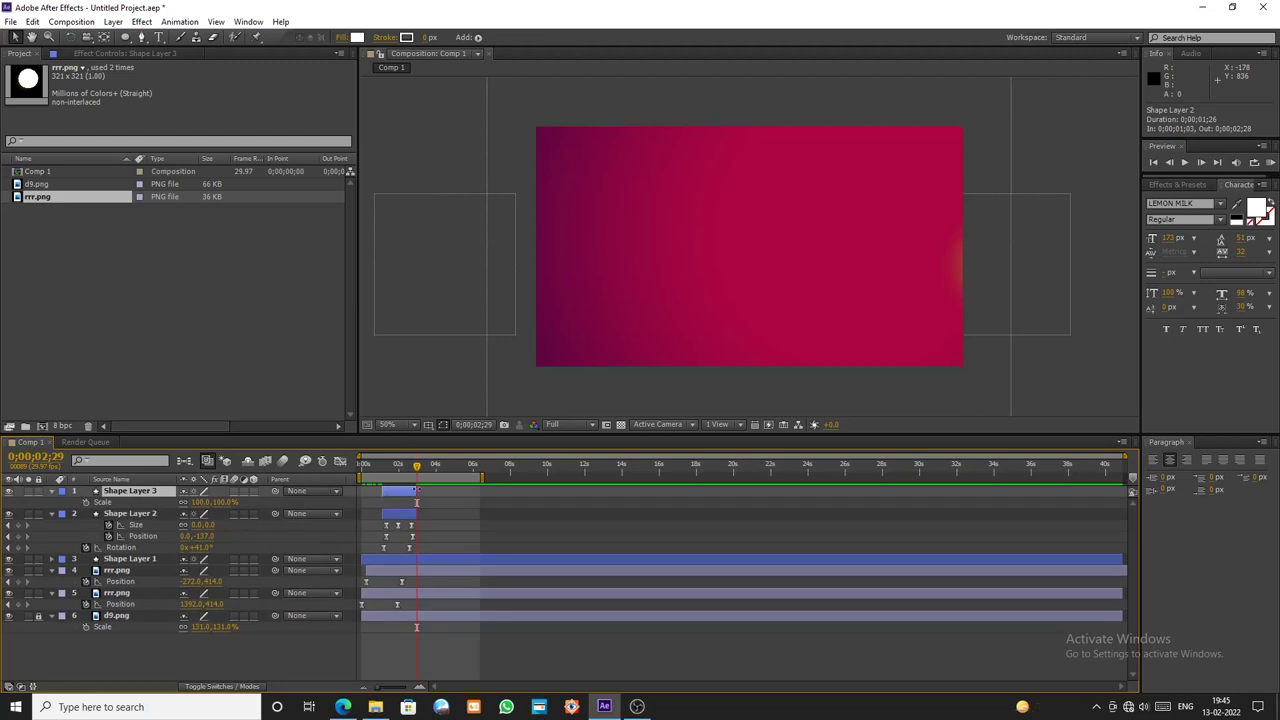
drag(419, 468, 400, 467)
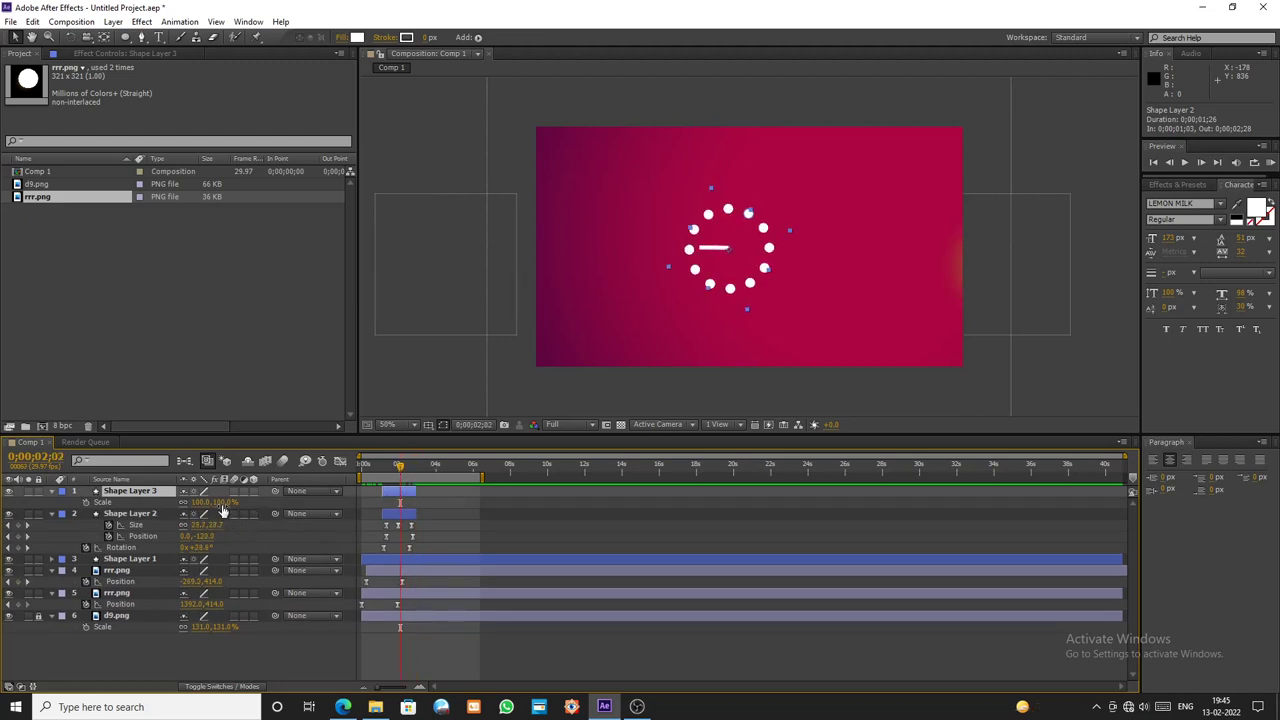
drag(218, 503, 318, 507)
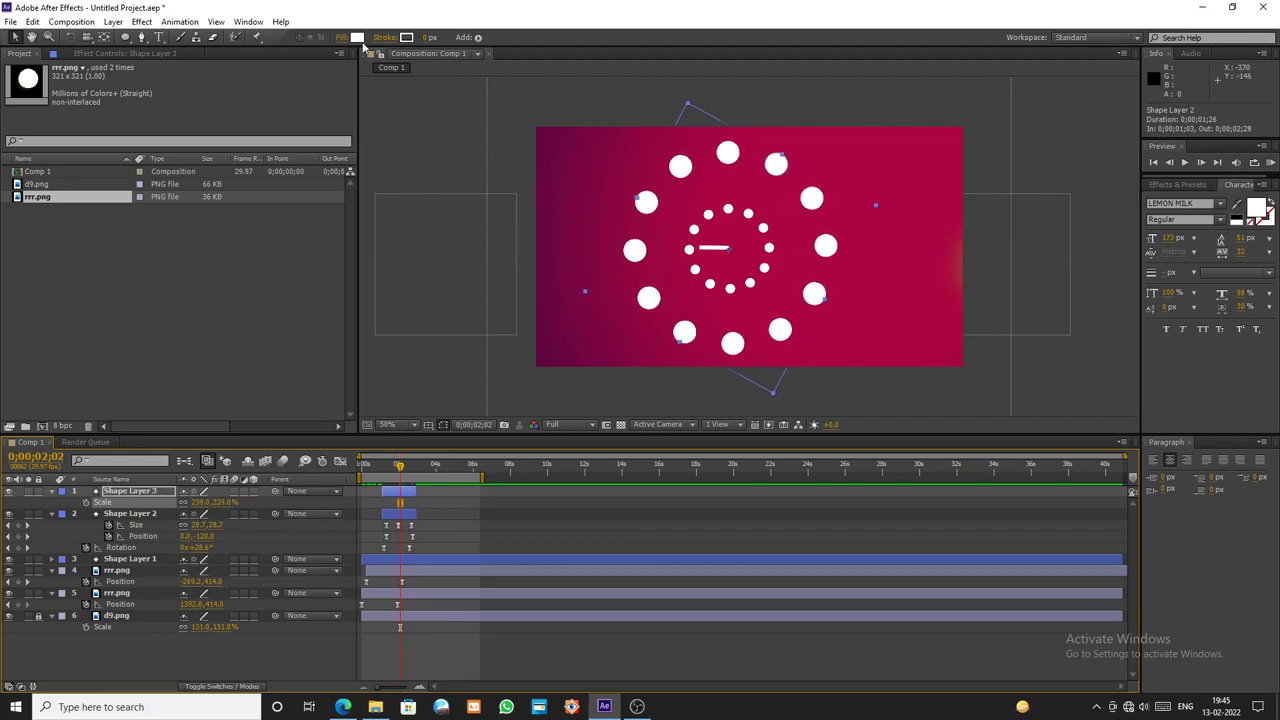
- Recolor the outer ring of dots on Shape Layer 3 with the crimson-pink fill D00B52, based on the sampled background color
click(357, 37)
click(849, 409)
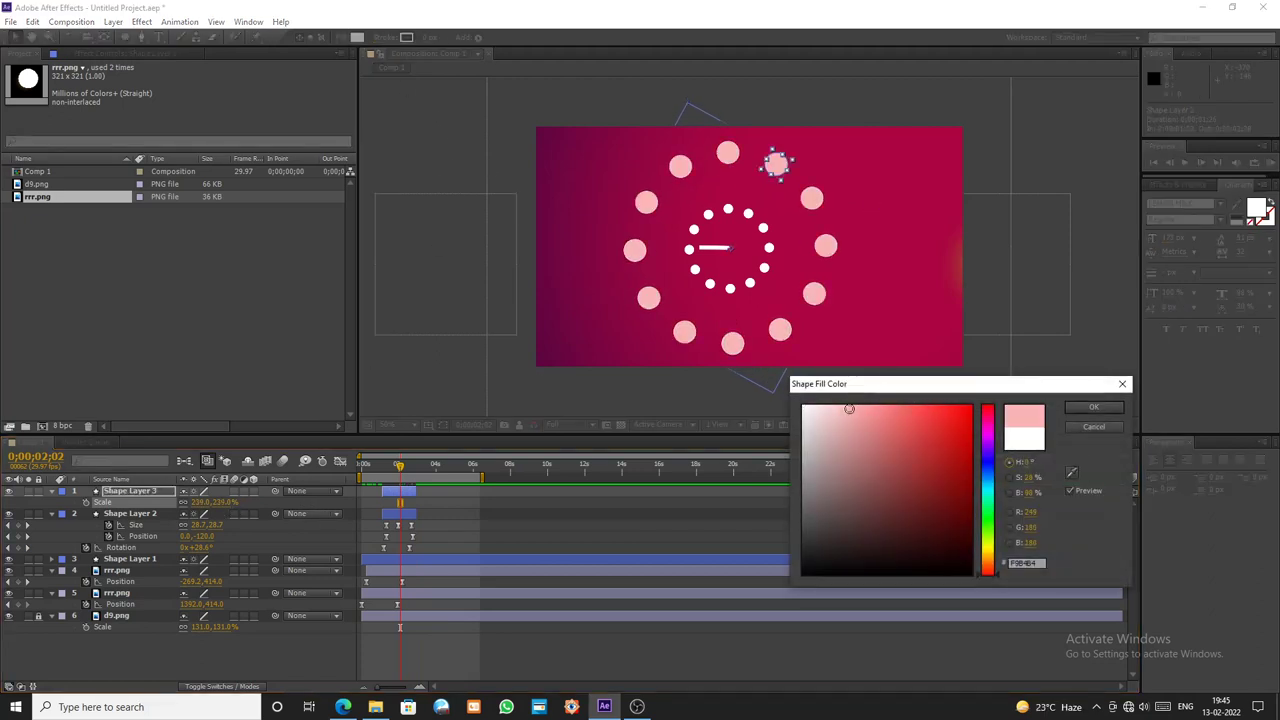
drag(988, 443, 989, 437)
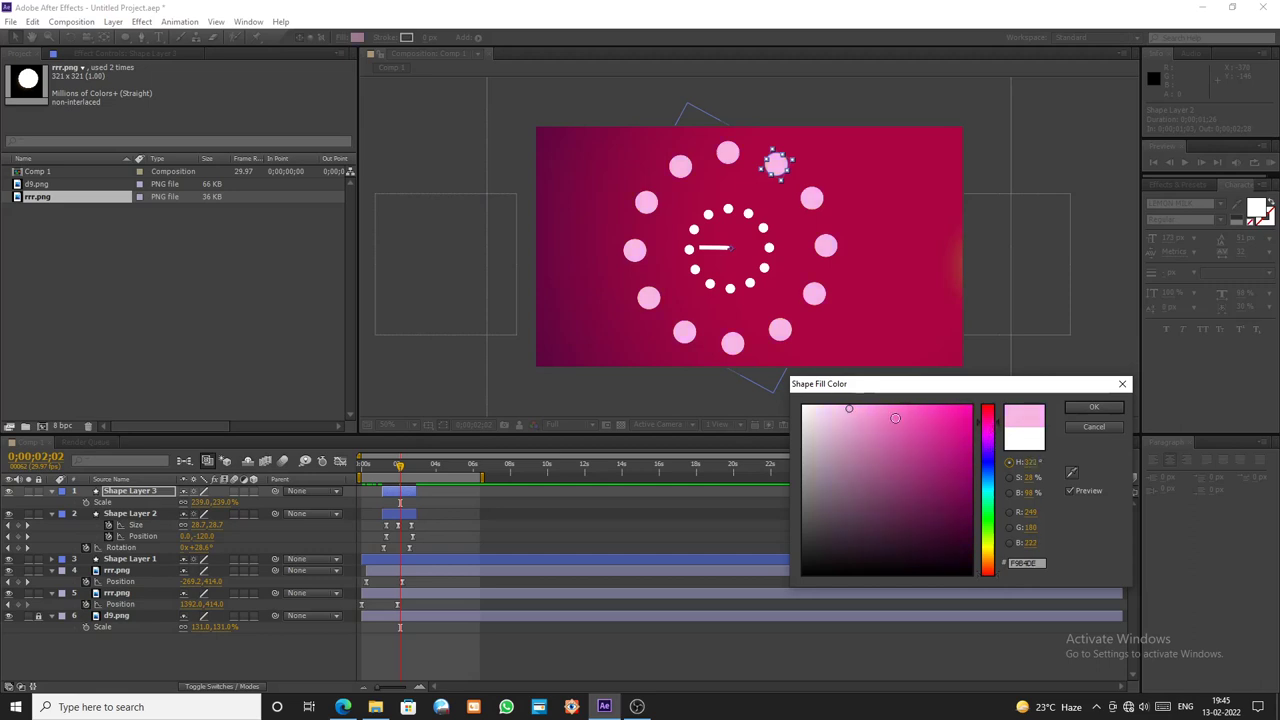
drag(868, 412, 875, 405)
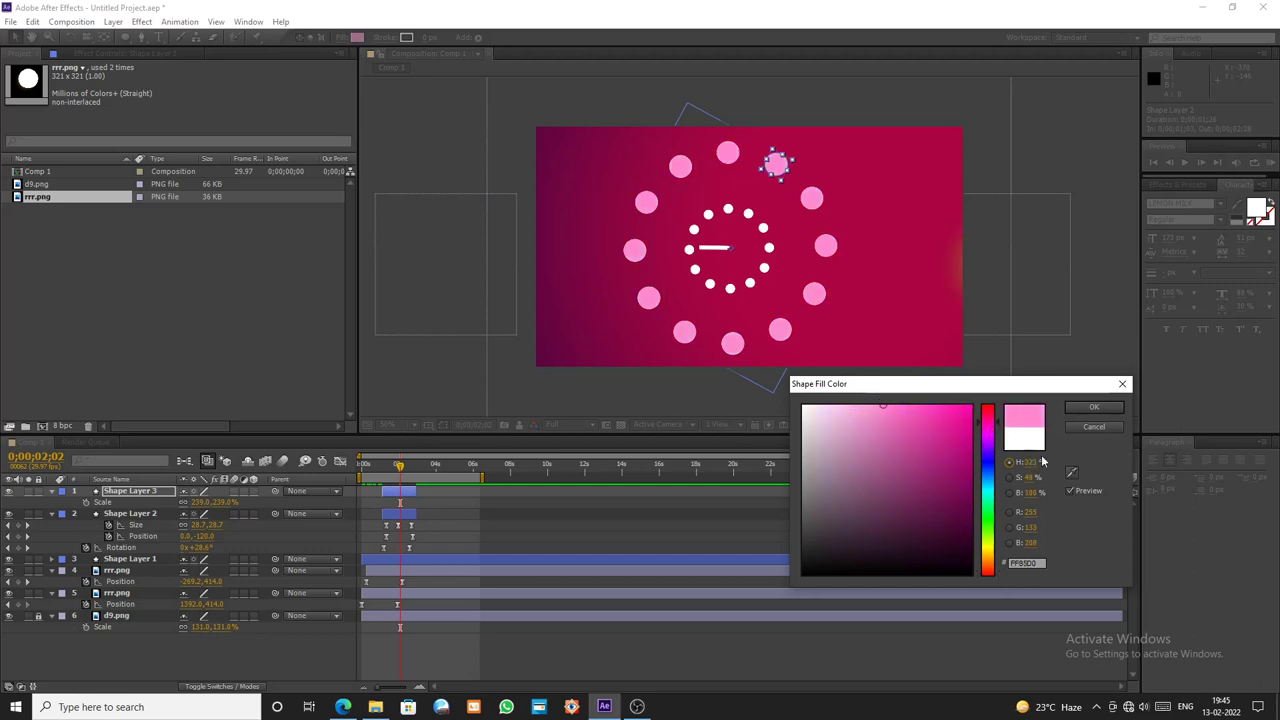
click(1072, 472)
click(916, 333)
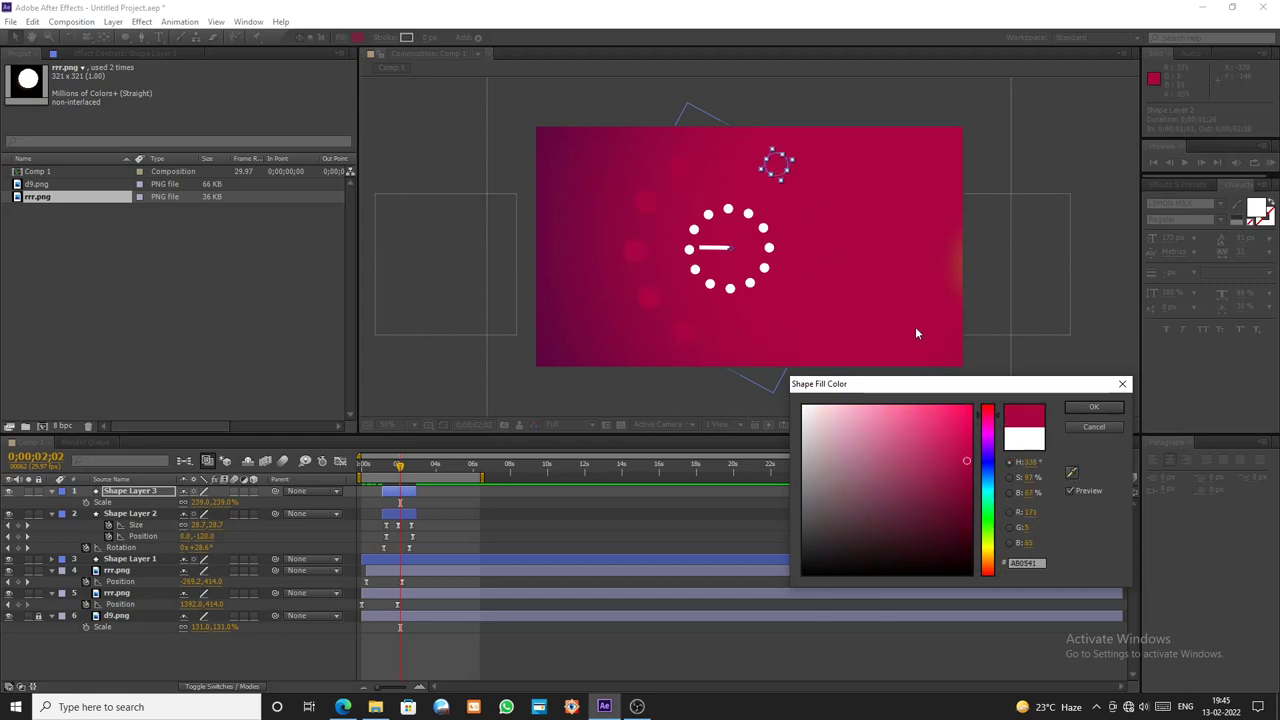
mouse_move(967, 463)
mouse_down()
mouse_move(968, 480)
mouse_move(964, 448)
mouse_up()
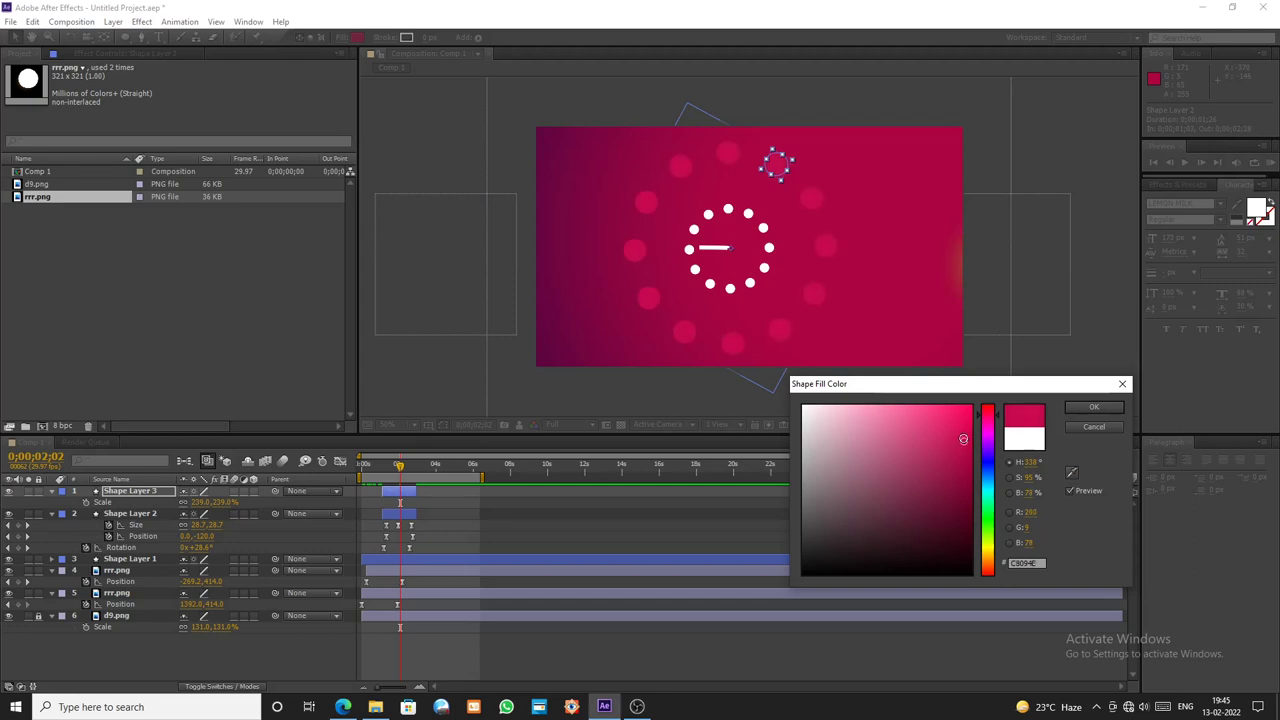
click(1075, 407)
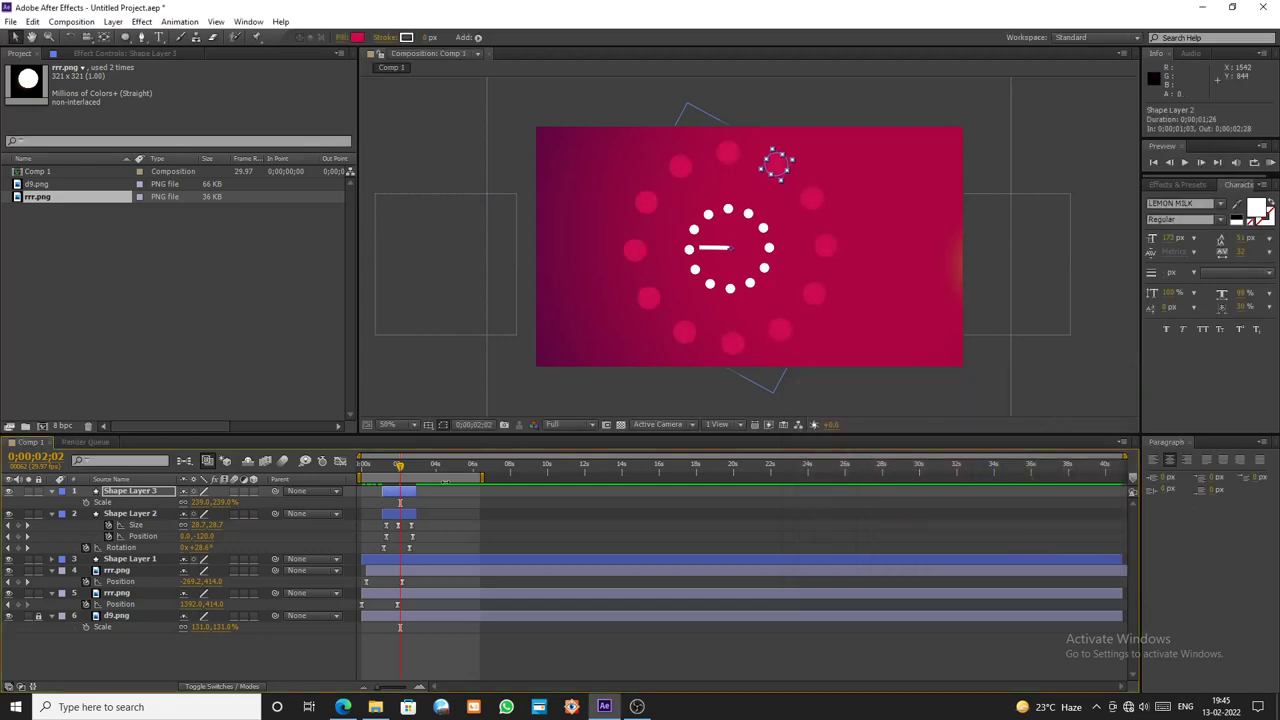
- Add a text layer reading "HAPPY" in the composition at 0;00;02;12
click(398, 466)
mouse_move(398, 466)
mouse_down()
mouse_move(371, 466)
mouse_move(407, 468)
mouse_up()
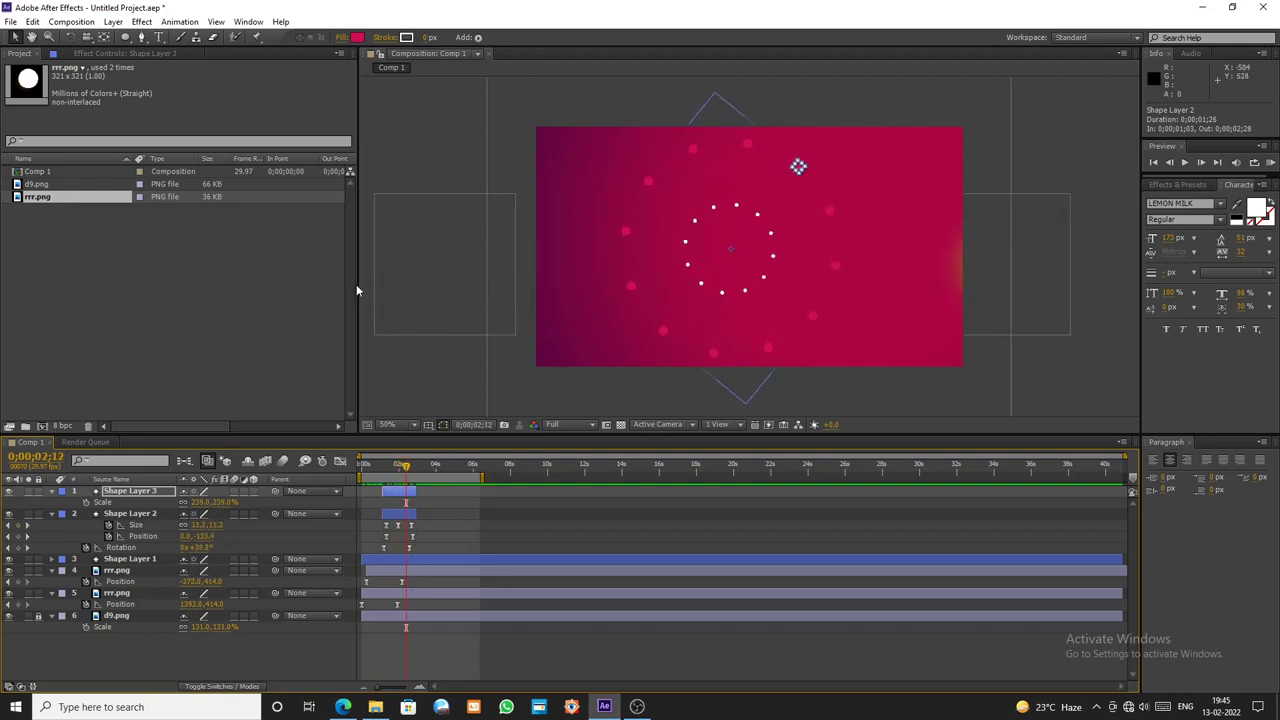
click(160, 37)
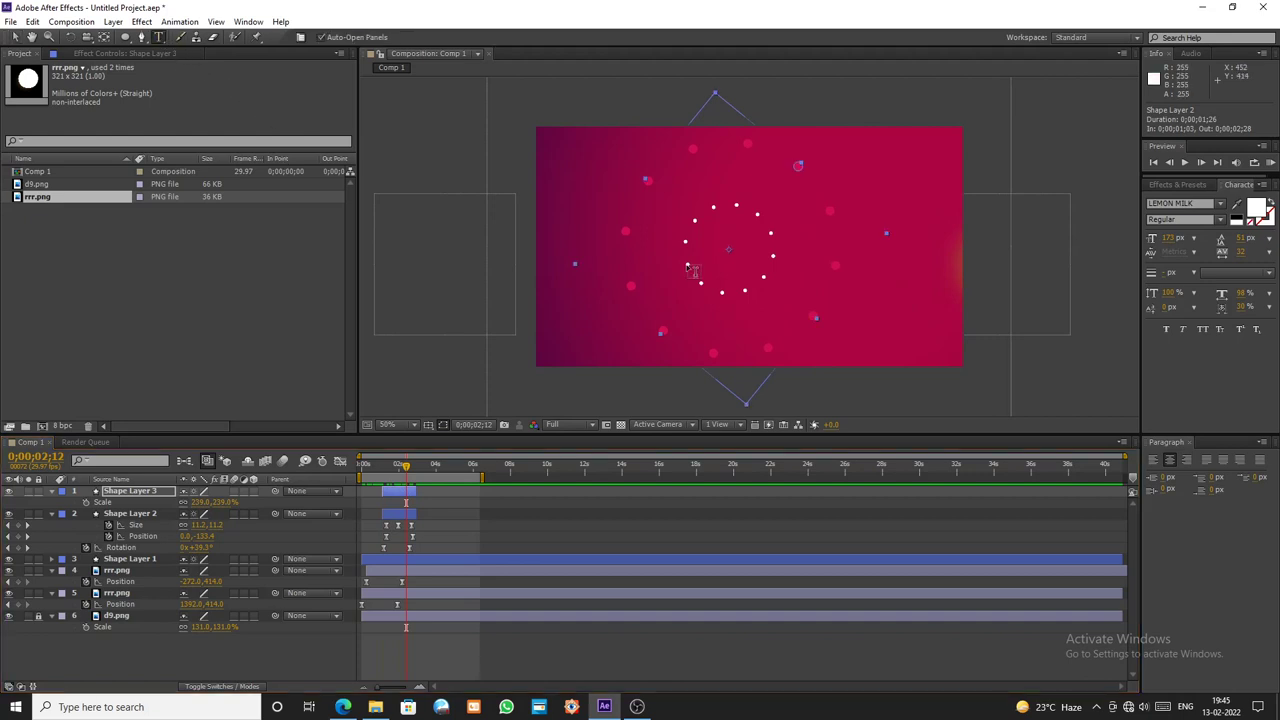
click(656, 252)
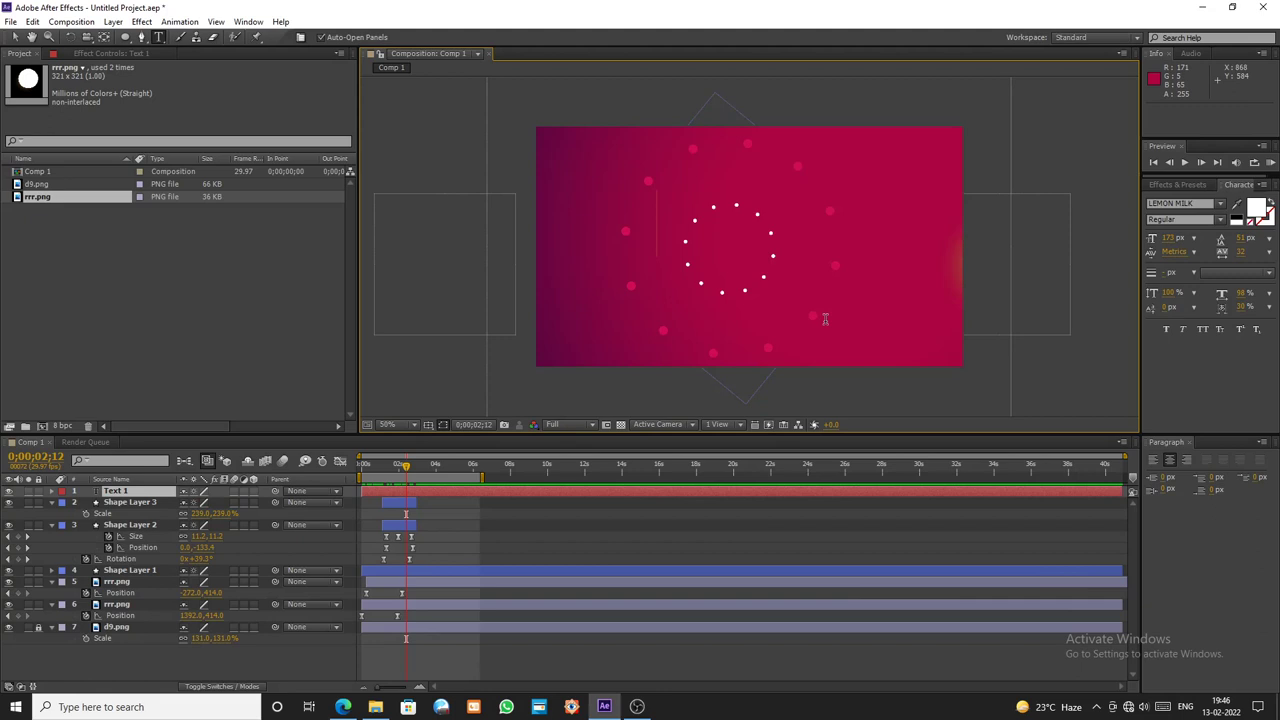
text(HAPPY)
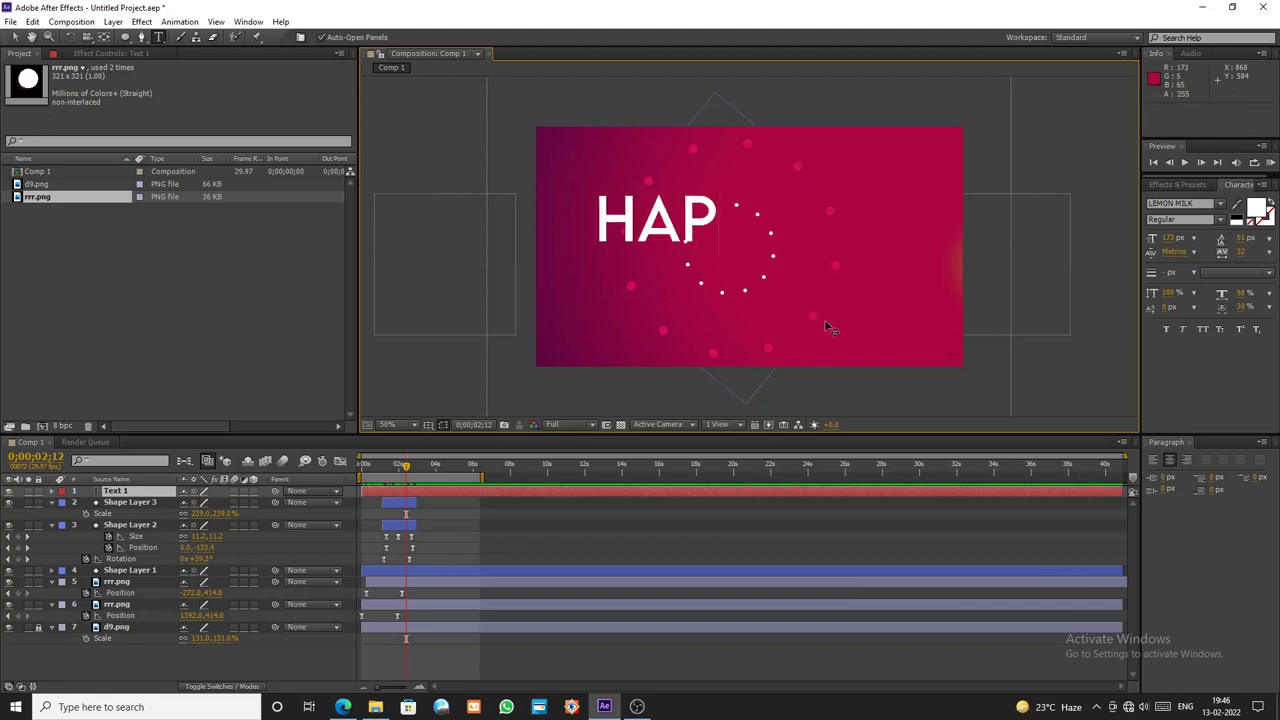
- Reduce the HAPPY text to 68 px and center it inside the inner dot ring, at 600, 390
click(15, 37)
drag(688, 233, 778, 259)
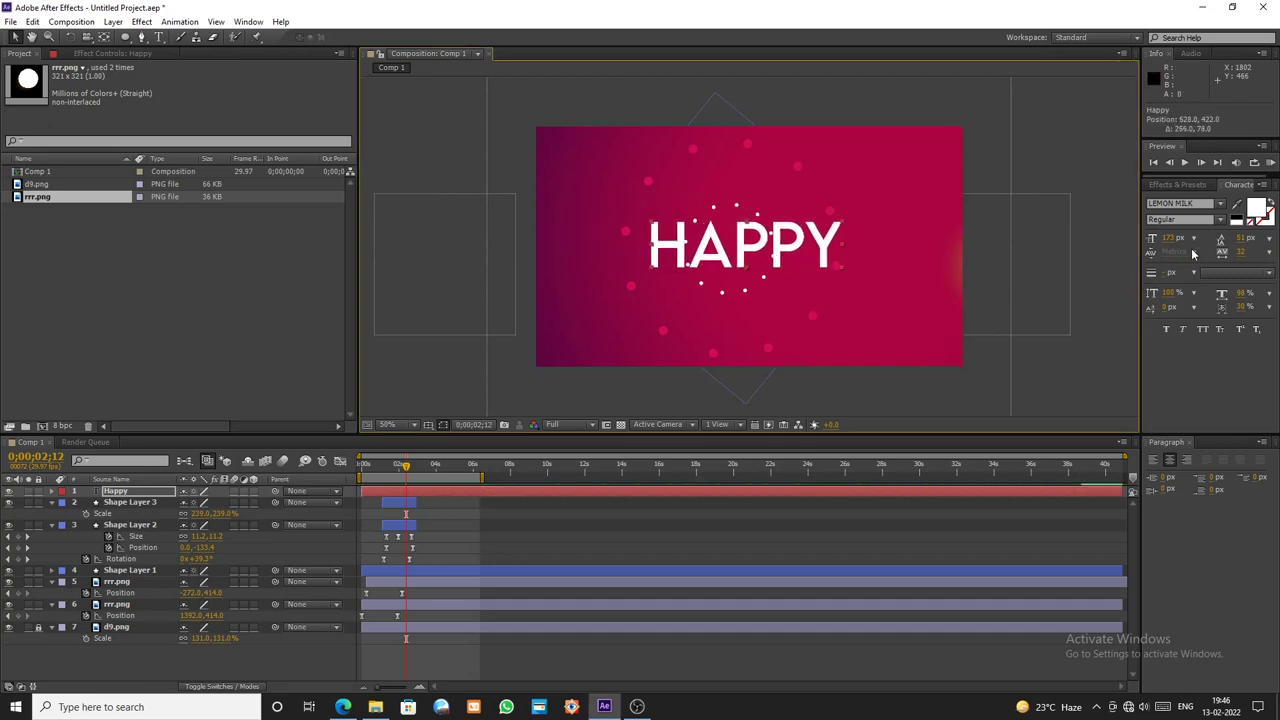
drag(1172, 239, 1147, 283)
drag(773, 259, 767, 250)
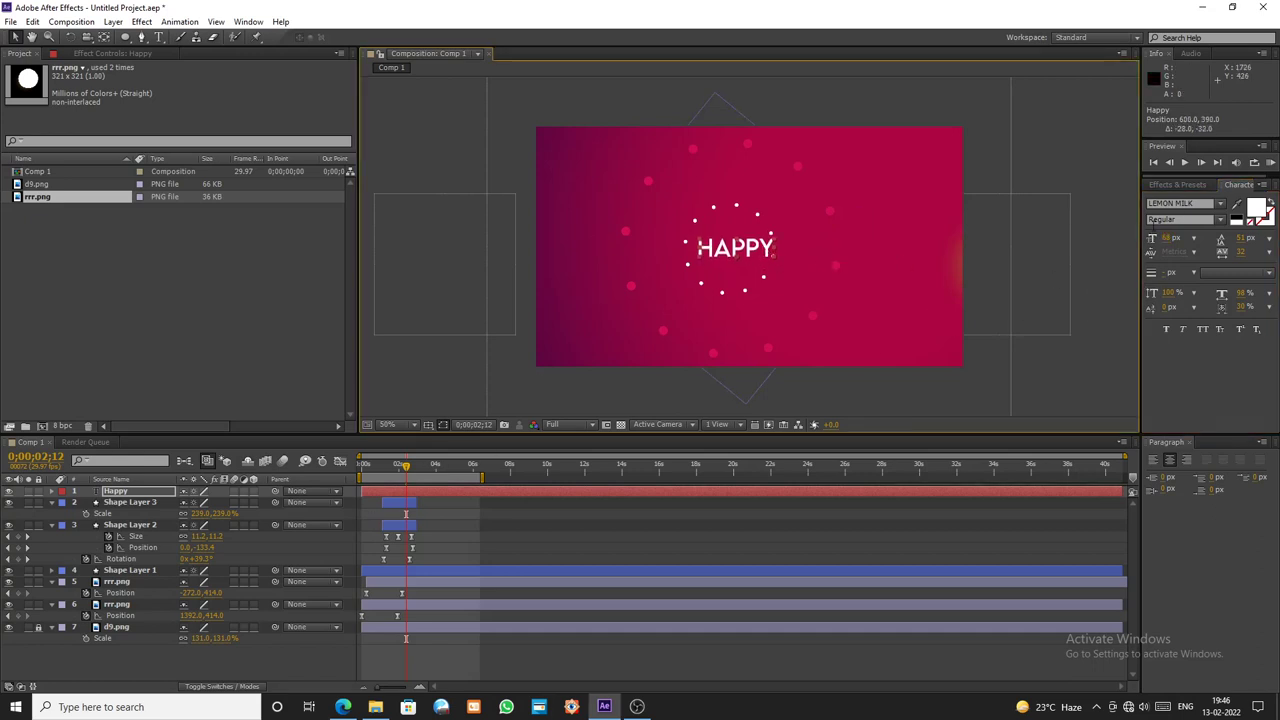
- Find the CC Scatterize effect and apply it to the HAPPY text layer
click(1188, 185)
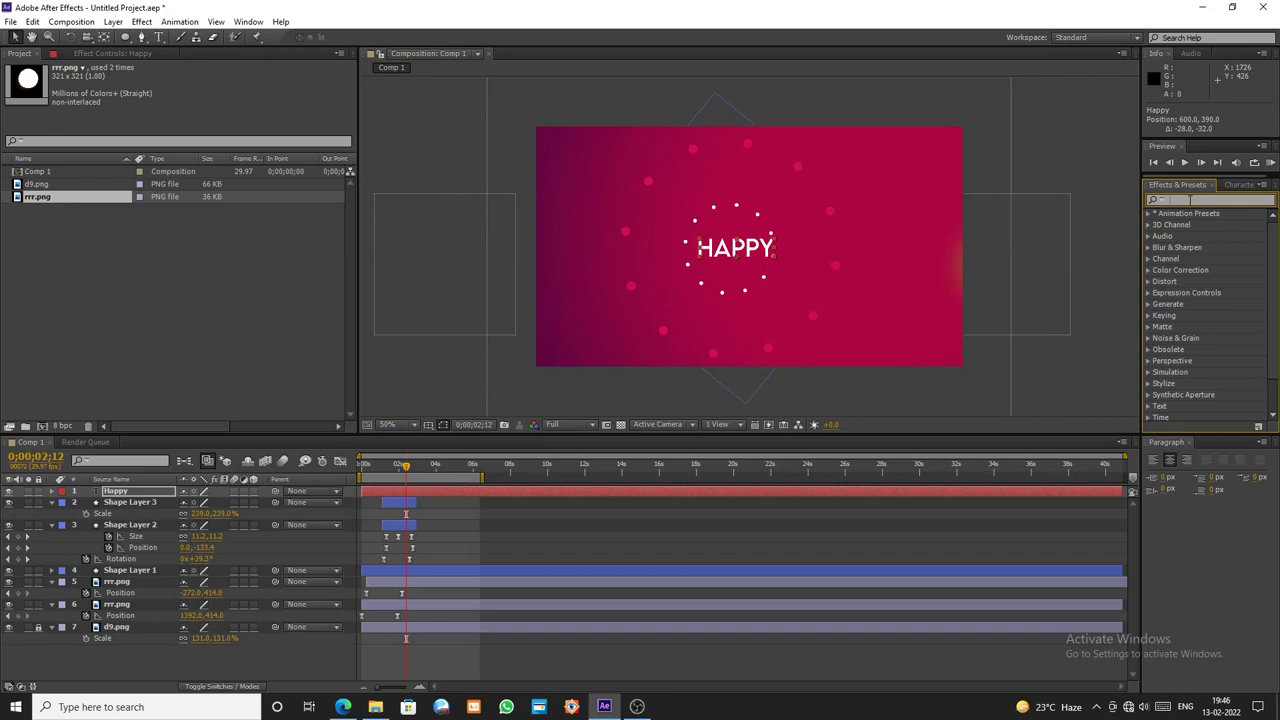
click(1190, 200)
text(cc sc)
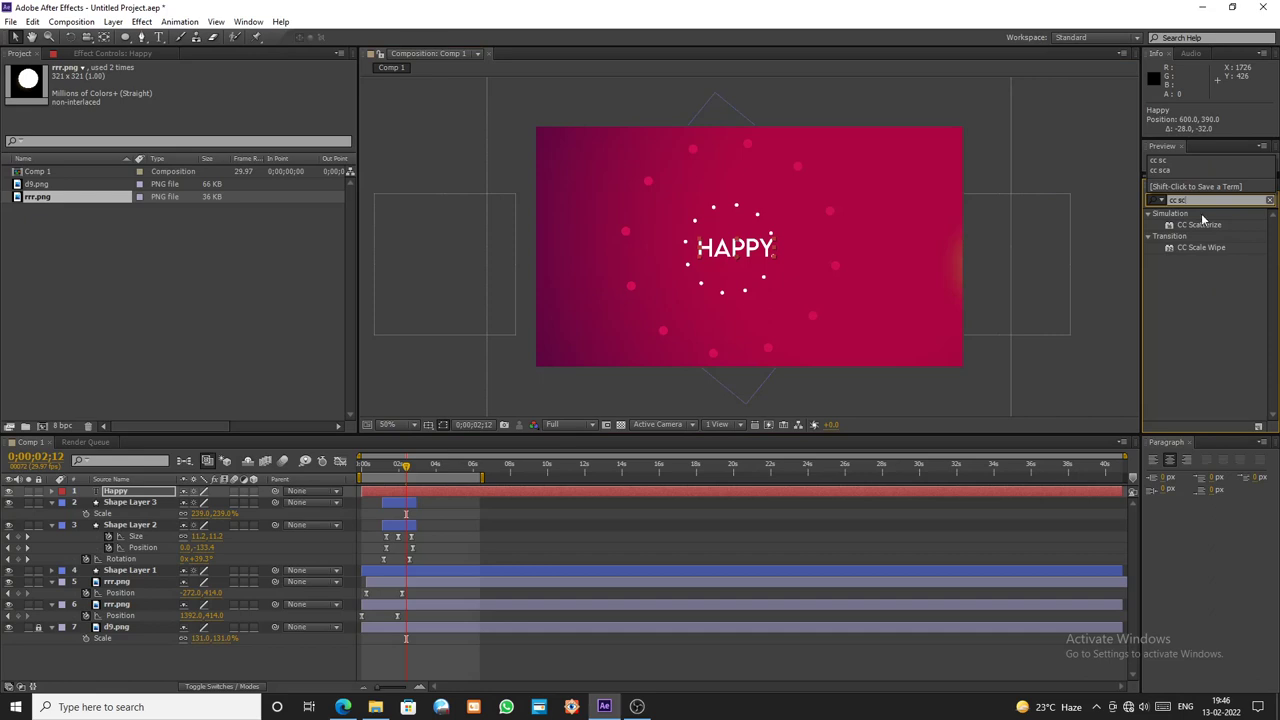
click(1210, 226)
drag(453, 471, 419, 490)
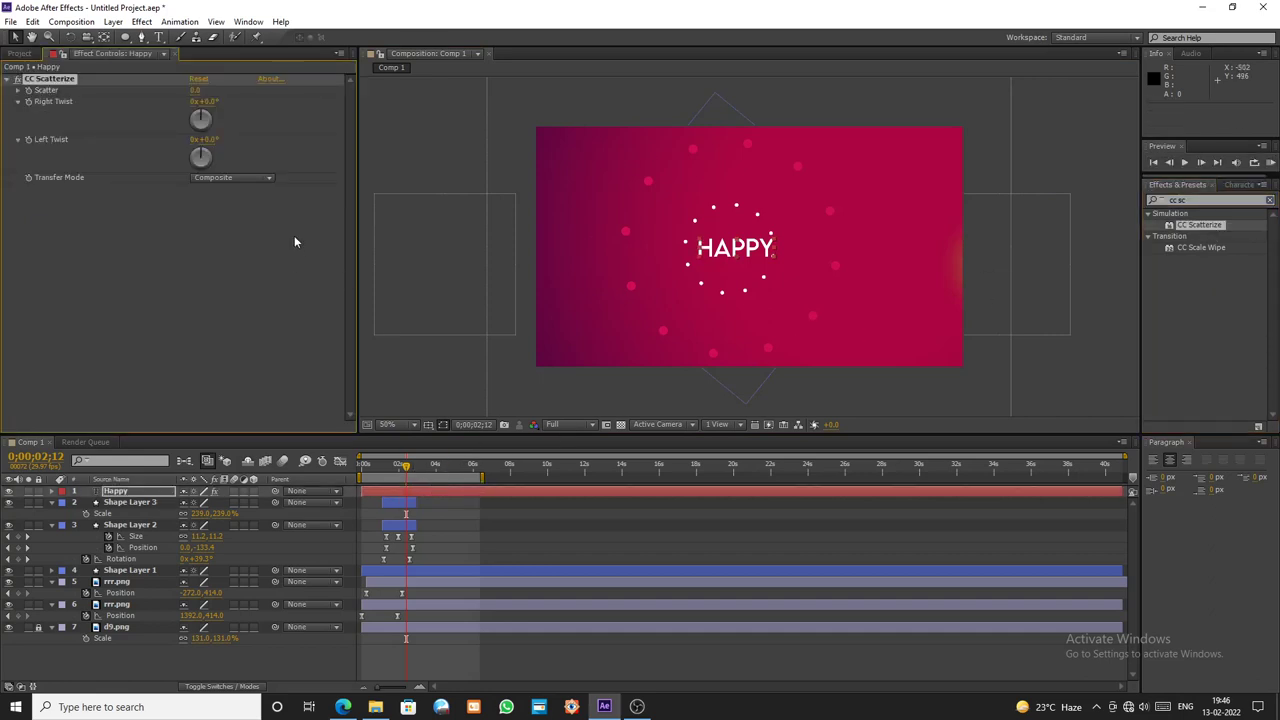
- Keyframe the HAPPY text's Scatter from 136 at 0;00;02;06 to 0 at 0;00;03;06
mouse_move(405, 471)
mouse_down()
mouse_move(389, 471)
mouse_move(401, 470)
mouse_up()
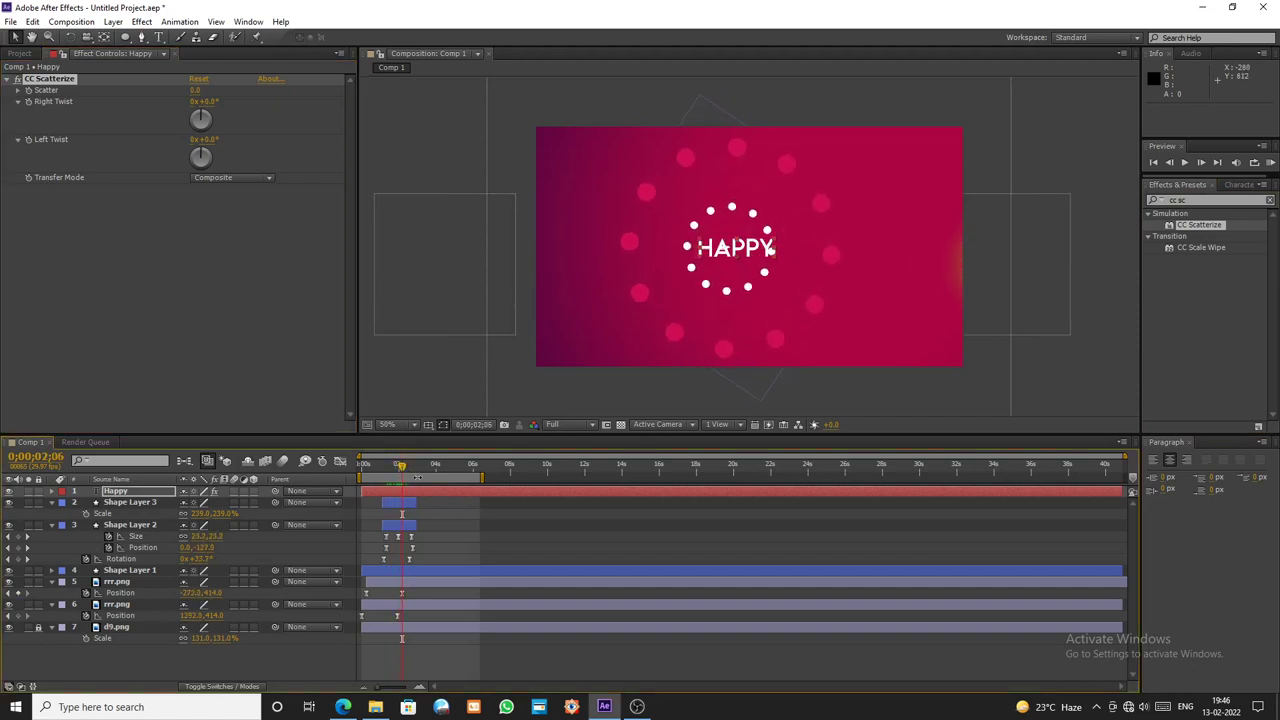
drag(199, 91, 301, 109)
click(232, 102)
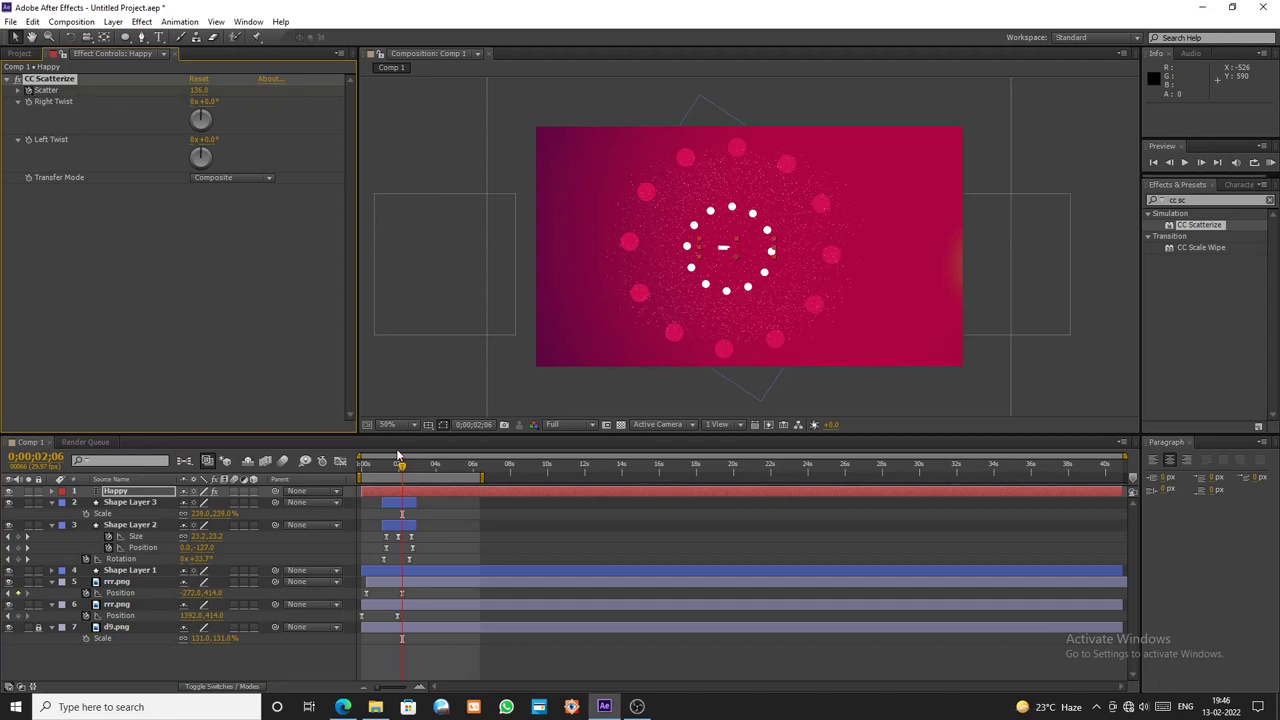
drag(401, 468, 413, 468)
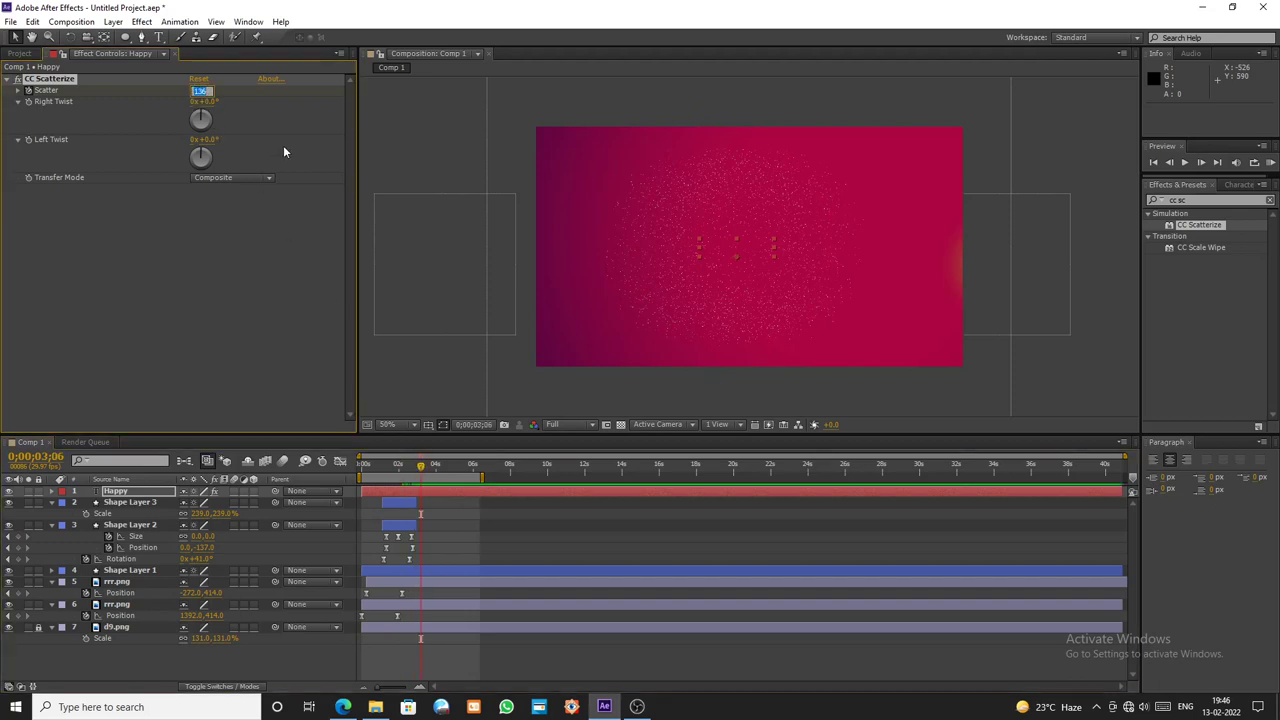
click(199, 90)
key(Return)
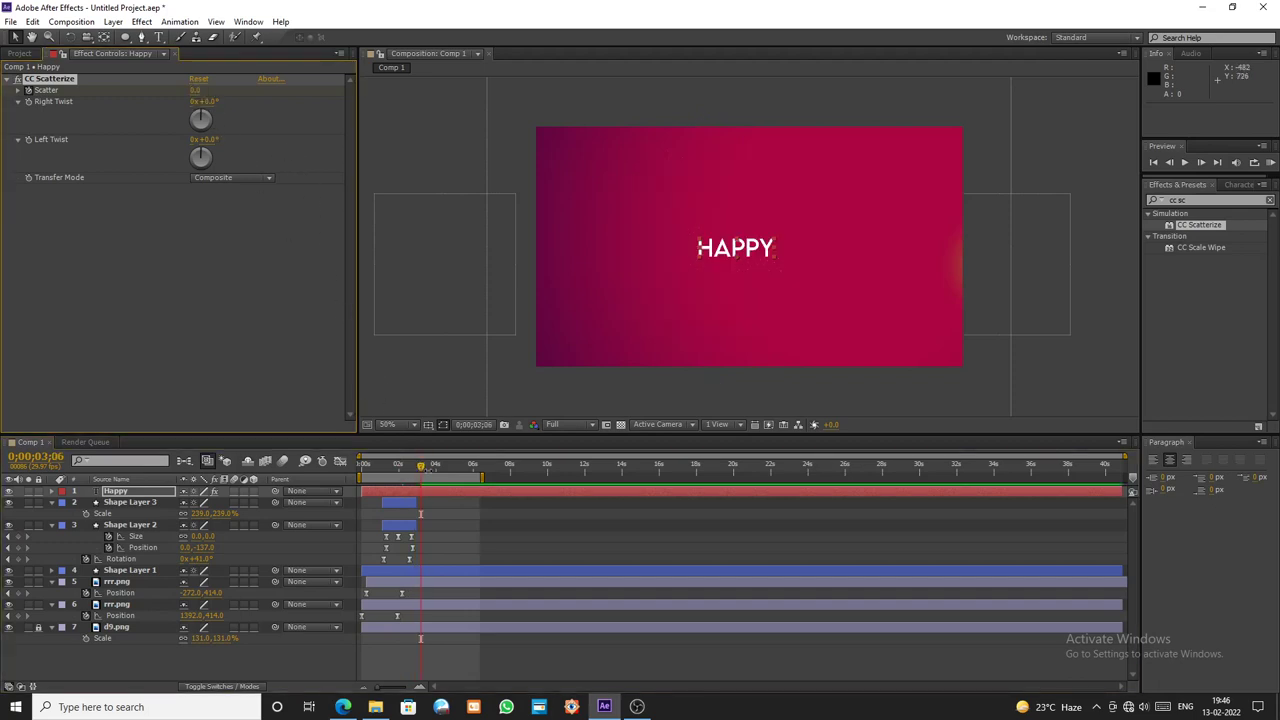
- Trim the Happy layer's start to its first Scatter keyframe and shift the layer earlier to start at 0;00;01;08
key(u)
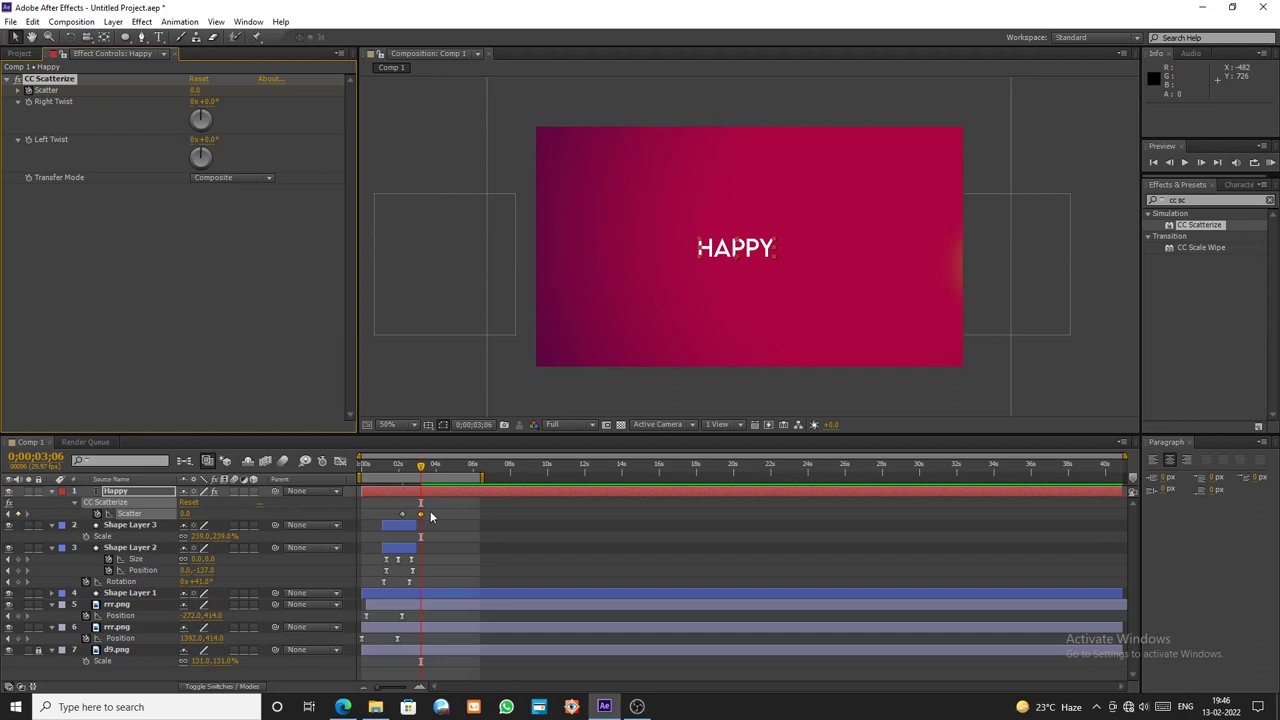
drag(401, 517, 395, 484)
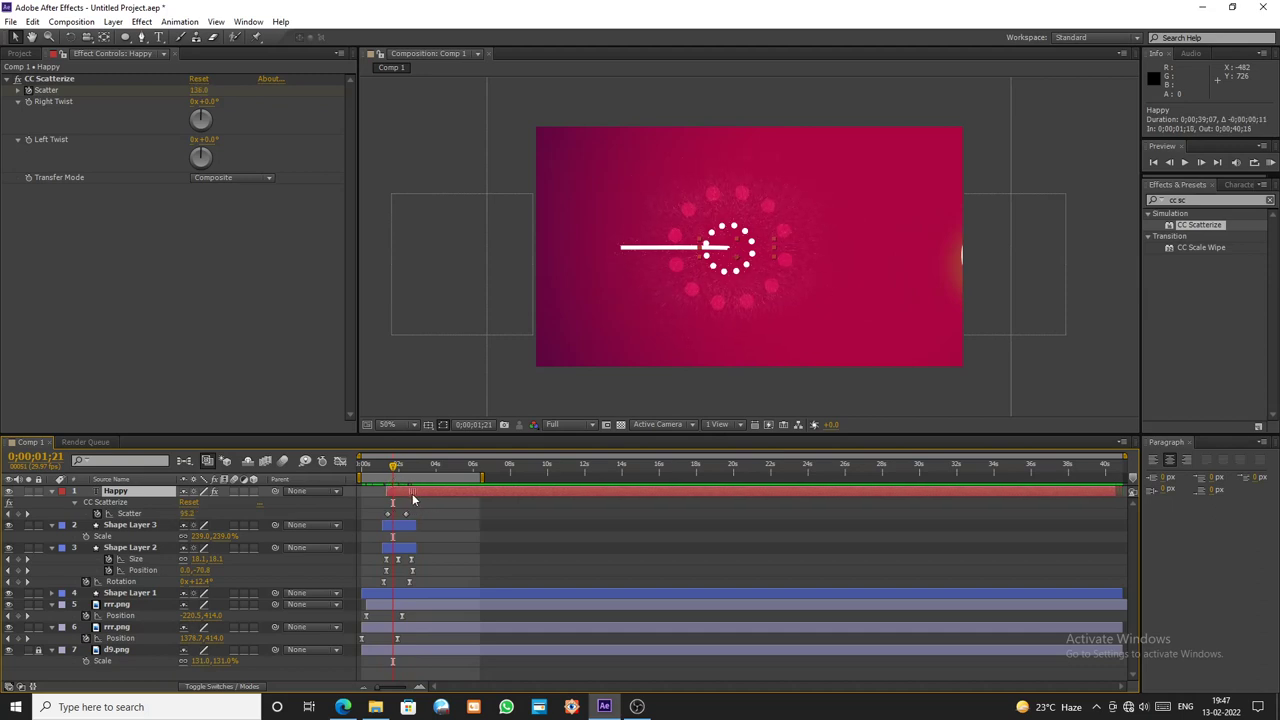
mouse_move(396, 468)
mouse_down()
mouse_move(378, 470)
mouse_move(418, 476)
mouse_up()
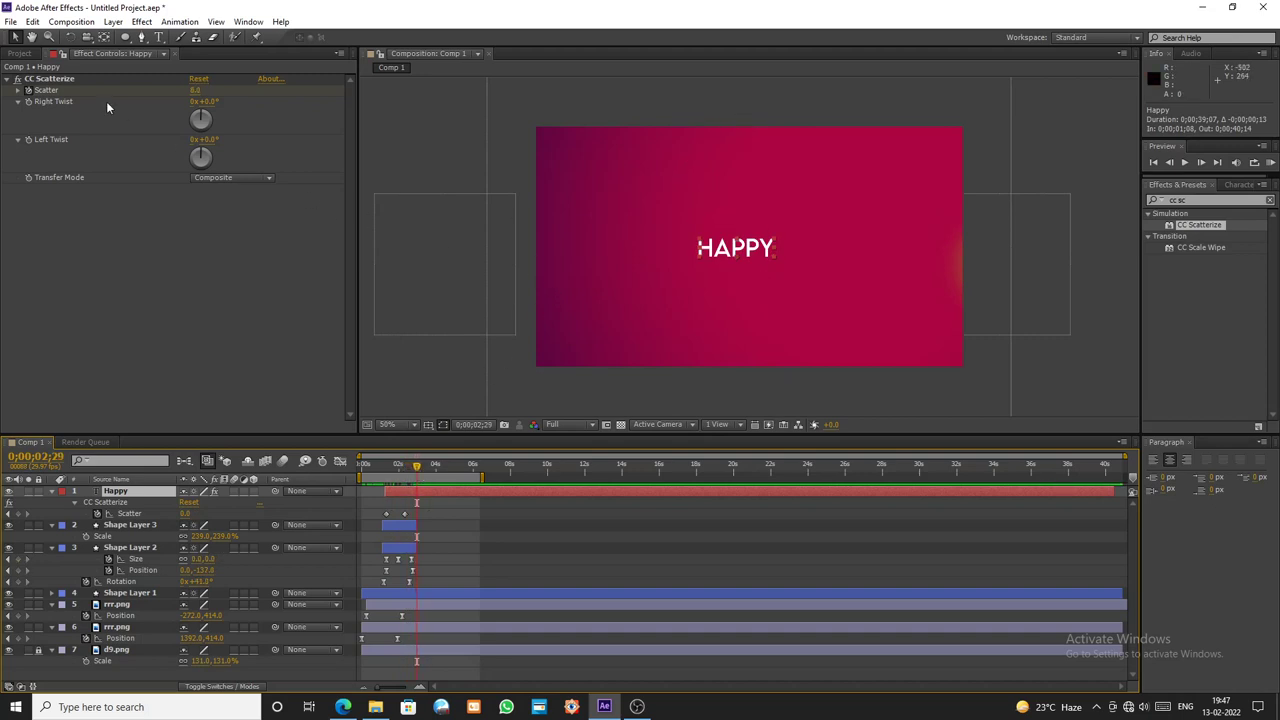
- Draw a circle about 424 px wide on a new shape layer, over the HAPPY text
click(19, 53)
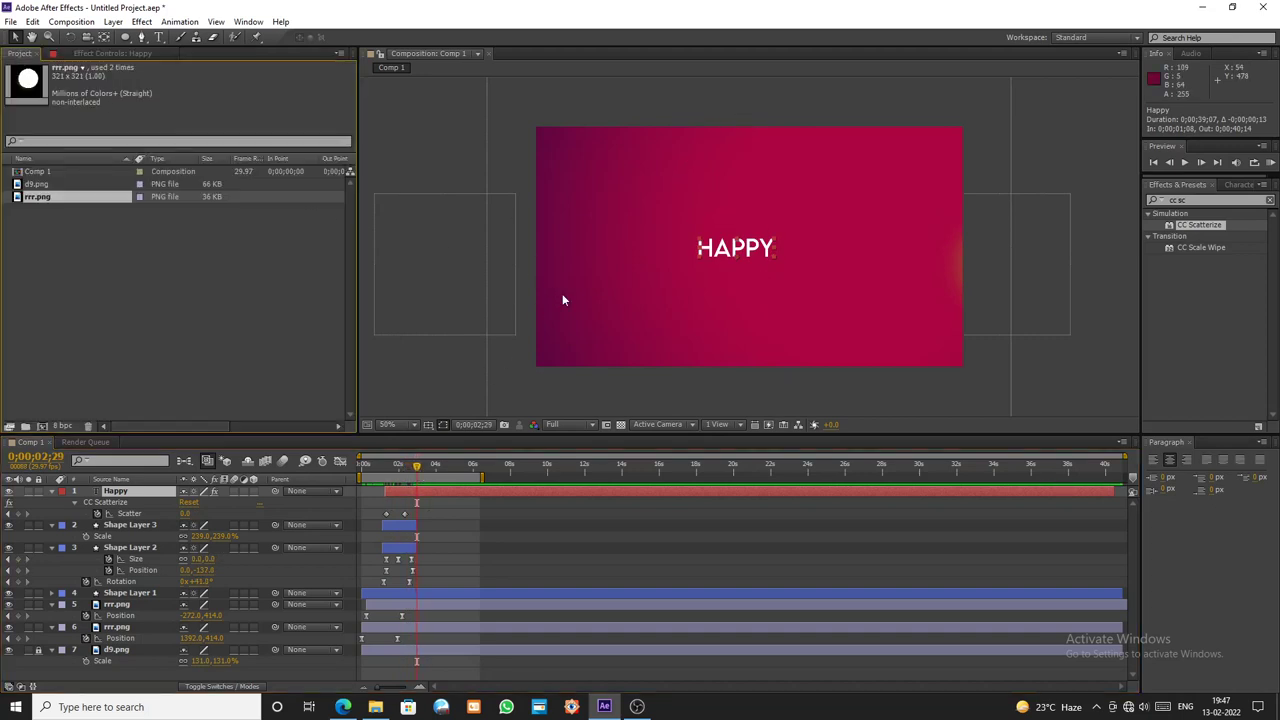
click(660, 390)
click(125, 37)
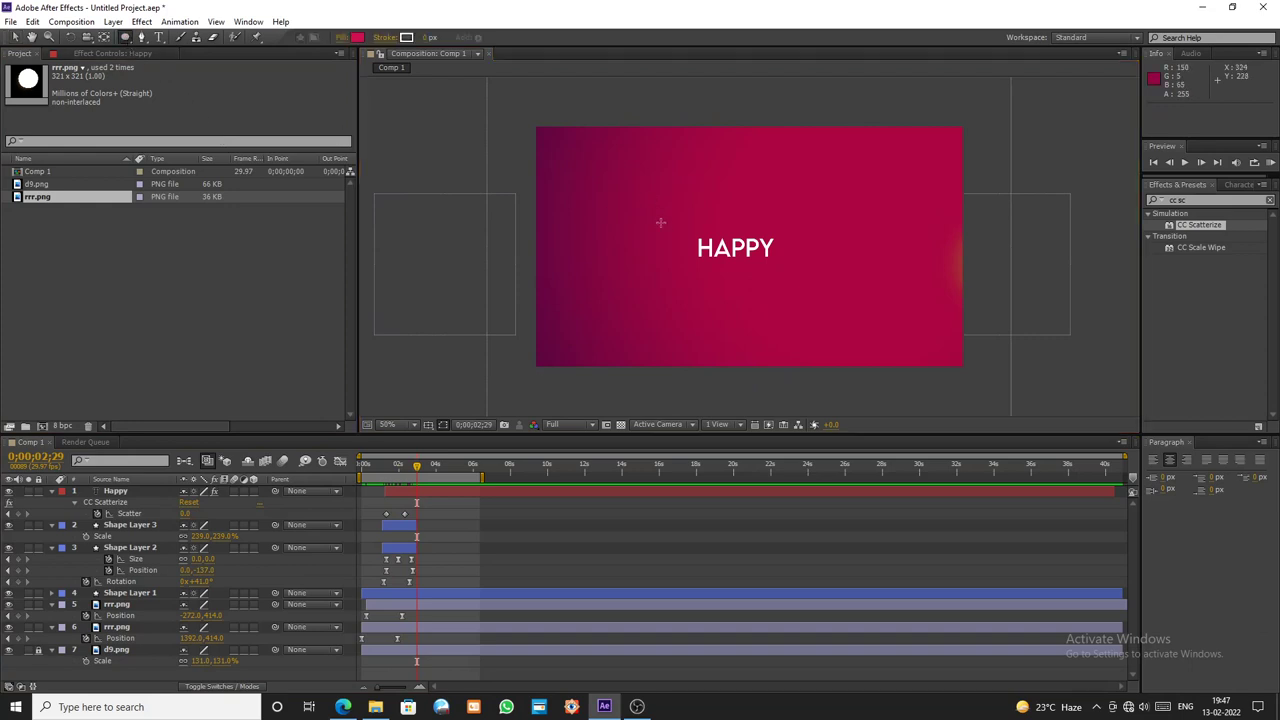
drag(643, 202, 785, 343)
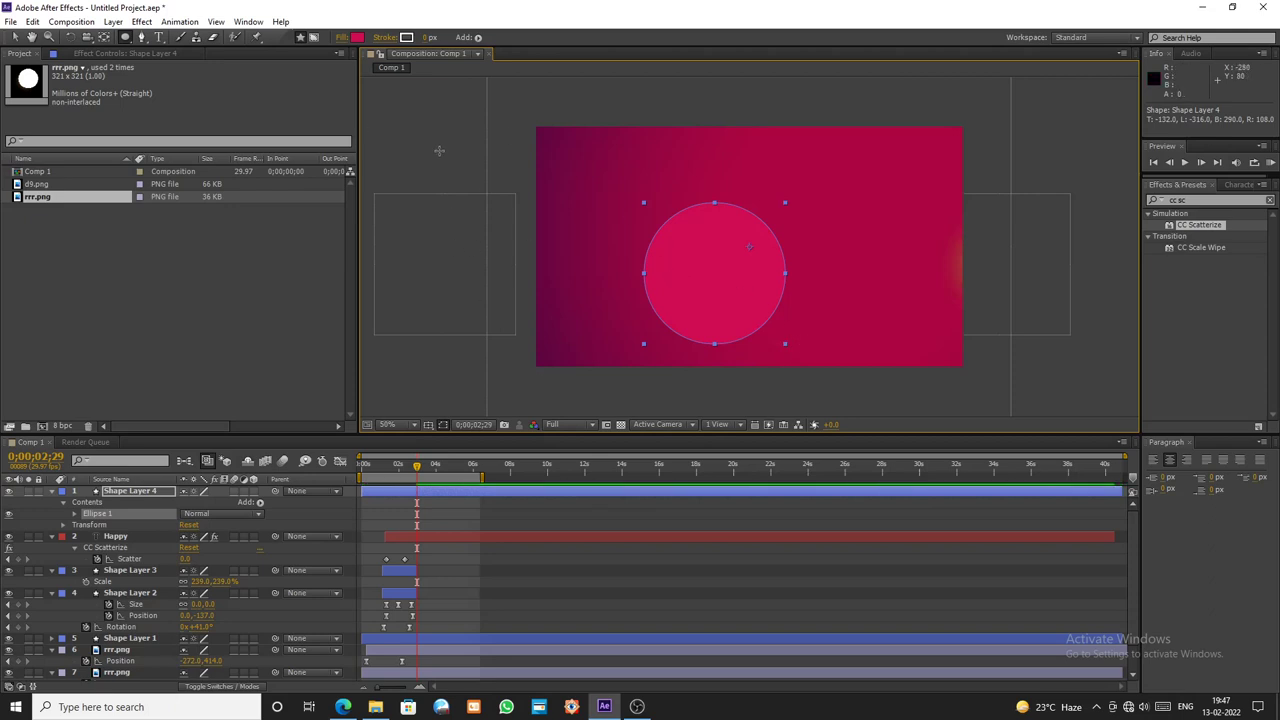
- Give the circle no fill and a 4 px white stroke, and center it around the HAPPY text
click(357, 37)
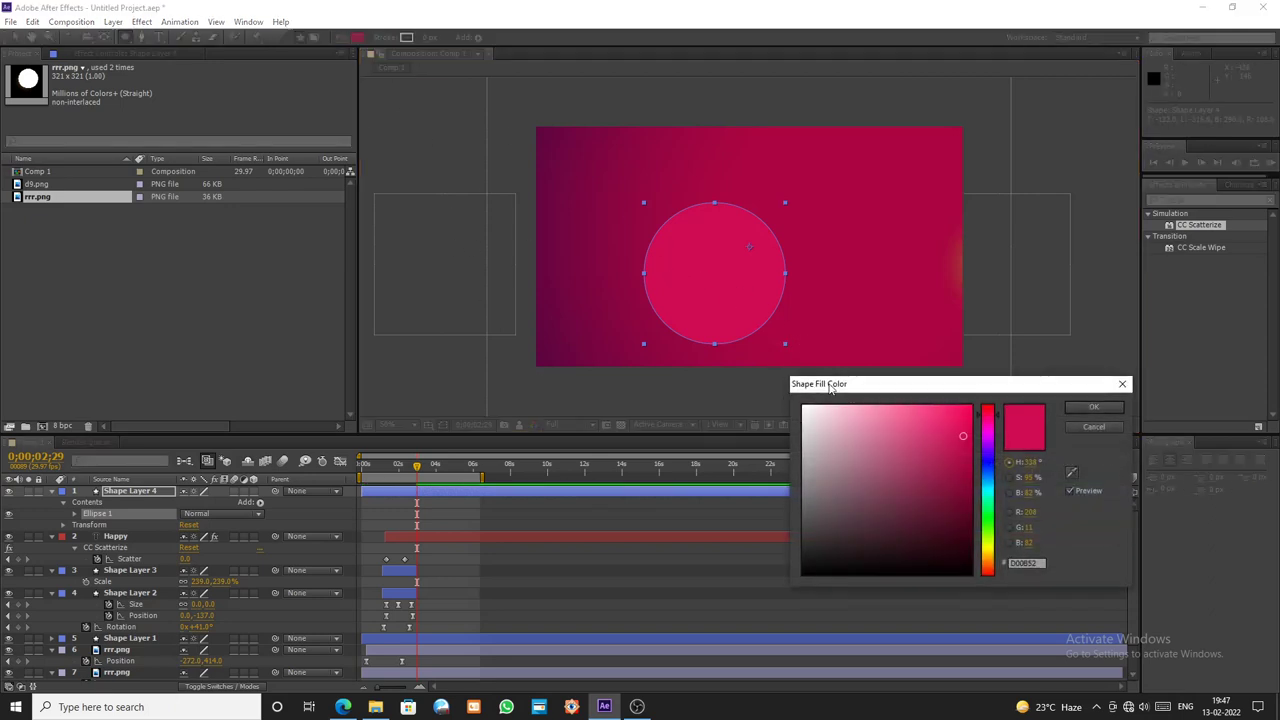
click(1080, 430)
click(344, 37)
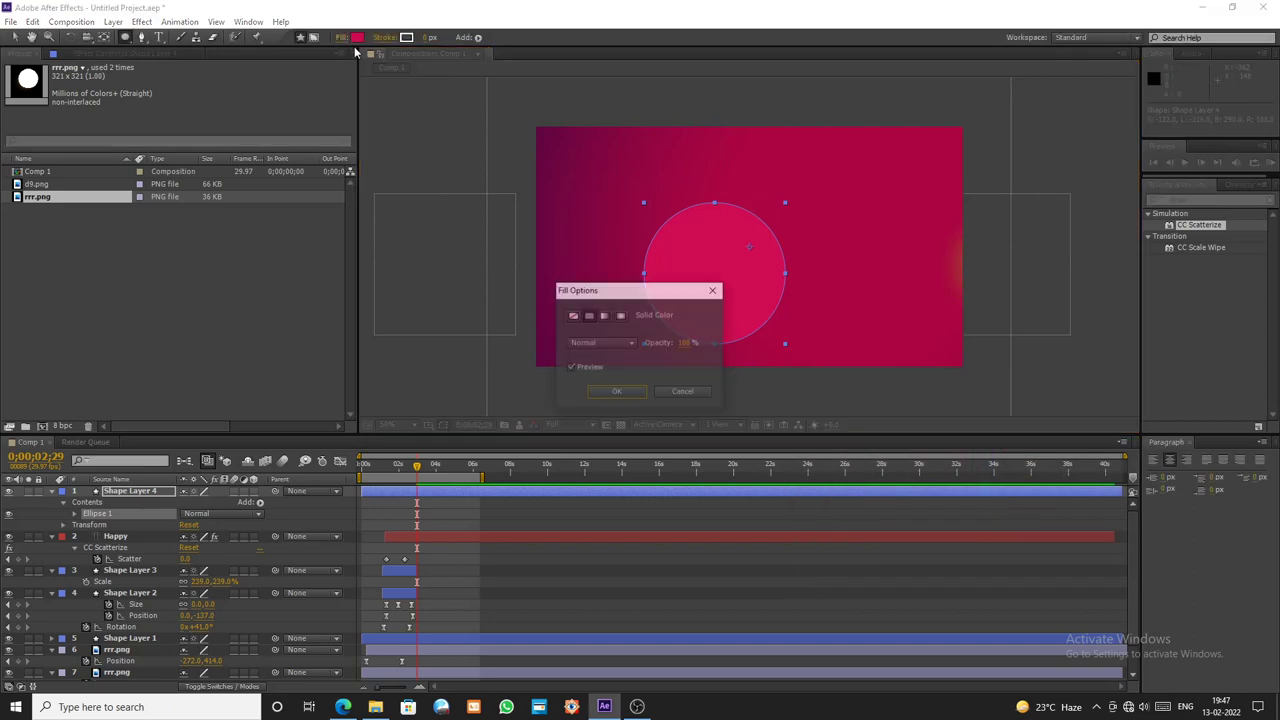
click(572, 315)
click(616, 391)
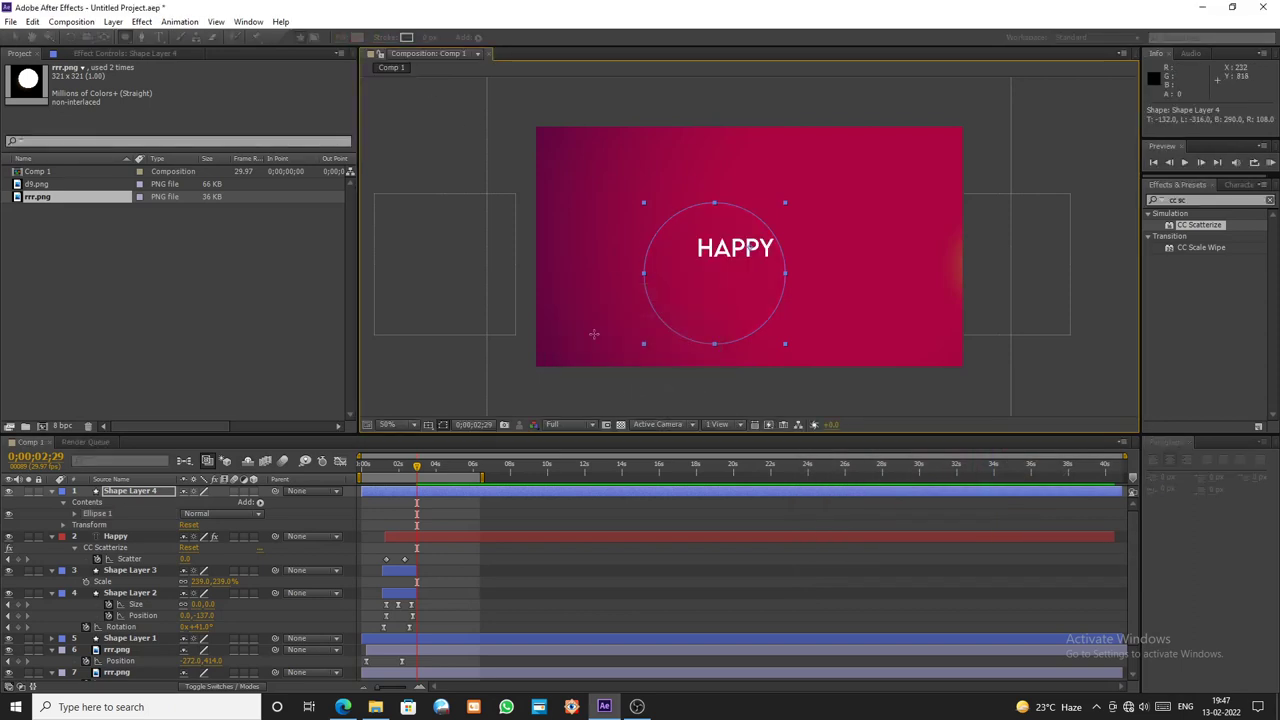
drag(424, 39, 428, 45)
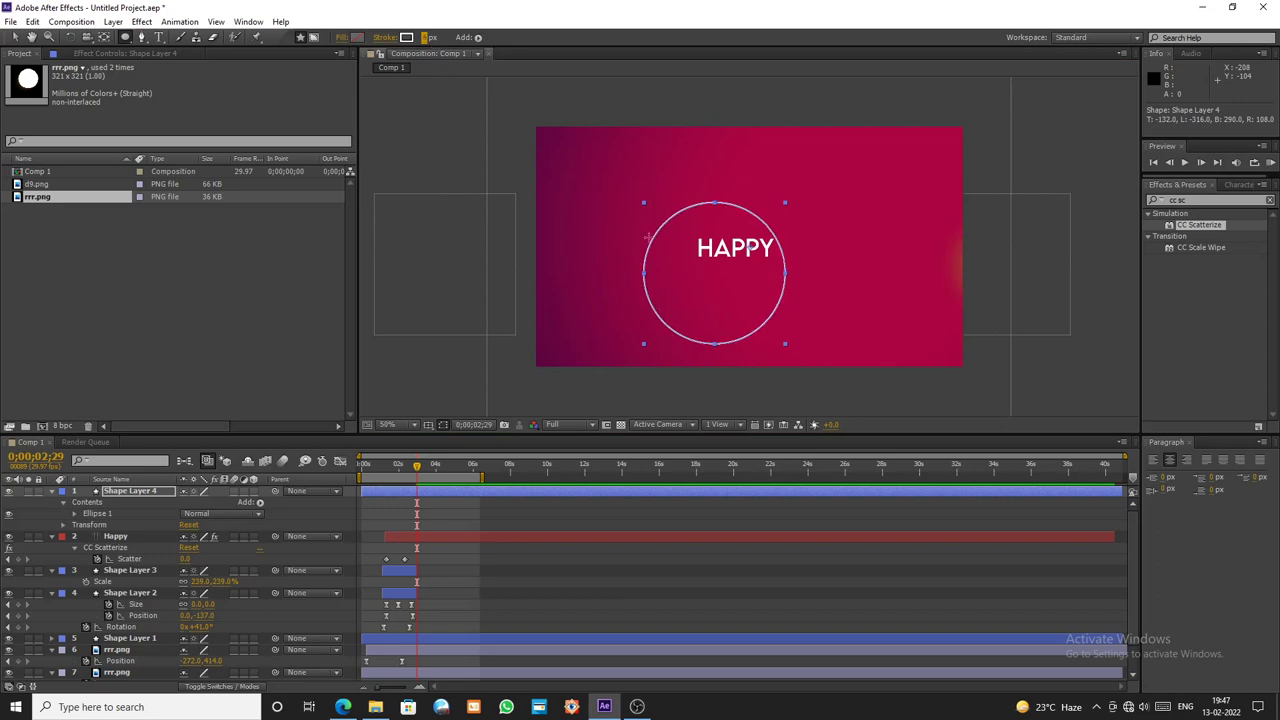
click(15, 37)
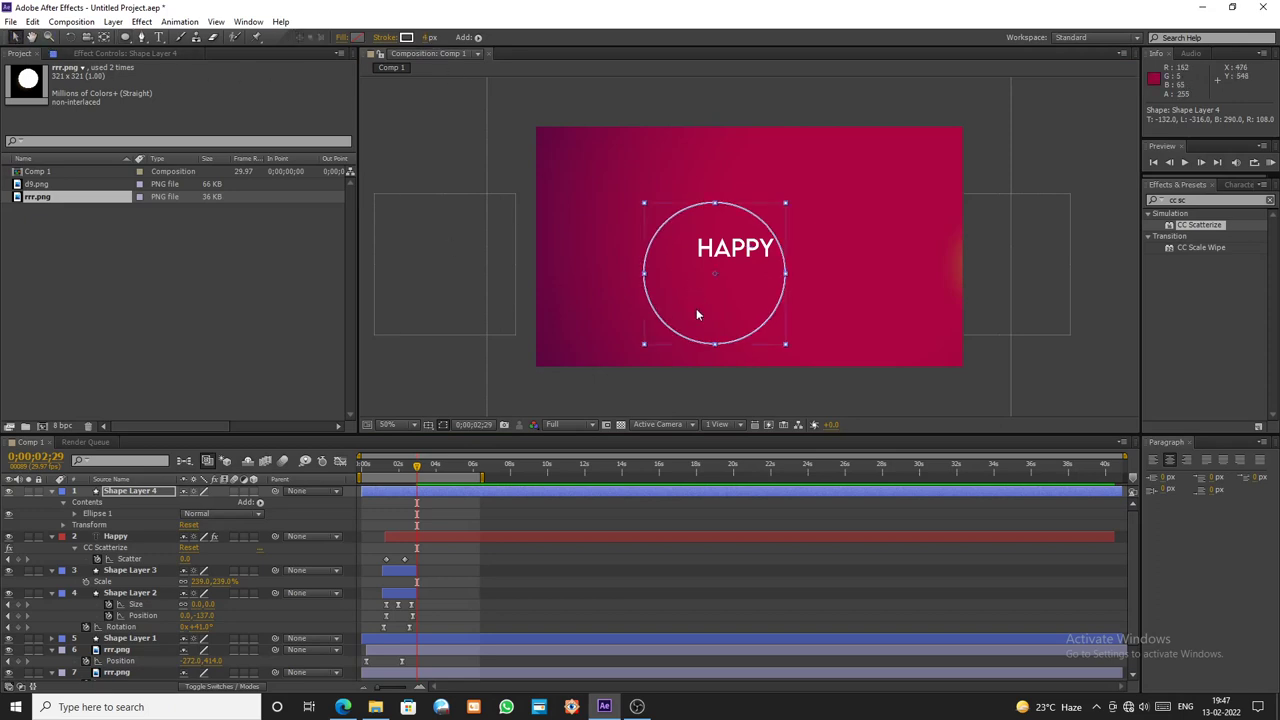
drag(700, 308, 737, 290)
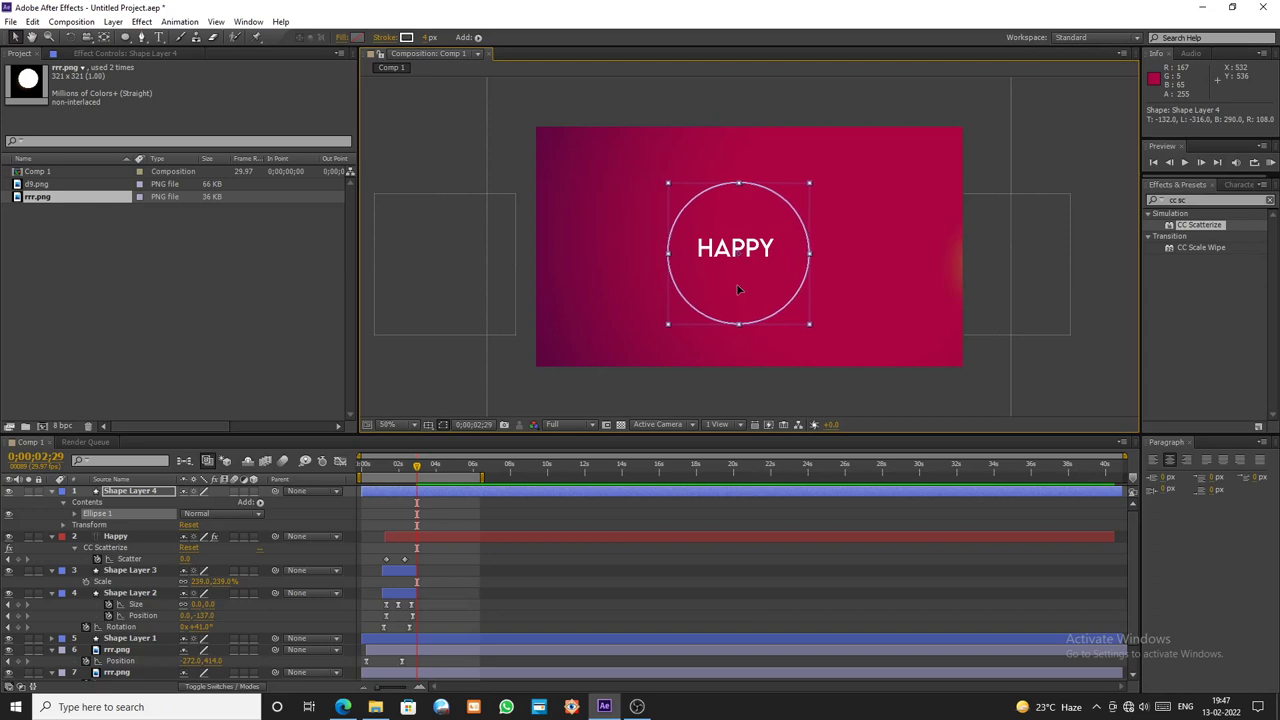
- Add Trim Paths to the circle around the HAPPY text and expand its properties
click(259, 504)
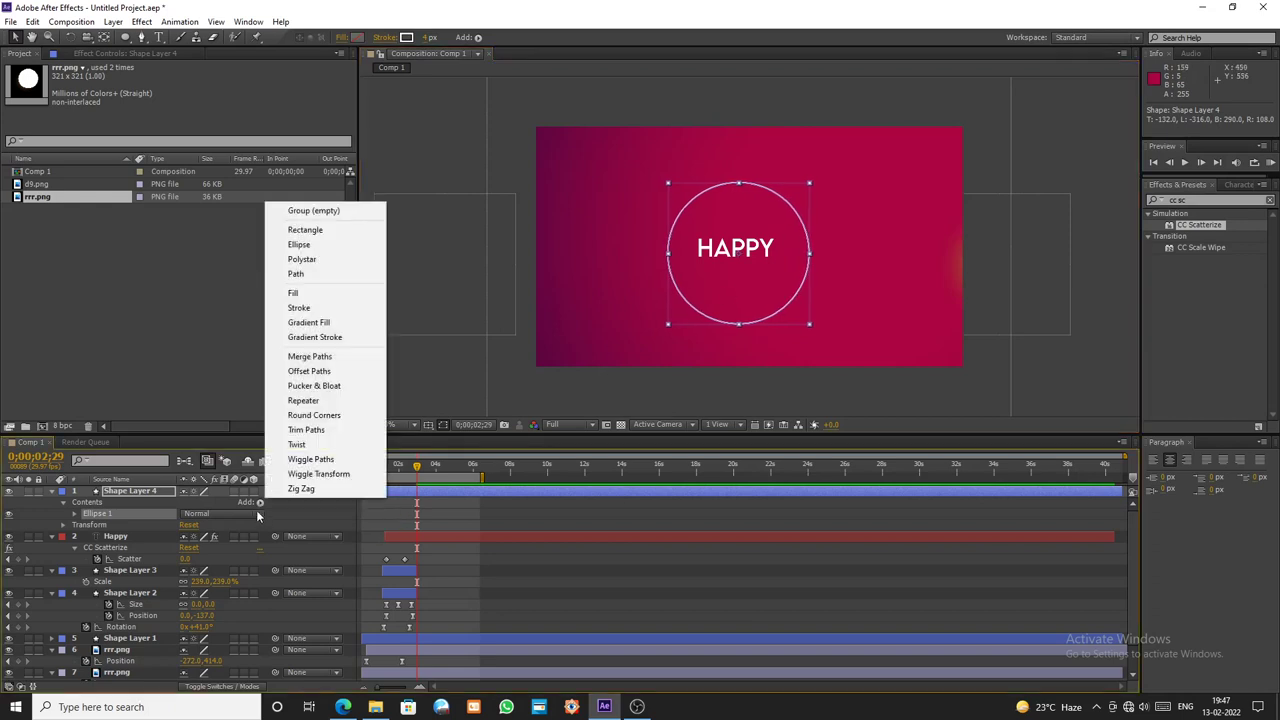
click(307, 430)
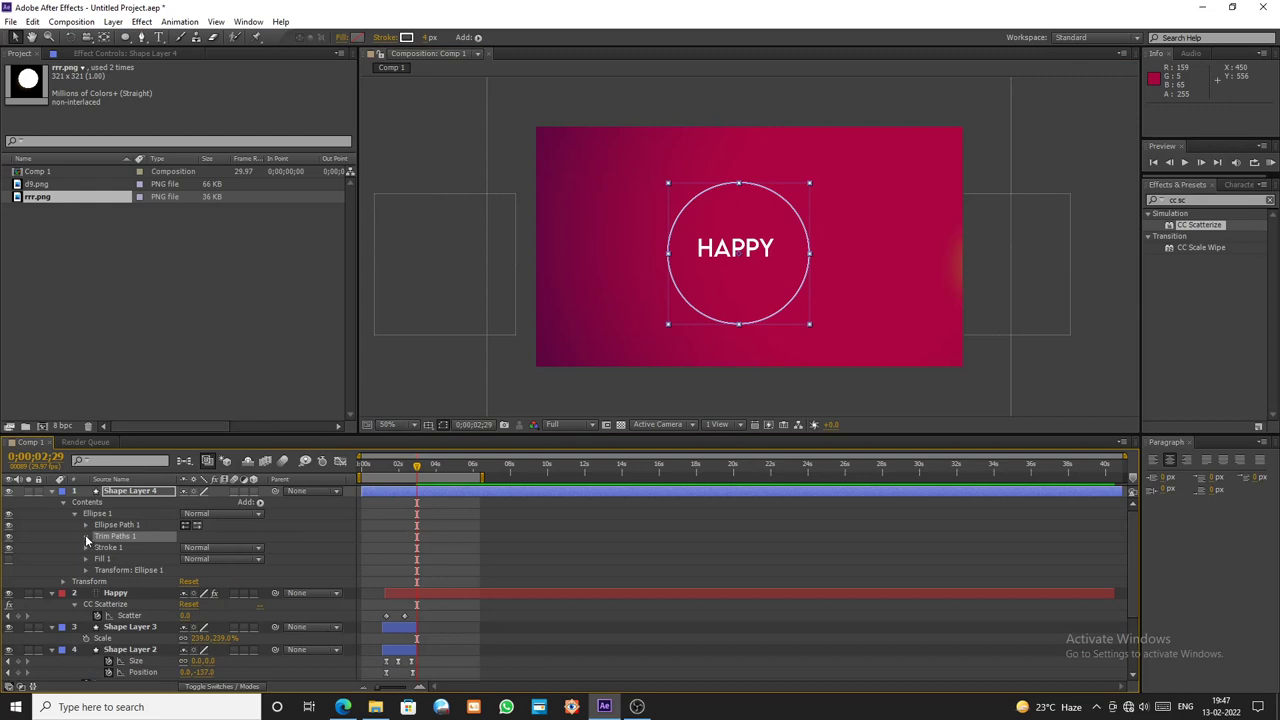
click(86, 536)
- Keyframe the circle's Trim Paths End from 0% at 0;00;02;29 to 100% at 0;00;04;11 and apply Easy Ease to both keyframes
drag(196, 560, 120, 560)
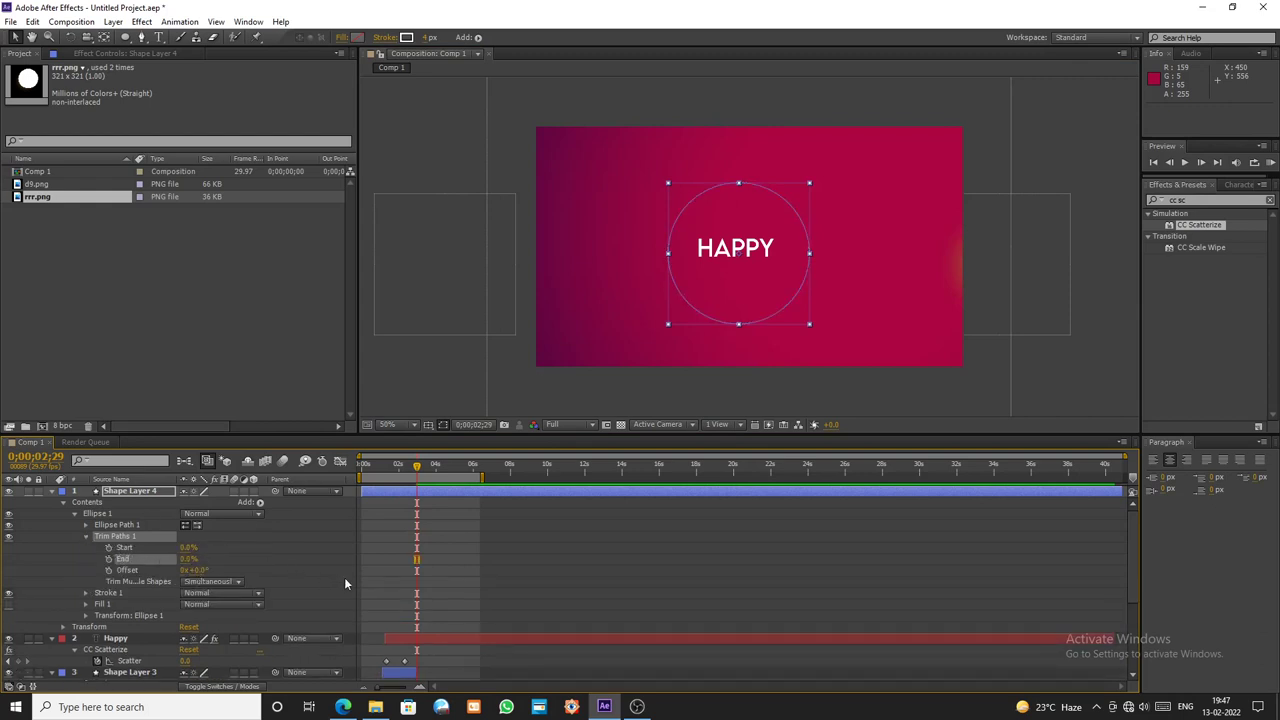
click(109, 560)
drag(417, 474, 443, 472)
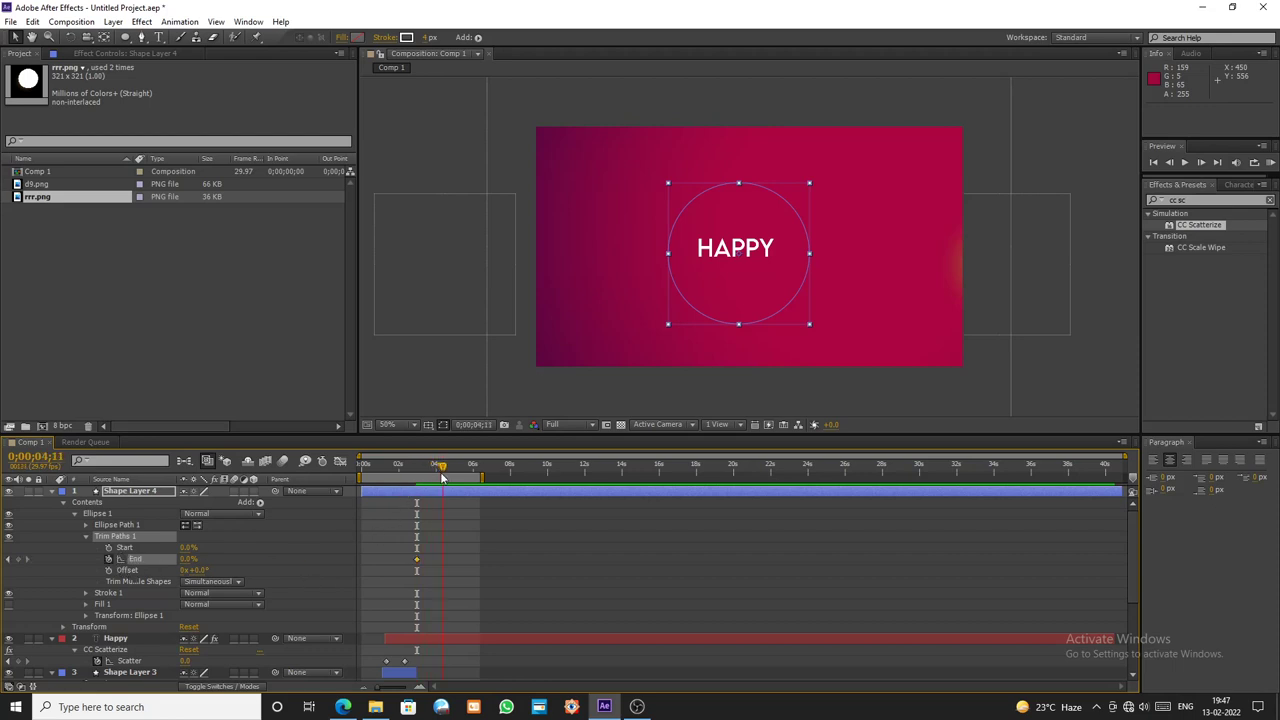
drag(188, 558, 255, 558)
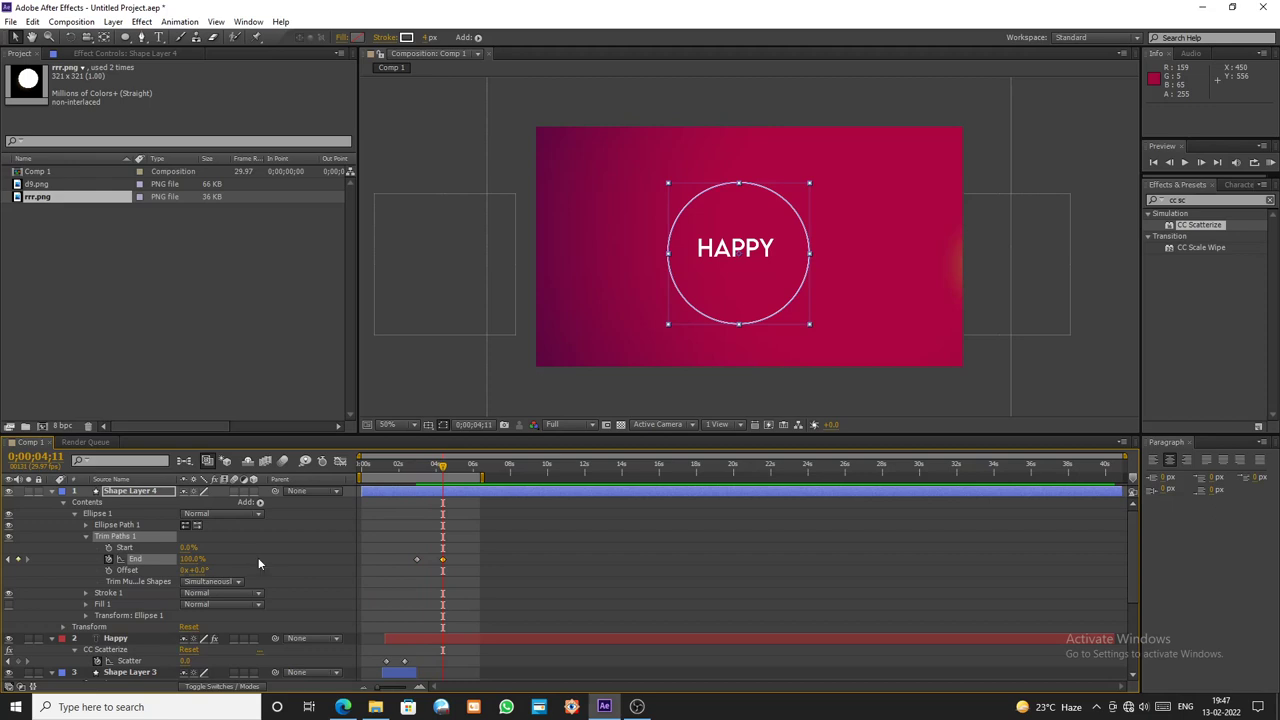
drag(453, 559, 407, 565)
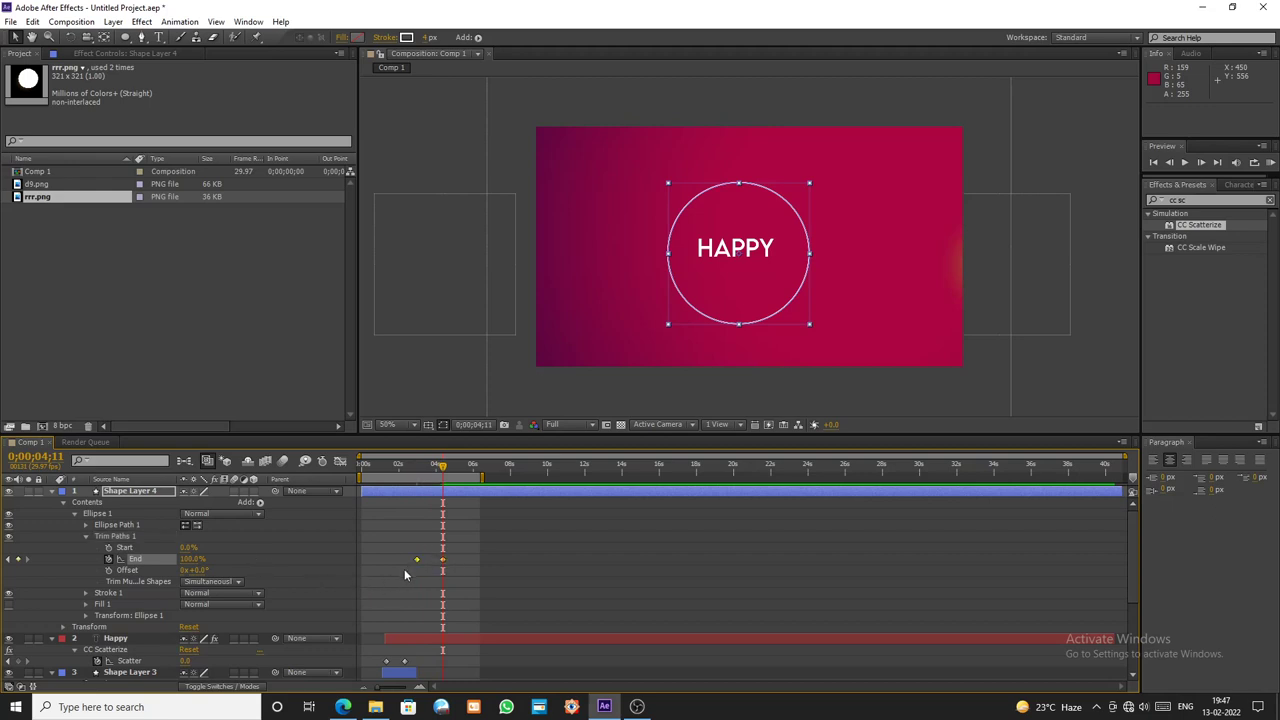
- Keyframe the circle's Trim Paths Start from 0%, midway between the End keyframes, to 100% at 0;00;04;24, with Easy Ease
mouse_move(445, 467)
mouse_down()
mouse_move(428, 501)
mouse_move(444, 487)
mouse_move(451, 500)
mouse_up()
click(108, 547)
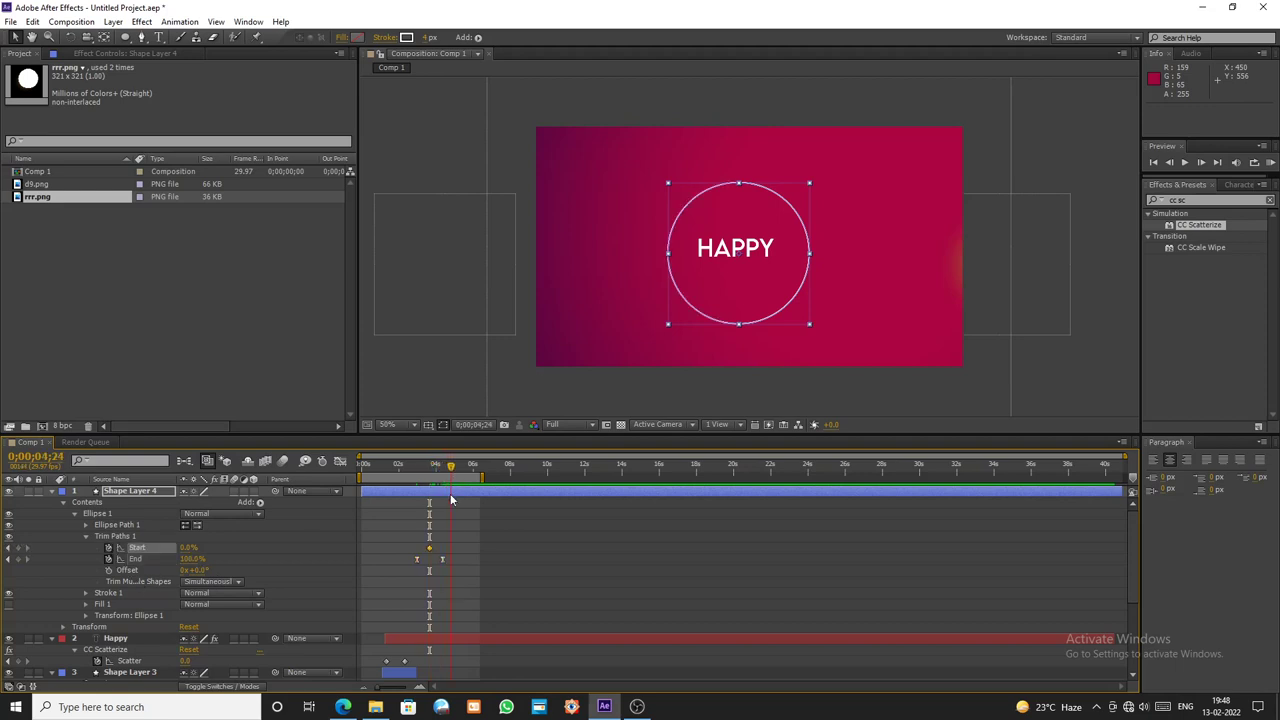
drag(188, 548, 261, 553)
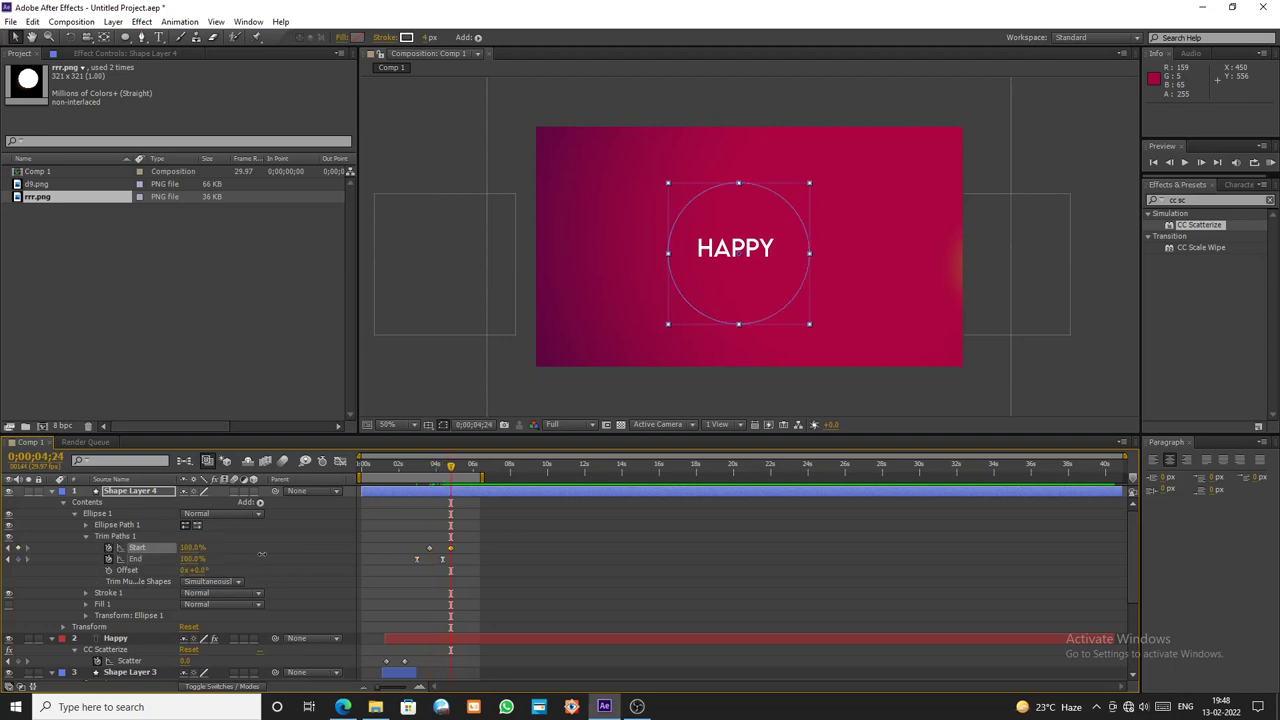
click(429, 548)
- Trim the circle layer's start to just before its first End keyframe and shift the layer earlier to start at 0;00;00;21
drag(363, 491, 402, 536)
mouse_move(466, 490)
mouse_down()
mouse_move(423, 470)
mouse_move(390, 487)
mouse_move(400, 470)
mouse_move(432, 493)
mouse_move(386, 466)
mouse_up()
click(414, 393)
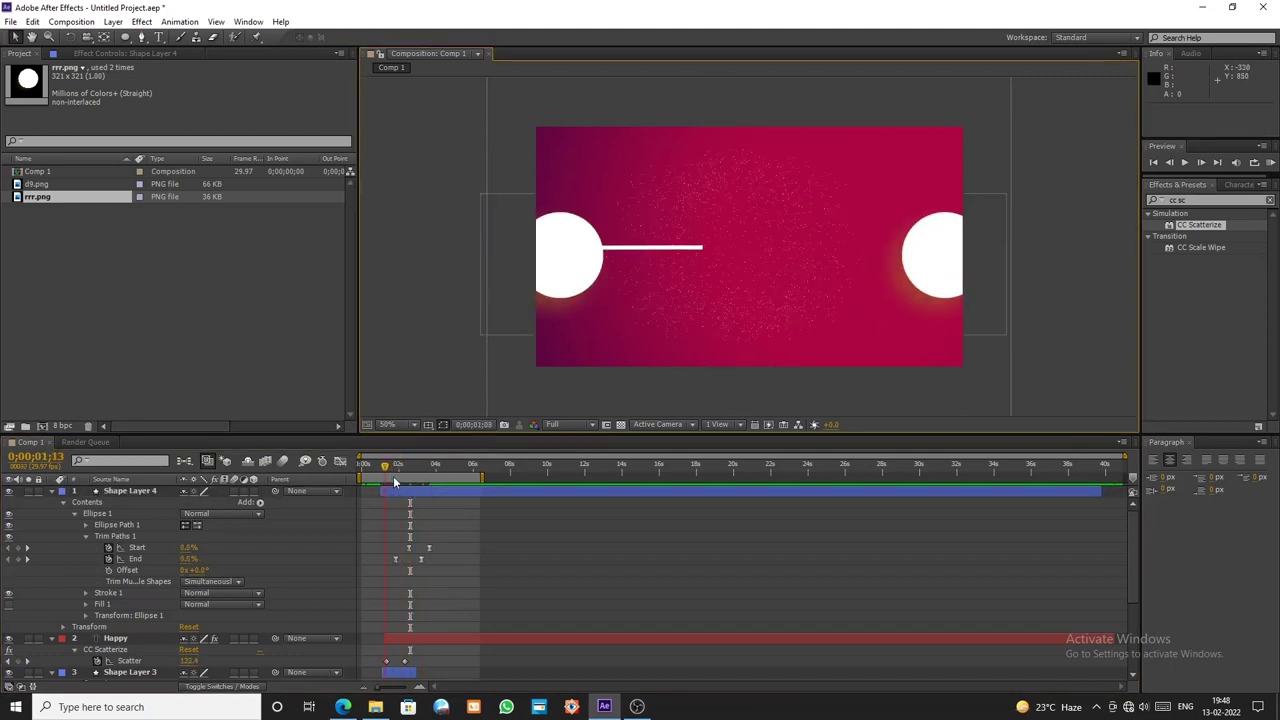
key(space)
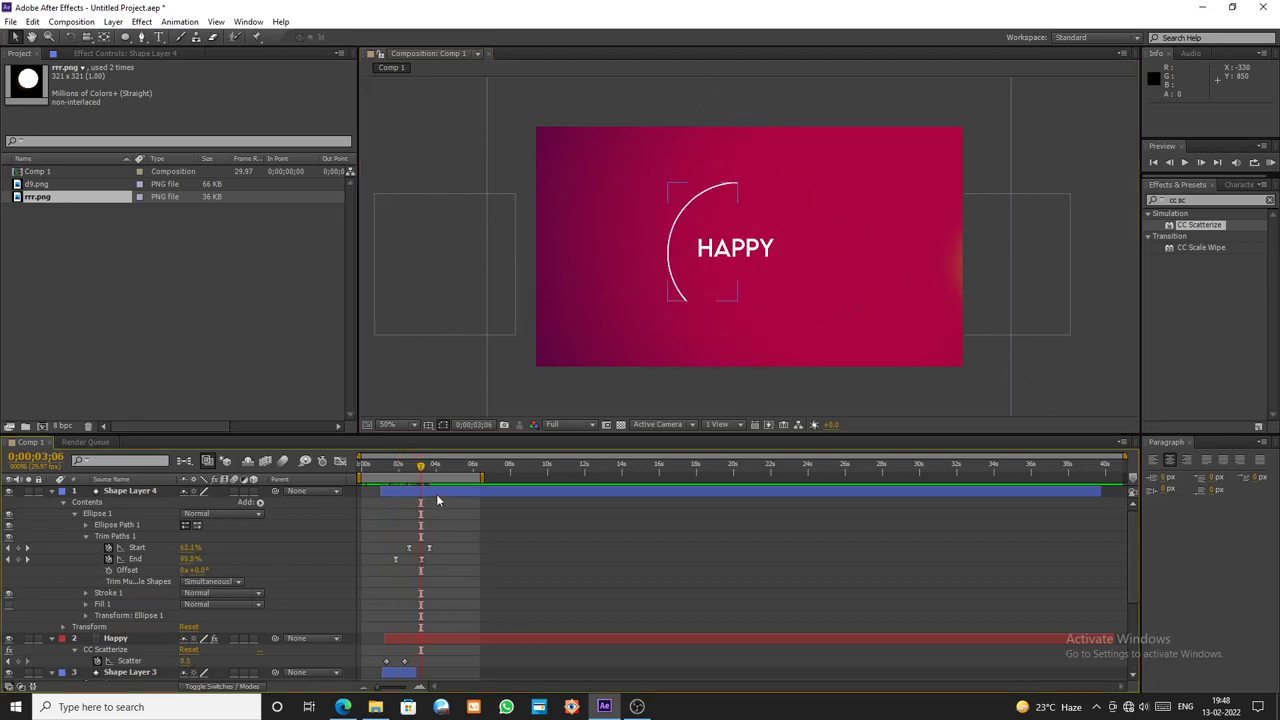
mouse_move(436, 494)
mouse_down()
mouse_move(381, 472)
mouse_move(368, 480)
mouse_move(428, 471)
mouse_up()
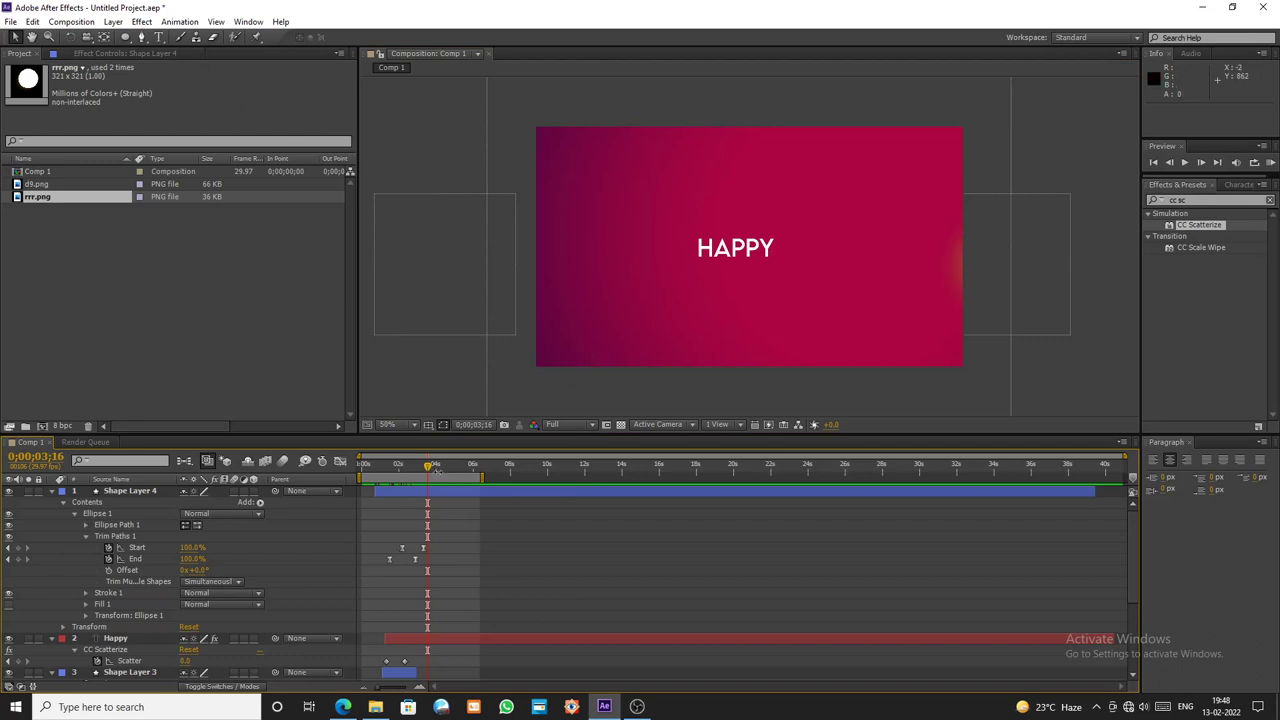
- At 0;00;02;11, draw an open wavy Pen curve on a new shape layer, from the composition's upper right to below the left of HAPPY
drag(427, 470, 405, 490)
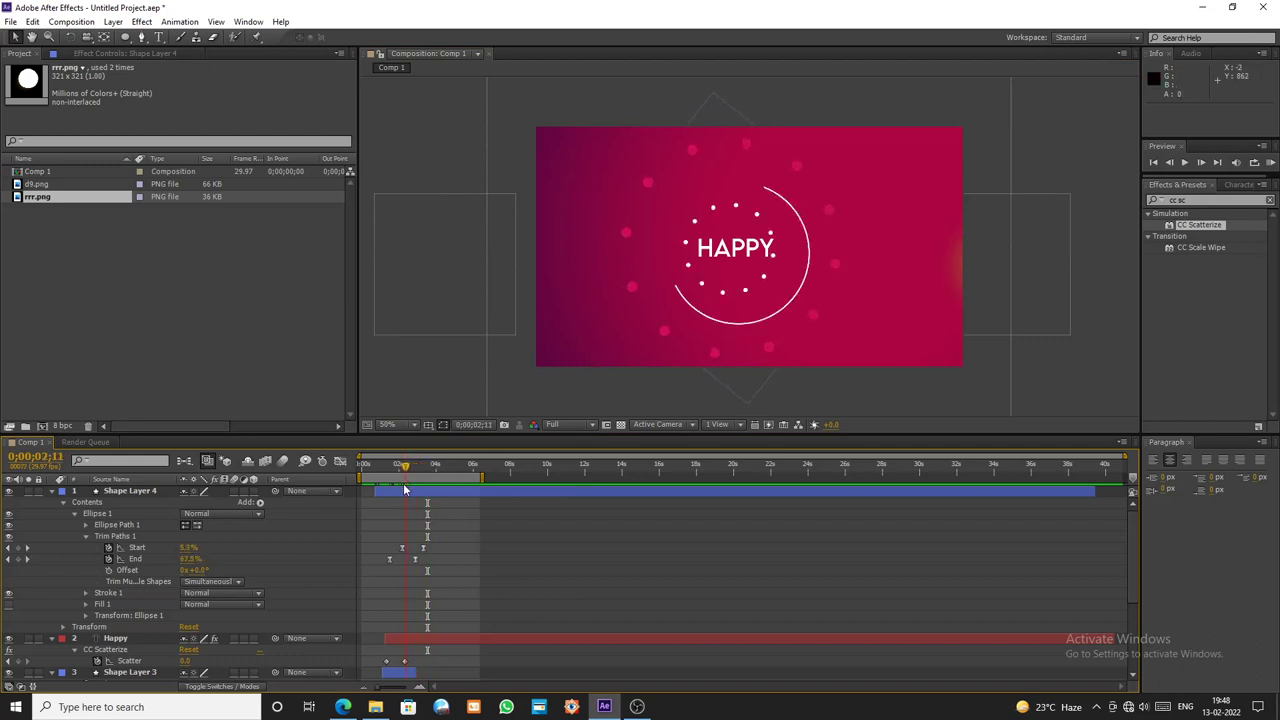
click(142, 37)
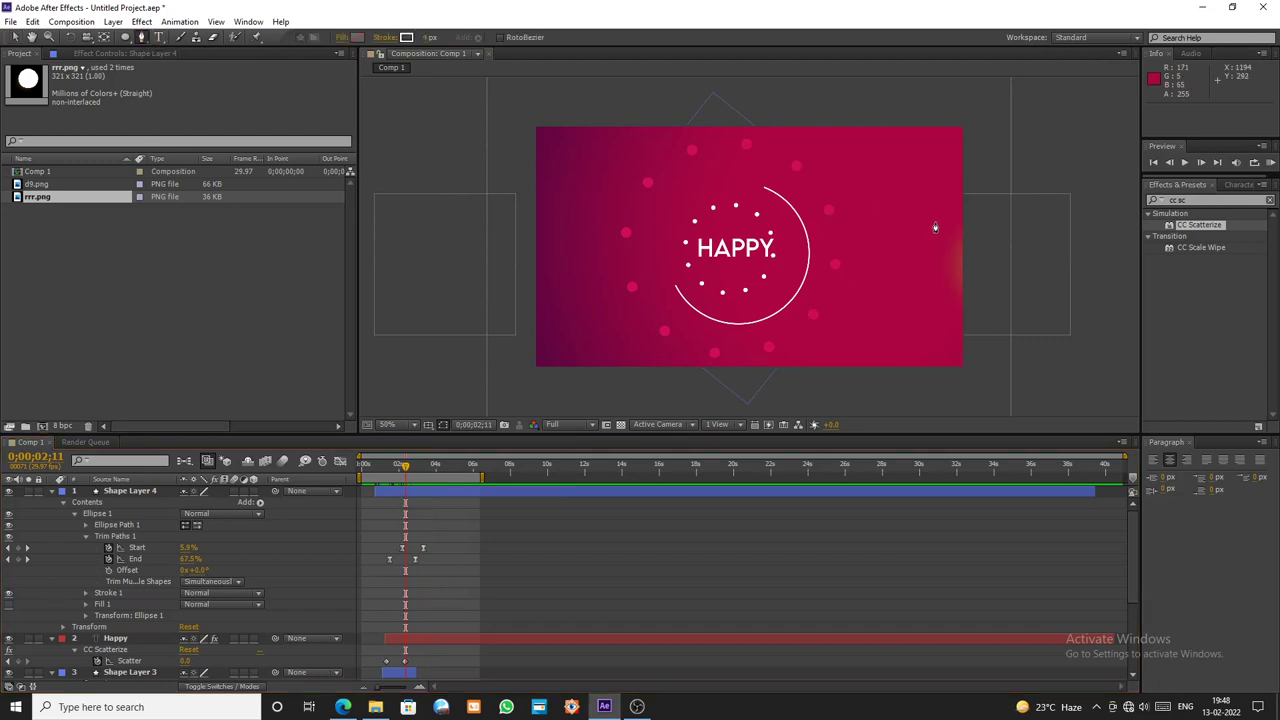
click(960, 151)
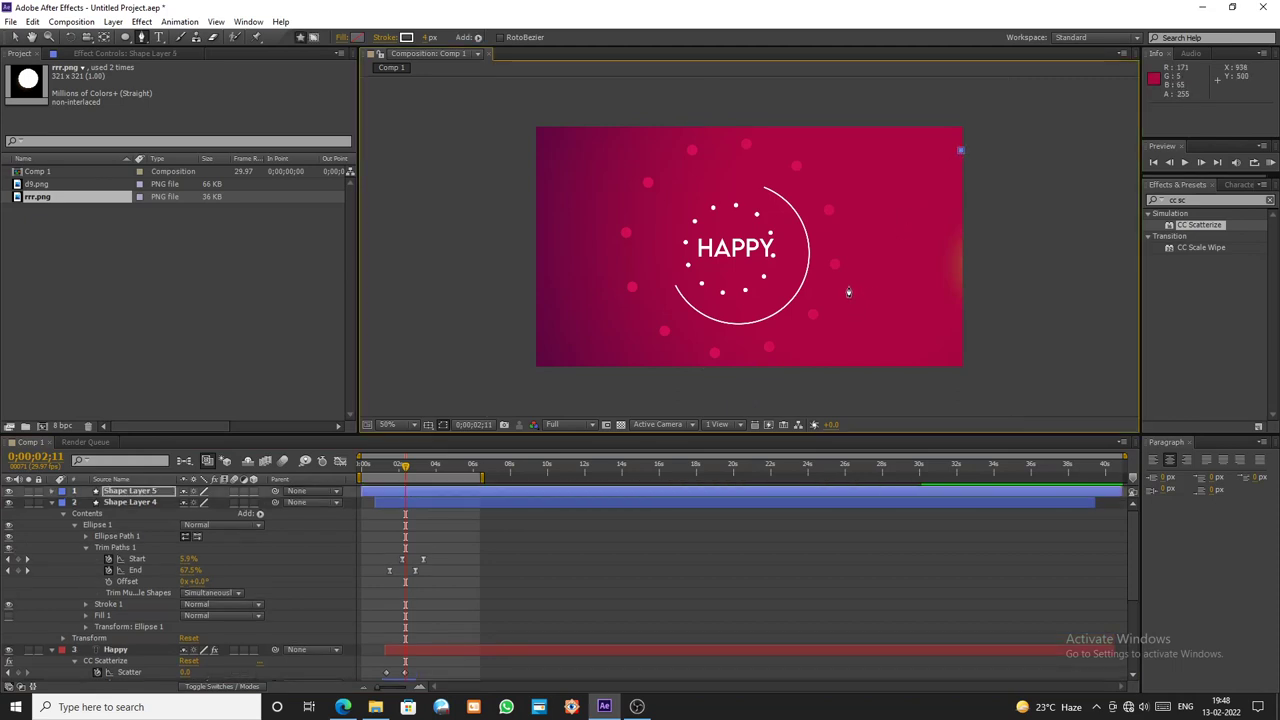
drag(859, 287, 767, 272)
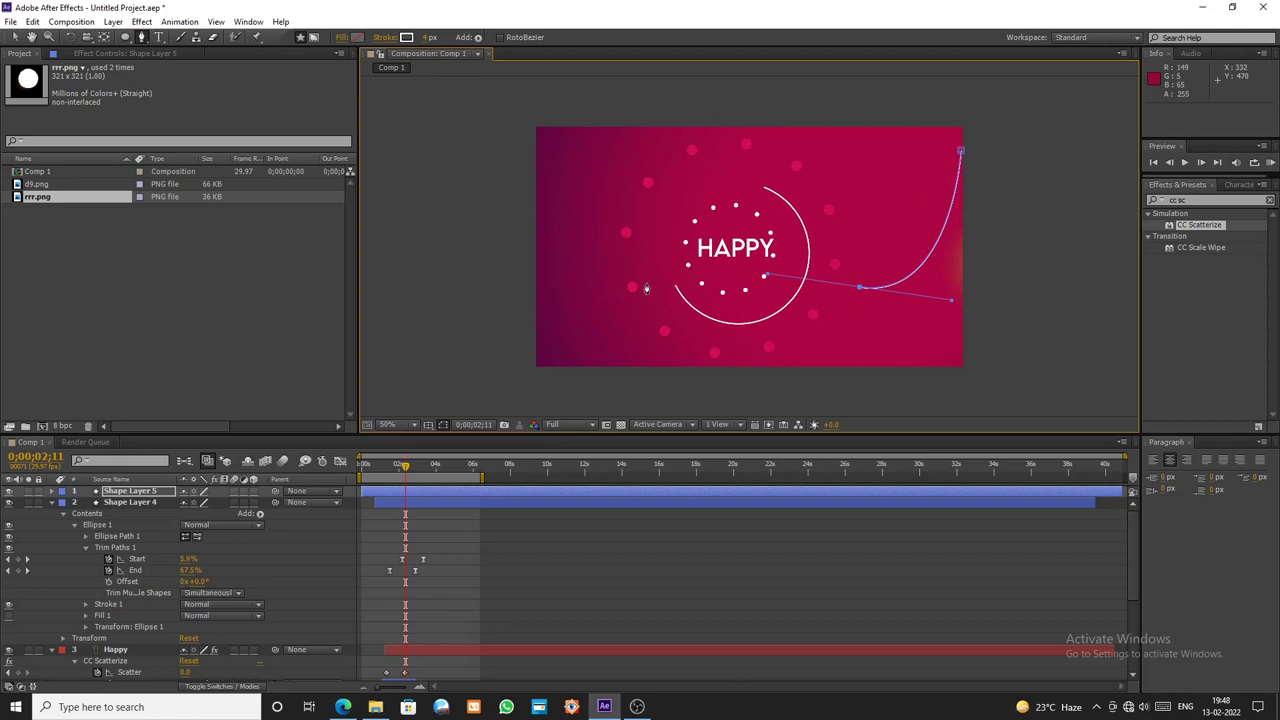
drag(645, 286, 572, 326)
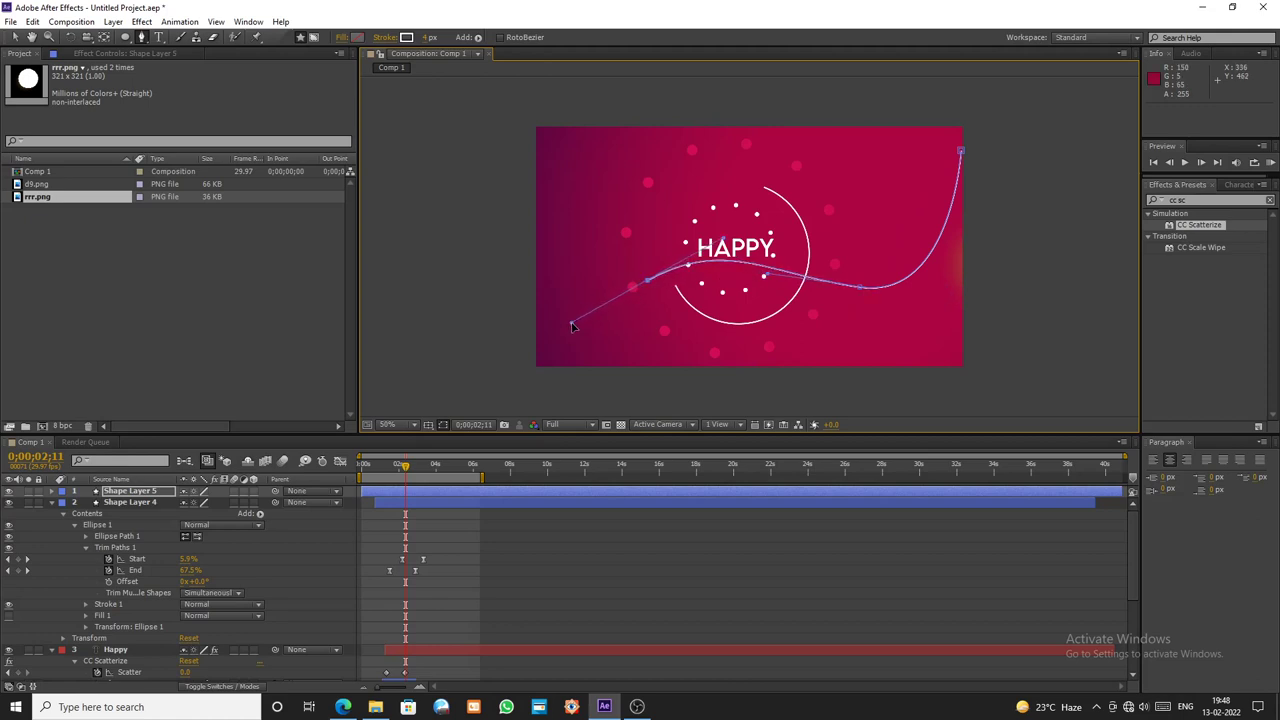
click(15, 37)
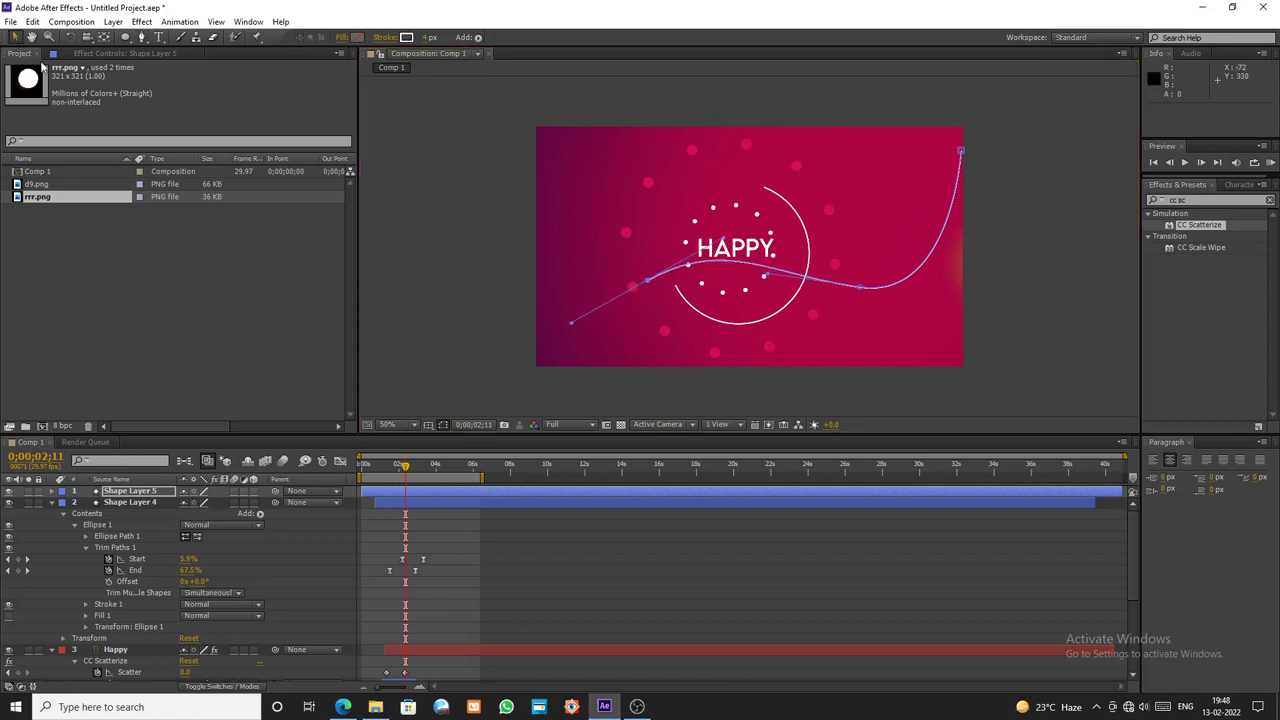
- Add Trim Paths to the wavy curve's shape layer and expand its properties
click(62, 492)
click(259, 503)
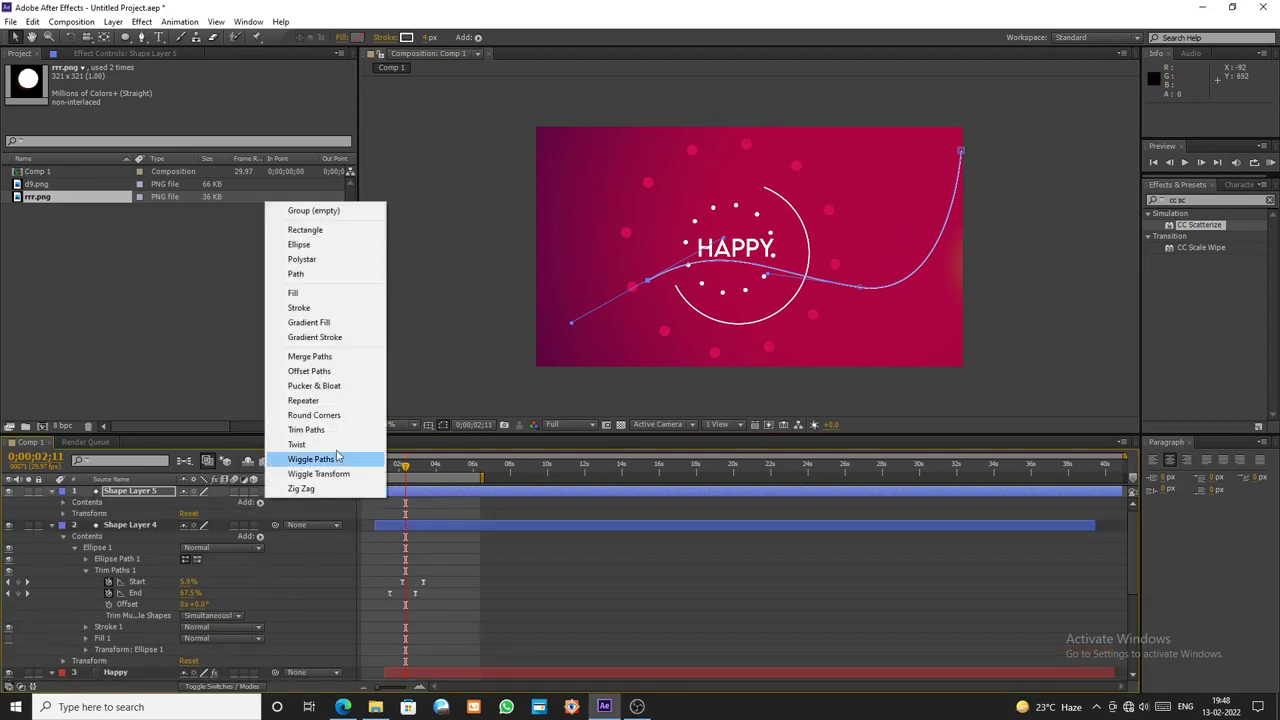
click(320, 430)
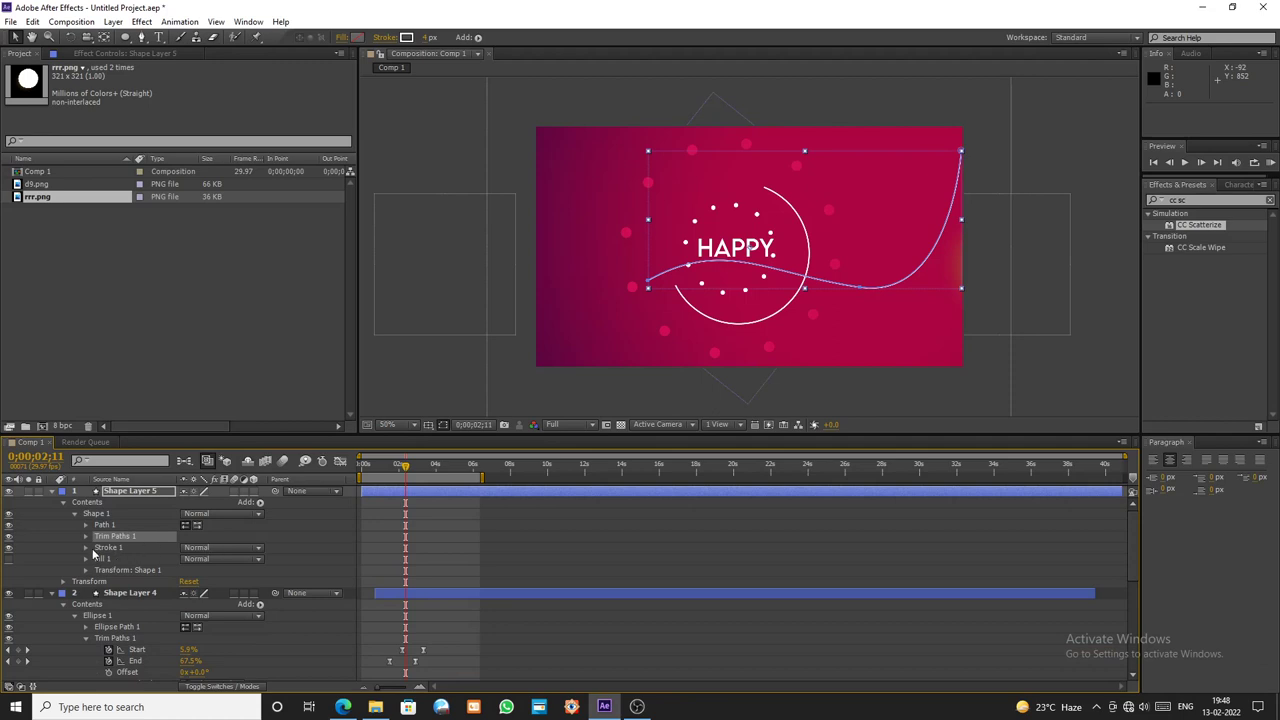
click(85, 536)
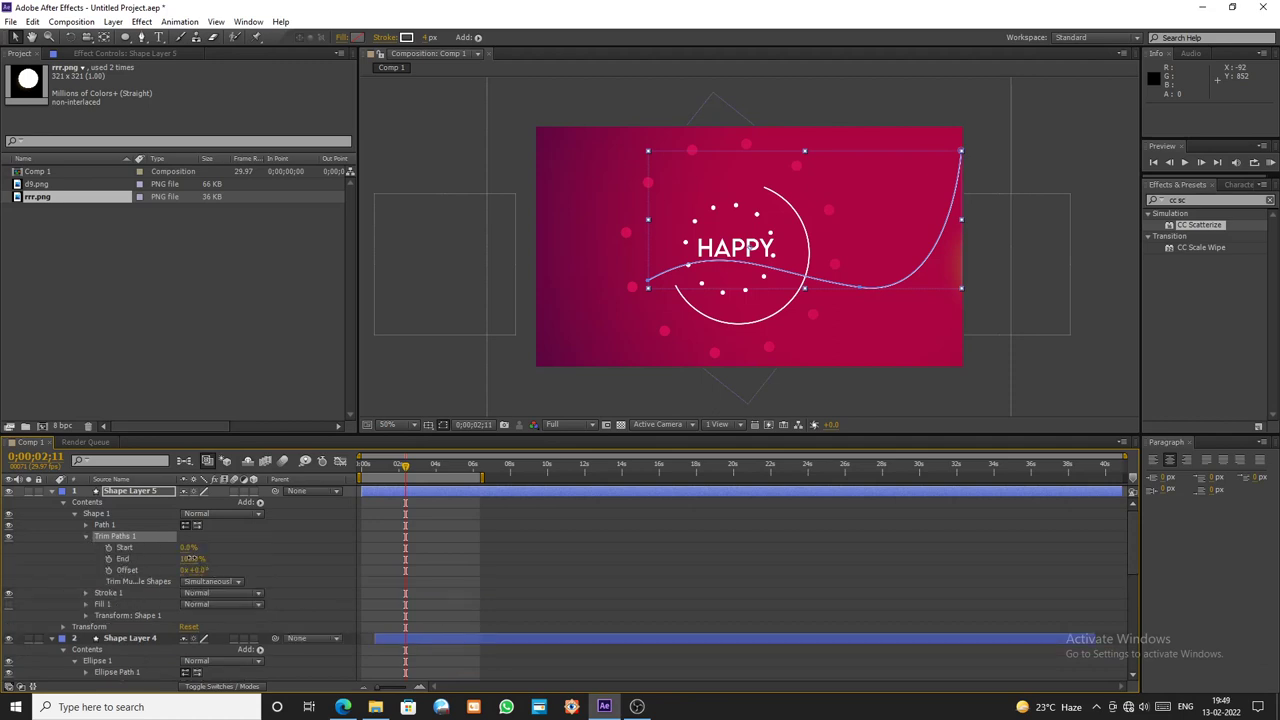
- Keyframe the curve's End from 0% at 0;00;02;11 to 100% at 0;00;03;20, ease both keyframes and shift them to start at 0;00;01;26
drag(190, 559, 124, 559)
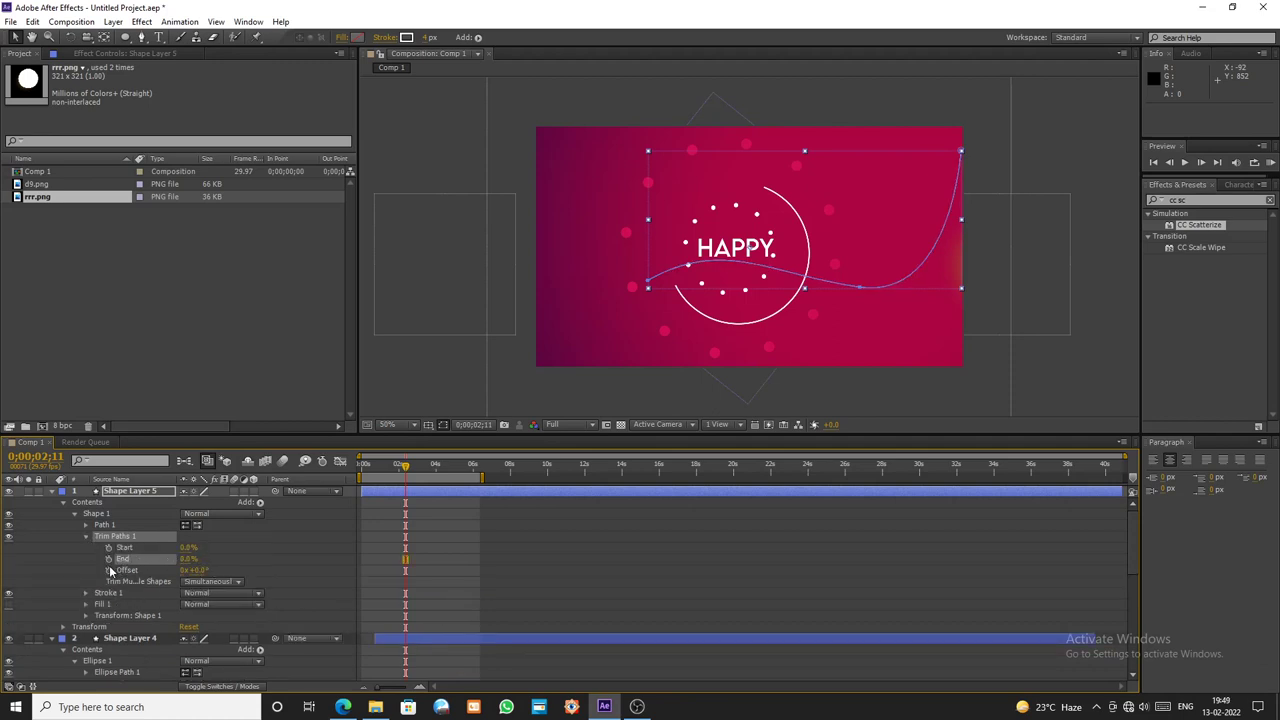
click(109, 559)
drag(407, 470, 430, 468)
drag(188, 559, 251, 557)
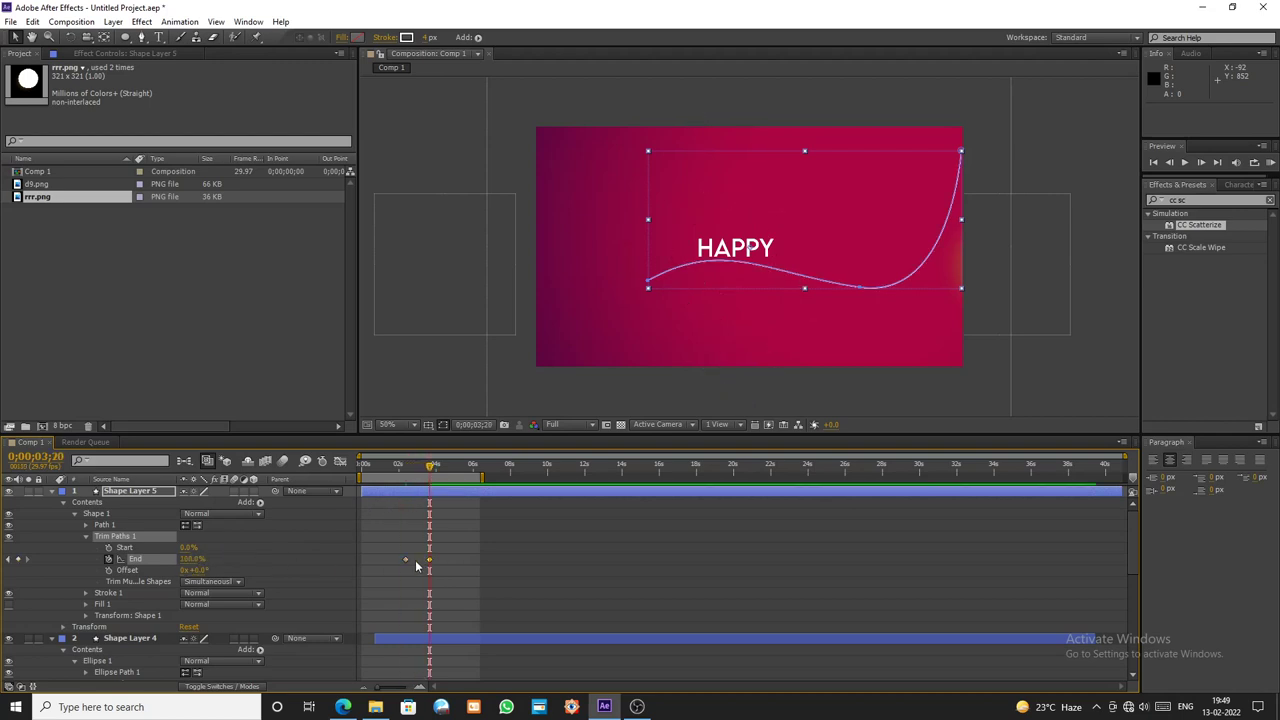
drag(416, 560, 397, 562)
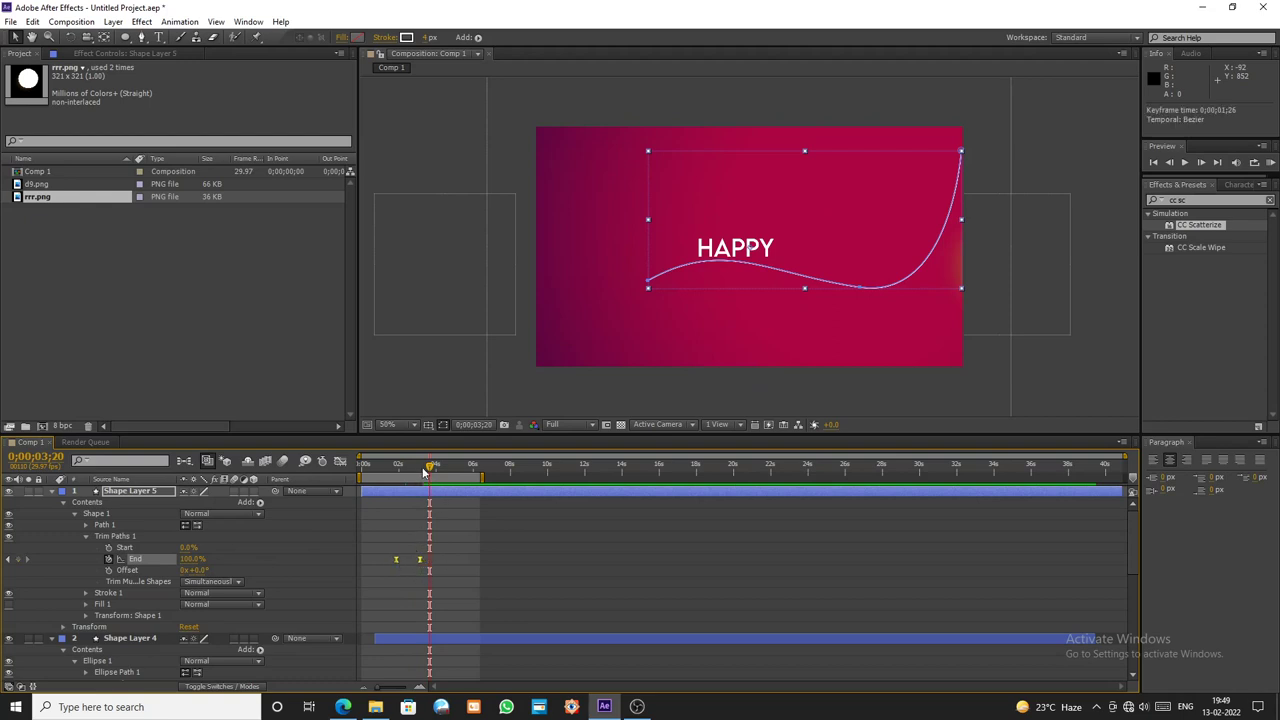
- Keyframe the curve's Trim Paths Start from 0% to 100% at 0;00;03;24 with Easy Ease, and preview the animation
drag(432, 470, 433, 501)
click(108, 547)
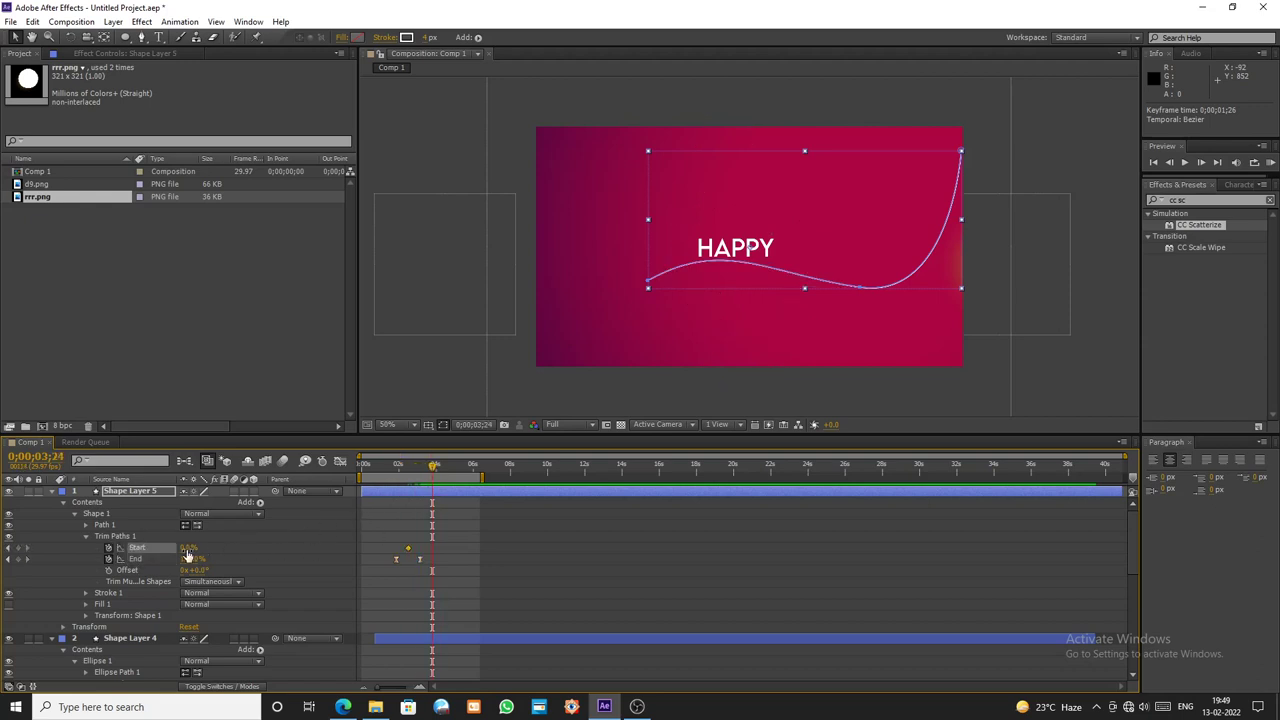
mouse_move(187, 548)
mouse_down()
mouse_move(428, 549)
mouse_move(398, 546)
mouse_up()
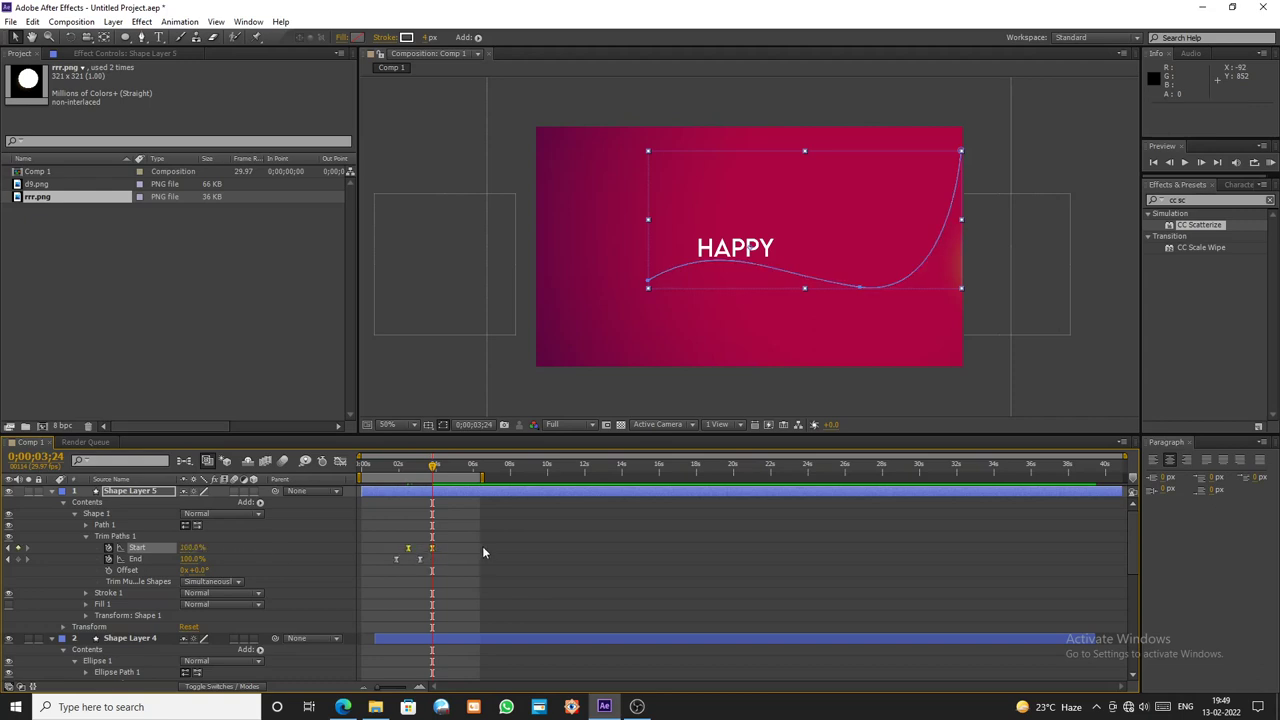
mouse_move(434, 472)
mouse_down()
mouse_move(400, 487)
mouse_move(418, 485)
mouse_up()
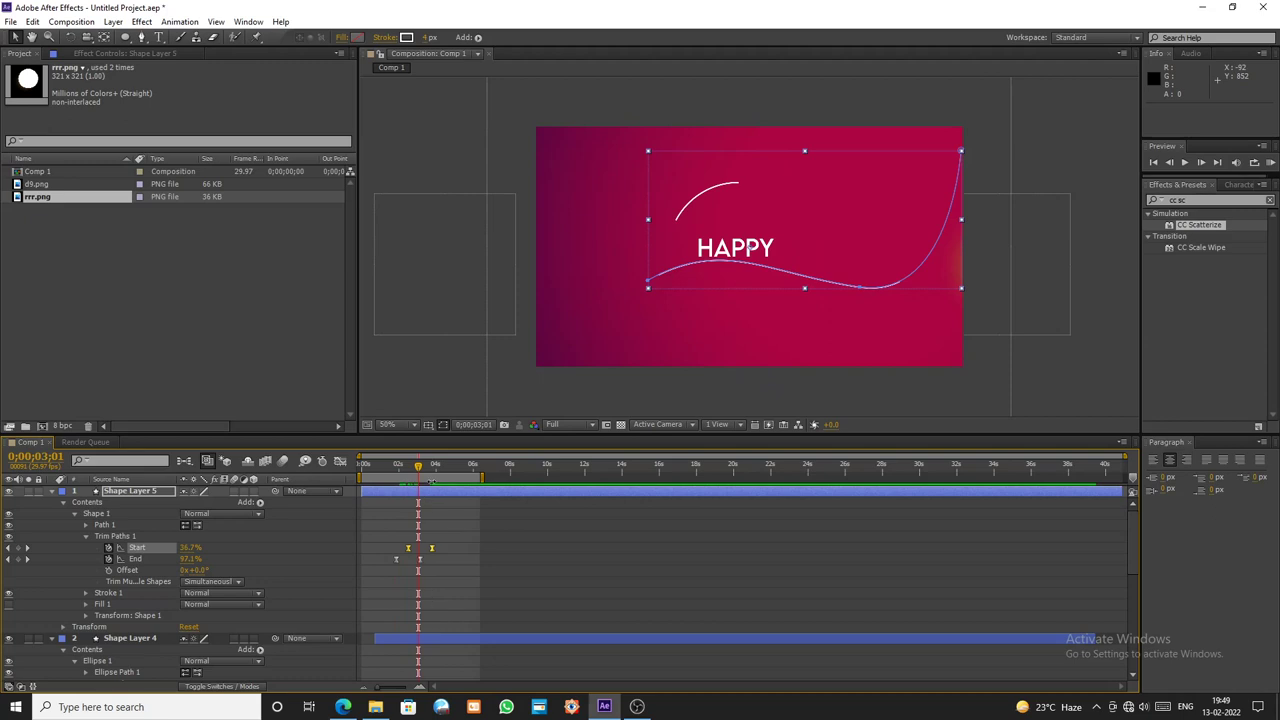
key(KP_0)
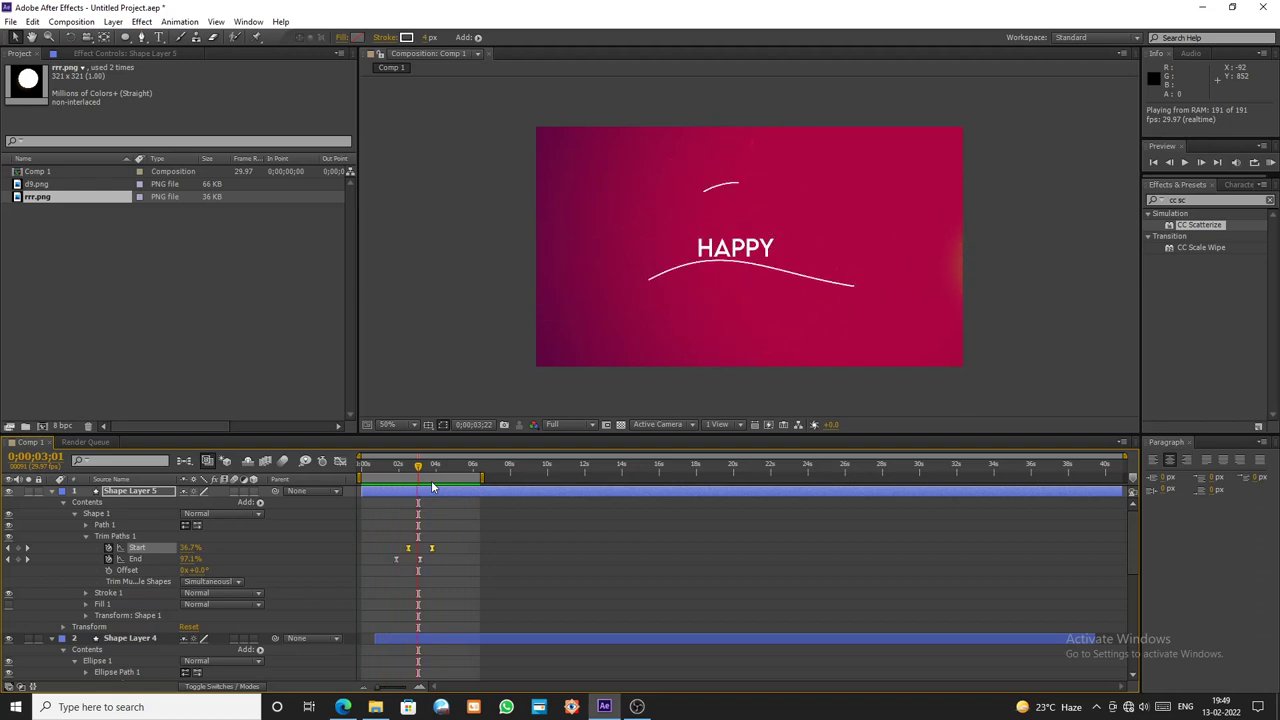
key(space)
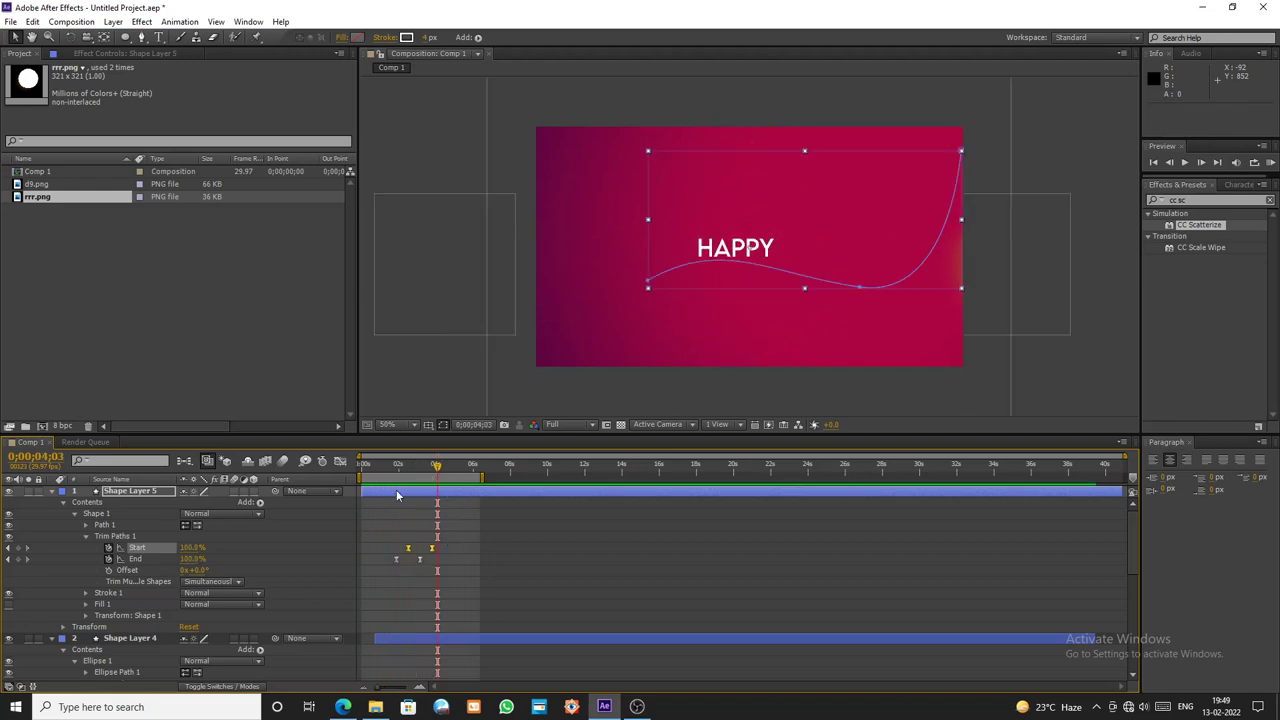
- Trim the curve layer's start to 0;00;01;14 and shift the layer earlier to start at 0;00;00;14
drag(364, 490, 389, 523)
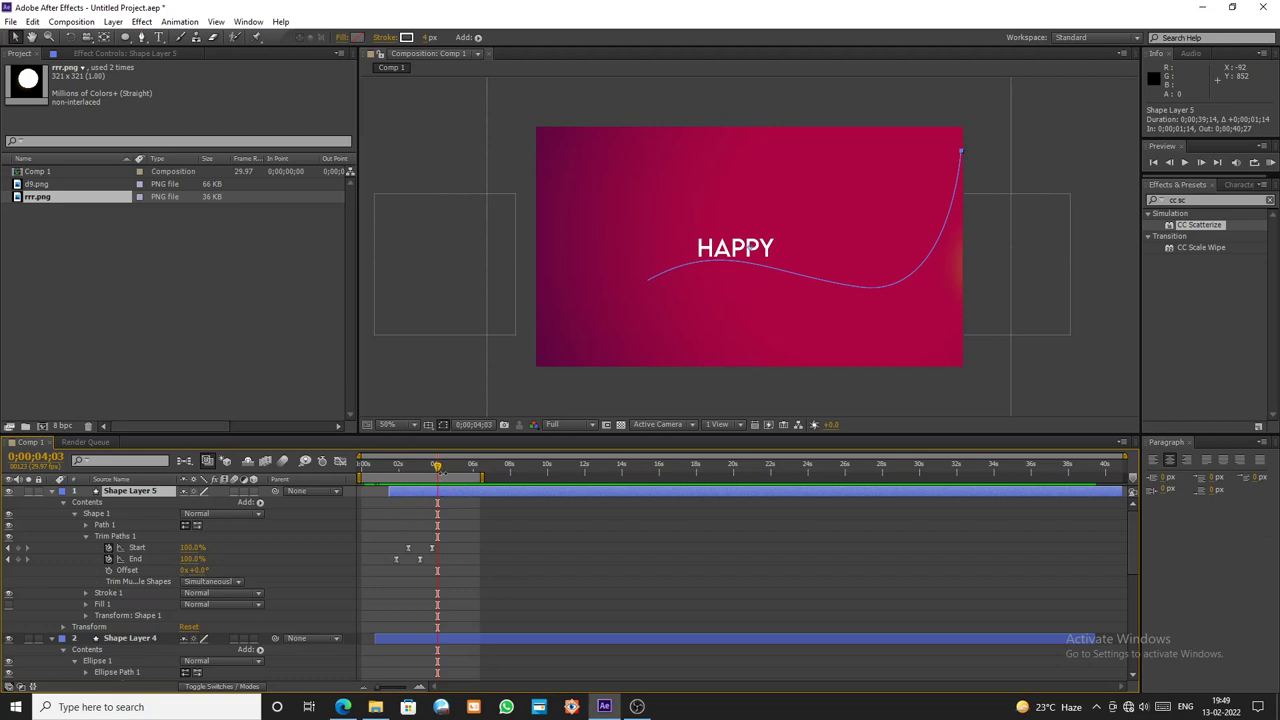
mouse_move(437, 466)
mouse_down()
mouse_move(400, 492)
mouse_move(420, 501)
mouse_move(366, 466)
mouse_move(421, 480)
mouse_up()
click(426, 383)
click(427, 495)
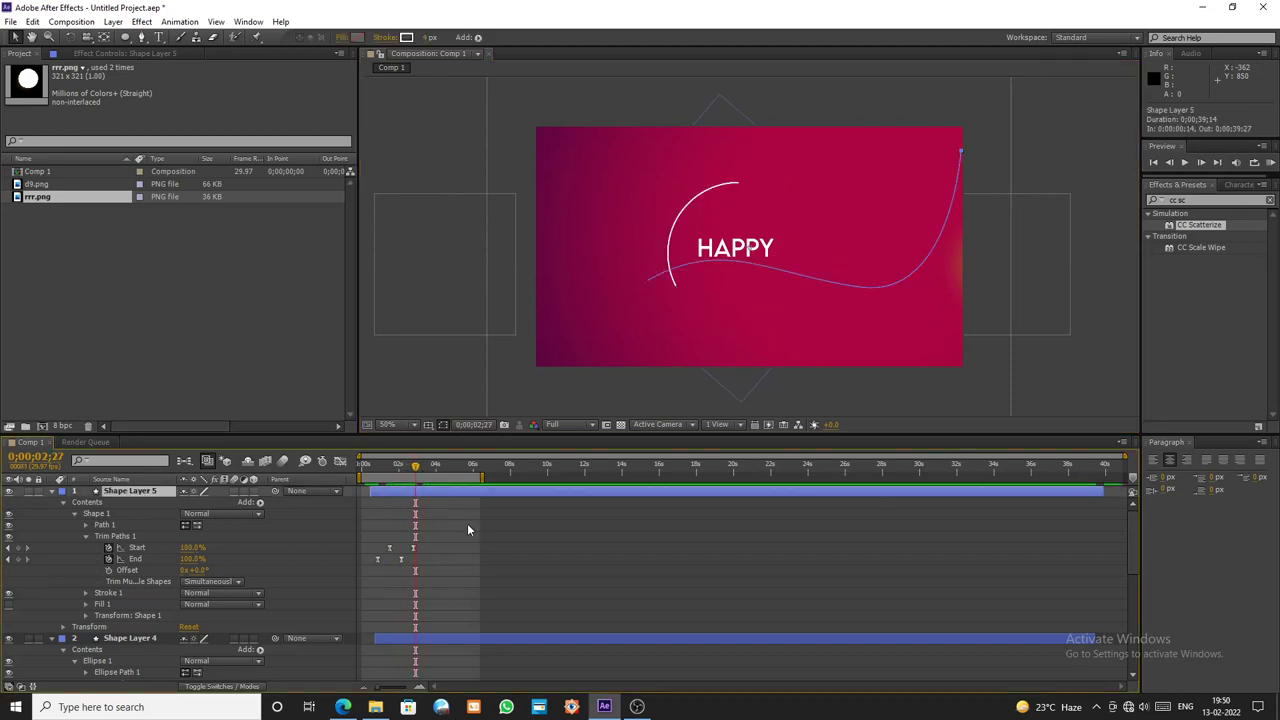
- Cut off the curve layer at 0;00;02;27 and the circle layer at 0;00;03;24 by splitting them and deleting the remainders
key(ctrl+shift+d)
key(Delete)
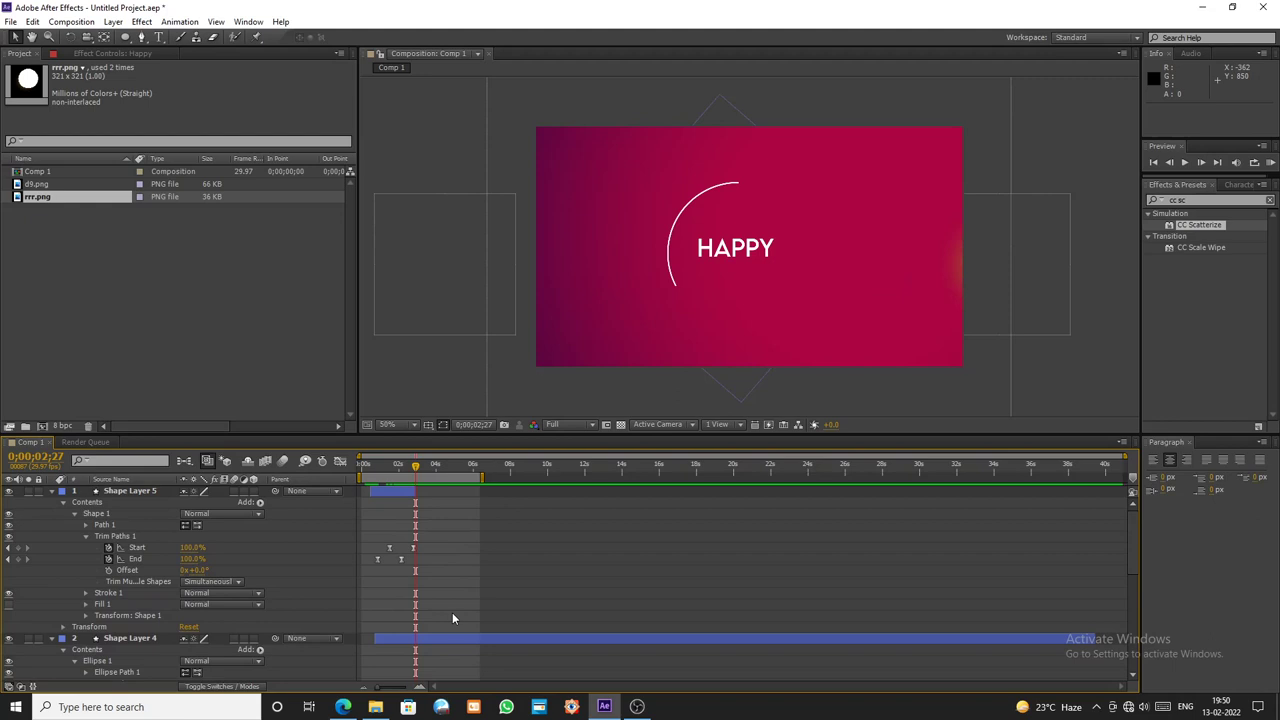
scroll(453, 617, down, 1)
click(451, 604)
key(Page_Down)
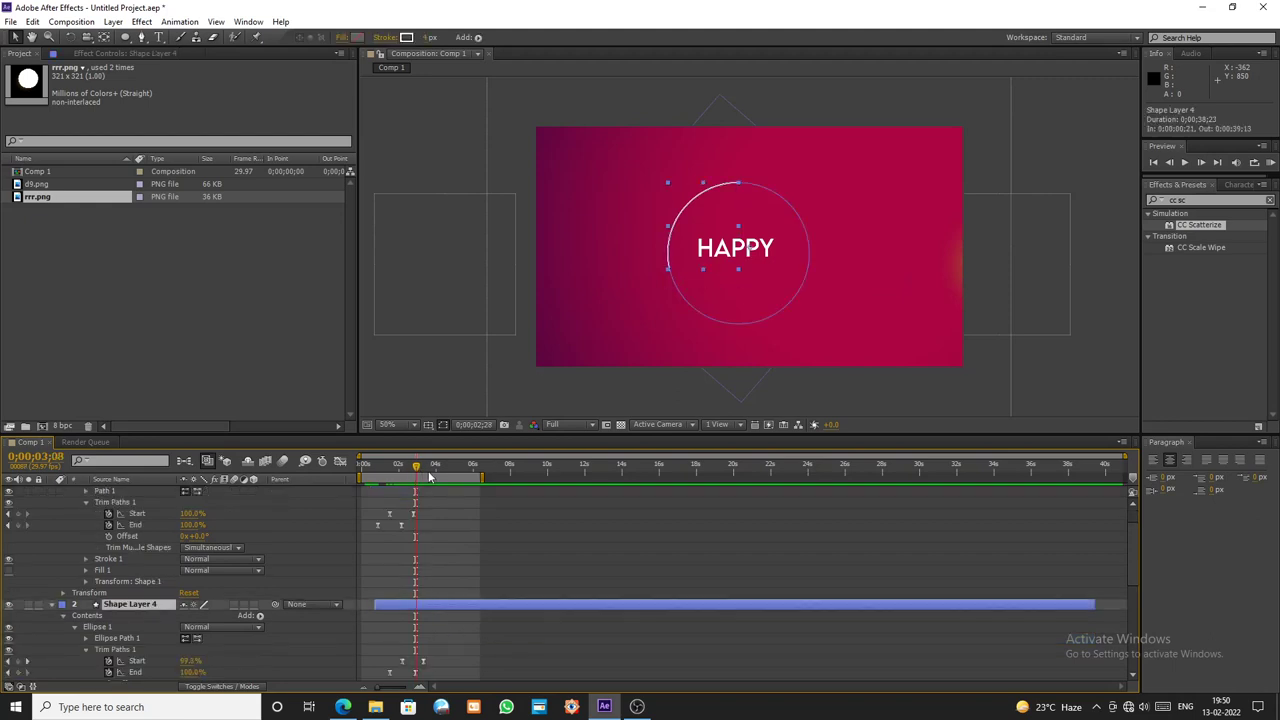
click(430, 478)
key(ctrl+shift+d)
key(Delete)
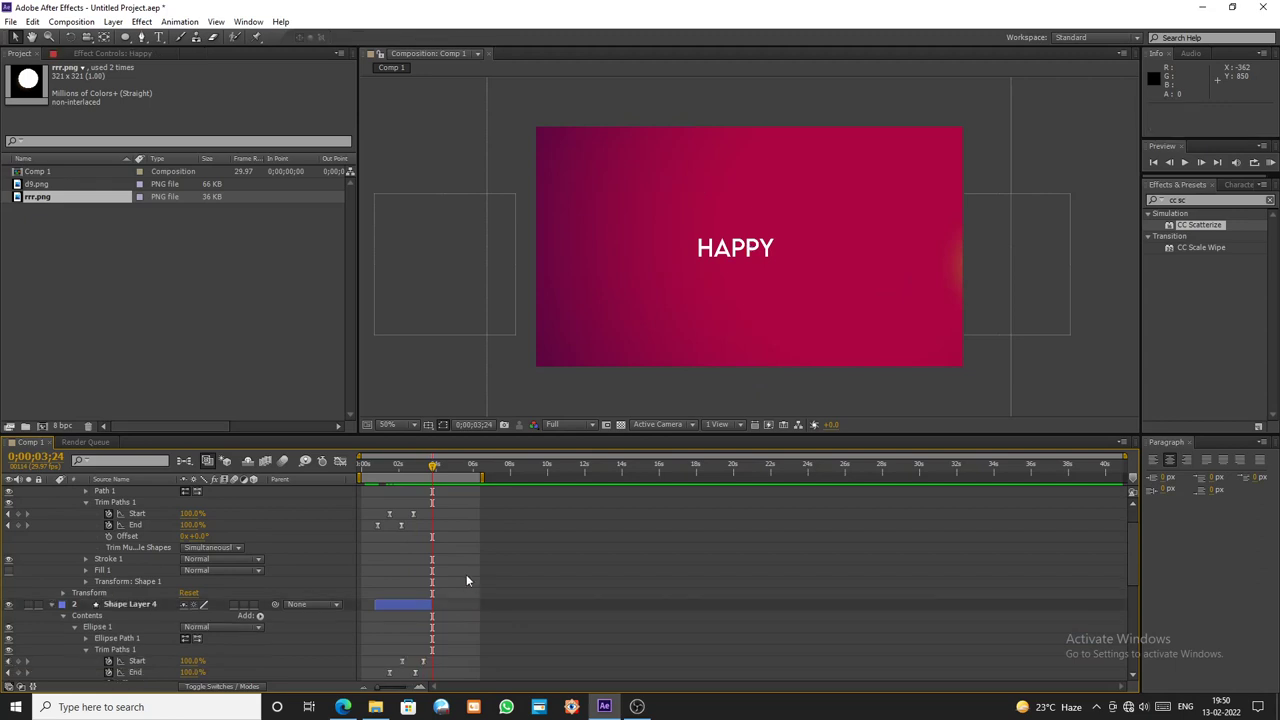
- Duplicate the wavy curve's shape layer and collapse the original curve layer's properties
scroll(466, 574, up, 1)
click(399, 490)
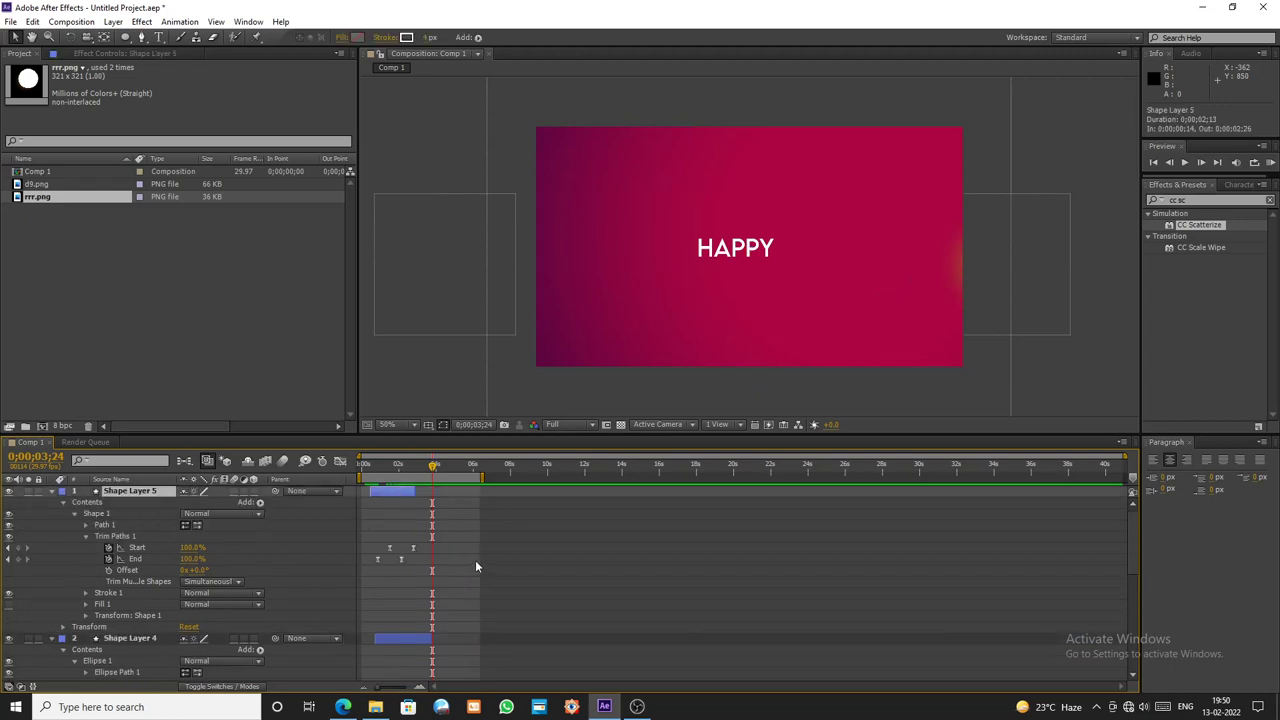
key(ctrl+d)
click(52, 502)
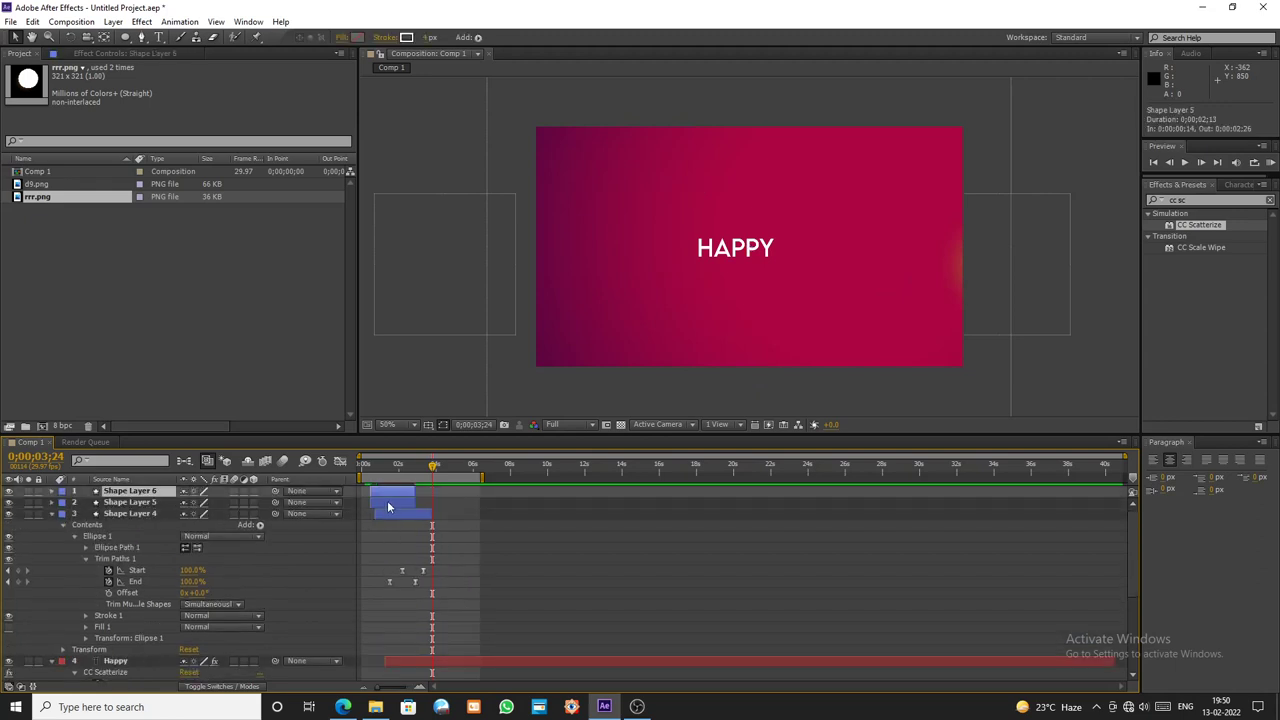
- Time-reverse the Trim Paths Start and End keyframes of the duplicated wavy curve layer
key(u)
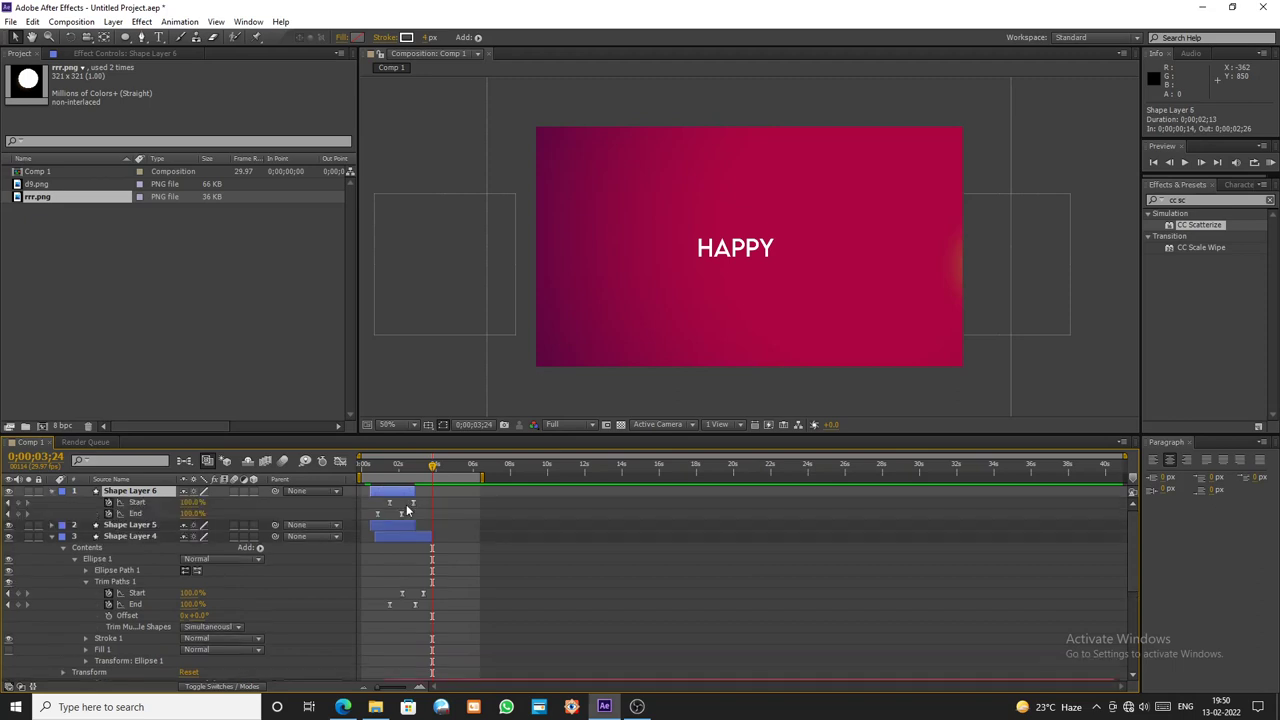
drag(423, 498, 401, 513)
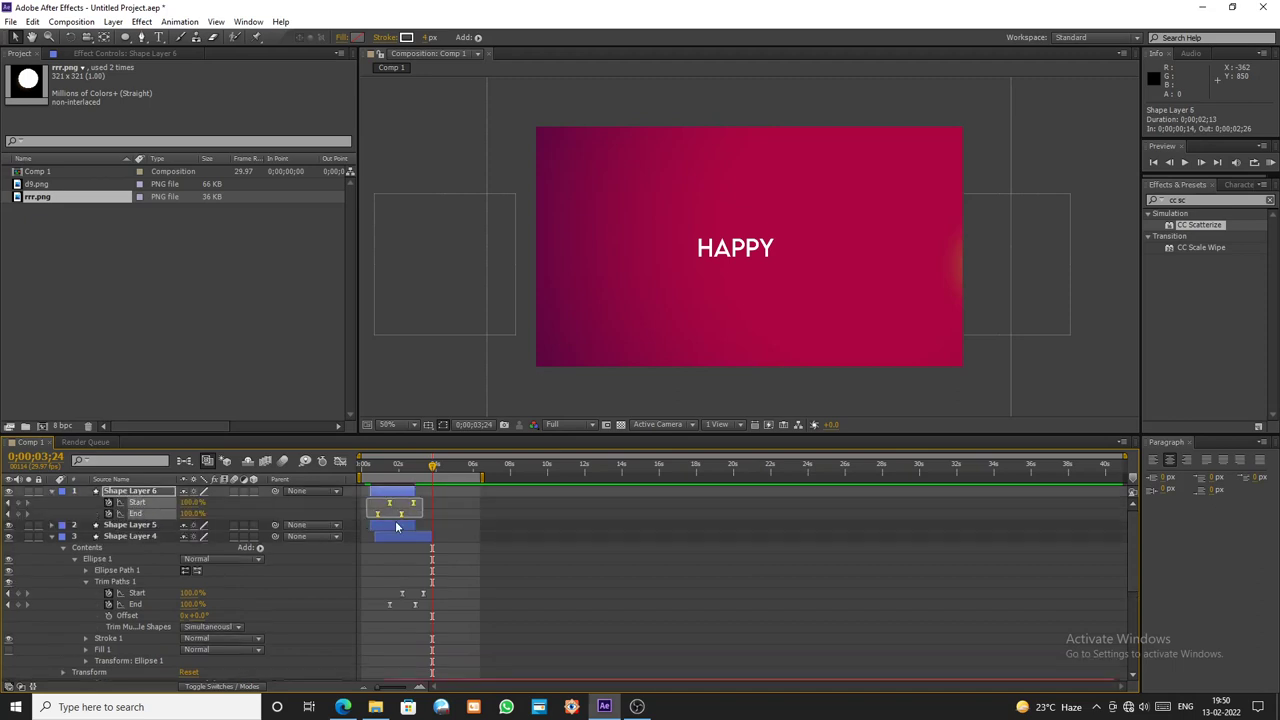
right_click(401, 513)
mouse_move(476, 668)
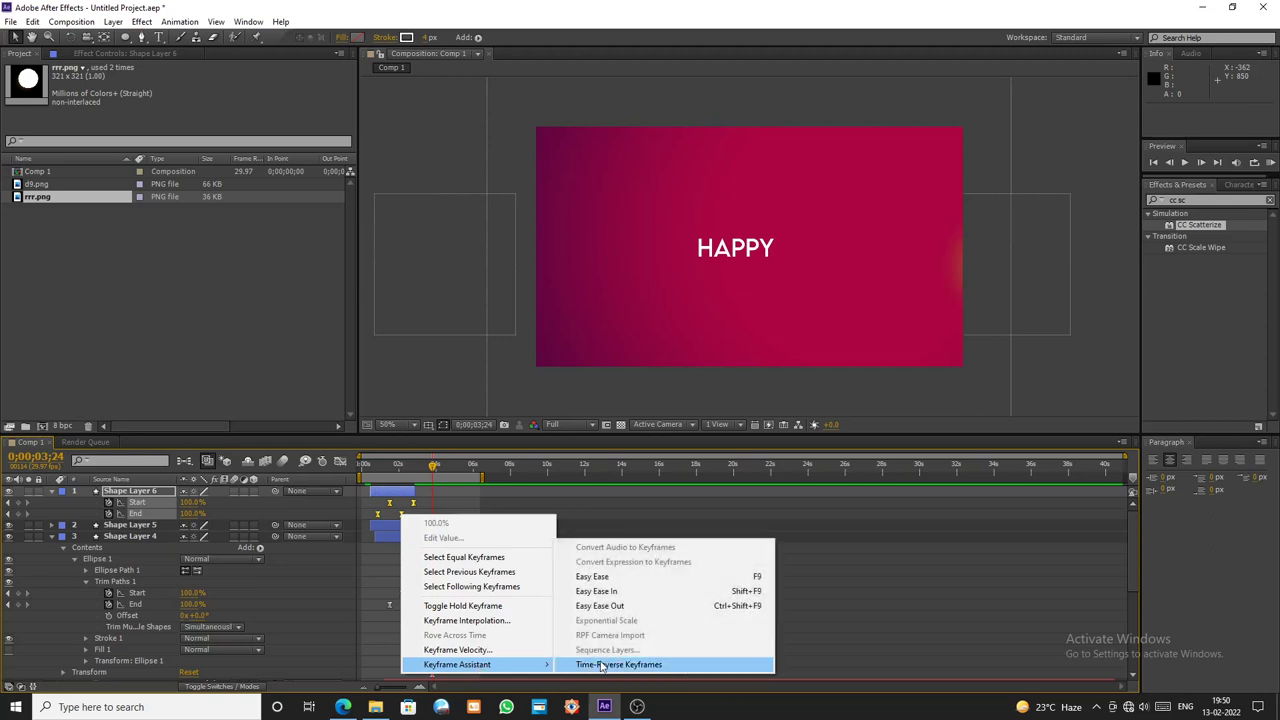
click(606, 667)
- Move the duplicated curve to position 296, 618 in the lower part of the frame and check its reversed animation
drag(434, 468, 409, 477)
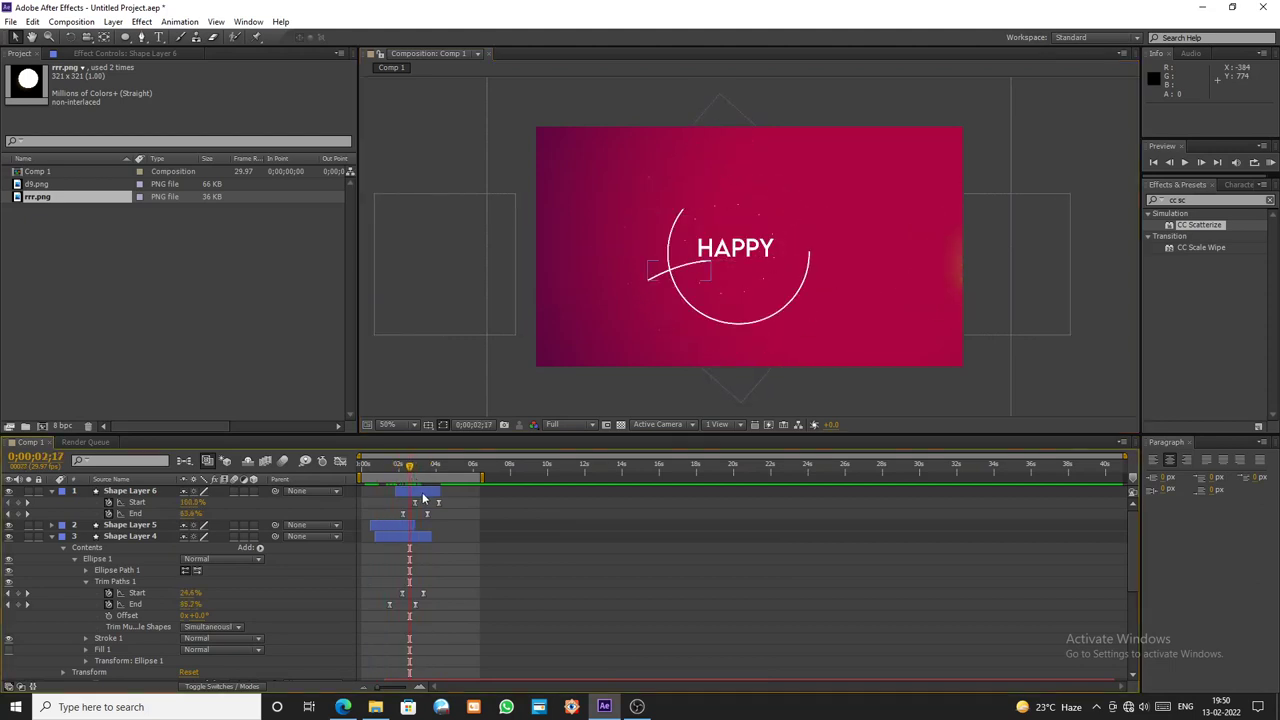
click(422, 492)
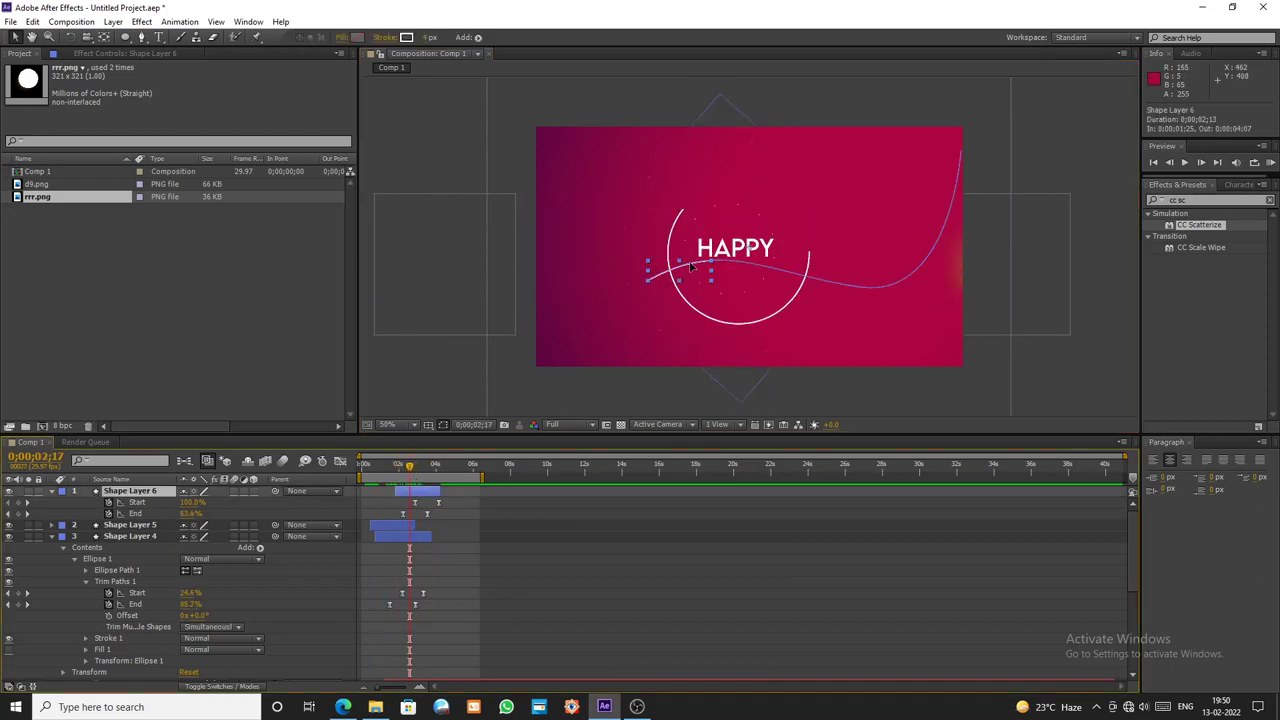
drag(690, 265, 575, 356)
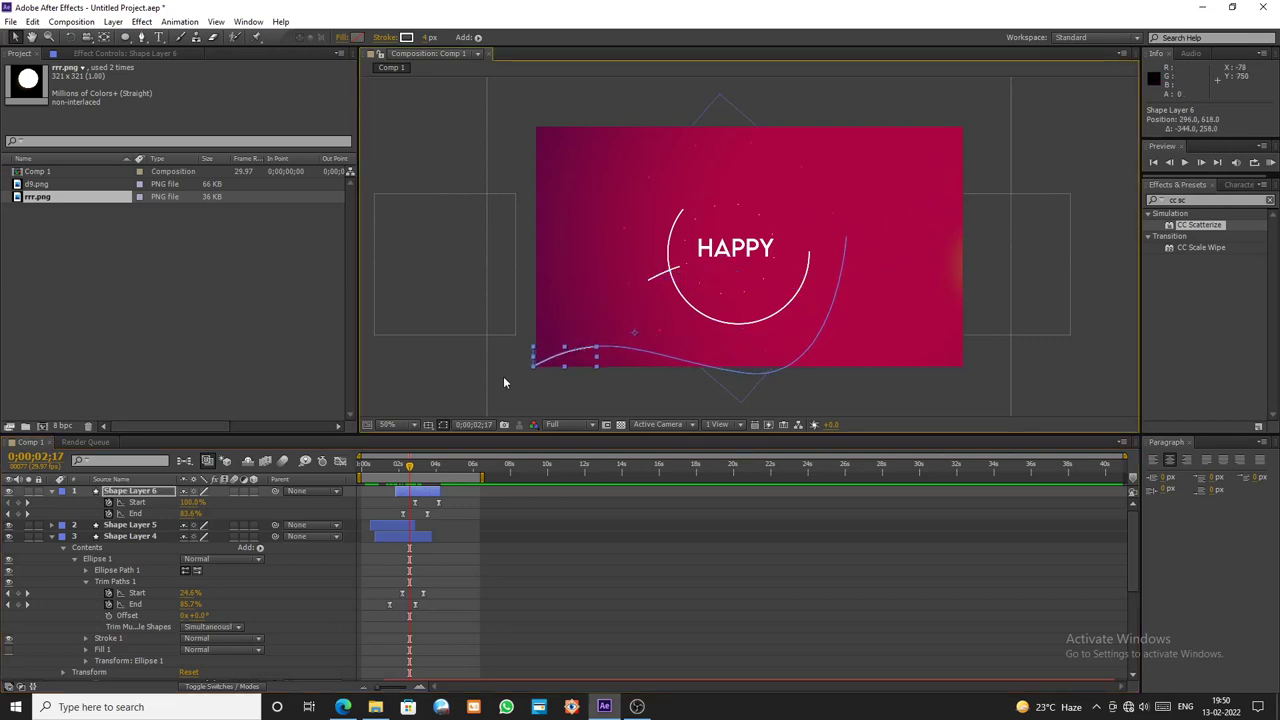
click(516, 394)
mouse_move(408, 470)
mouse_down()
mouse_move(366, 470)
mouse_move(413, 470)
mouse_move(402, 501)
mouse_move(368, 472)
mouse_move(410, 479)
mouse_up()
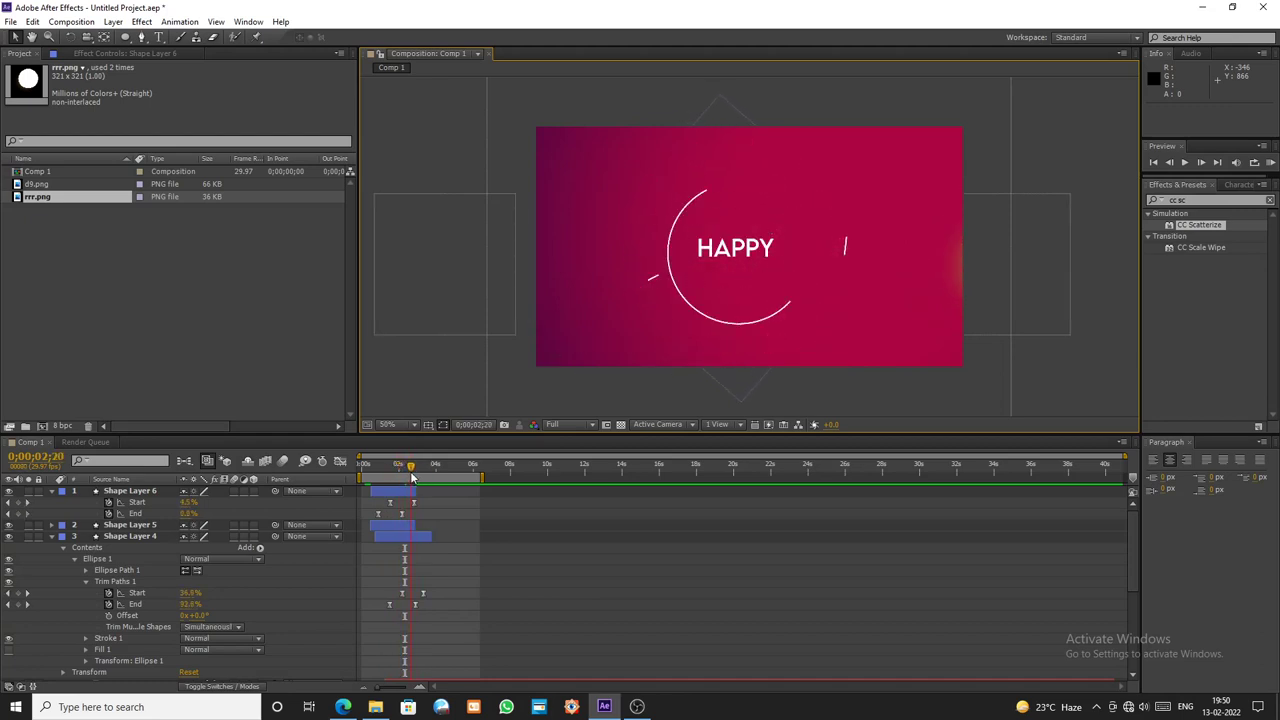
- Duplicate the dot-ring layer Shape Layer 2 and bring the copy to the front of the layer stack
click(53, 537)
scroll(484, 587, down, 1)
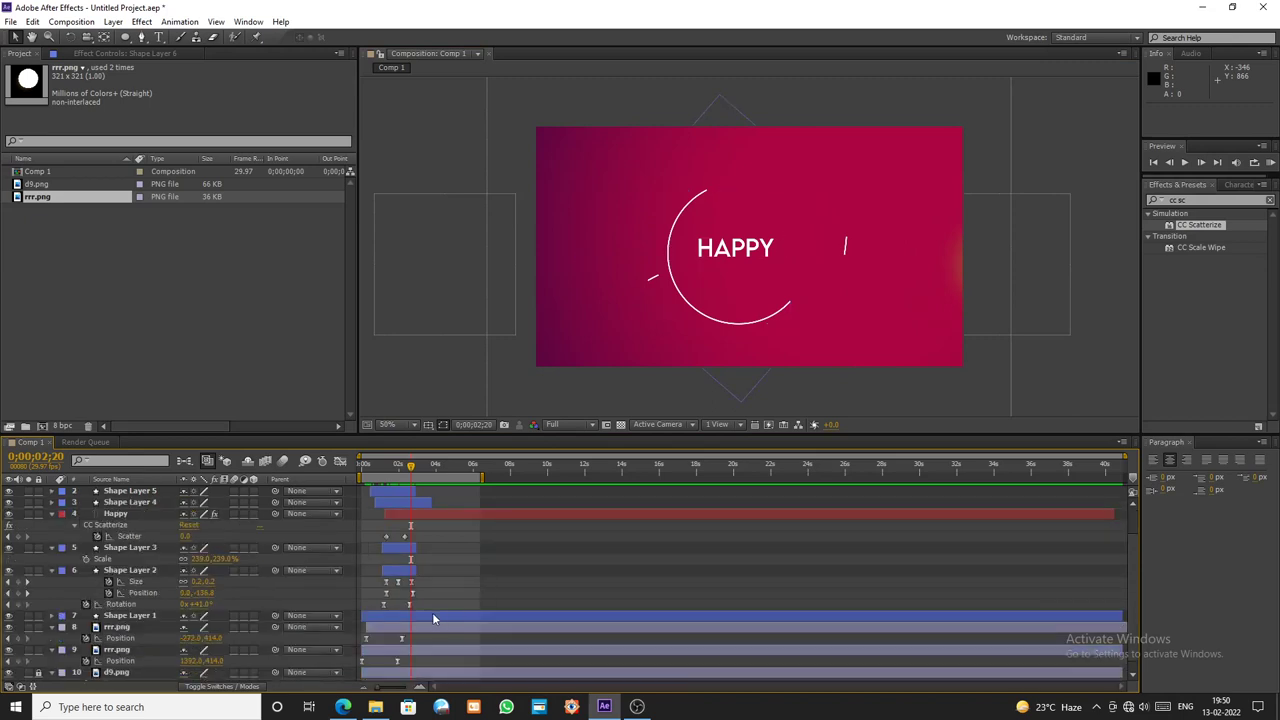
click(433, 615)
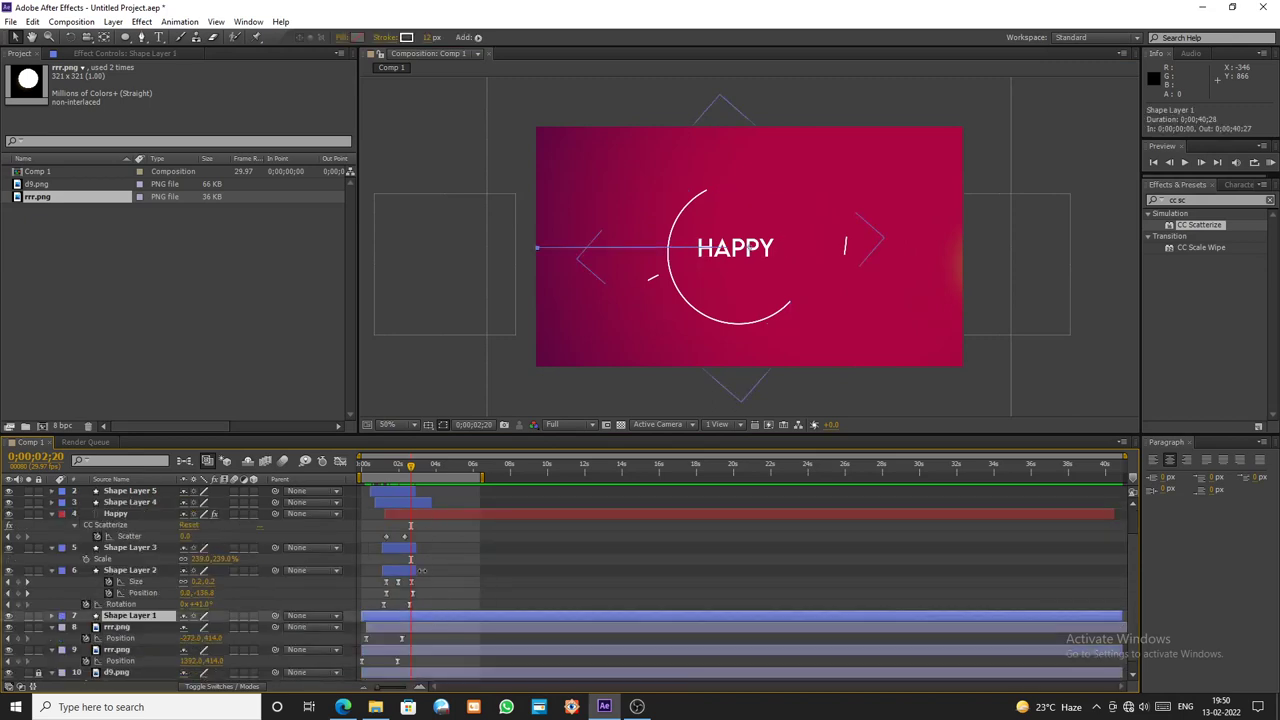
click(407, 572)
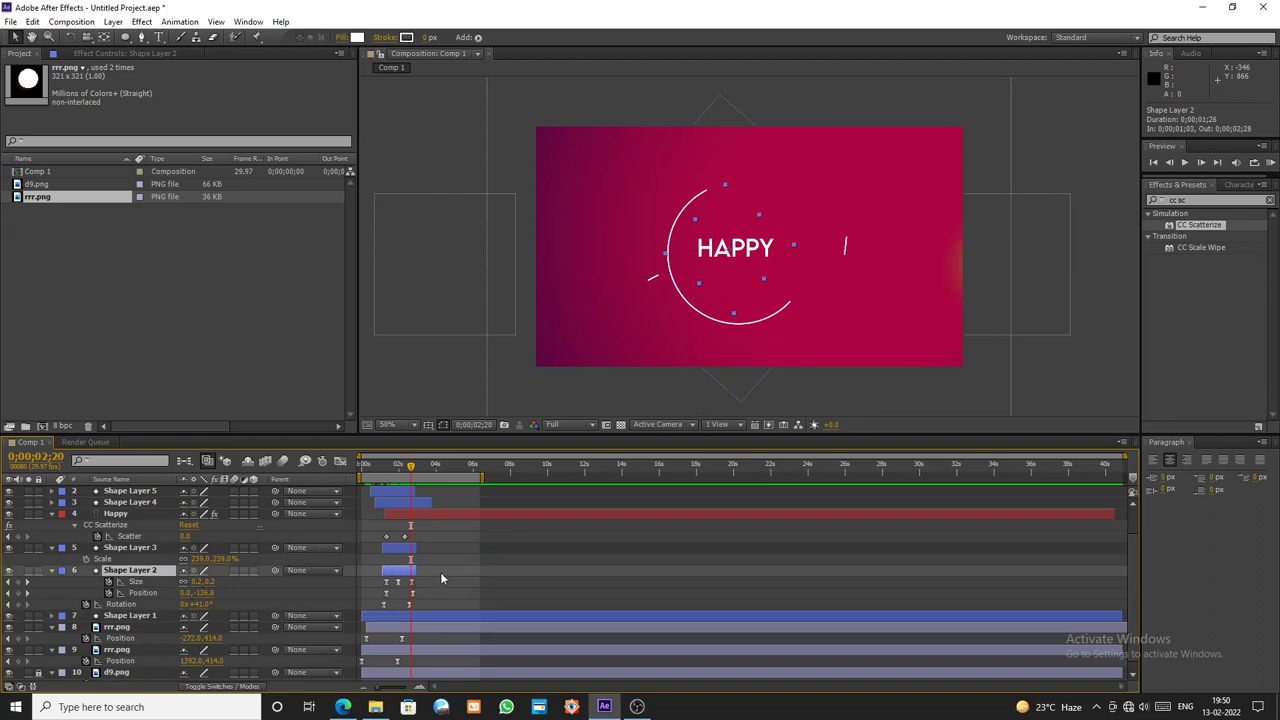
key(ctrl+d)
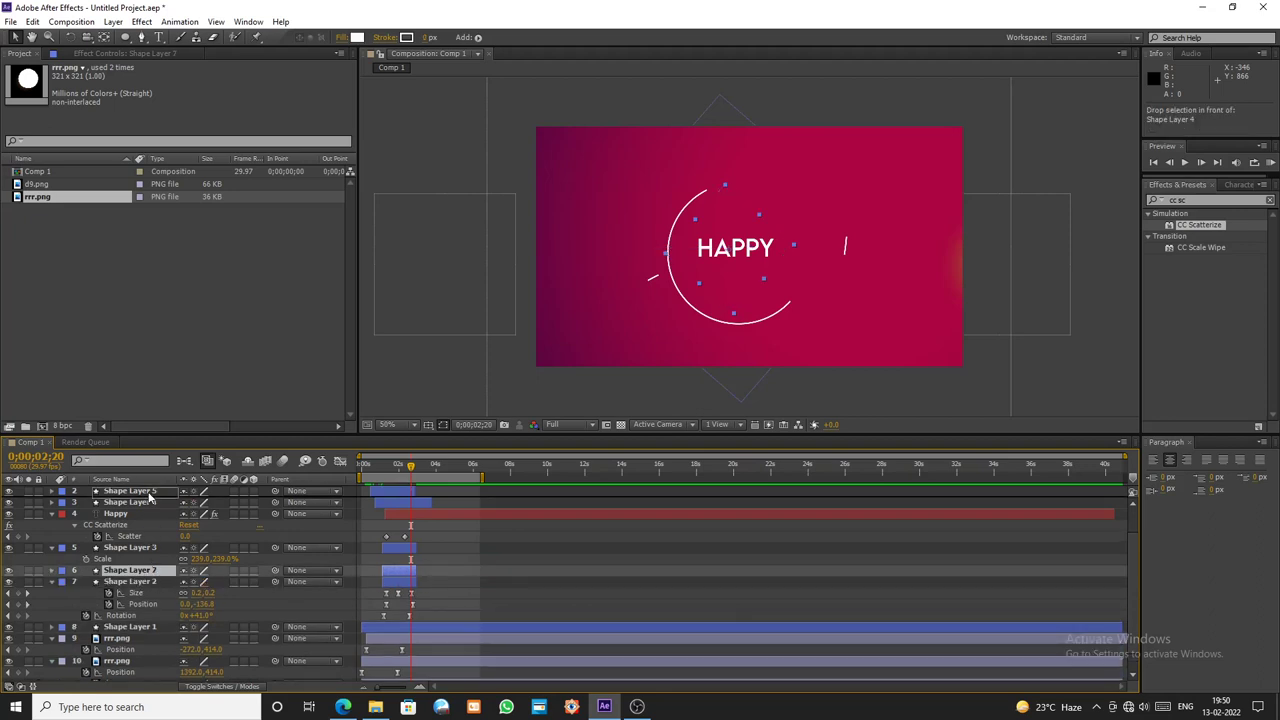
scroll(148, 487, up, 2)
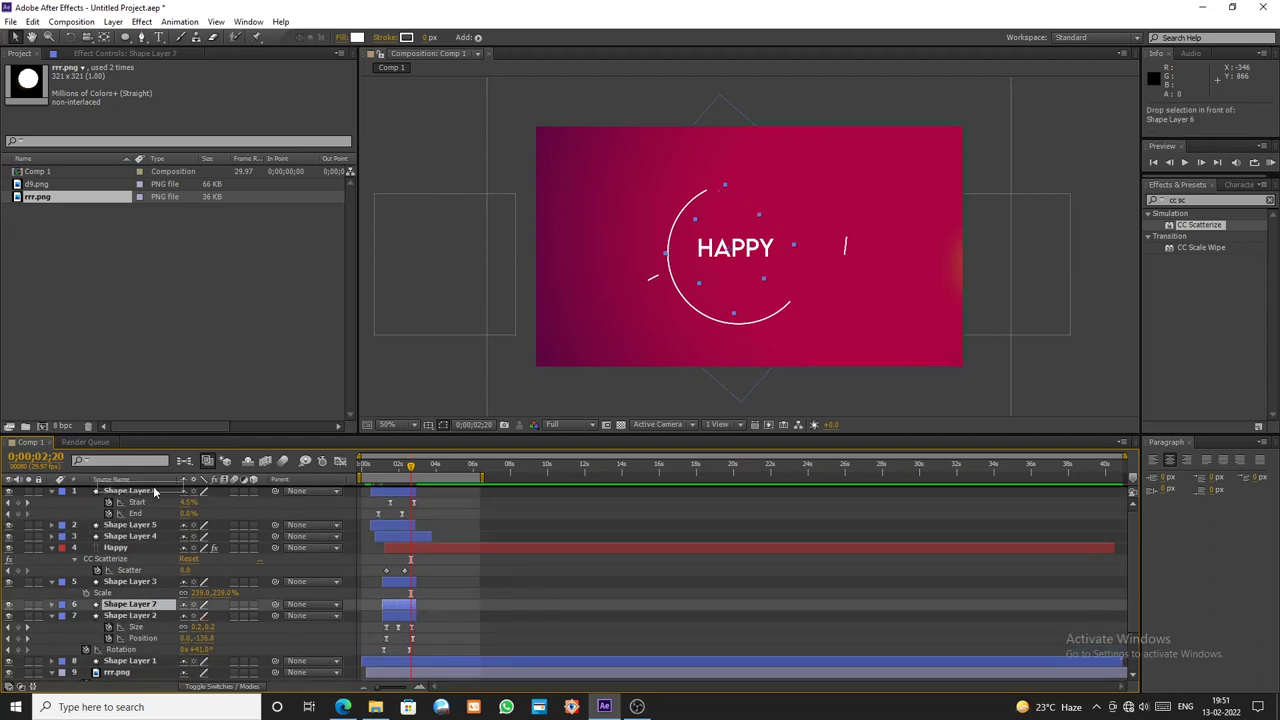
key(ctrl+shift+bracketright)
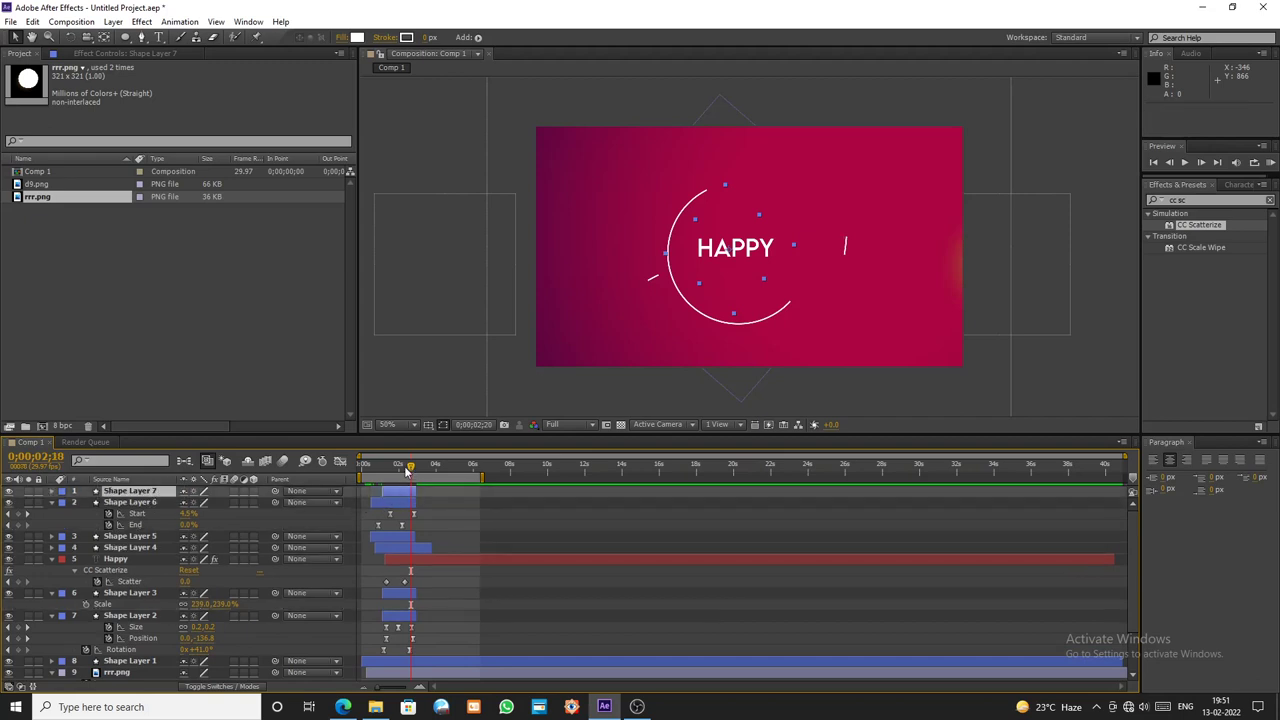
- Scale the duplicated dot ring to 38% and move it over the first wavy curve's left end
drag(407, 472, 398, 475)
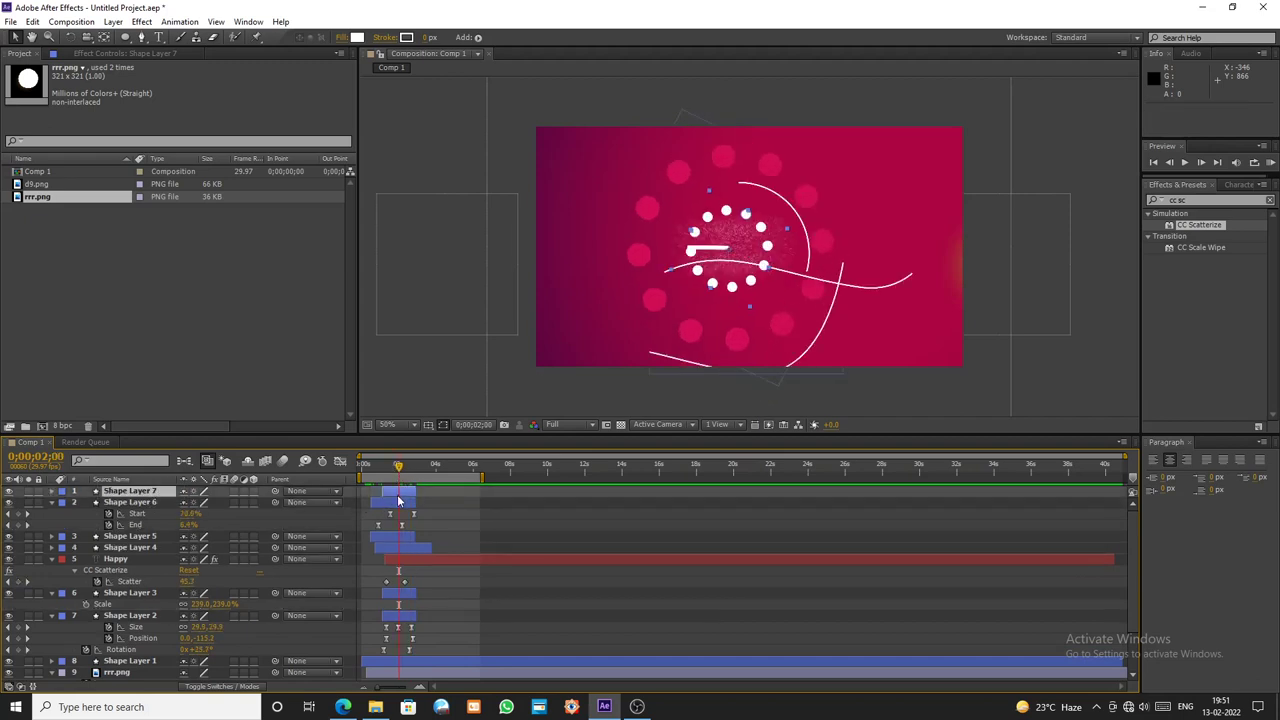
key(s)
drag(227, 509, 168, 509)
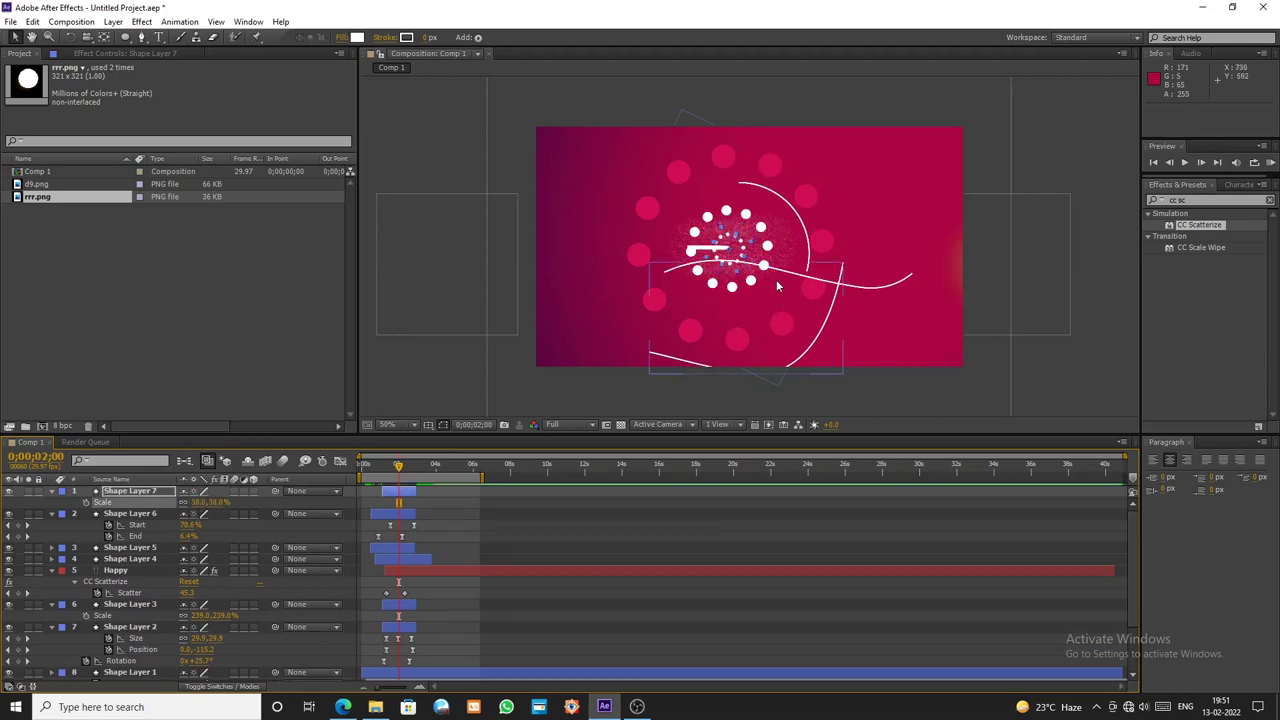
drag(764, 232, 668, 272)
- Shift the small dot ring's layer to start at 0;00;01;25 and align the ring at 342, 460 on the curve's starting point
drag(393, 470, 416, 497)
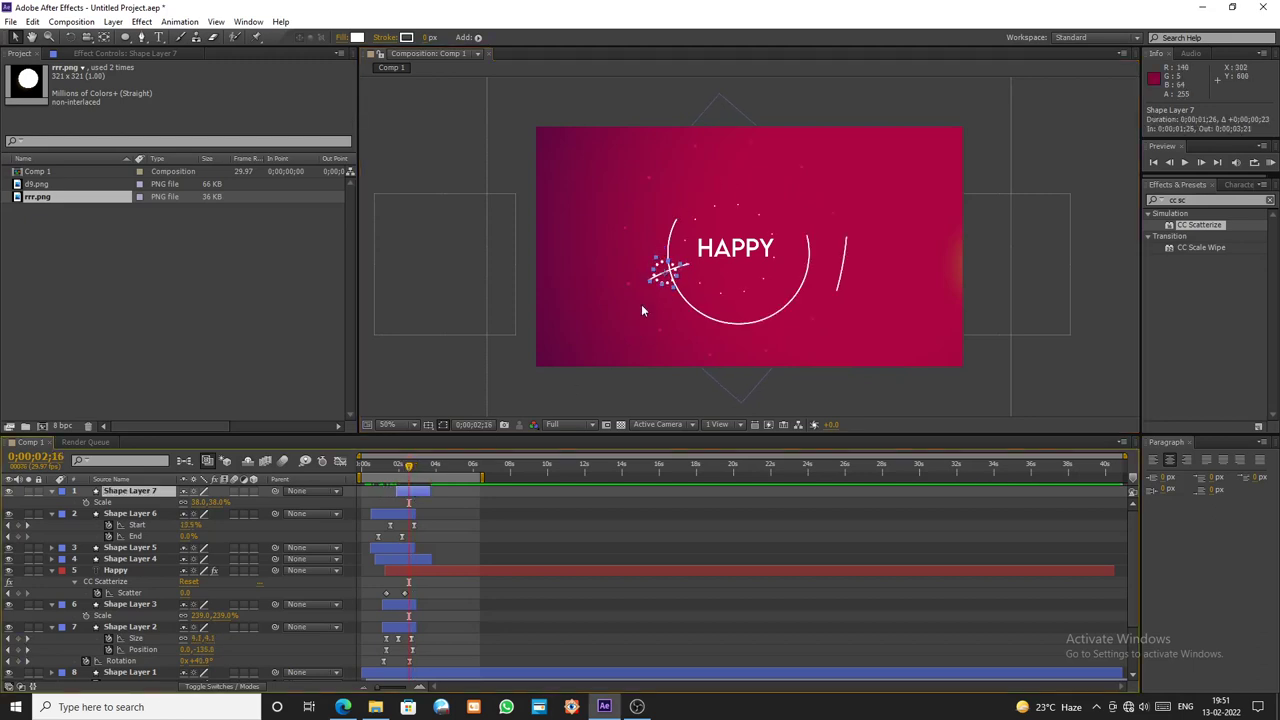
drag(671, 273, 650, 284)
key(period)
key(period)
key(comma)
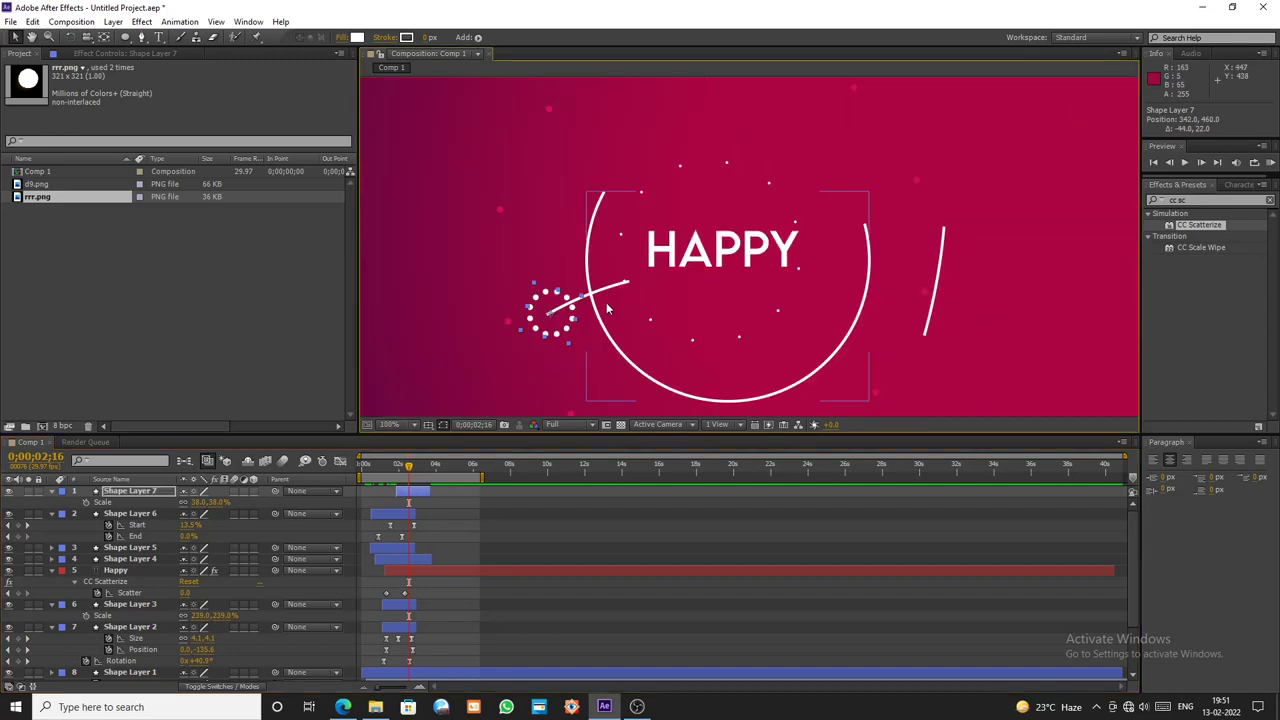
- Place a duplicate of the small dot ring at 606, 167 on the circle outline's top end, with its layer starting at 0;00;02;19
mouse_move(409, 467)
mouse_down()
mouse_move(386, 465)
mouse_move(416, 466)
mouse_up()
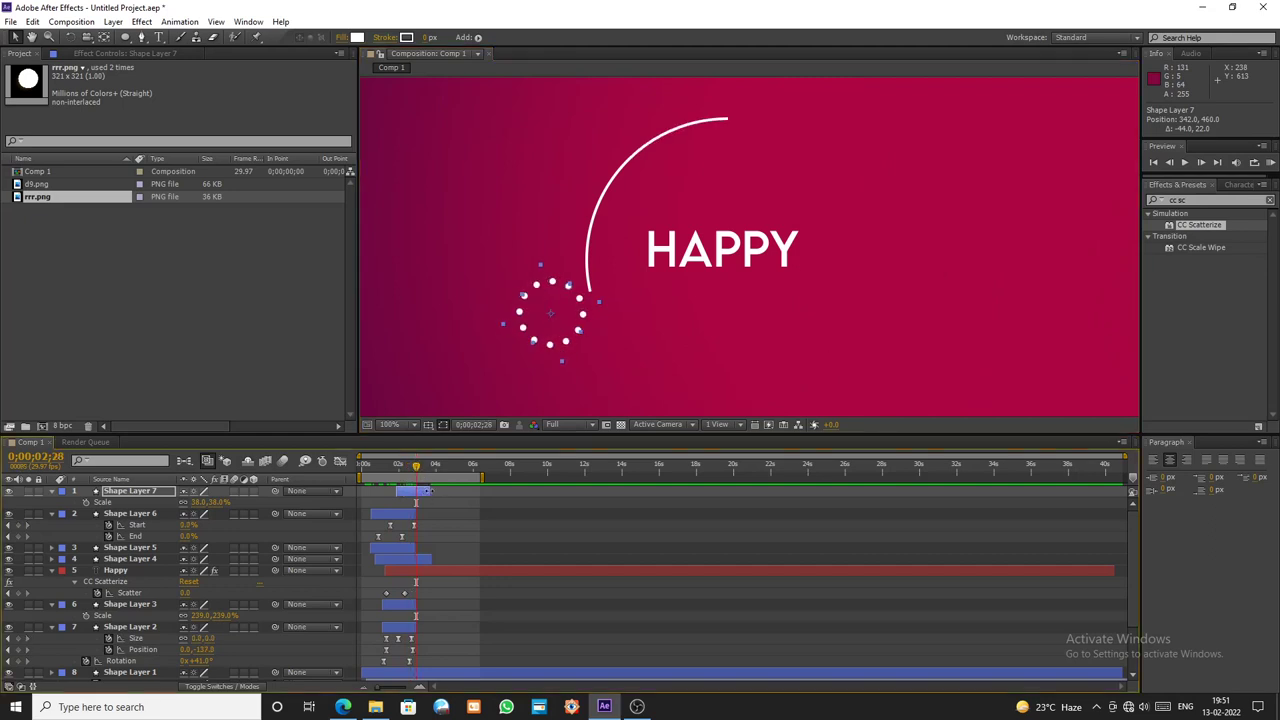
key(ctrl+d)
drag(548, 349, 724, 123)
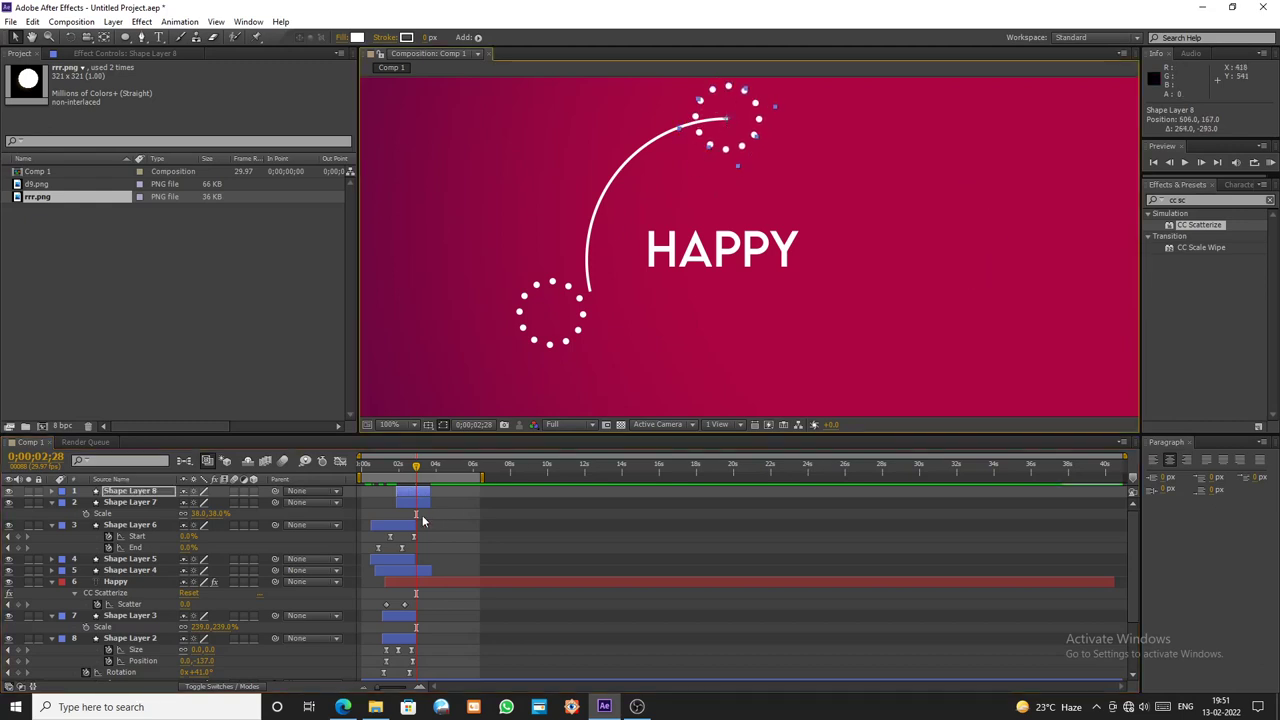
mouse_move(420, 468)
mouse_down()
mouse_move(408, 467)
mouse_move(427, 468)
mouse_up()
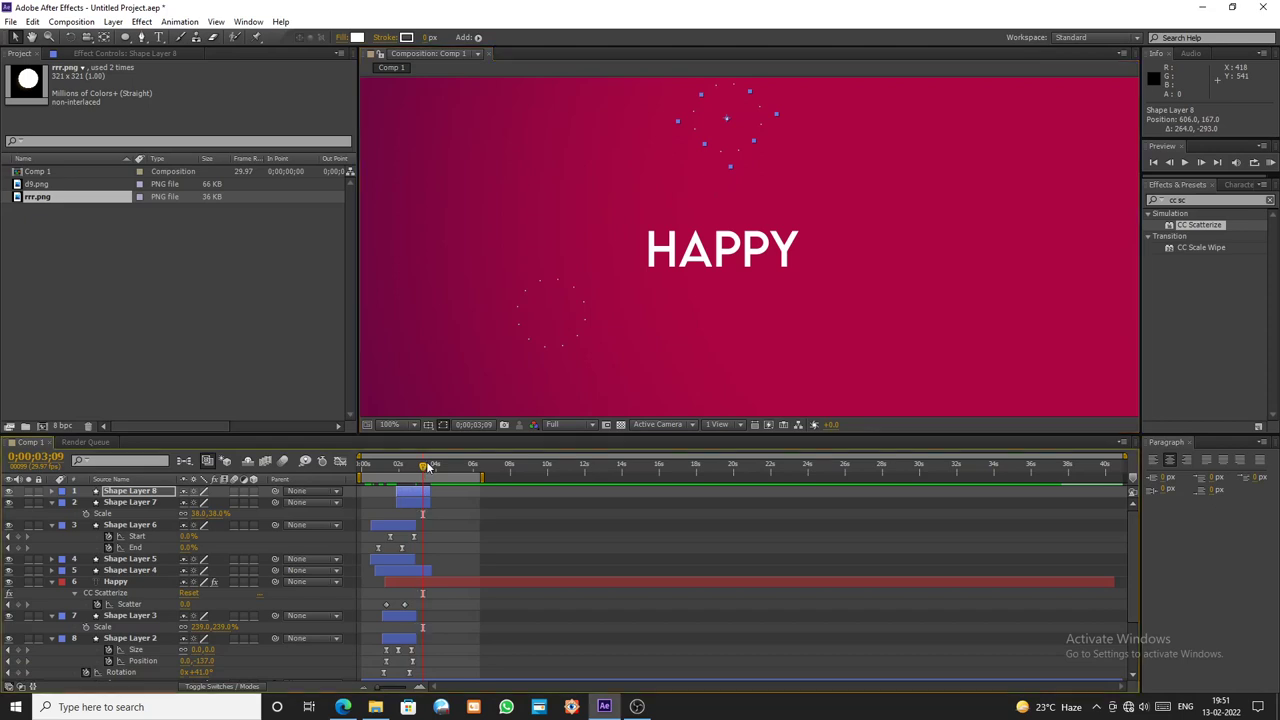
mouse_move(433, 467)
mouse_down()
mouse_move(418, 467)
mouse_move(415, 493)
mouse_move(426, 495)
mouse_move(426, 468)
mouse_move(408, 478)
mouse_move(430, 465)
mouse_up()
scroll(675, 260, down, 2)
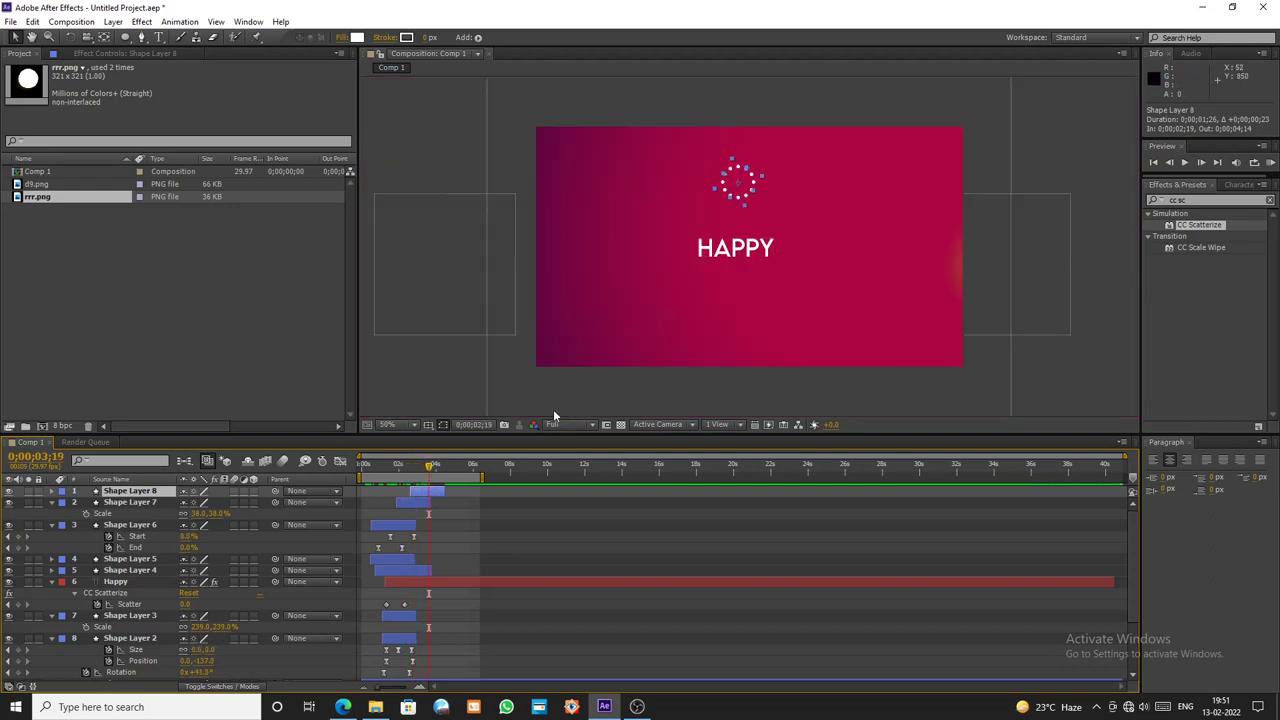
- Add the text VALENTINE DAY and place it below HAPPY at position 616, 470
click(158, 37)
click(631, 303)
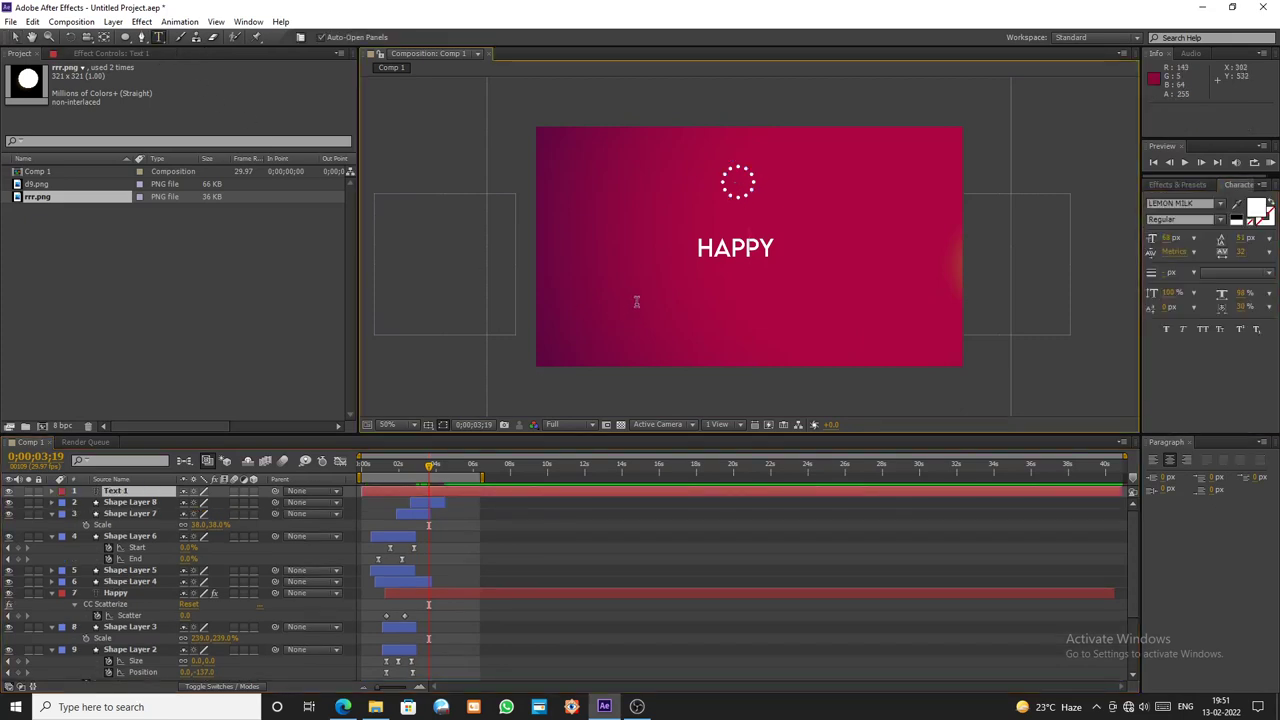
text(VA)
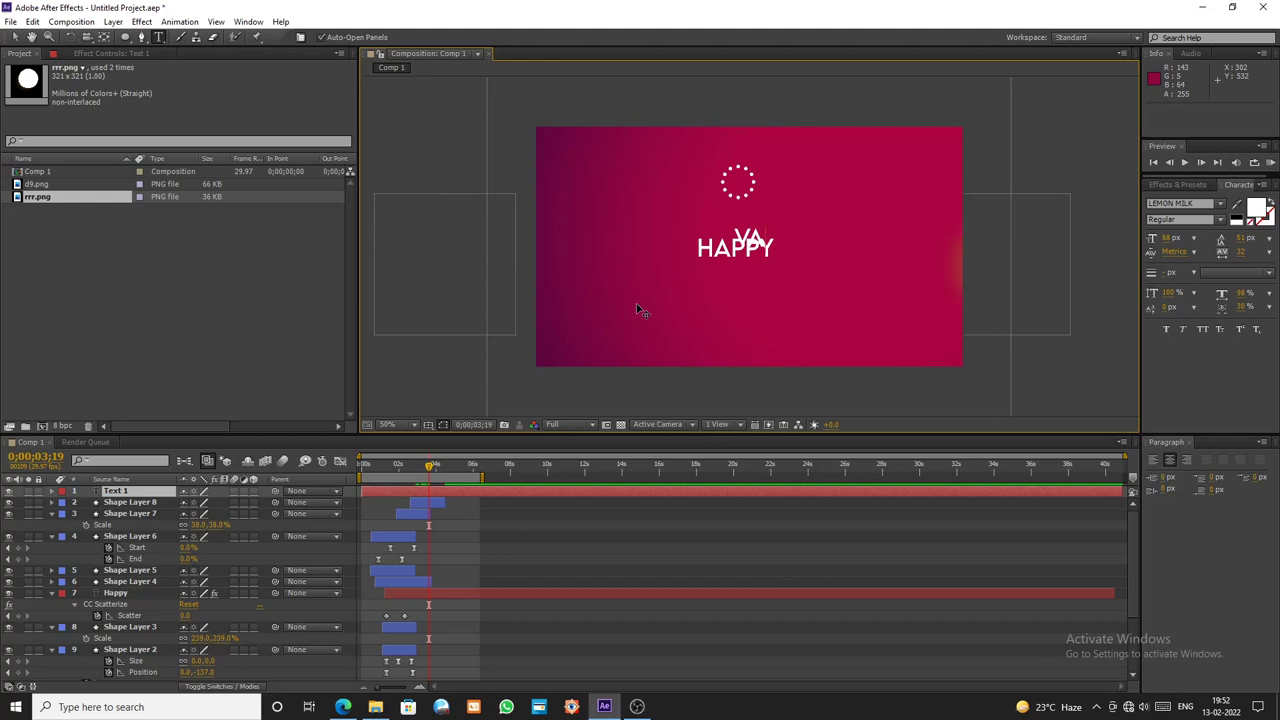
text(LEN)
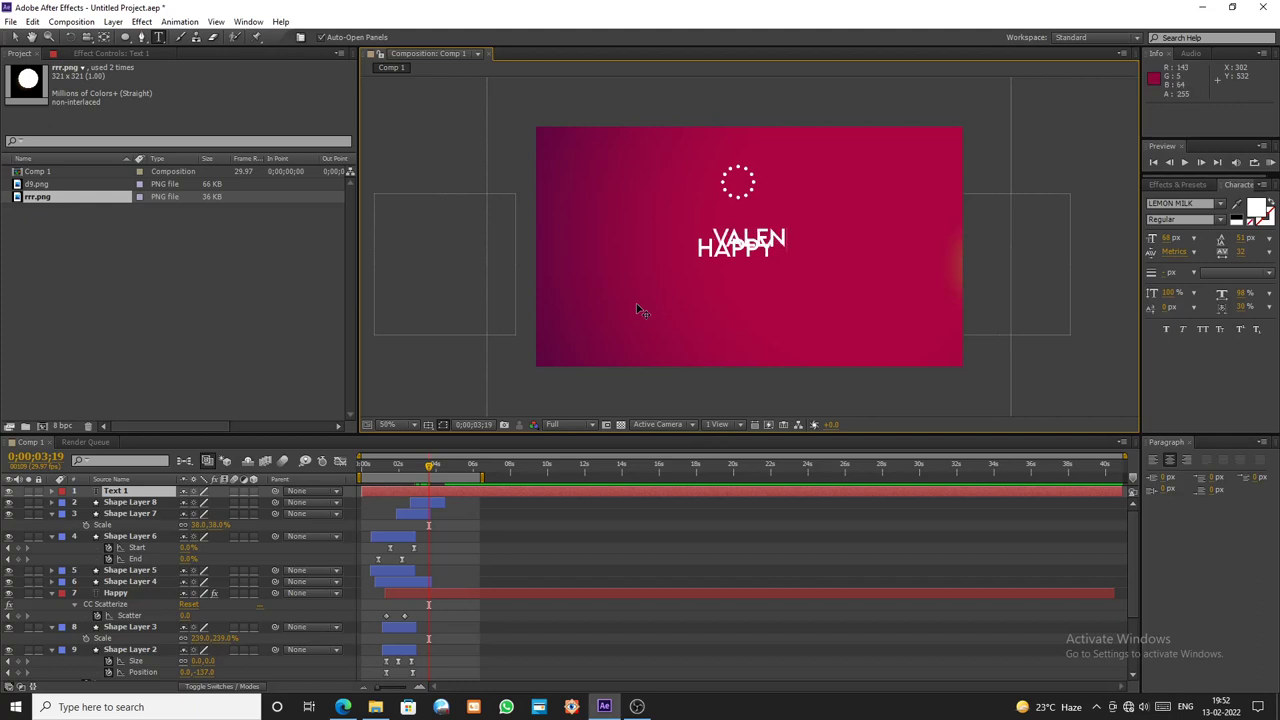
text(TINE DA)
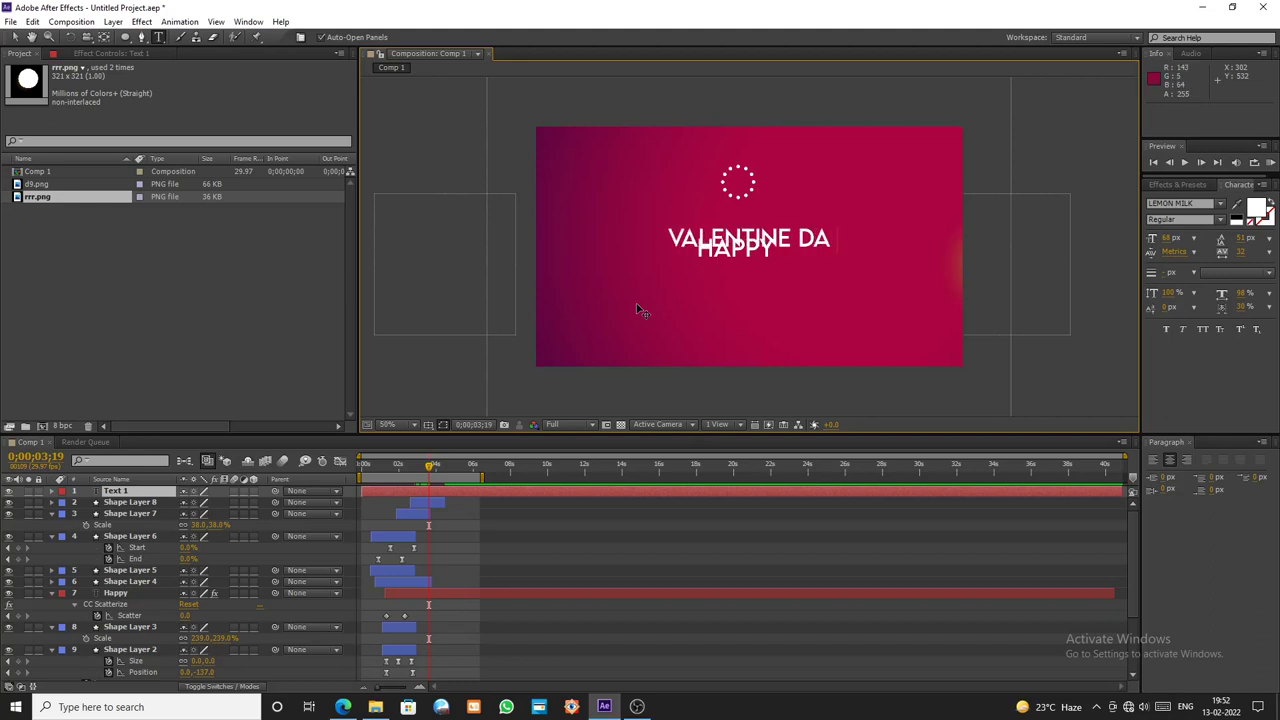
text(Y)
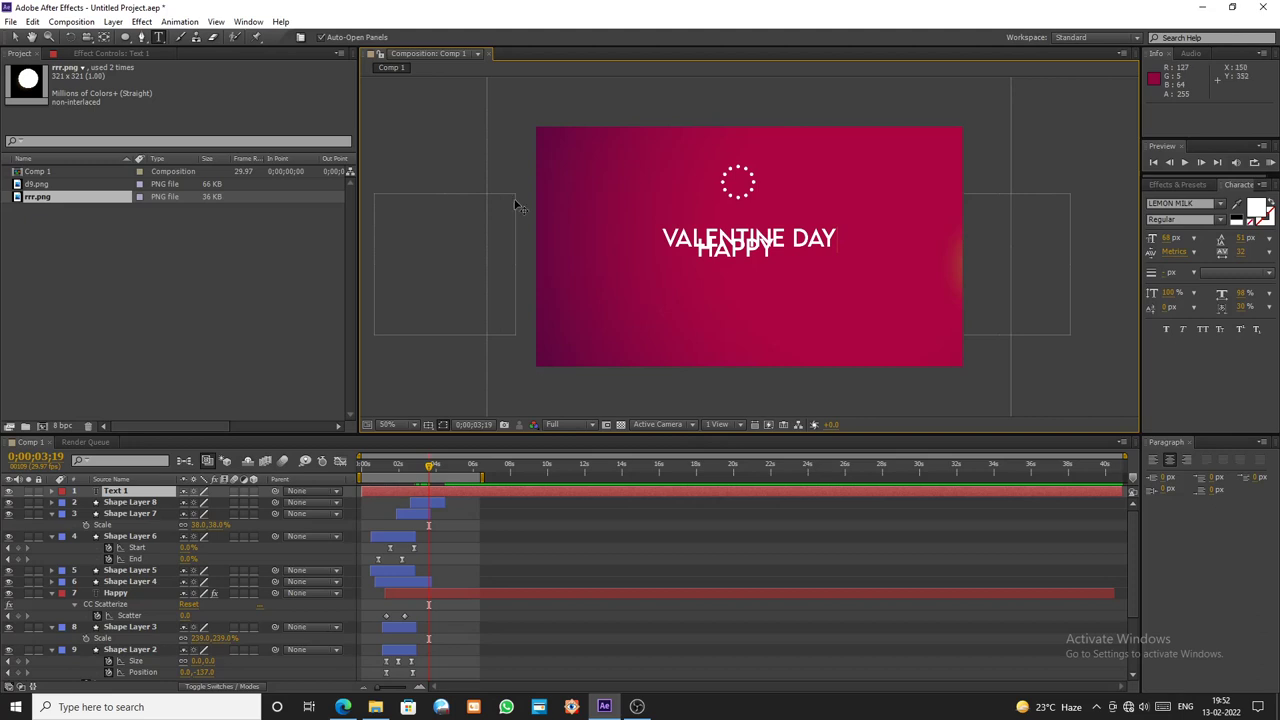
click(15, 36)
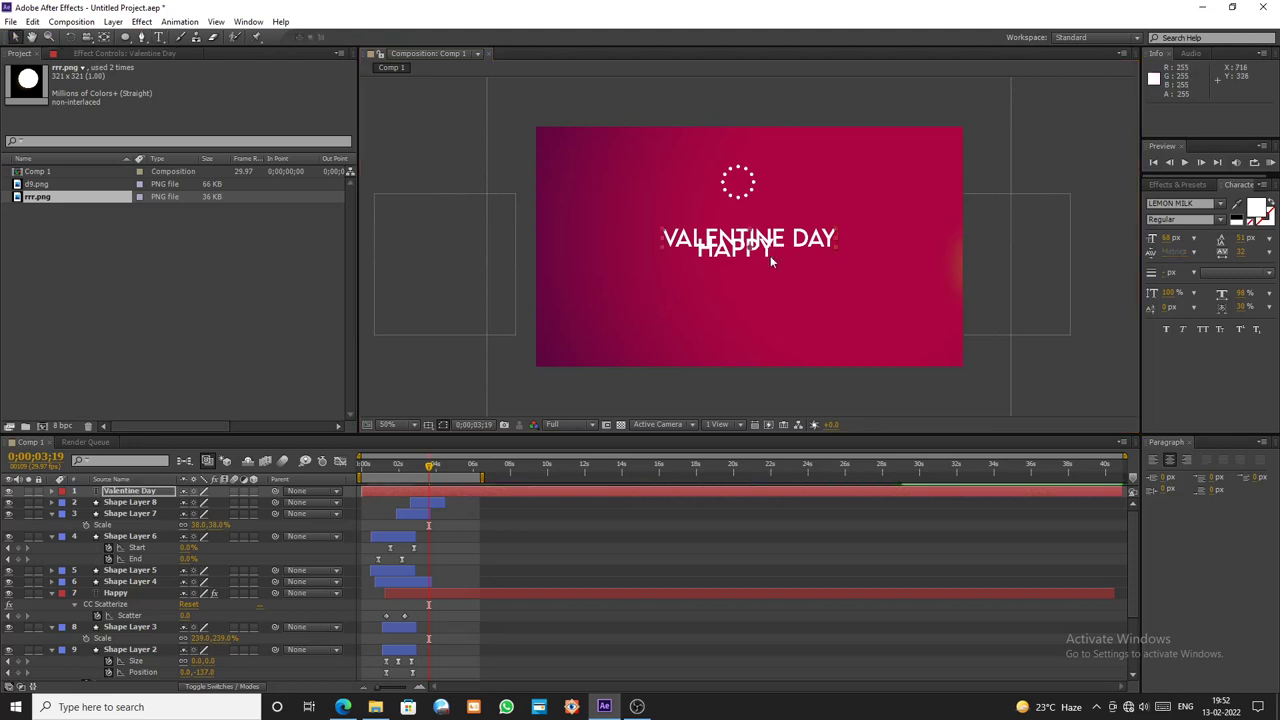
drag(770, 255, 766, 272)
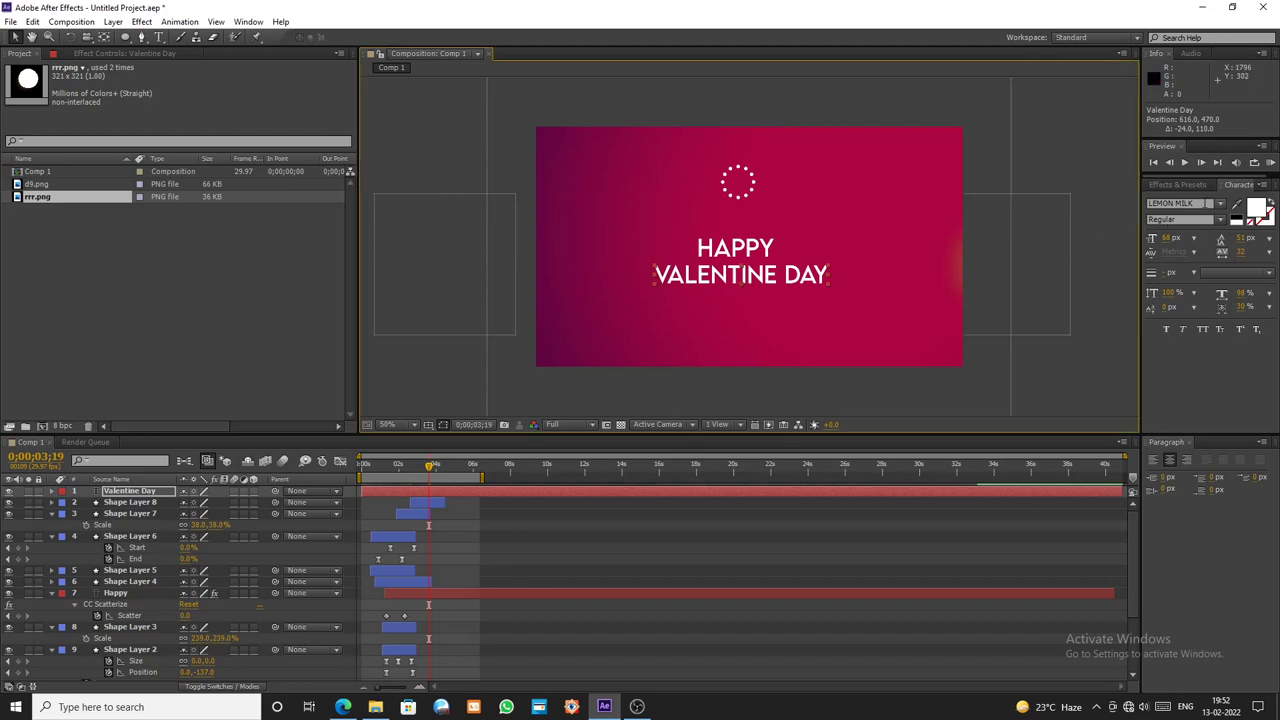
- Try script fonts from Love through LoversQuarrelROB to Loyal Fame on the VALENTINE DAY text
click(1205, 203)
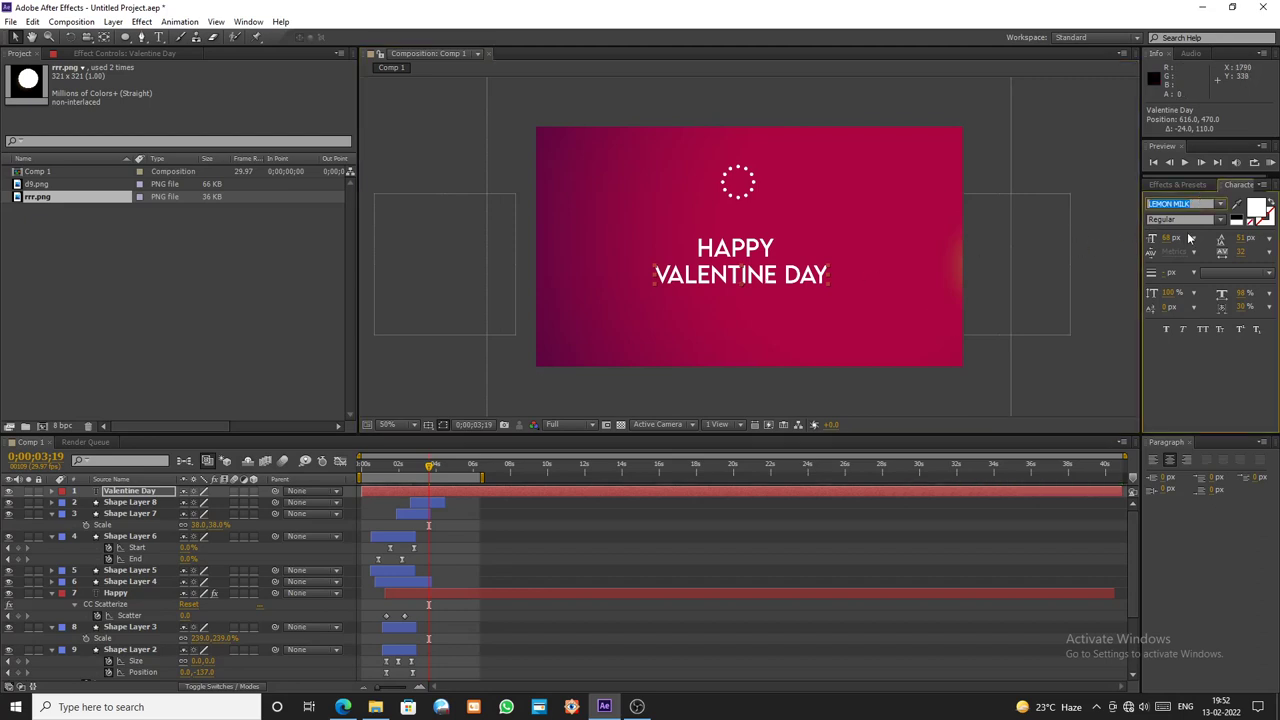
text(Love)
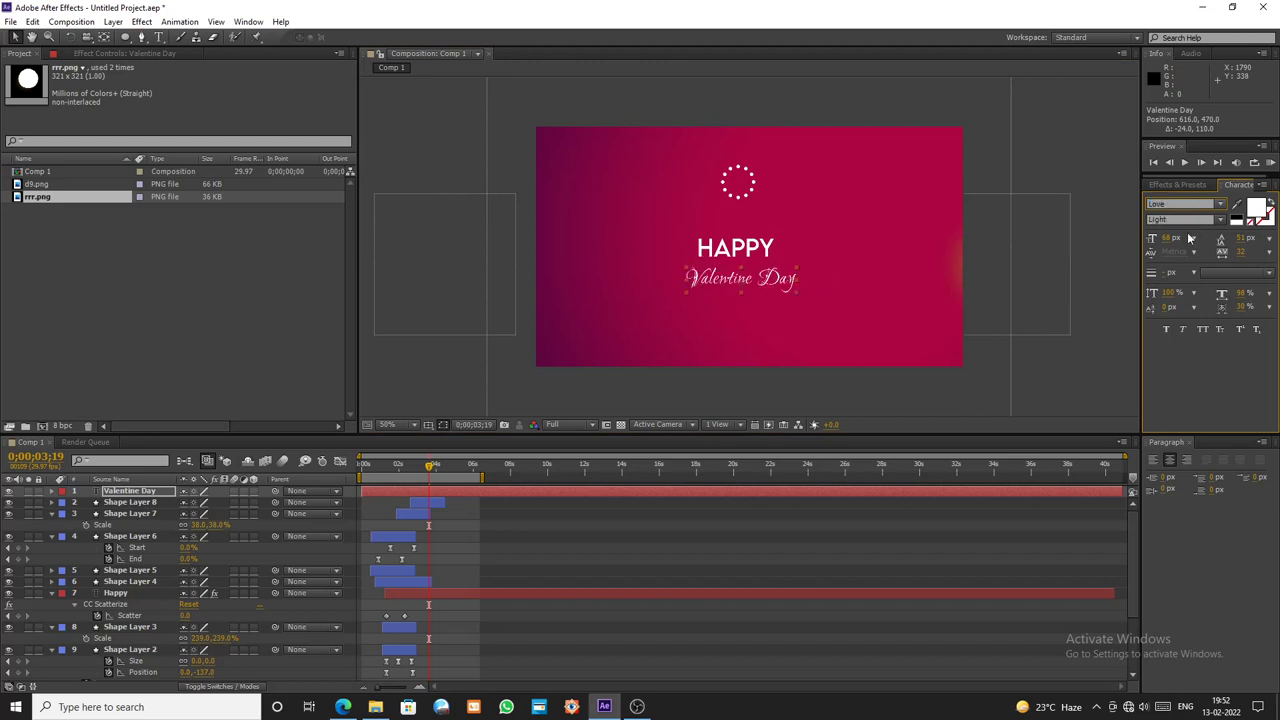
text( Parade)
key(Down)
key(Down)
key(Down)
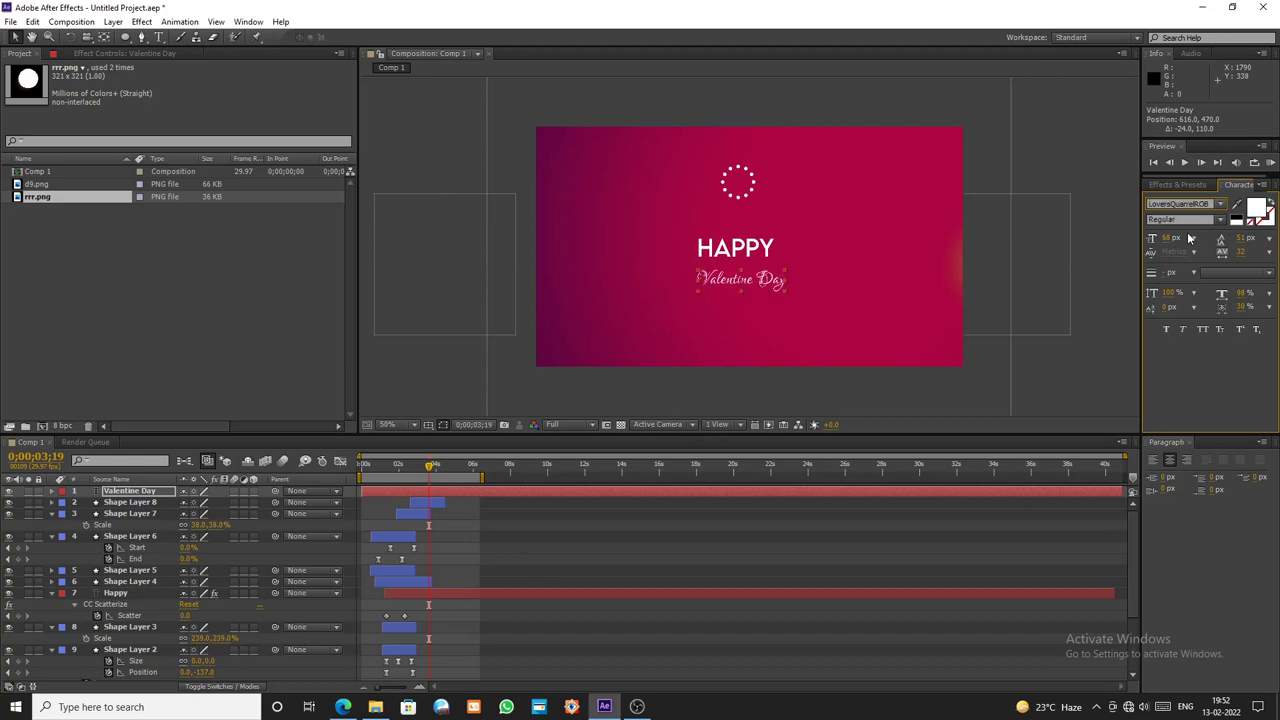
key(Down)
key(Down)
key(Down)
key(Down)
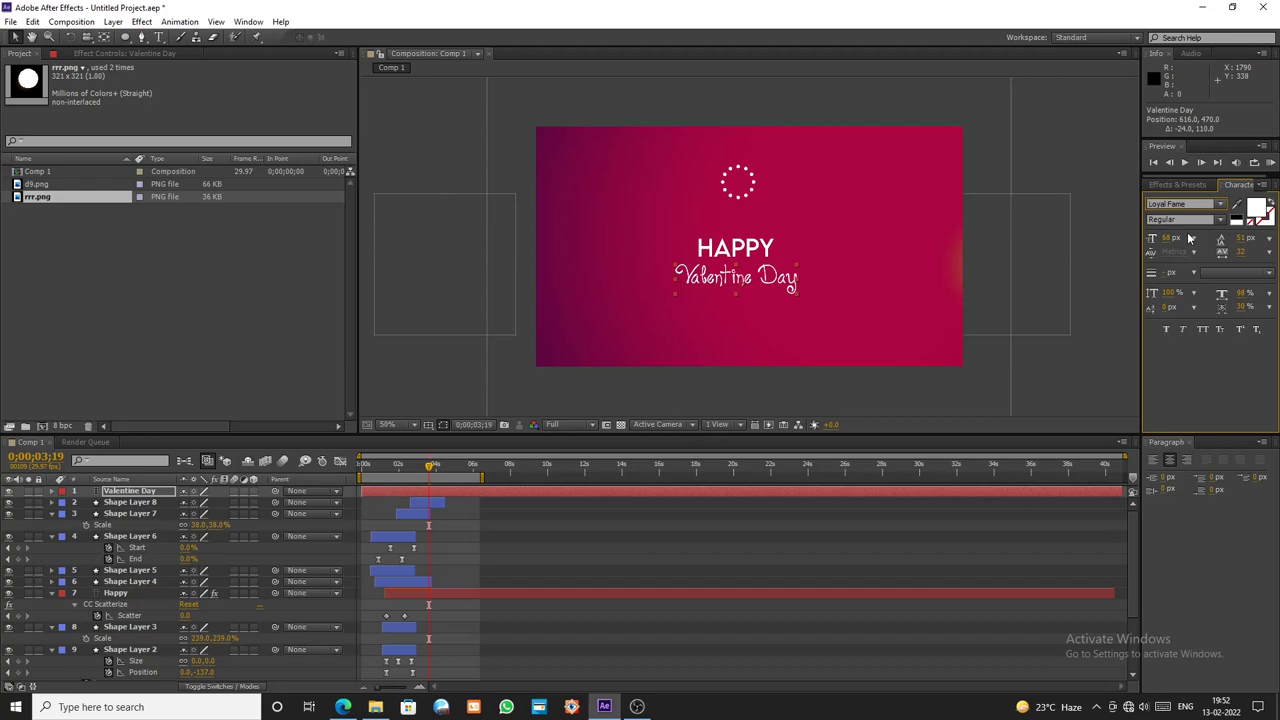
- Restyle the Valentine Day text at 136 px in the LTZapfino Three font, positioned at 648, 510 beneath HAPPY
drag(1166, 241, 1210, 237)
drag(838, 277, 856, 298)
click(1176, 204)
key(Down)
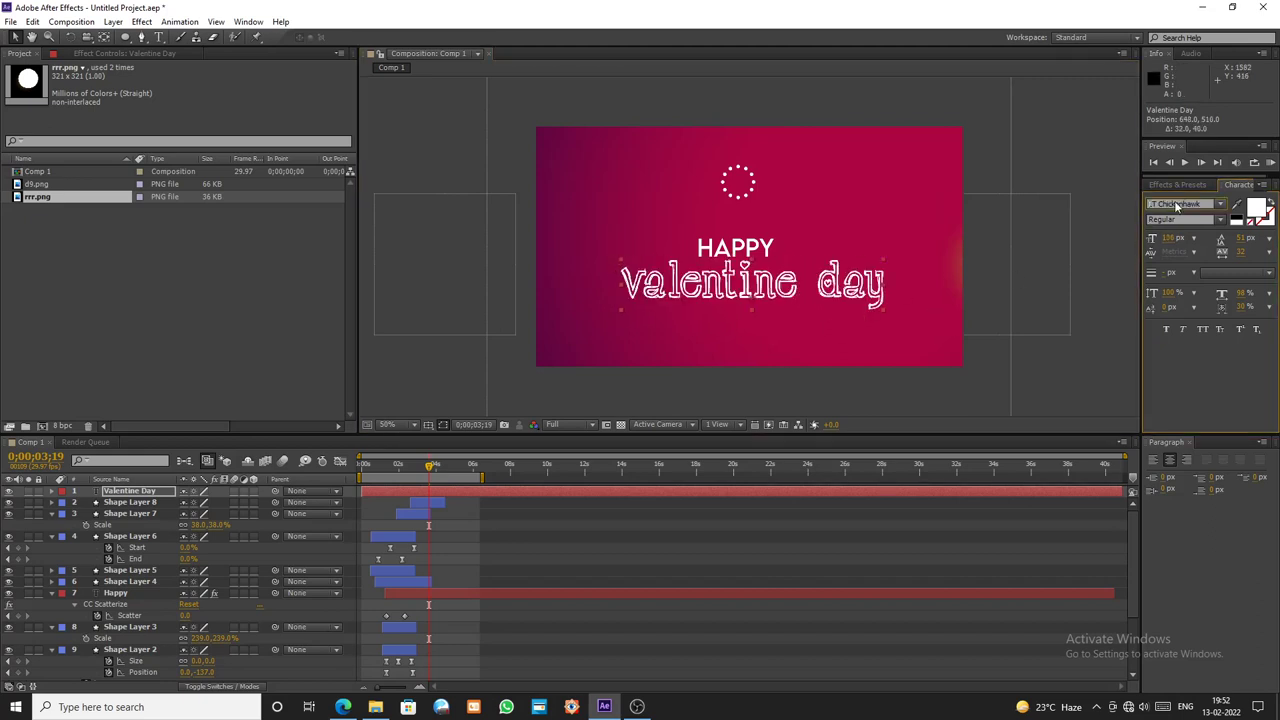
key(Down)
key(Down)
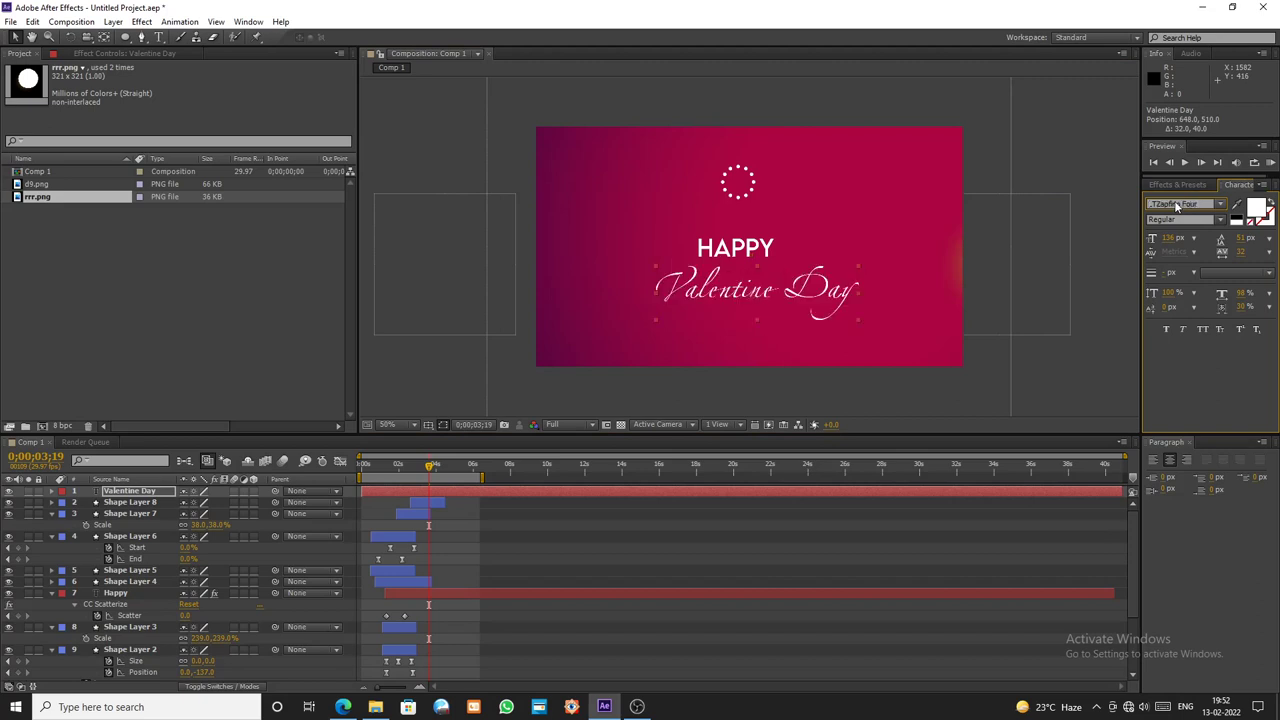
key(Down)
key(Down)
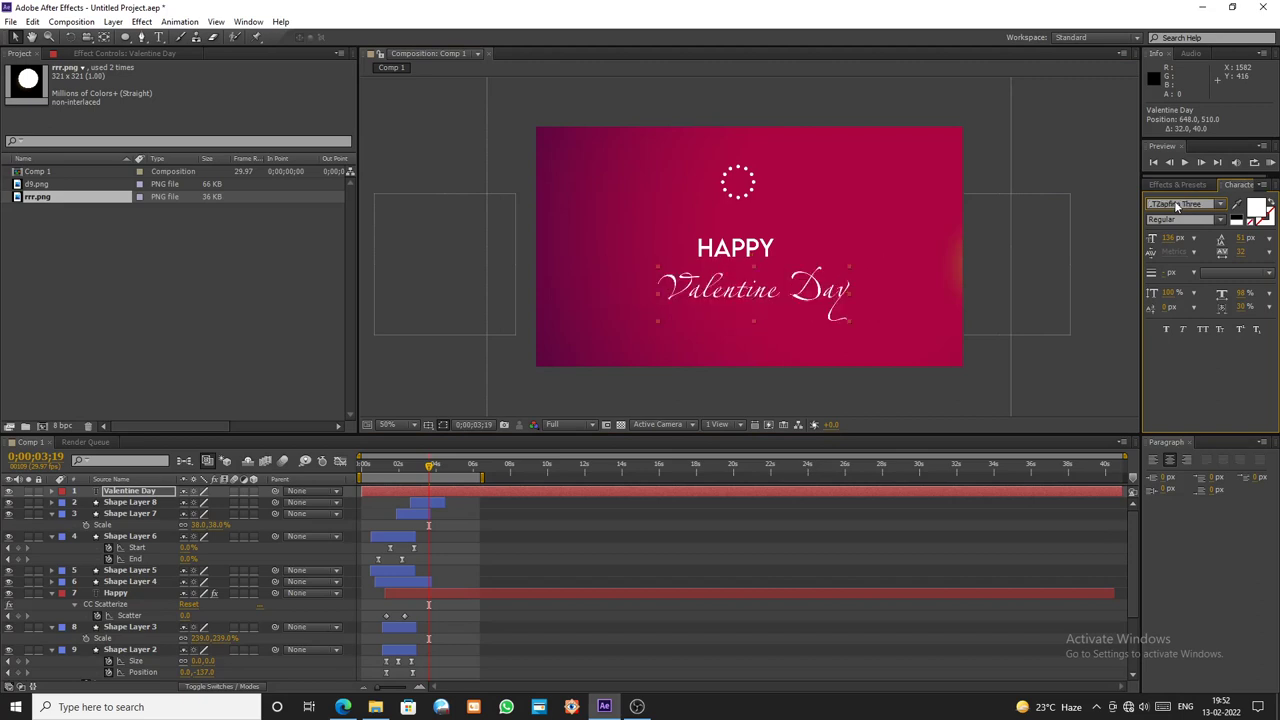
- Browse the installed fonts for the Valentine Day text layer and set its font to Loyal Fame
key(Down)
key(Down)
key(Down)
key(Down)
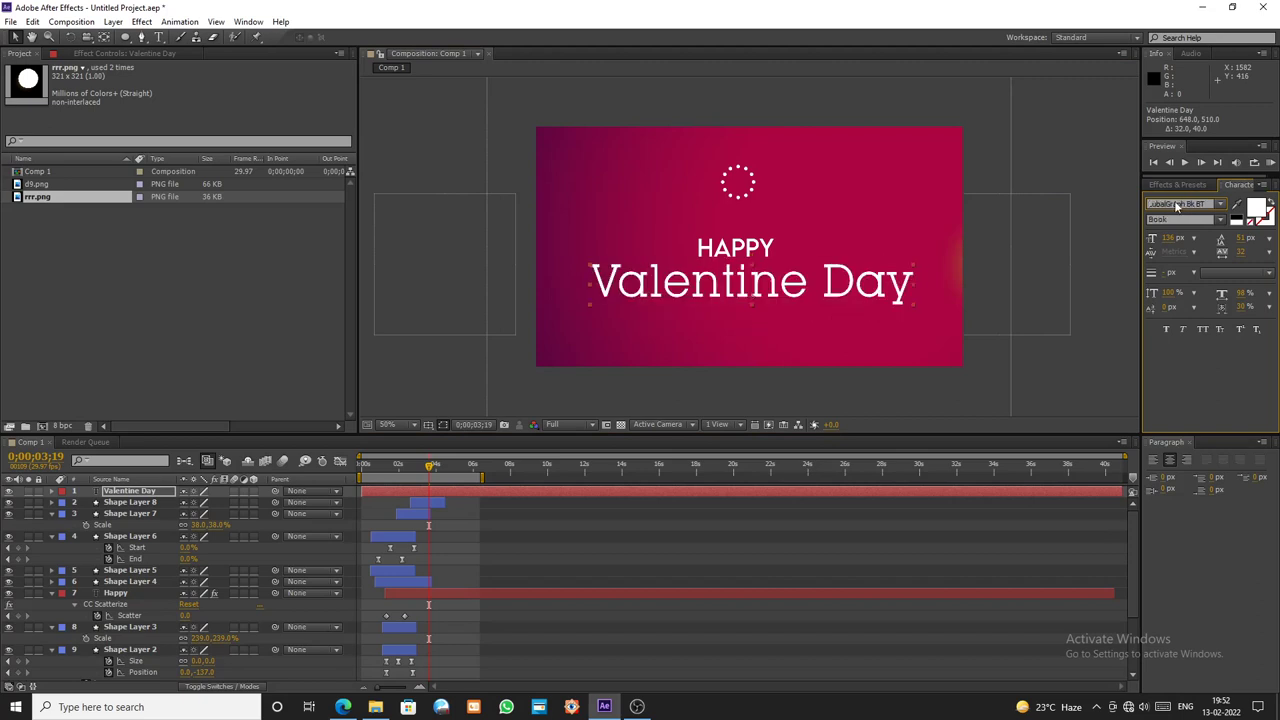
key(Down)
key(Down)
key(Down)
key(Down)
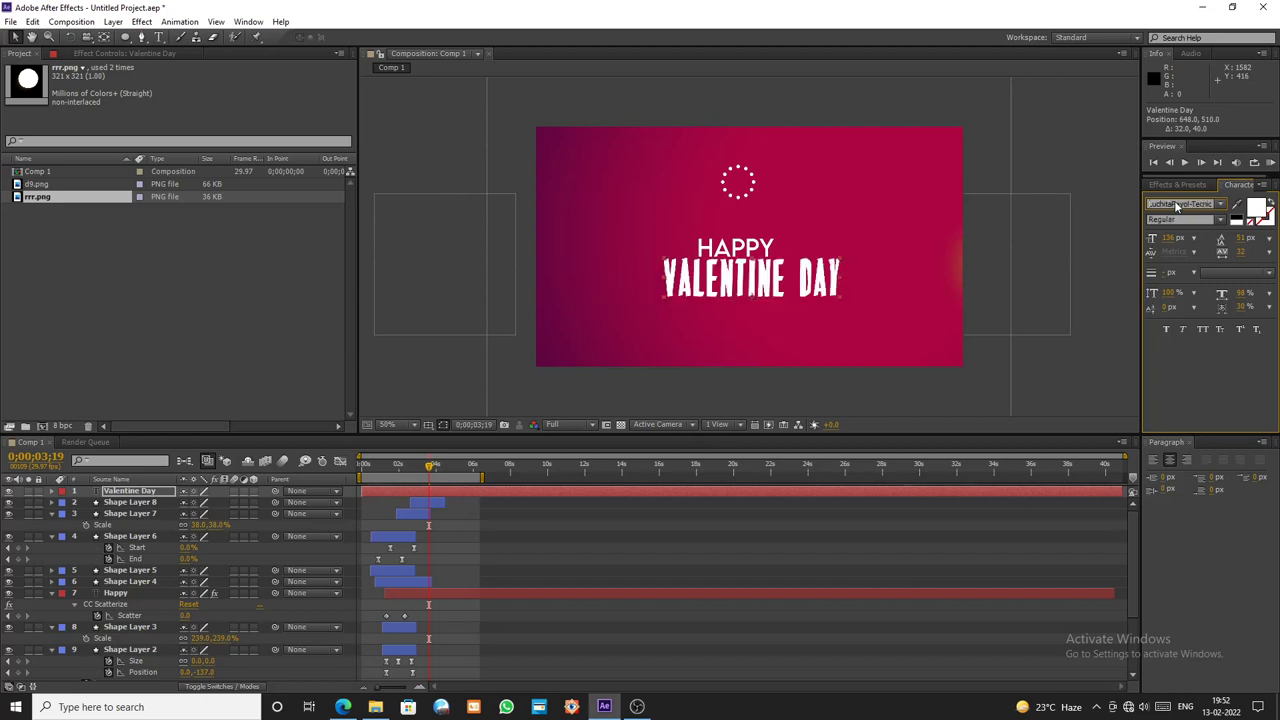
key(Down)
key(Down)
key(Down)
key(Down)
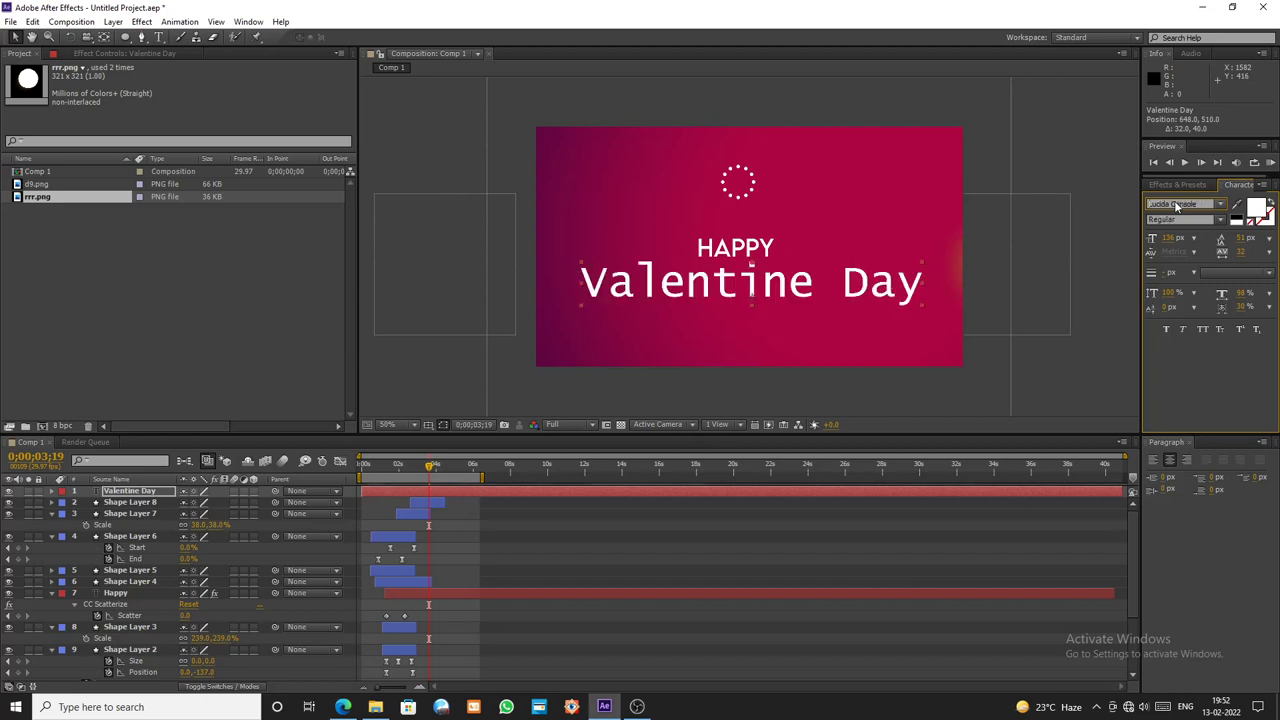
key(Down)
key(Down)
key(Down)
key(Down)
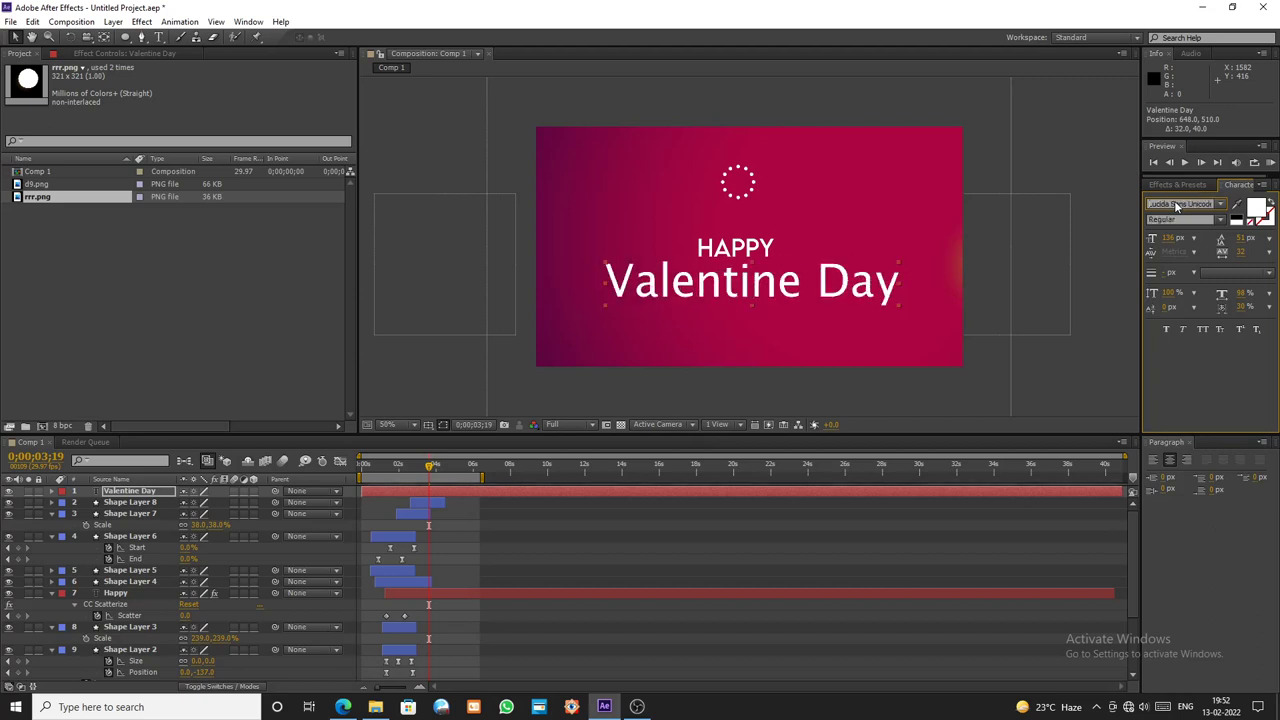
key(Down)
key(Down)
key(Down)
key(Down)
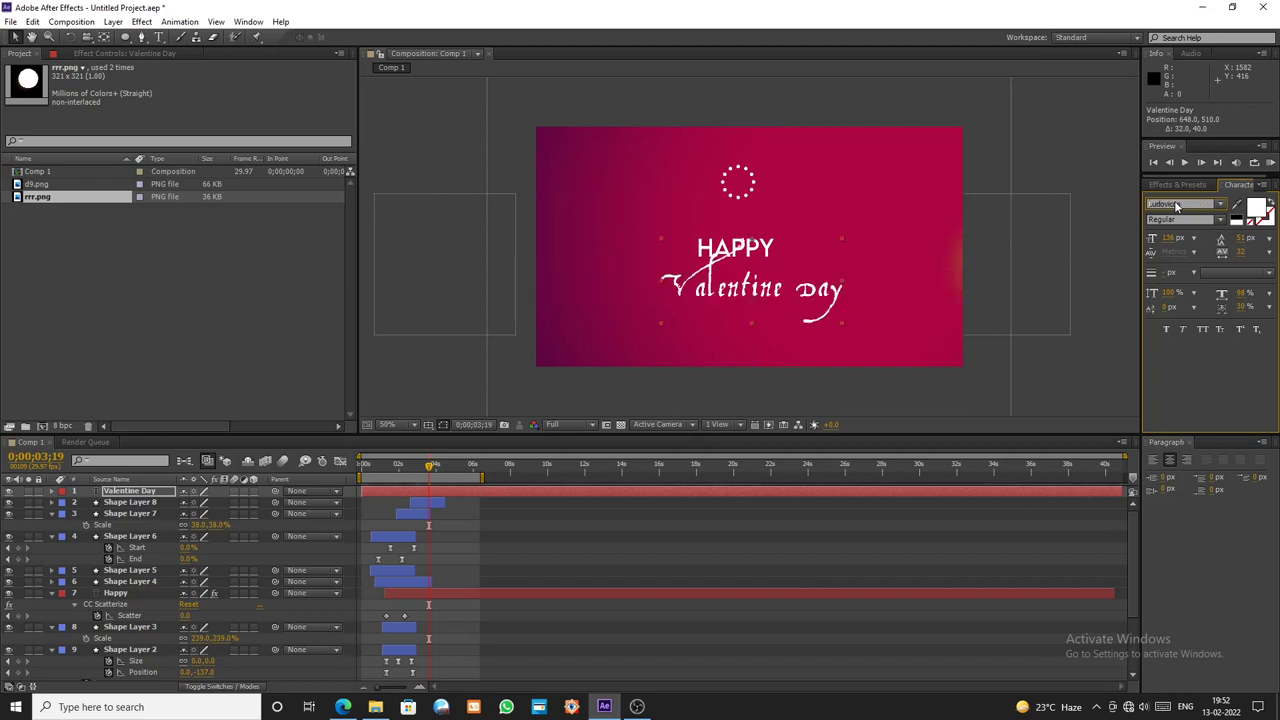
key(Down)
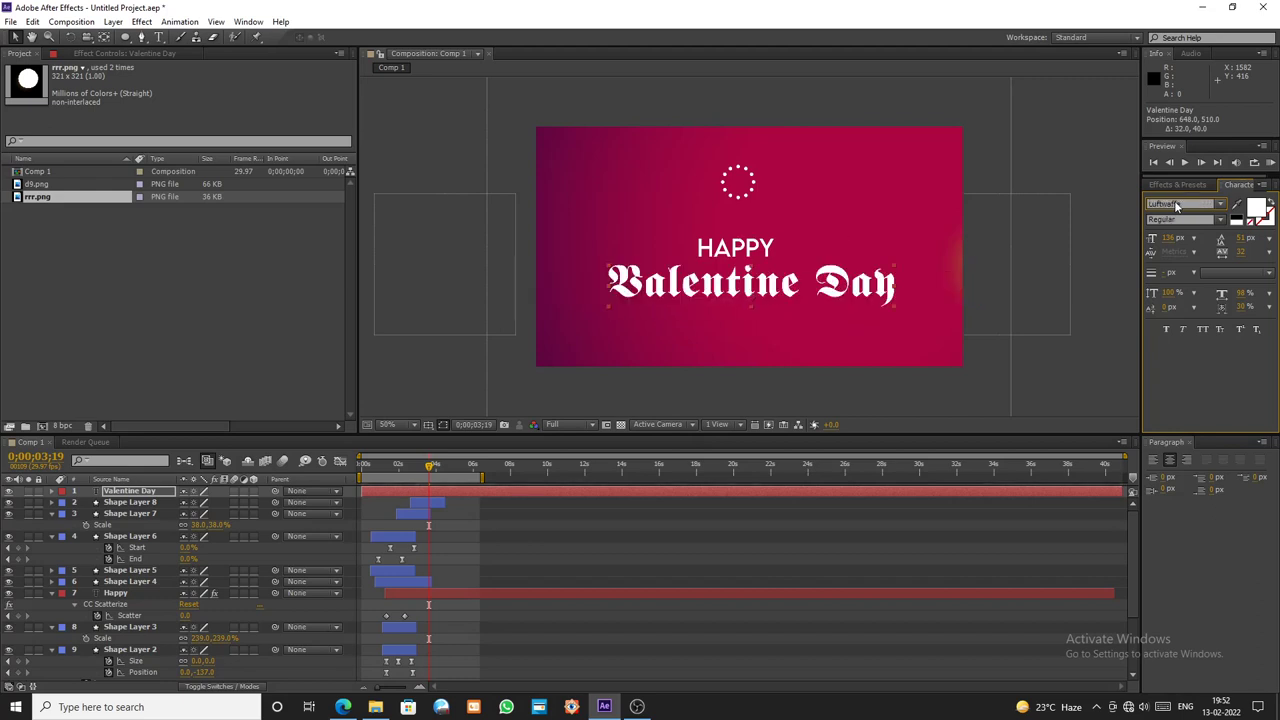
key(Down)
key(Down)
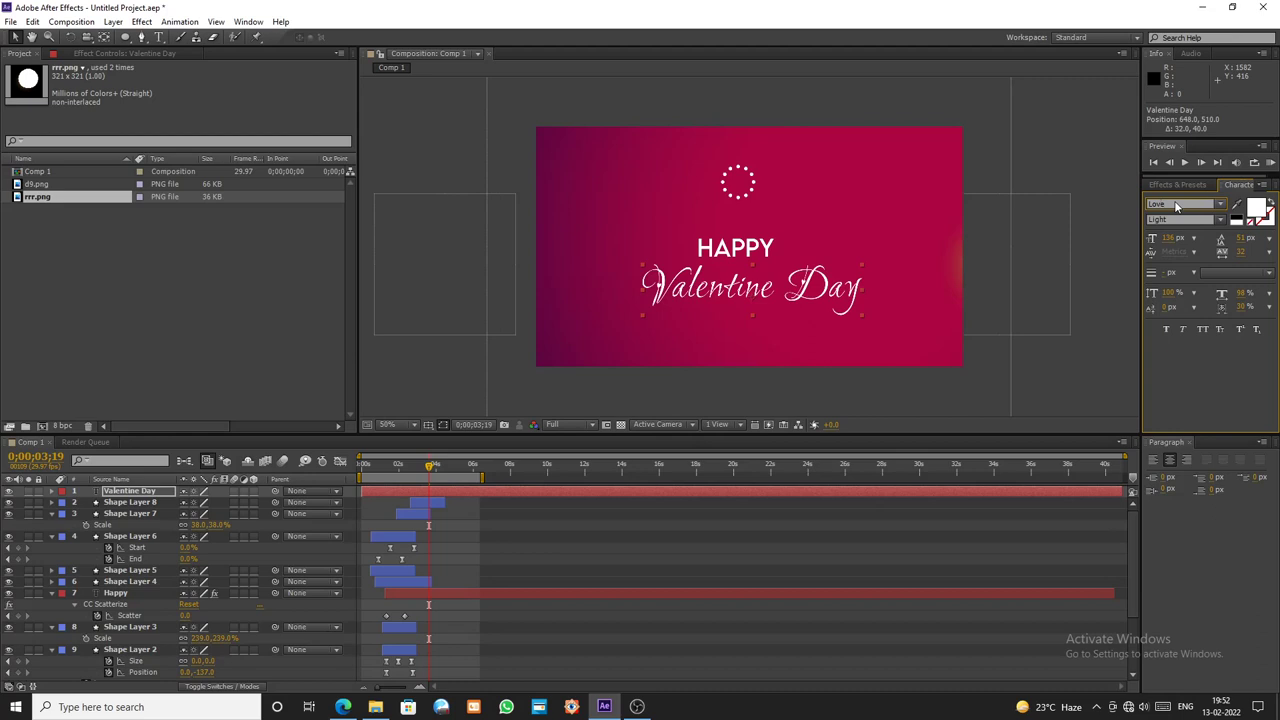
key(Down)
key(Down)
key(Down)
key(Down)
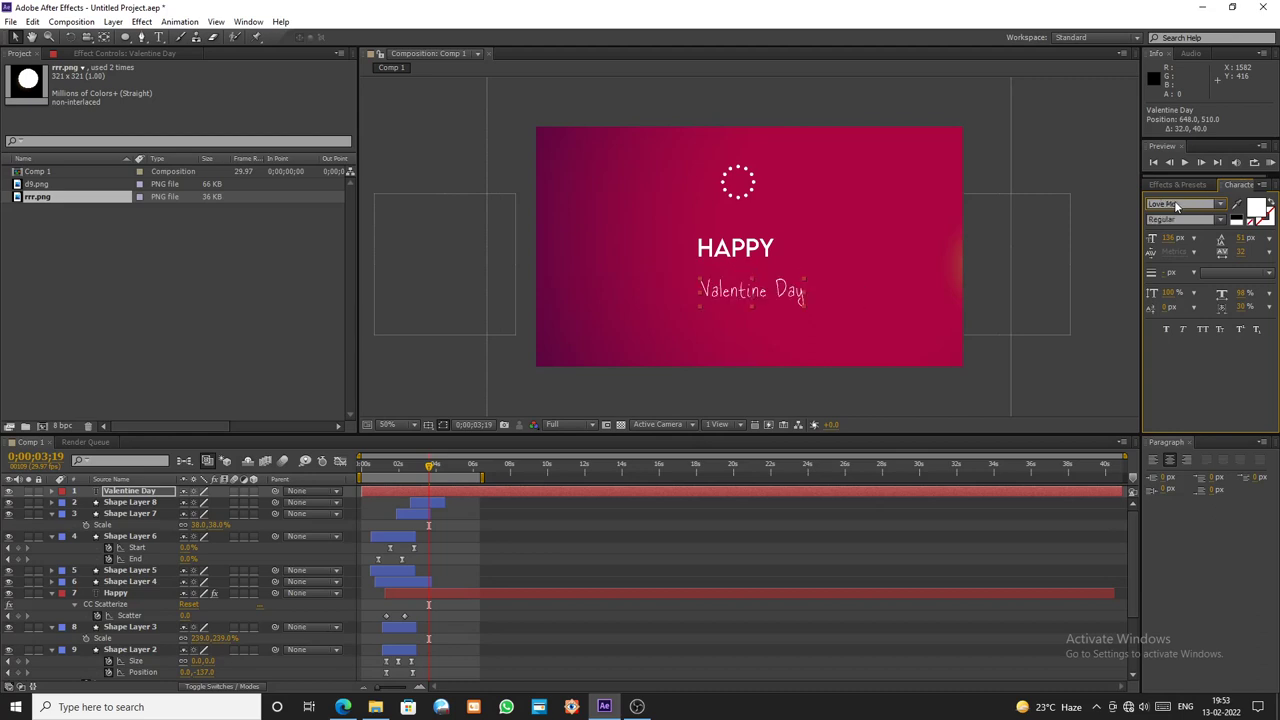
key(Down)
key(Down)
key(Down)
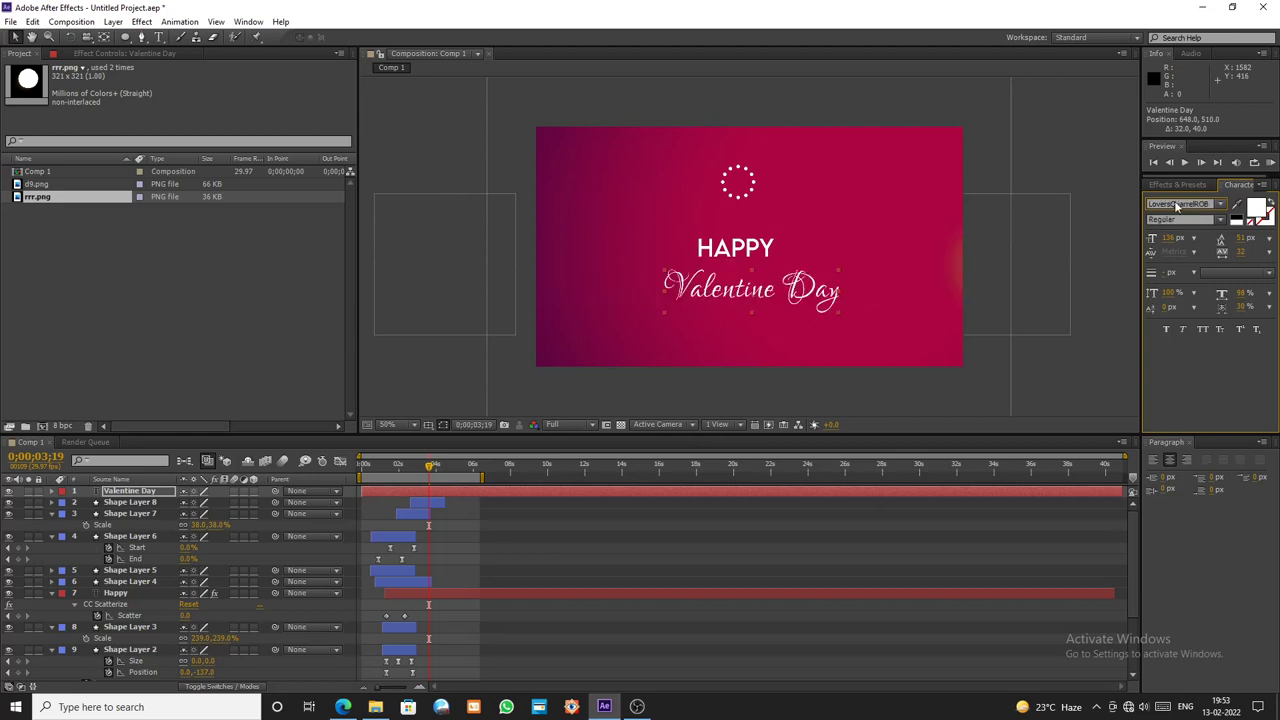
key(Down)
key(Down)
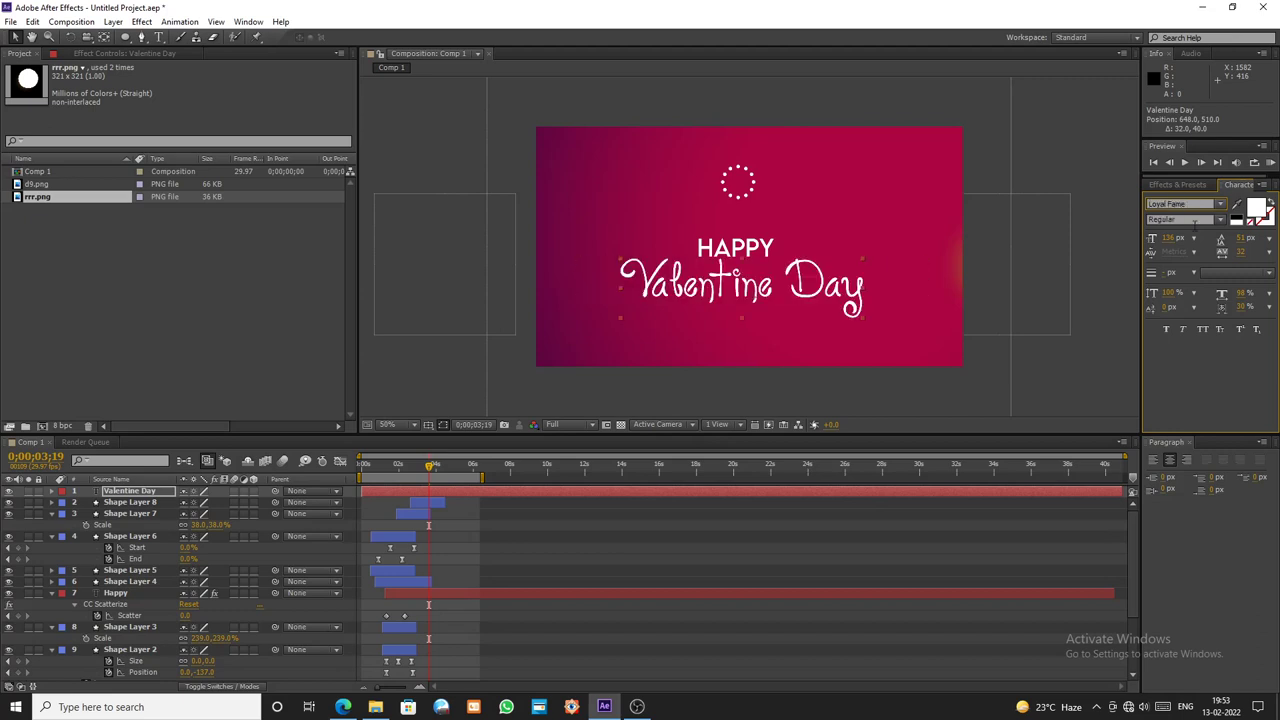
- Reduce the Valentine Day text size to 93 px and move the text to position 624, 488, beneath HAPPY
drag(1166, 238, 1158, 262)
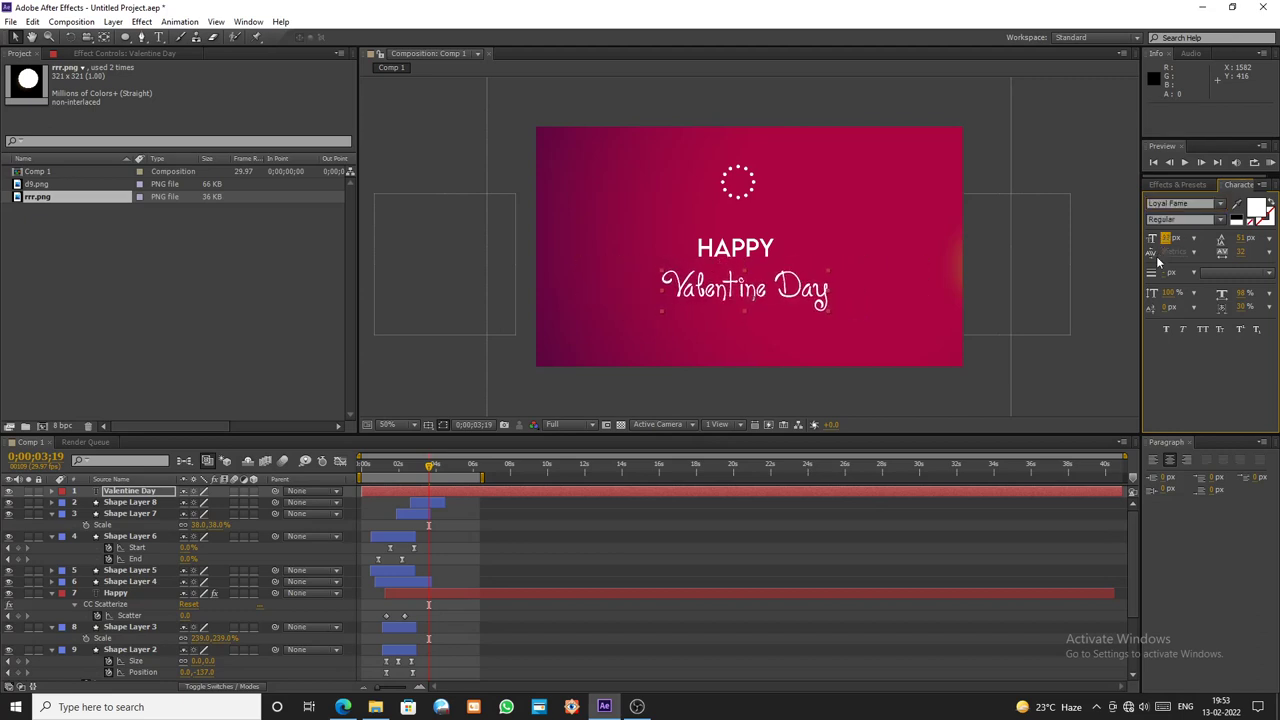
drag(760, 290, 752, 283)
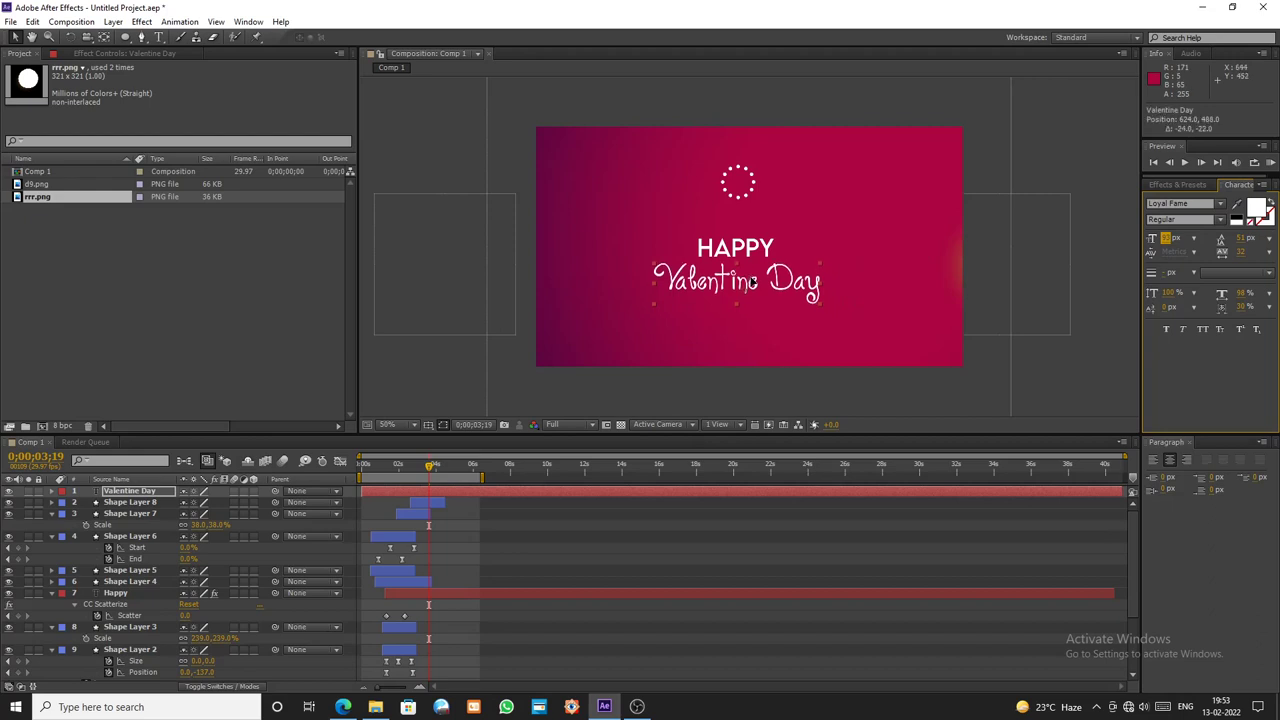
- Set the current time to 0;00;01;23 and trace the V of Valentine with an open Pen tool mask path
key(period)
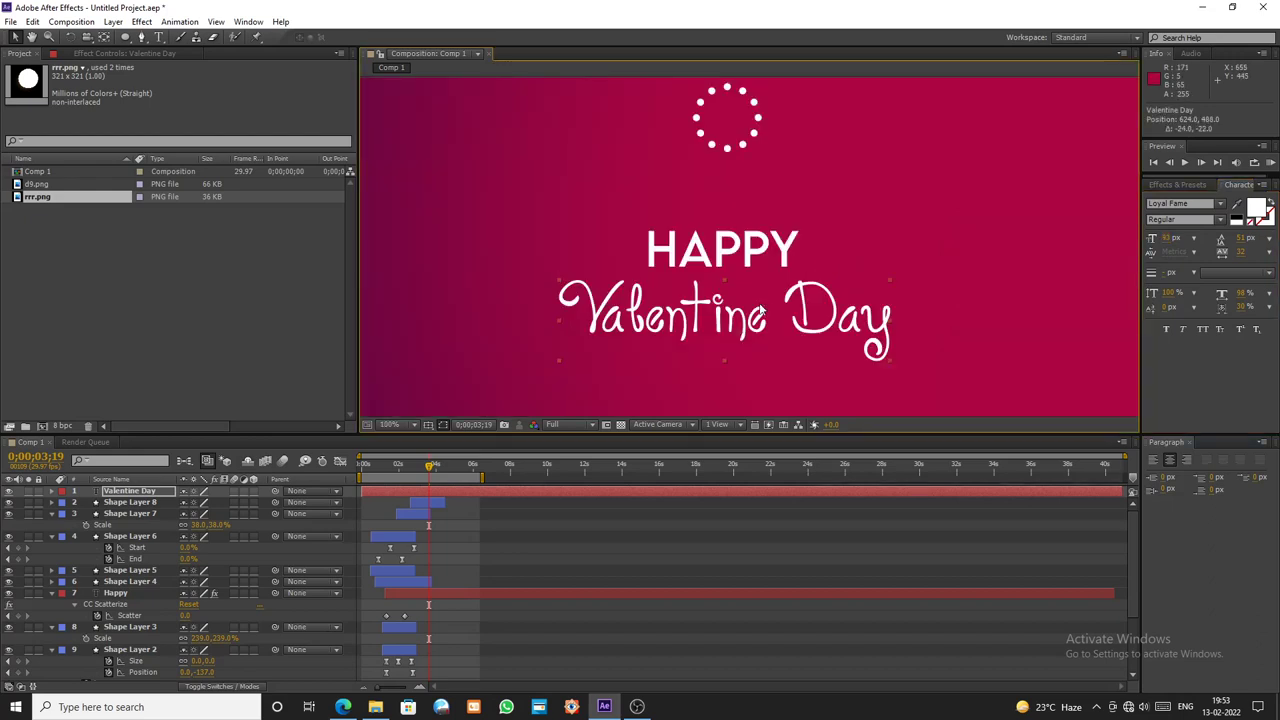
key(period)
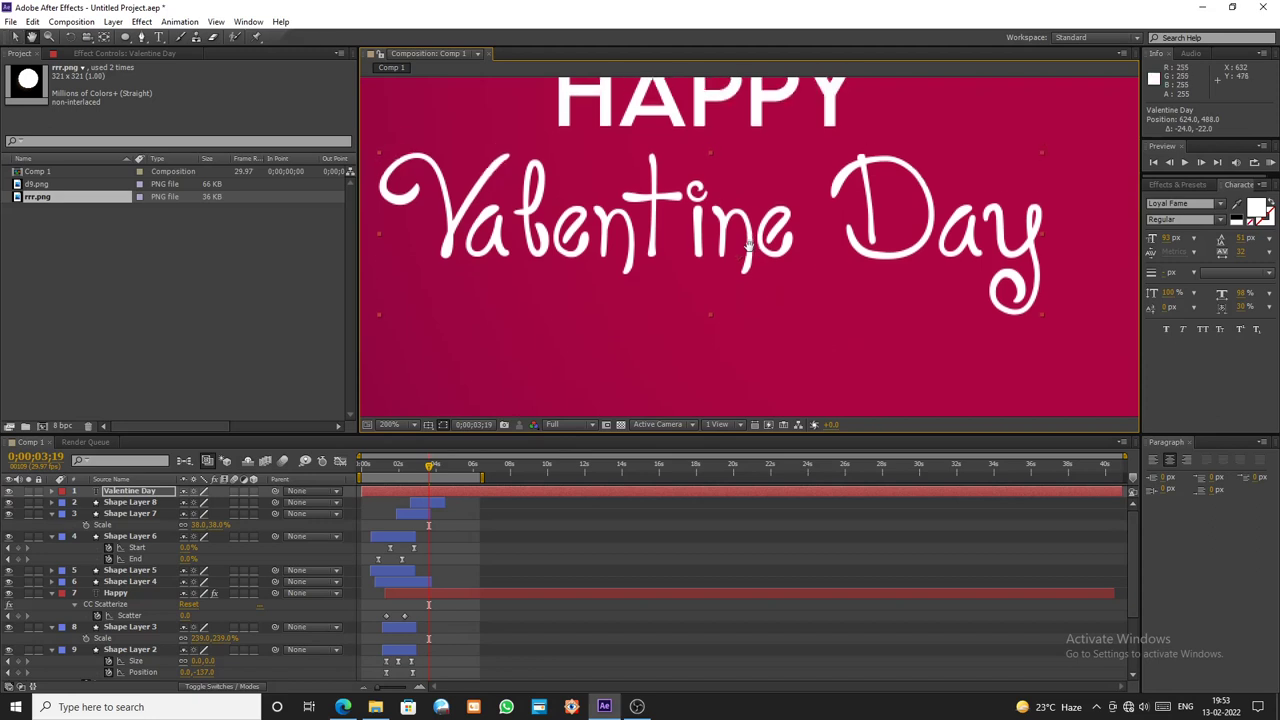
drag(747, 243, 753, 270)
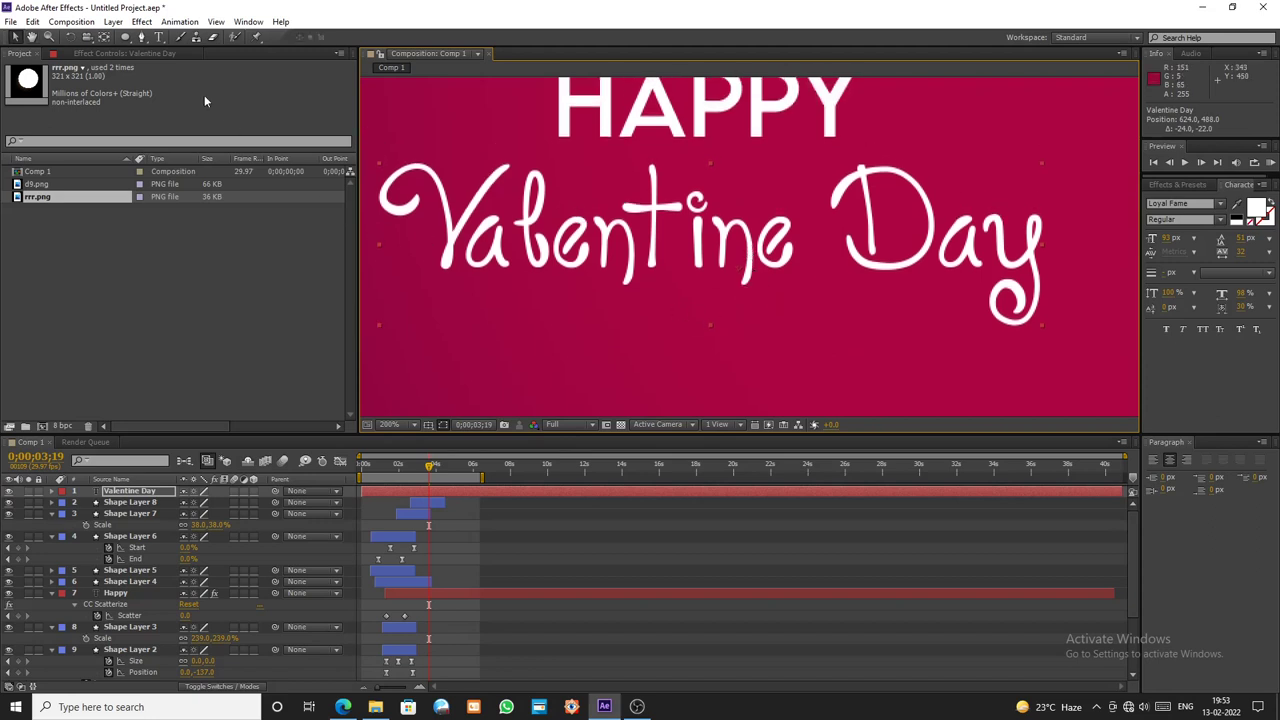
click(141, 36)
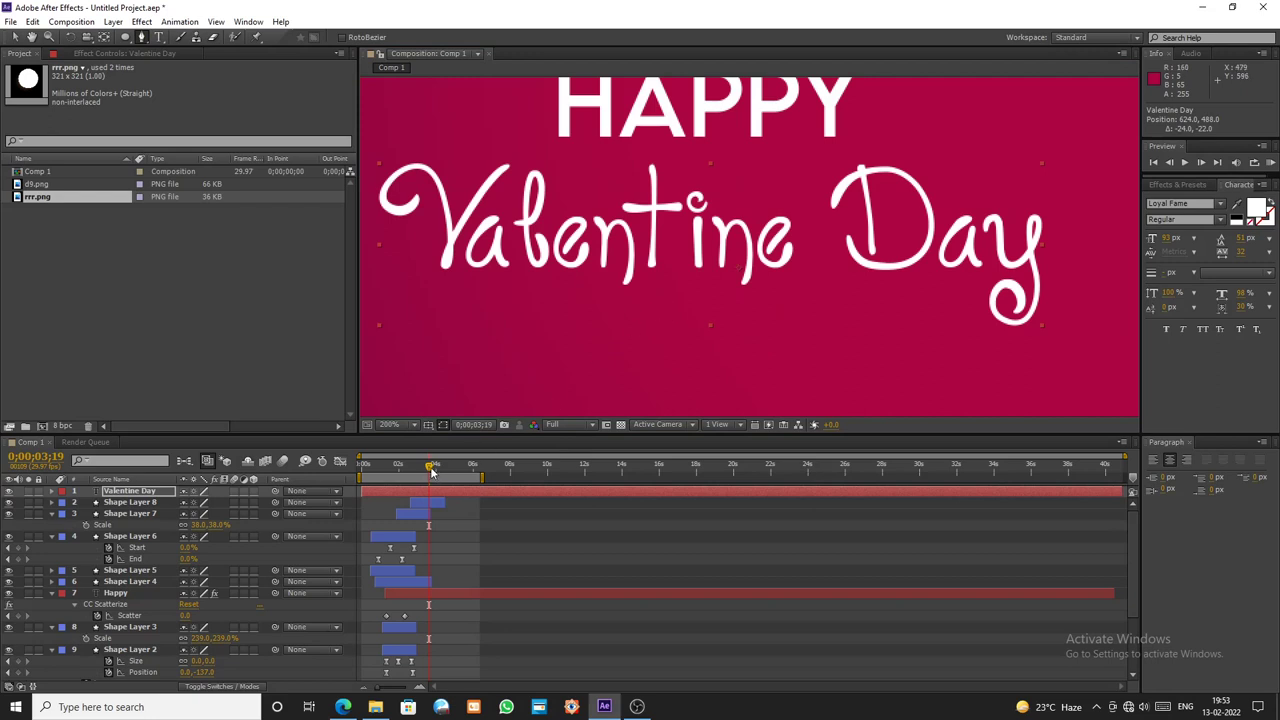
drag(432, 472, 397, 485)
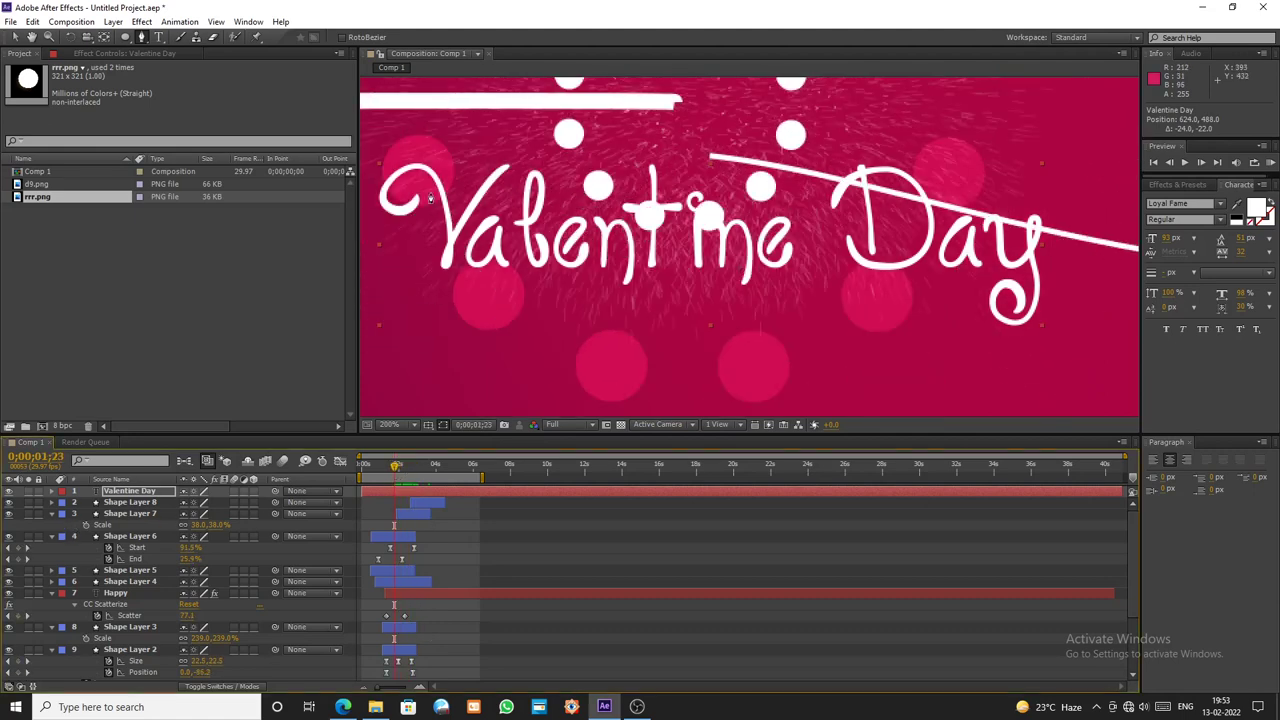
key(space)
drag(443, 173, 551, 228)
scroll(713, 156, up, 2)
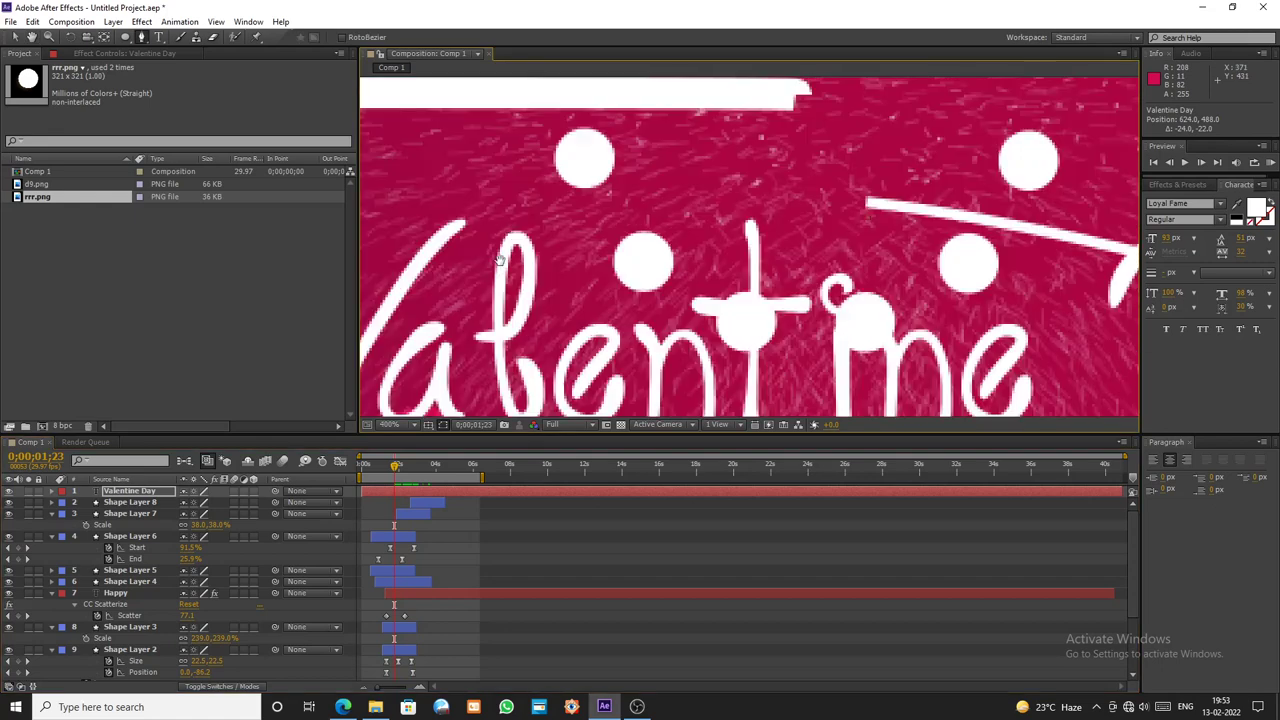
key(g)
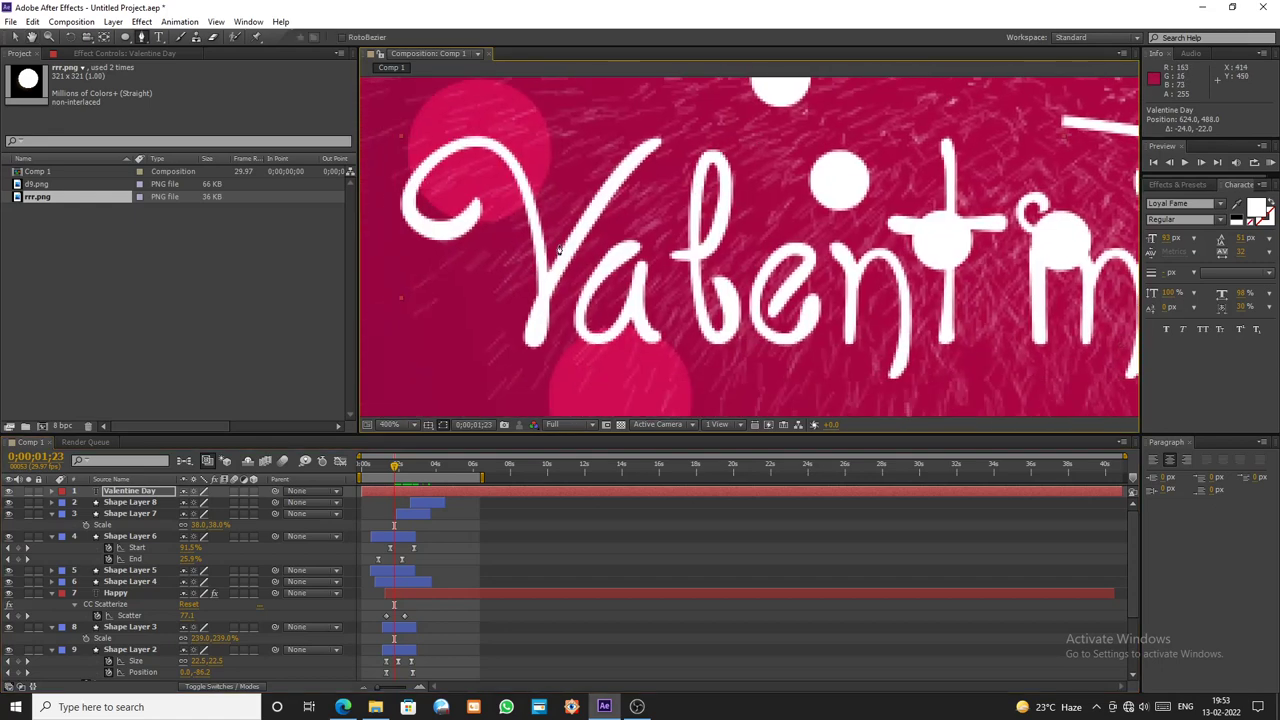
click(476, 202)
drag(424, 223, 524, 188)
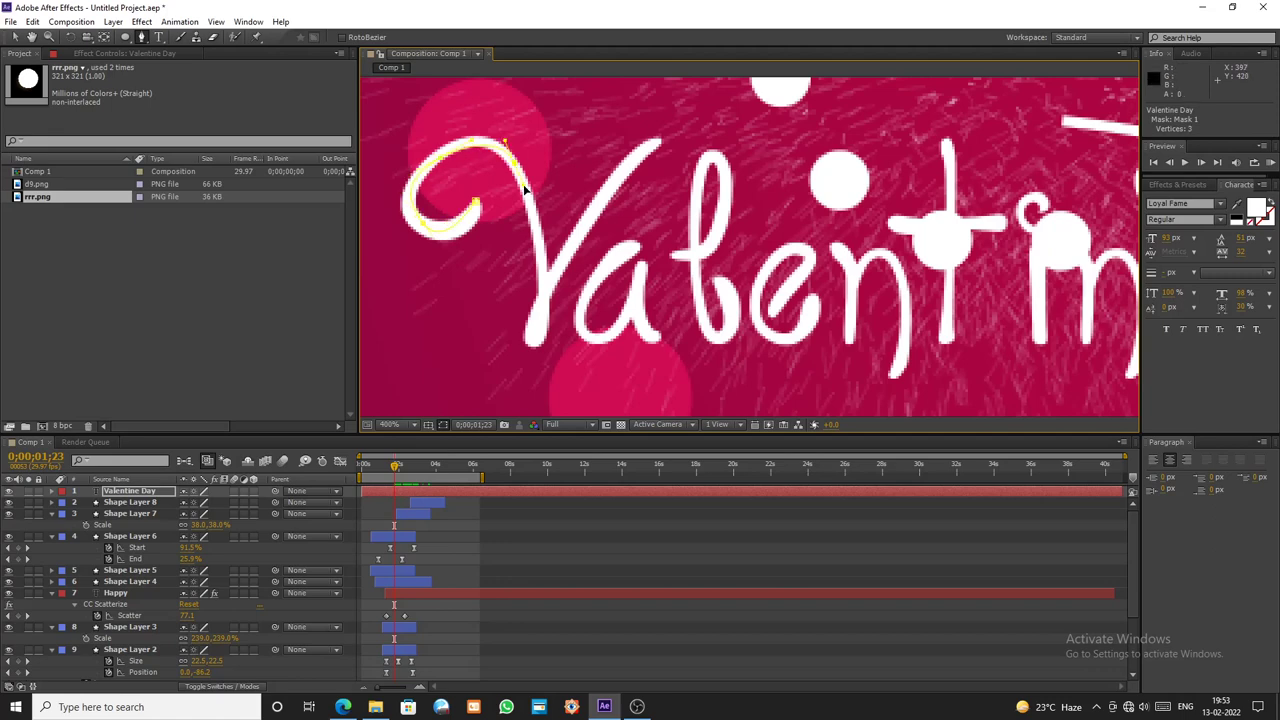
click(542, 300)
click(532, 342)
click(657, 143)
click(15, 37)
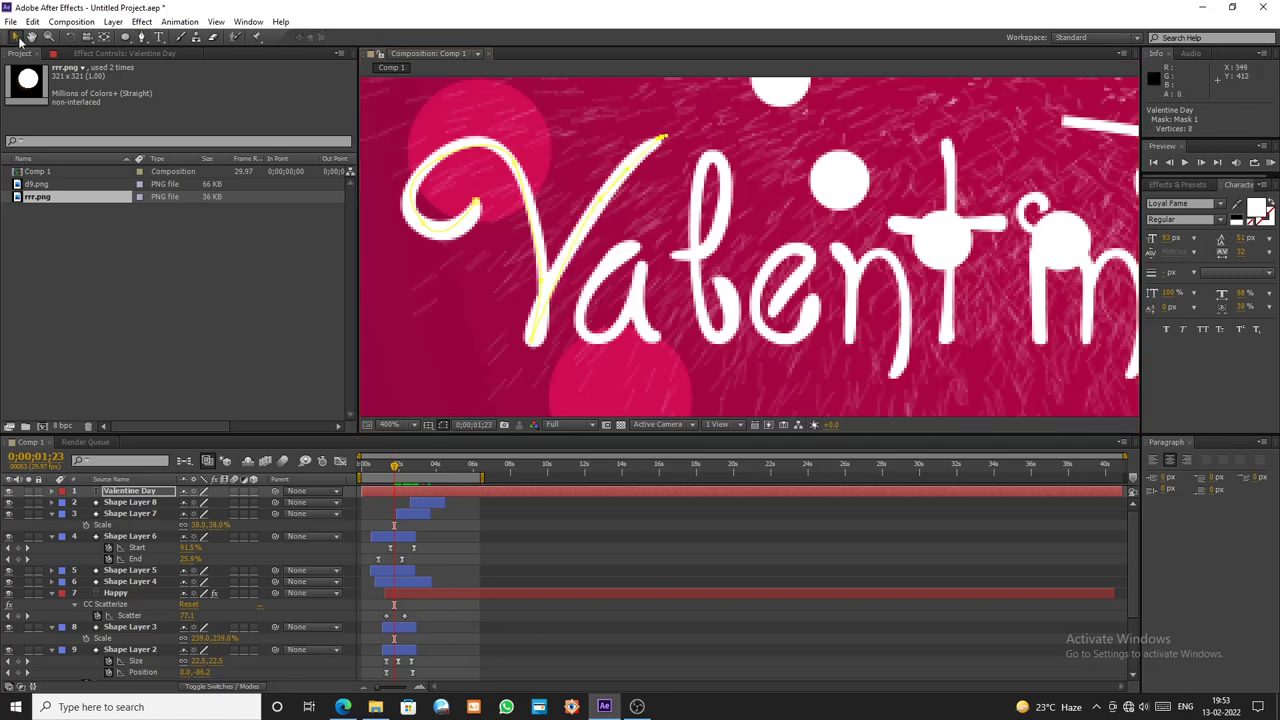
- Trace the letter a of Valentine with a separate open mask path running along the middle of its stroke
drag(640, 249, 590, 241)
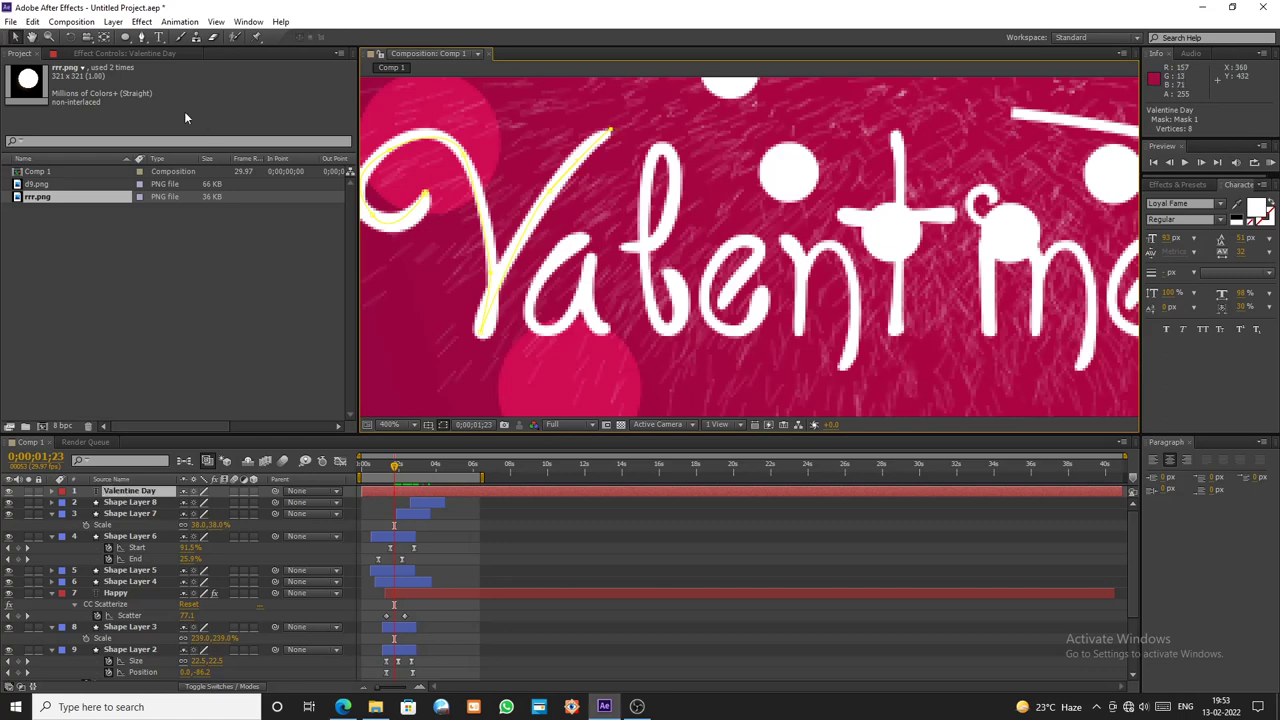
click(141, 37)
click(588, 240)
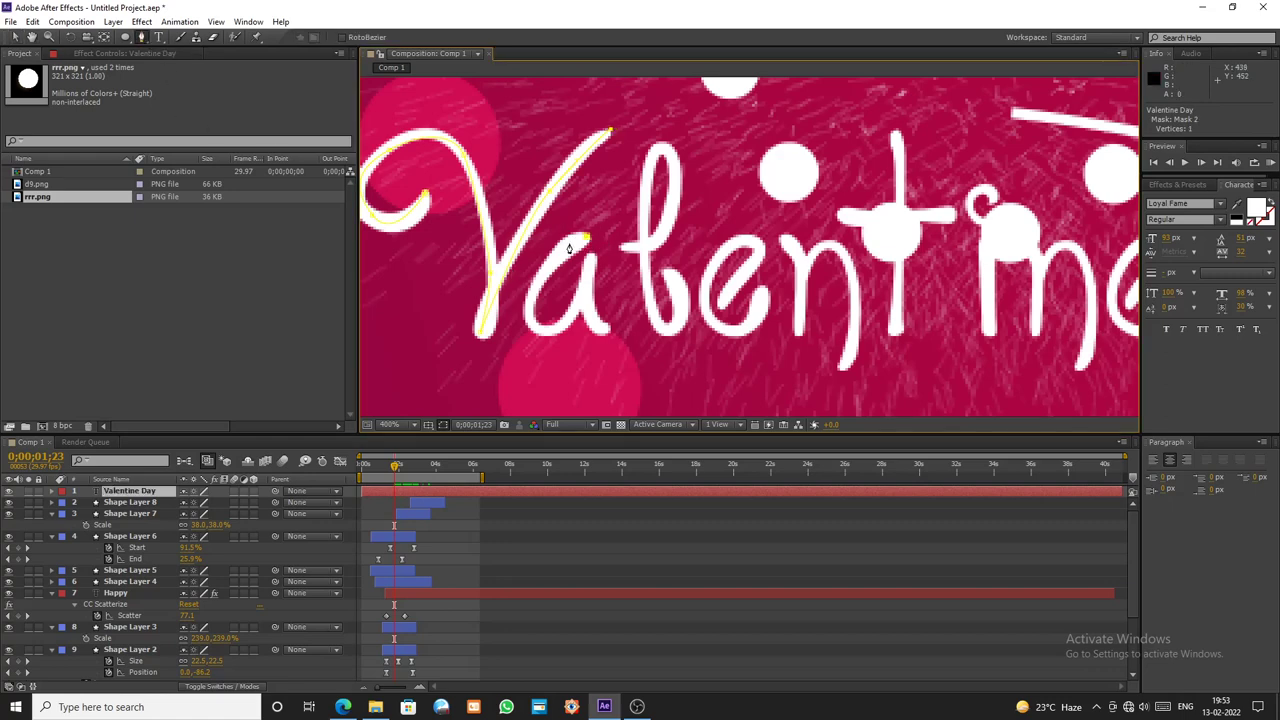
click(535, 298)
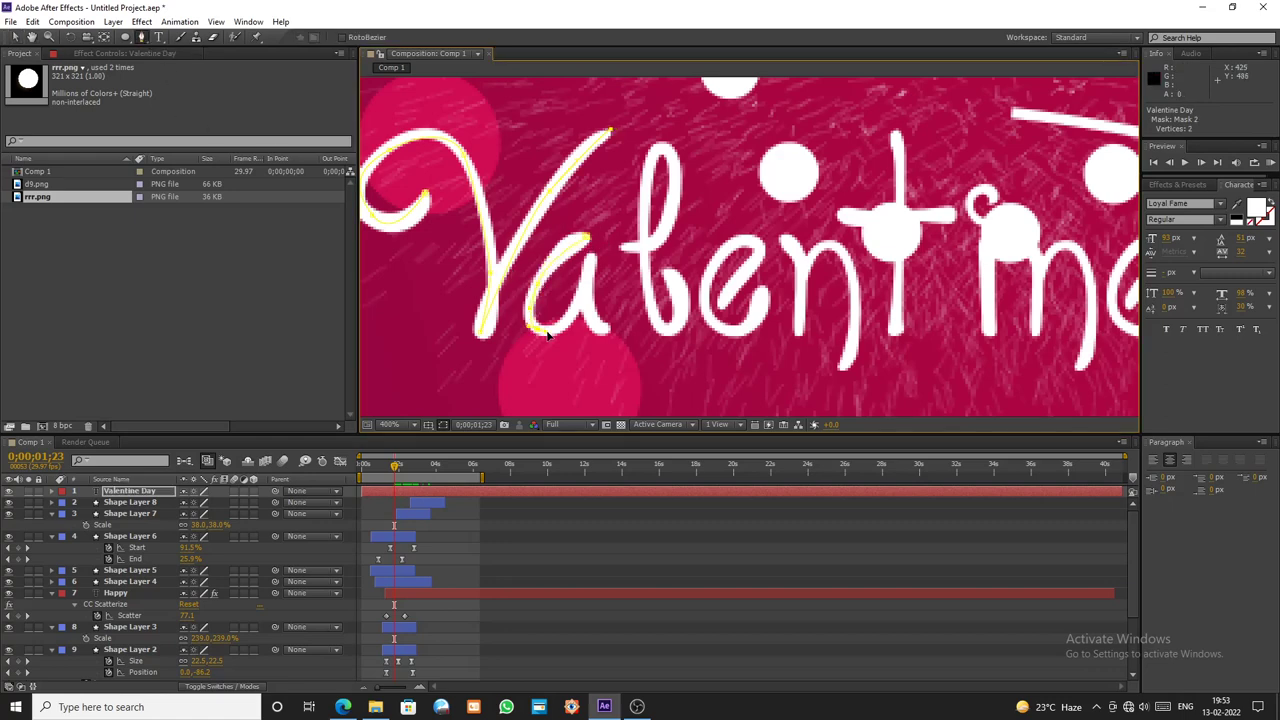
click(574, 314)
click(605, 329)
drag(680, 300, 600, 318)
click(15, 36)
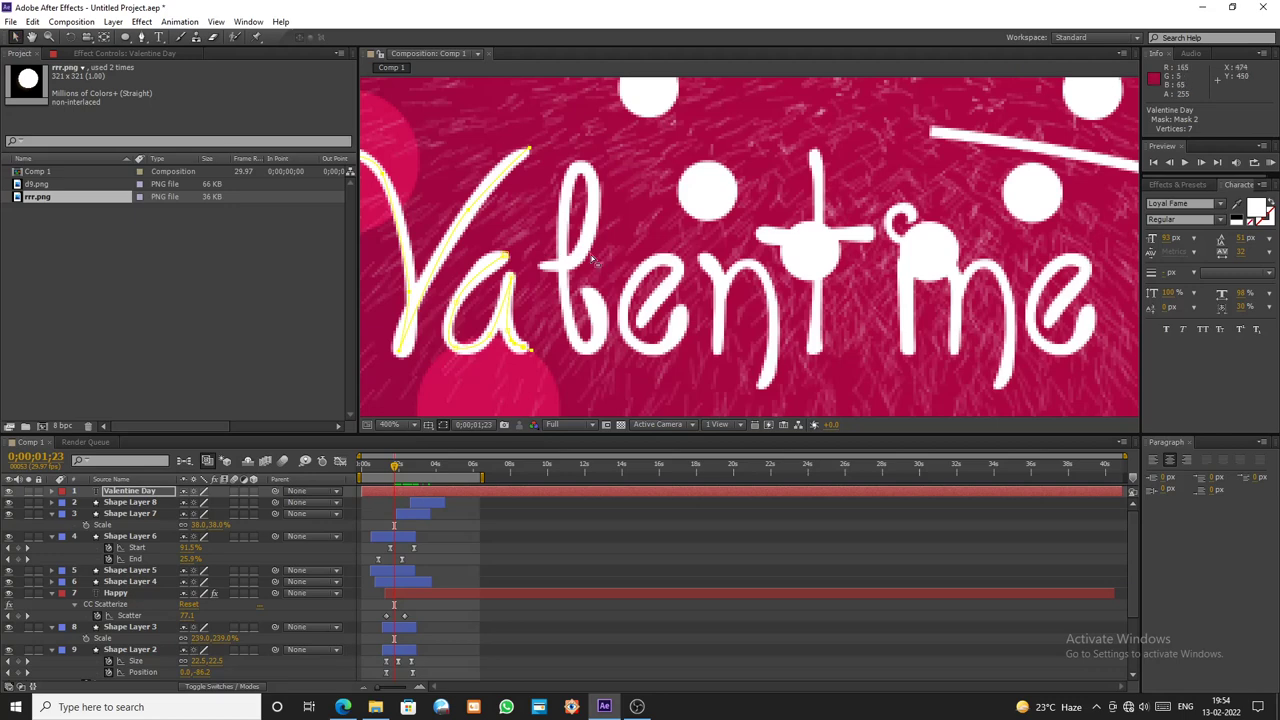
- Trace the looped letter l of Valentine with its own open mask path, from the left crossbar end through the bottom curl
click(141, 36)
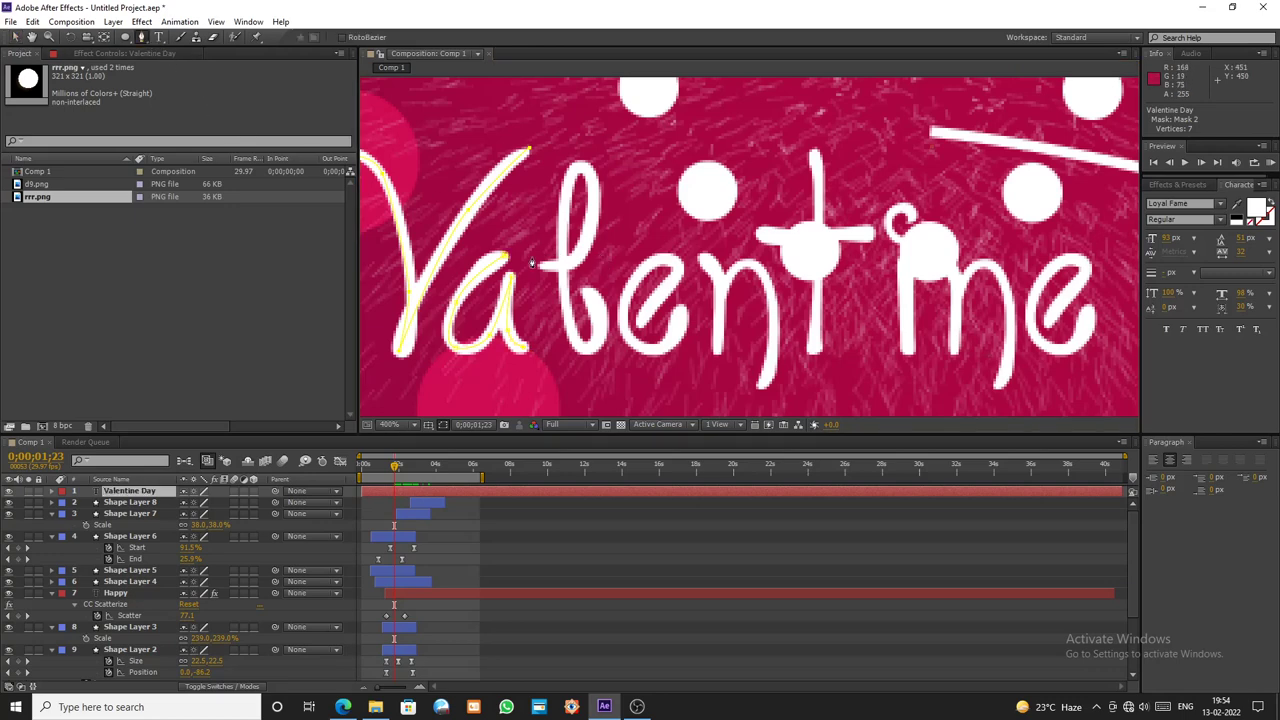
click(538, 267)
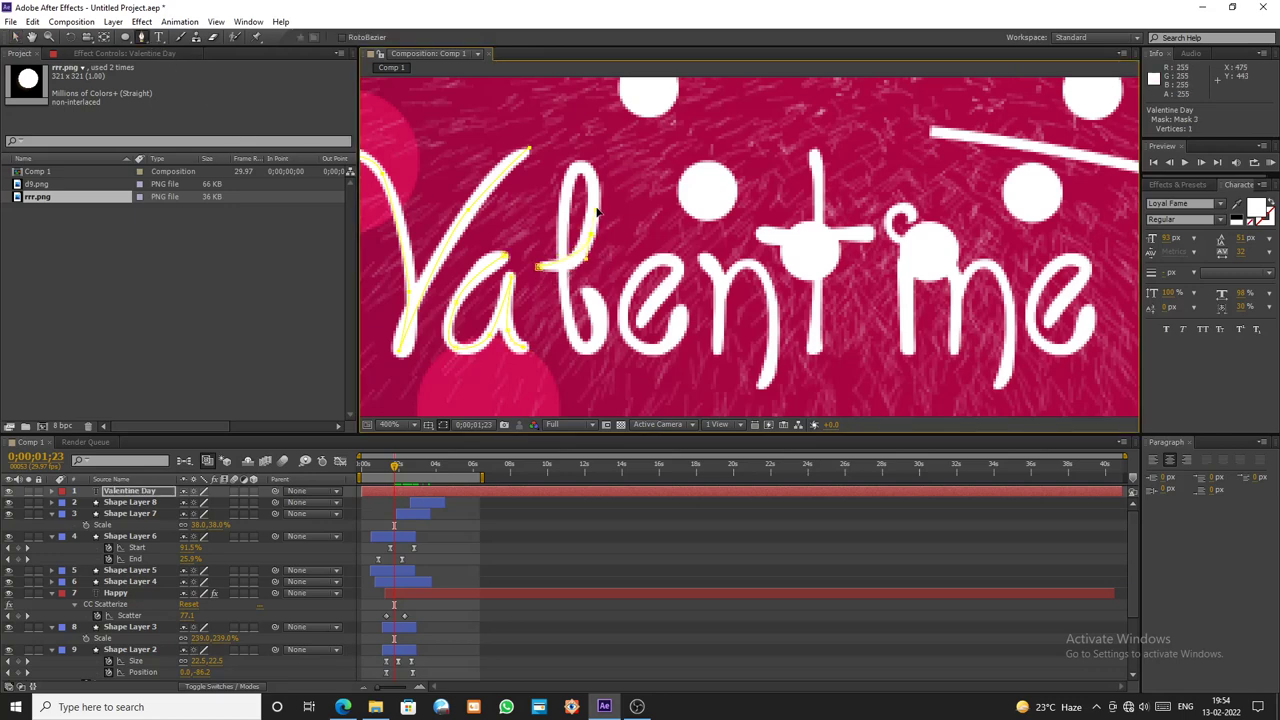
click(585, 232)
click(563, 240)
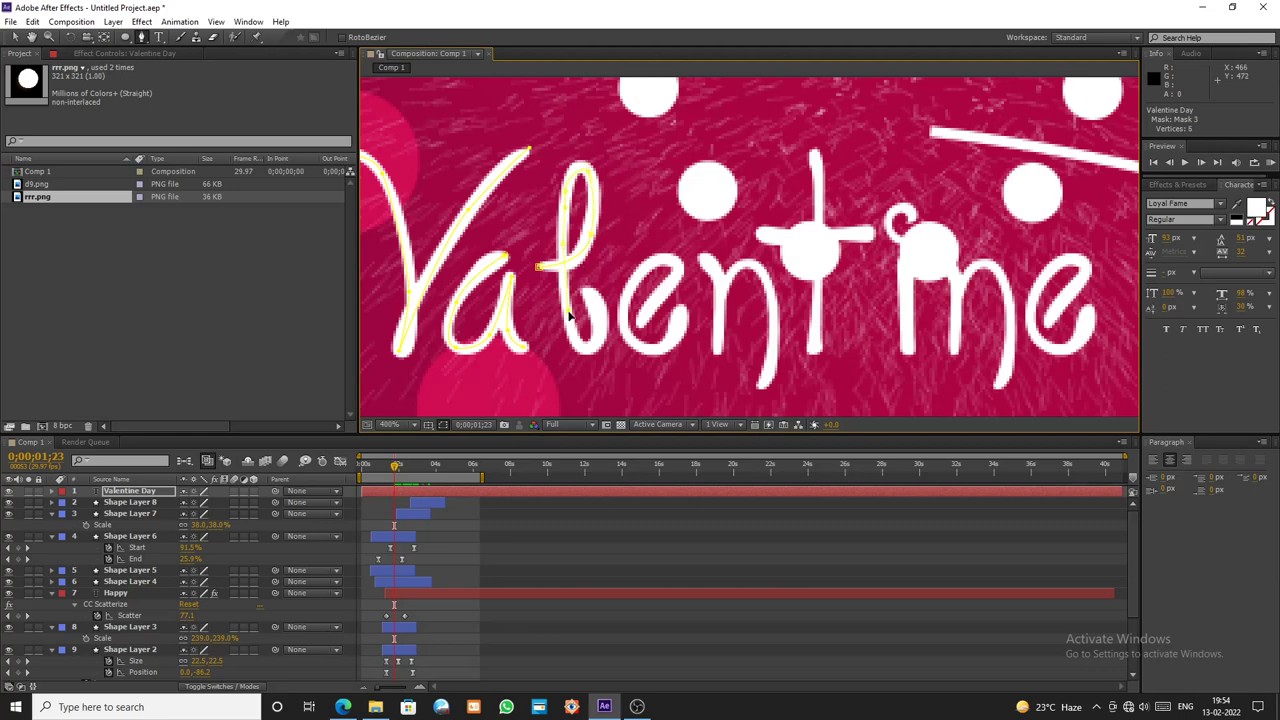
scroll(568, 310, down, 2)
scroll(652, 296, up, 2)
scroll(640, 300, down, 1)
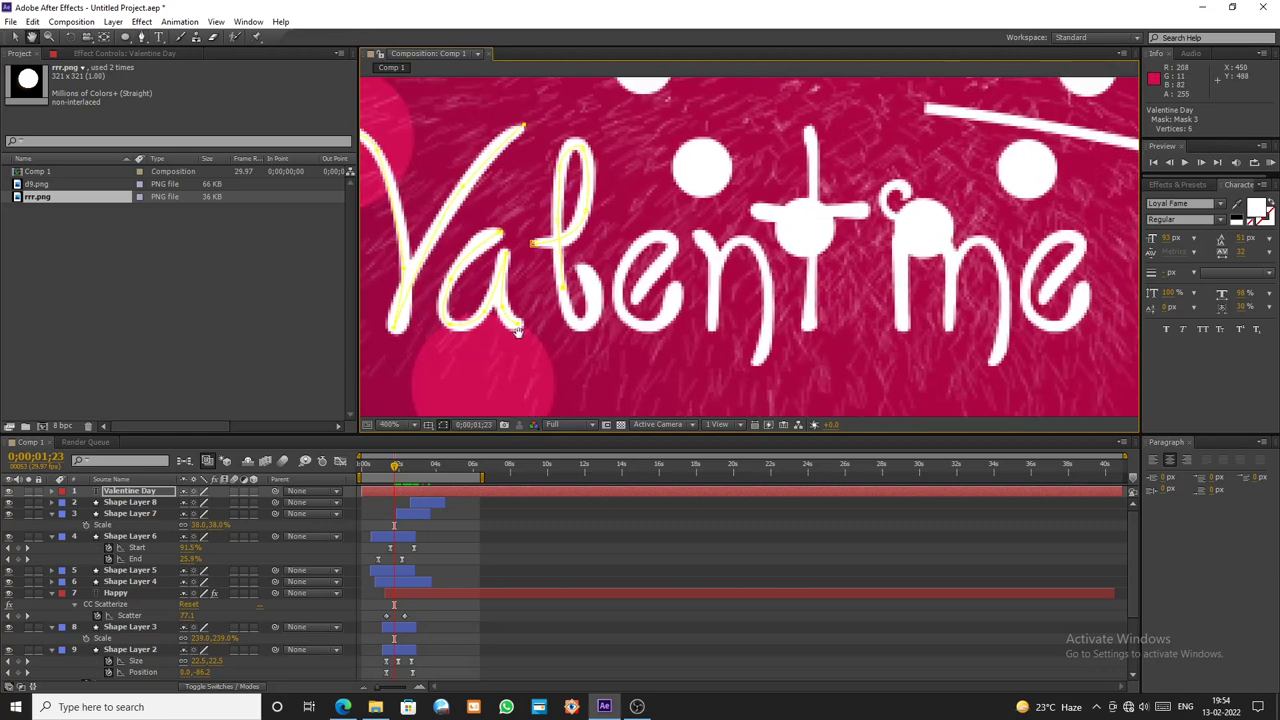
click(584, 331)
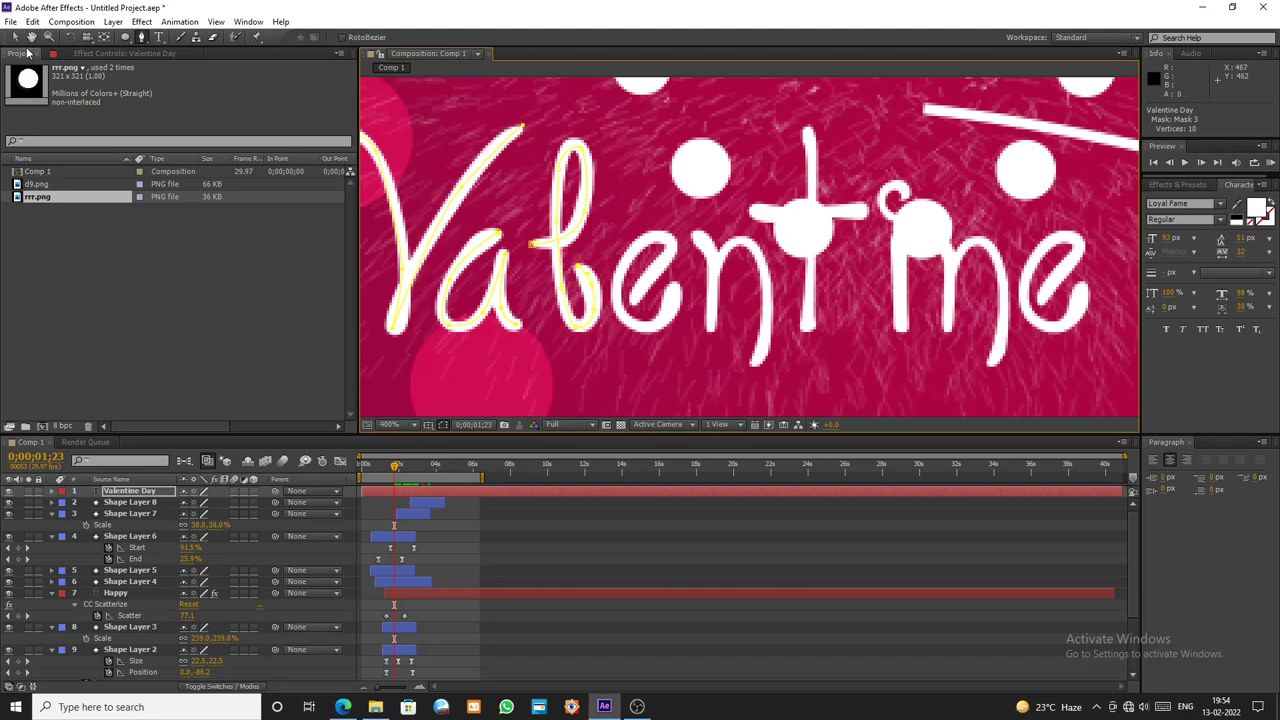
key(v)
- Trace the first letter e of Valentine with a new open mask path, starting at the inner end of its stroke
drag(601, 273, 521, 273)
key(g)
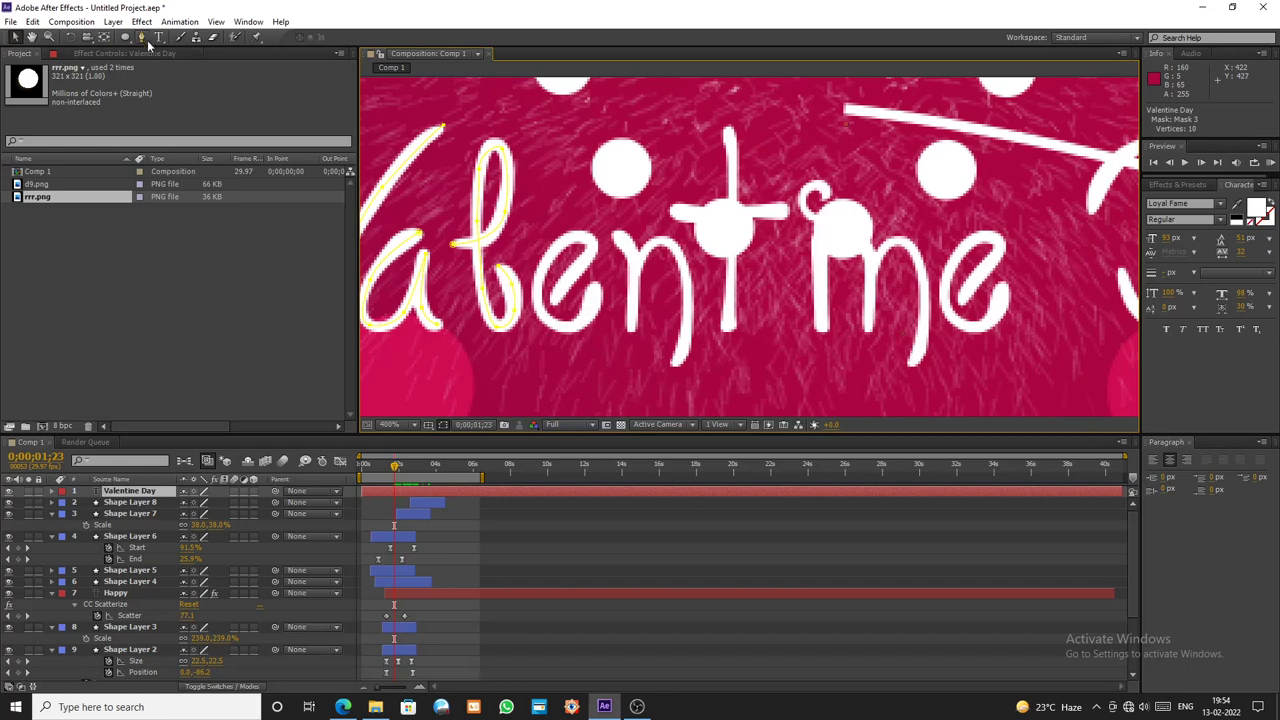
click(557, 302)
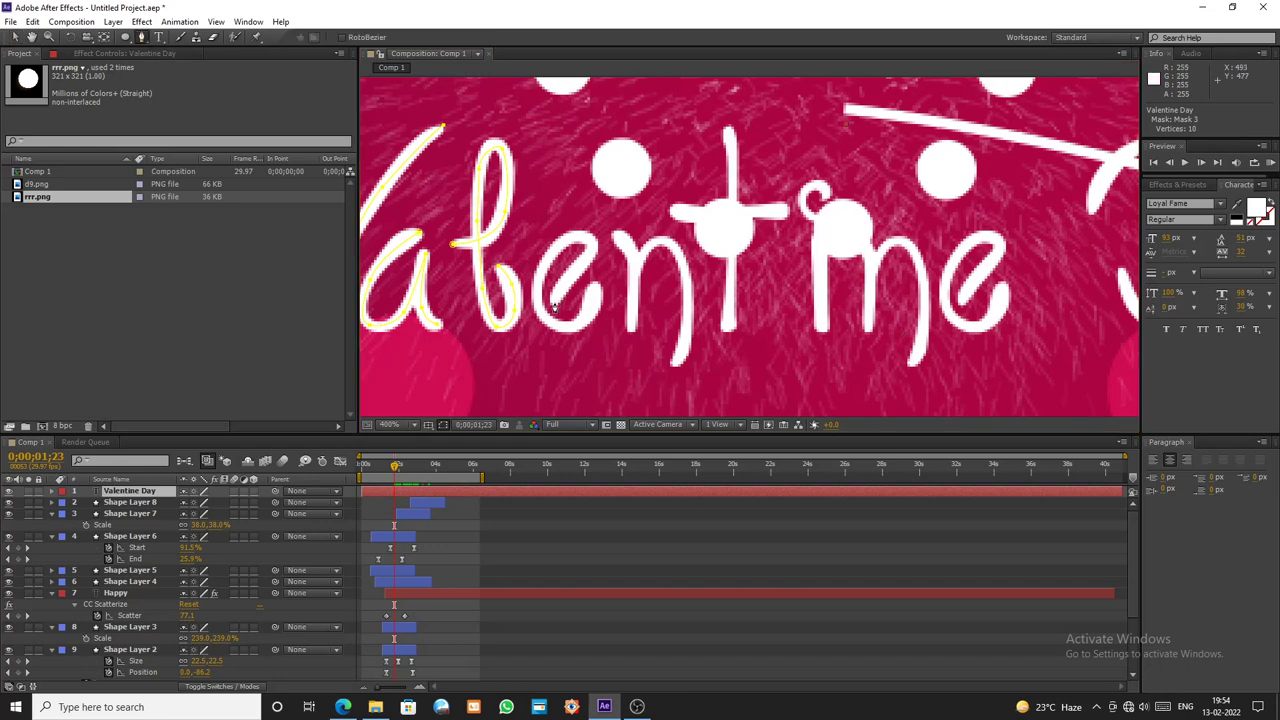
click(594, 242)
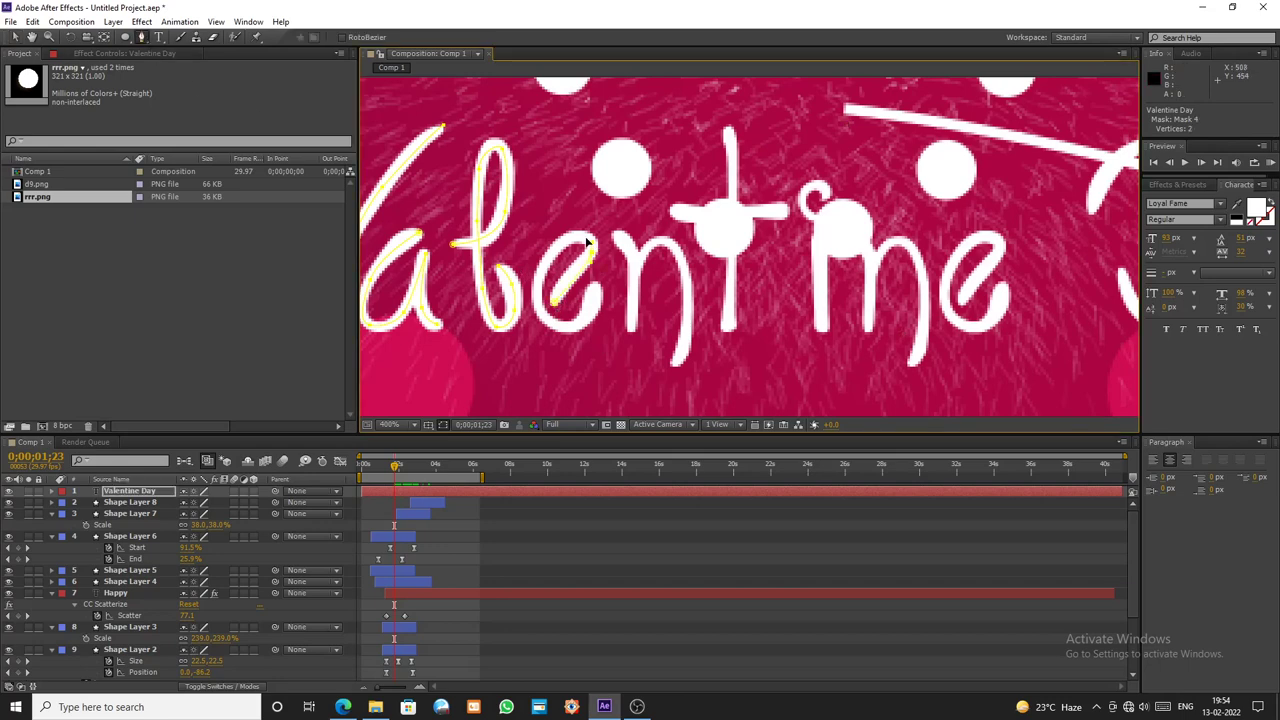
click(543, 300)
click(575, 330)
key(space)
drag(659, 275, 574, 294)
click(15, 37)
- Trace the first letter n of Valentine with a new open mask path, from its upper-left tip to the descending tail
key(h)
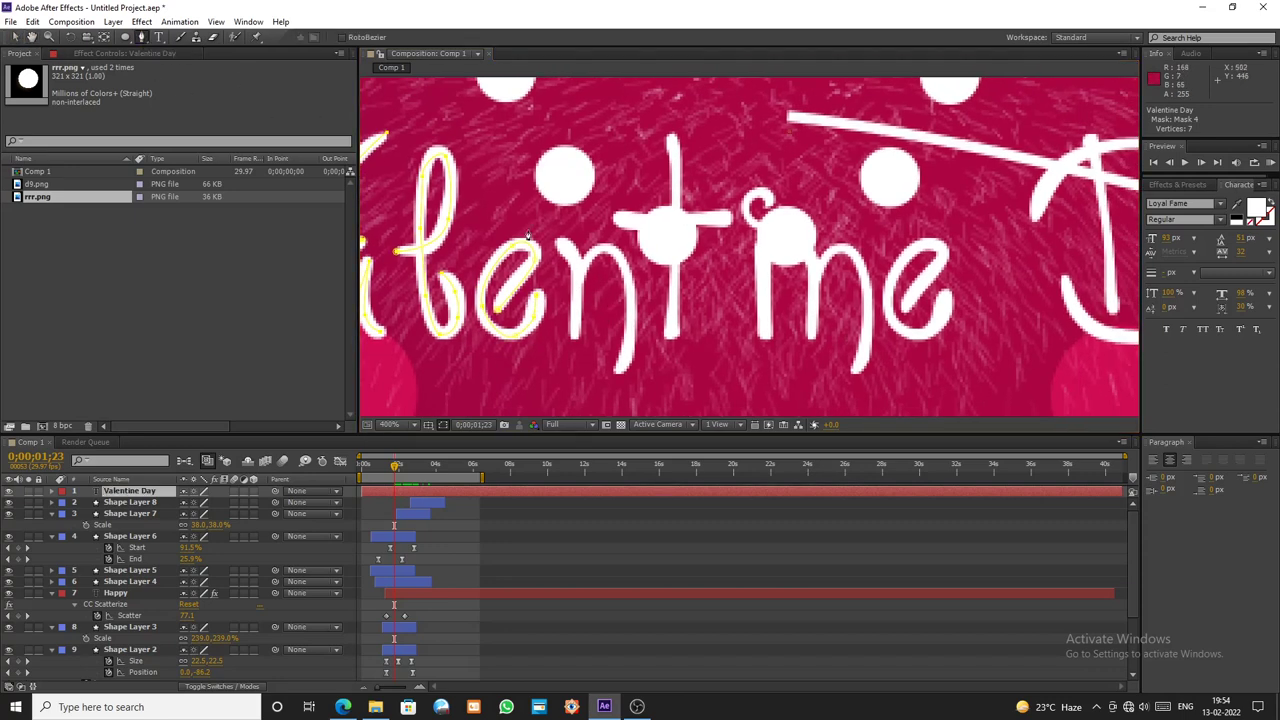
click(558, 241)
click(577, 273)
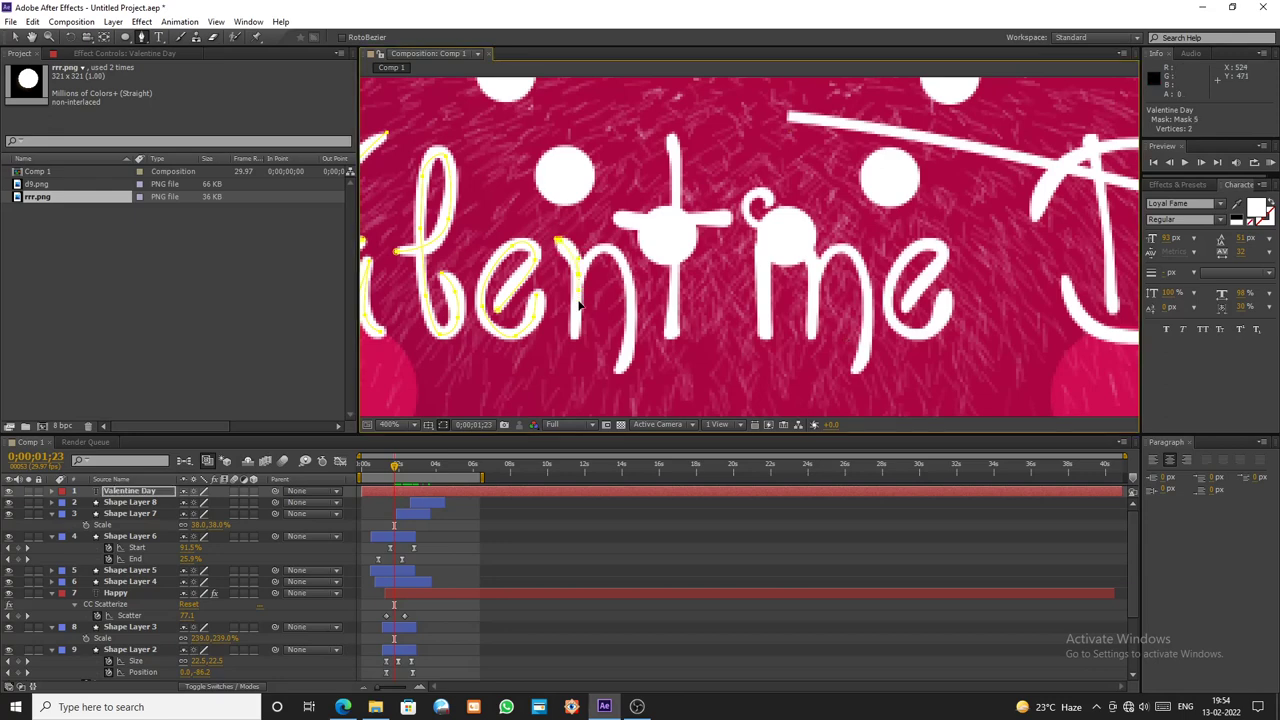
click(576, 340)
drag(601, 249, 611, 247)
drag(659, 332, 634, 332)
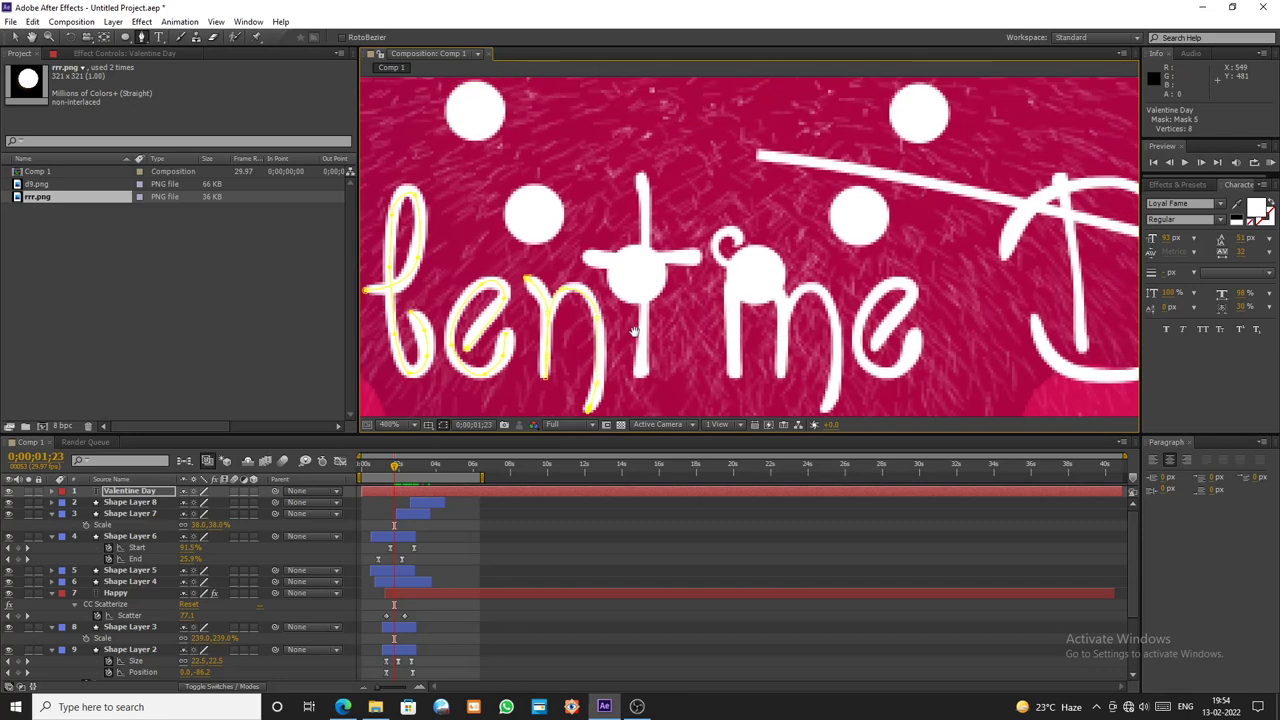
- Trace the letter t of Valentine with a new mask path, running down its stem and along the crossbar
click(15, 37)
drag(557, 219, 529, 206)
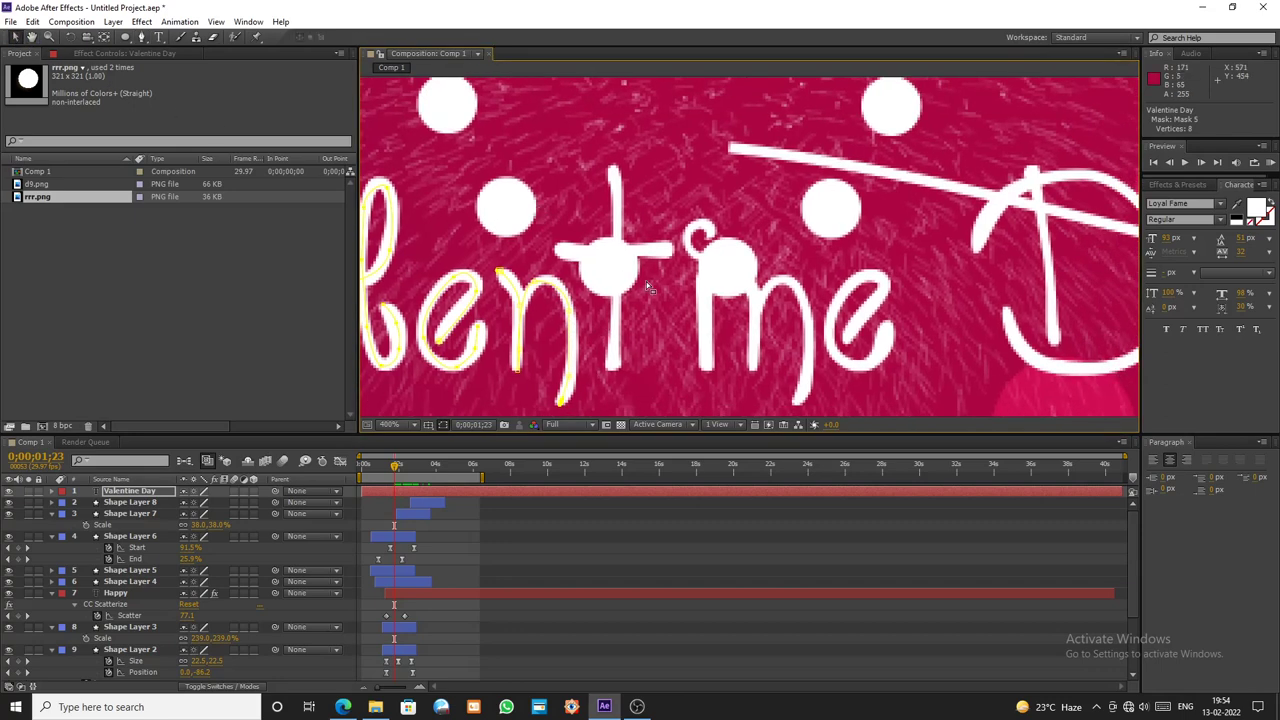
click(646, 281)
click(141, 37)
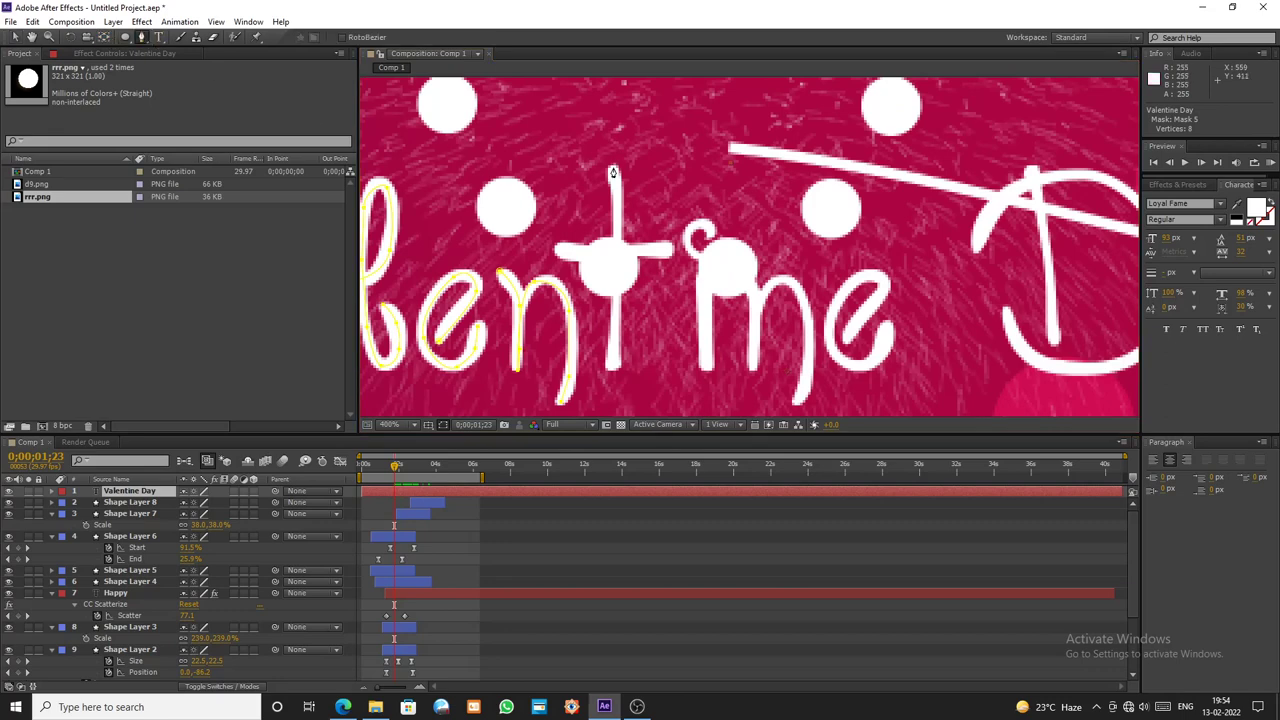
drag(613, 172, 614, 376)
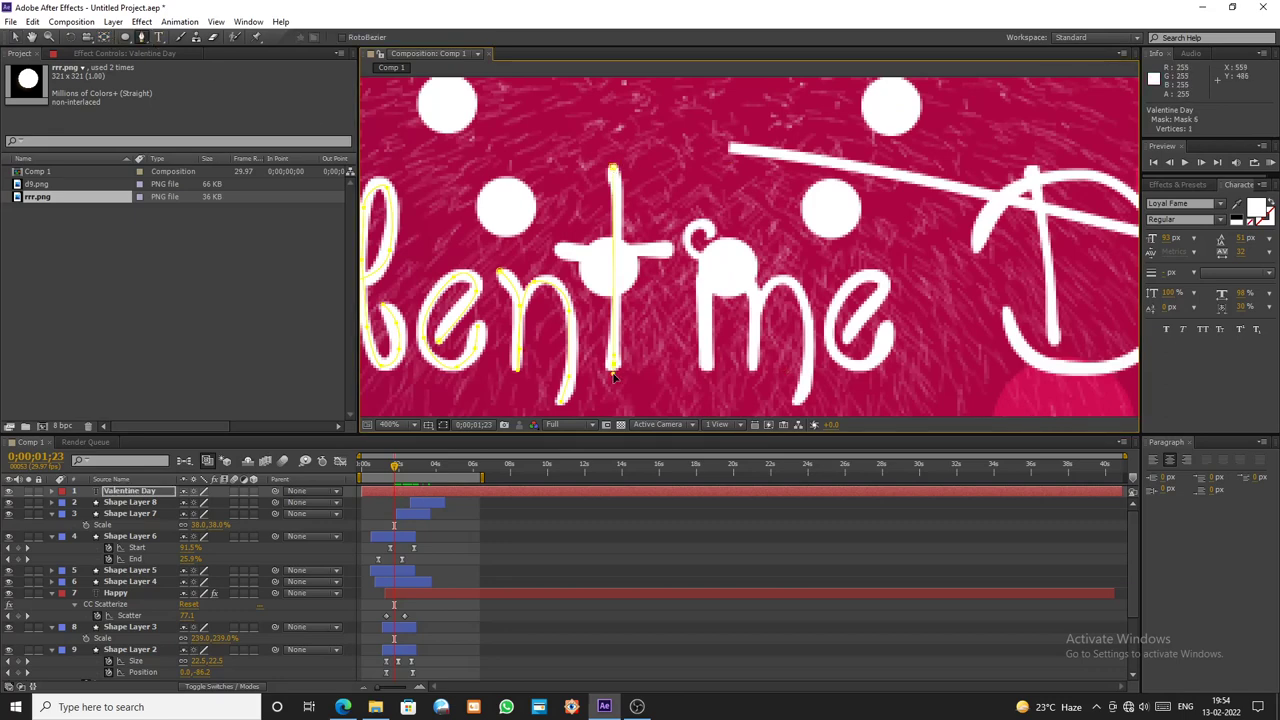
click(614, 376)
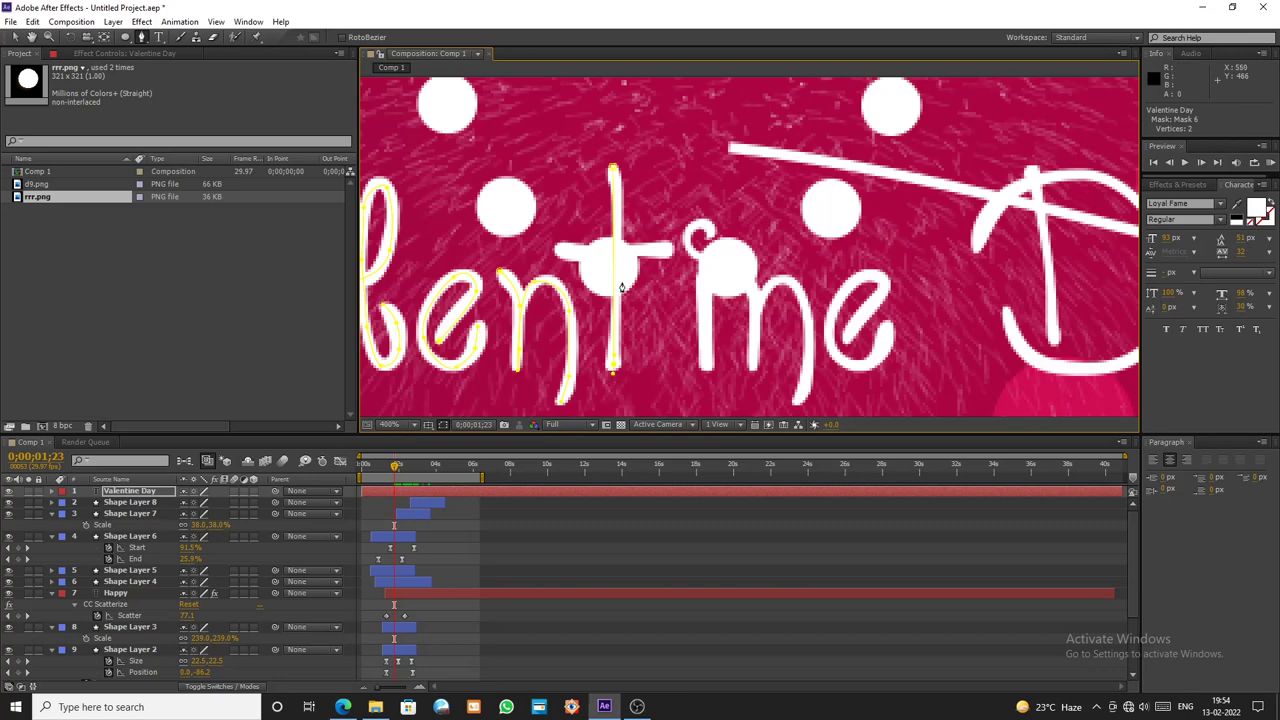
click(667, 253)
- Extend the letter t's mask path from the crossbar down the stem of the letter i of Valentine
click(15, 37)
drag(774, 289, 654, 245)
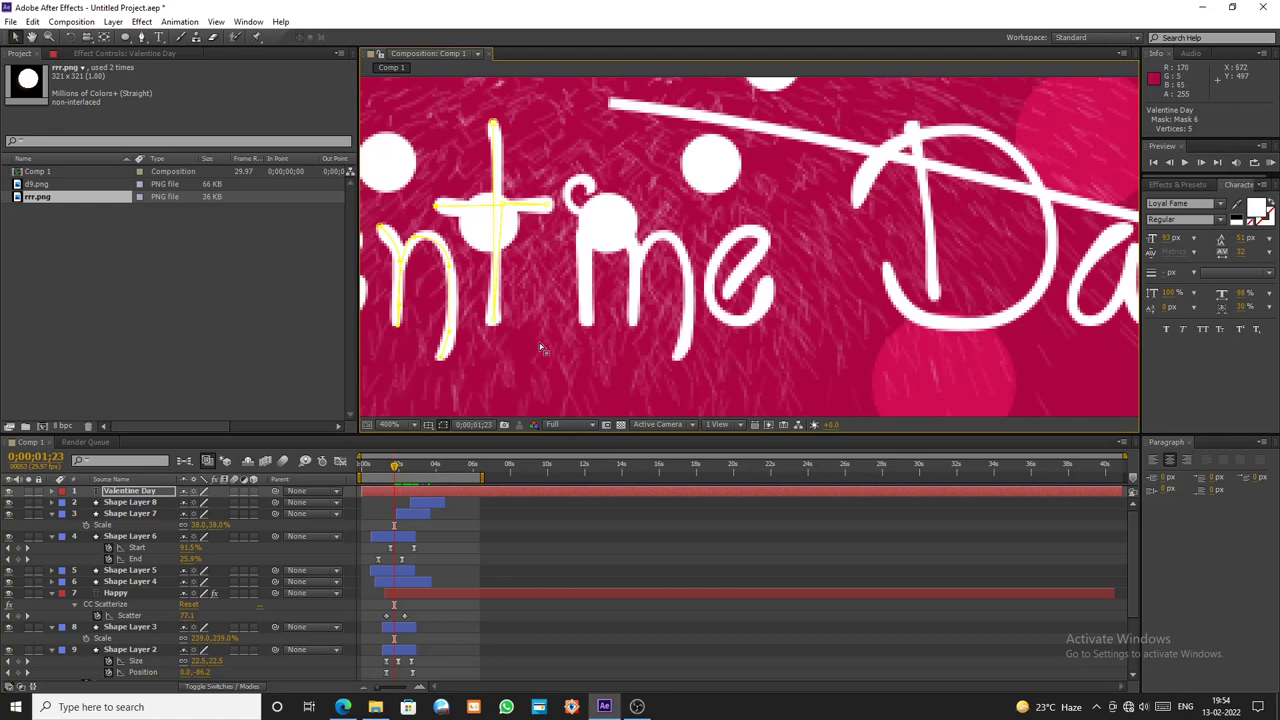
click(141, 38)
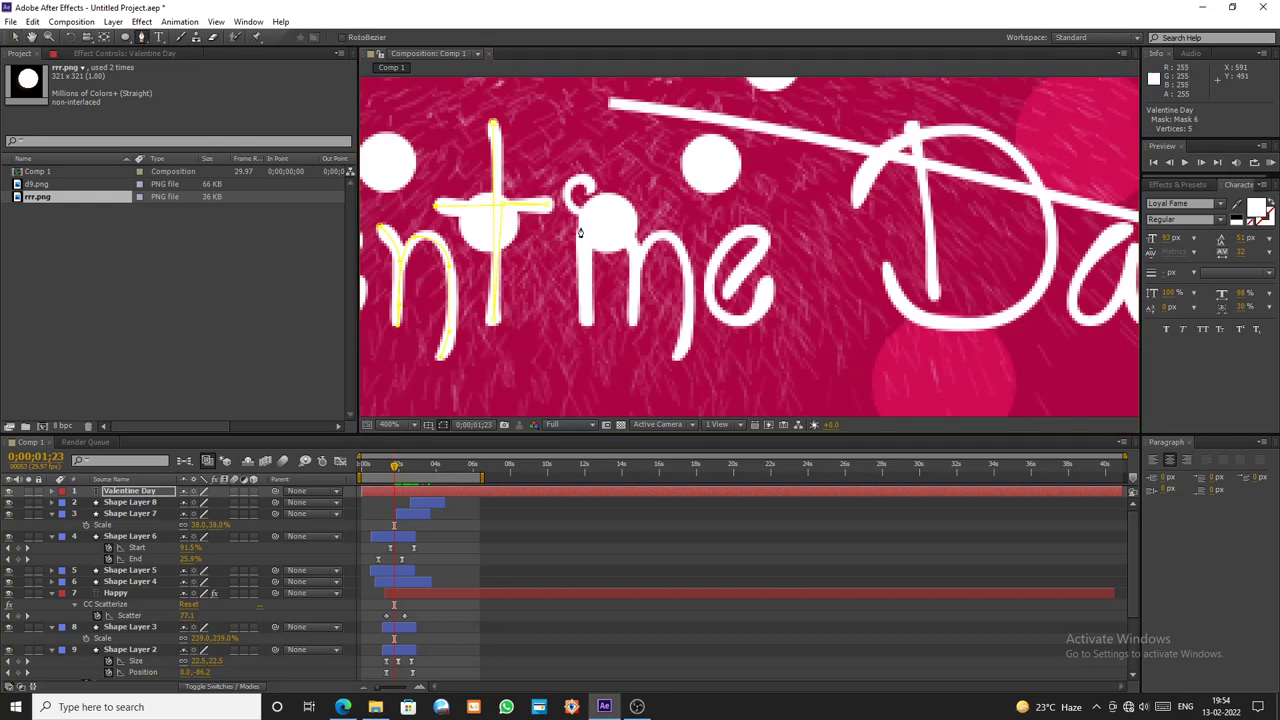
click(579, 208)
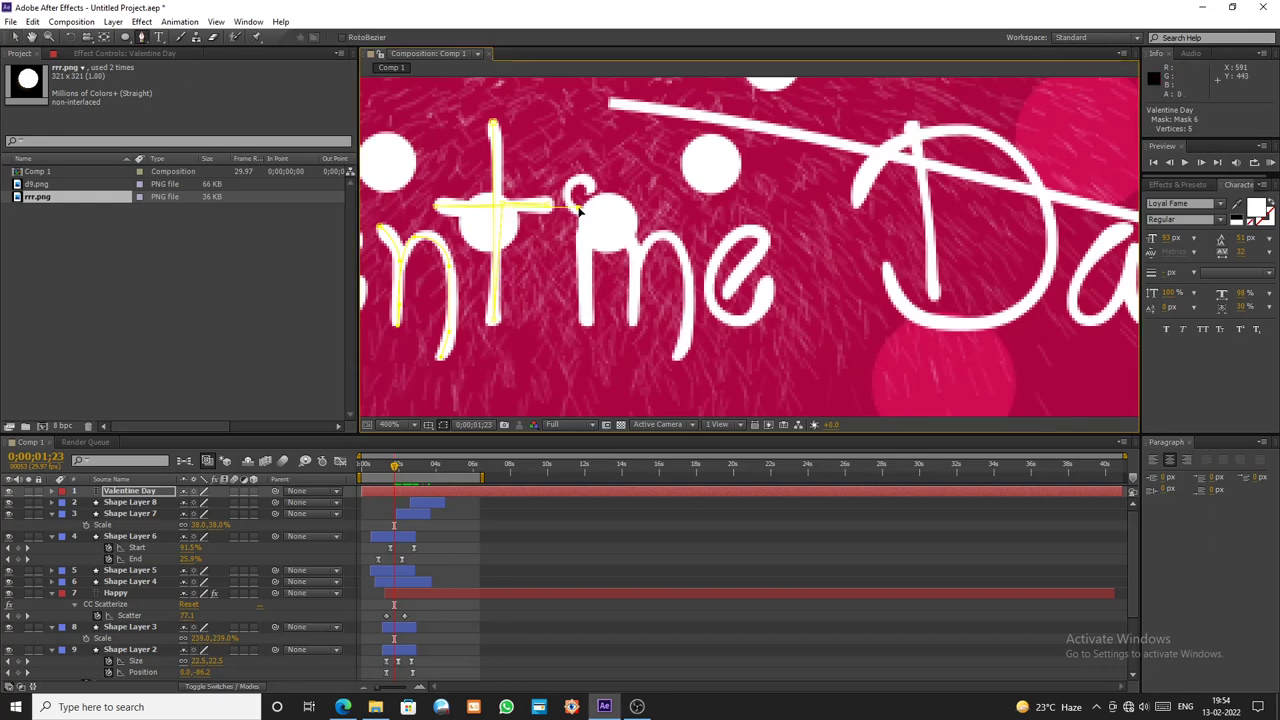
click(588, 321)
key(v)
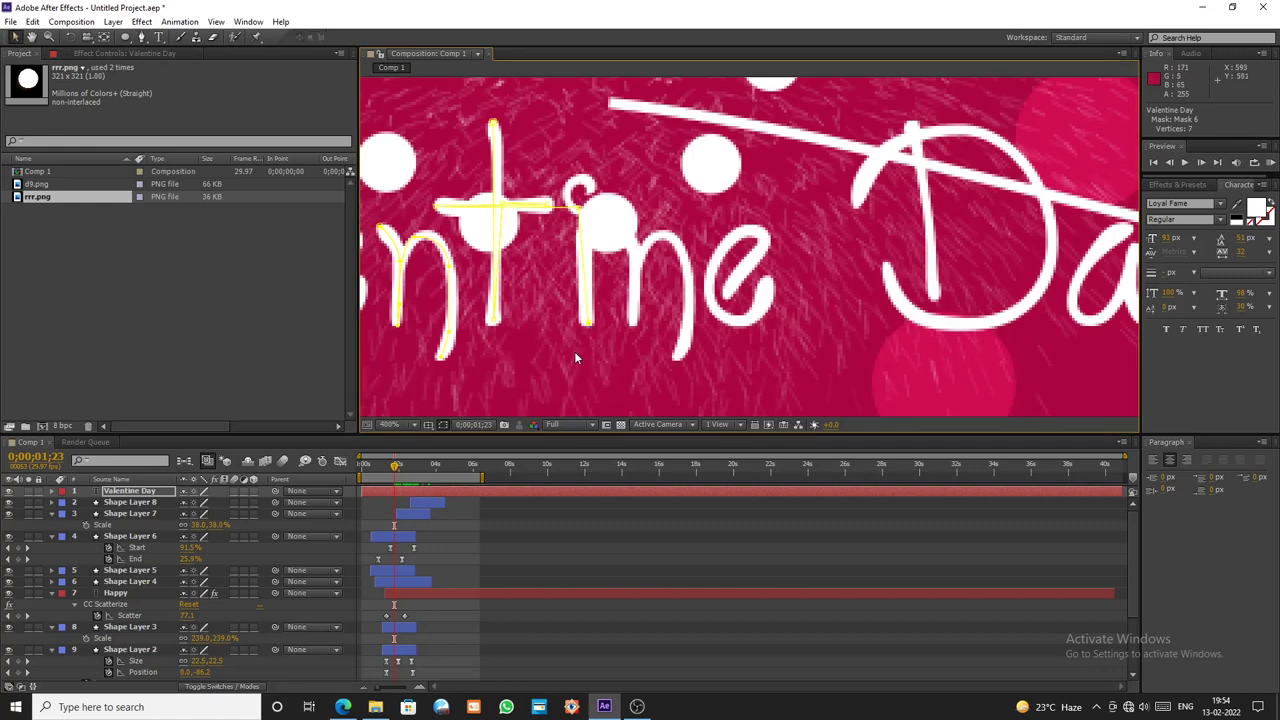
- Trace the second letter n of Valentine with a separate open mask path, ending at the tip of its tail
click(141, 37)
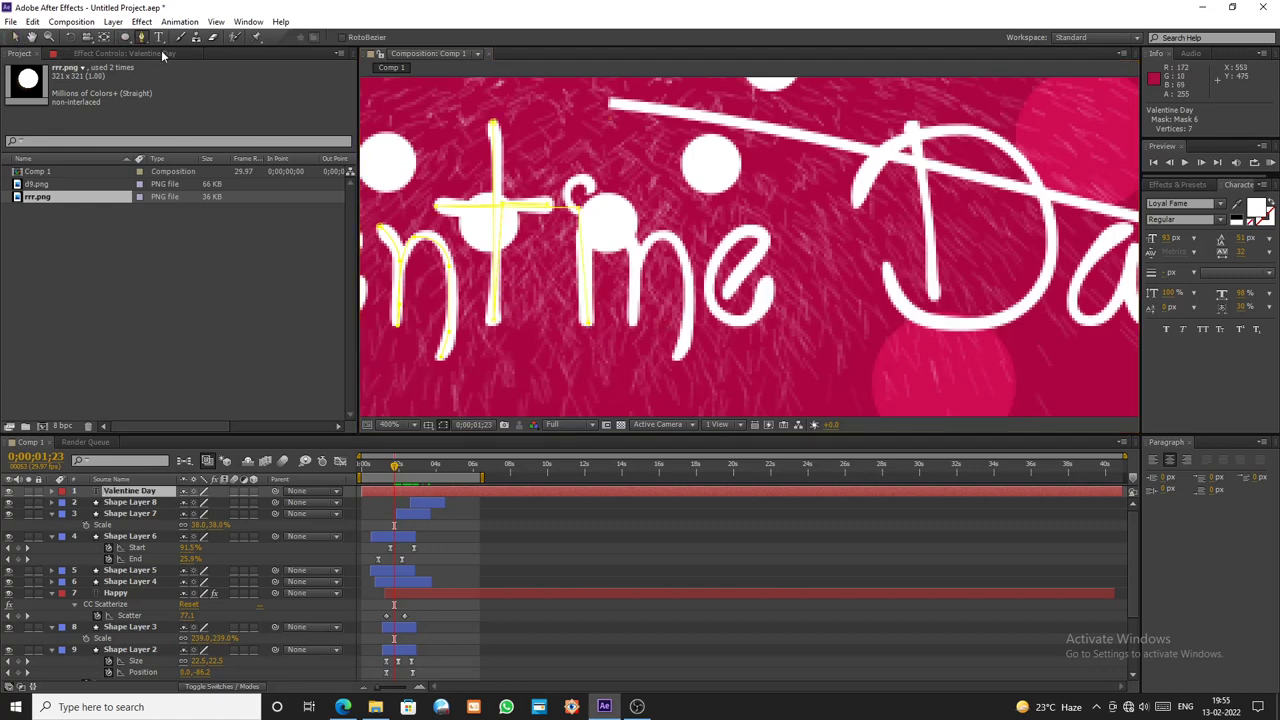
click(619, 236)
drag(635, 311, 633, 330)
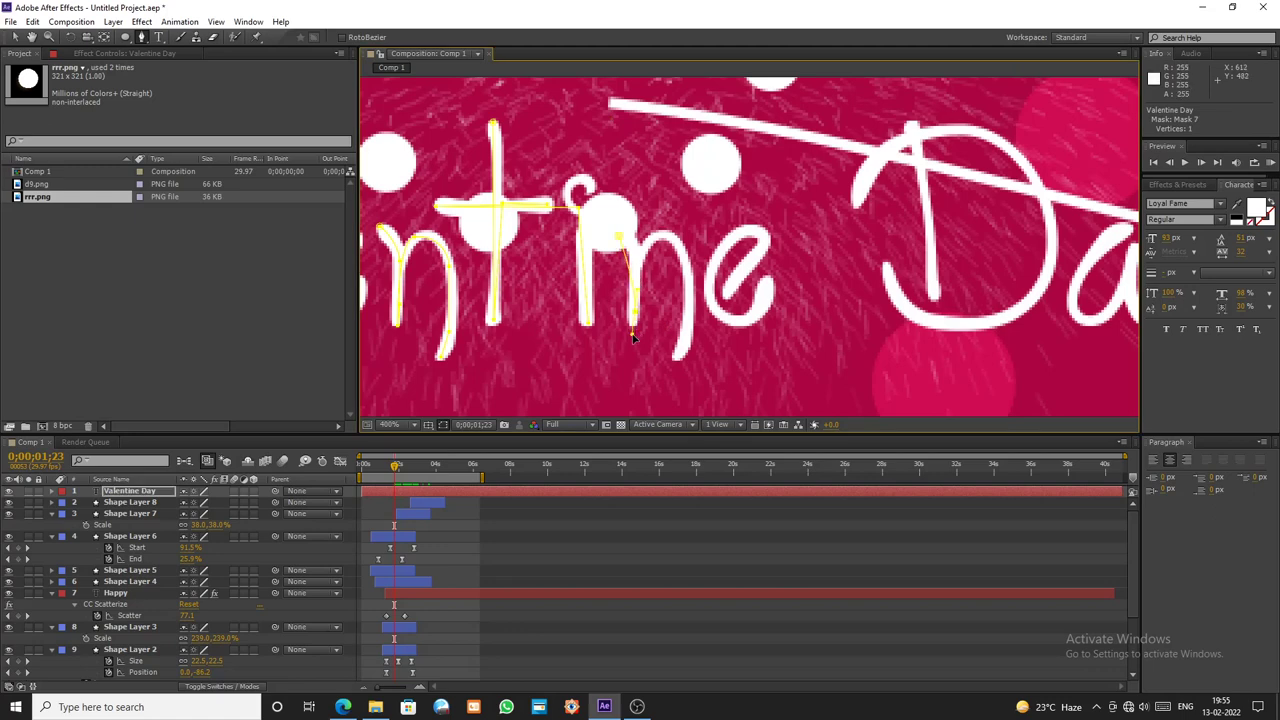
click(633, 330)
click(676, 232)
click(675, 362)
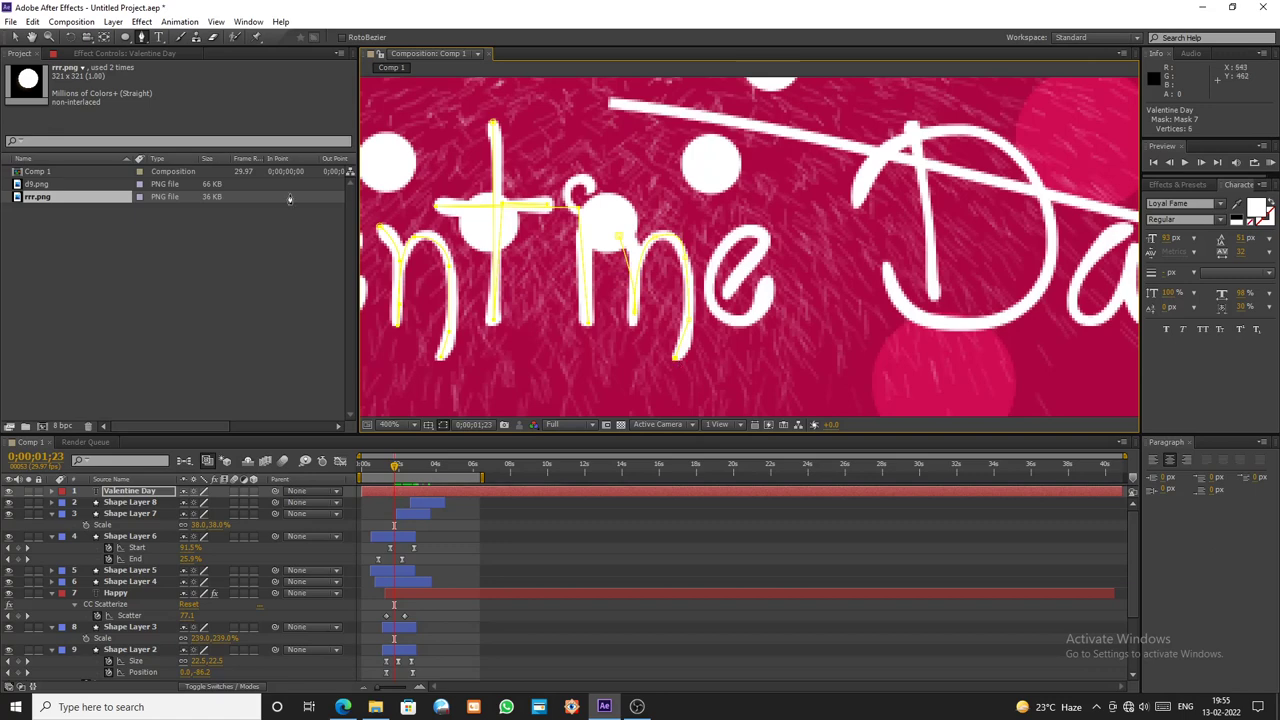
- Trace the final letter e of Valentine with its own open mask path, from the inner end around to the outer tip
click(15, 37)
drag(726, 345, 651, 337)
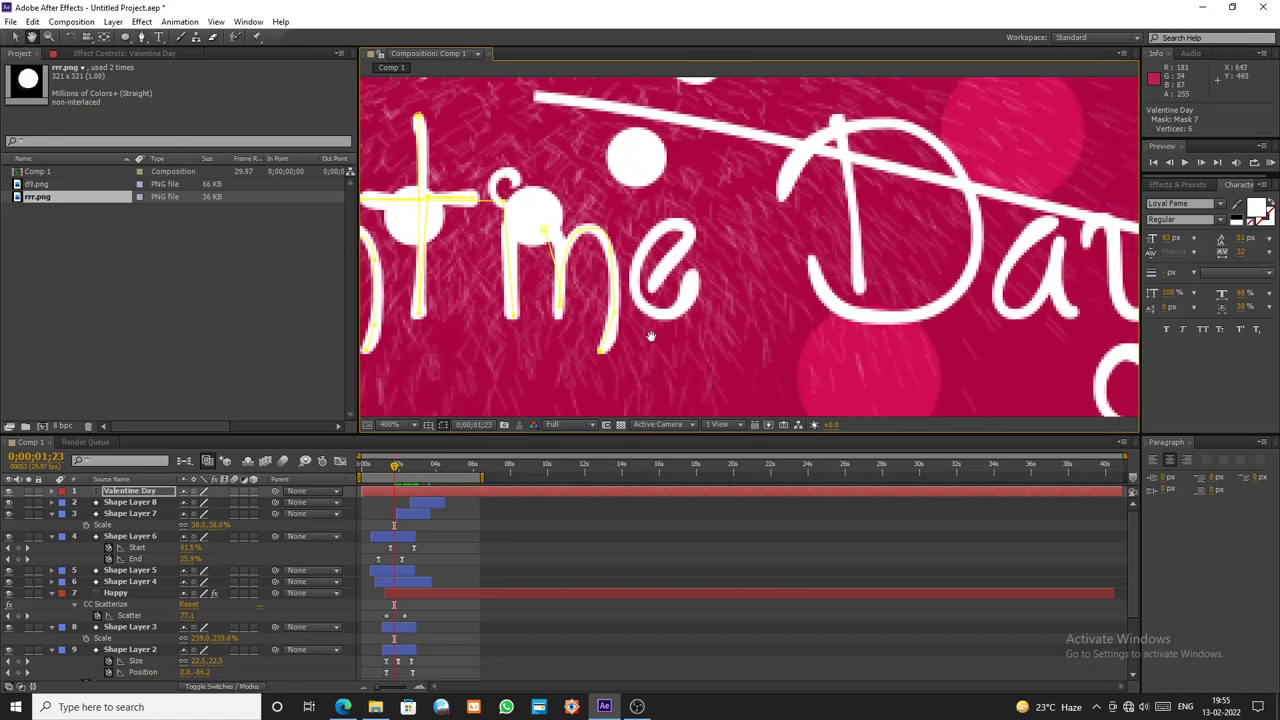
click(141, 36)
click(652, 288)
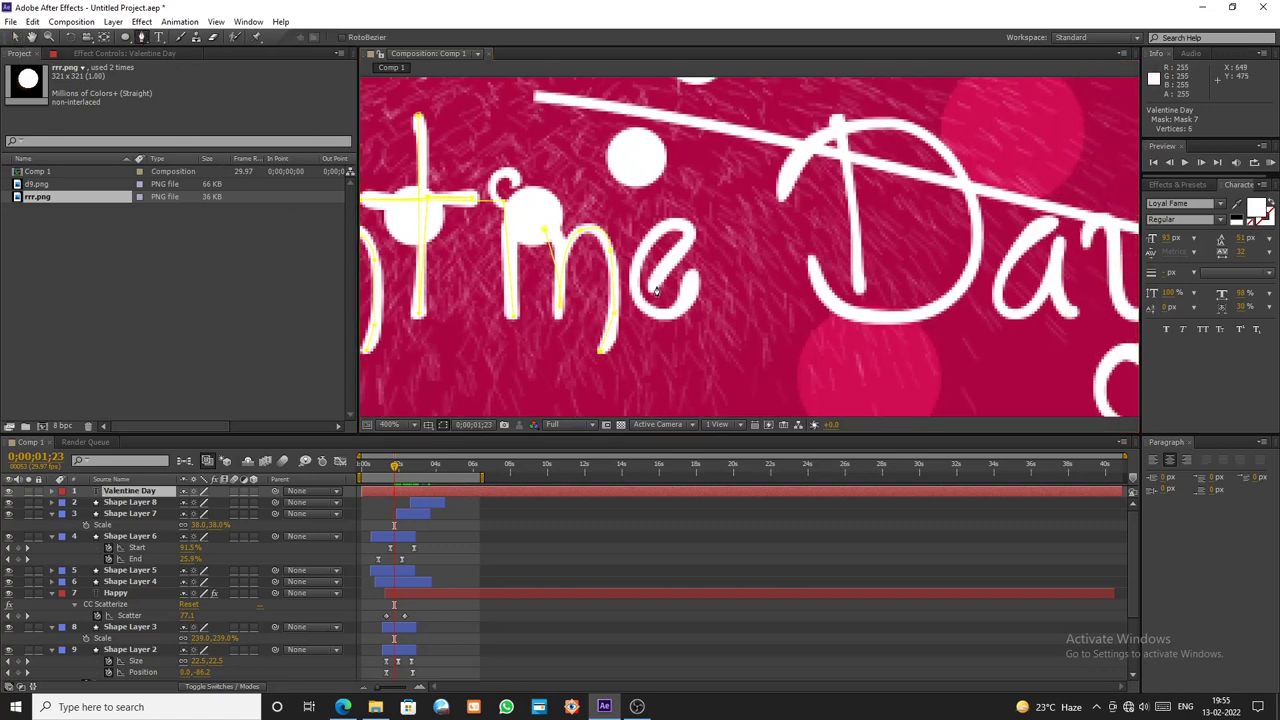
click(688, 232)
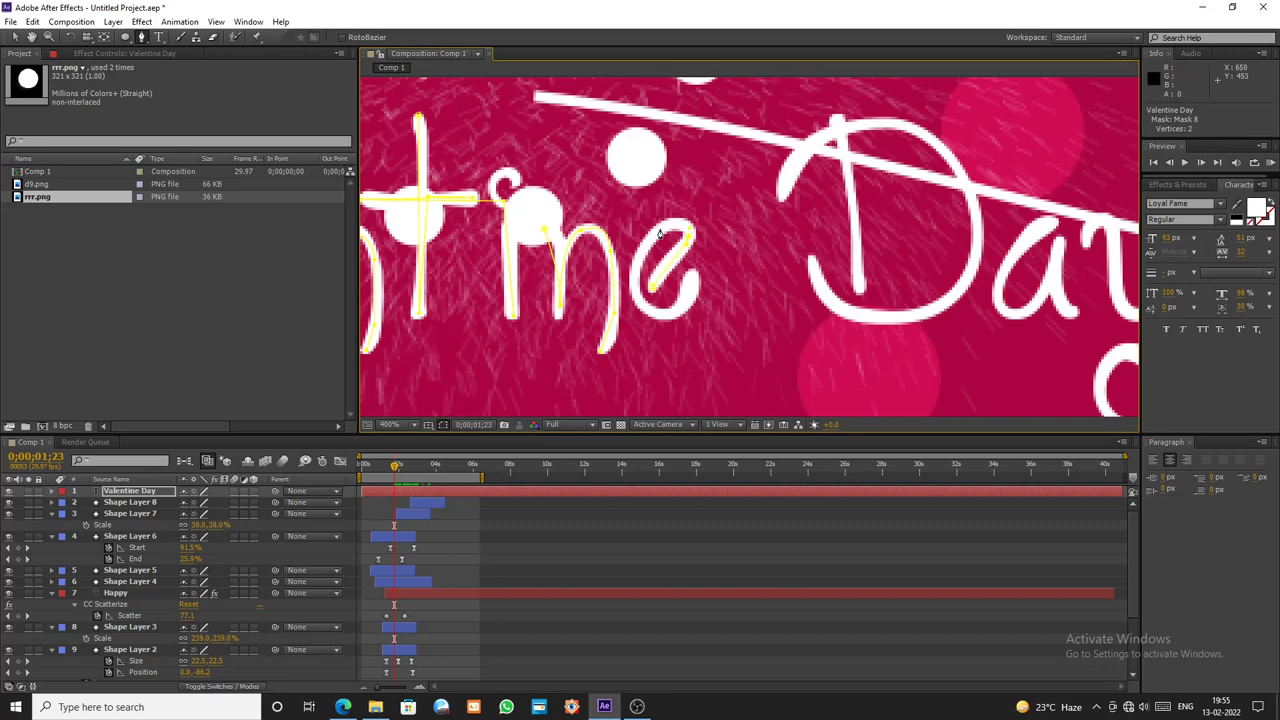
drag(637, 293, 646, 313)
click(679, 314)
click(695, 276)
- Trace the large curved stroke of the D of Day with a new open mask path, from its upper-left tip to its lower-left end
scroll(716, 286, down, 1)
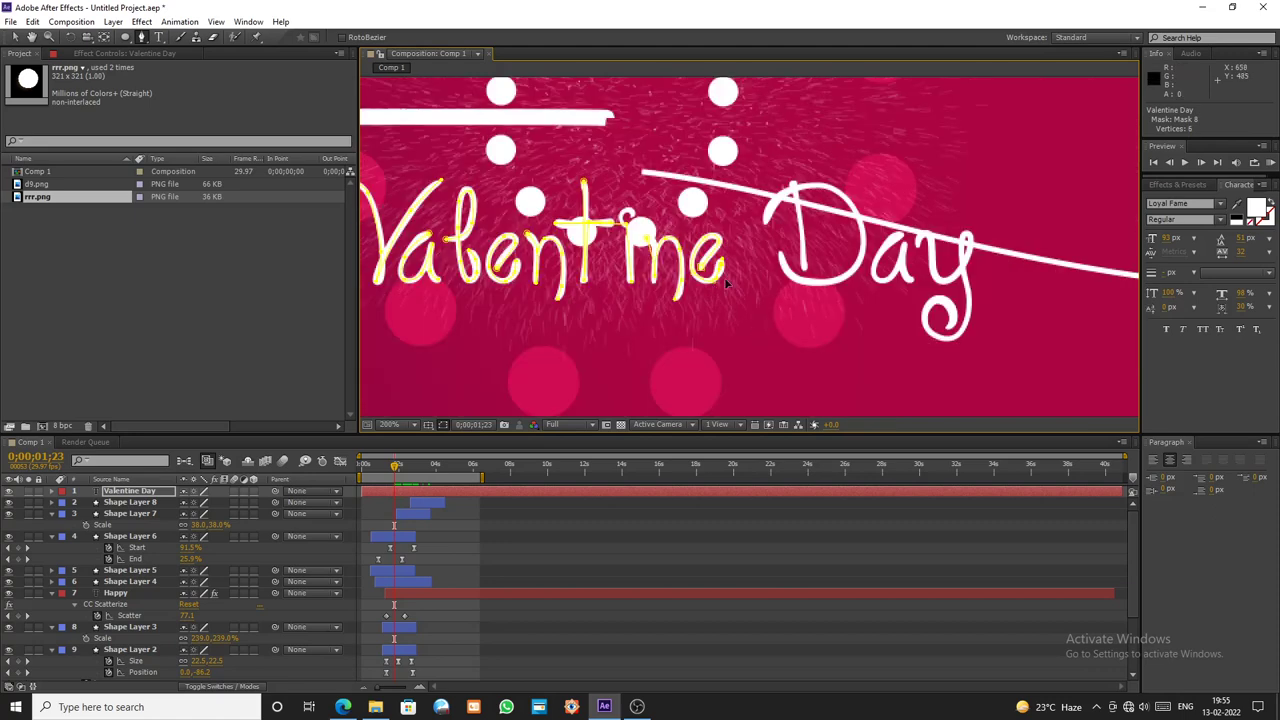
drag(806, 246, 681, 278)
click(16, 38)
click(777, 298)
key(g)
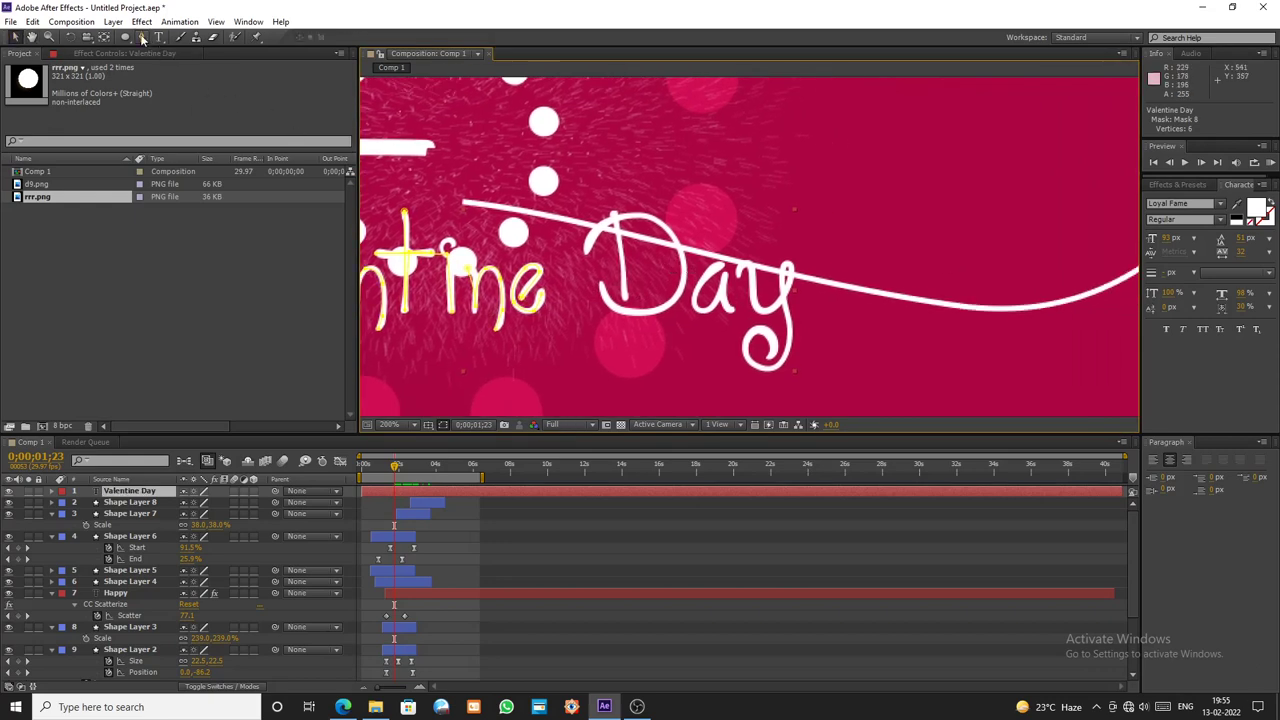
click(587, 252)
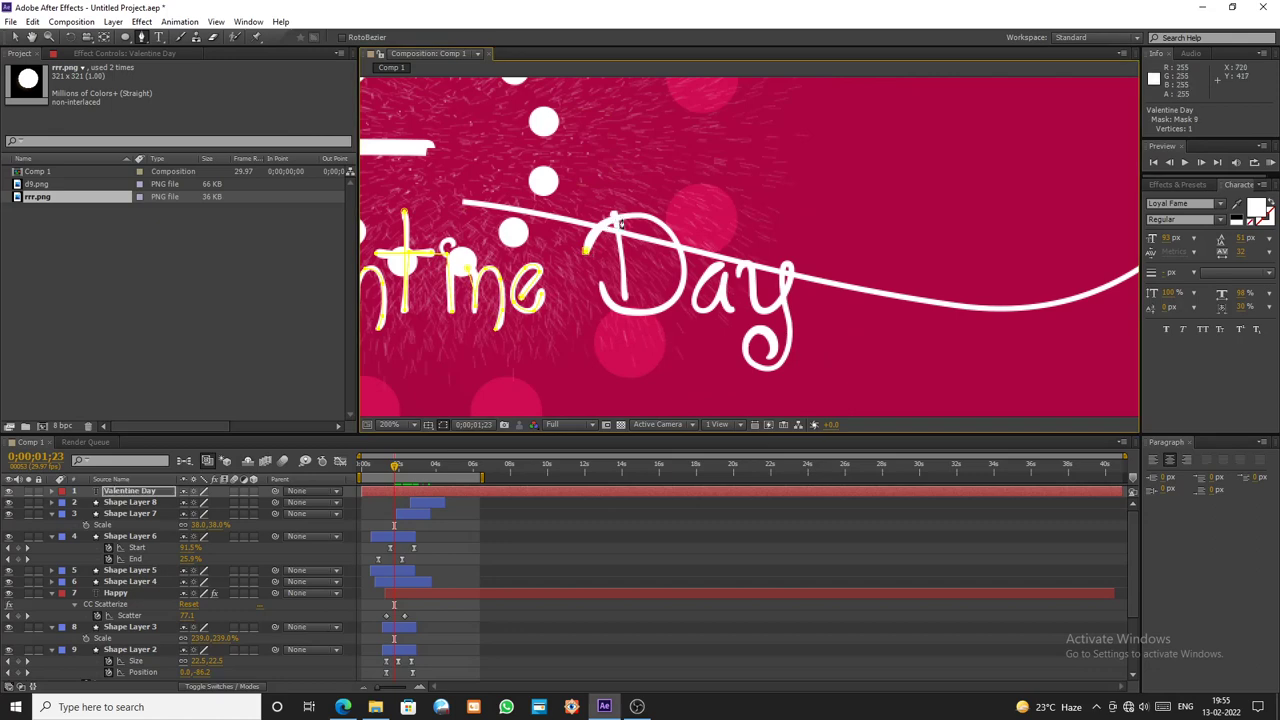
click(657, 217)
scroll(665, 232, up, 1)
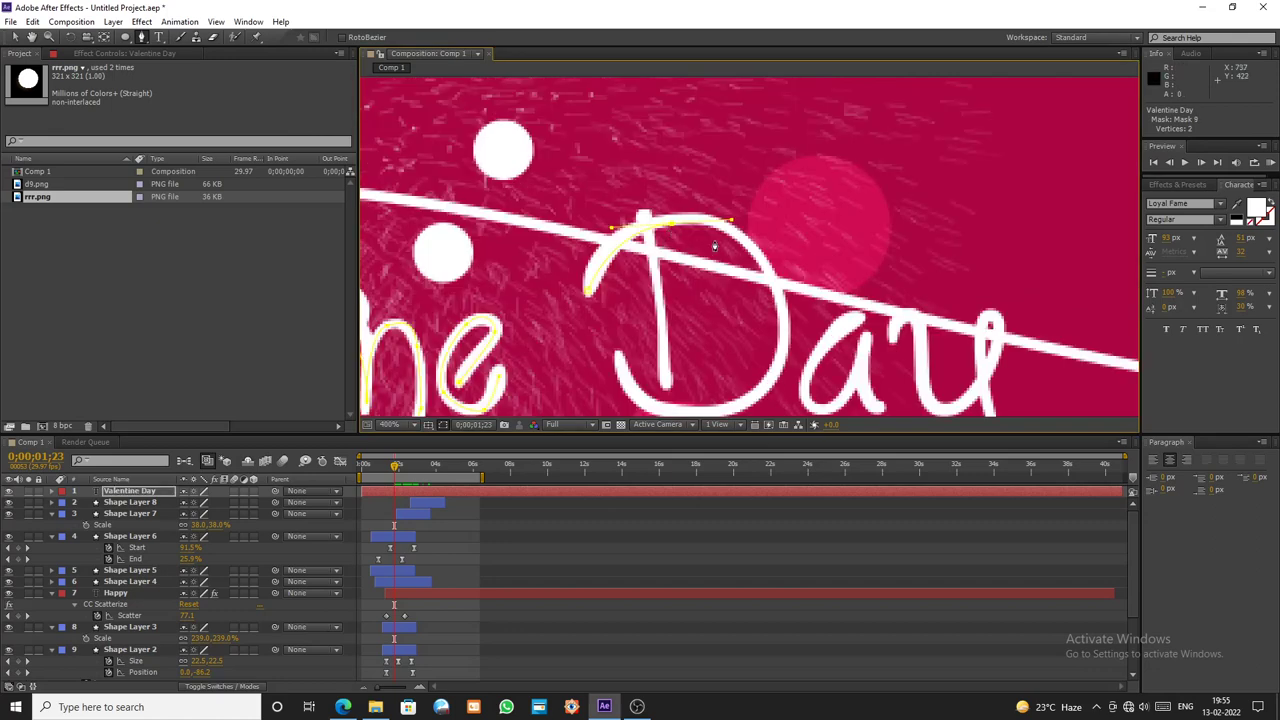
click(777, 296)
scroll(791, 325, down, 3)
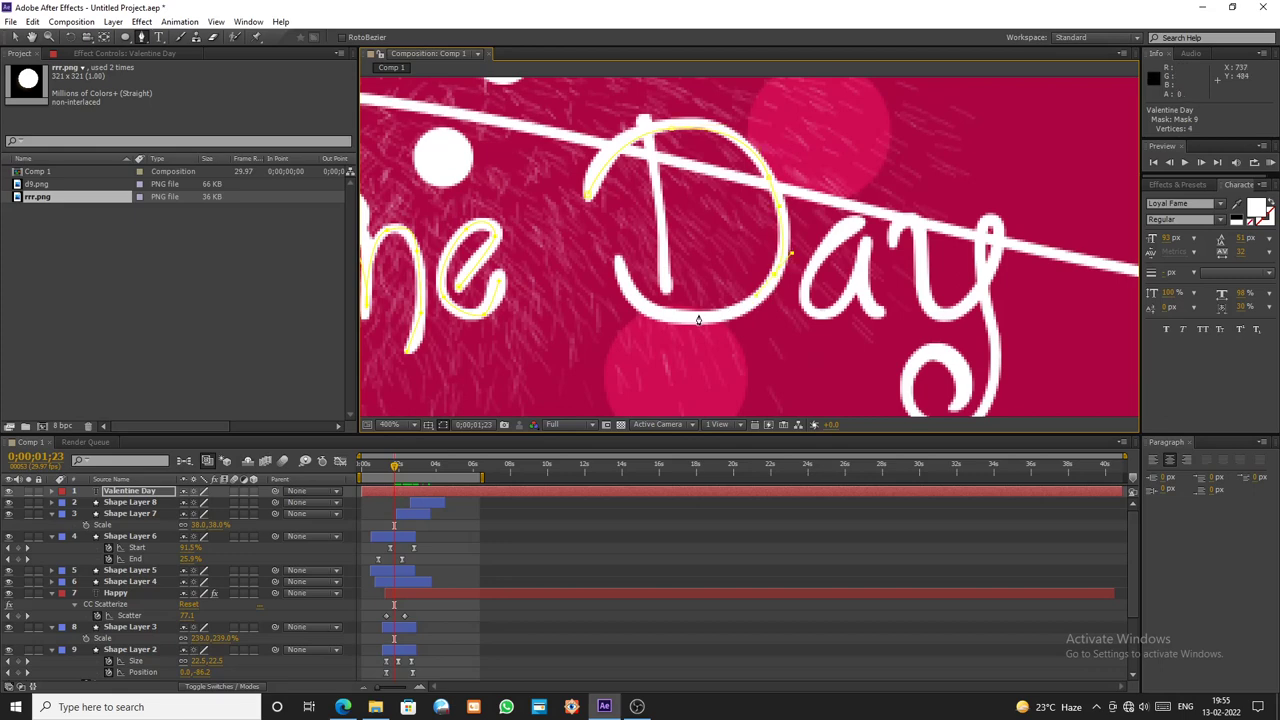
drag(698, 319, 540, 320)
click(15, 37)
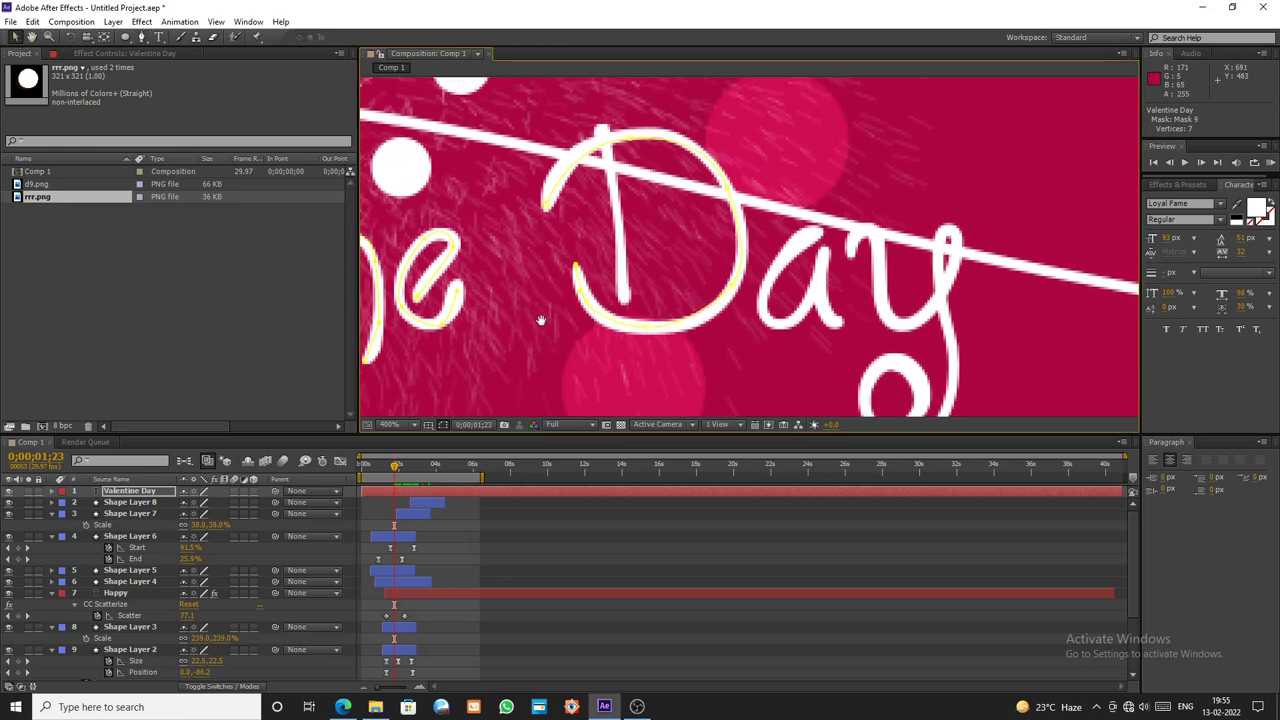
click(141, 37)
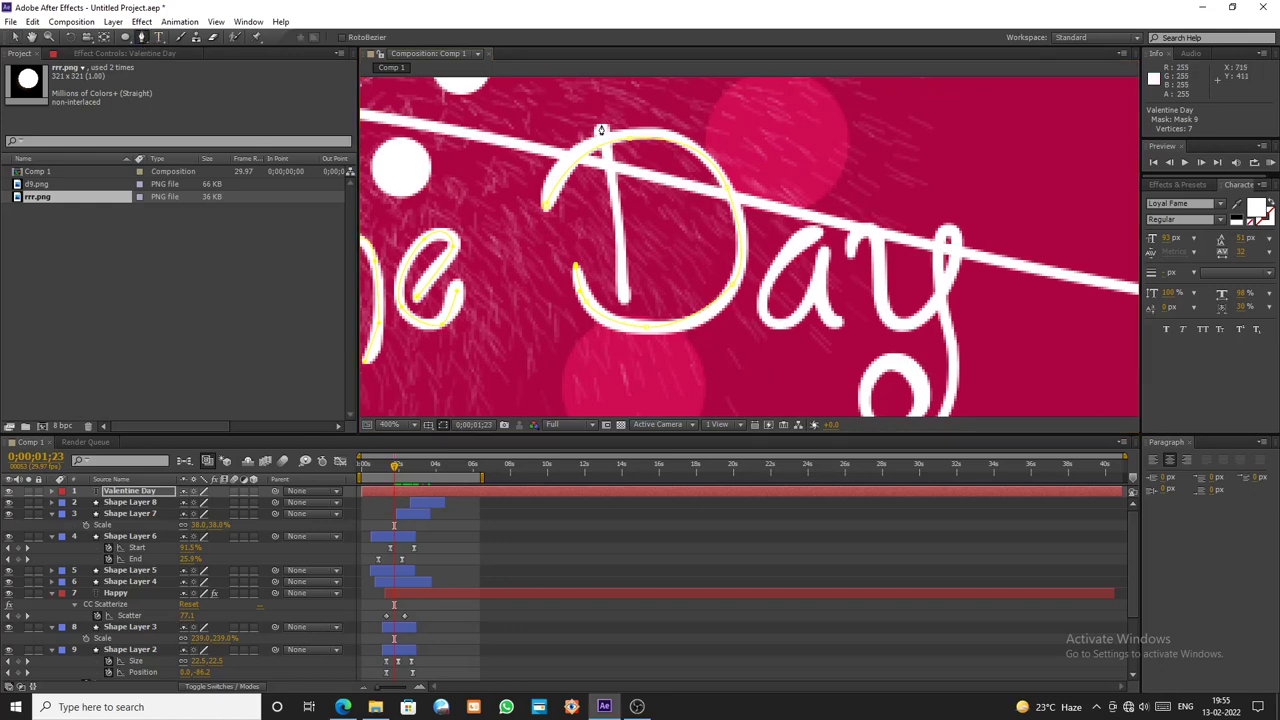
click(600, 125)
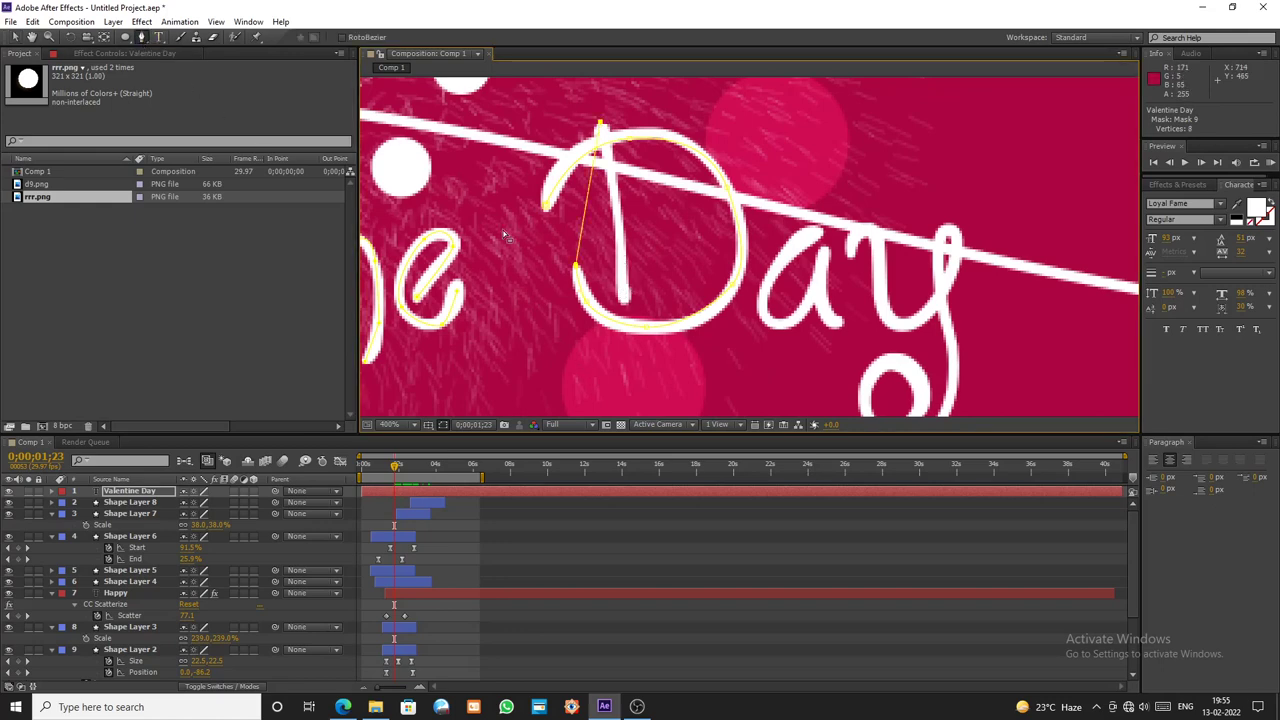
key(ctrl+z)
- Trace the stem of the D with a separate two-point mask path from top to bottom
click(15, 37)
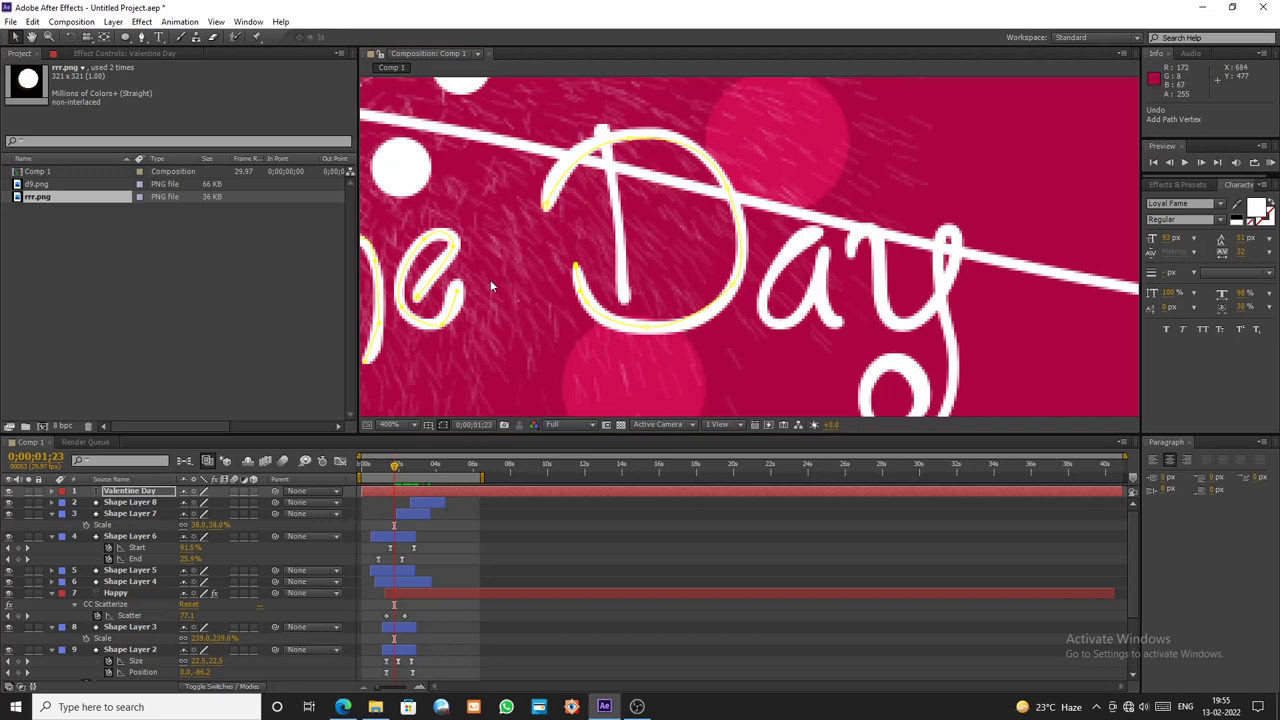
click(145, 37)
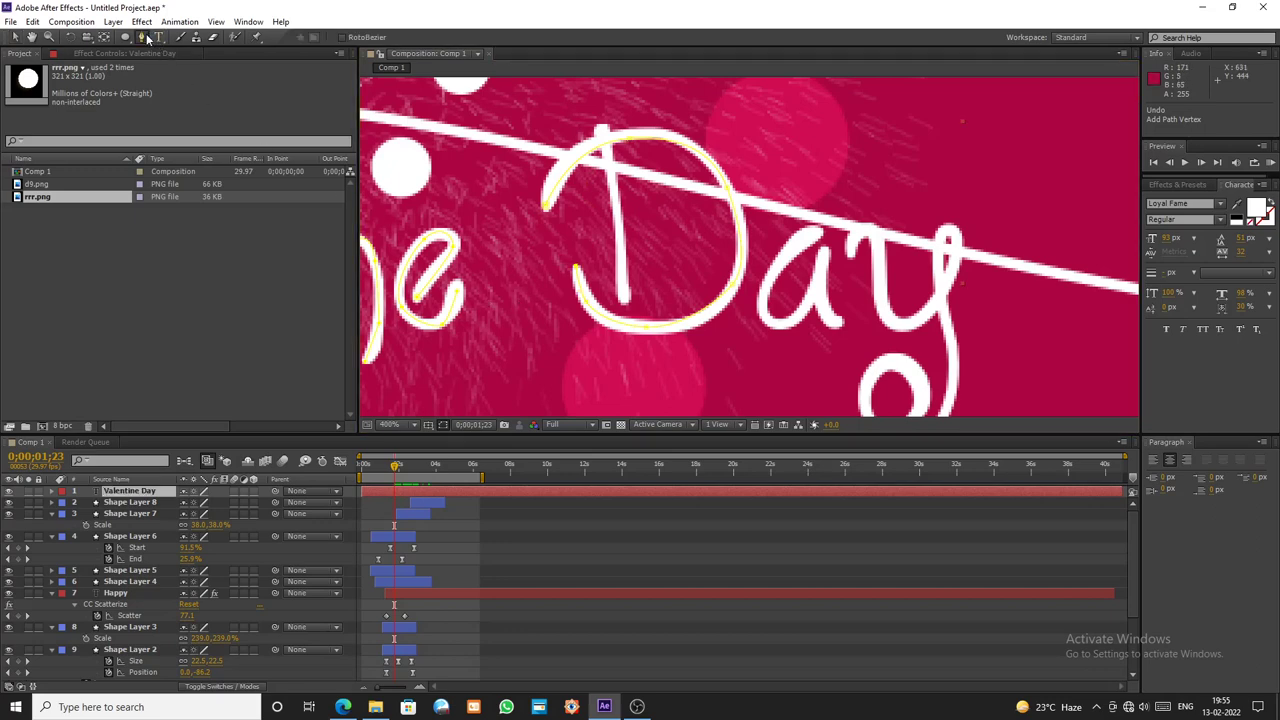
click(606, 126)
click(623, 306)
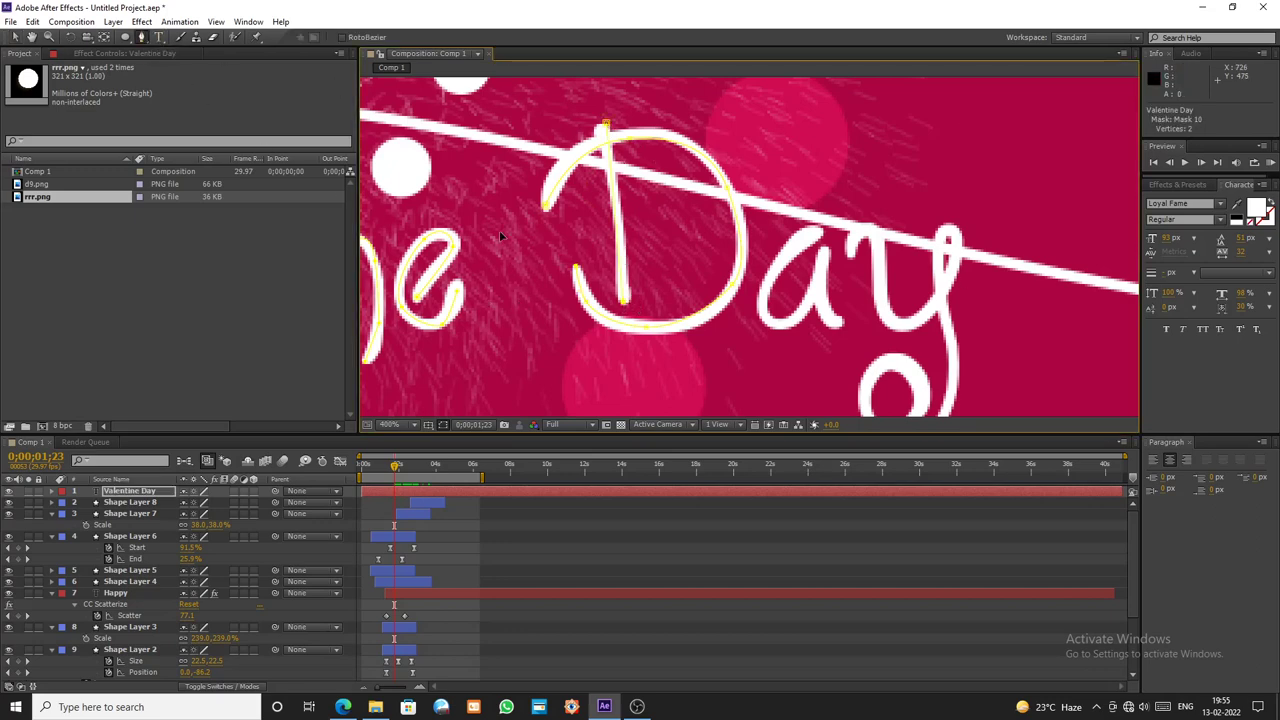
- Trace the letter a of Day with a new open mask path, starting at its upper tip
click(15, 37)
drag(748, 287, 614, 271)
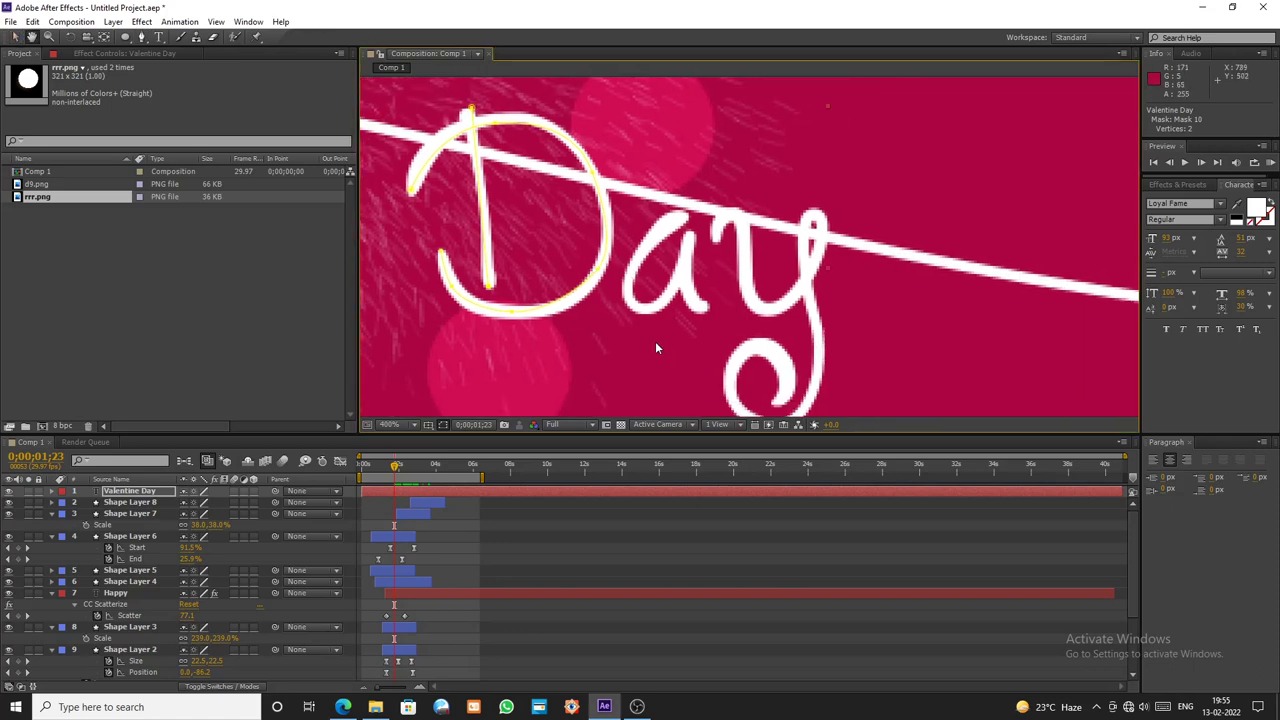
key(g)
click(684, 213)
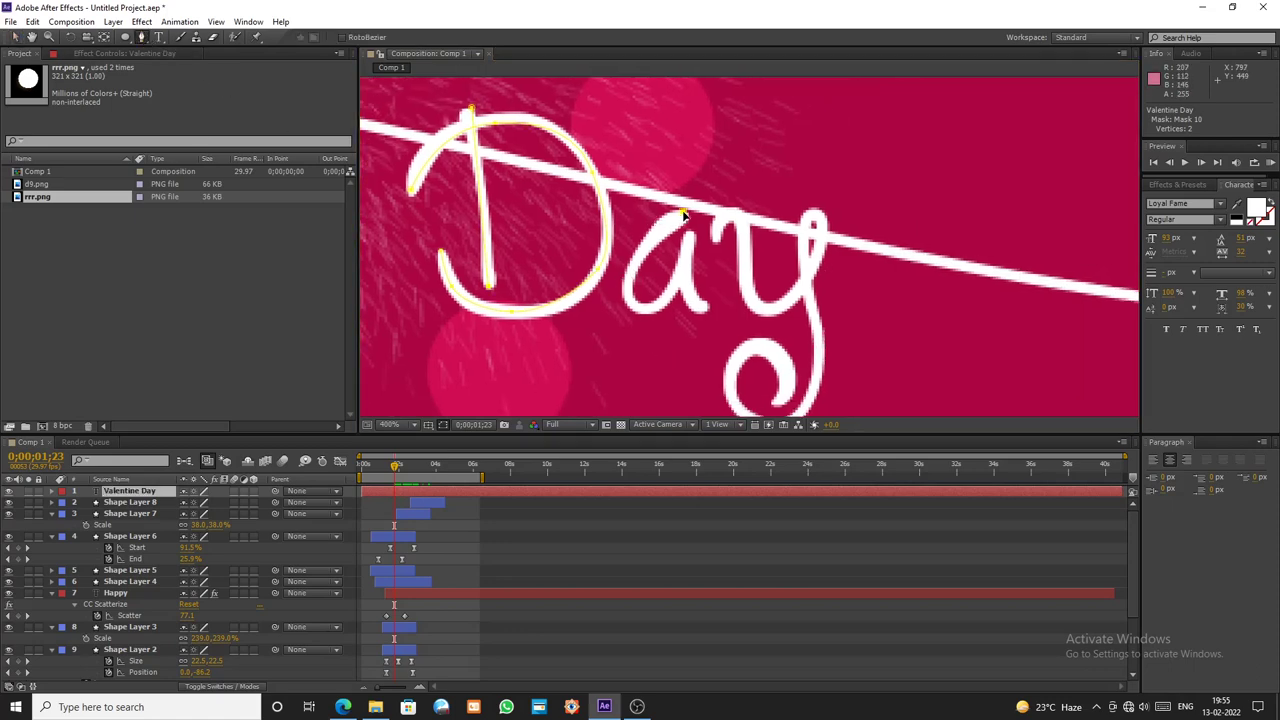
click(631, 271)
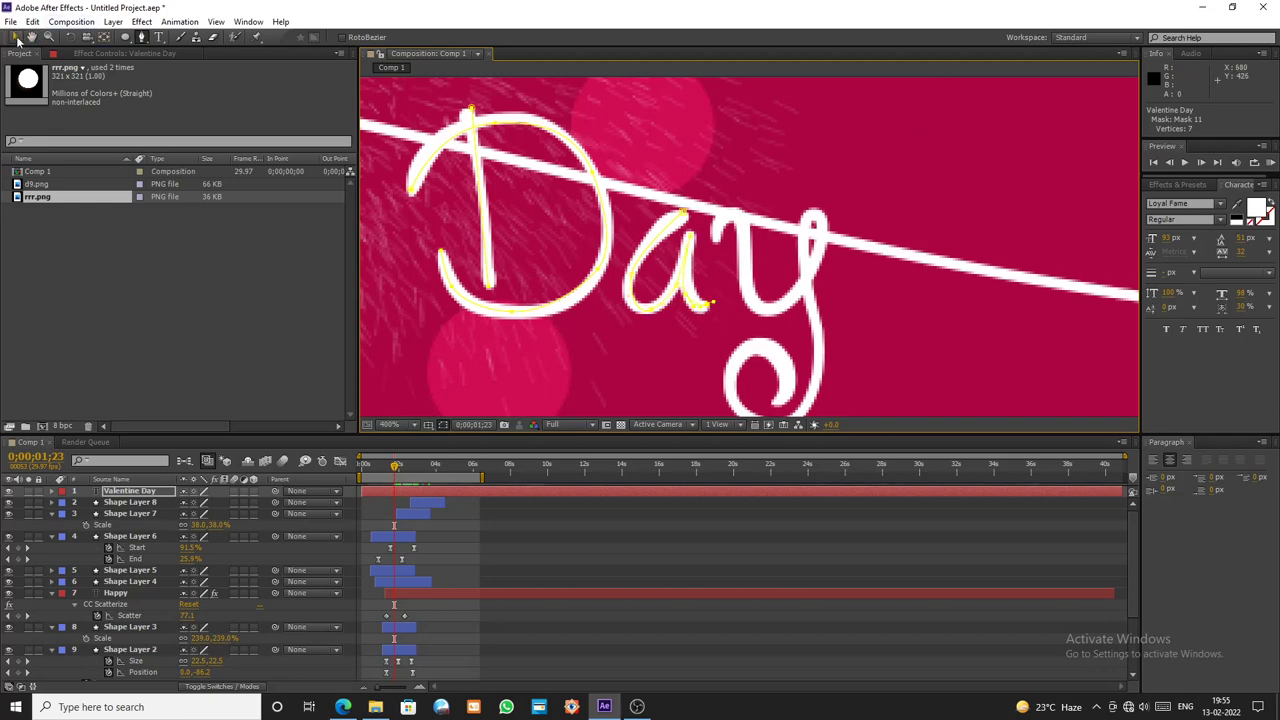
- Trace the letter y of Day with a new open mask path, from its upper-left hook through the tail to the inner end of its loop
click(15, 37)
drag(880, 291, 763, 276)
click(763, 276)
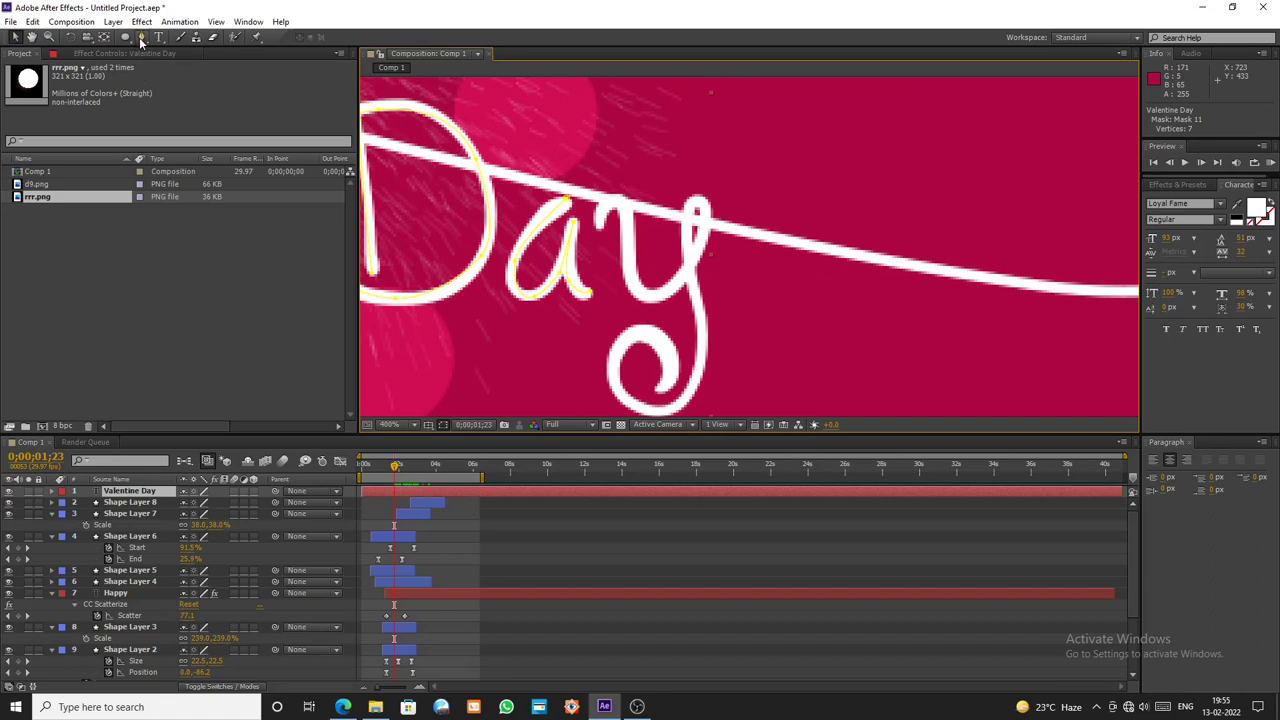
click(141, 37)
click(606, 203)
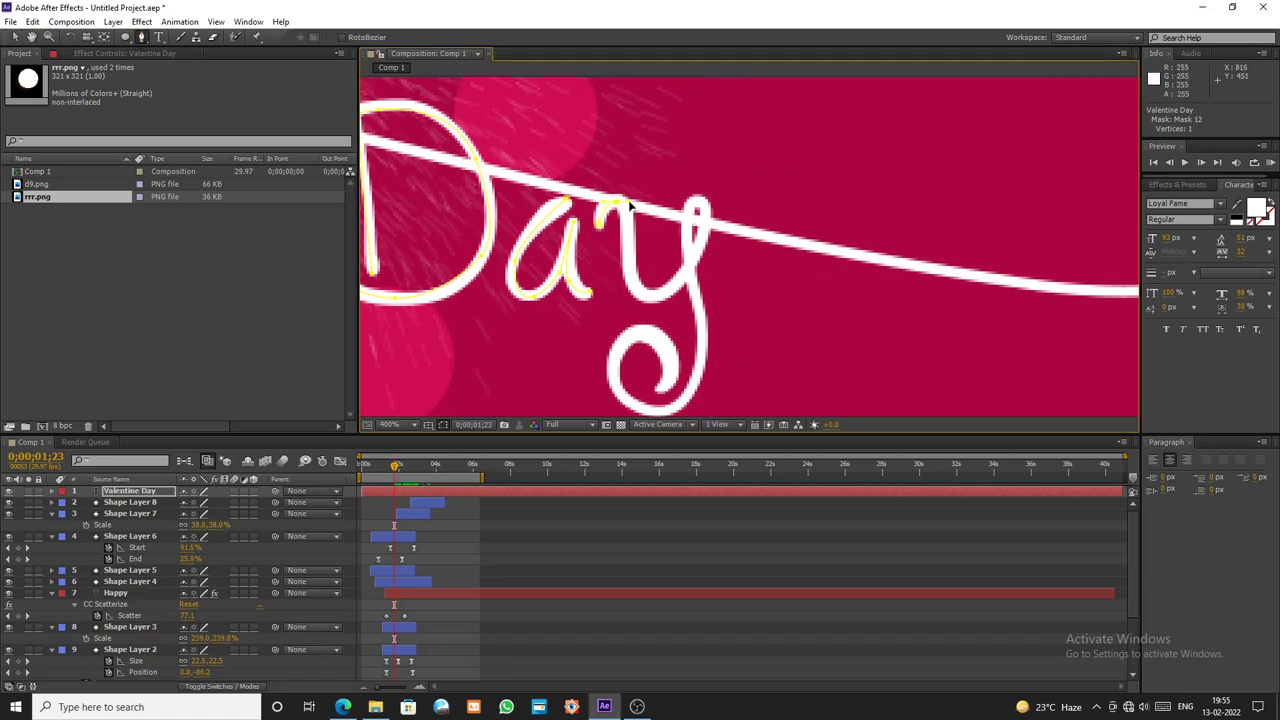
click(626, 262)
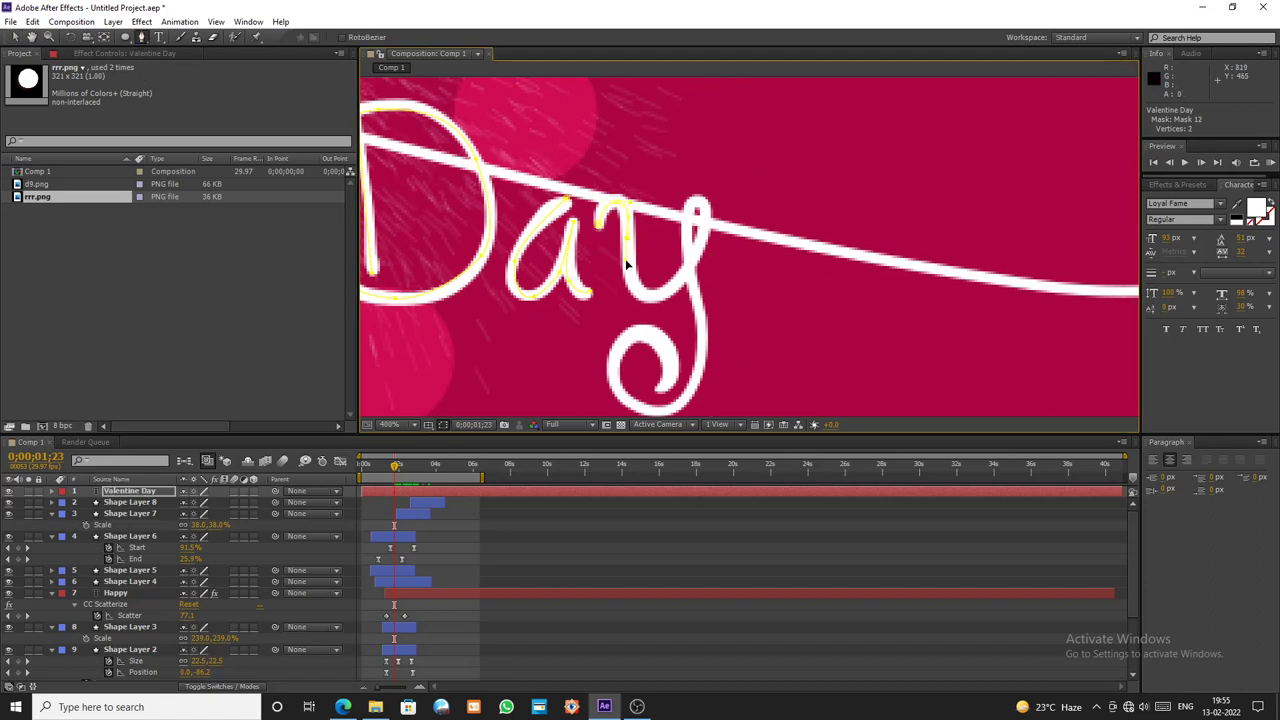
click(684, 285)
click(706, 202)
click(687, 288)
drag(698, 312, 746, 248)
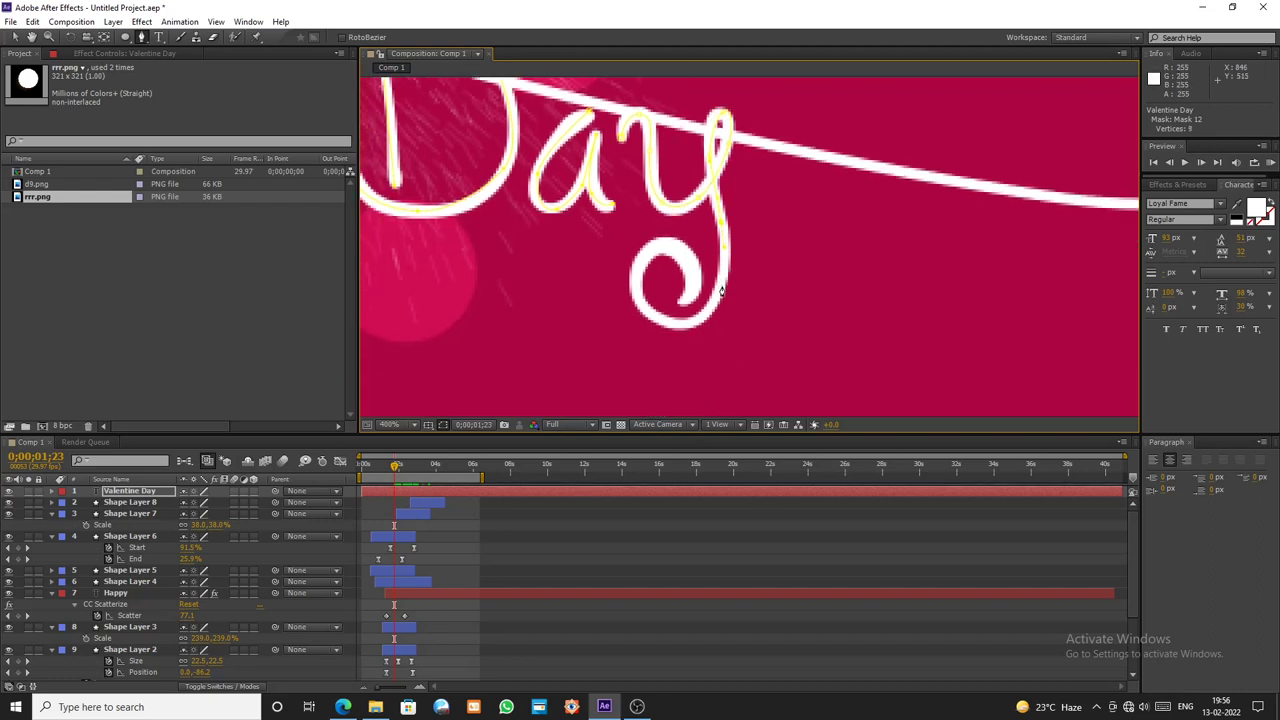
click(704, 322)
drag(636, 300, 680, 311)
click(669, 249)
- Apply the Stroke effect to the Valentine Day text layer and enable stroking of all masks
scroll(706, 316, down, 1)
drag(517, 229, 706, 283)
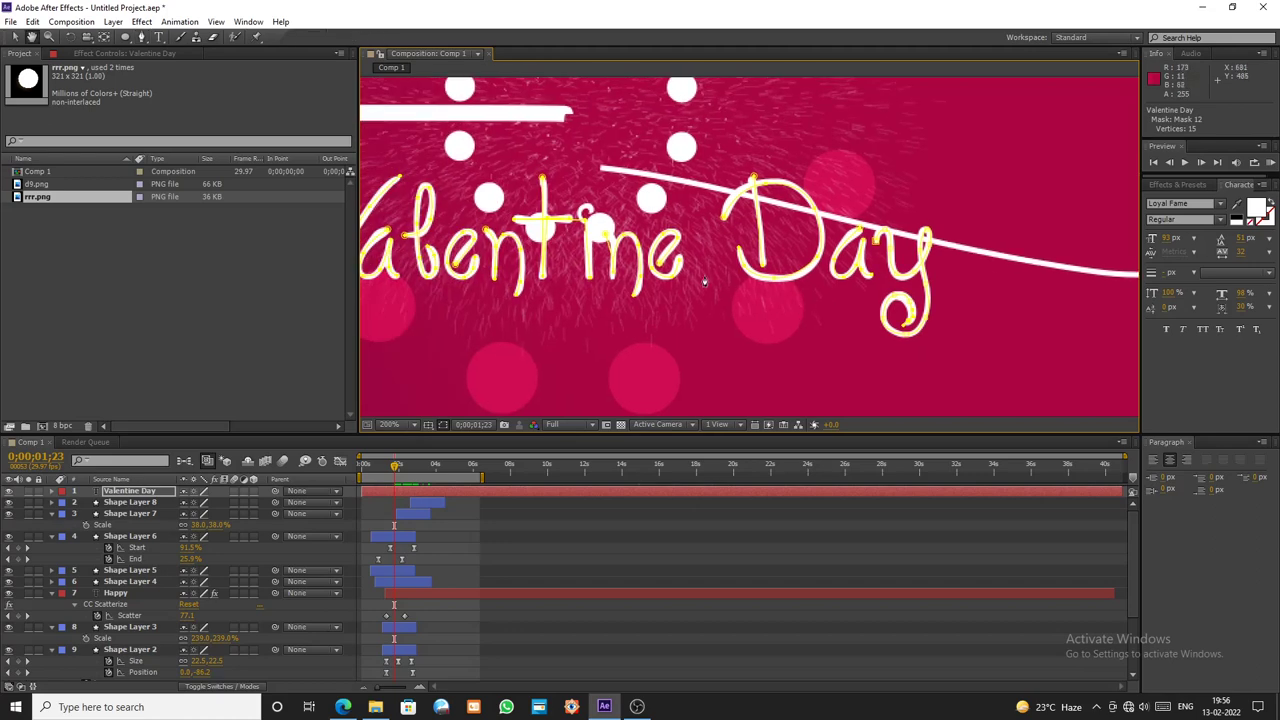
scroll(729, 271, down, 1)
drag(756, 240, 760, 258)
key(g)
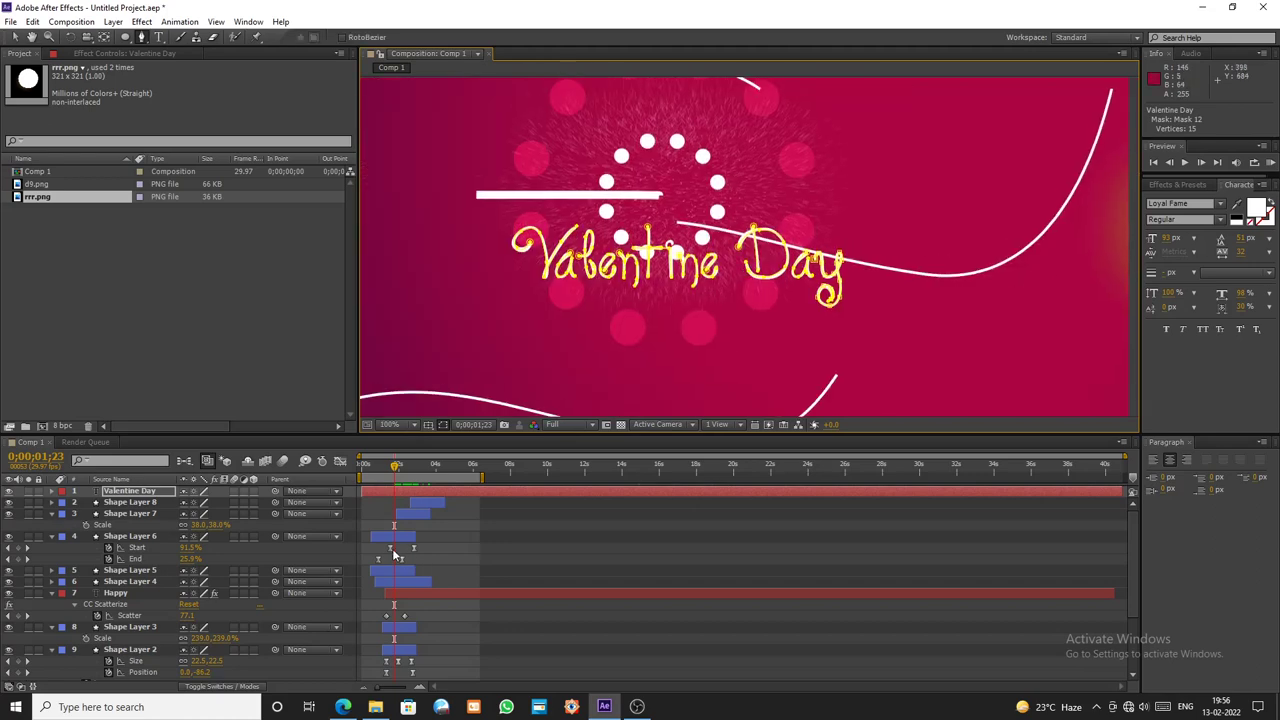
click(399, 497)
right_click(400, 497)
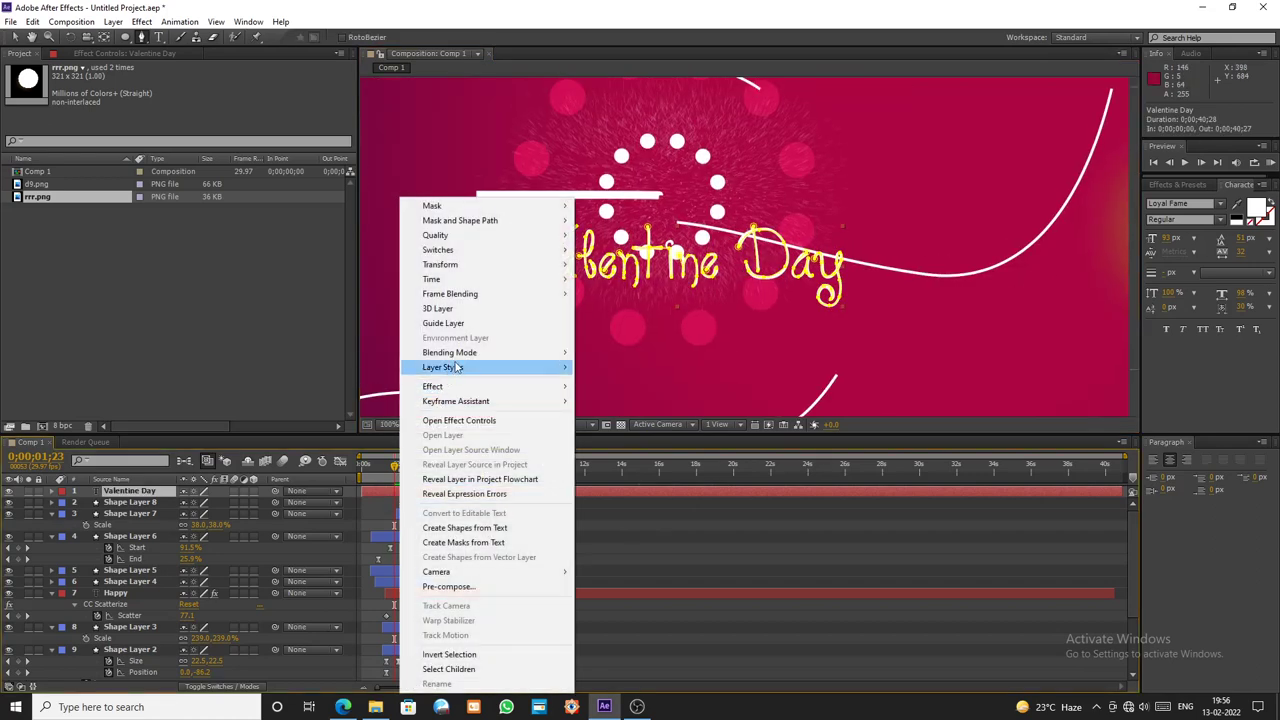
mouse_move(458, 355)
mouse_move(524, 377)
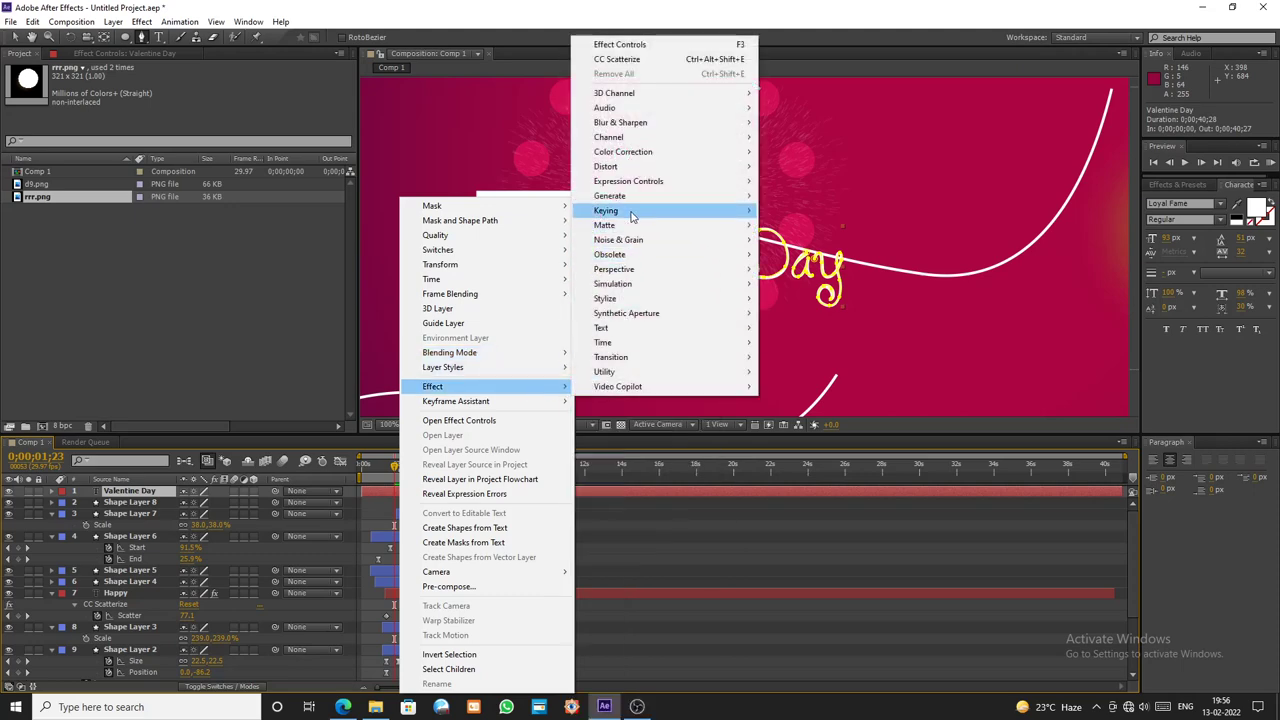
mouse_move(671, 201)
click(805, 533)
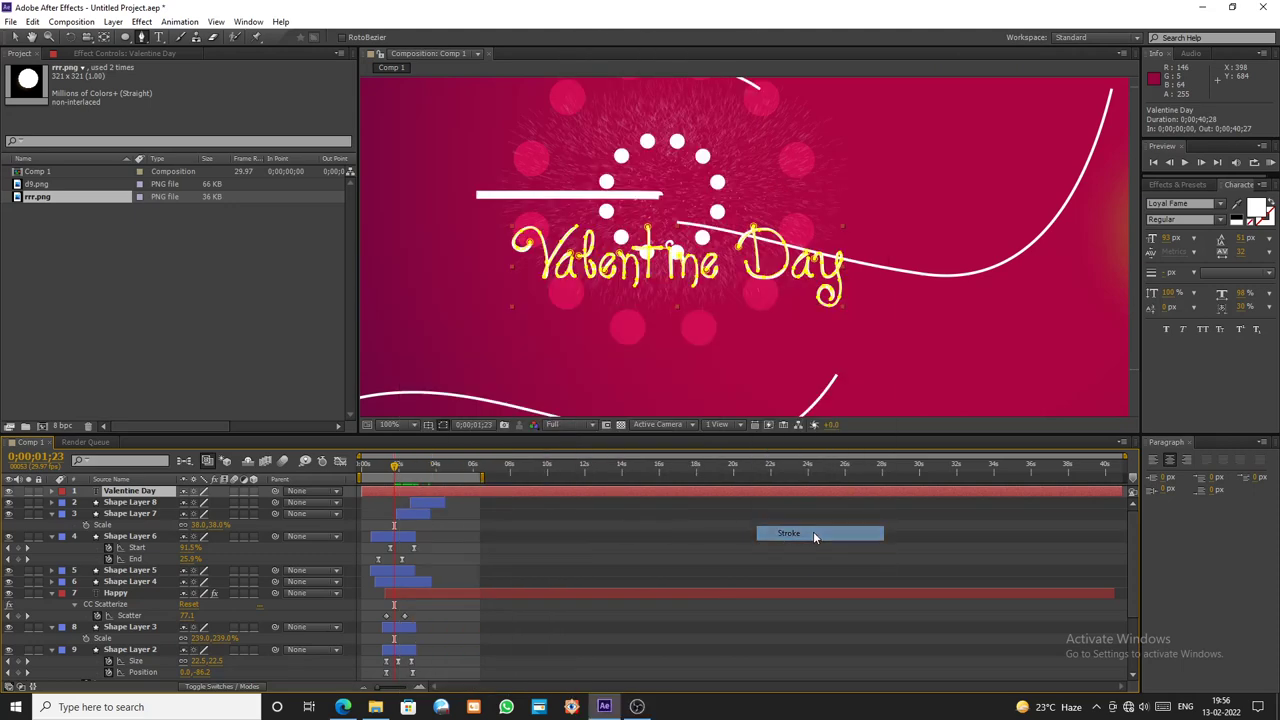
key(v)
click(194, 102)
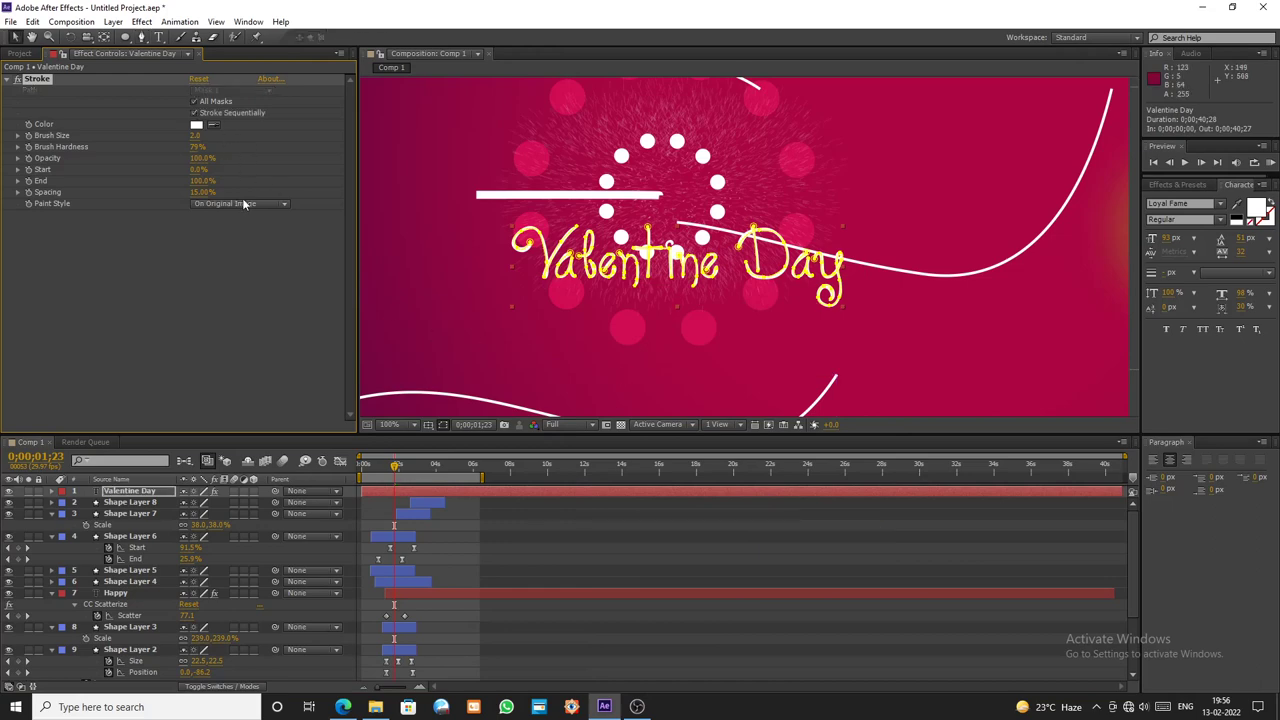
- Set the Stroke effect's brush size to 14.2 and its paint style to Reveal Original Image
click(245, 204)
click(248, 236)
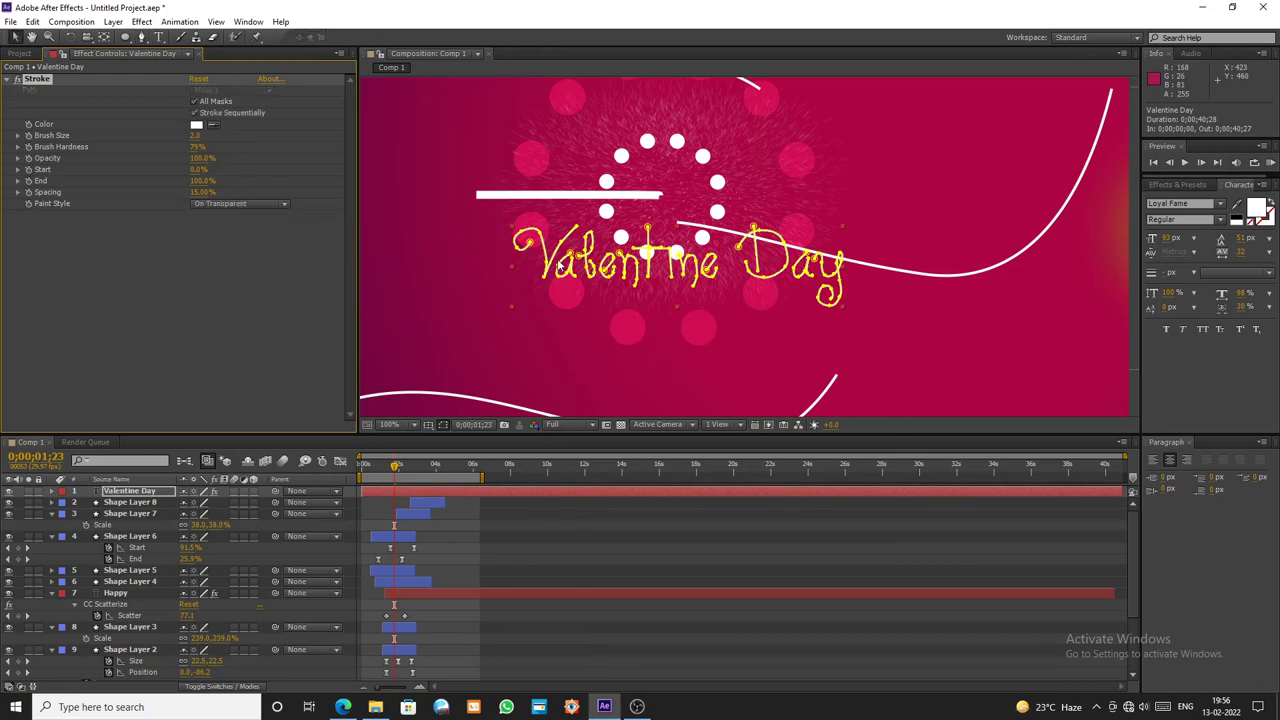
drag(241, 136, 243, 137)
click(218, 203)
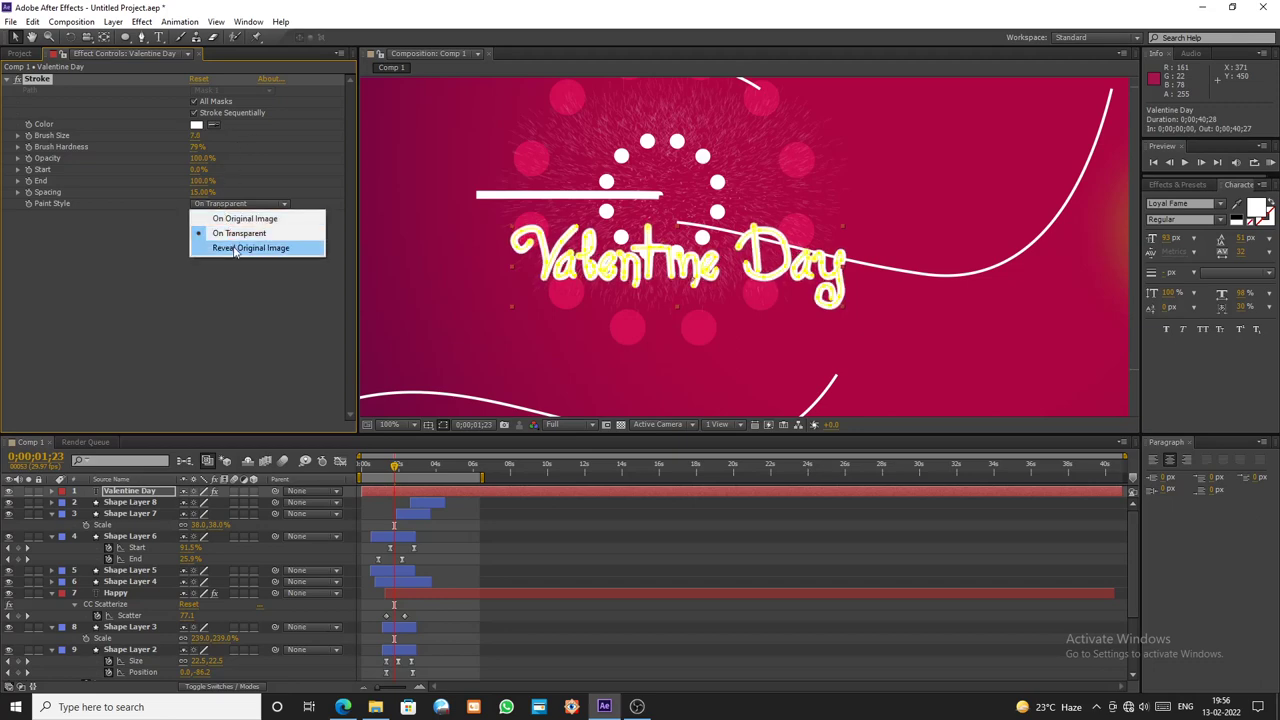
click(235, 249)
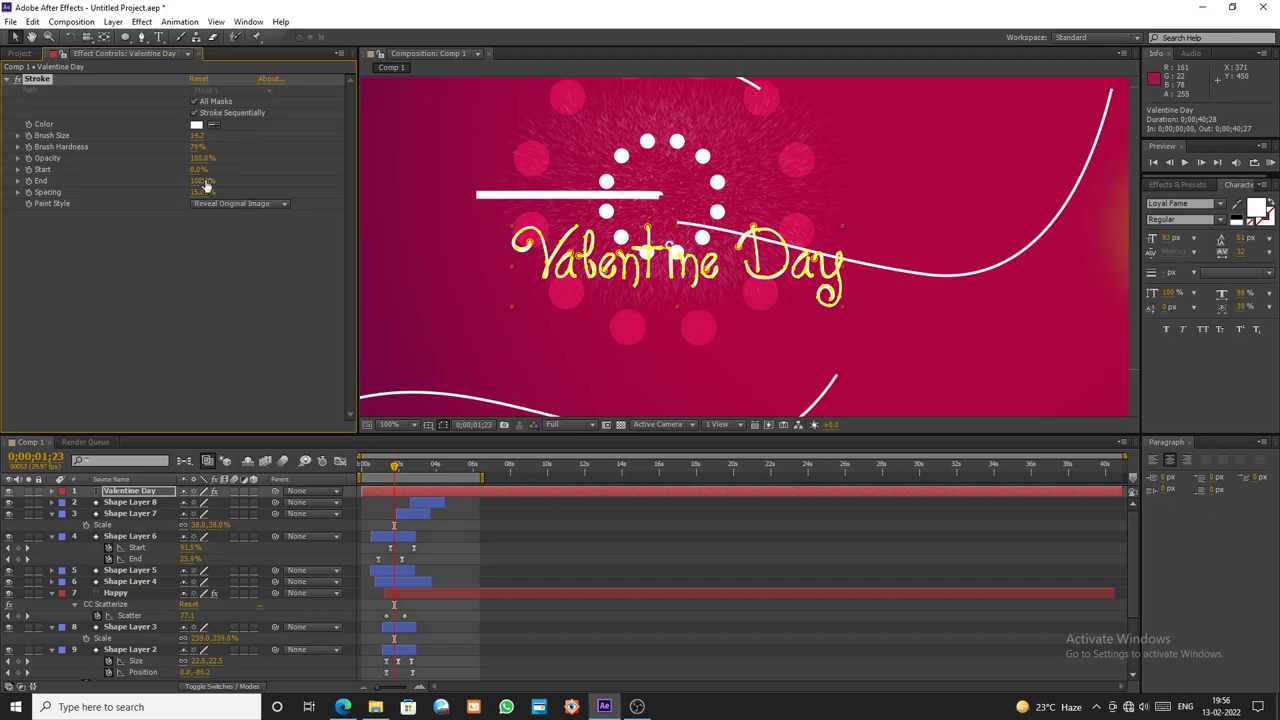
- Keyframe the Stroke's End value at 0% at 0;00;01;23 and at 100% at 0;00;03;24
drag(203, 180, 133, 189)
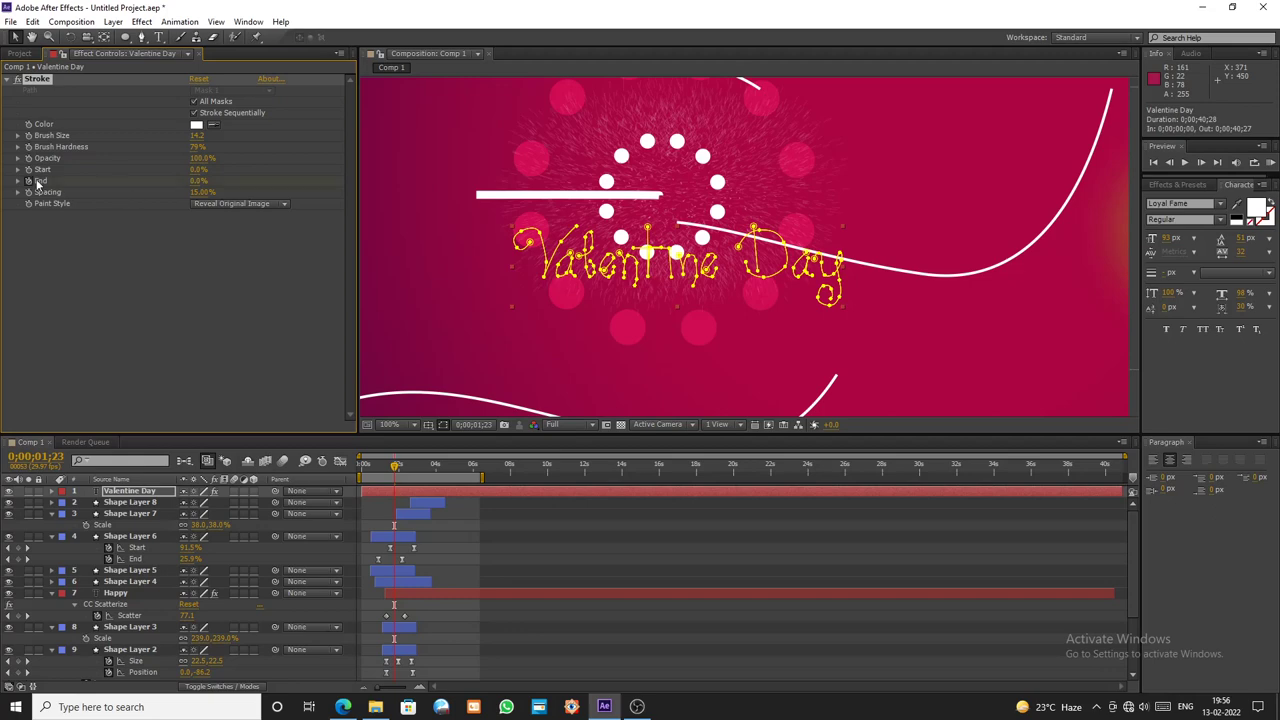
drag(400, 470, 433, 470)
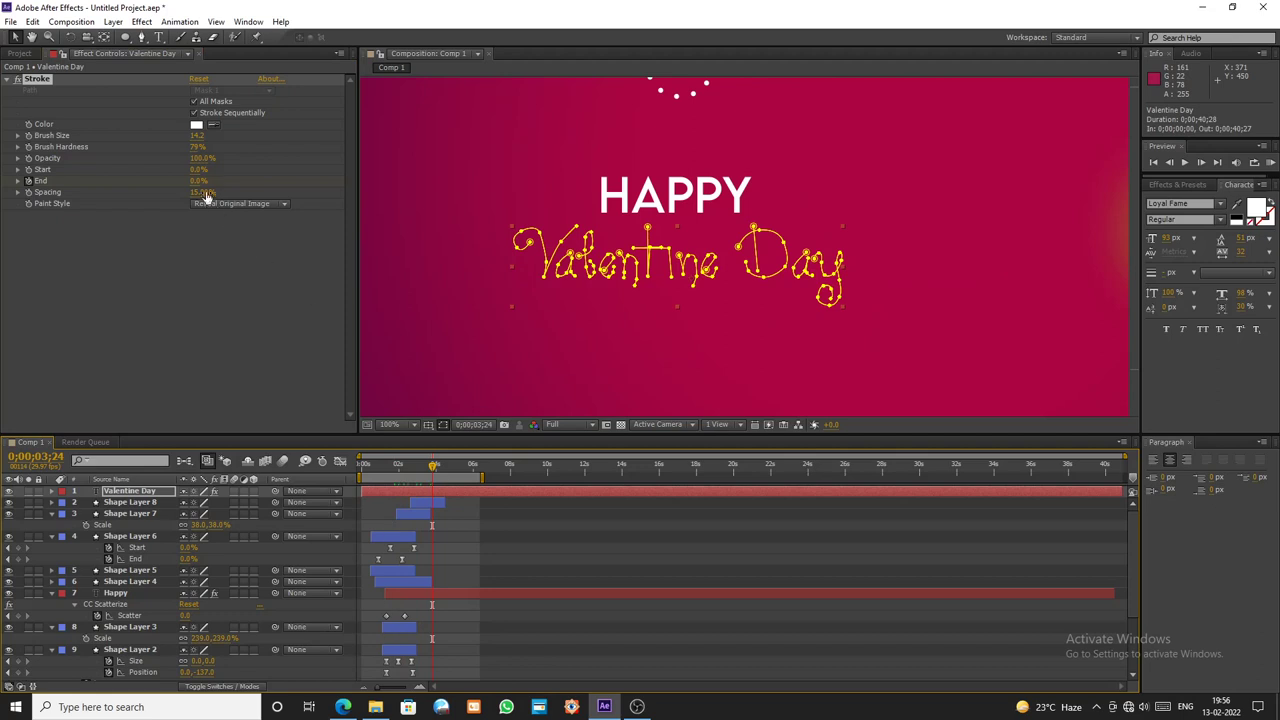
drag(198, 183, 280, 182)
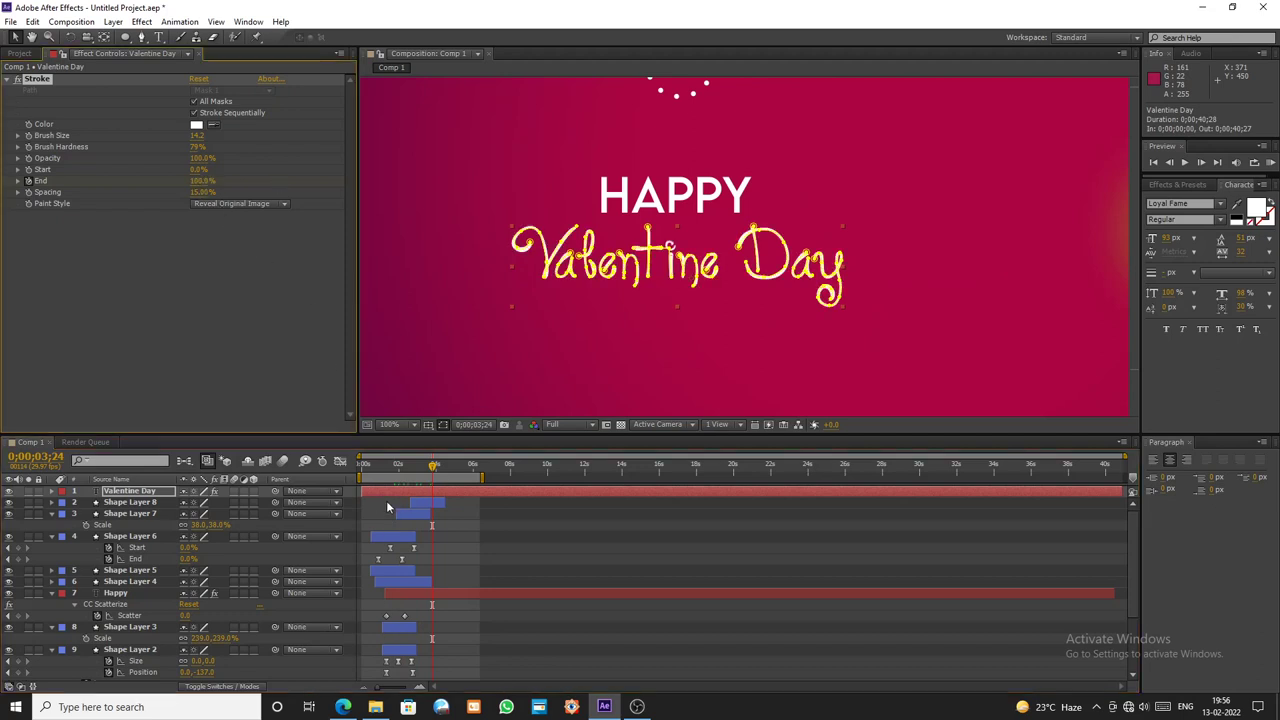
- Show the Valentine Day layer's keyframes and apply Easy Ease to both Stroke End keyframes
key(u)
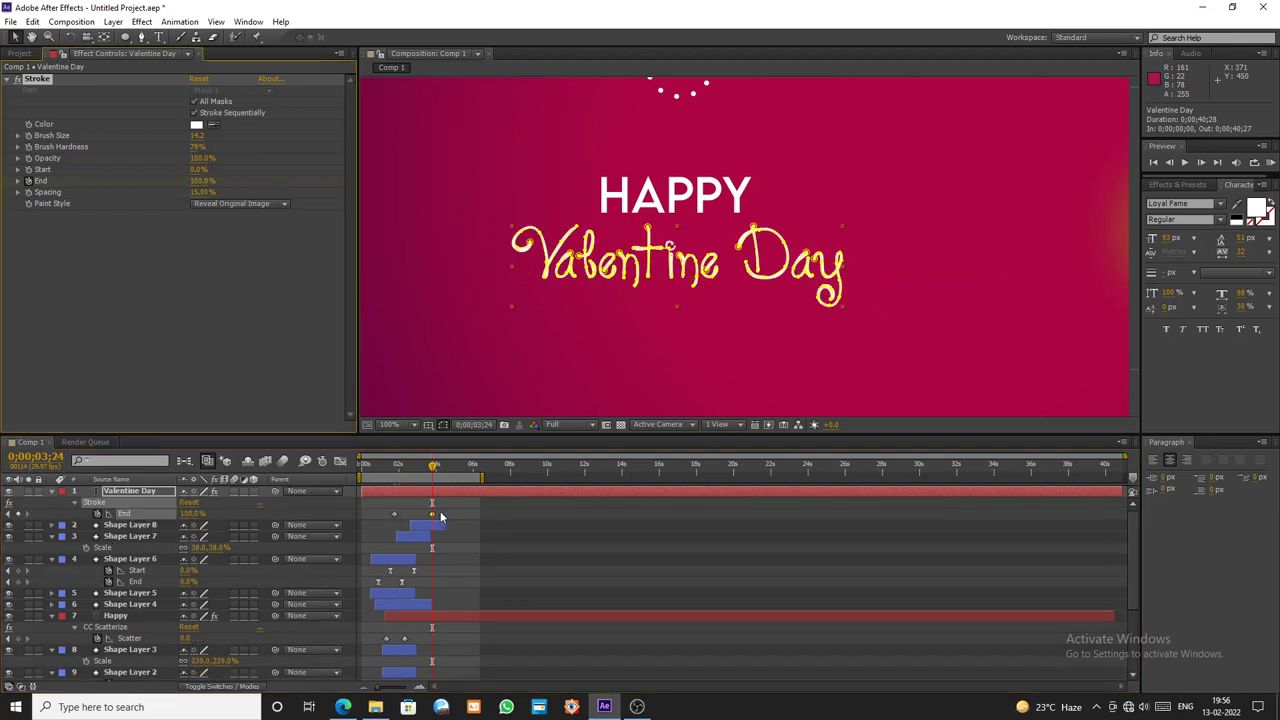
drag(394, 519, 385, 518)
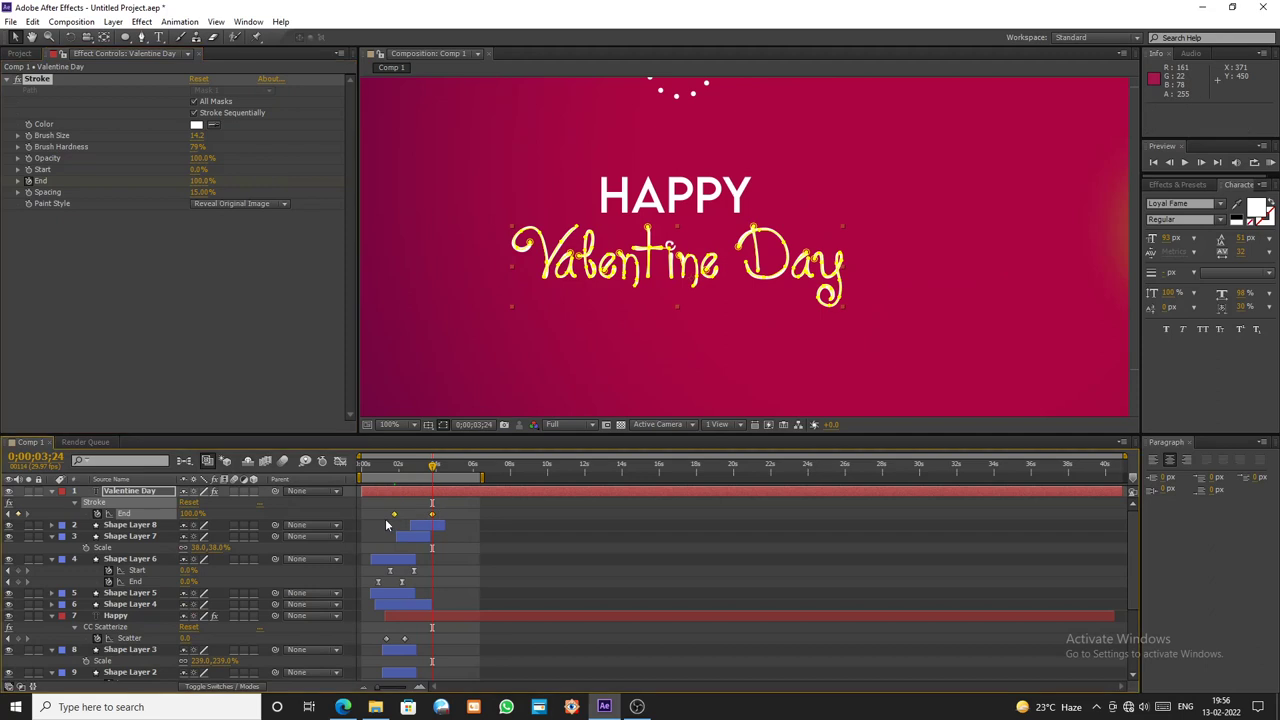
key(F9)
- Preview the handwriting reveal of Valentine Day by scrubbing and playing back the composition
drag(434, 468, 379, 466)
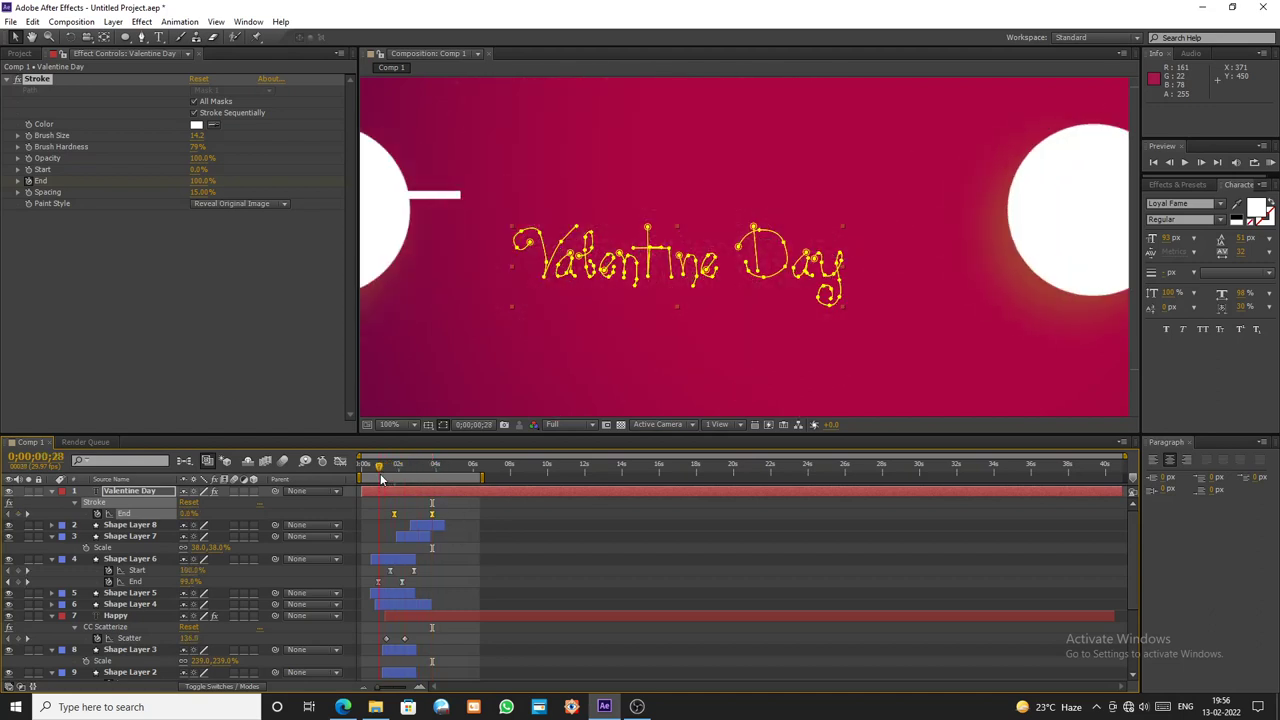
click(20, 53)
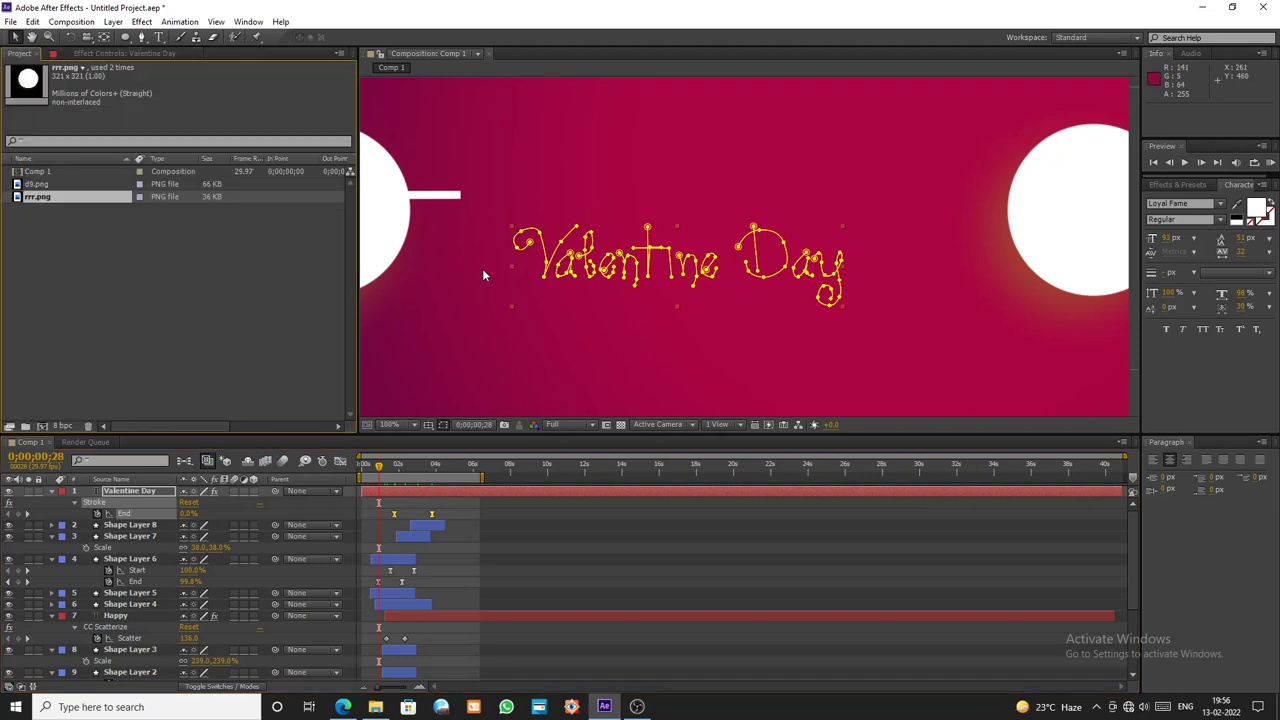
scroll(545, 293, down, 2)
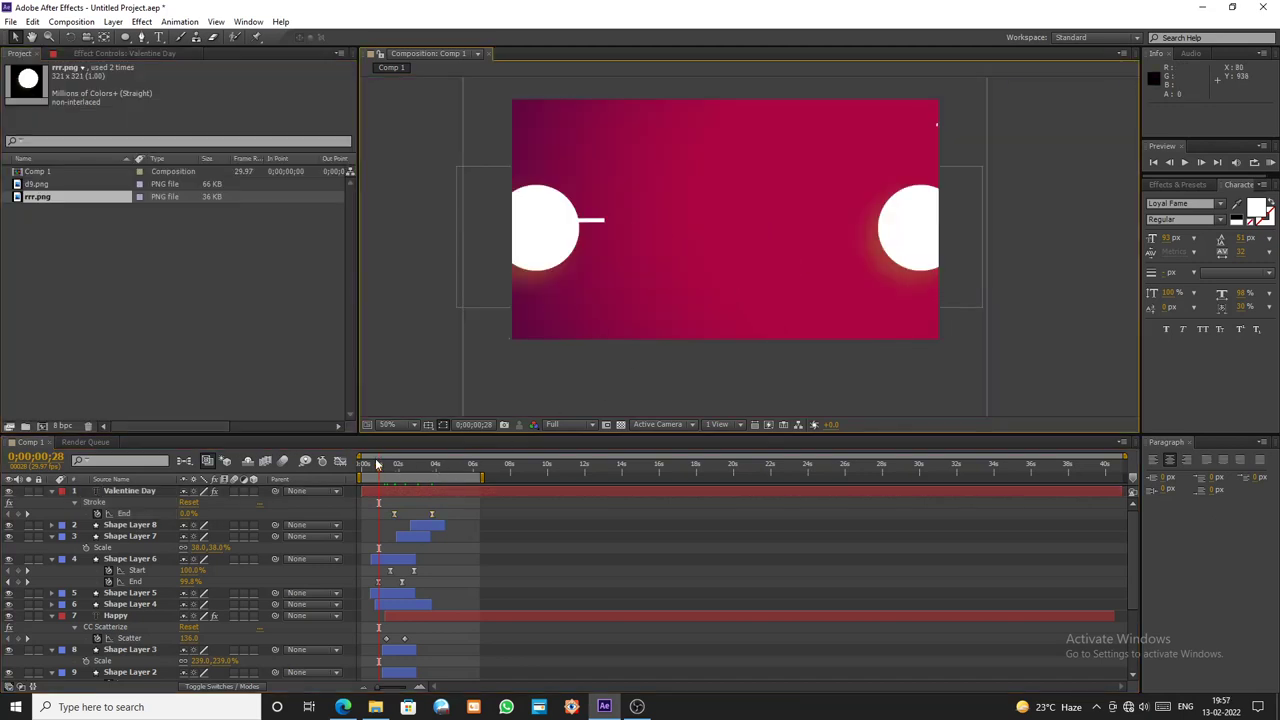
mouse_move(379, 468)
mouse_down()
mouse_move(437, 467)
mouse_move(389, 474)
mouse_move(421, 477)
mouse_up()
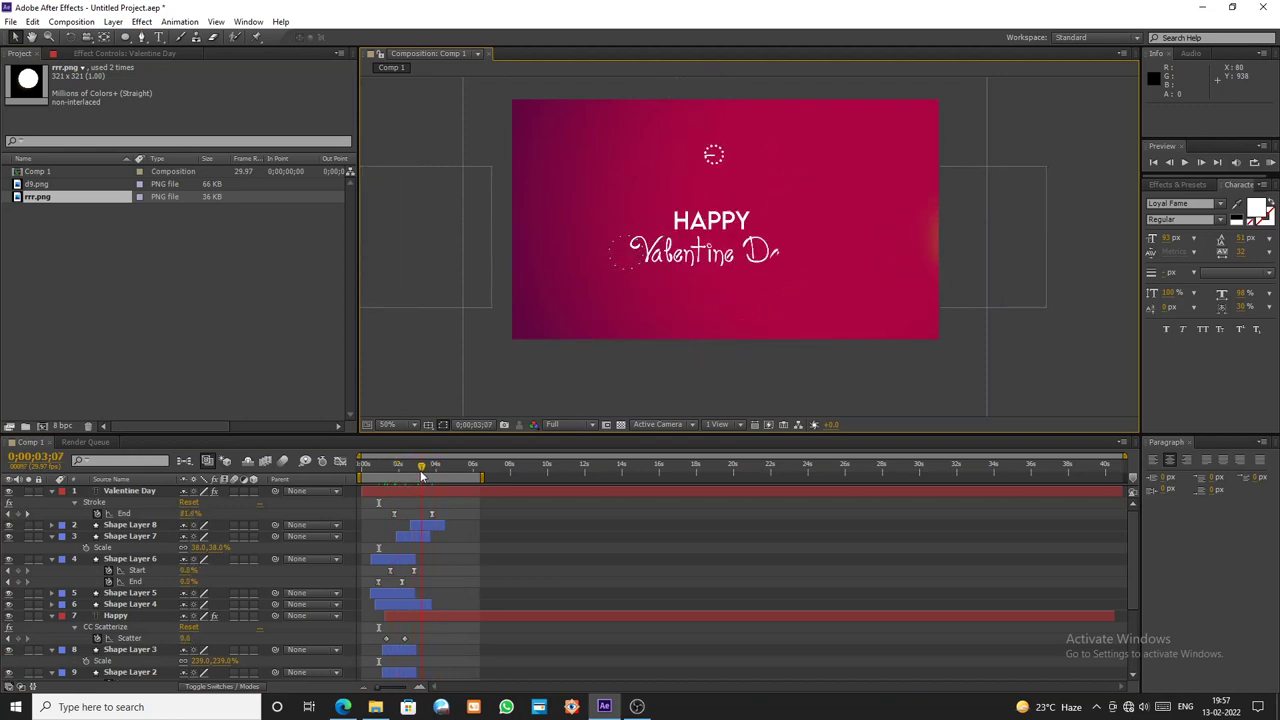
key(KP_0)
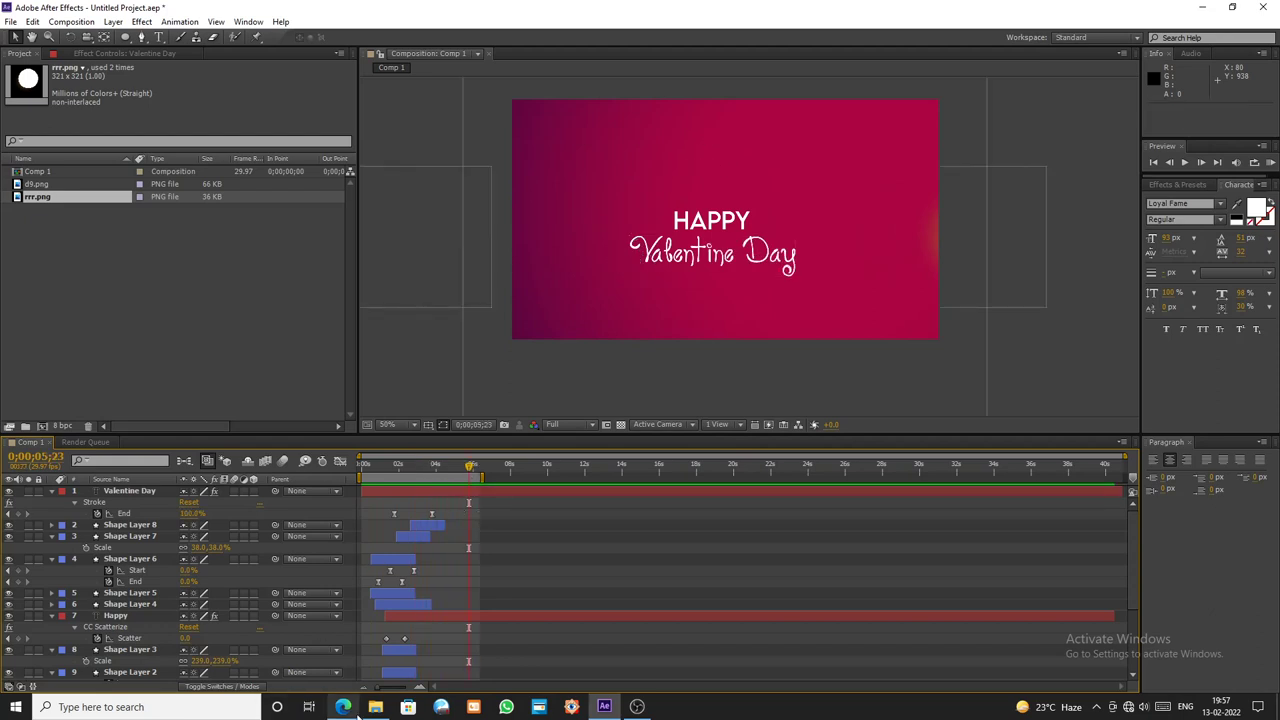
- Switch to File Explorer and import heart png.png from the Desktop's Birthday New folder into the After Effects project
click(375, 706)
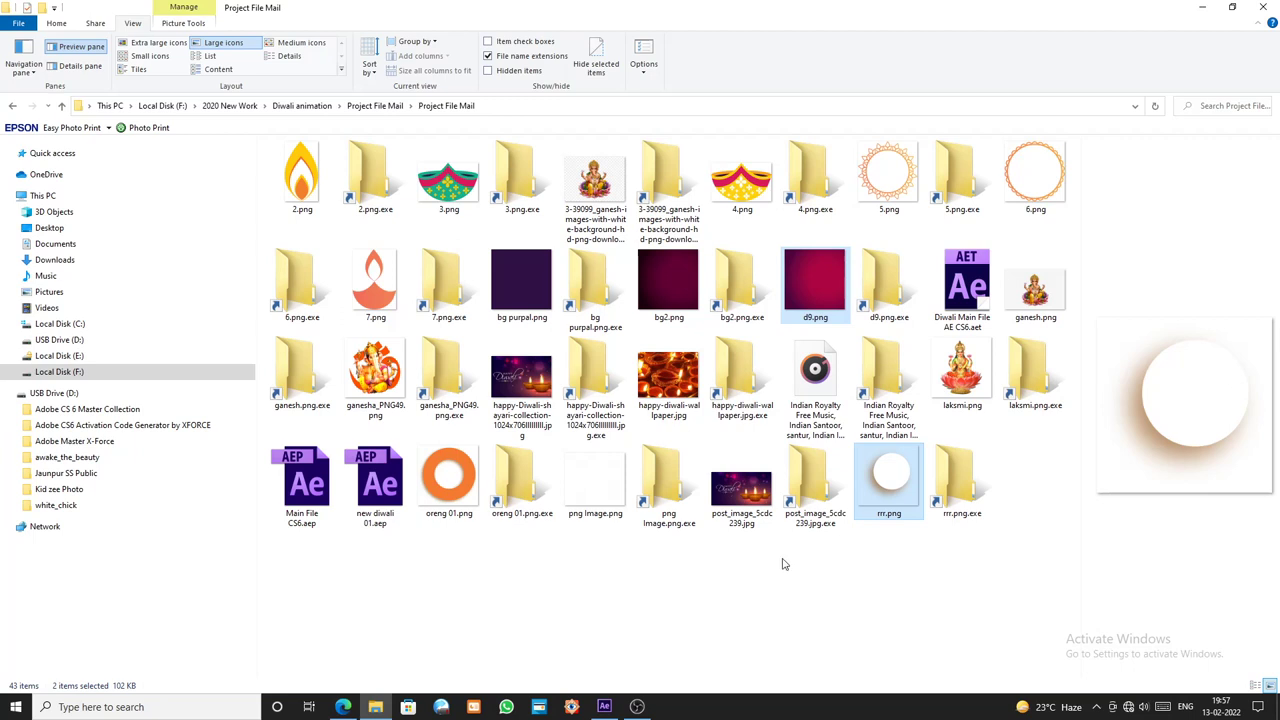
click(13, 108)
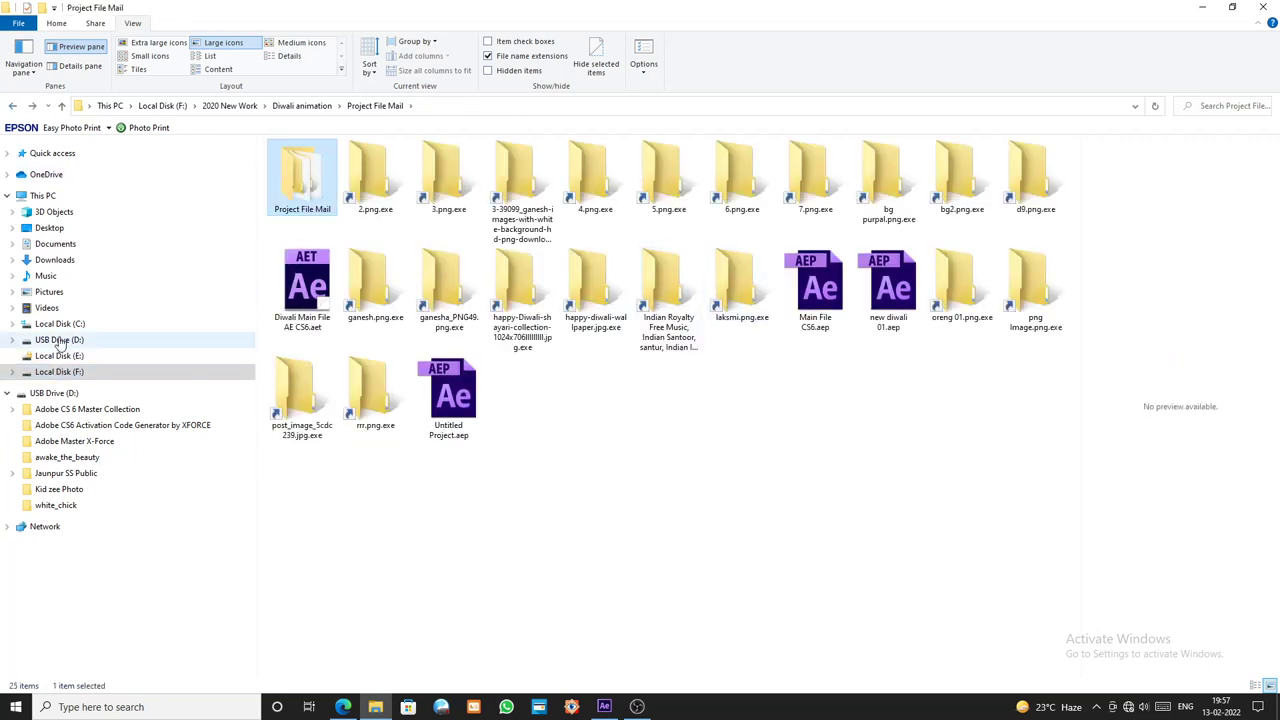
click(59, 371)
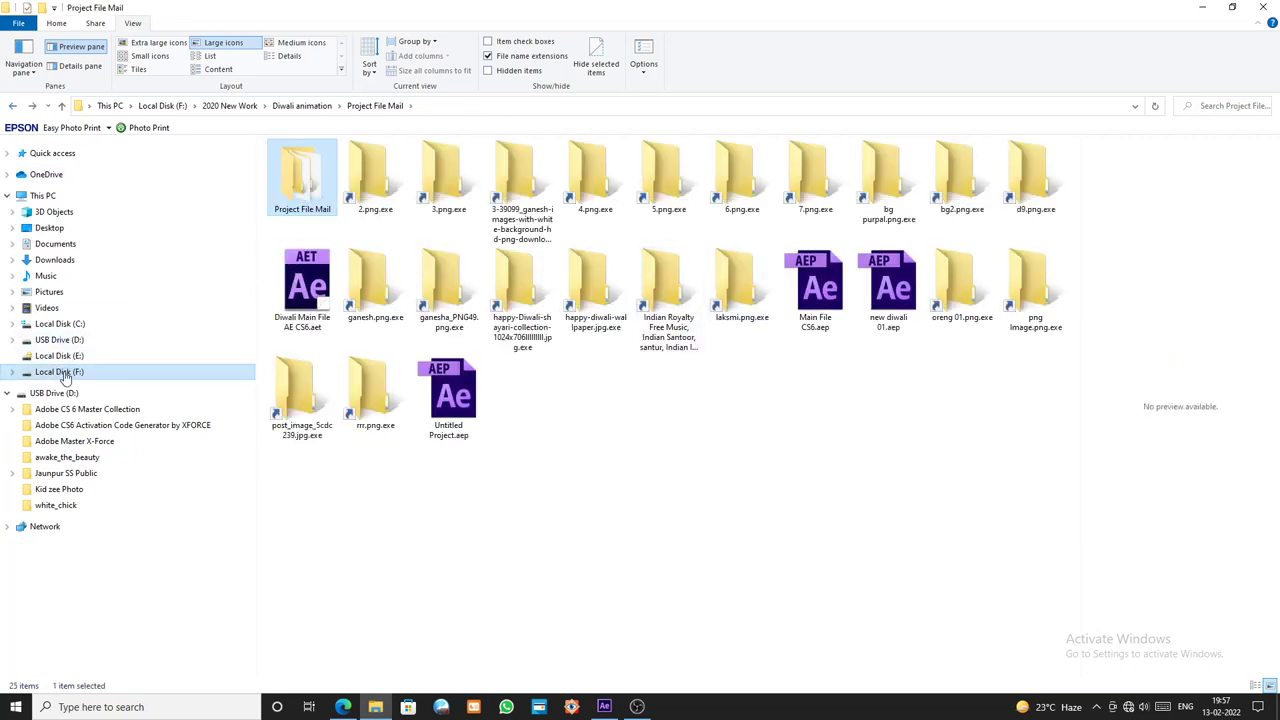
click(52, 228)
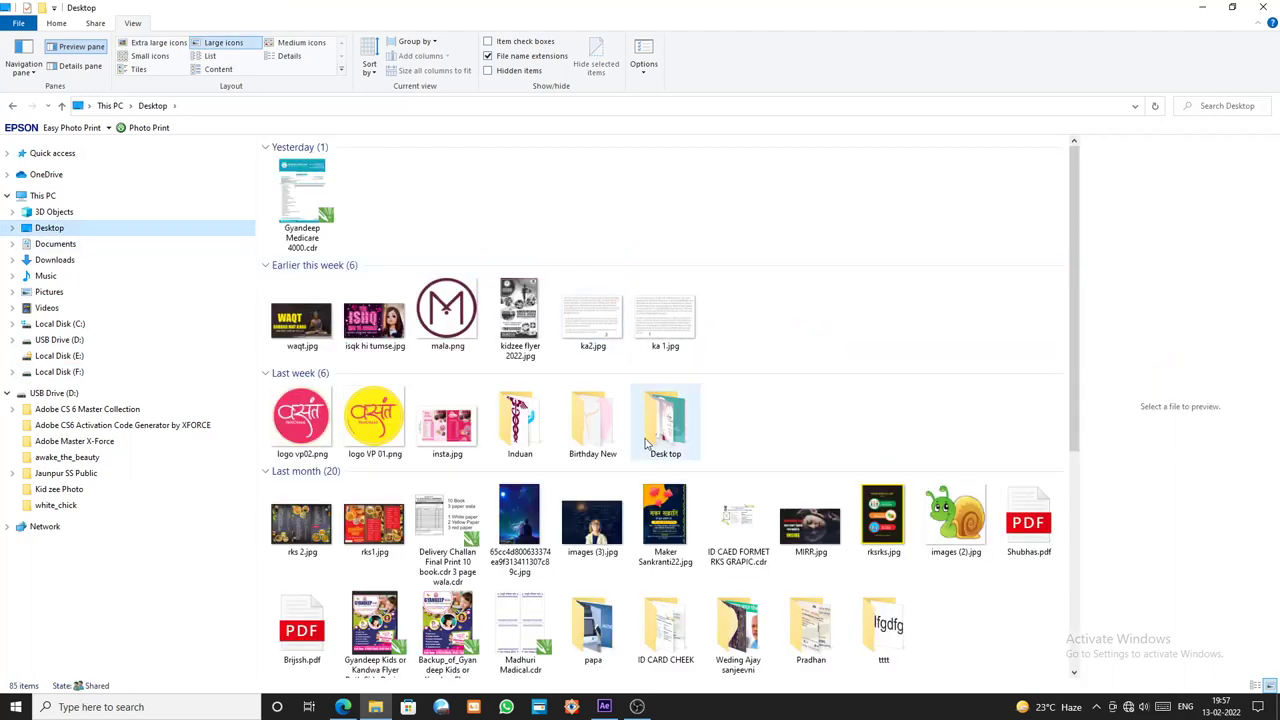
double_click(590, 425)
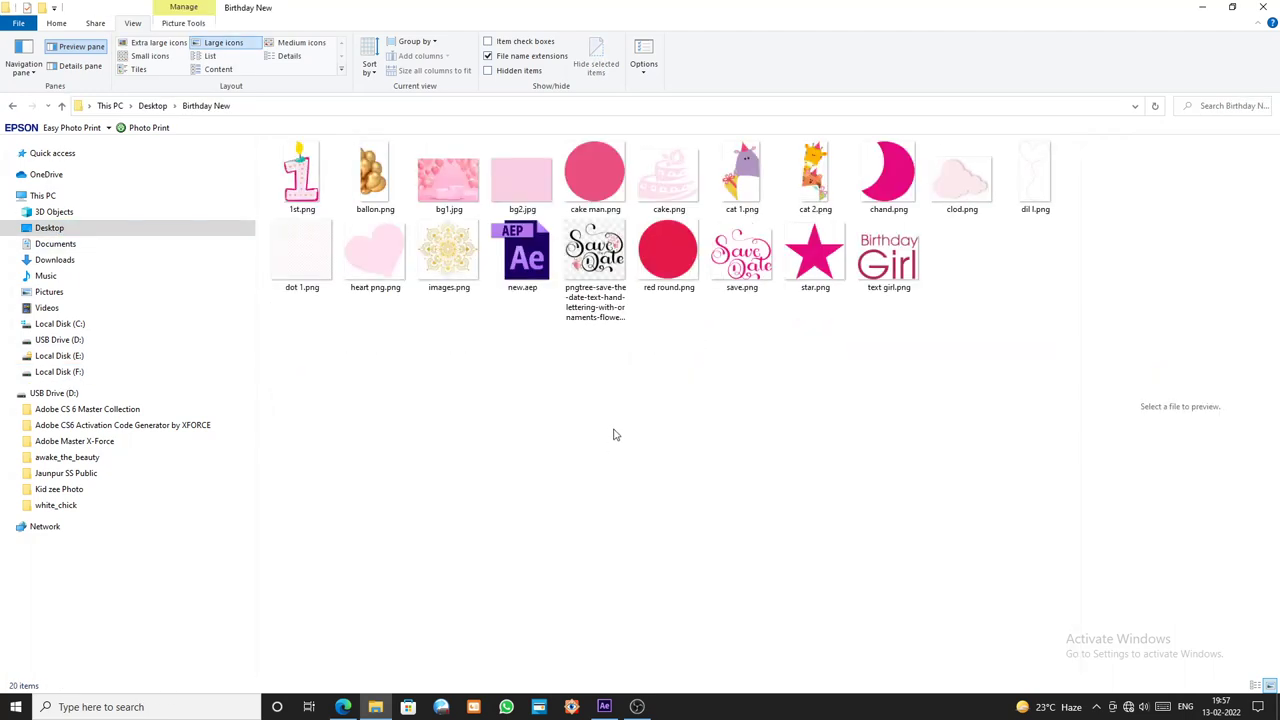
click(389, 272)
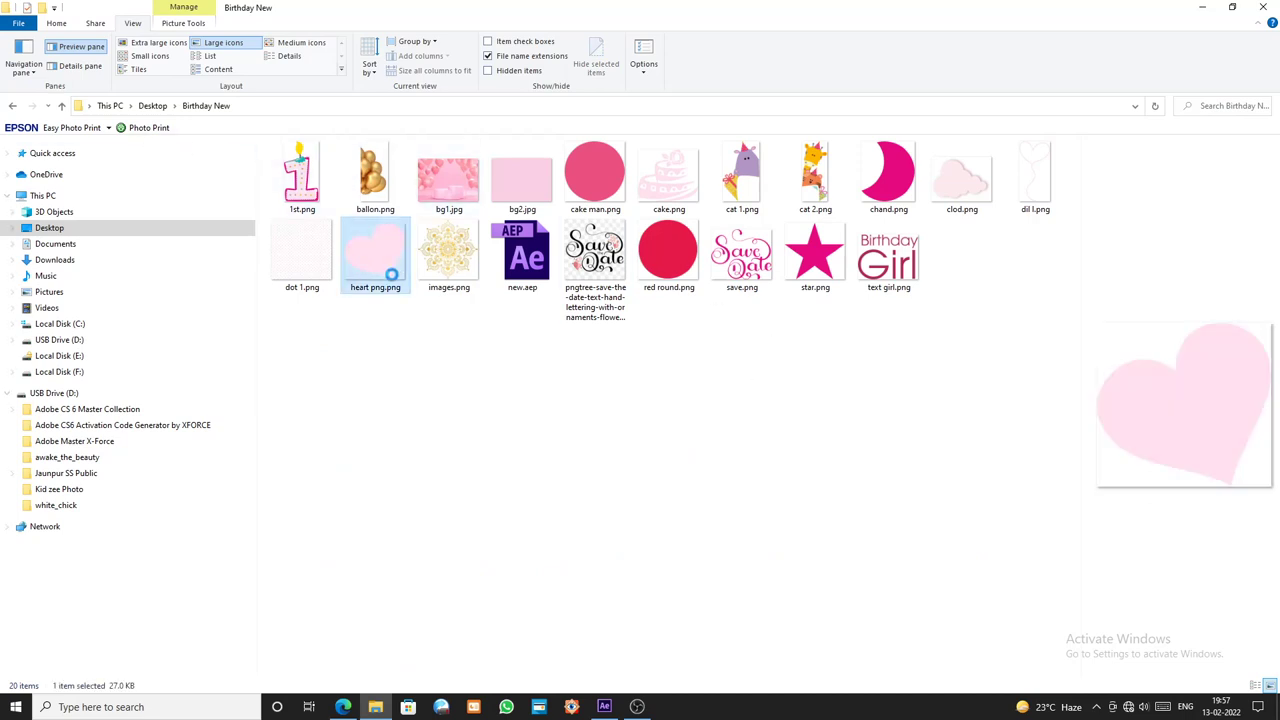
drag(386, 280, 206, 375)
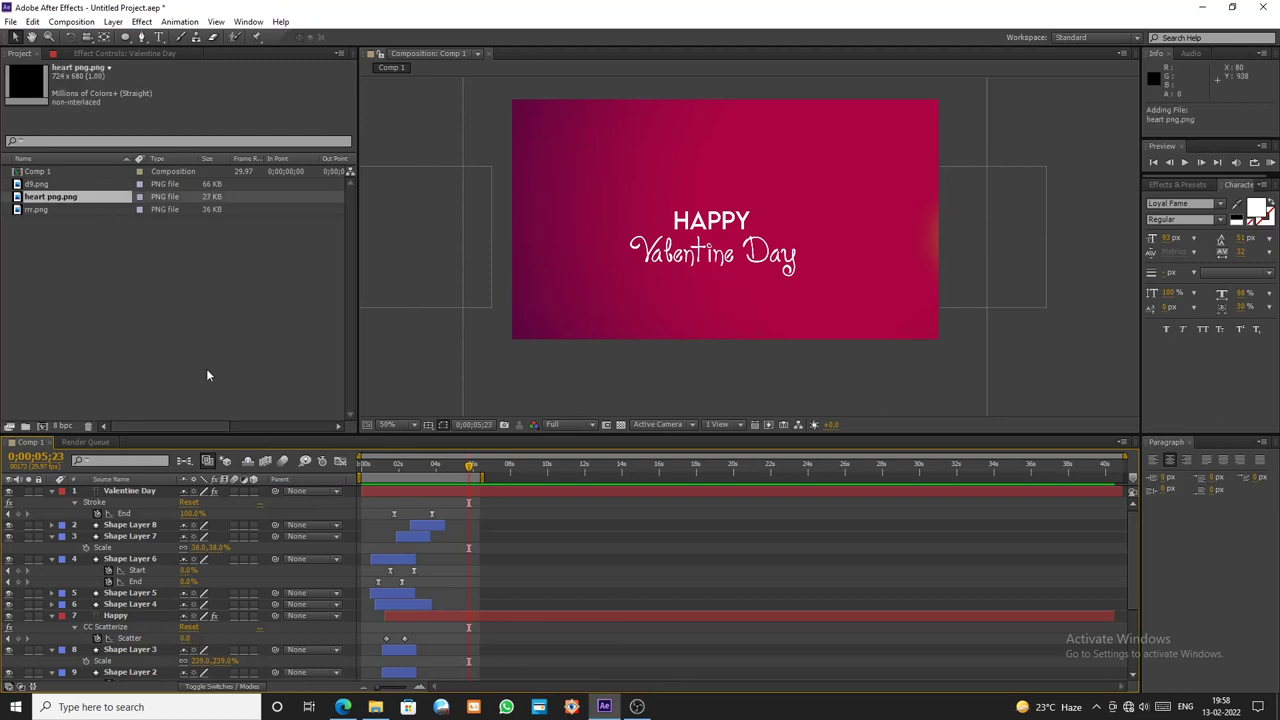
- Add heart png.png to the composition as the topmost layer and set its scale to 11%
drag(52, 197, 630, 277)
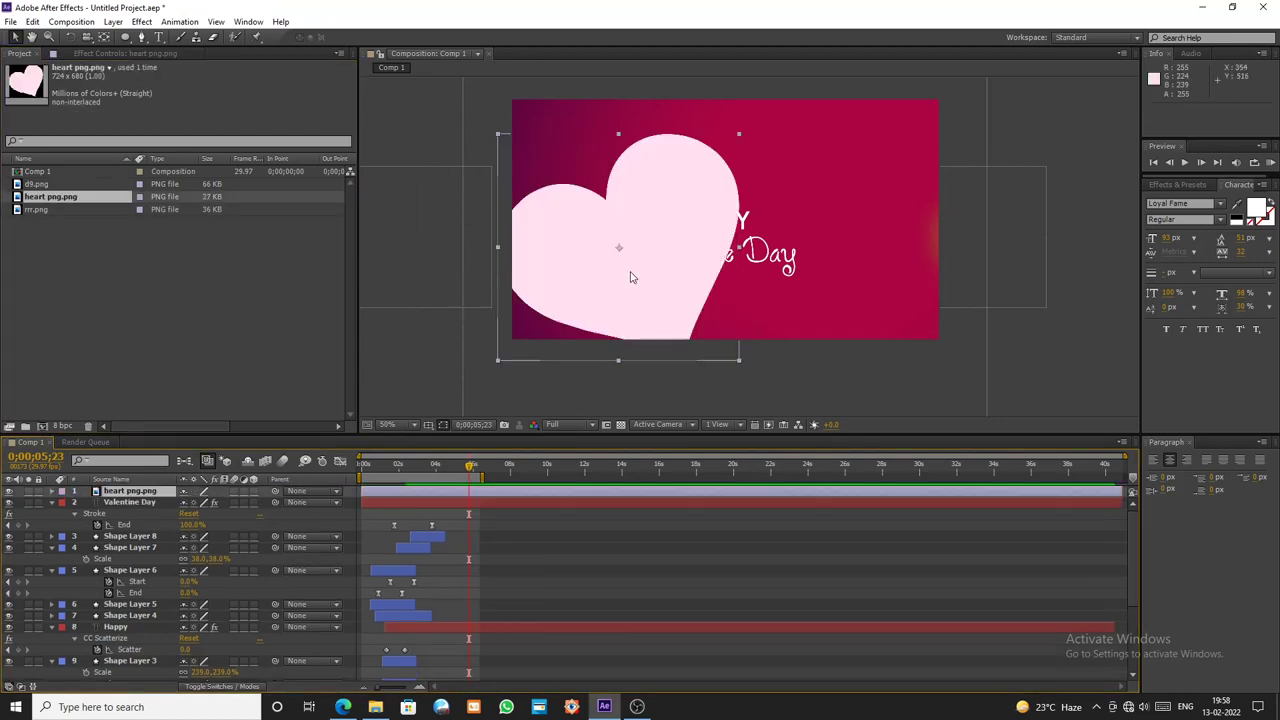
key(s)
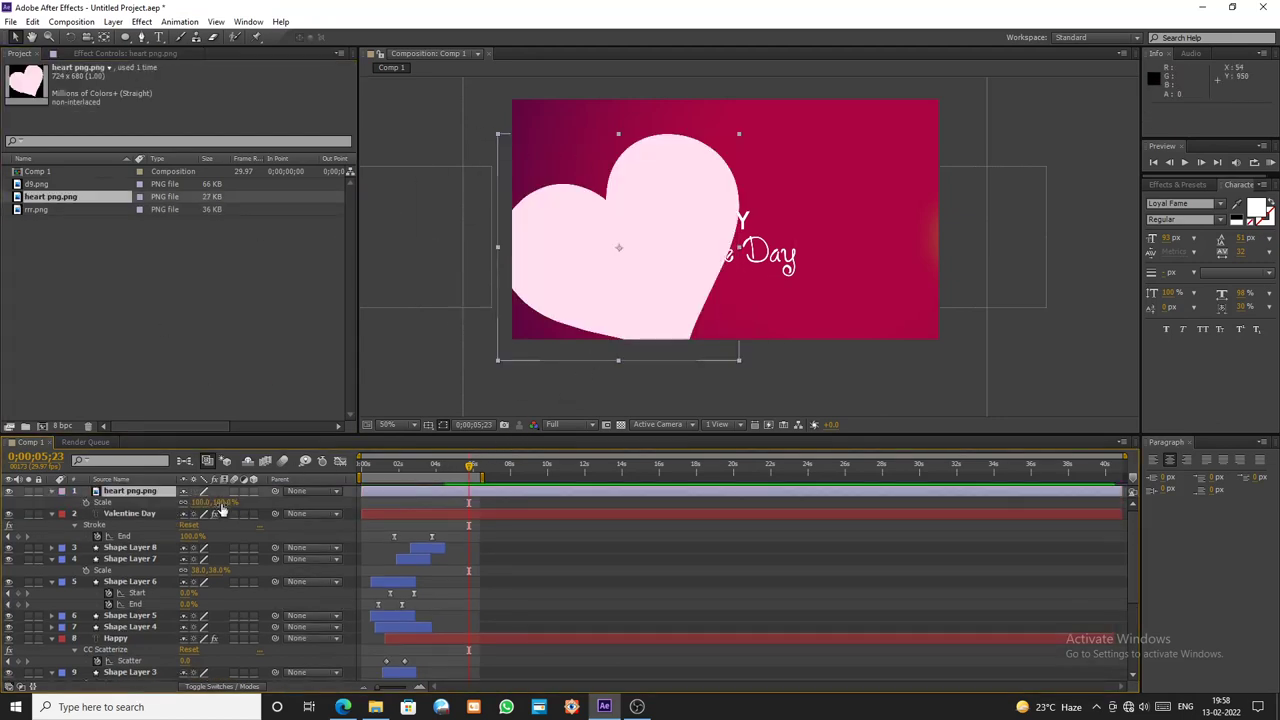
drag(216, 503, 194, 534)
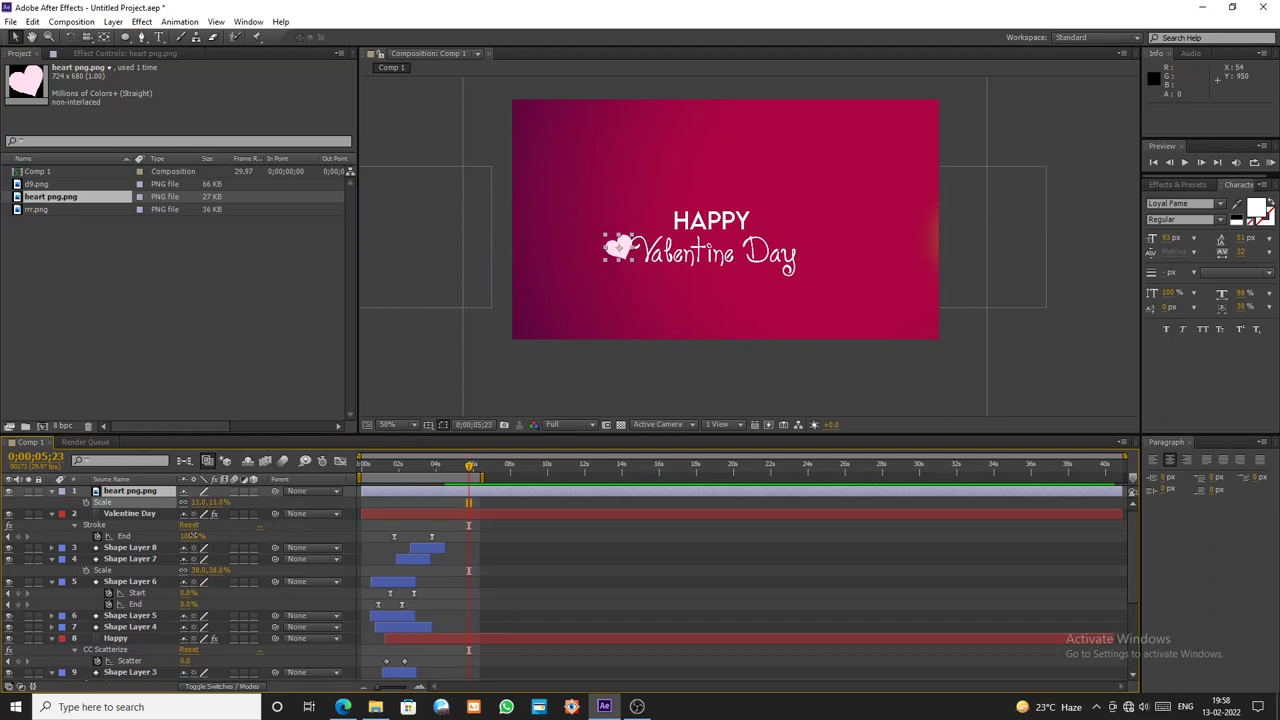
- Place the heart just left of the word HAPPY and move its anchor point to the heart's lower tip
scroll(617, 240, up, 1)
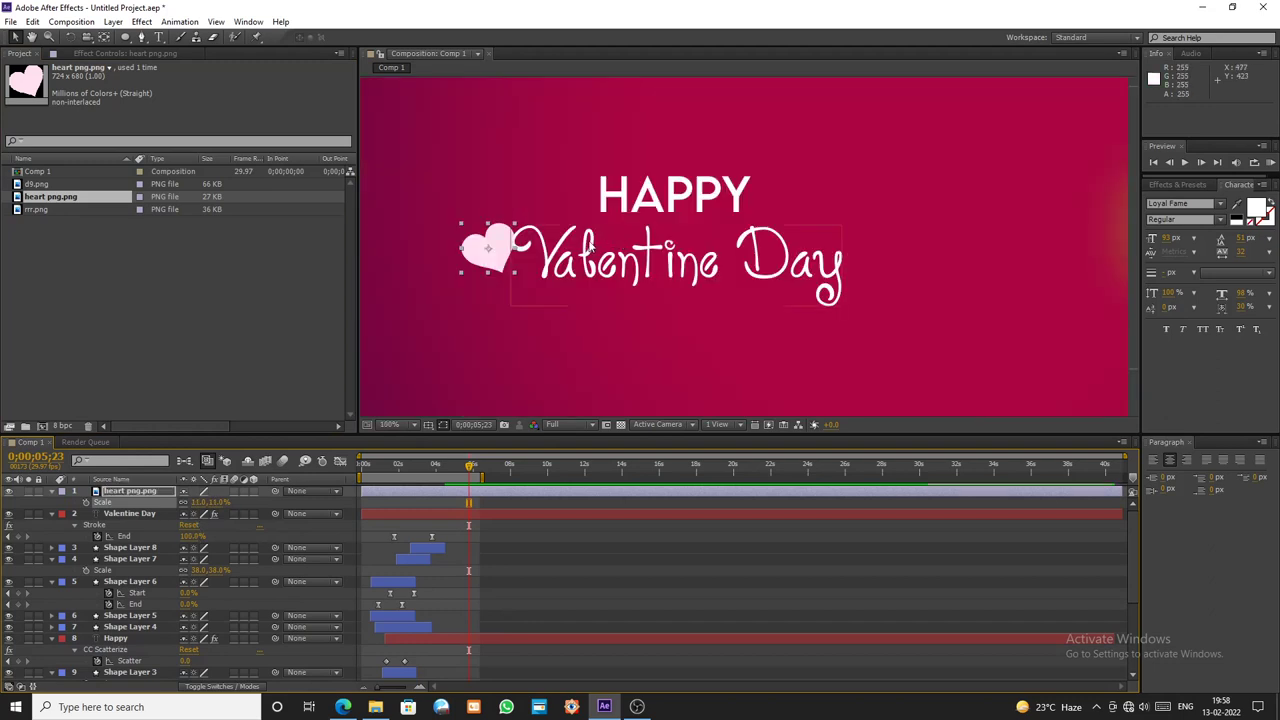
drag(605, 200, 617, 266)
drag(507, 317, 577, 267)
key(y)
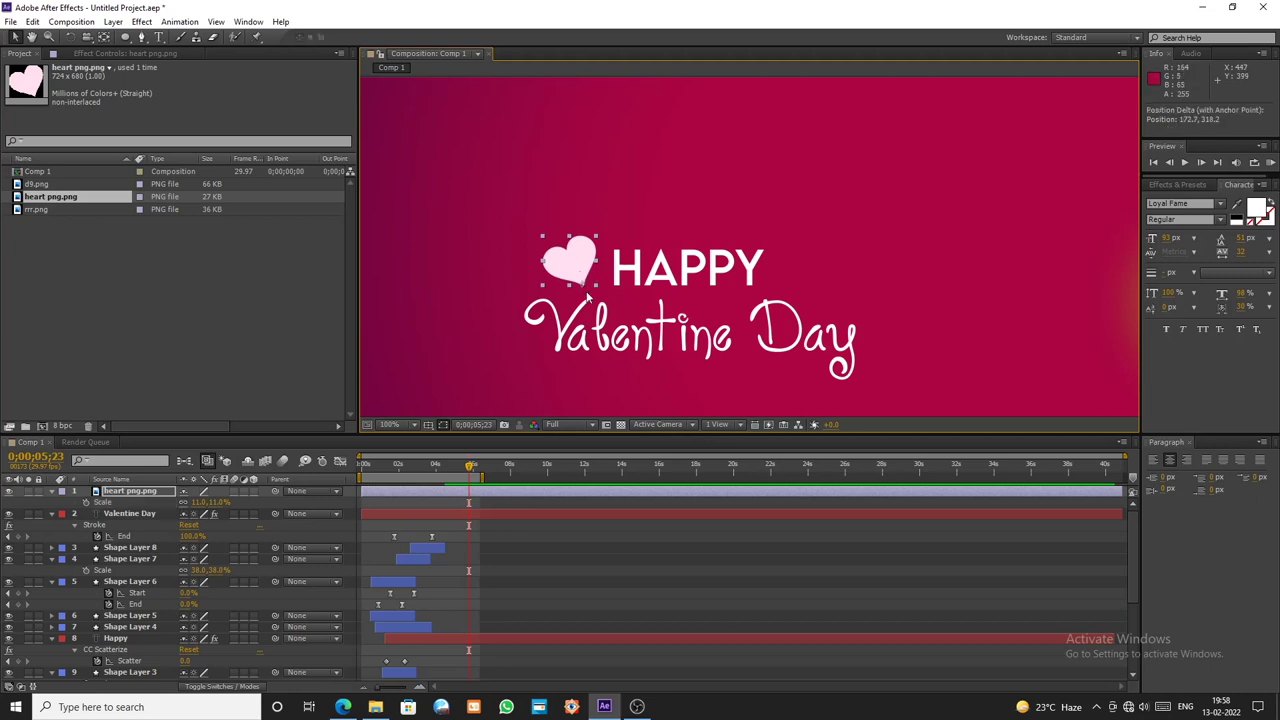
- Keyframe the heart's scale from 0% at 0;00;01;13 to 14% at 0;00;02;11
mouse_move(470, 466)
mouse_down()
mouse_move(380, 470)
mouse_move(364, 494)
mouse_move(389, 497)
mouse_up()
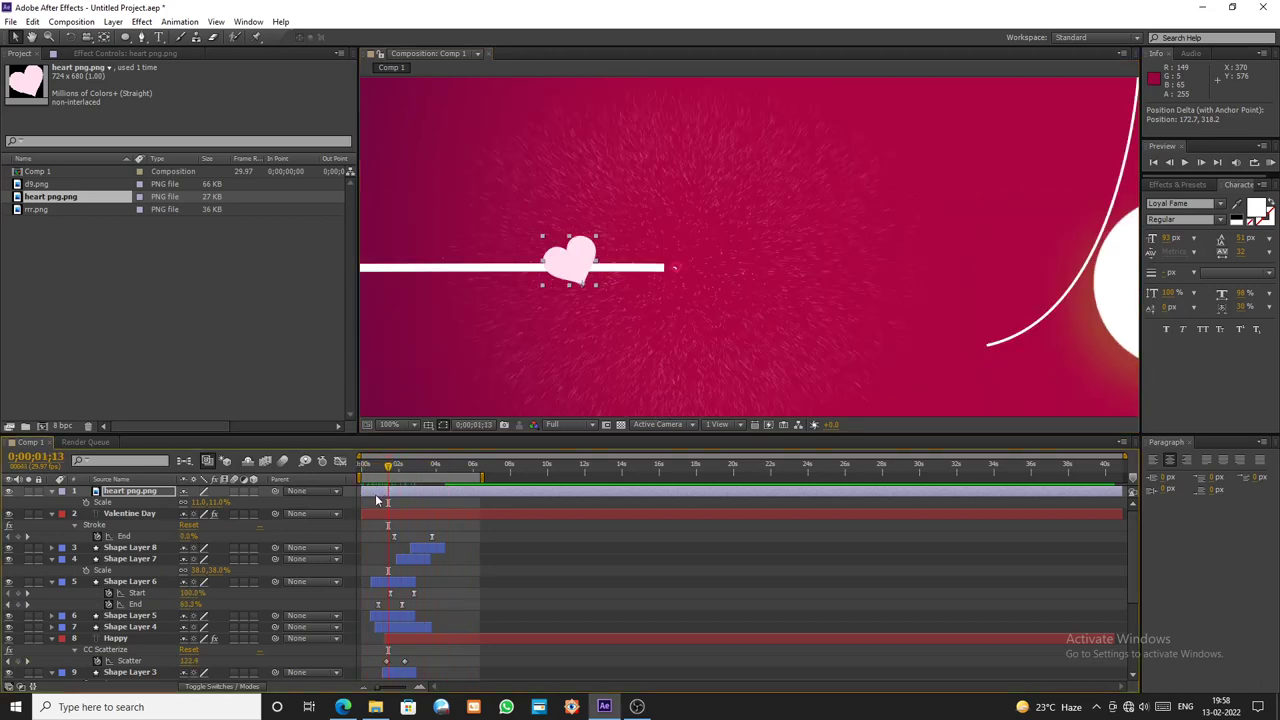
click(86, 503)
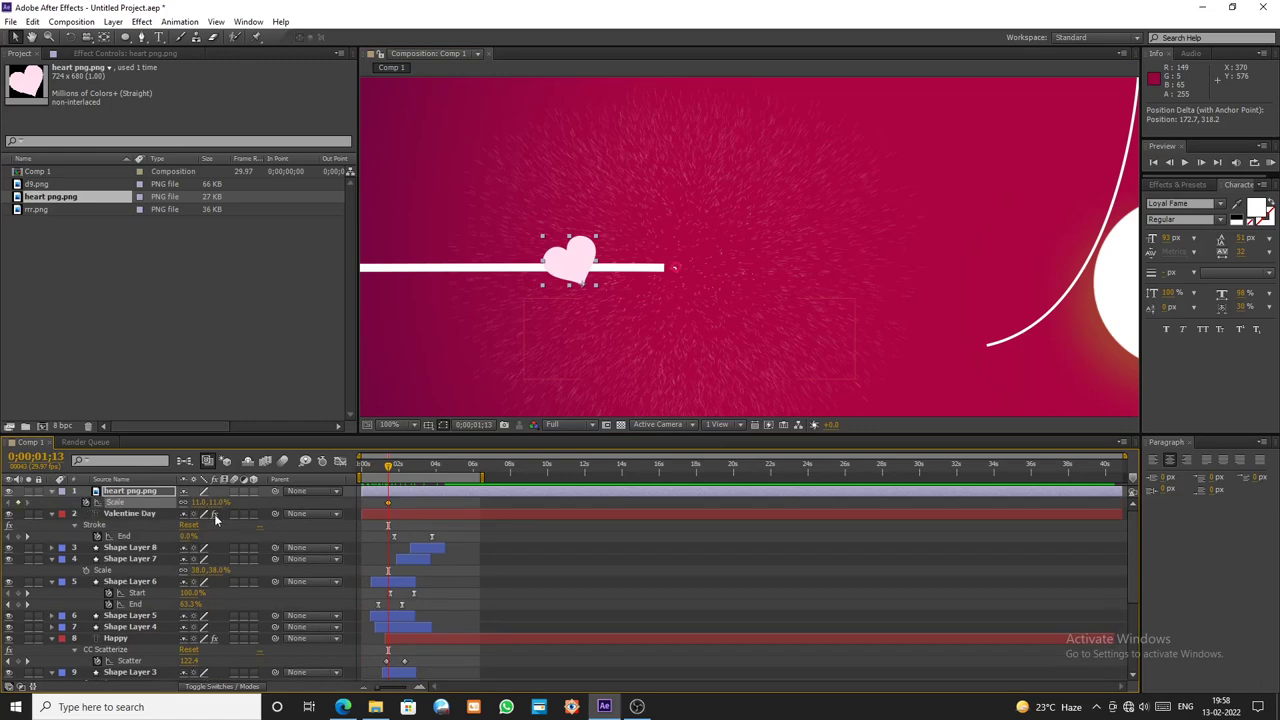
click(218, 503)
text(0)
key(Return)
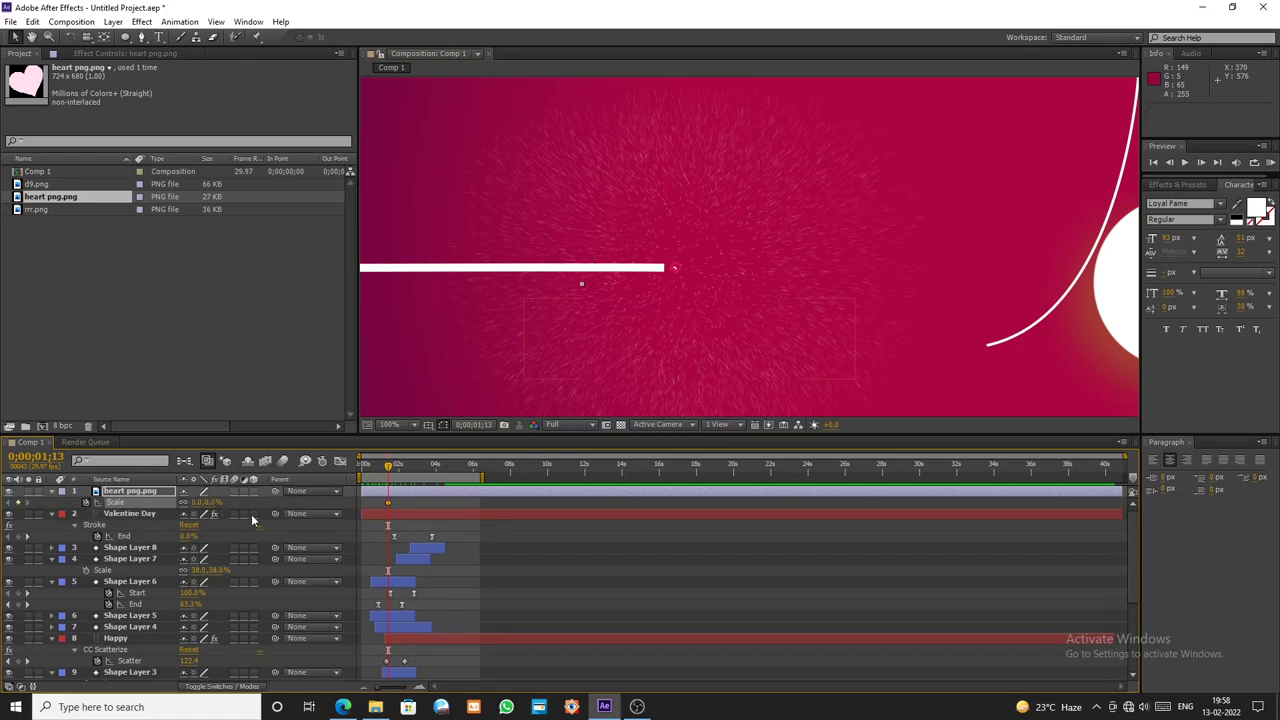
drag(388, 466, 404, 467)
drag(204, 508, 222, 507)
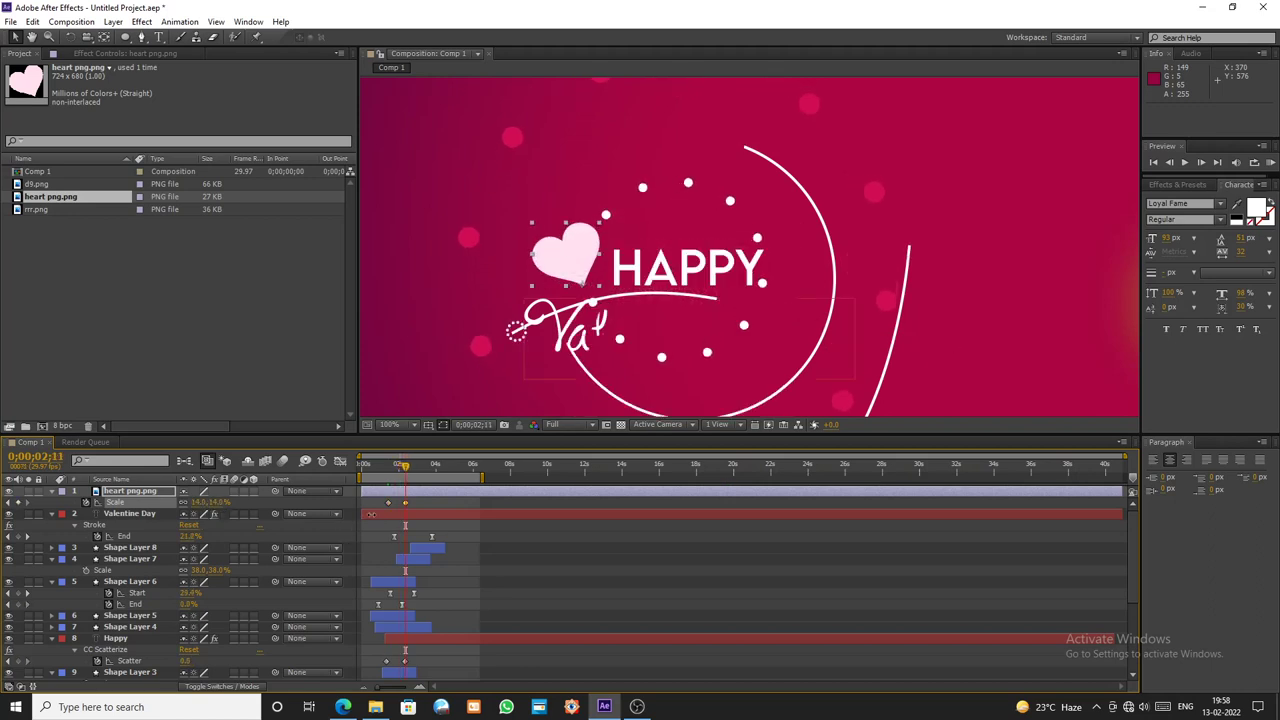
- Ease the heart's scale keyframes, steepen their curve in the Graph Editor, and trim the heart layer's start to 0;00;01;09
drag(418, 500, 387, 510)
click(341, 462)
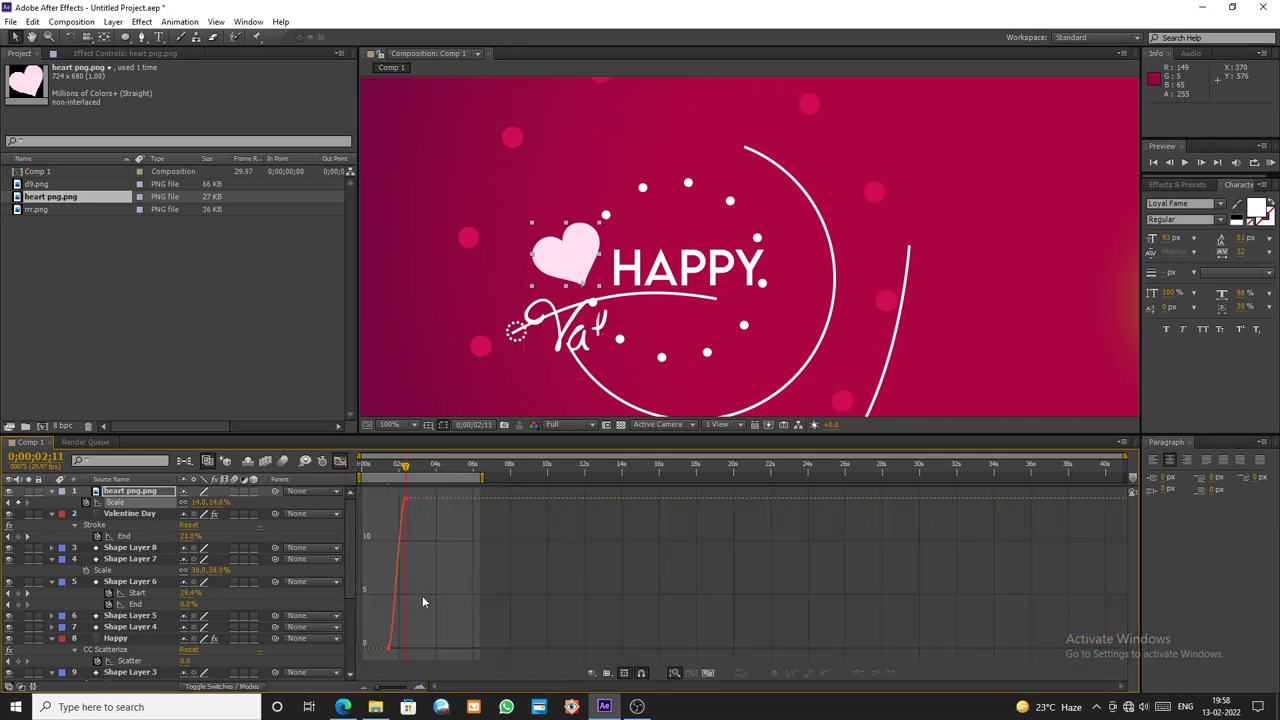
click(403, 505)
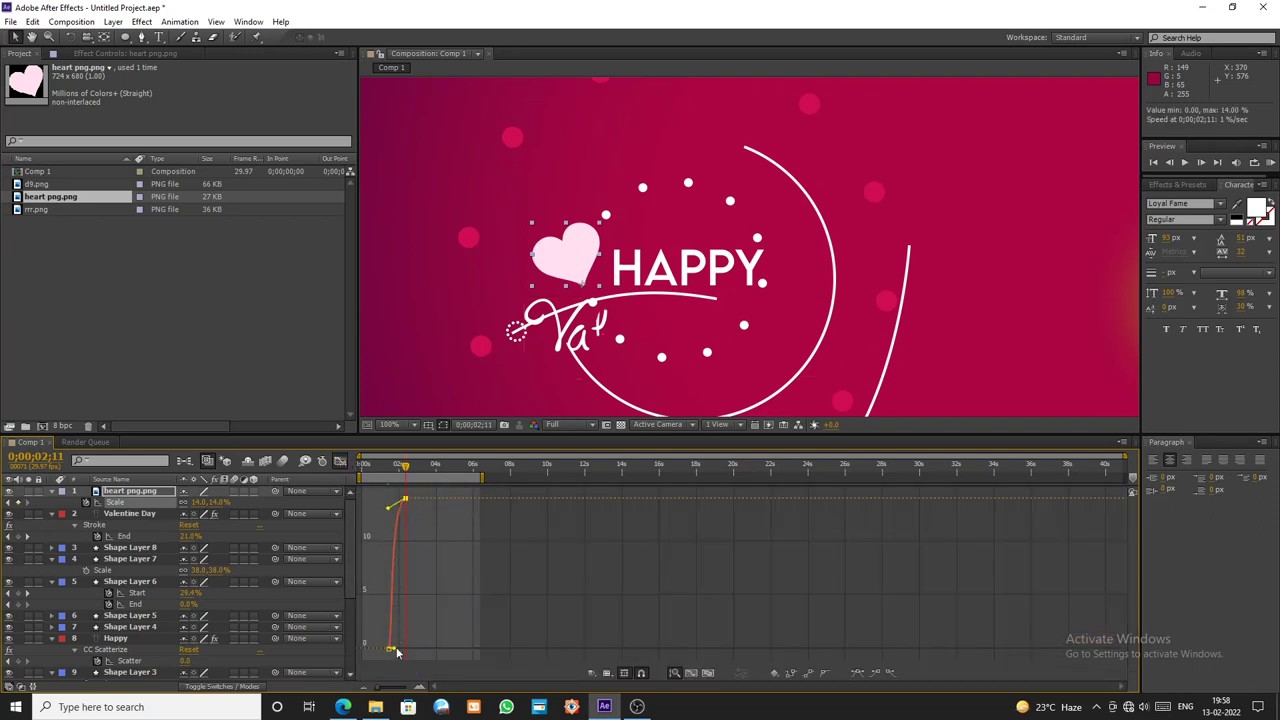
drag(395, 650, 466, 598)
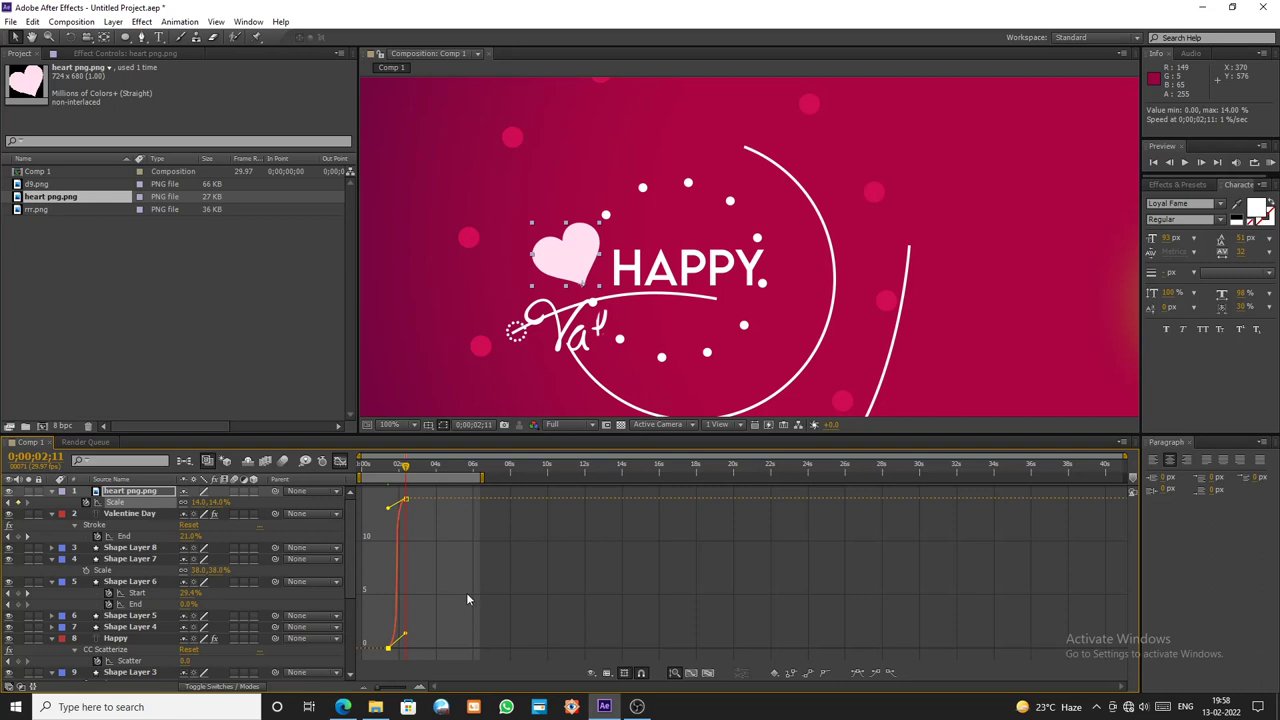
click(341, 462)
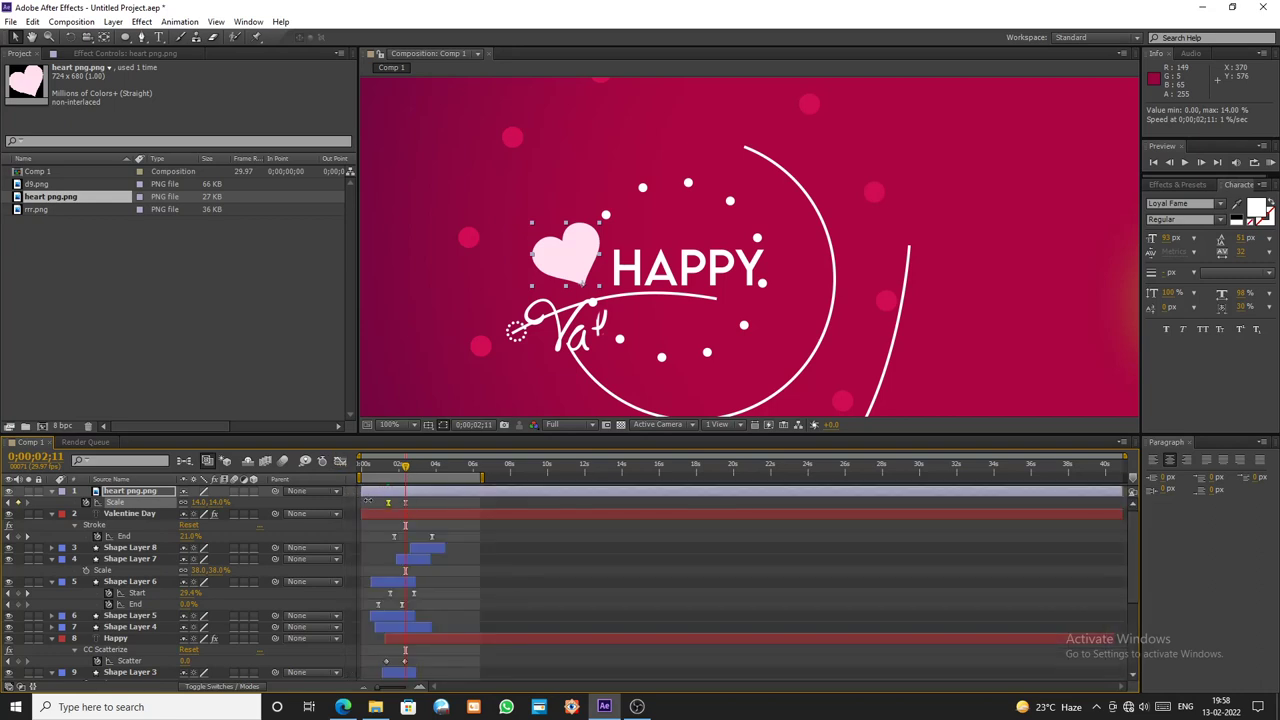
drag(363, 492, 409, 482)
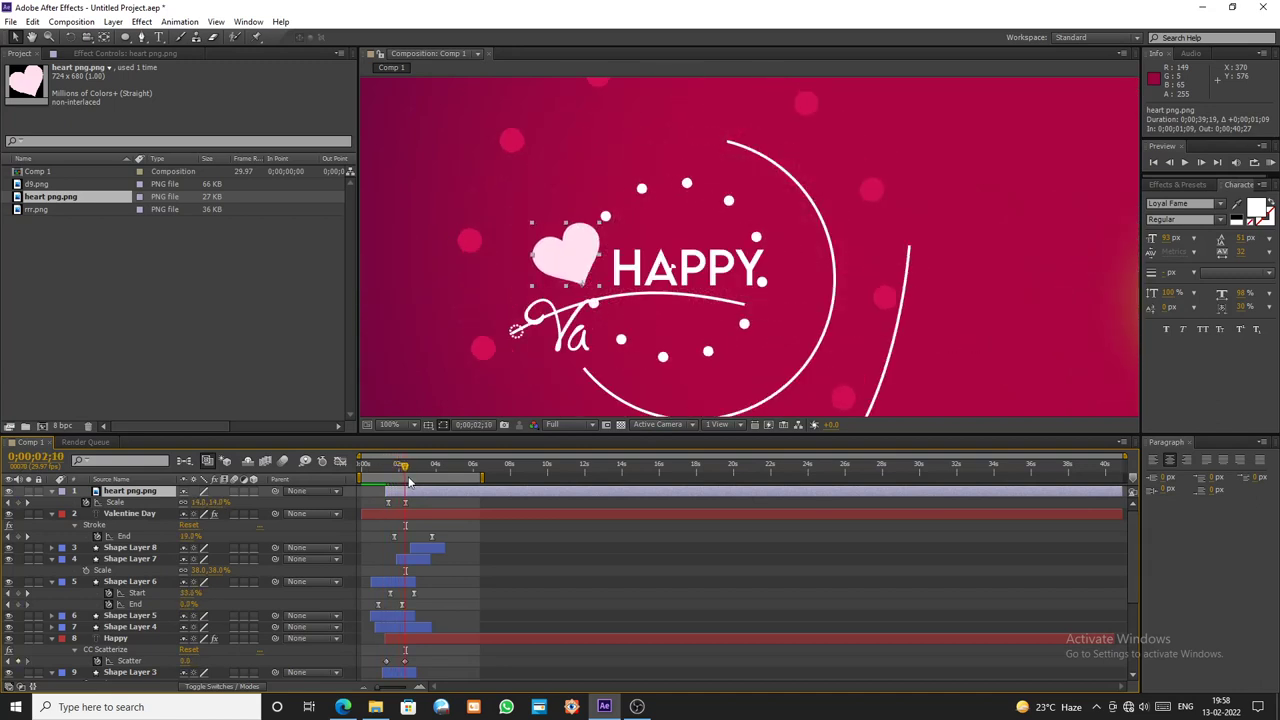
- Keyframe the heart's rotation at -36° at 0;00;02;10 and 15° at 0;00;03;12
key(r)
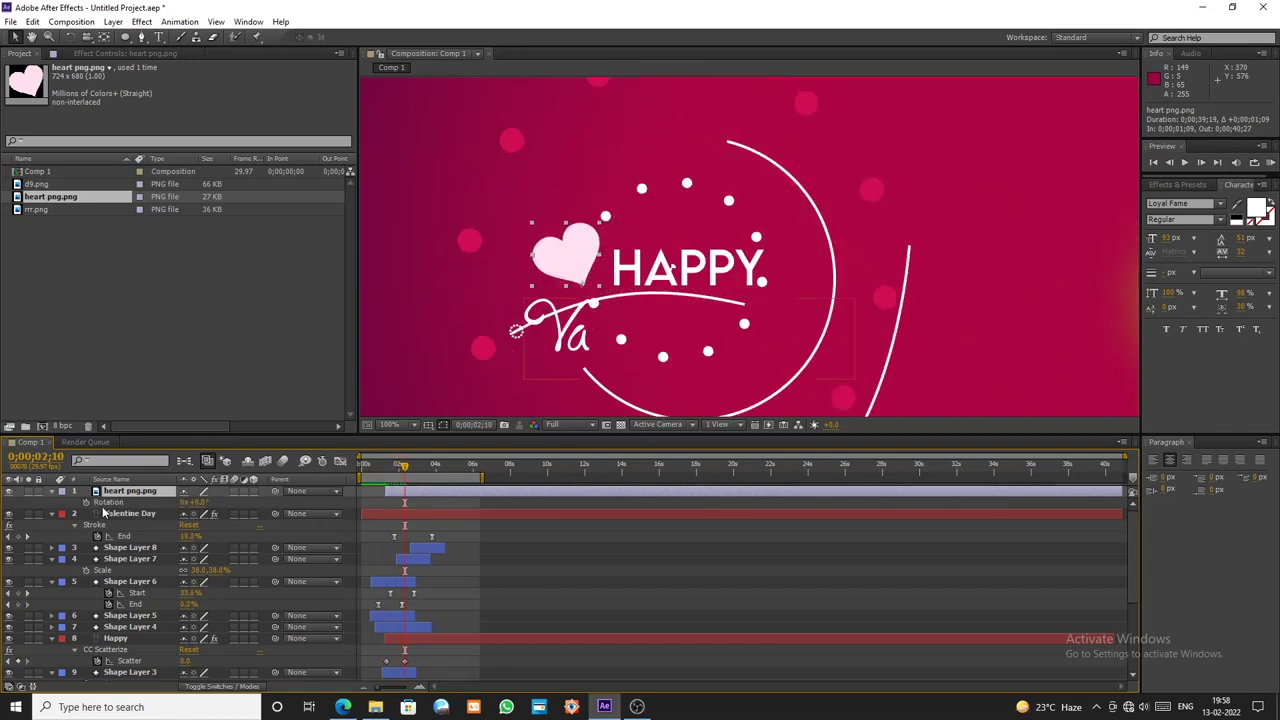
click(86, 502)
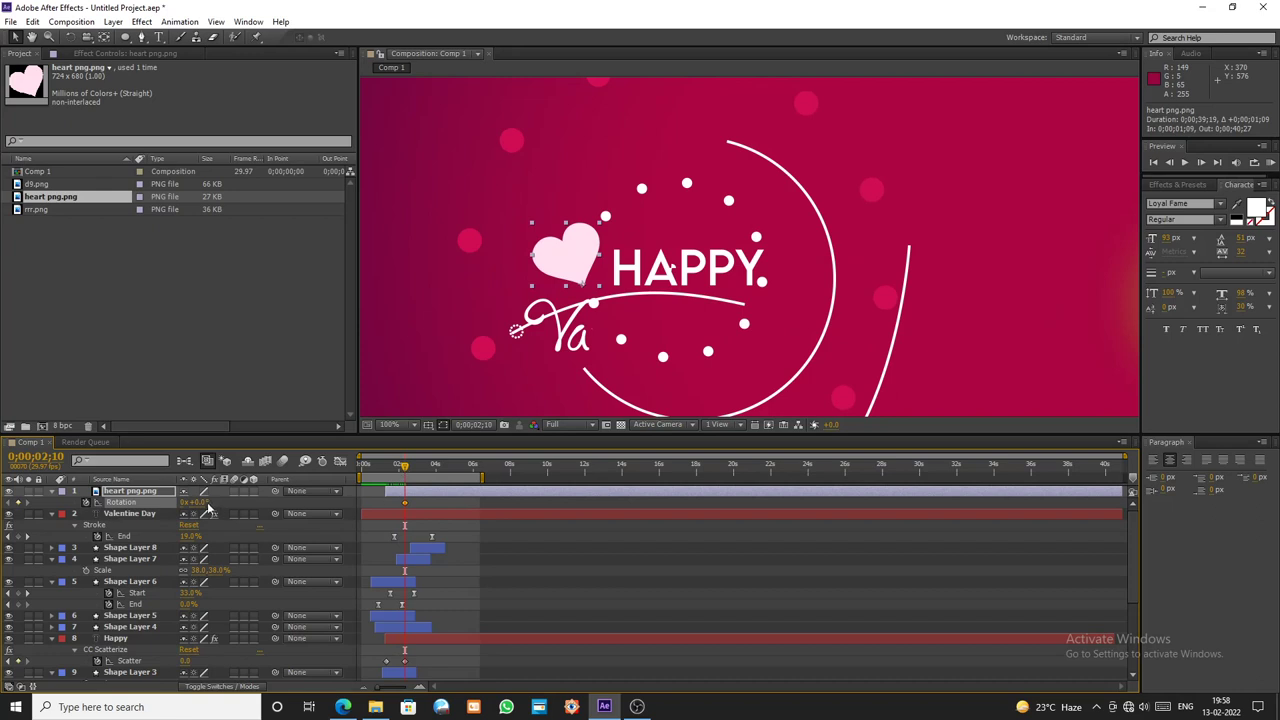
drag(199, 507, 184, 517)
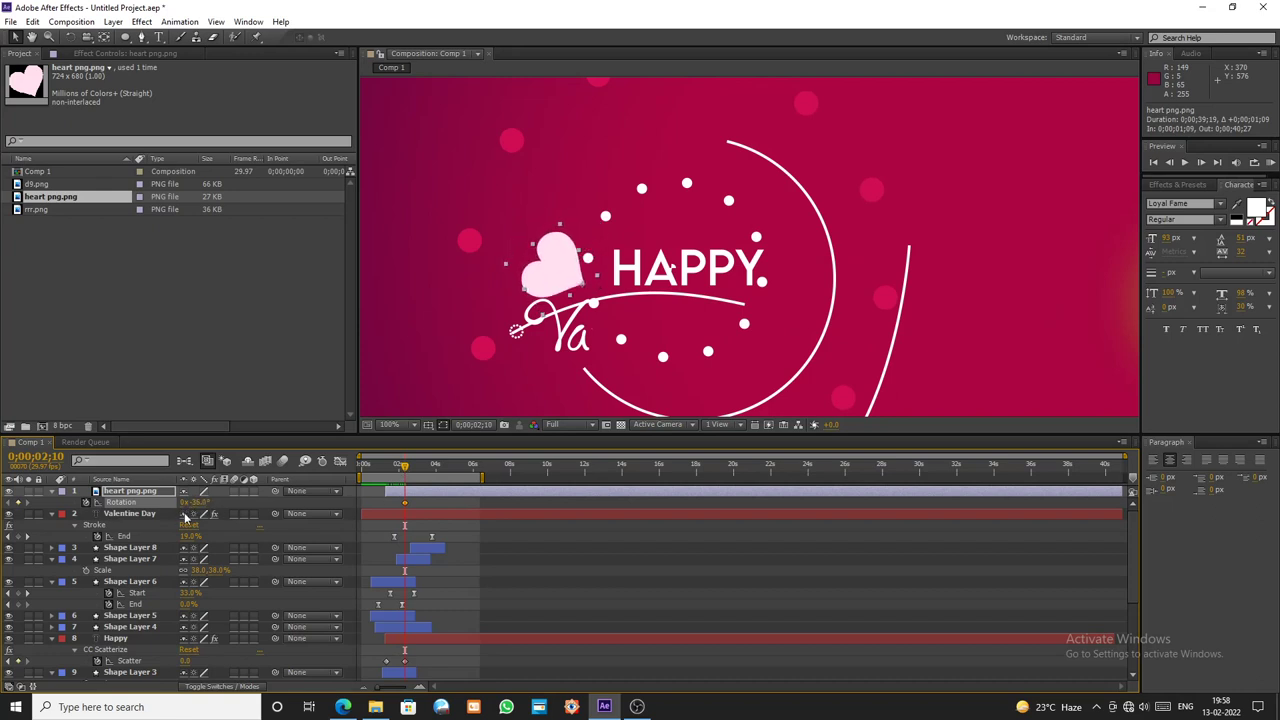
drag(405, 470, 426, 477)
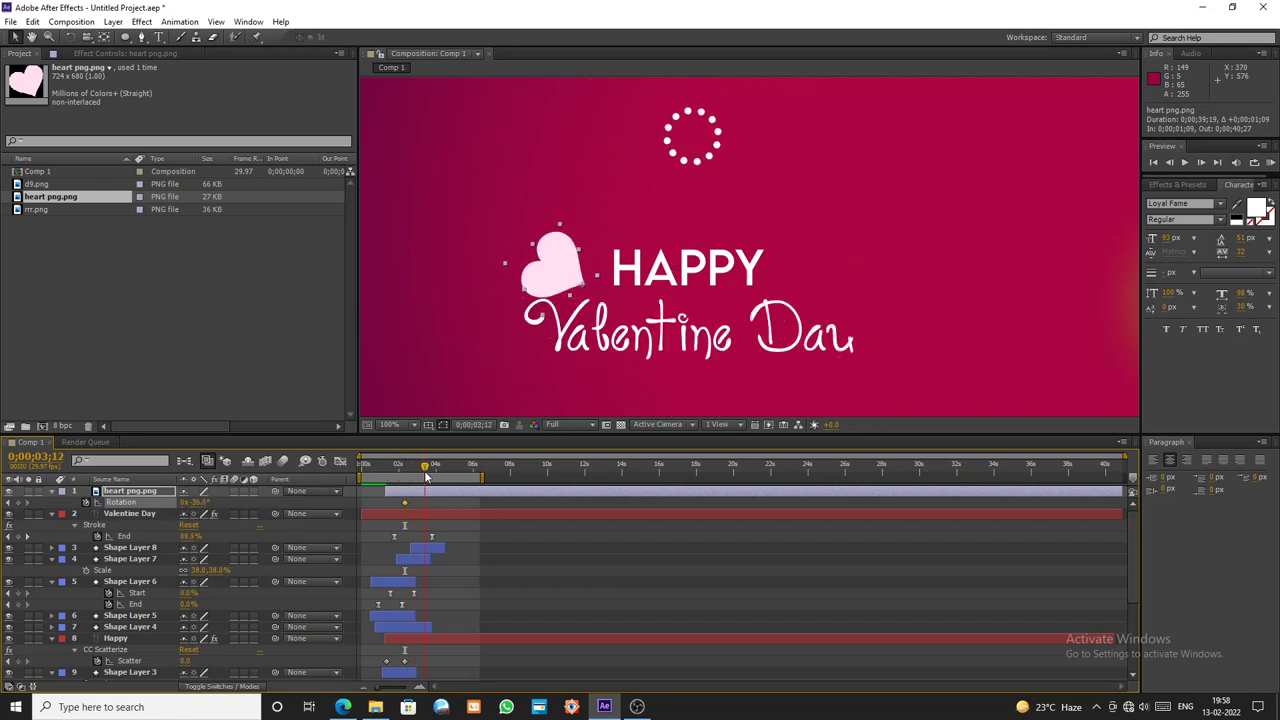
drag(199, 509, 229, 502)
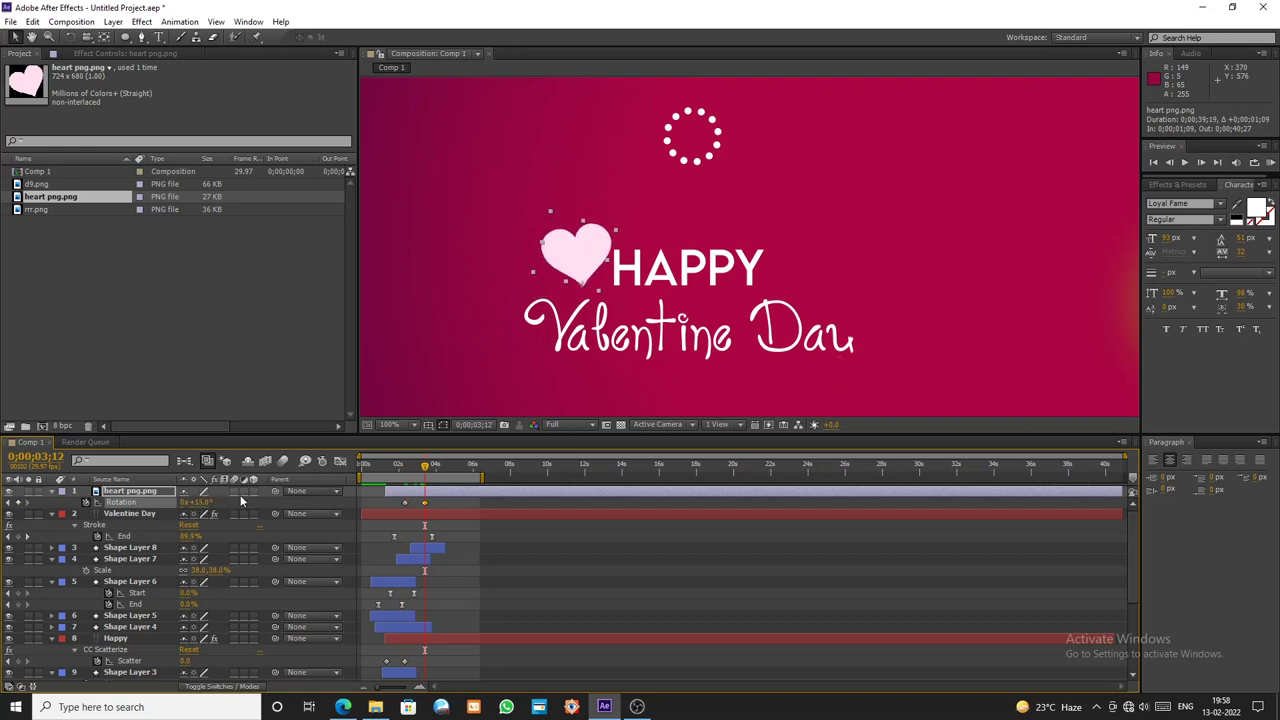
- Add heart rotation keyframes of about -18° at 0;00;04;09 and 13° at 0;00;05;05
drag(427, 470, 437, 484)
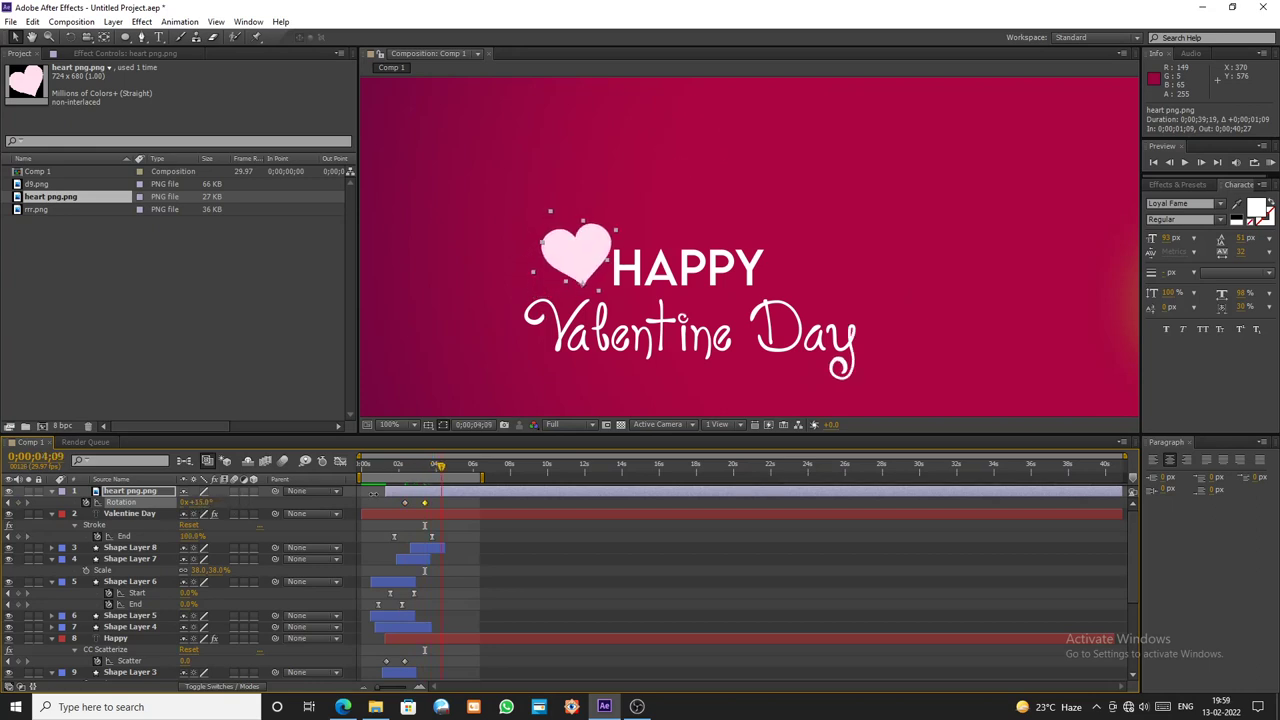
drag(214, 504, 179, 504)
drag(446, 467, 461, 492)
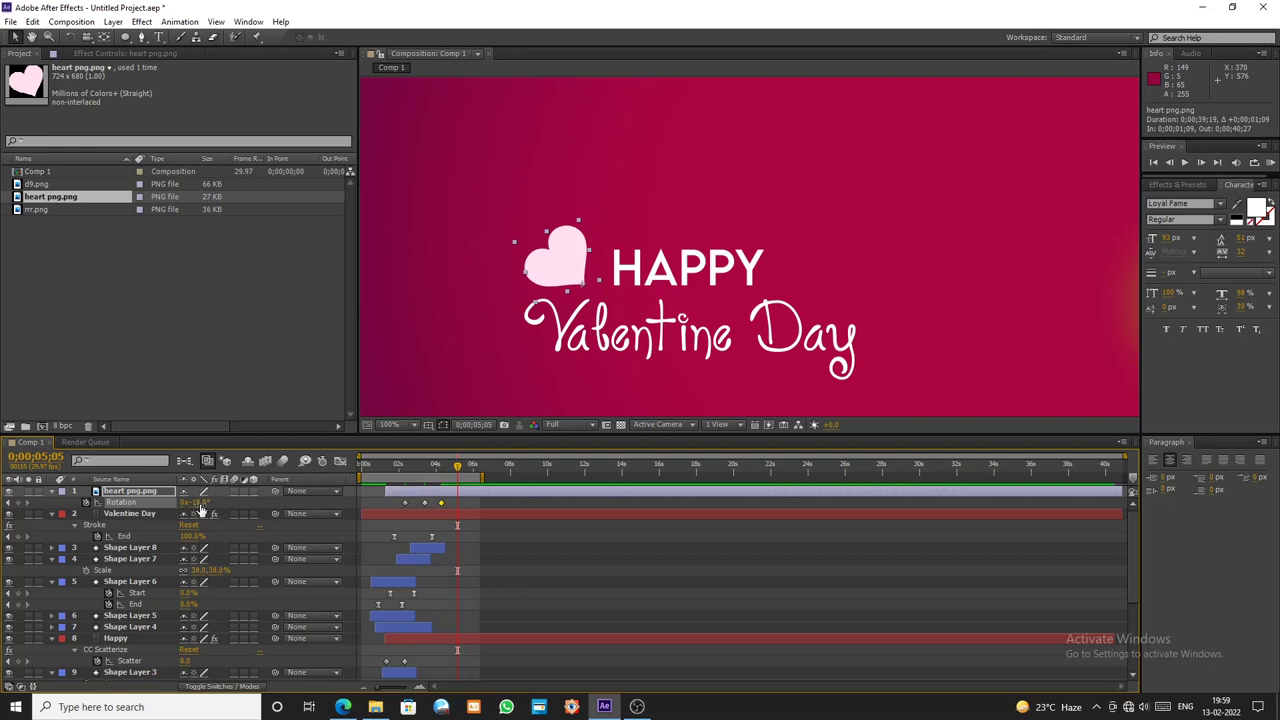
drag(198, 504, 229, 504)
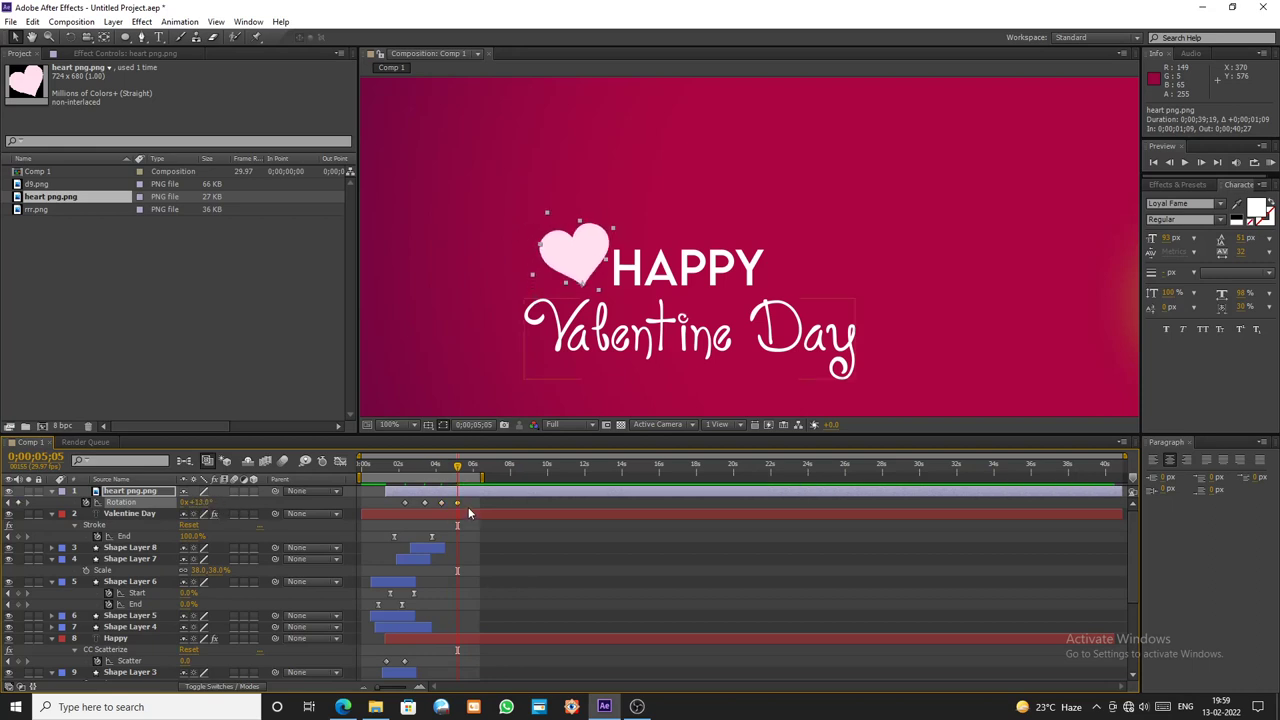
- Ease the heart's rotation keyframes and shift the heart layer 15 frames earlier so it starts at 0;00;00;24
click(469, 506)
click(457, 502)
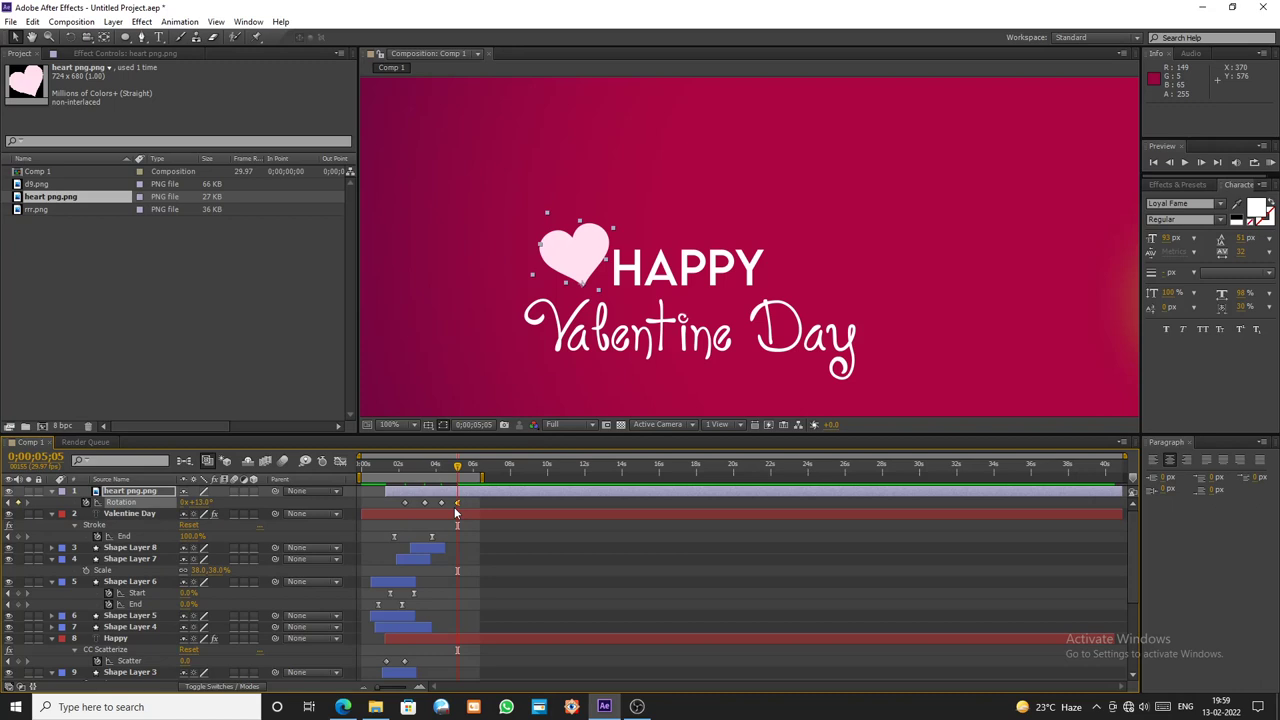
click(406, 504)
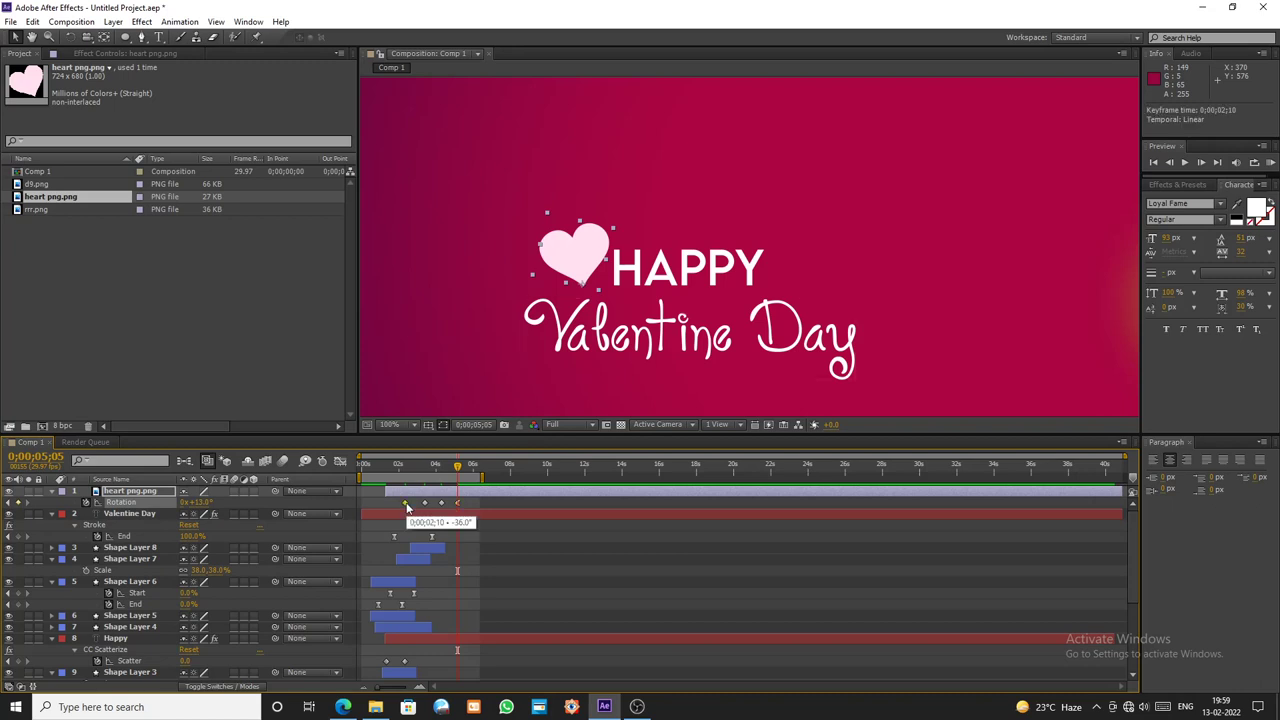
drag(414, 497, 467, 495)
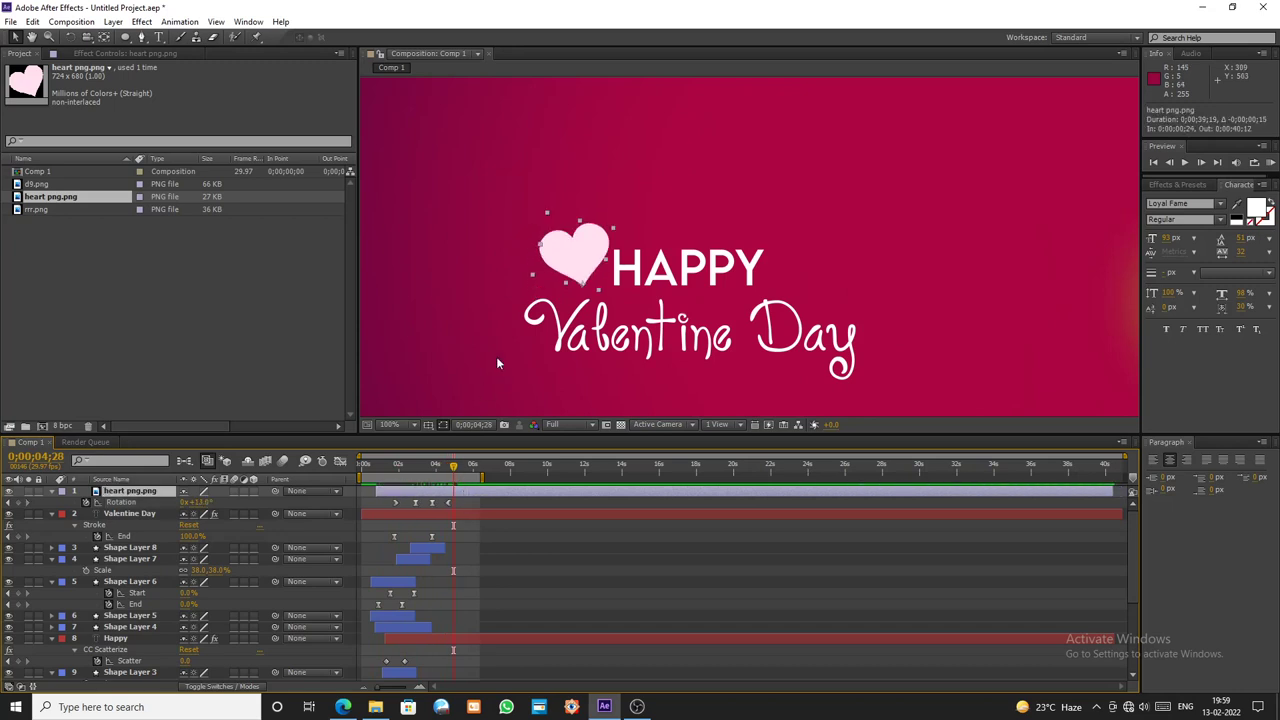
- Duplicate the Shape Layer 8 dot ring, make the copy the topmost layer, and centre it over the title at about 580, 409
scroll(498, 354, down, 2)
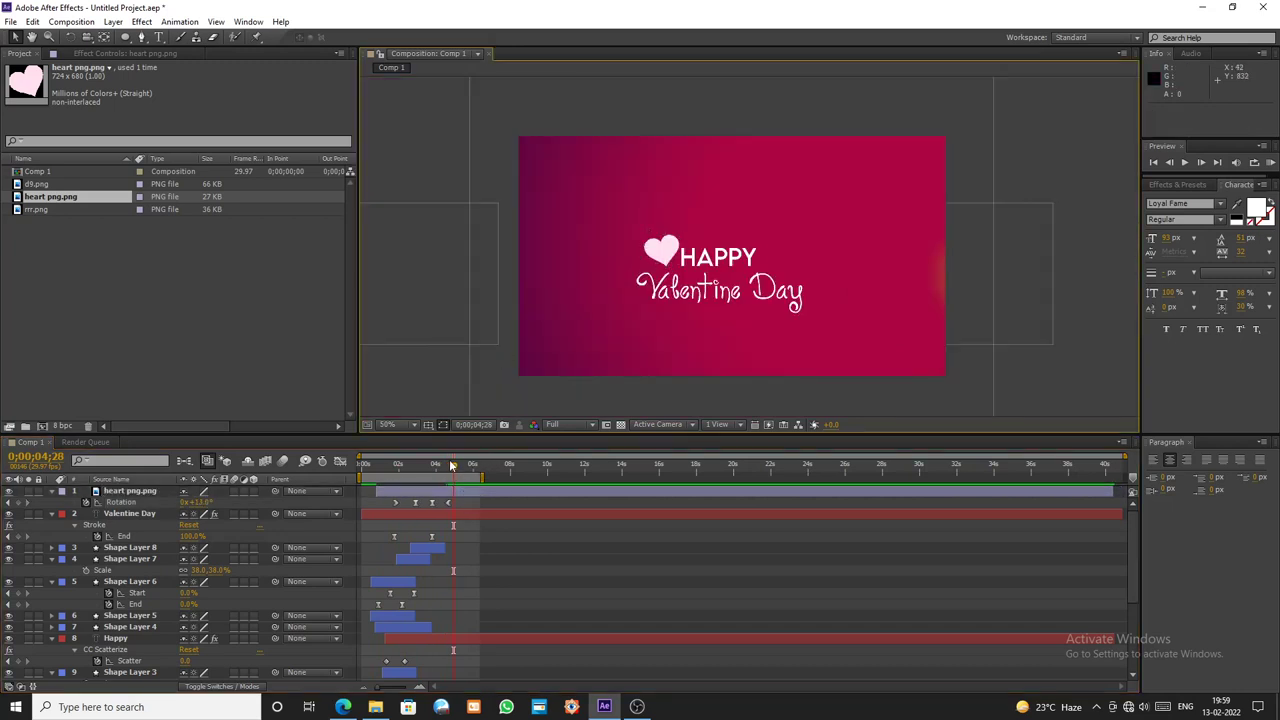
mouse_move(454, 466)
mouse_down()
mouse_move(382, 478)
mouse_move(451, 478)
mouse_move(415, 481)
mouse_move(435, 482)
mouse_up()
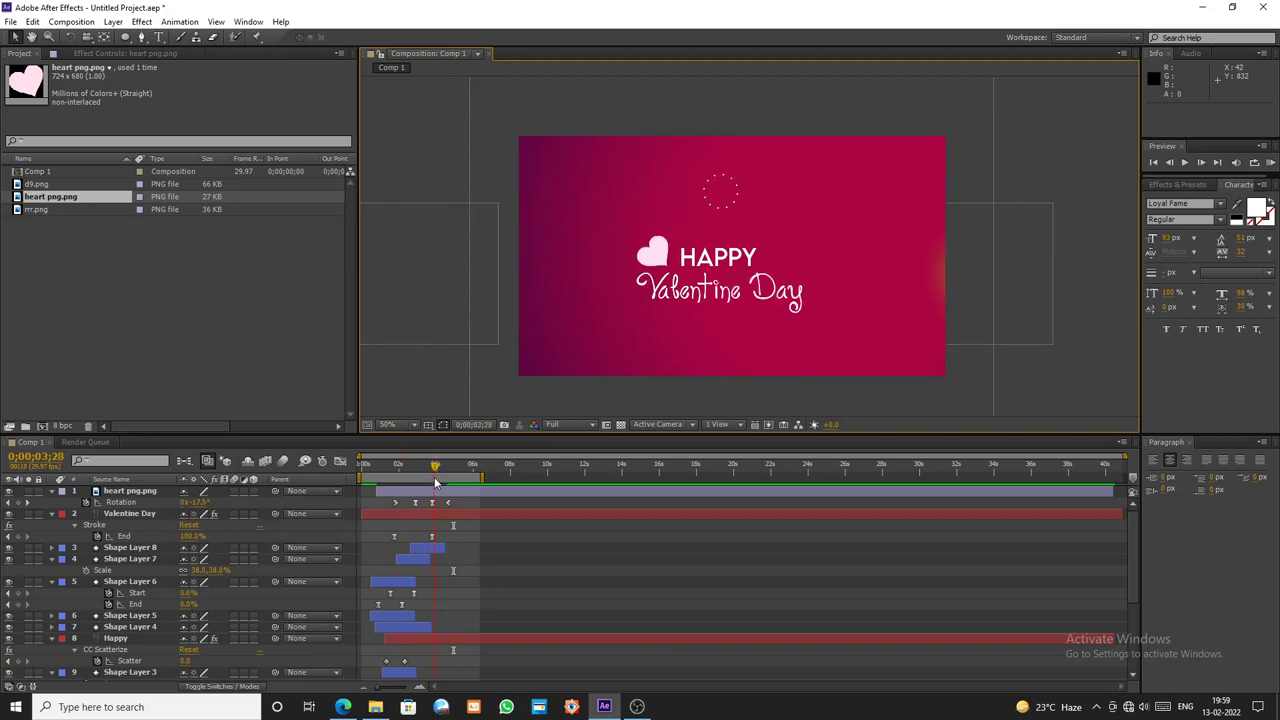
click(422, 553)
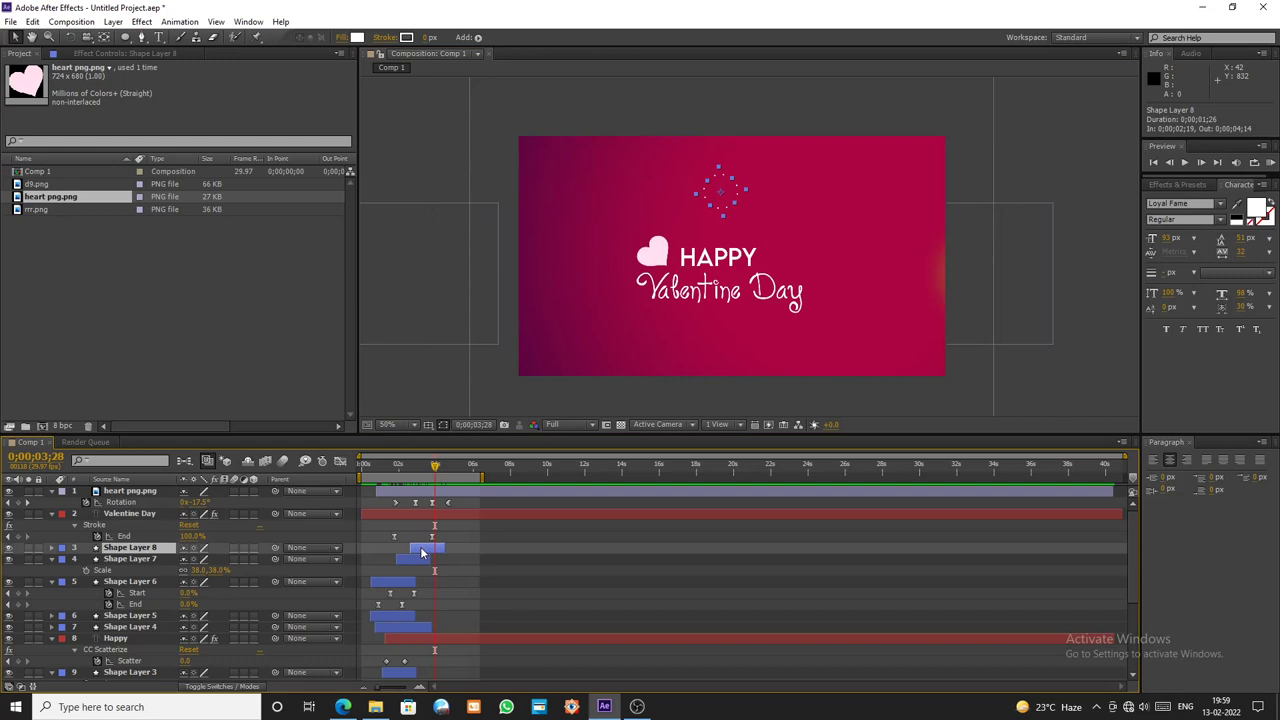
key(ctrl+d)
drag(155, 553, 160, 488)
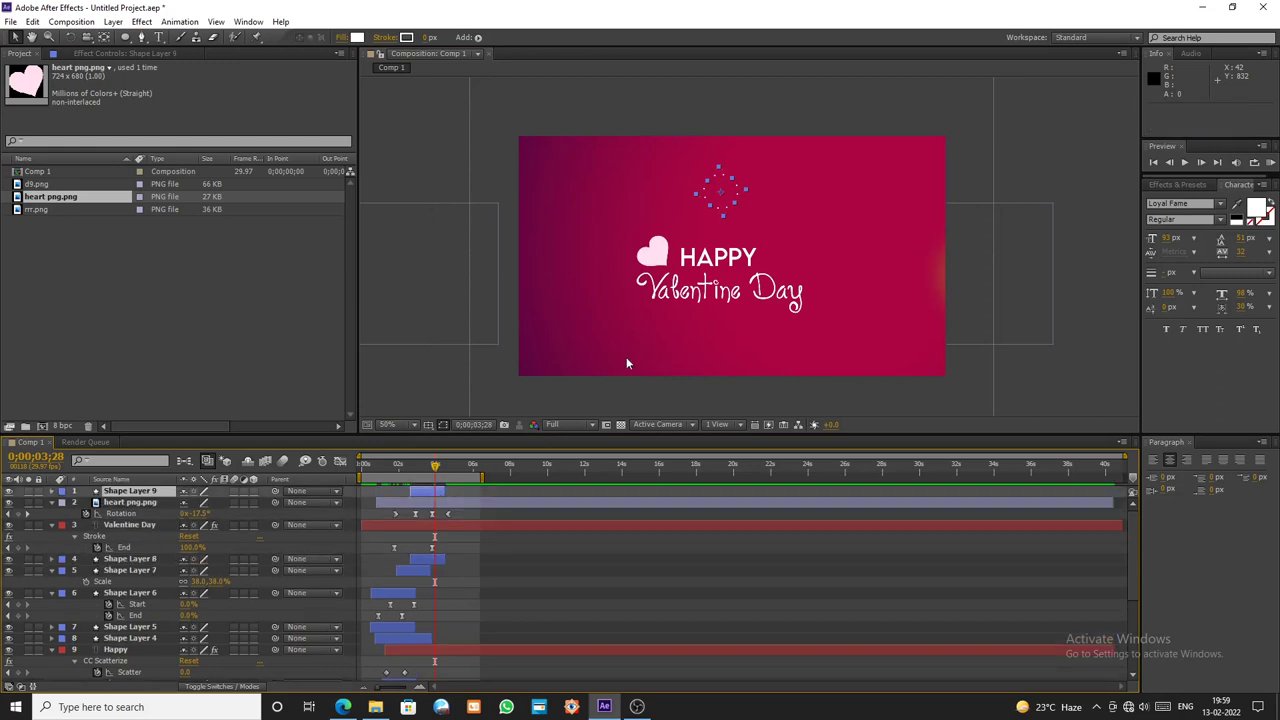
drag(724, 197, 715, 277)
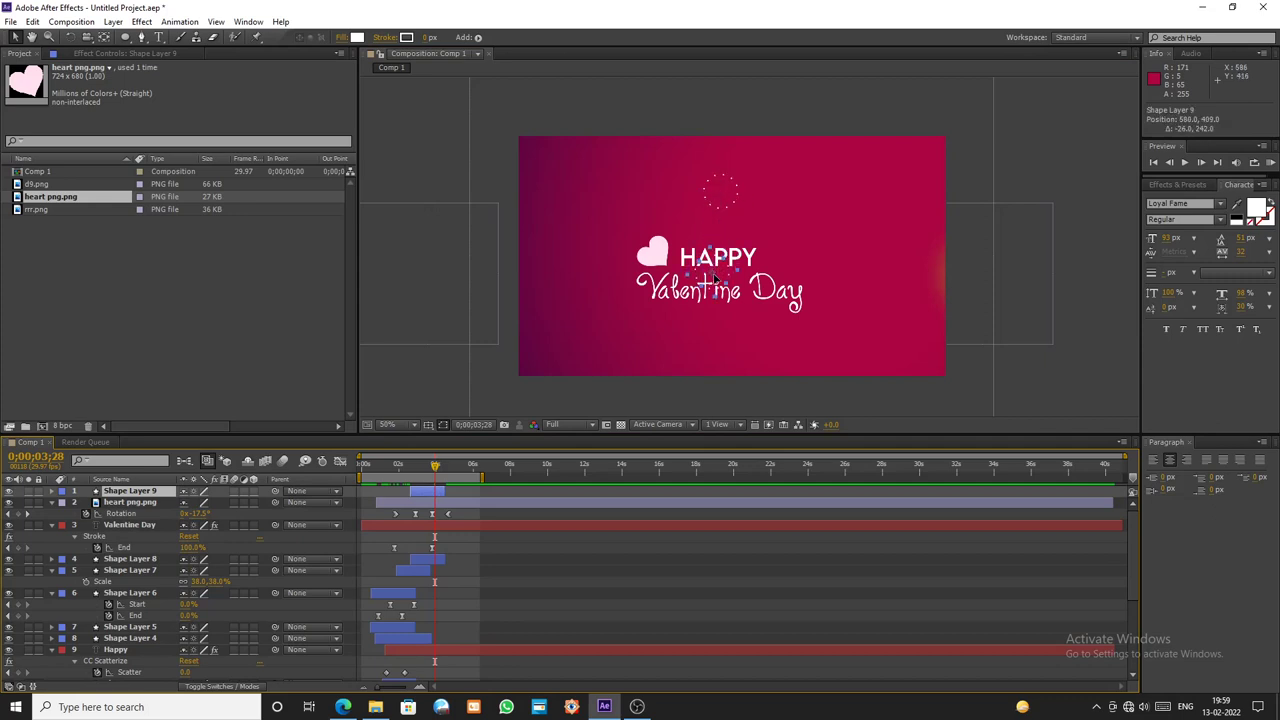
- Scale the duplicated dot ring to 163% and set its fill to light pink F69D9D
click(450, 525)
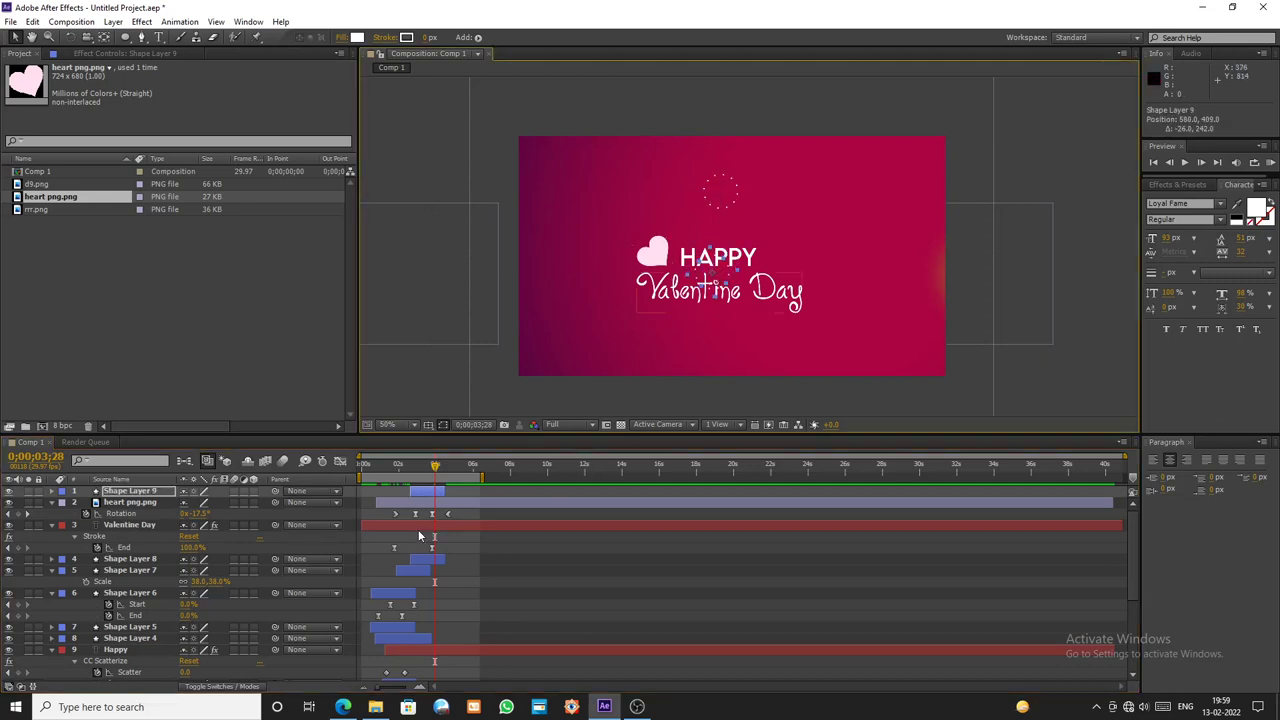
key(s)
click(213, 515)
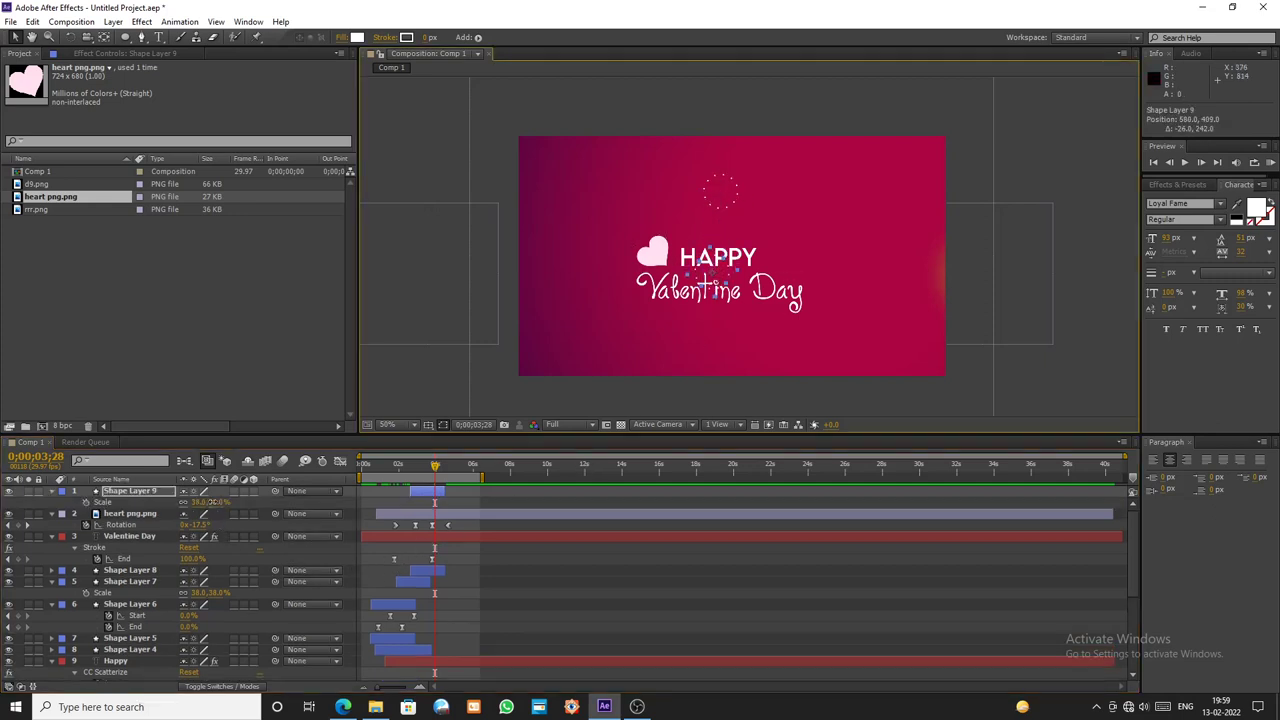
drag(213, 502, 310, 512)
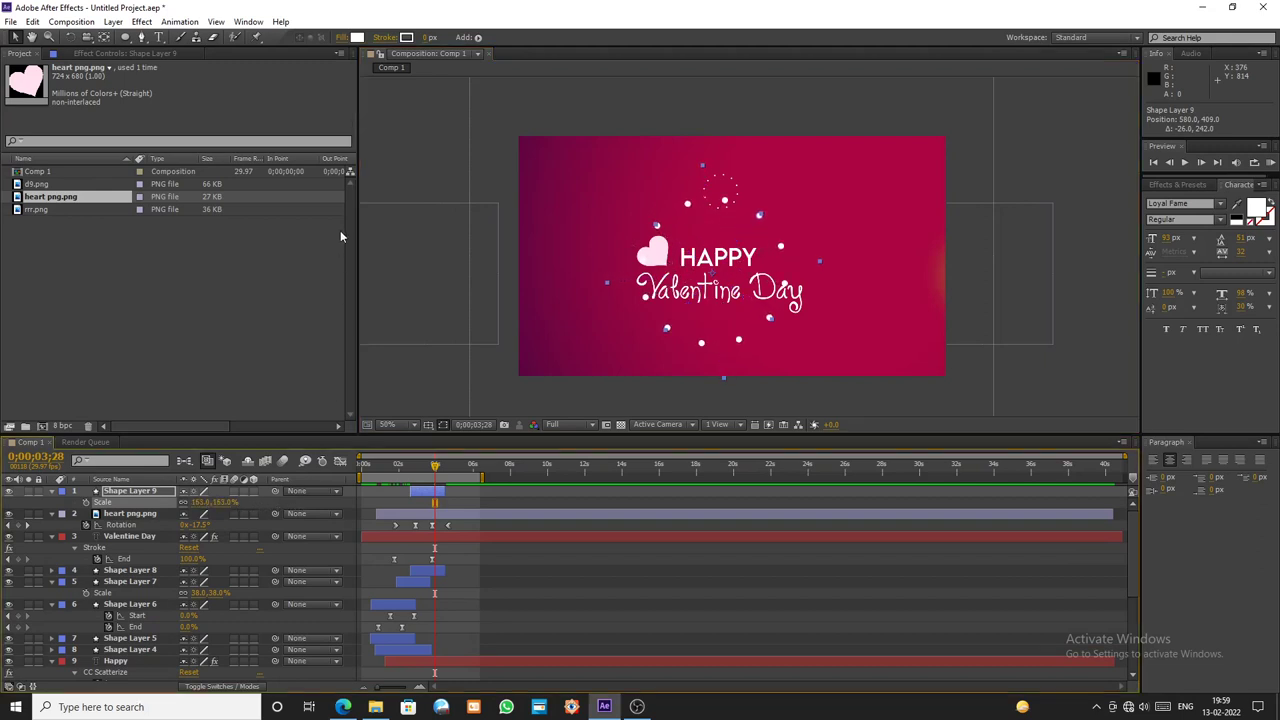
click(357, 37)
click(863, 411)
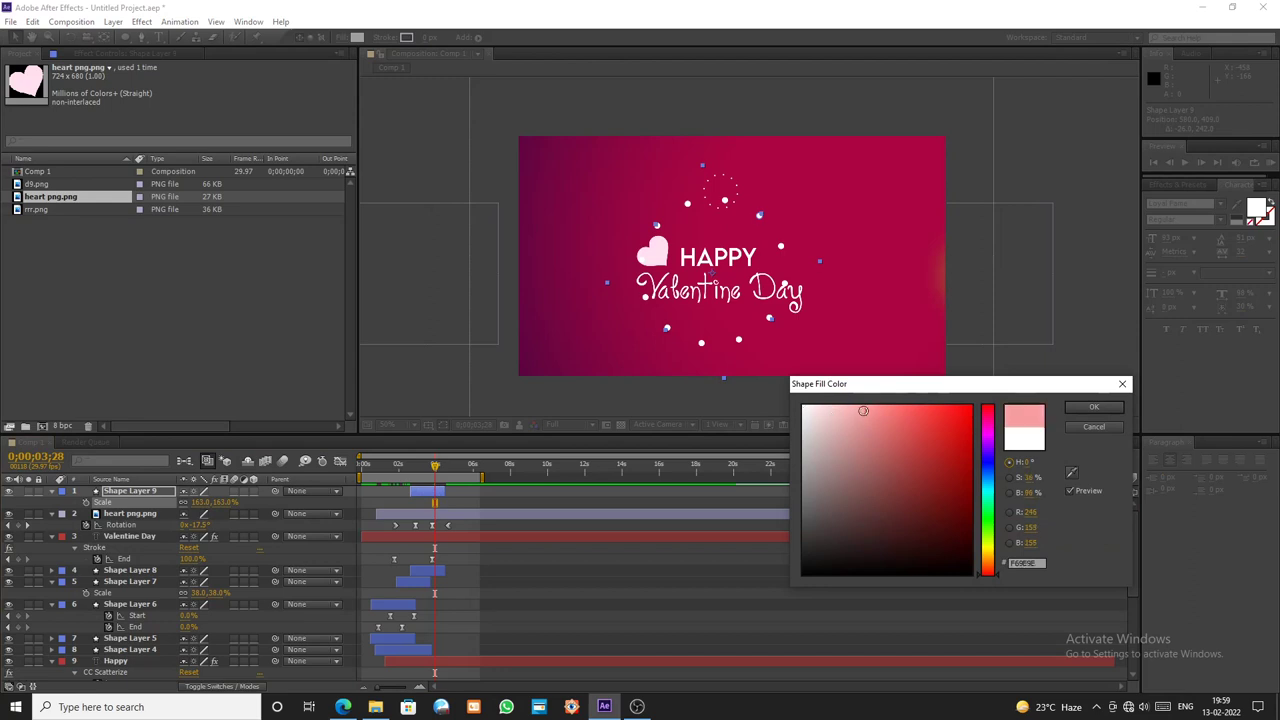
click(1084, 407)
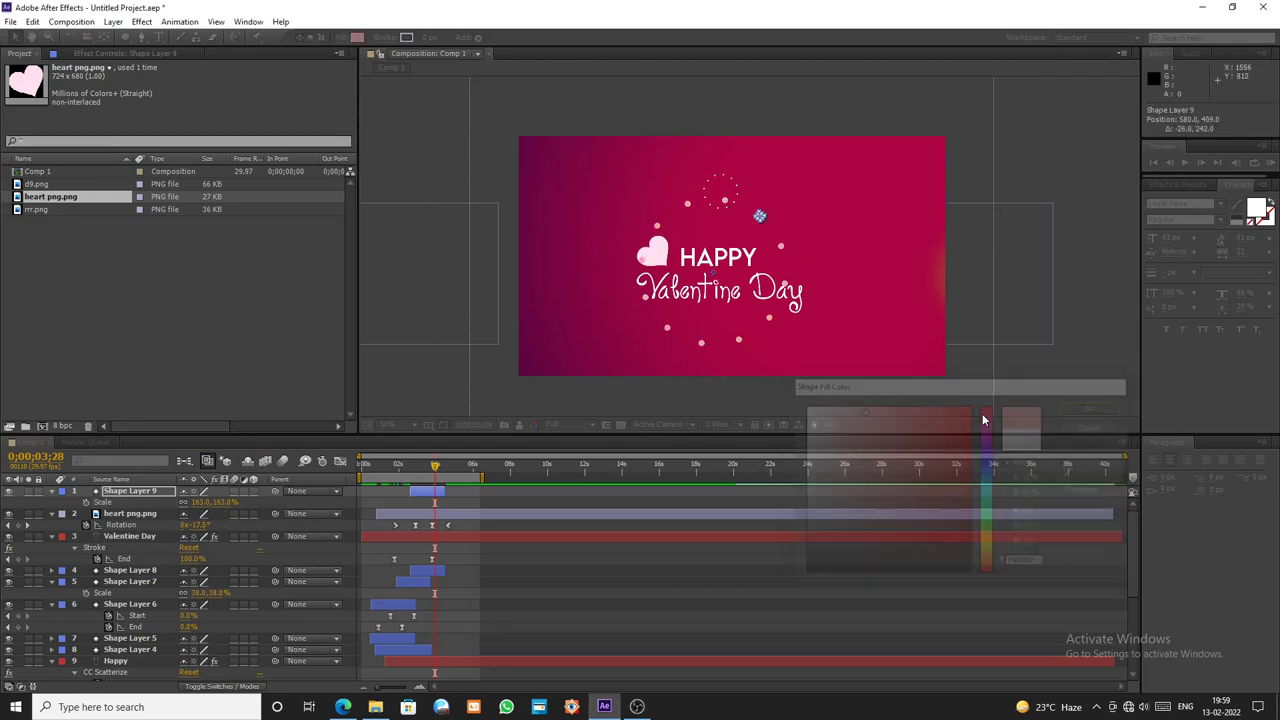
- Duplicate the Shape Layer 9 dot ring around the title and scale the copy to 485%
mouse_move(435, 466)
mouse_down()
mouse_move(367, 477)
mouse_move(438, 480)
mouse_move(427, 480)
mouse_up()
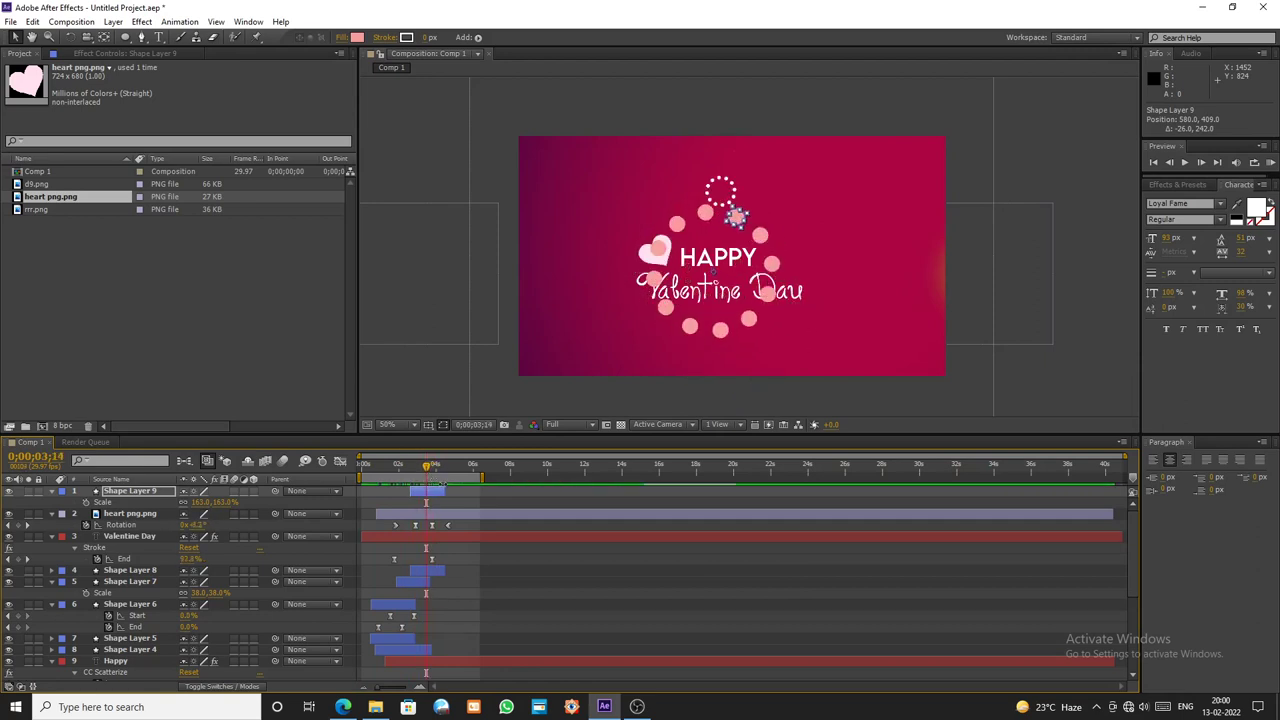
click(443, 497)
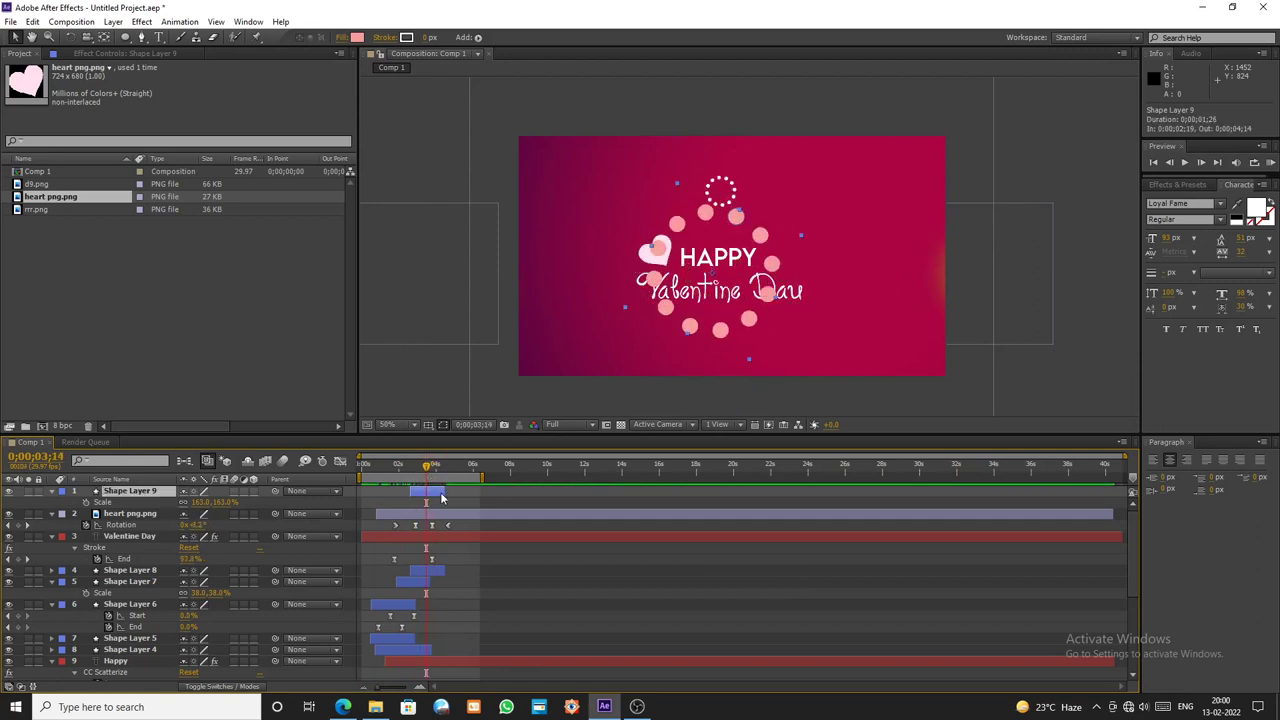
key(ctrl+d)
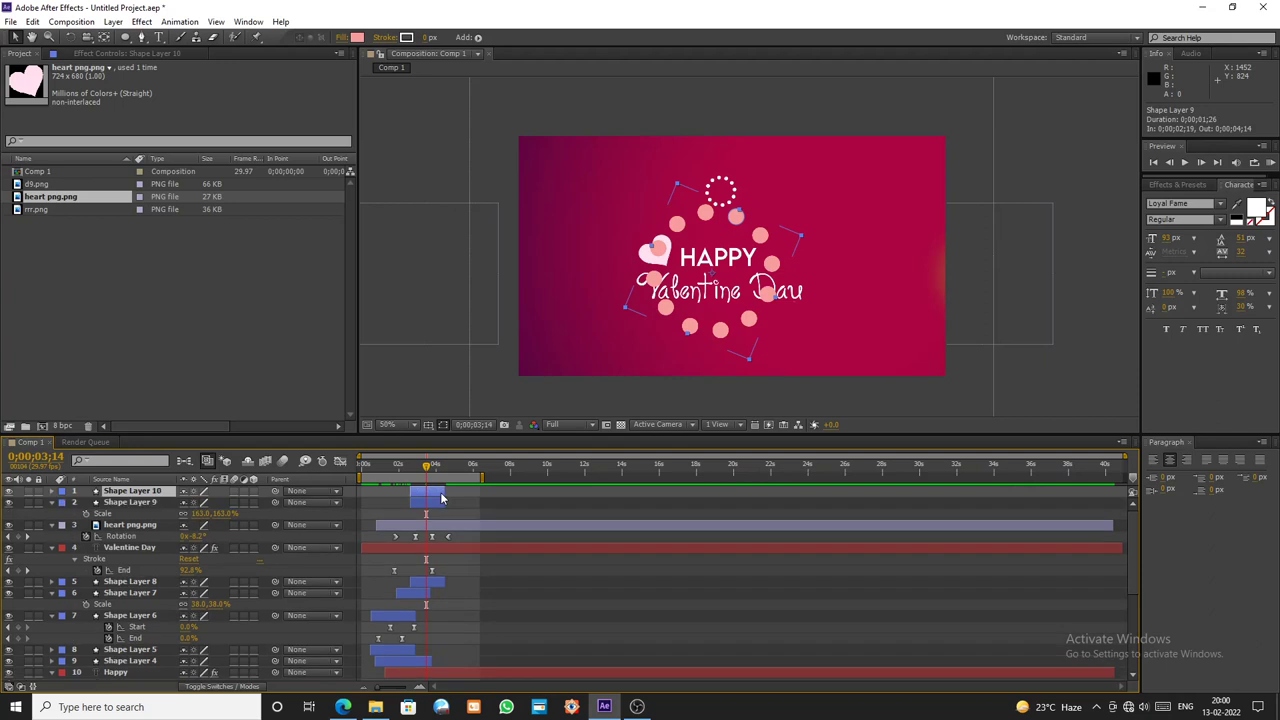
key(s)
drag(226, 504, 456, 515)
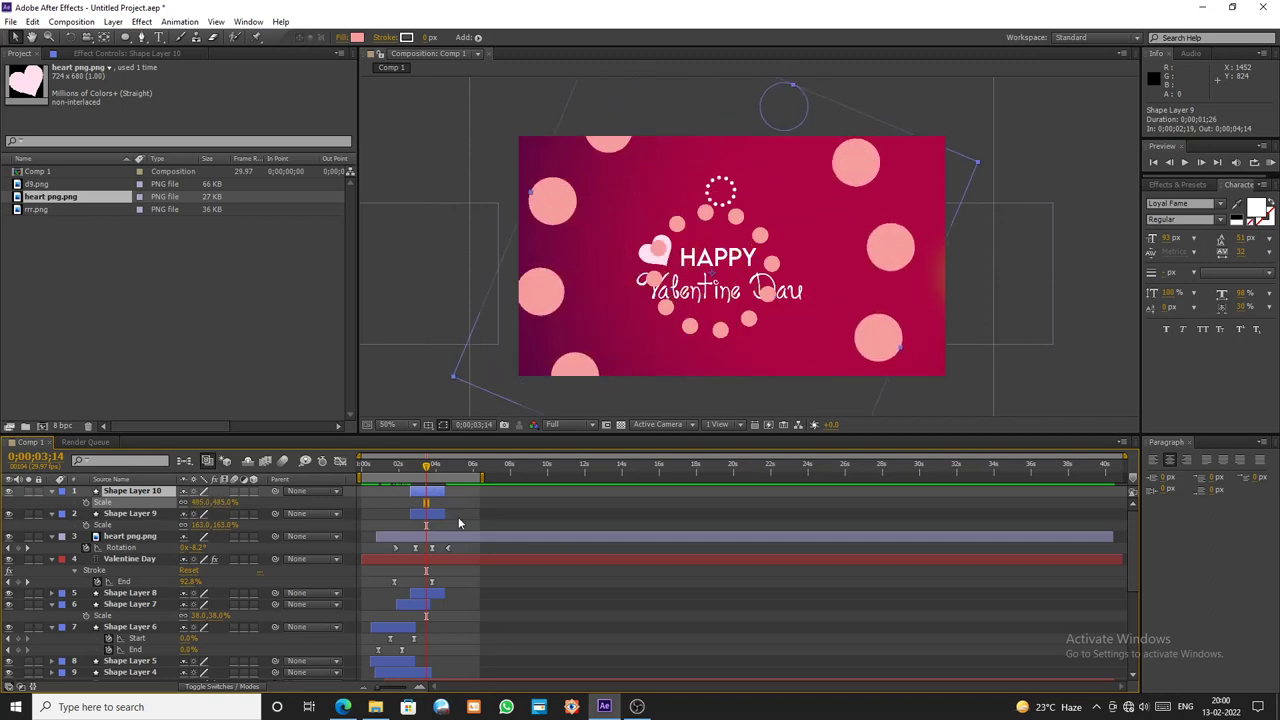
- Set the enlarged dot ring's fill to the dark crimson 980541
click(358, 37)
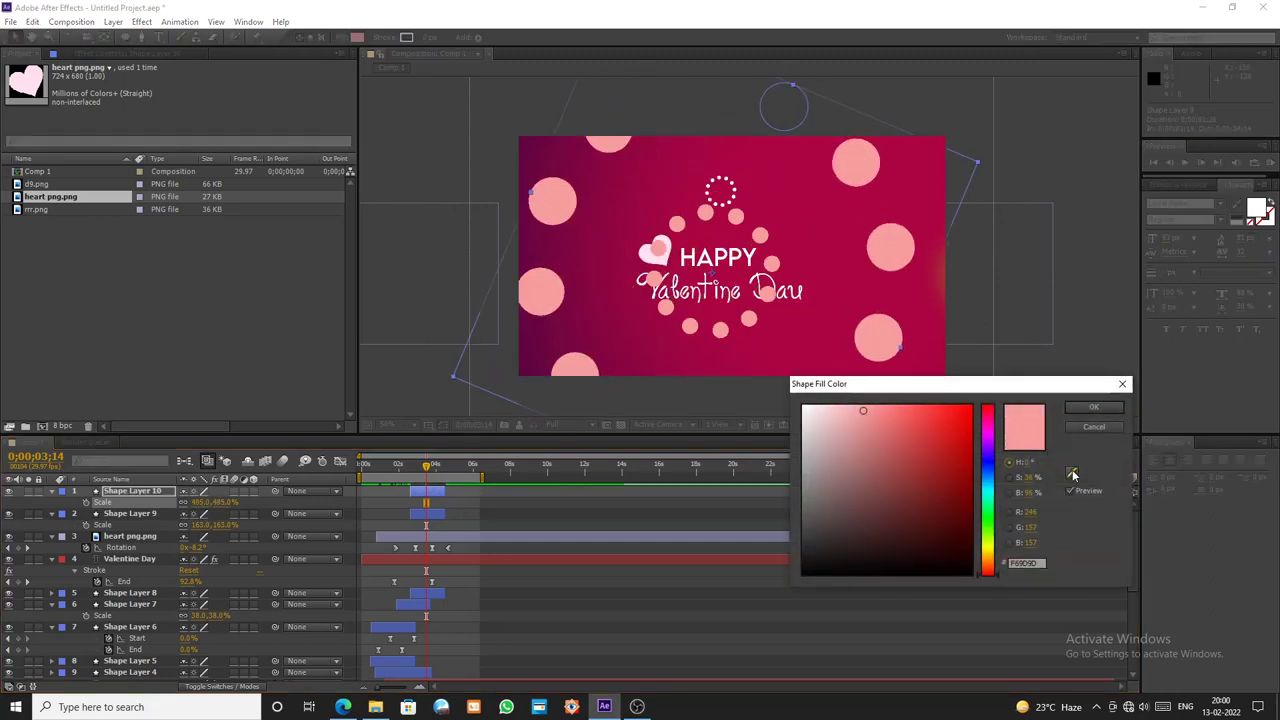
click(1073, 475)
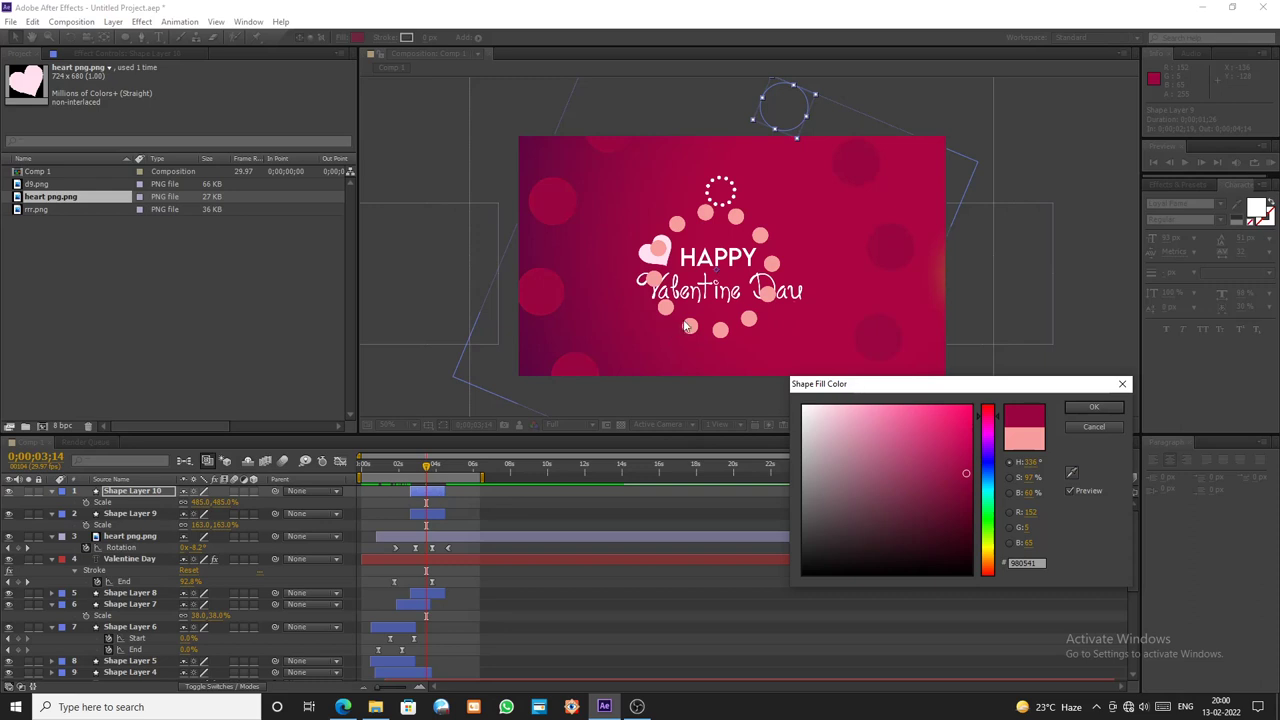
click(1094, 407)
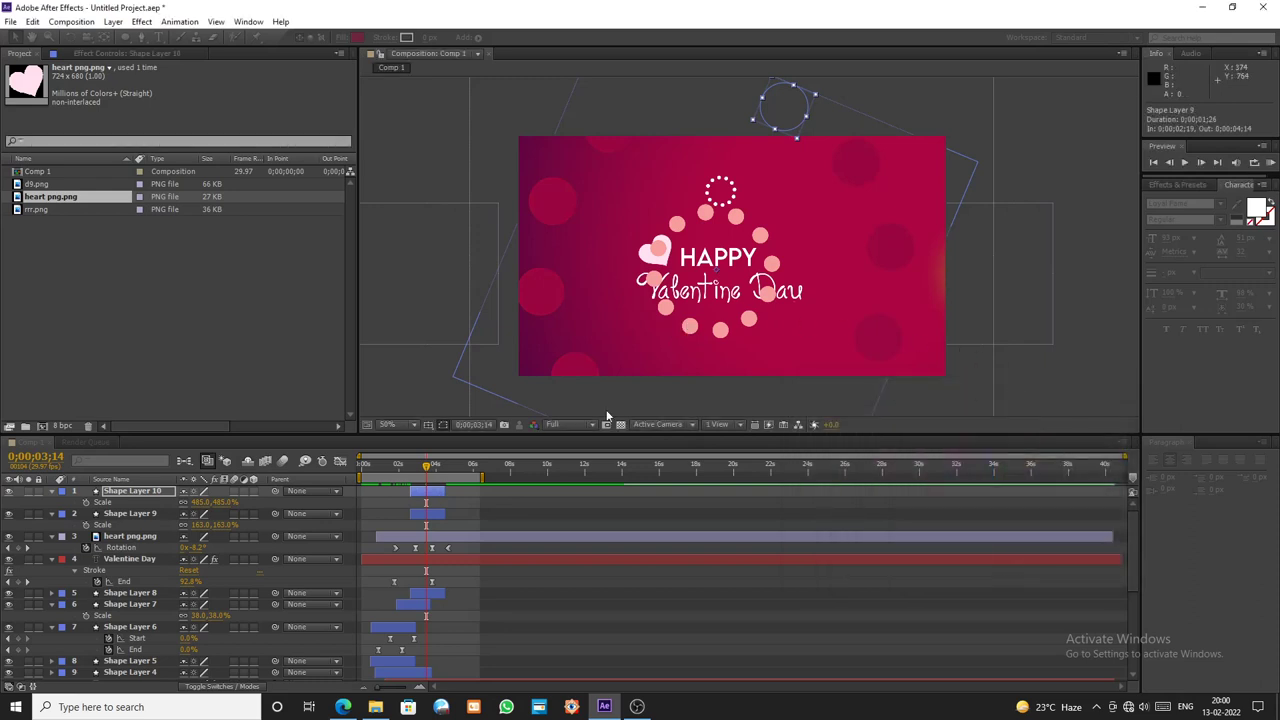
- Add heart png.png to the composition as a second heart beside the title and scale it down to 6%
mouse_move(424, 470)
mouse_down()
mouse_move(391, 465)
mouse_move(441, 464)
mouse_up()
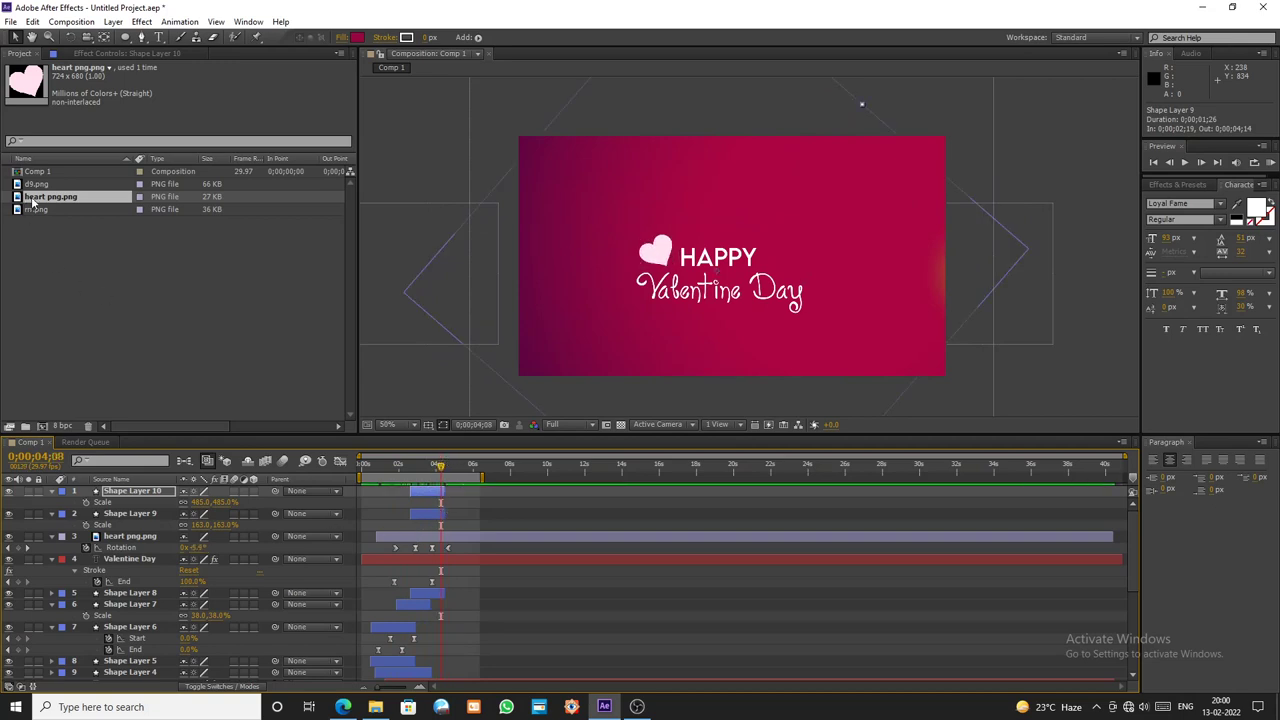
drag(32, 203, 677, 250)
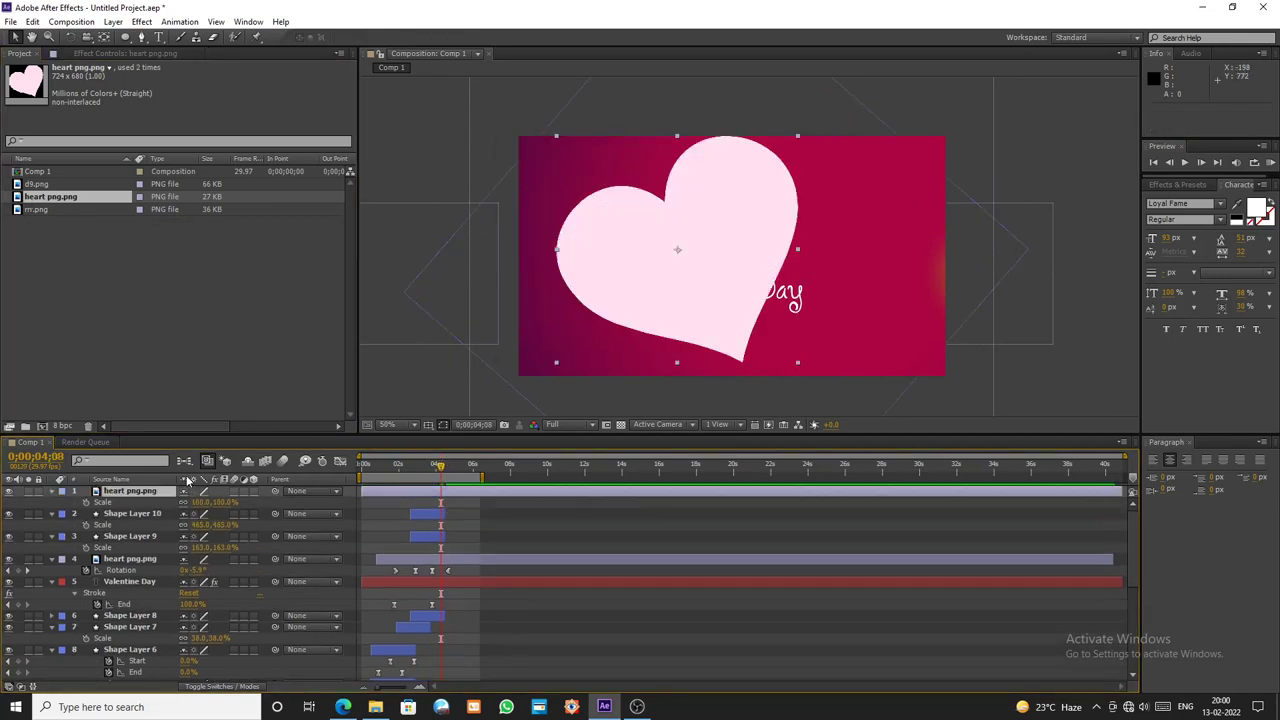
drag(220, 505, 178, 514)
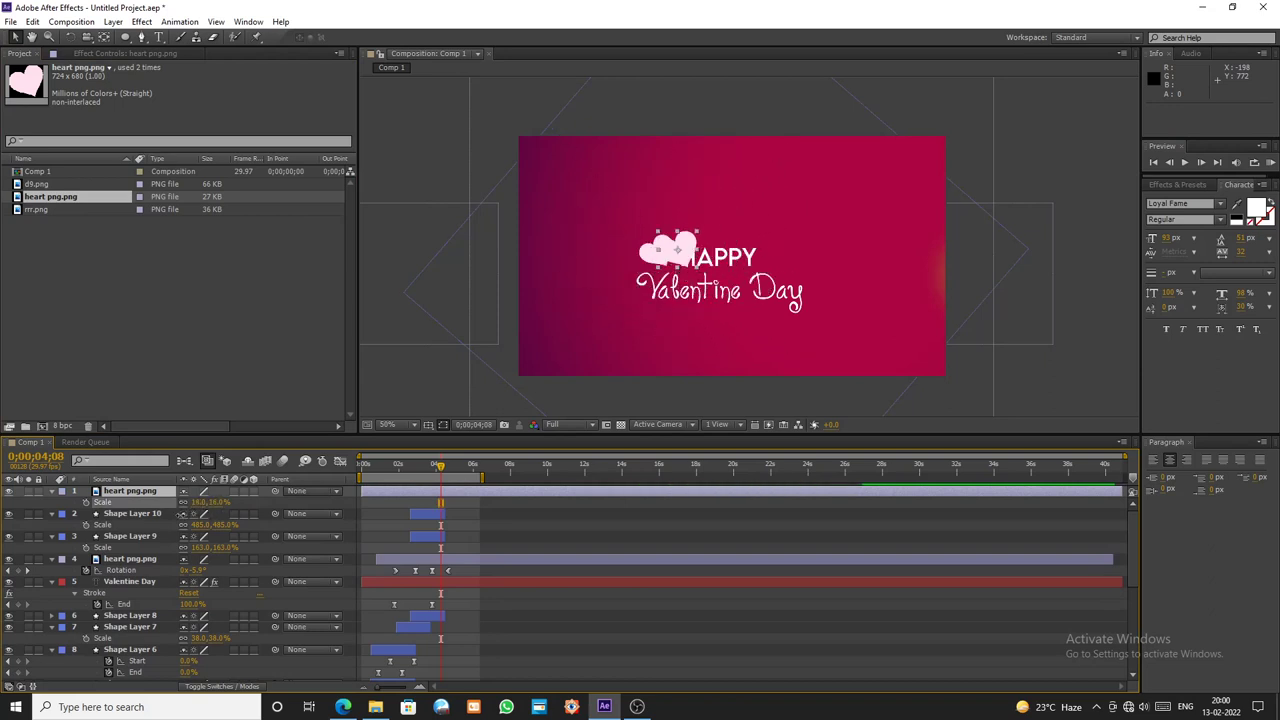
drag(676, 252, 644, 255)
scroll(852, 289, up, 1)
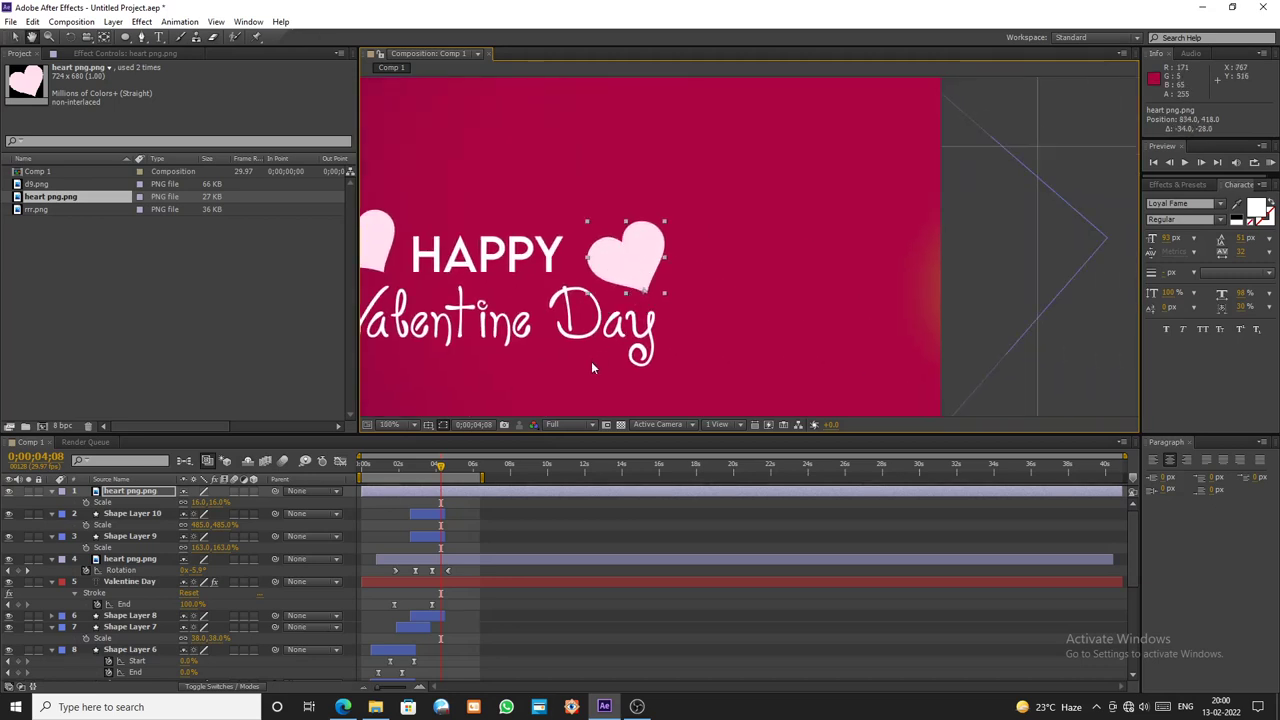
drag(220, 505, 215, 510)
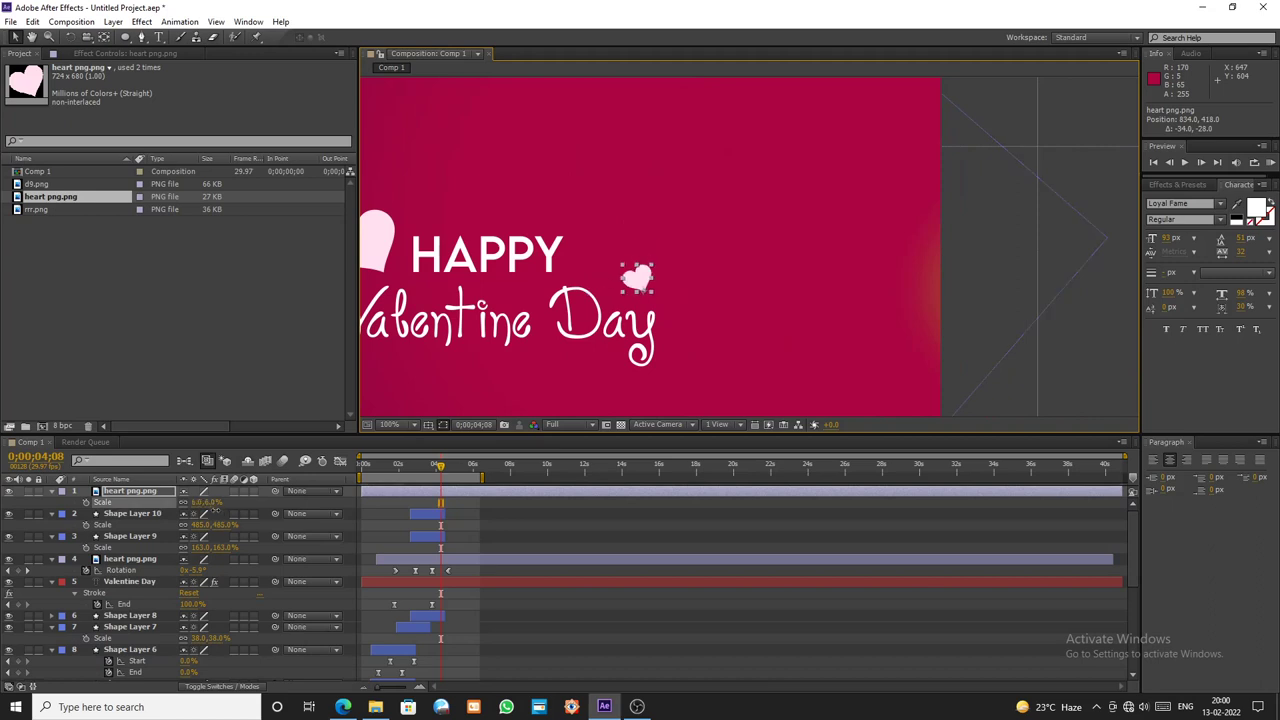
- Rotate the small heart to 47° and place it just above the word Day at about 785, 440
key(r)
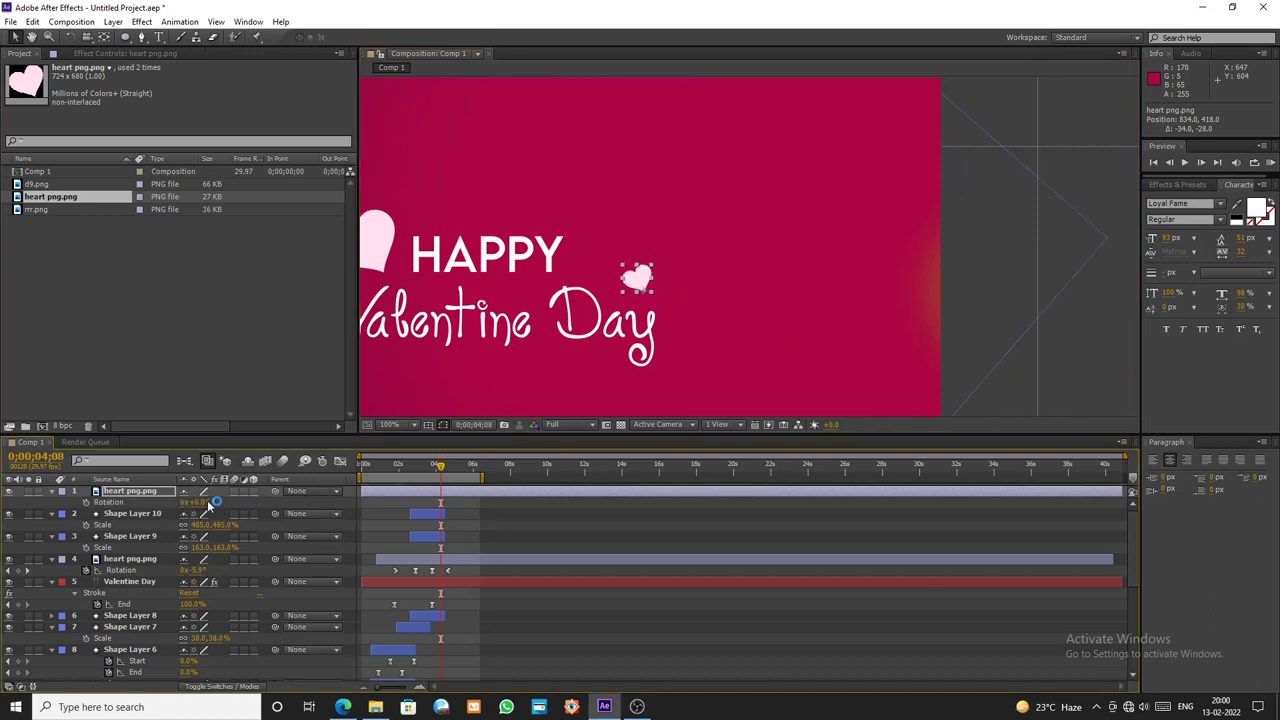
drag(199, 503, 228, 502)
drag(672, 258, 669, 351)
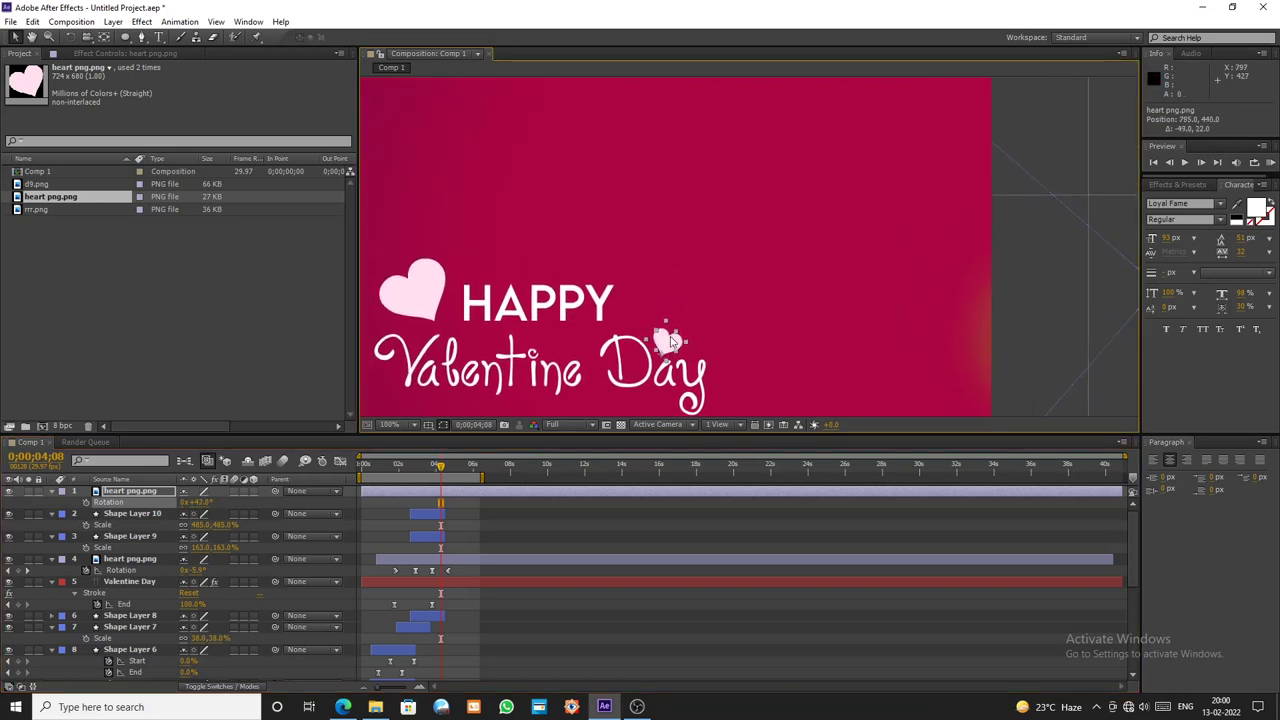
- Keyframe the small heart's position at 0;00;03;14 above Day and at 0;00;05;08 higher up at about 883, 120
mouse_move(440, 468)
mouse_down()
mouse_move(405, 475)
mouse_move(427, 483)
mouse_up()
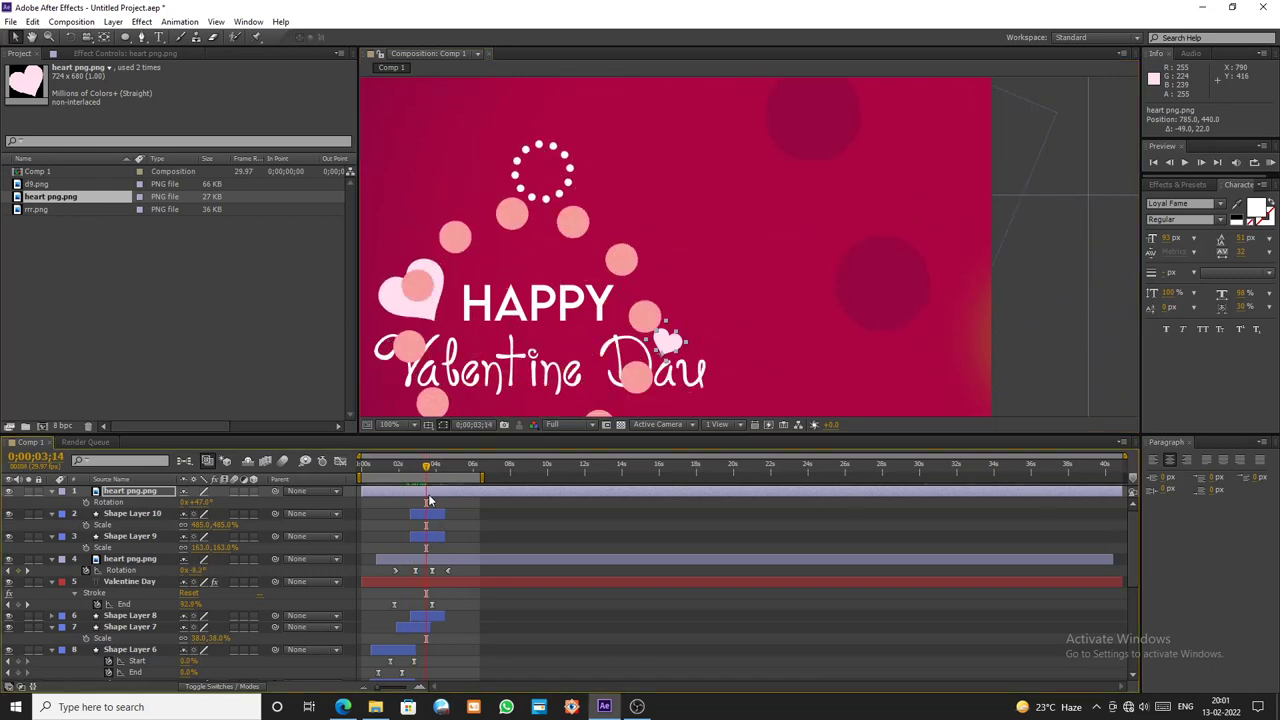
key(alt+shift+p)
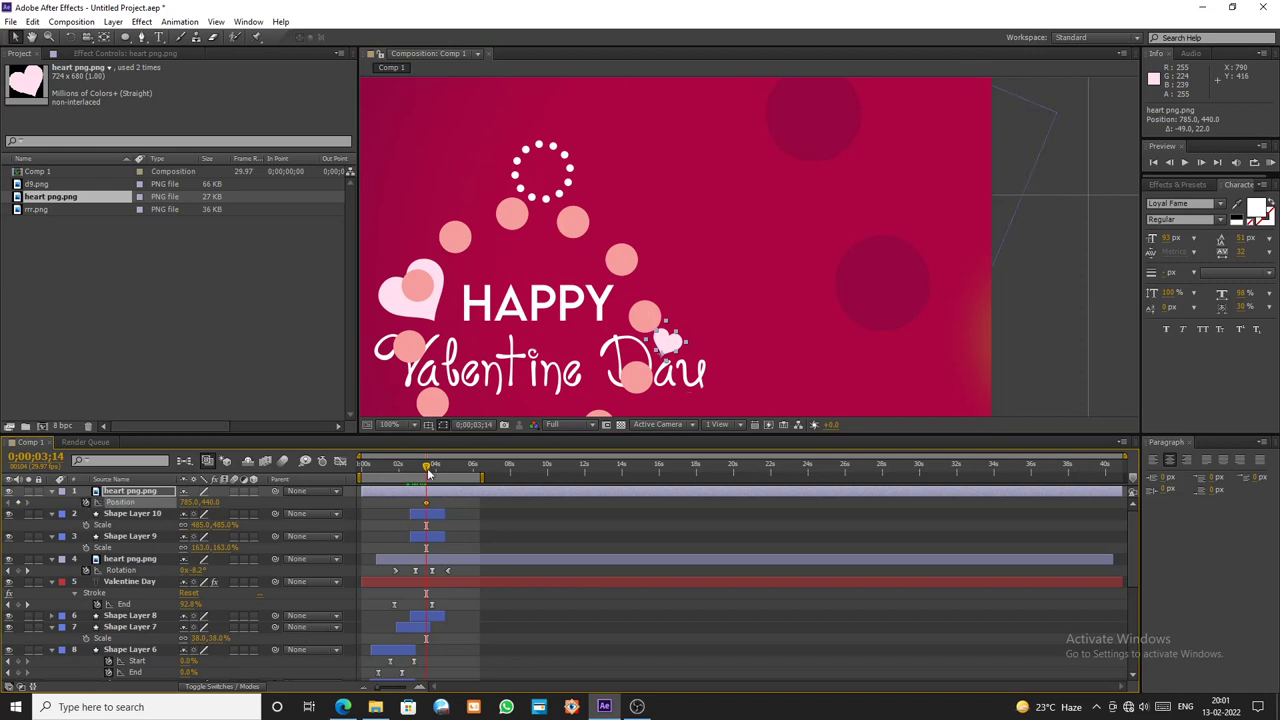
drag(428, 470, 461, 478)
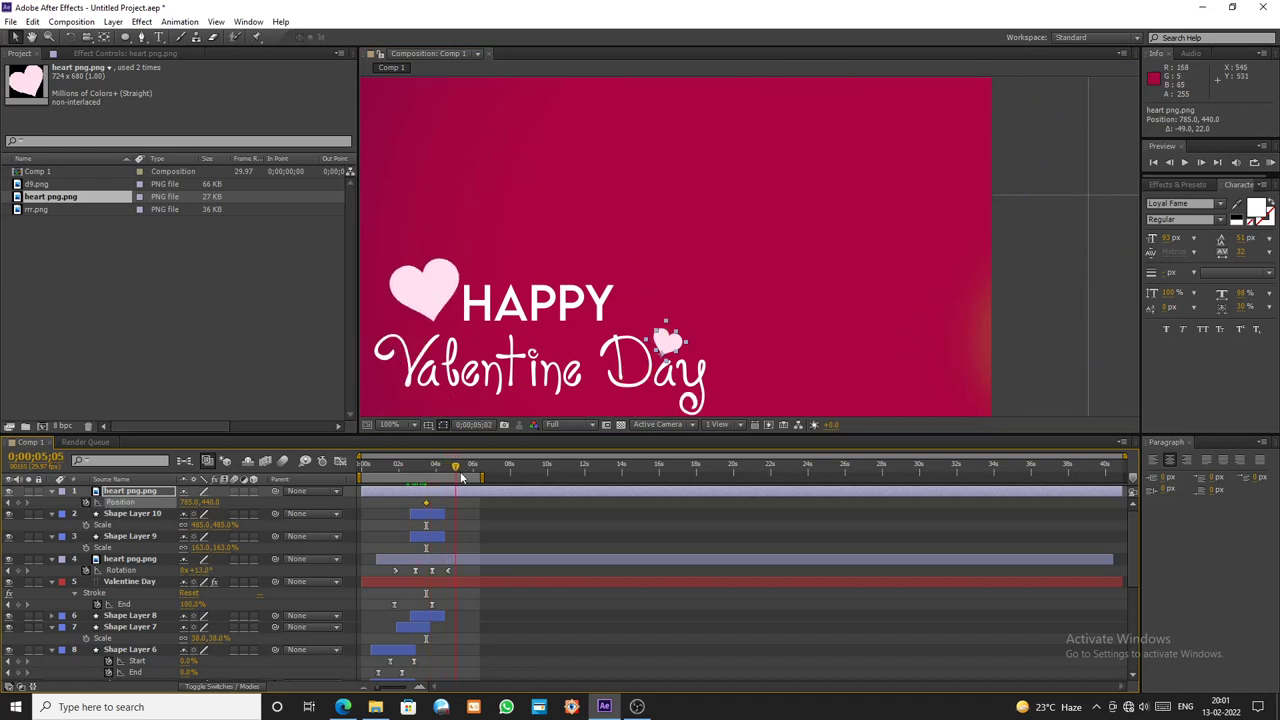
drag(668, 343, 732, 128)
- Bend the small heart's motion path into an S-curve and ease both position keyframes
drag(719, 180, 775, 236)
drag(674, 325, 651, 256)
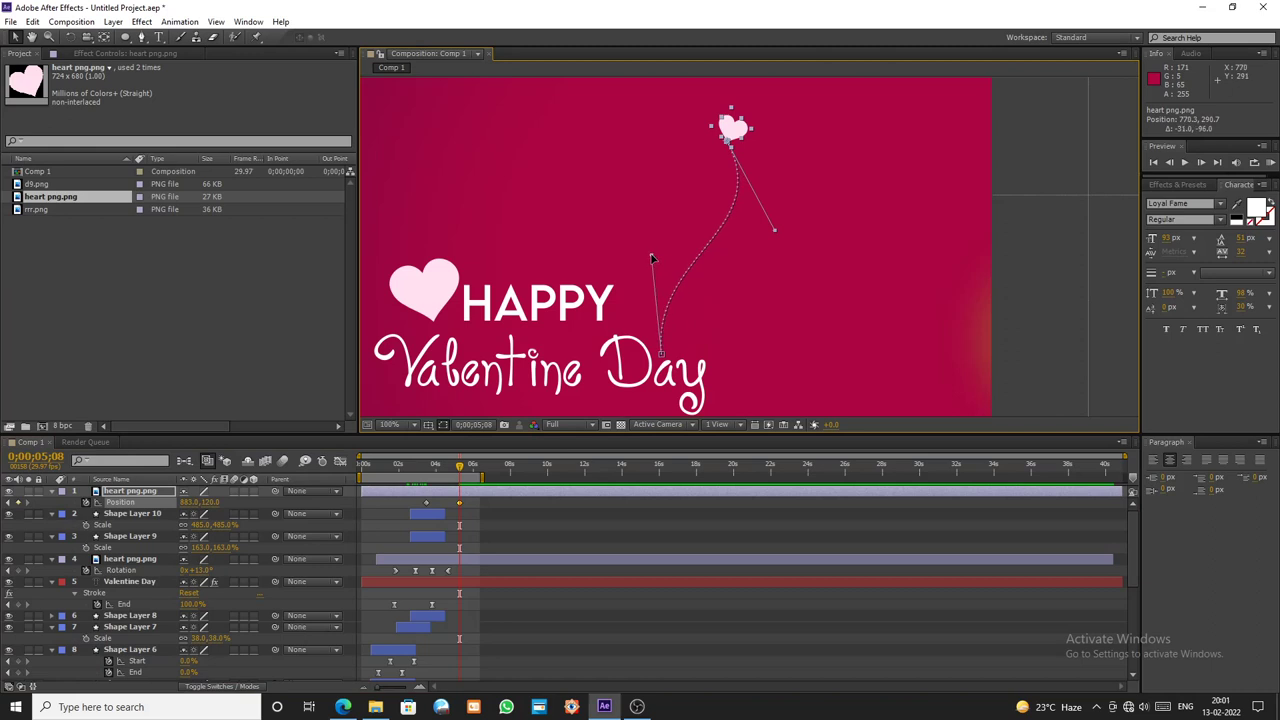
drag(740, 199, 740, 226)
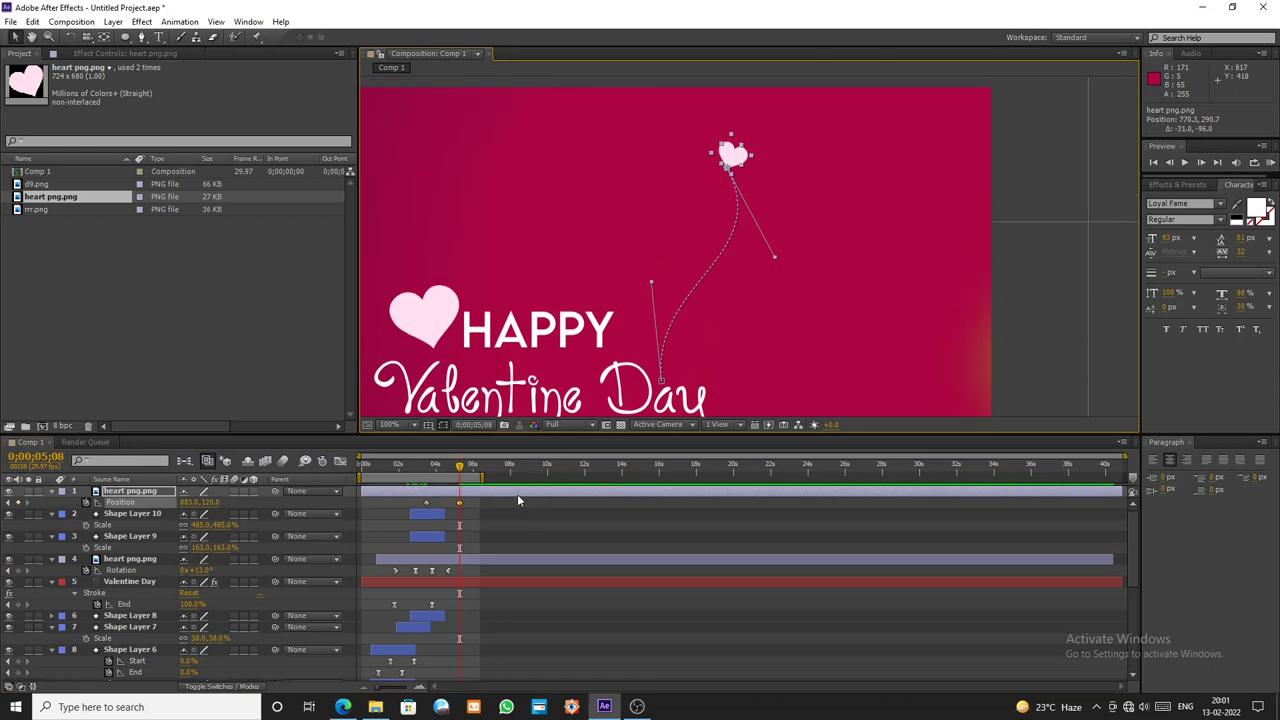
drag(464, 500, 414, 506)
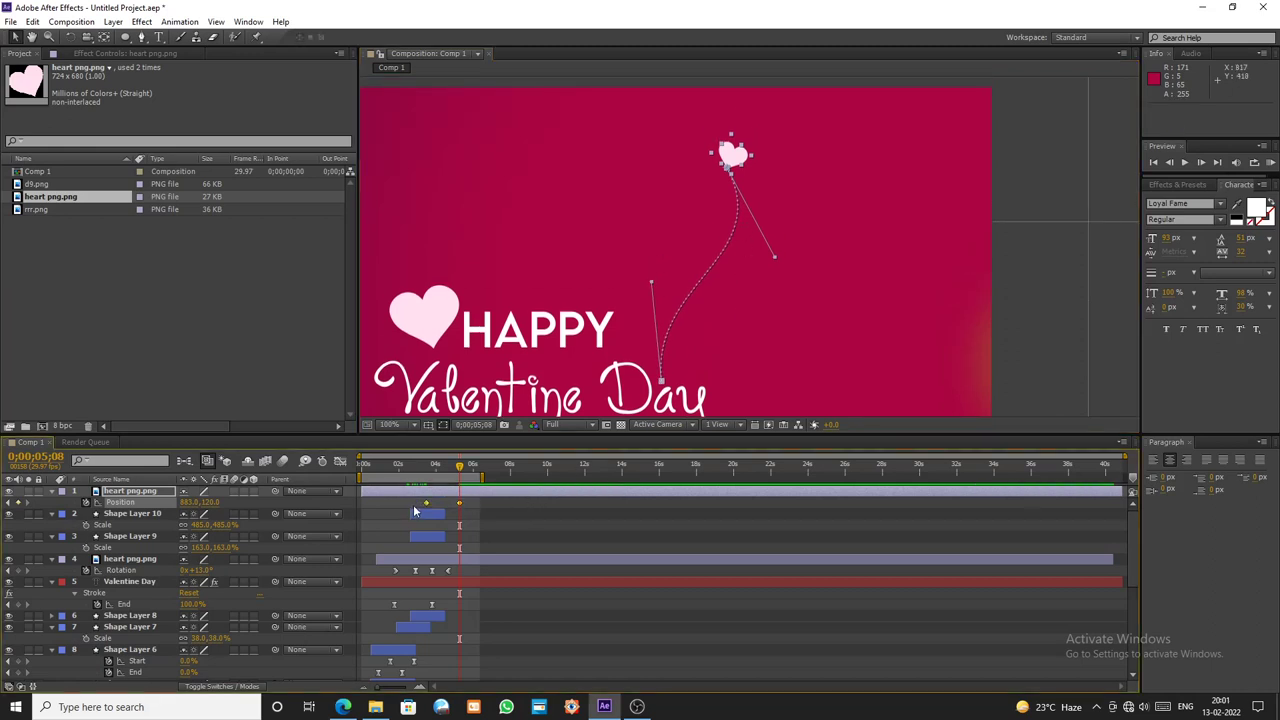
- Keyframe the small heart's rotation at 37° at 0;00;03;19 and add a larger clockwise tilt at about 0;00;04;08
drag(459, 466, 429, 485)
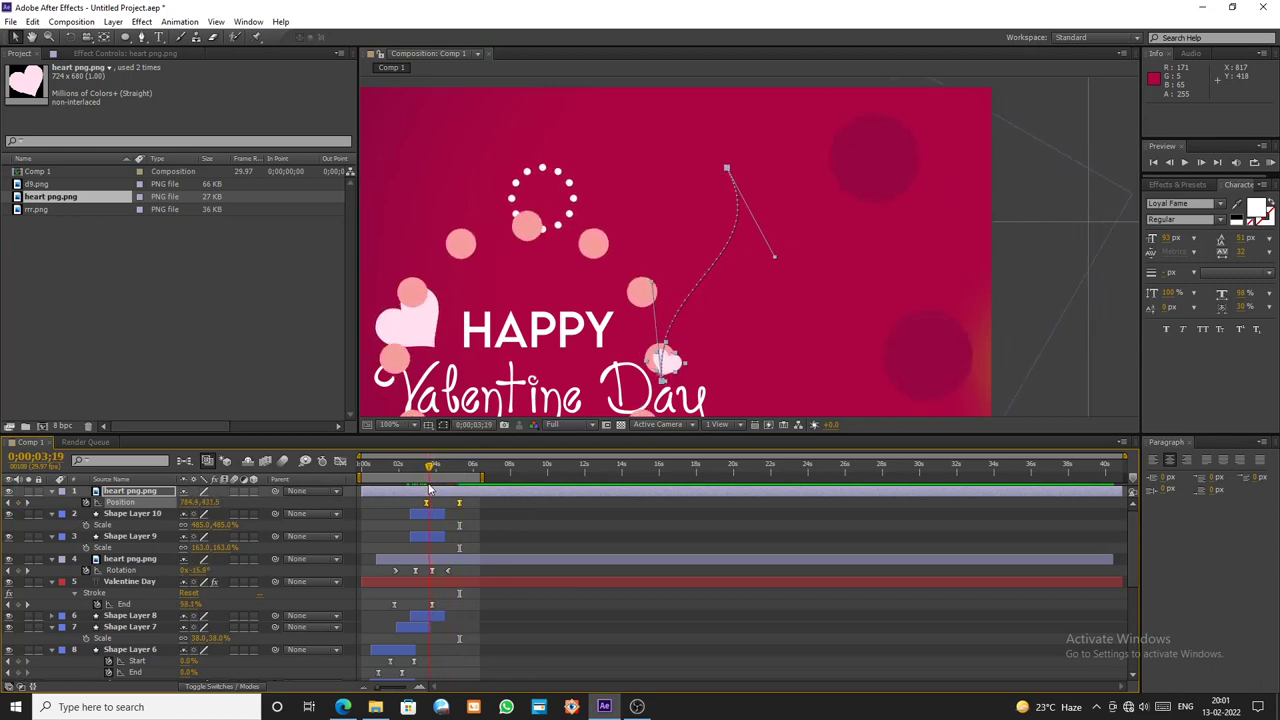
key(r)
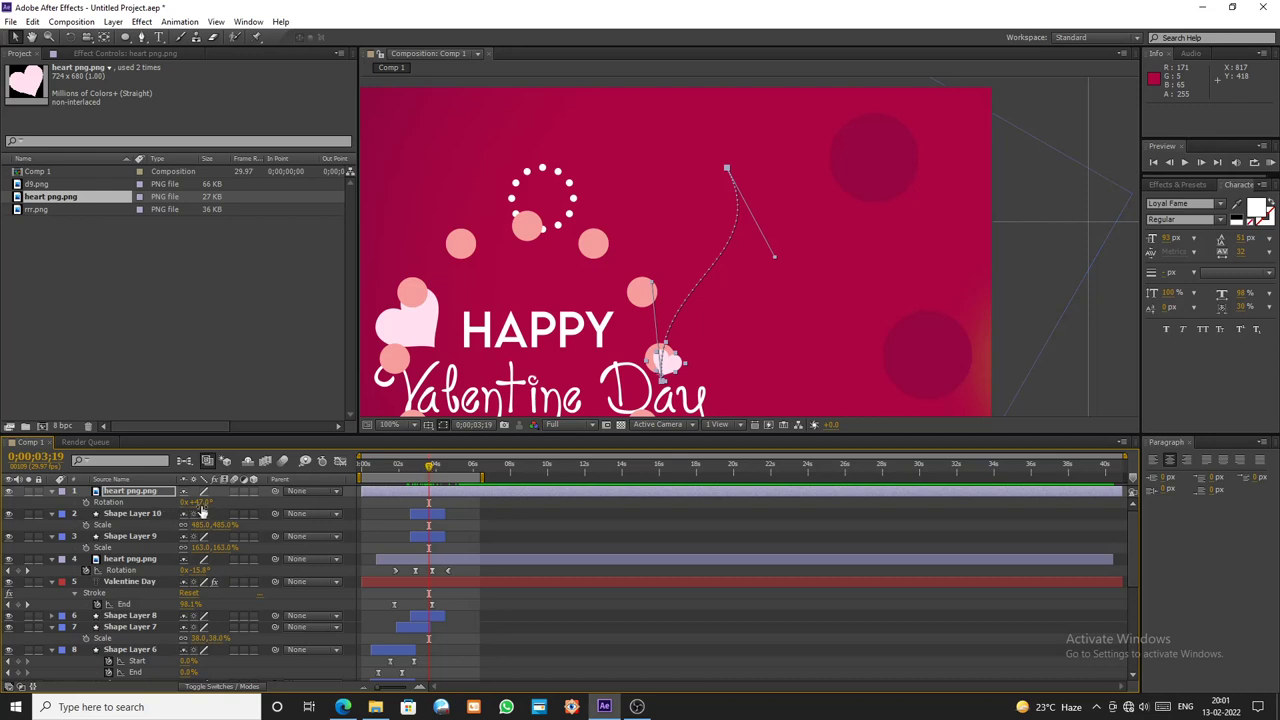
drag(200, 502, 190, 502)
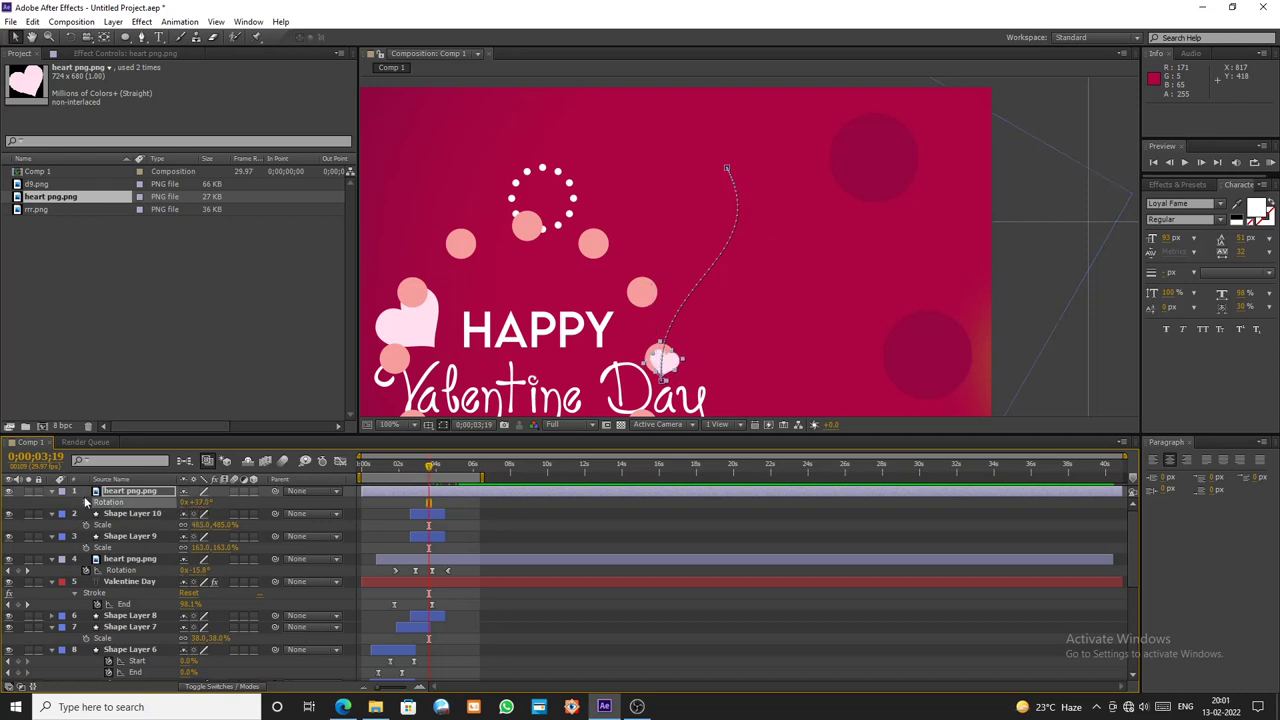
click(86, 502)
drag(430, 470, 444, 477)
drag(197, 502, 216, 502)
- Add small heart rotation keyframes of 32° at 0;00;04;20 and -1° at 0;00;04;29, and ease the rotation keyframes
drag(437, 468, 443, 475)
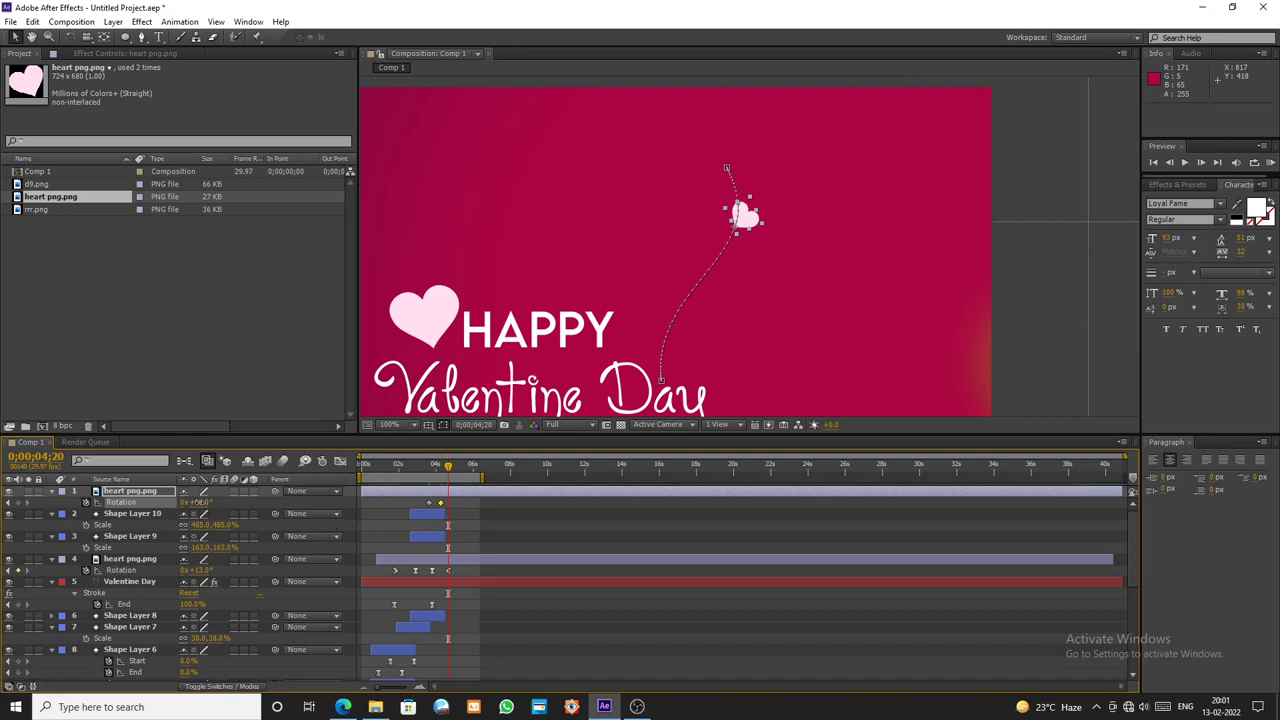
drag(200, 504, 192, 512)
drag(449, 472, 454, 470)
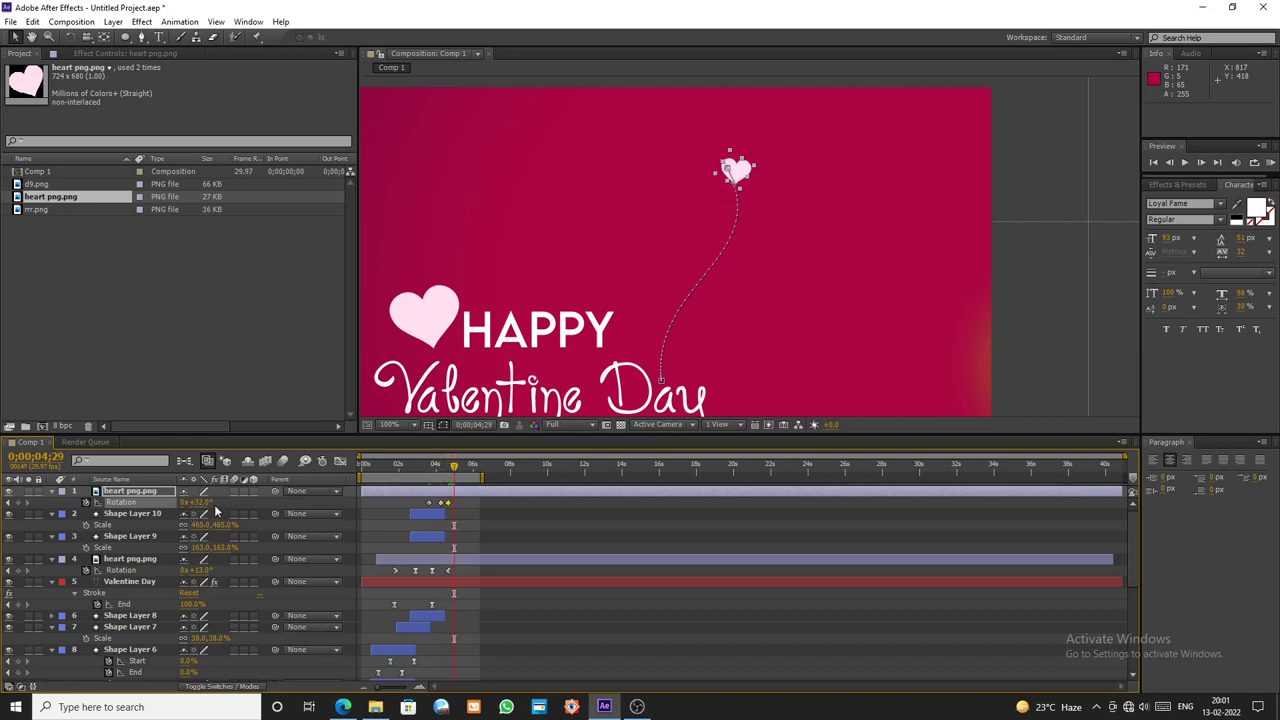
drag(200, 503, 187, 509)
- Trim the small heart layer's start to 0;00;03;18 and apply the CC Scatterize effect with a Scatter keyframe of 0 at 0;00;05;07
drag(362, 491, 426, 532)
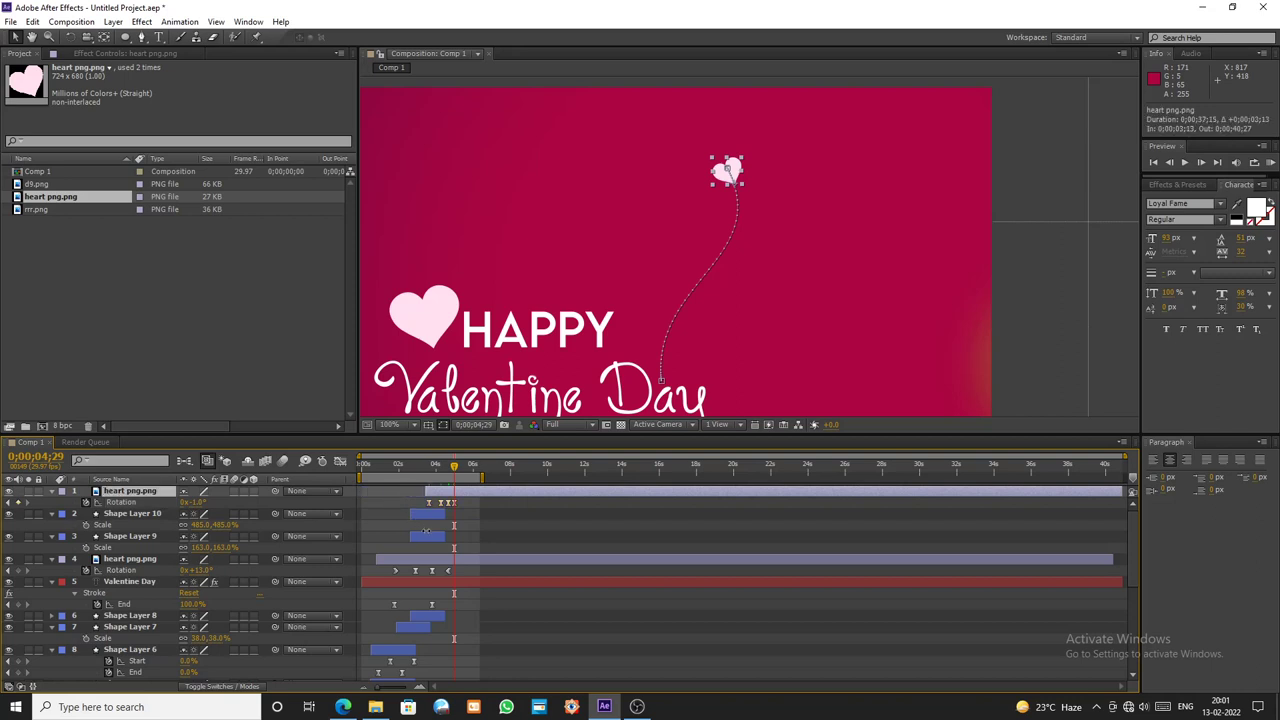
click(1018, 315)
mouse_move(451, 470)
mouse_down()
mouse_move(417, 468)
mouse_move(459, 467)
mouse_up()
click(473, 497)
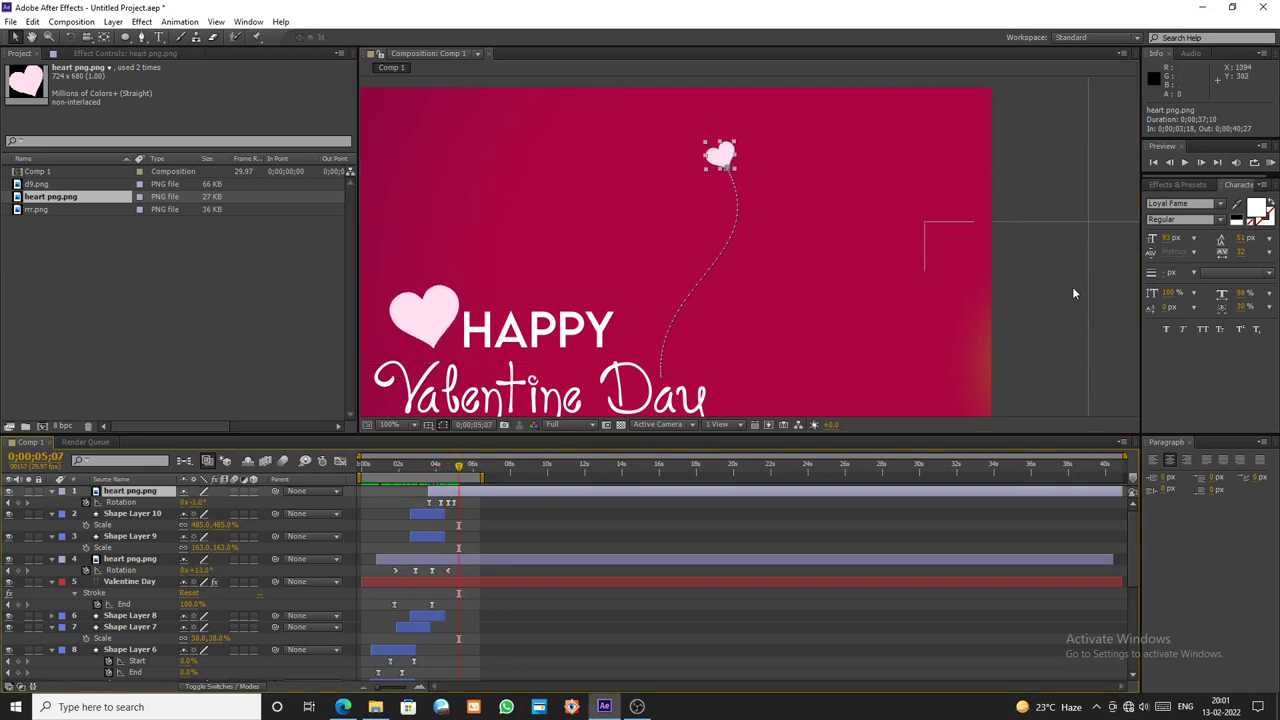
click(1179, 185)
drag(1197, 228, 736, 157)
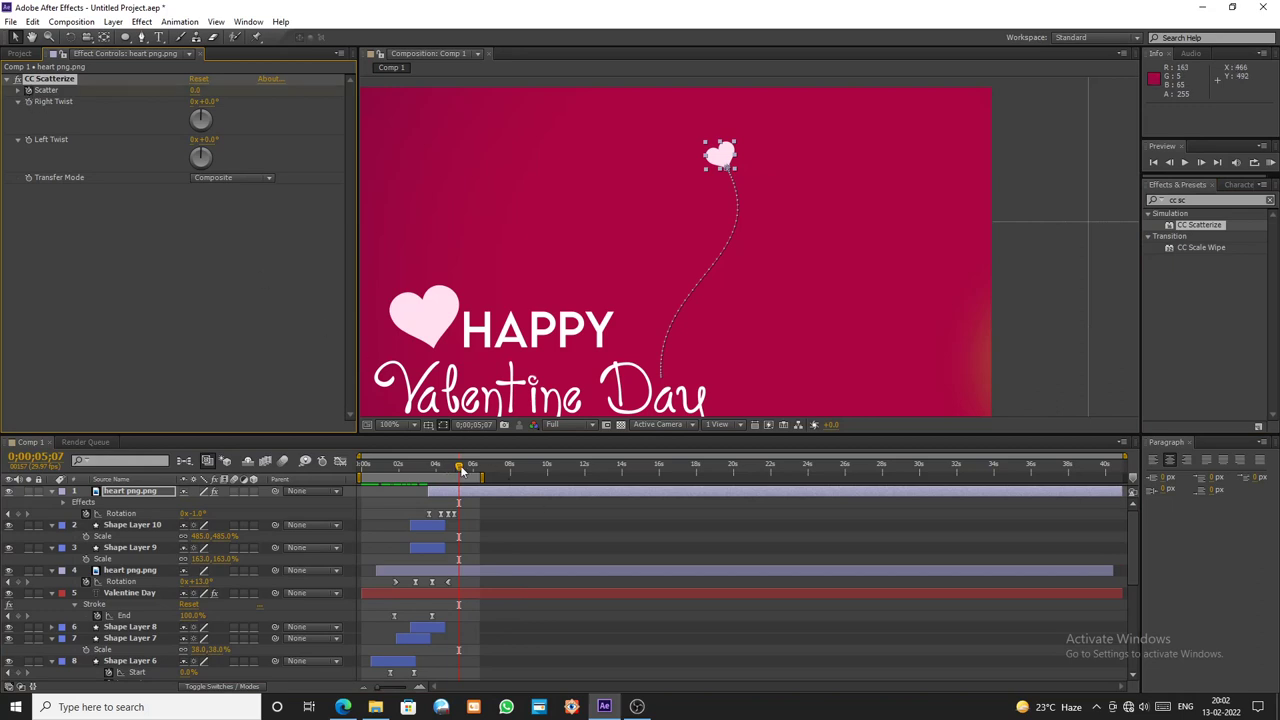
- Keyframe the small heart's Scatter to -99 at 0;00;05;26, and shift both eased Scatter keyframes earlier to start at 0;00;04;29
drag(462, 469, 475, 478)
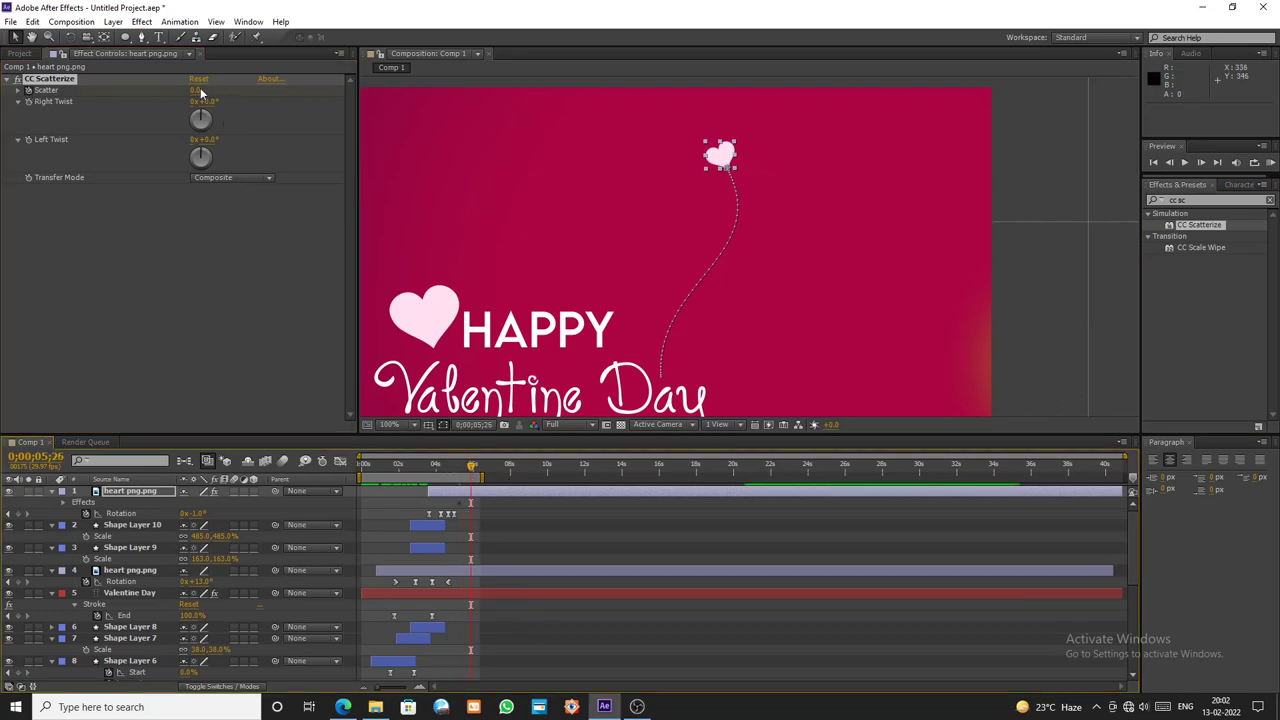
drag(199, 90, 170, 120)
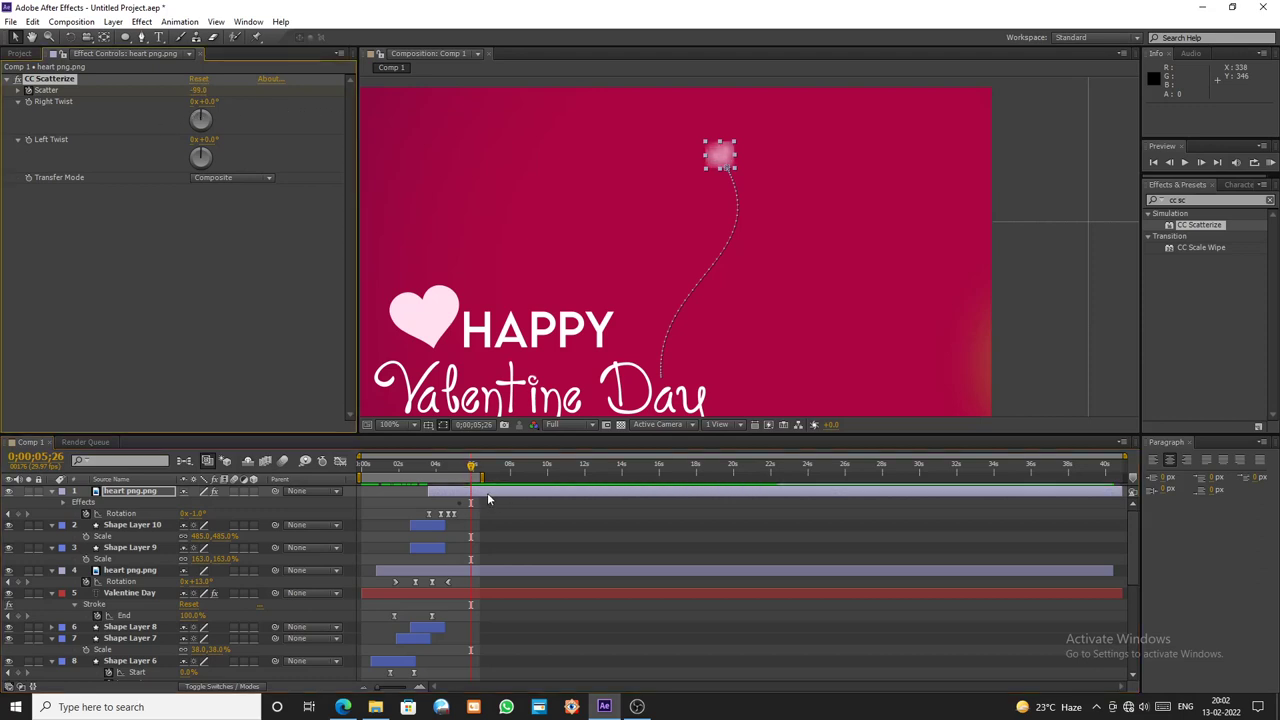
key(u)
drag(478, 512, 454, 517)
click(457, 515)
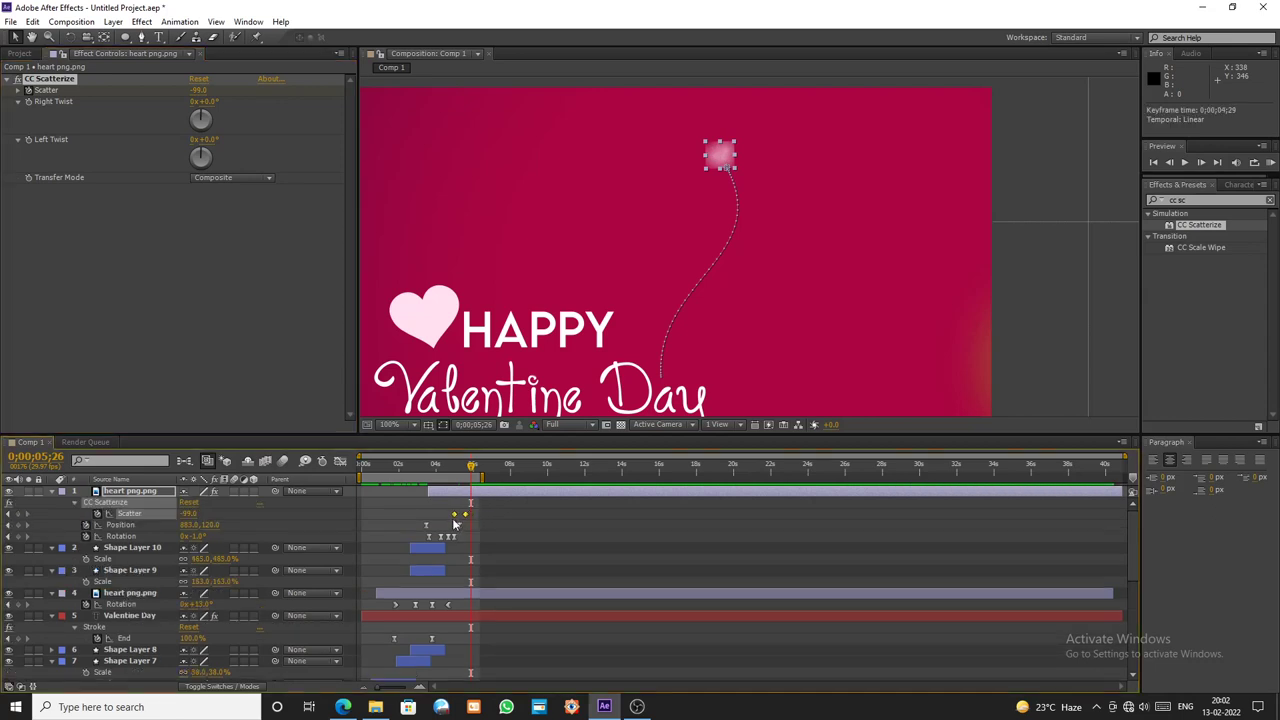
- Keyframe the small heart's opacity at 100% at 0;00;05;01 and fade it to 0% at about 0;00;05;20
drag(472, 468, 457, 488)
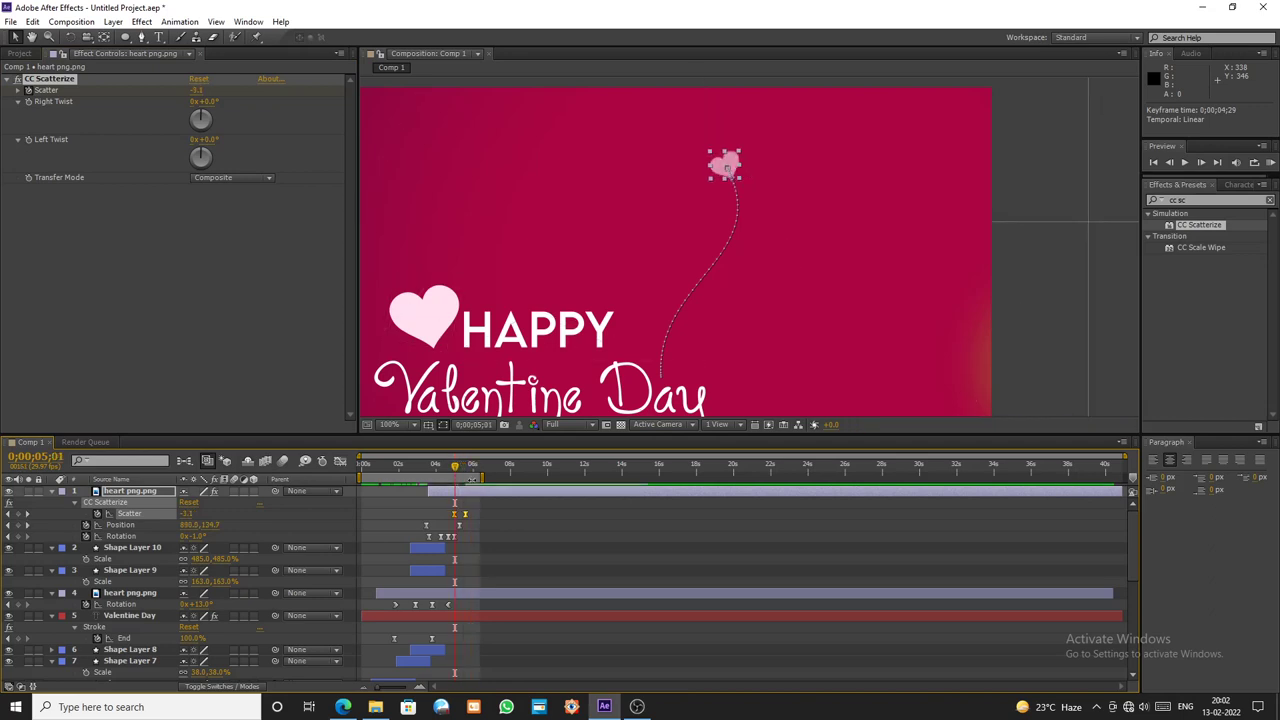
key(t)
click(87, 503)
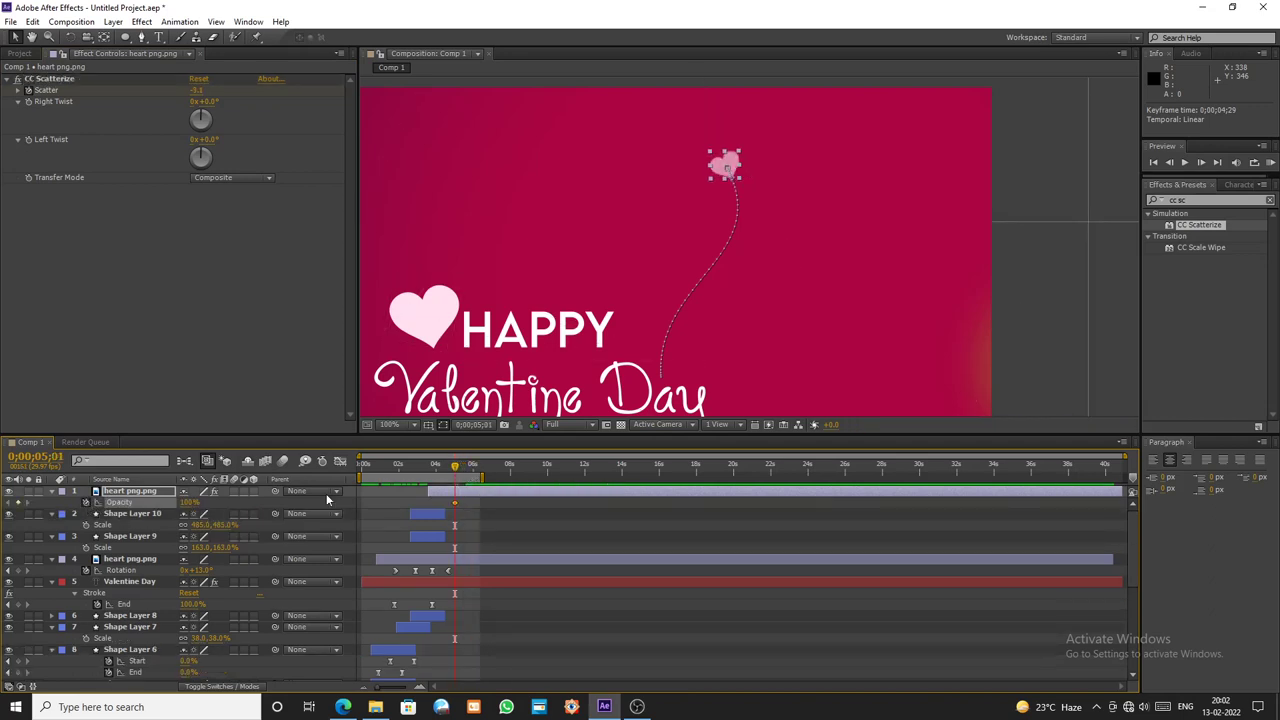
drag(458, 474, 467, 472)
drag(194, 505, 92, 505)
- Shift the opacity keyframes earlier to start at 0;00;04;22 and trim the small heart layer's end to 0;00;05;20
drag(473, 505, 468, 468)
key(comma)
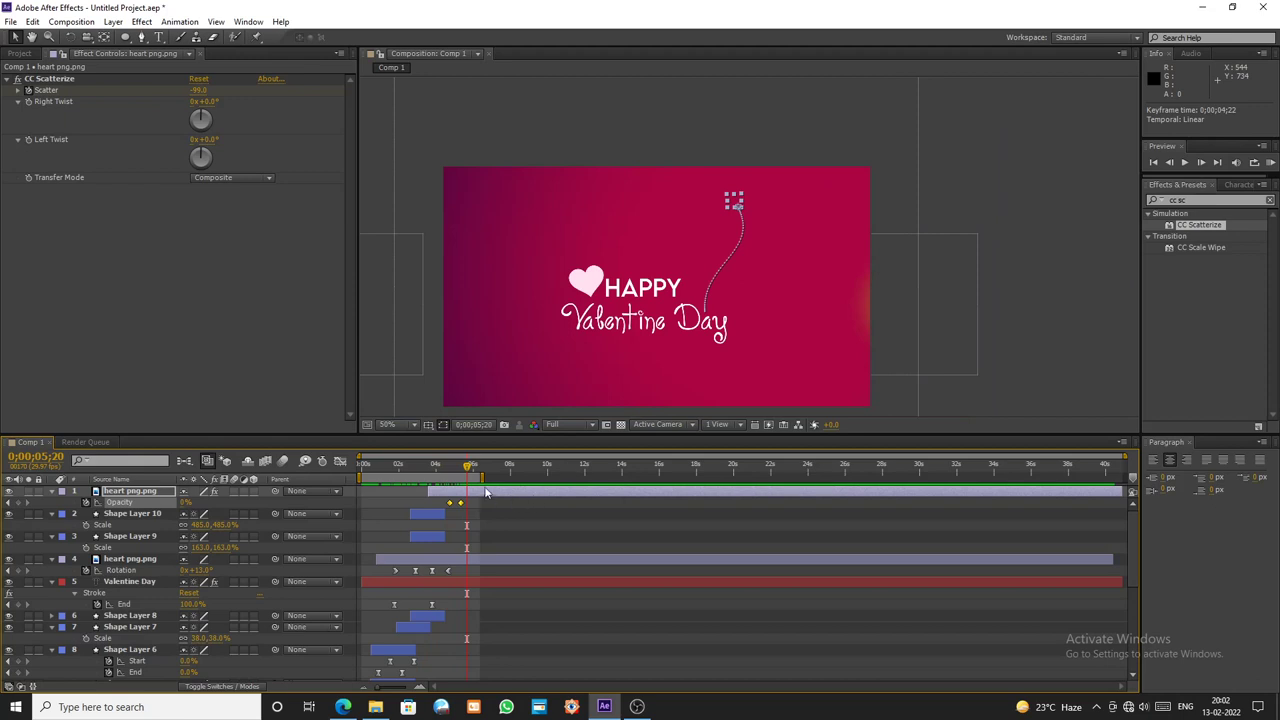
key(alt+bracketright)
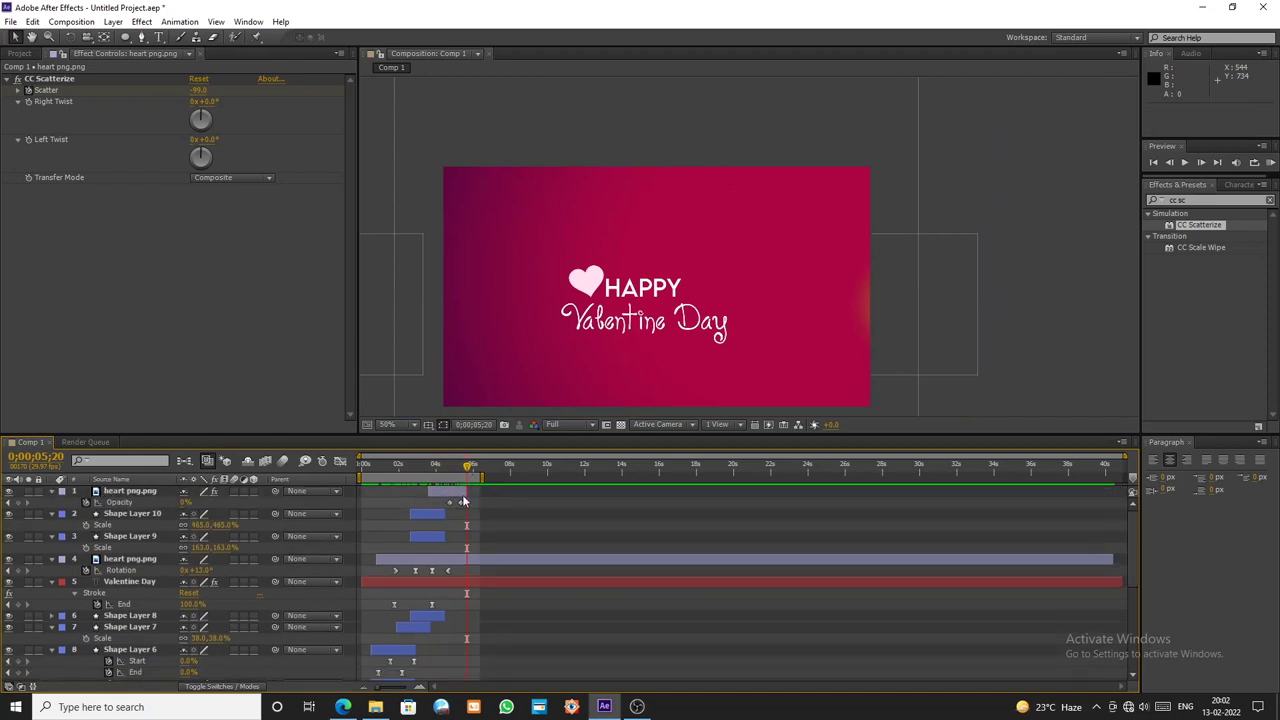
- Shift the small heart's opacity keyframes earlier to start at 0;00;04;17 and duplicate its layer three times, staggering the copies up to a 0;00;04;19 start
click(451, 504)
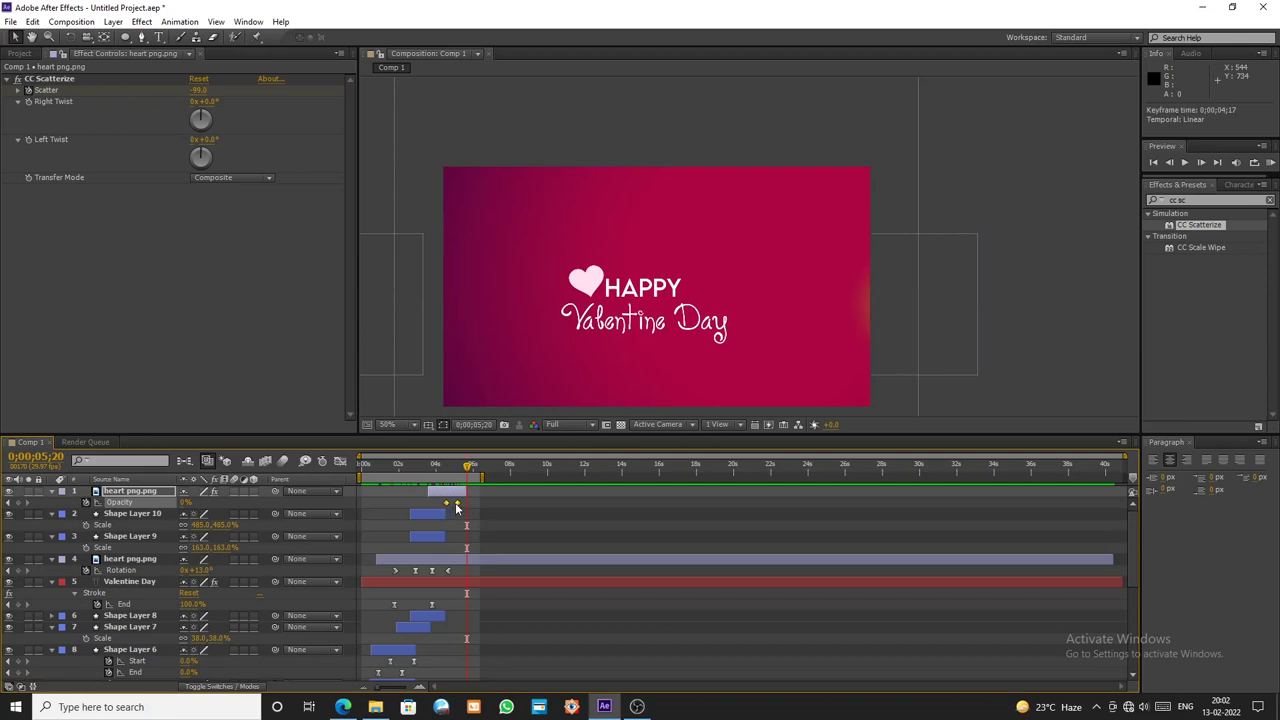
click(452, 503)
key(ctrl+d)
mouse_move(452, 496)
mouse_down()
mouse_move(469, 495)
mouse_move(469, 473)
mouse_move(457, 502)
mouse_move(430, 478)
mouse_move(458, 502)
mouse_up()
key(ctrl+d)
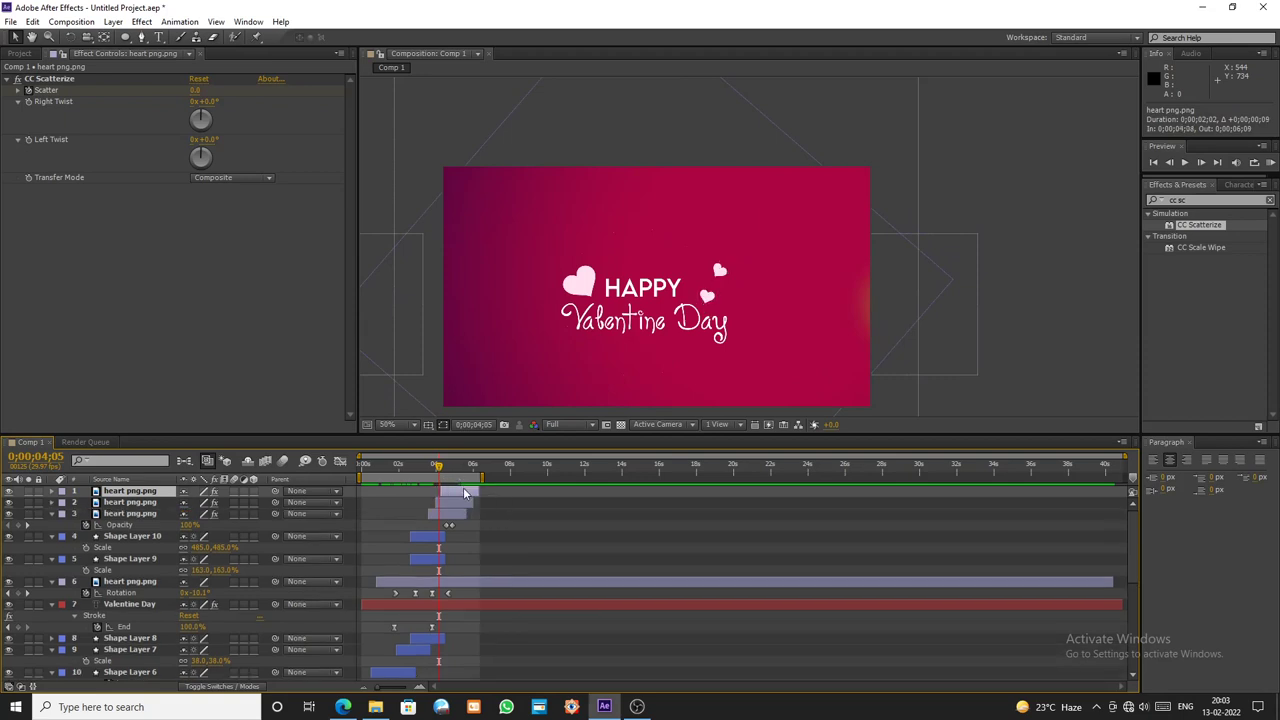
key(ctrl+d)
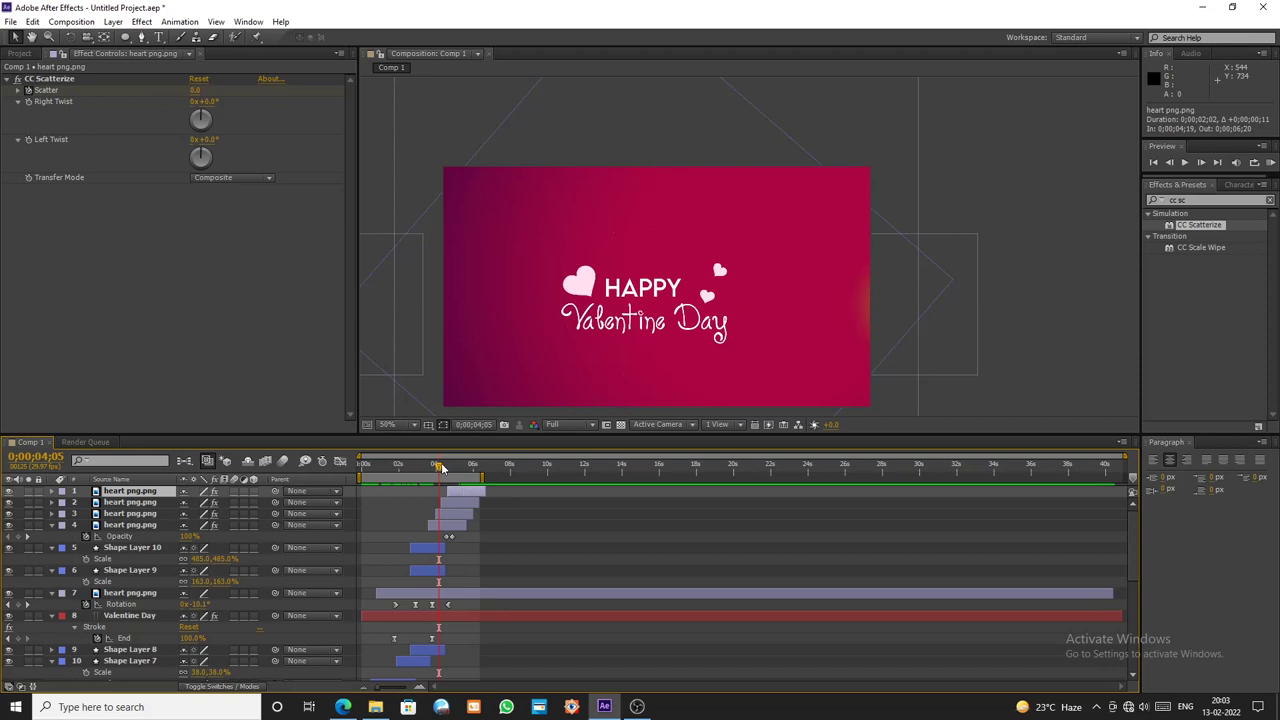
drag(442, 467, 478, 476)
- Duplicate the circle outline shape layer, move the copy to the top of the layer stack, and shift it to start at 0;00;03;11
click(18, 53)
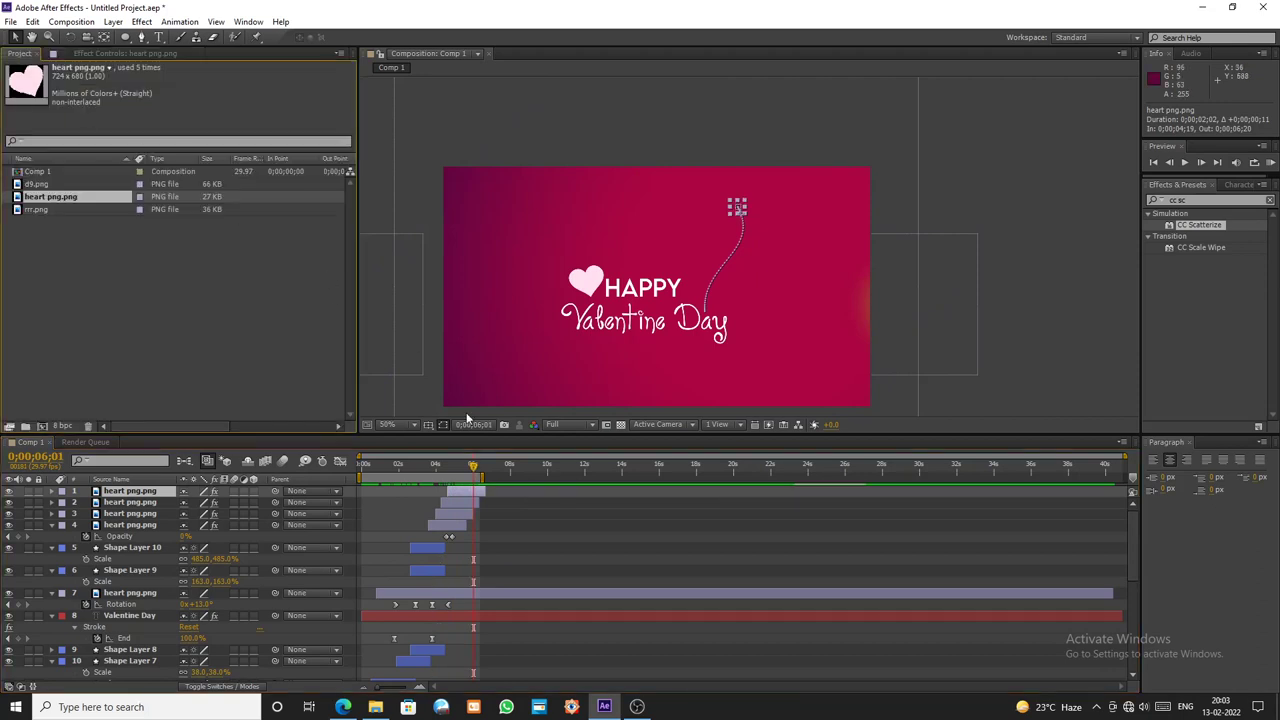
scroll(484, 571, down, 1)
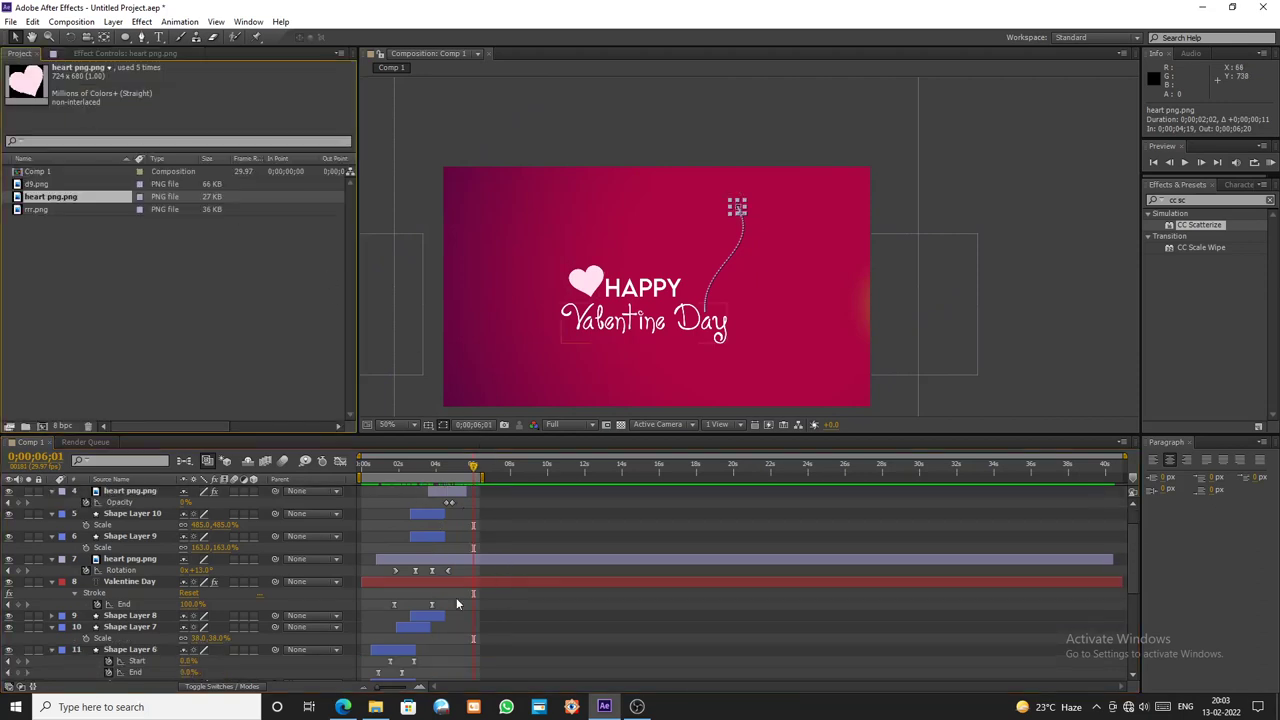
scroll(456, 597, down, 1)
click(404, 654)
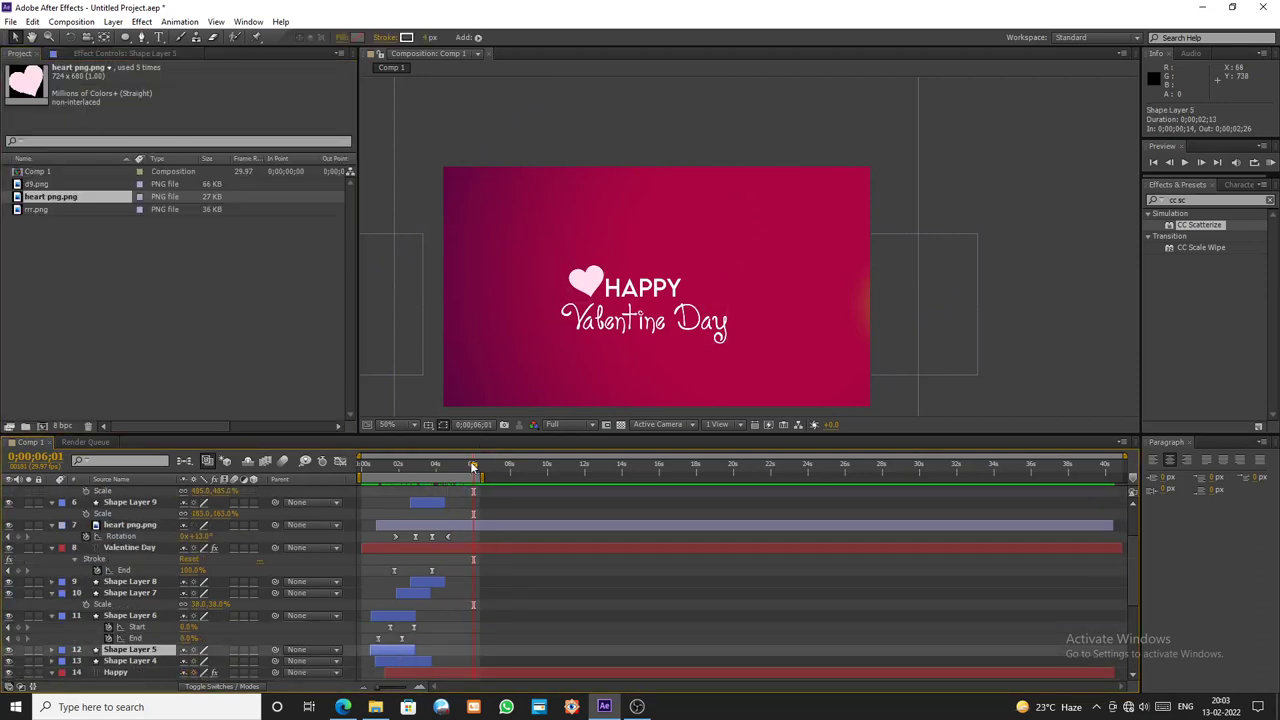
drag(472, 467, 407, 467)
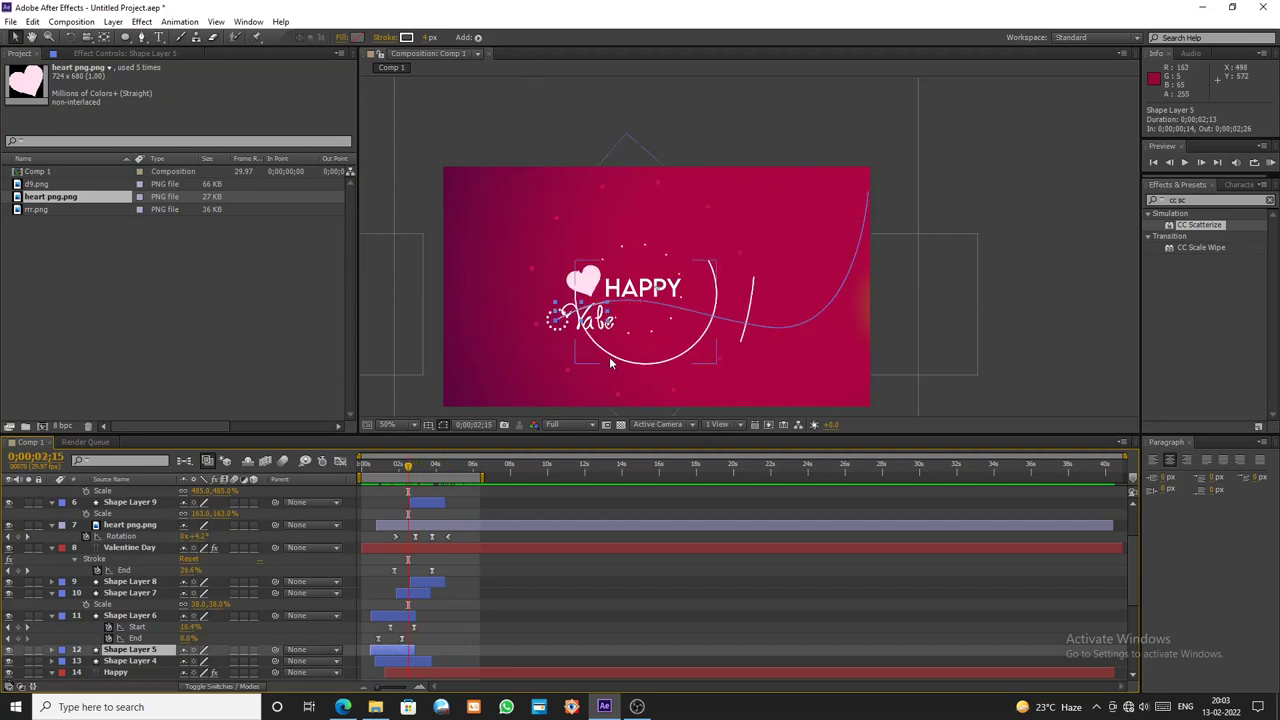
click(609, 364)
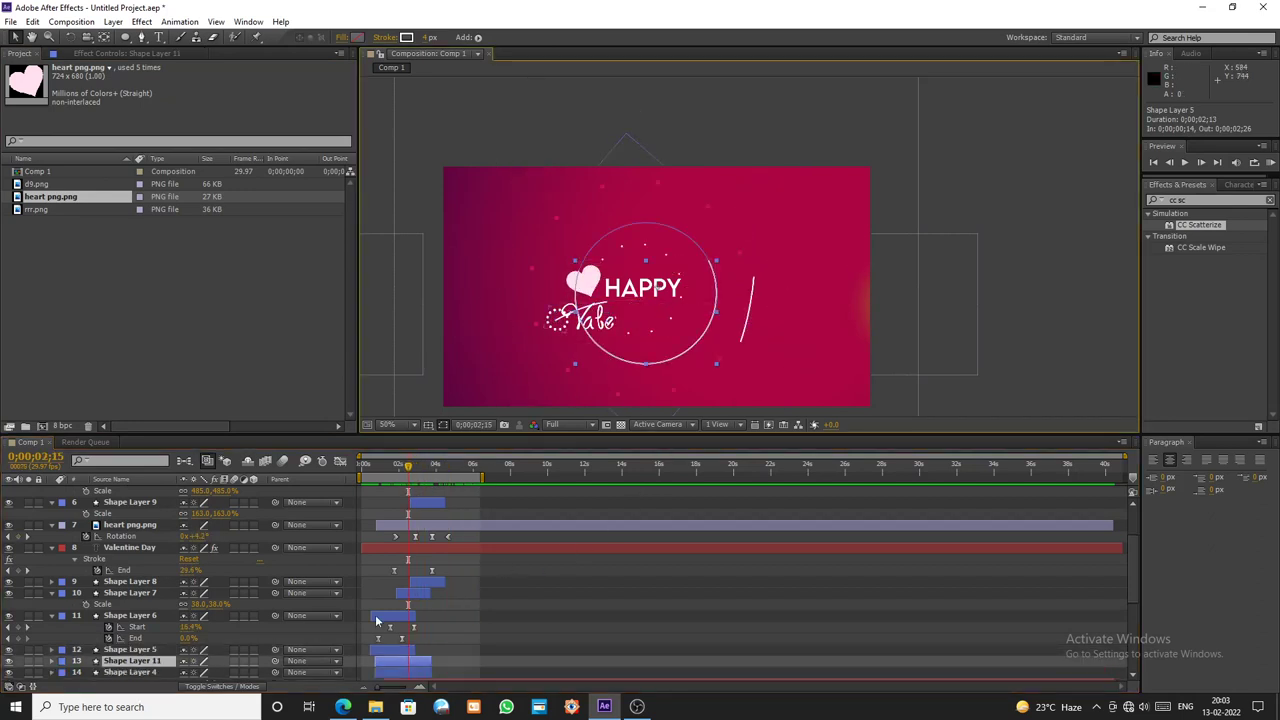
drag(150, 662, 164, 486)
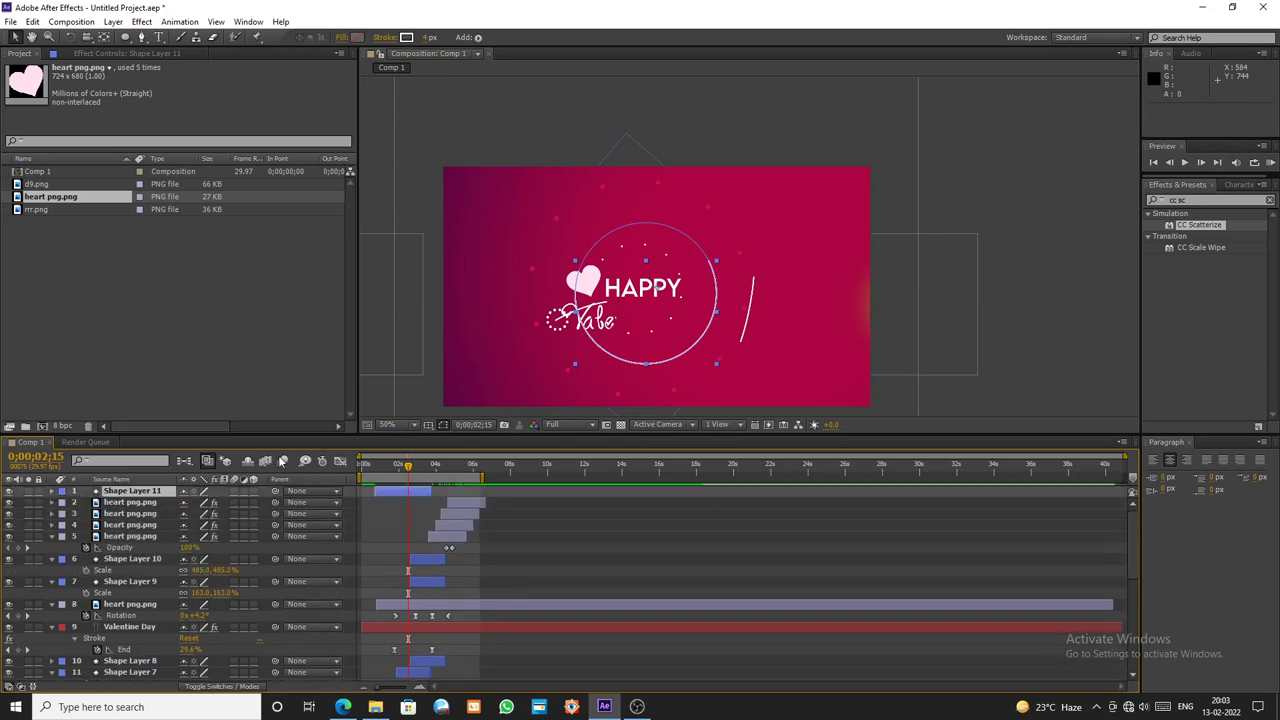
drag(435, 495, 486, 495)
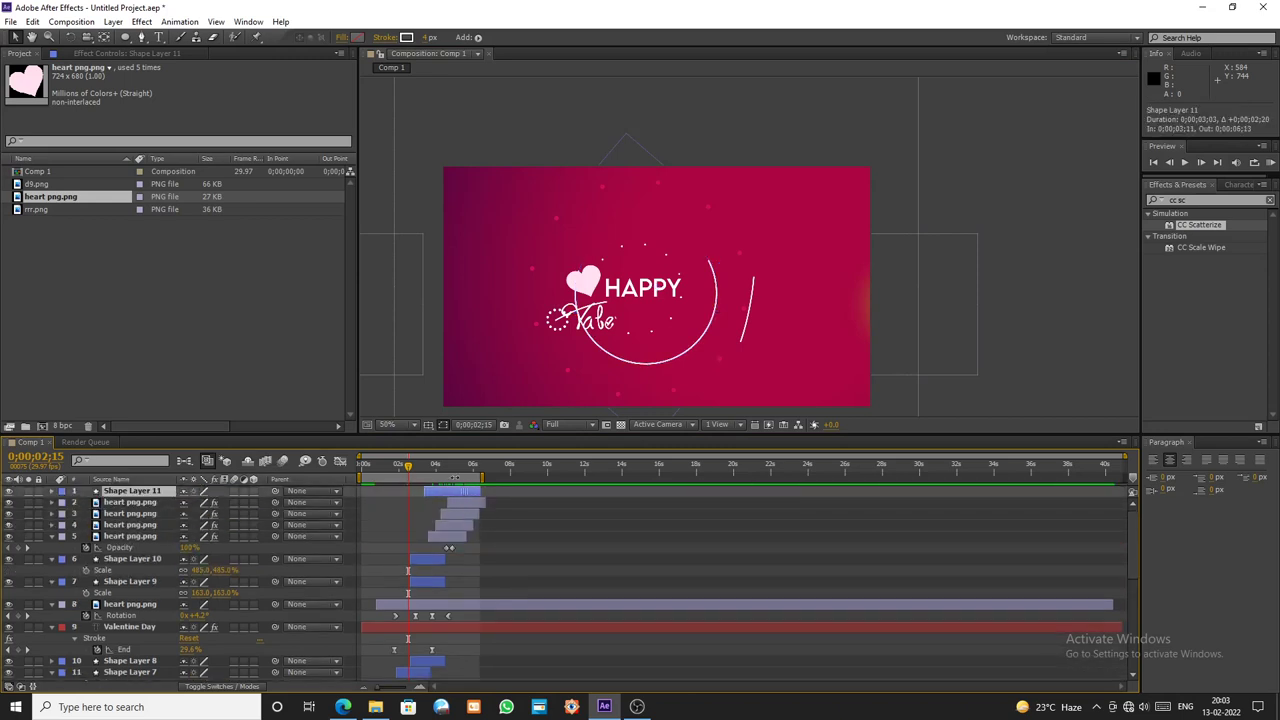
drag(418, 474, 474, 482)
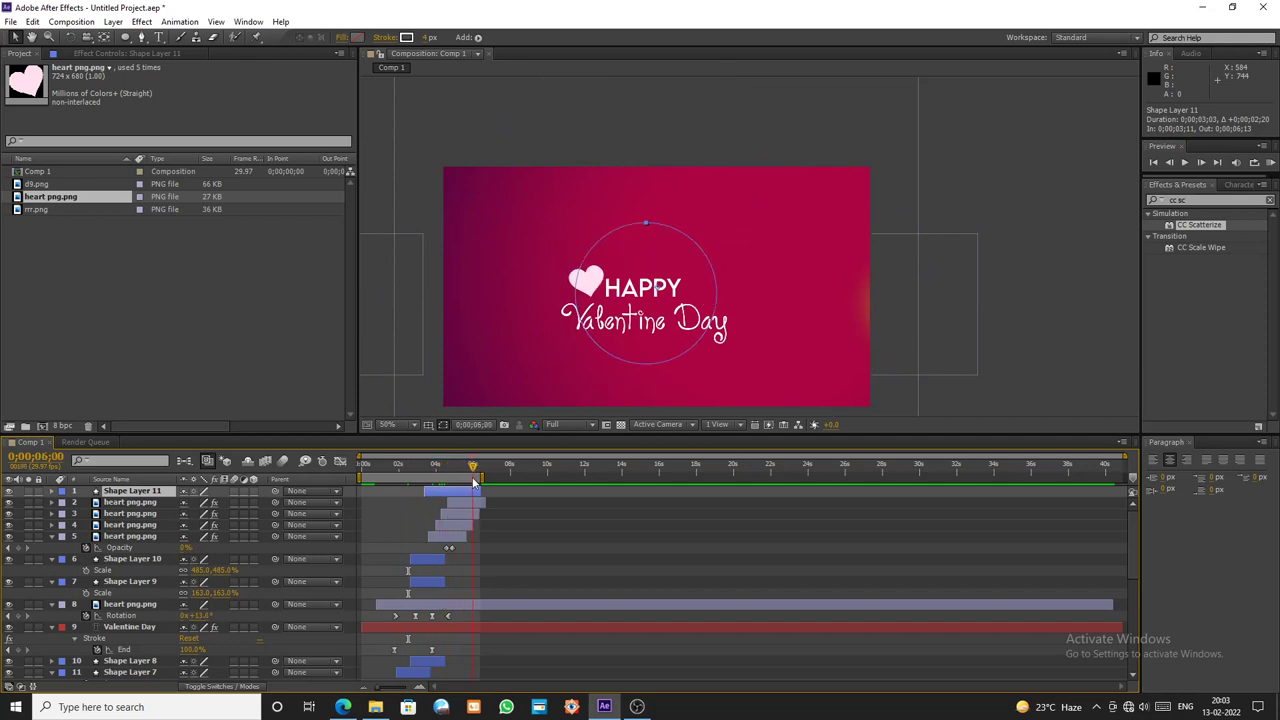
- Extend the work area's end to 0;00;09;23 and preview the animation
drag(688, 332, 698, 305)
click(1009, 377)
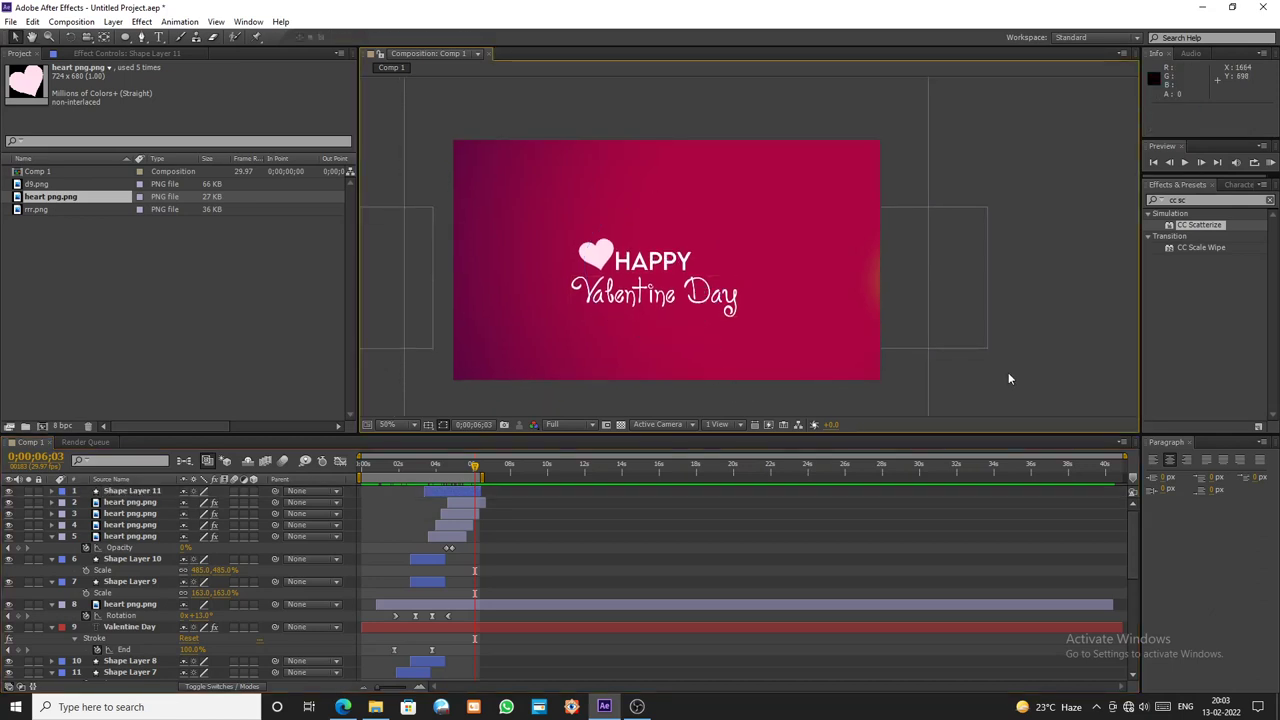
drag(483, 477, 545, 477)
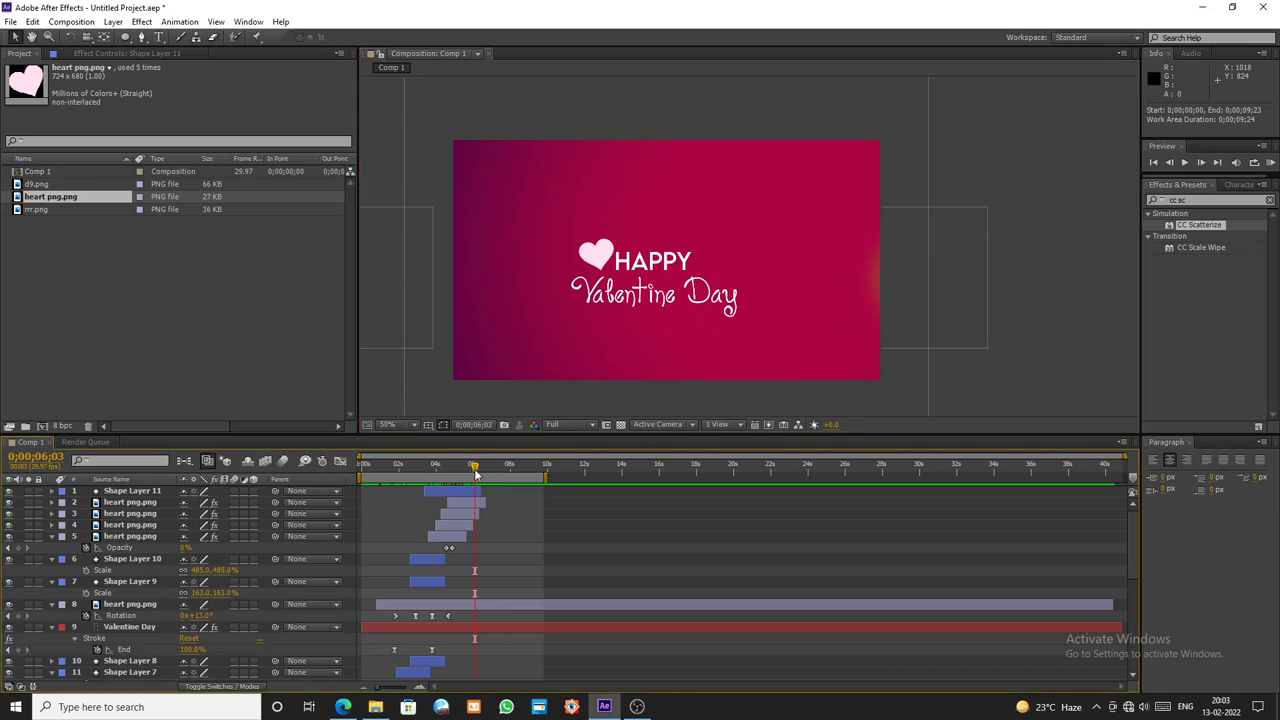
key(space)
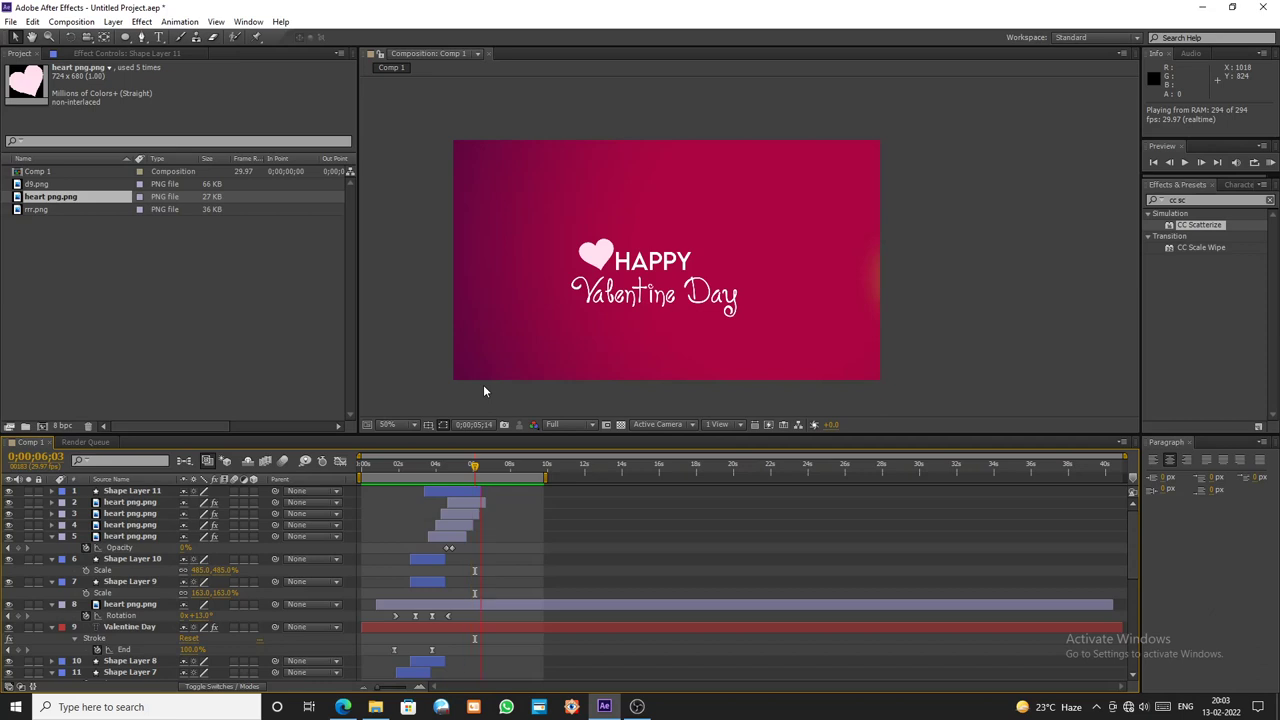
key(space)
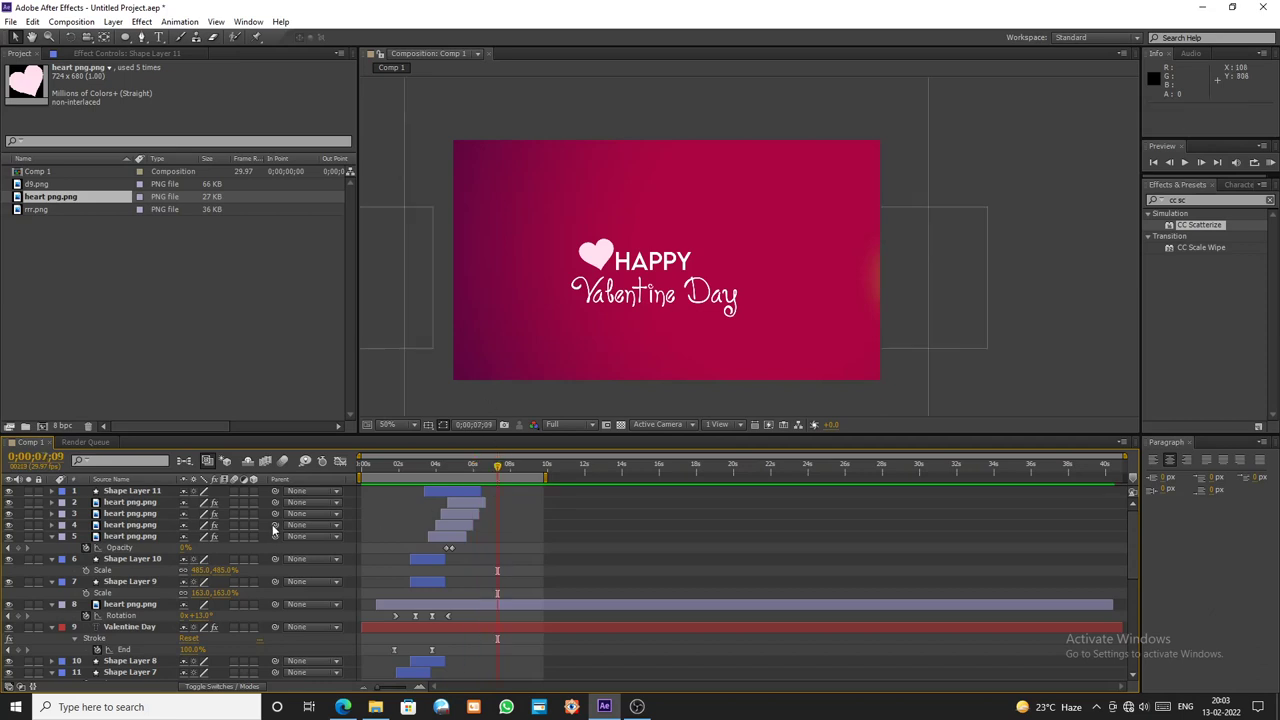
- Pre-compose all layers except the locked d9.png background into a new composition named all
key(ctrl+a)
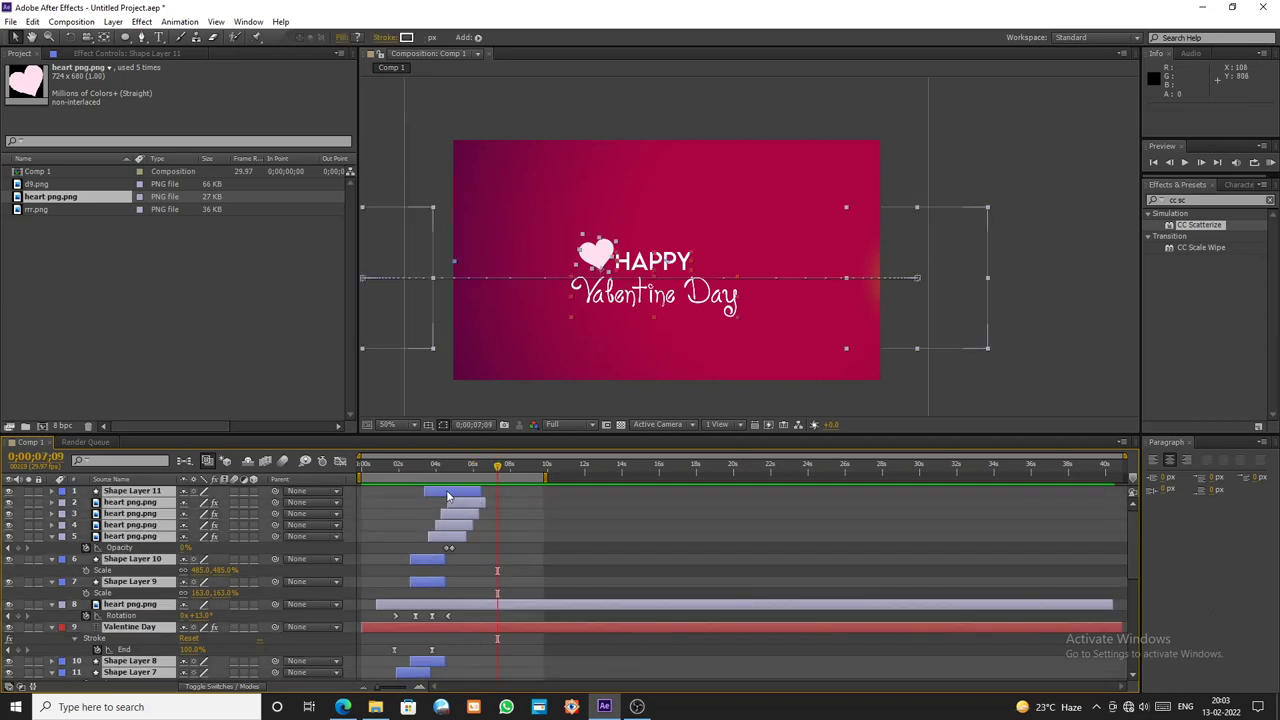
scroll(468, 581, down, 8)
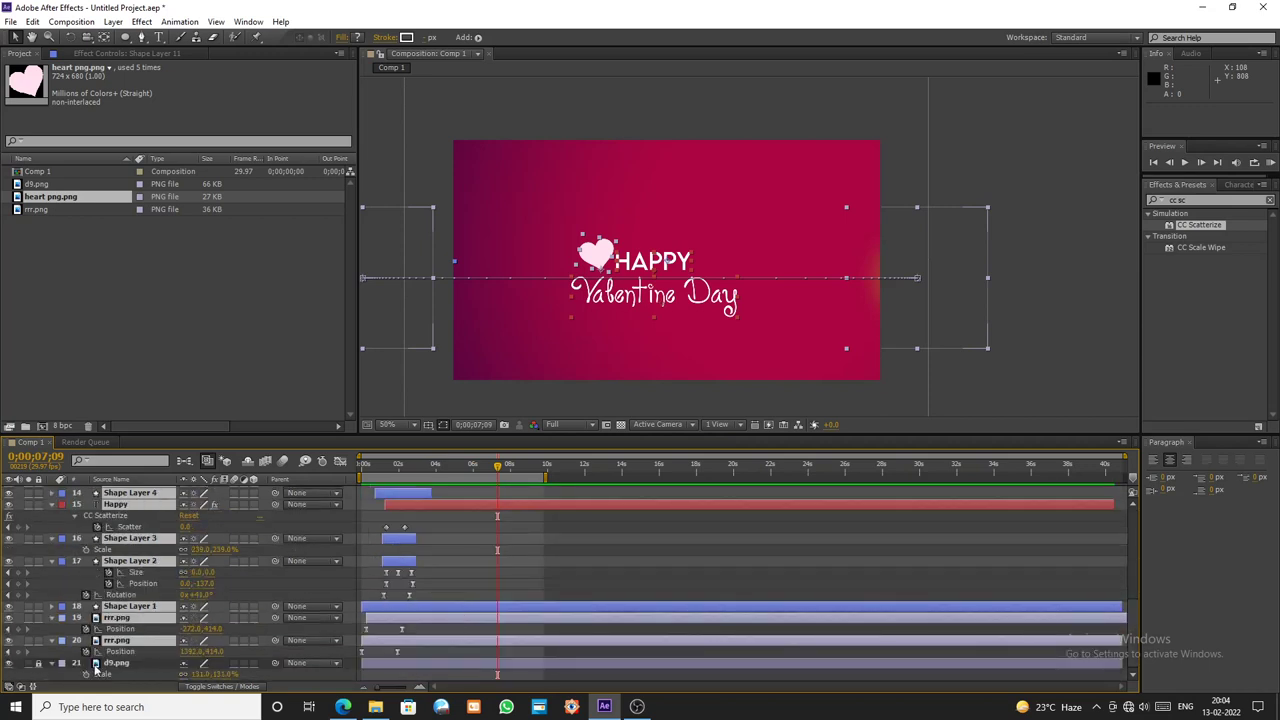
right_click(440, 648)
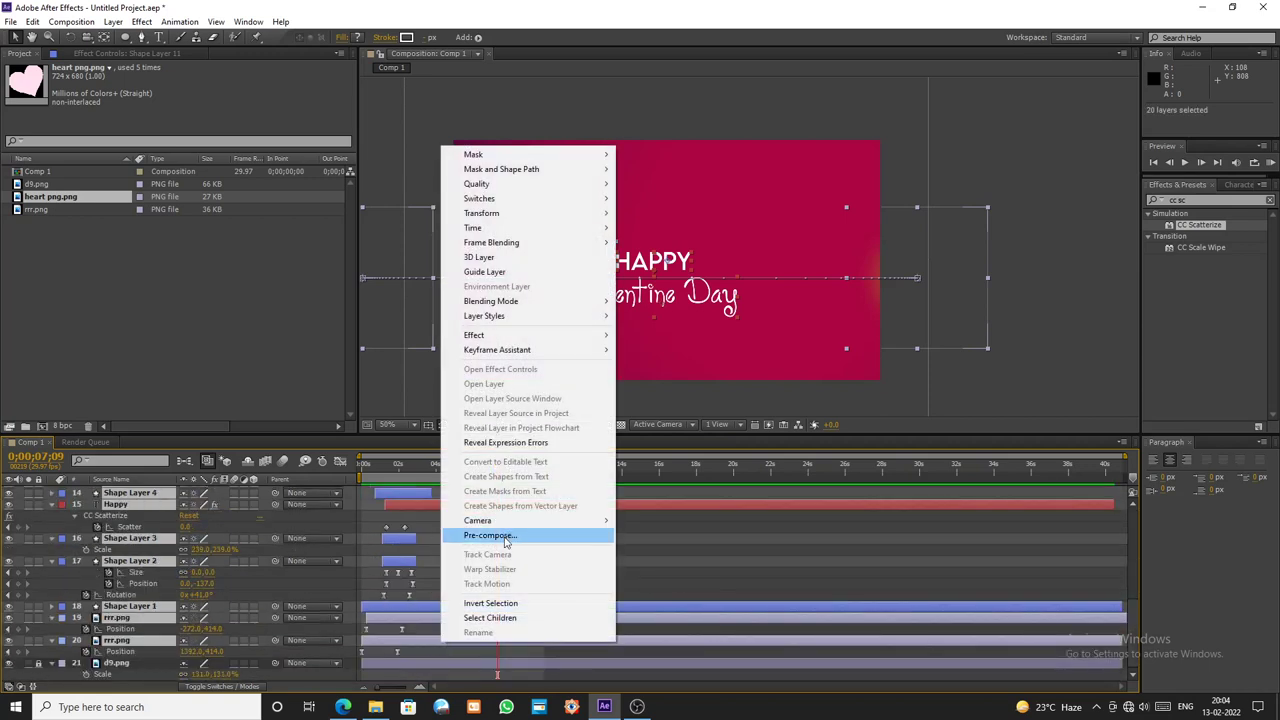
click(500, 534)
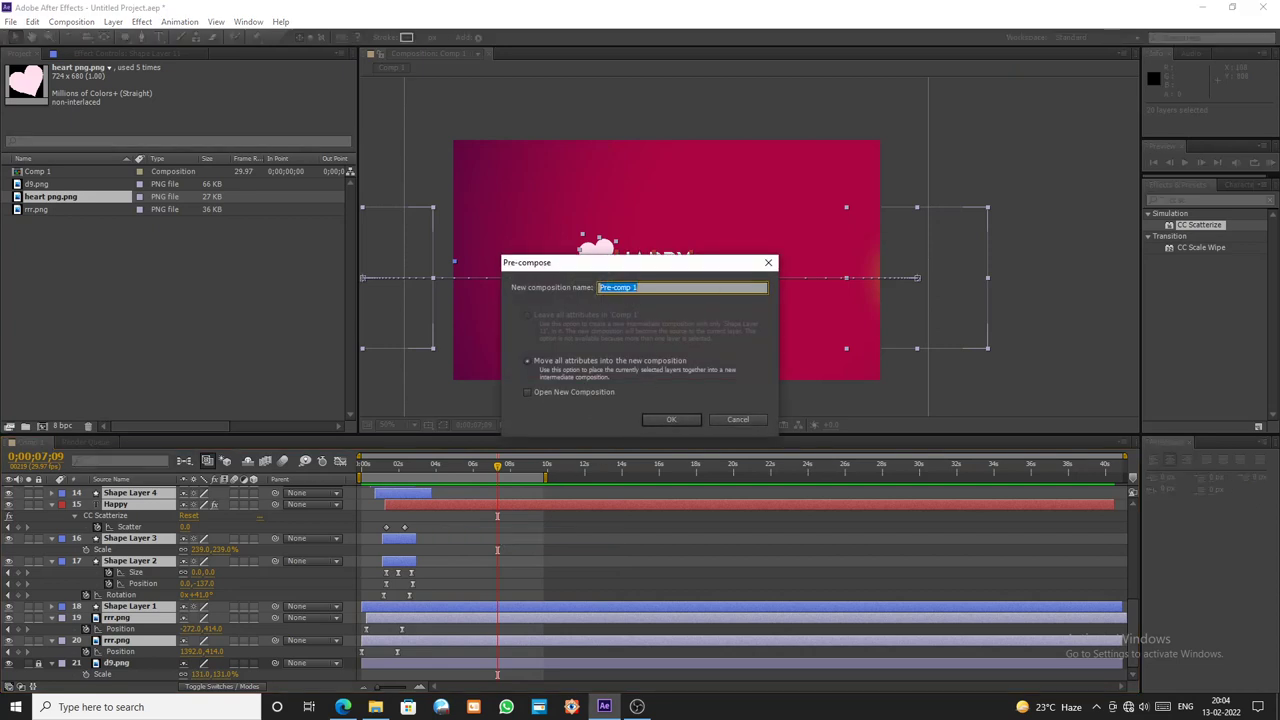
text(all)
key(Return)
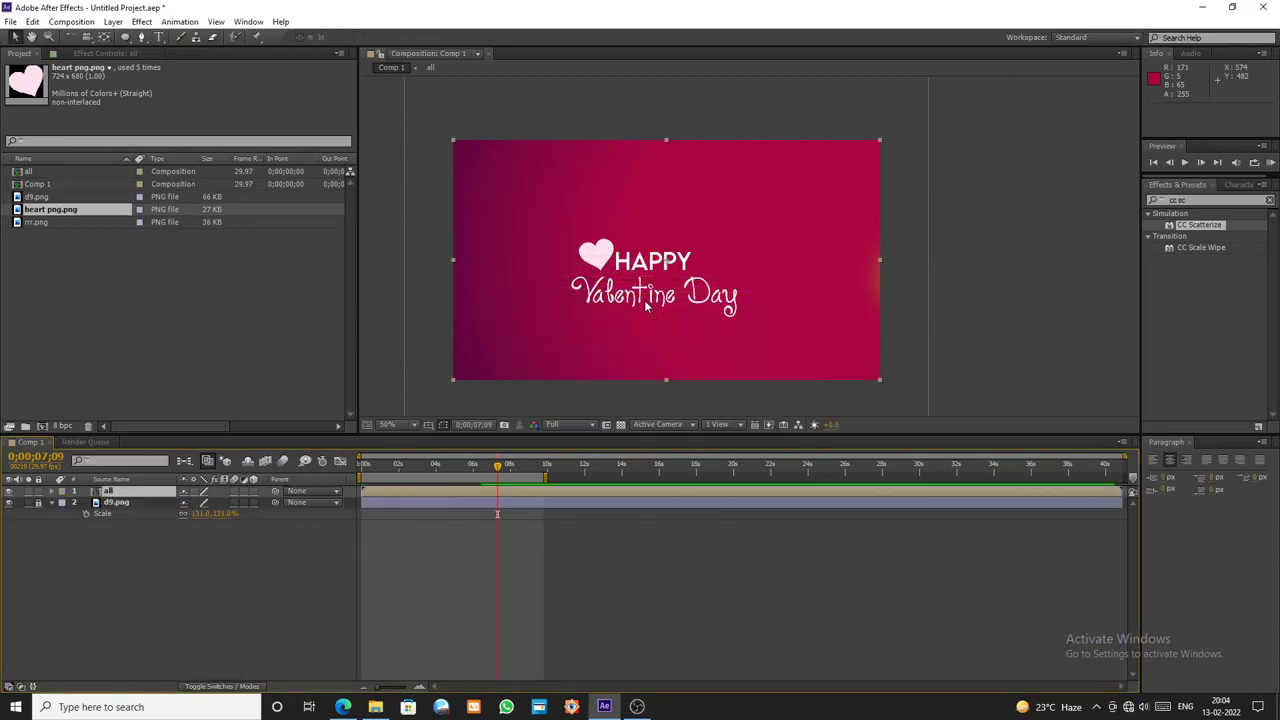
- Apply CC Scatterize to the all layer and add a Scatter keyframe of 0 at 0;00;06;22
mouse_move(476, 471)
mouse_down()
mouse_move(457, 471)
mouse_move(482, 476)
mouse_up()
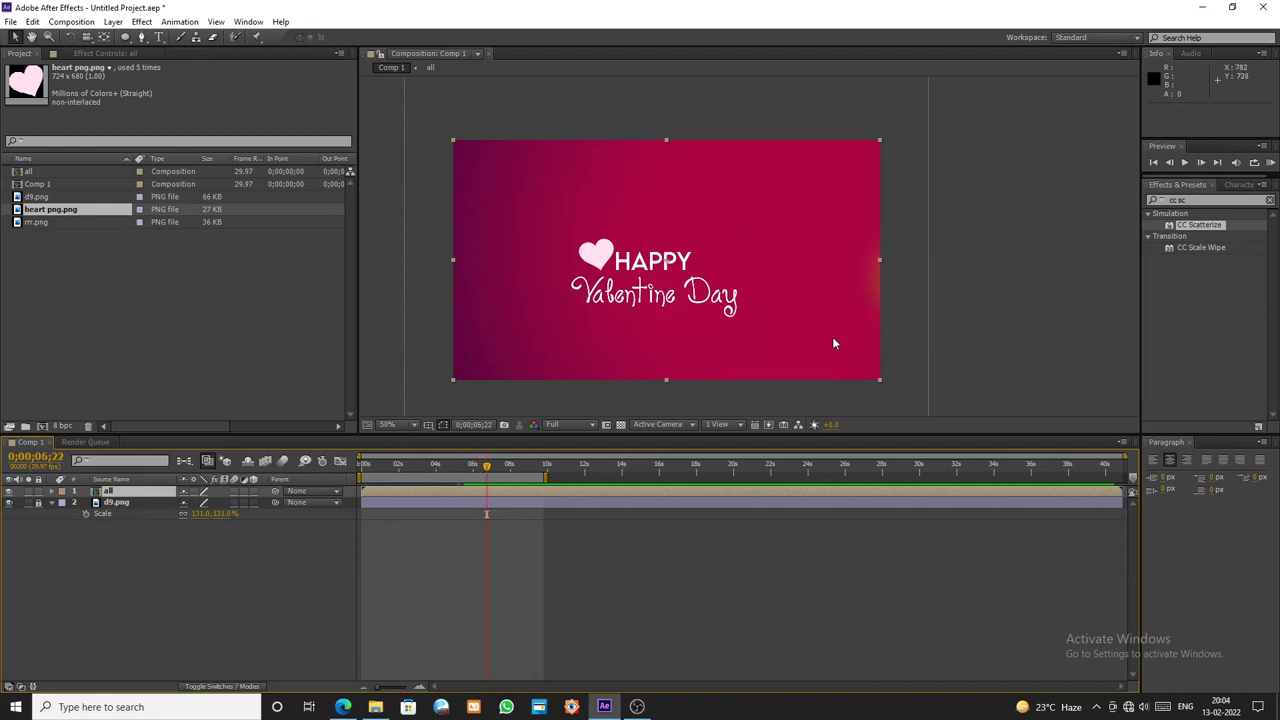
drag(1203, 224, 680, 290)
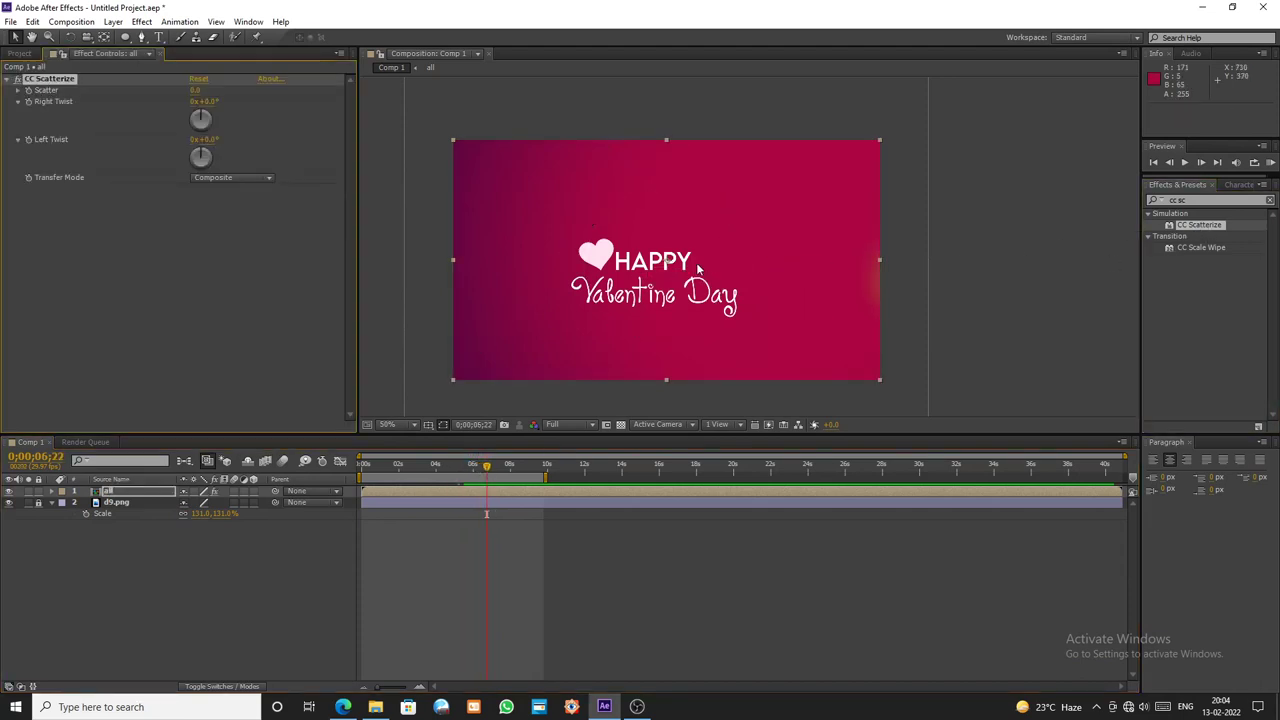
drag(196, 93, 221, 92)
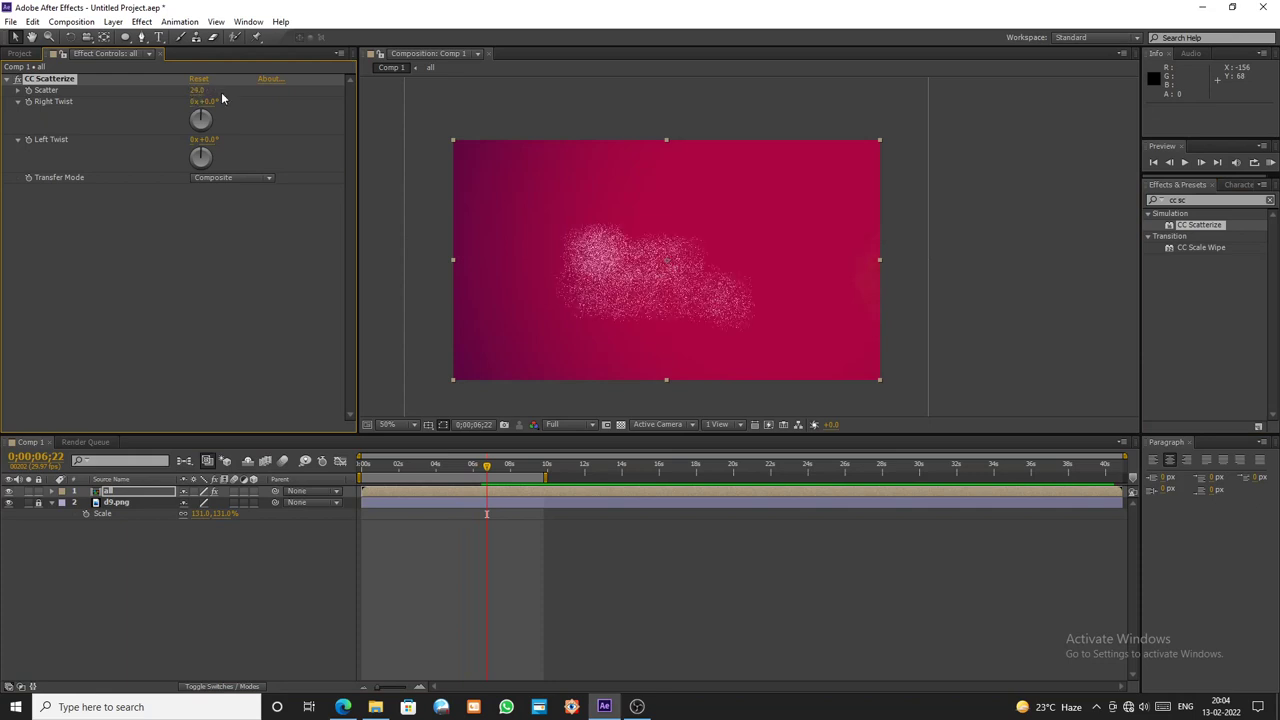
key(ctrl+z)
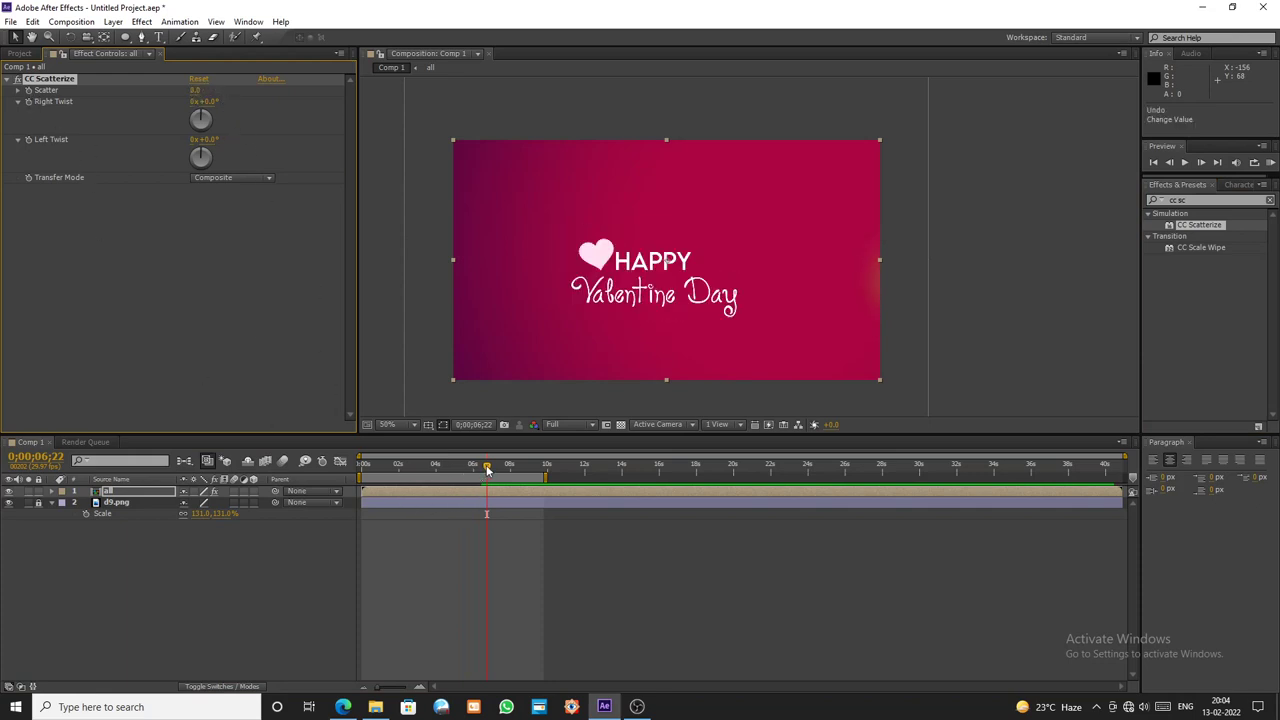
mouse_move(488, 470)
mouse_down()
mouse_move(466, 470)
mouse_move(512, 470)
mouse_up()
click(29, 101)
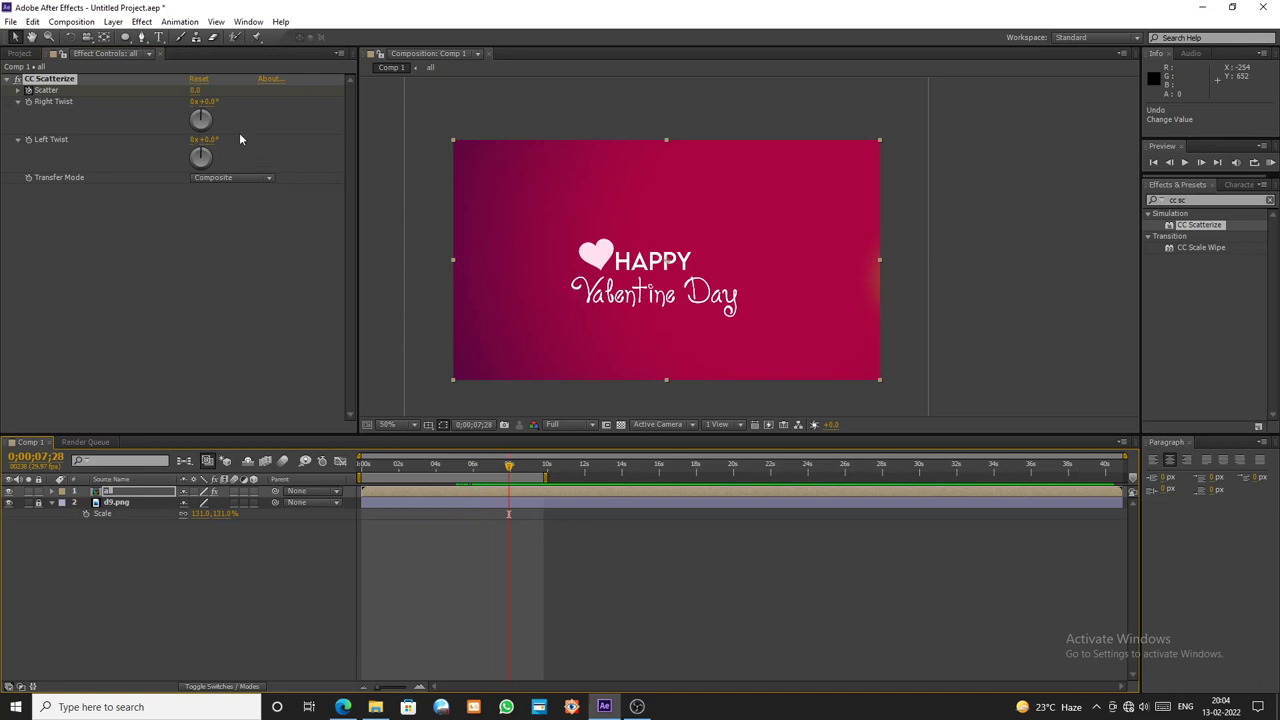
- Keyframe the all layer's Scatter at about 265, move that keyframe earlier to about 0;00;07;14, and ease both Scatter keyframes
drag(199, 93, 377, 118)
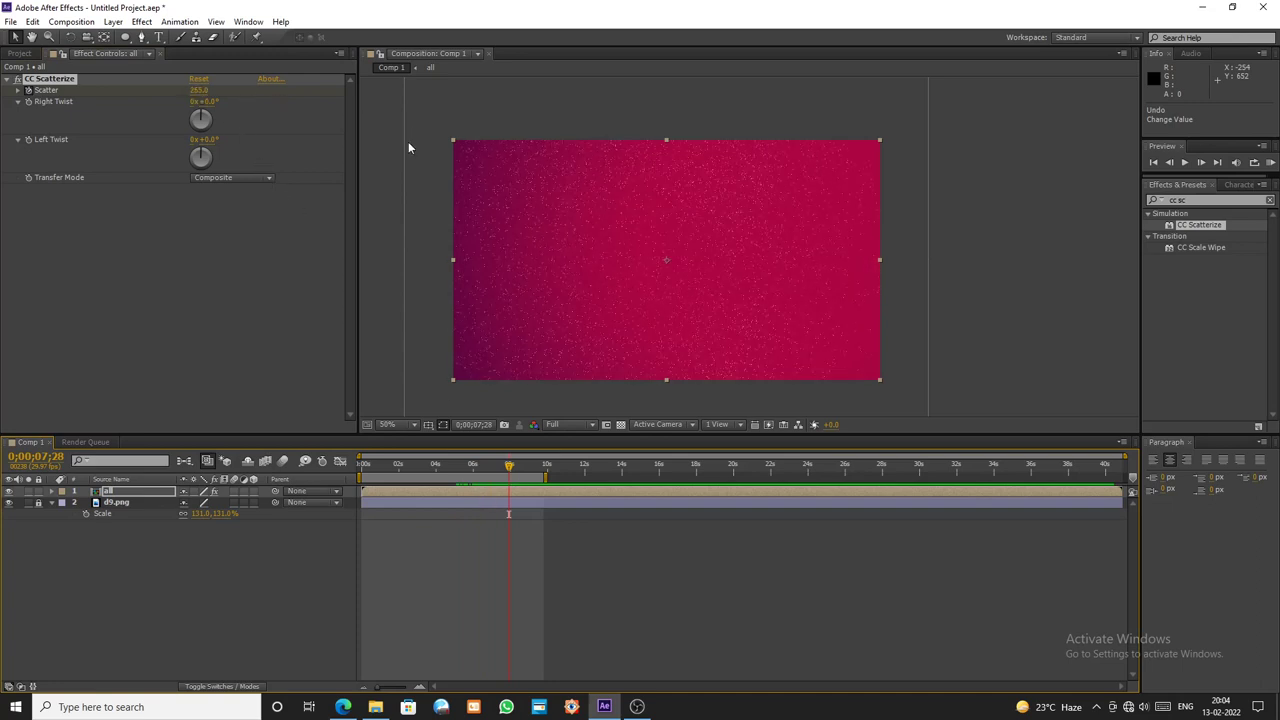
click(520, 490)
key(u)
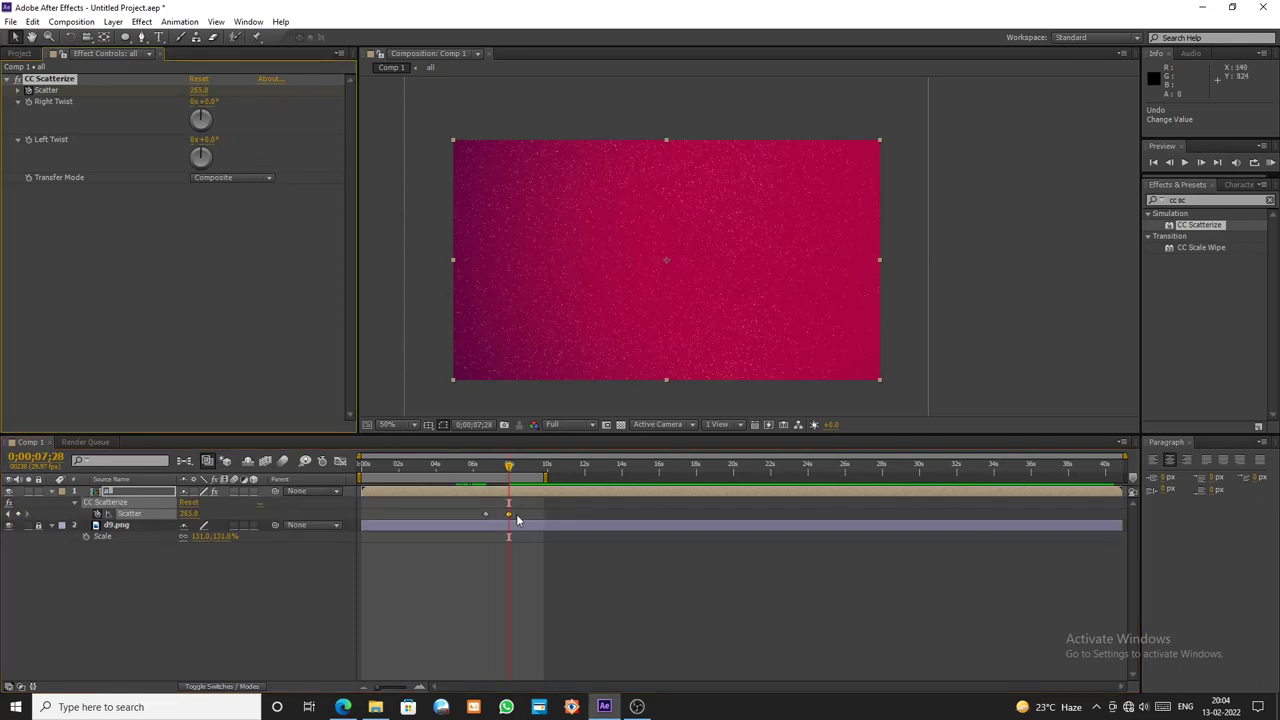
click(508, 516)
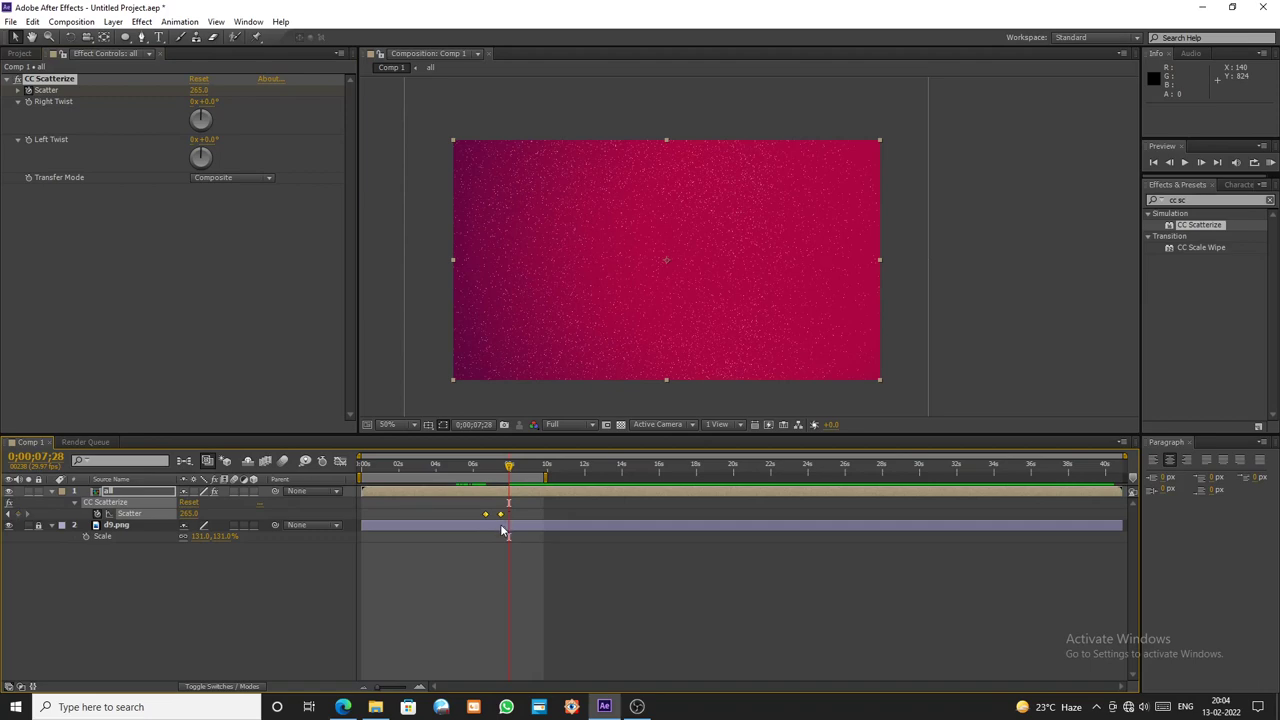
click(505, 514)
mouse_move(500, 474)
mouse_down()
mouse_move(478, 483)
mouse_move(500, 483)
mouse_up()
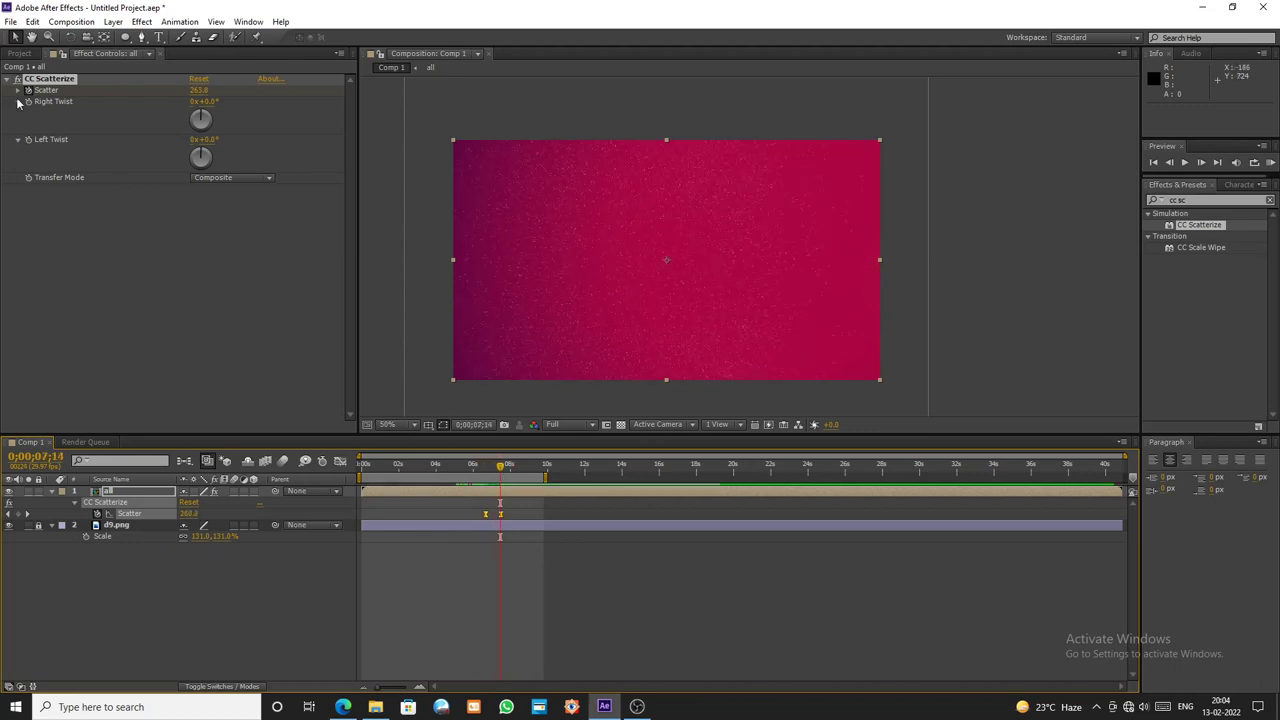
click(7, 79)
- Add a "Love U" text layer and move it to the middle of the composition at position 580, 424
click(19, 55)
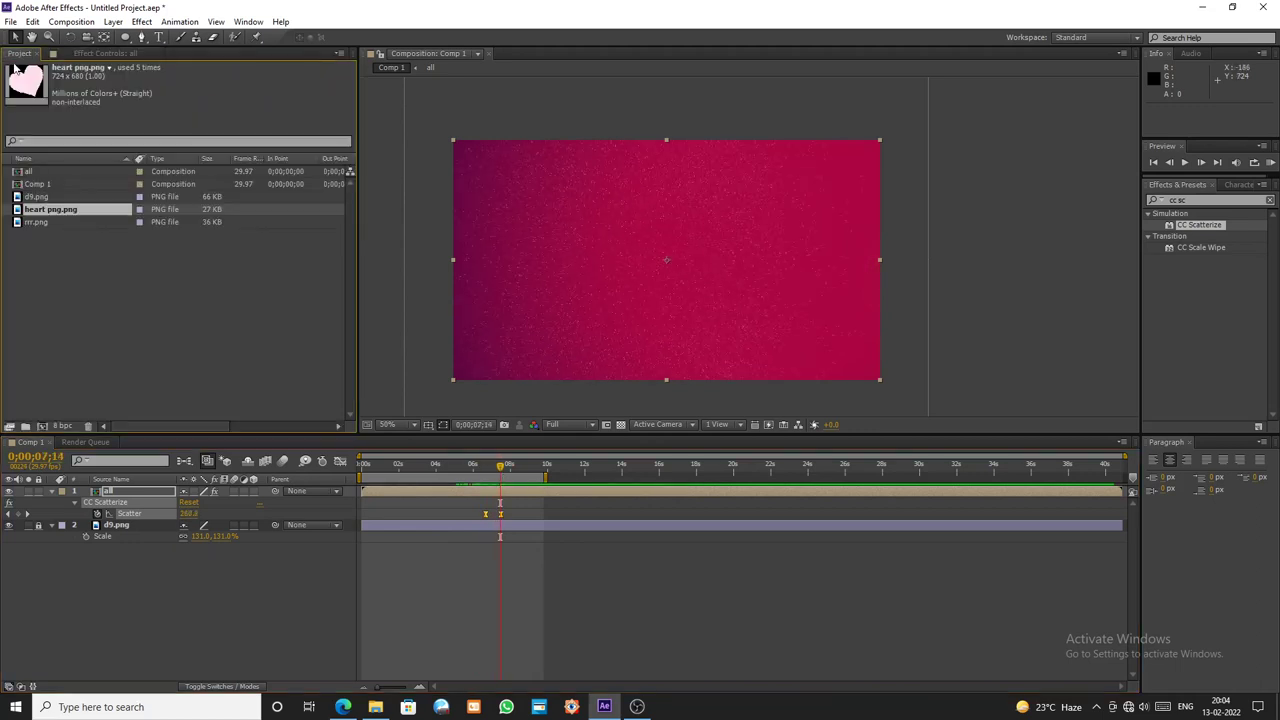
click(160, 38)
click(588, 262)
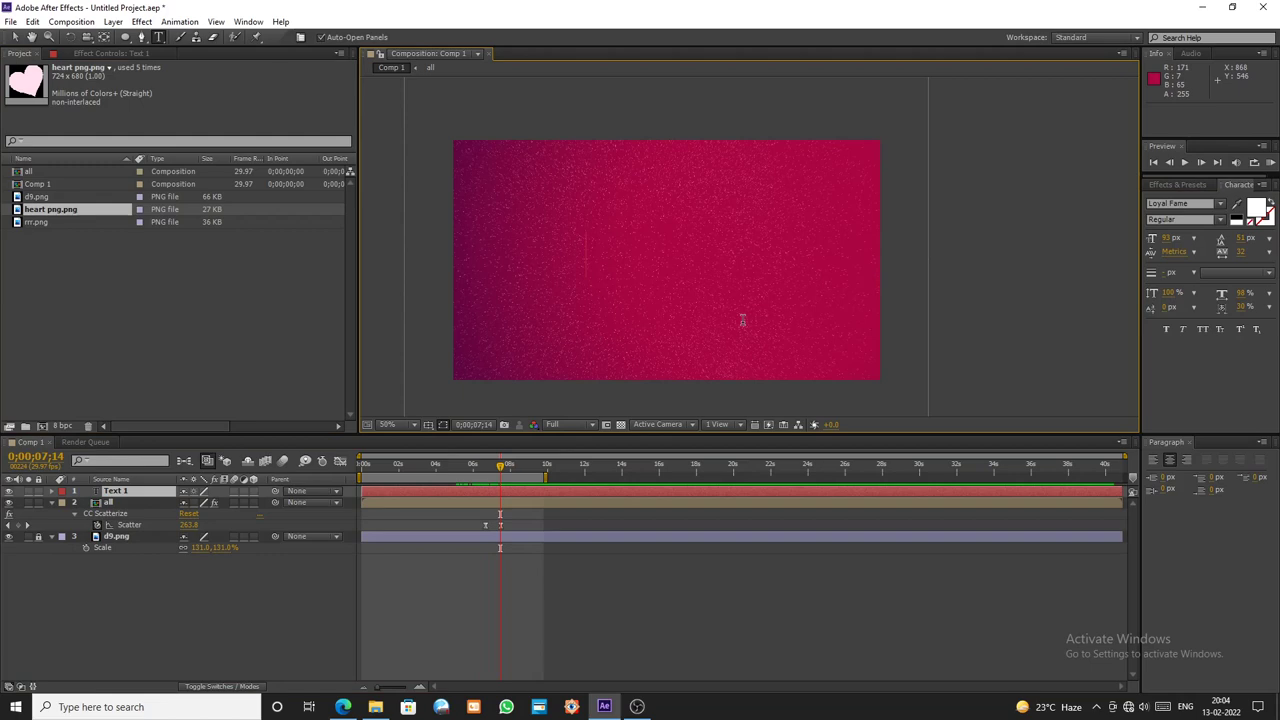
text(Love U)
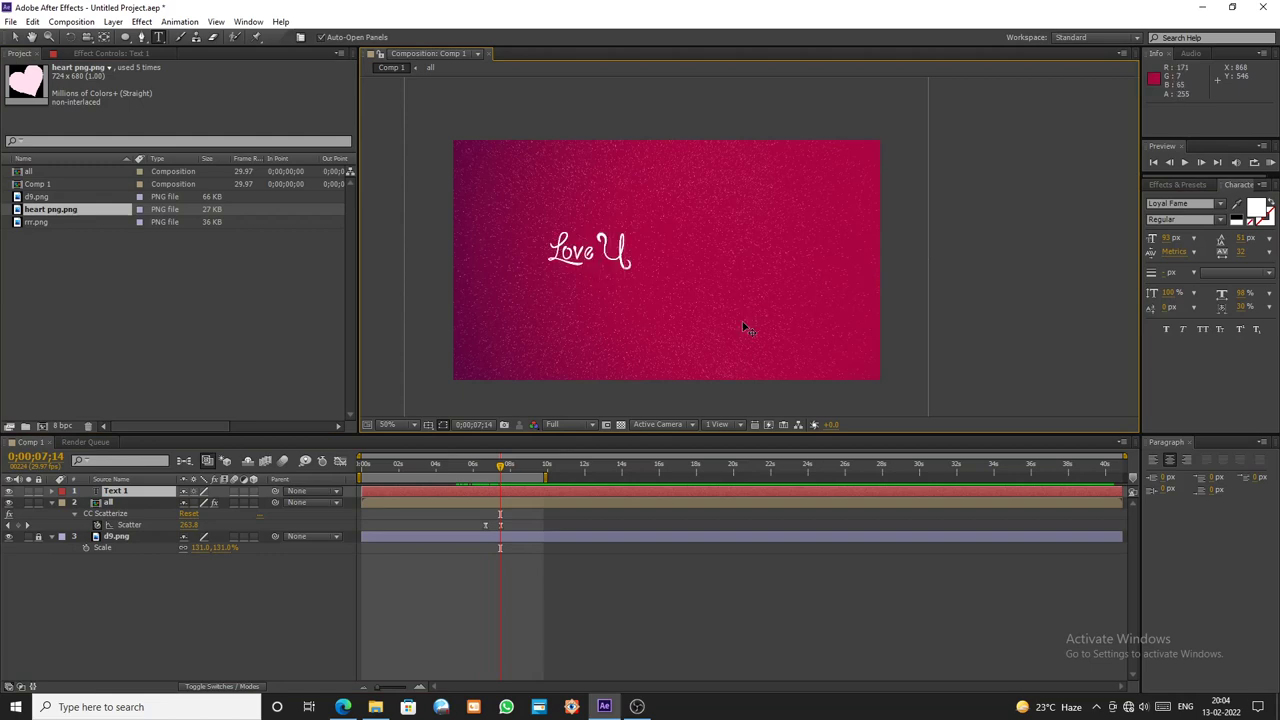
click(15, 36)
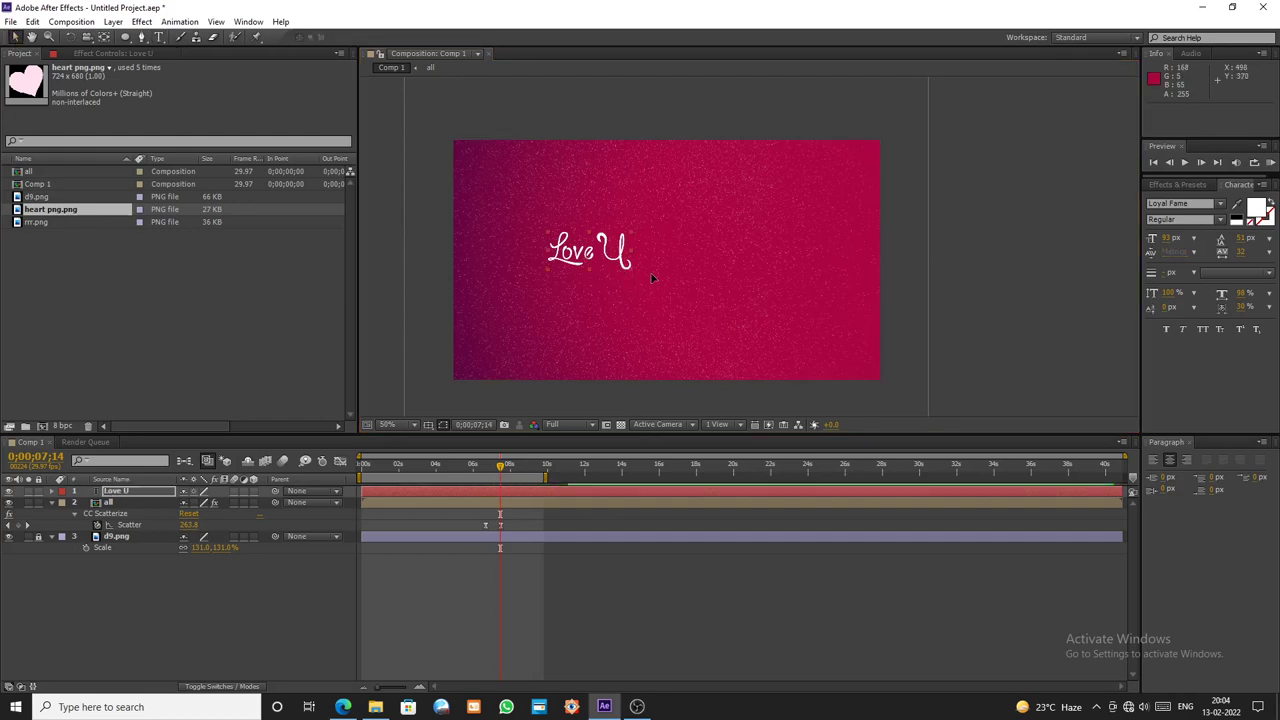
drag(631, 263, 692, 285)
- Set the Love U text to the LEMON MILK Regular font at a size of 68 px
click(1168, 203)
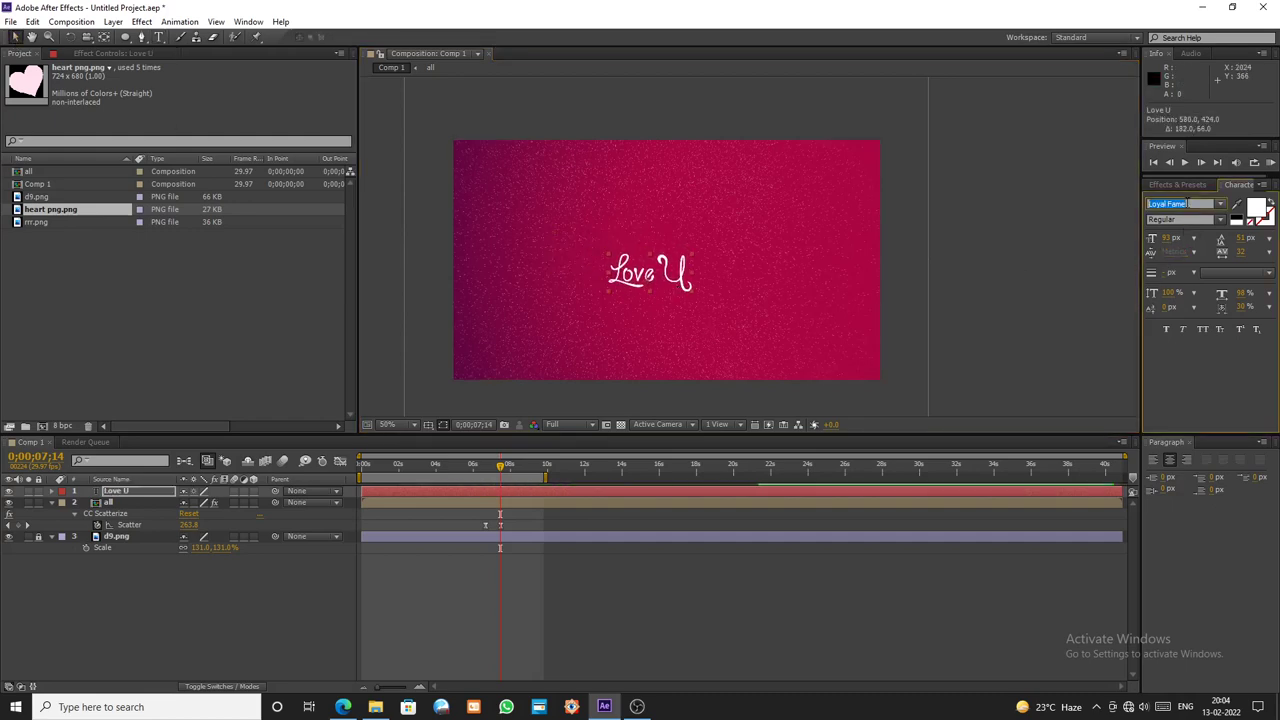
key(Up)
key(Up)
key(Up)
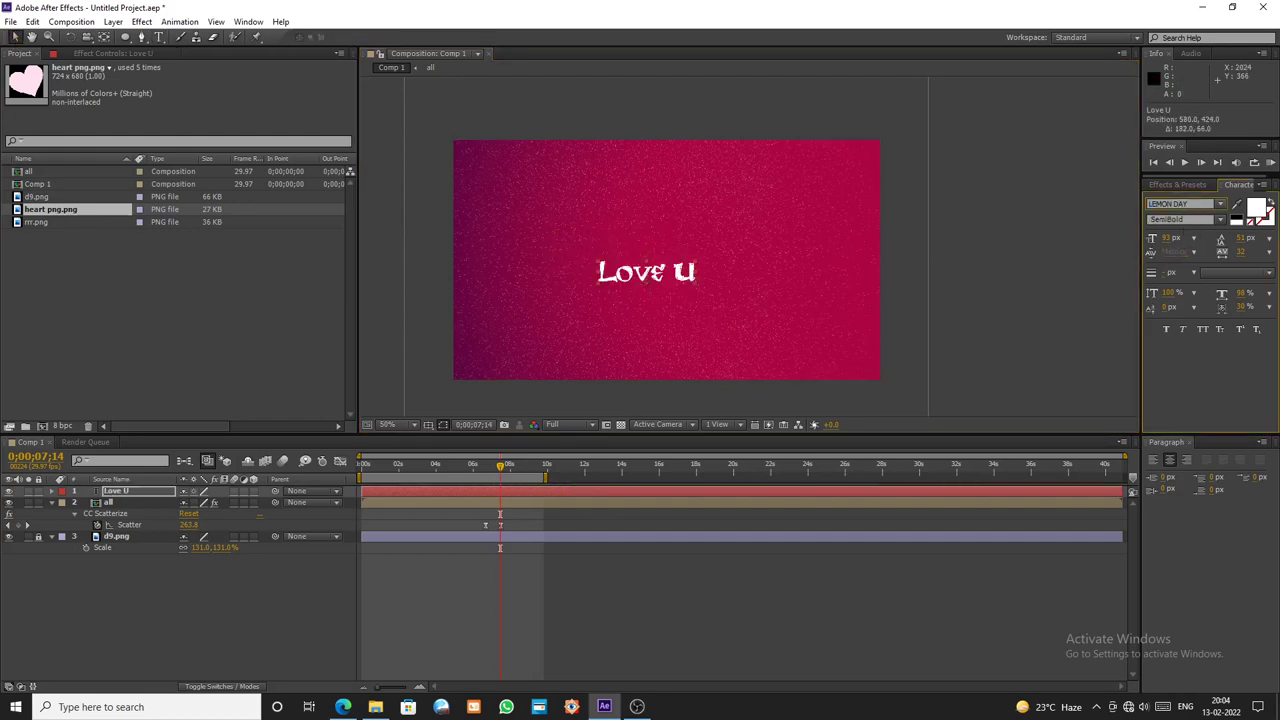
key(Down)
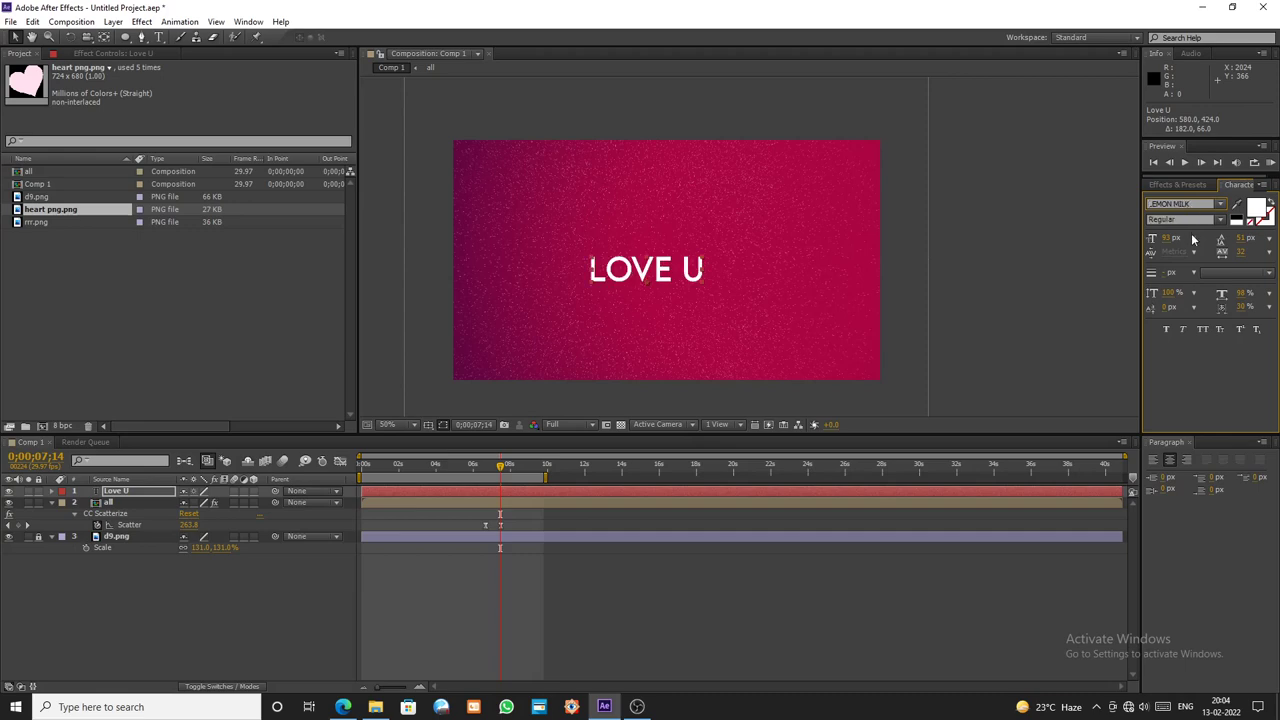
drag(1166, 239, 1130, 240)
- Duplicate the Love U text layer, place the copy directly beneath it, and change its text to "LIKE & SUBSCRIBE"
drag(660, 280, 661, 305)
key(ctrl+d)
double_click(661, 302)
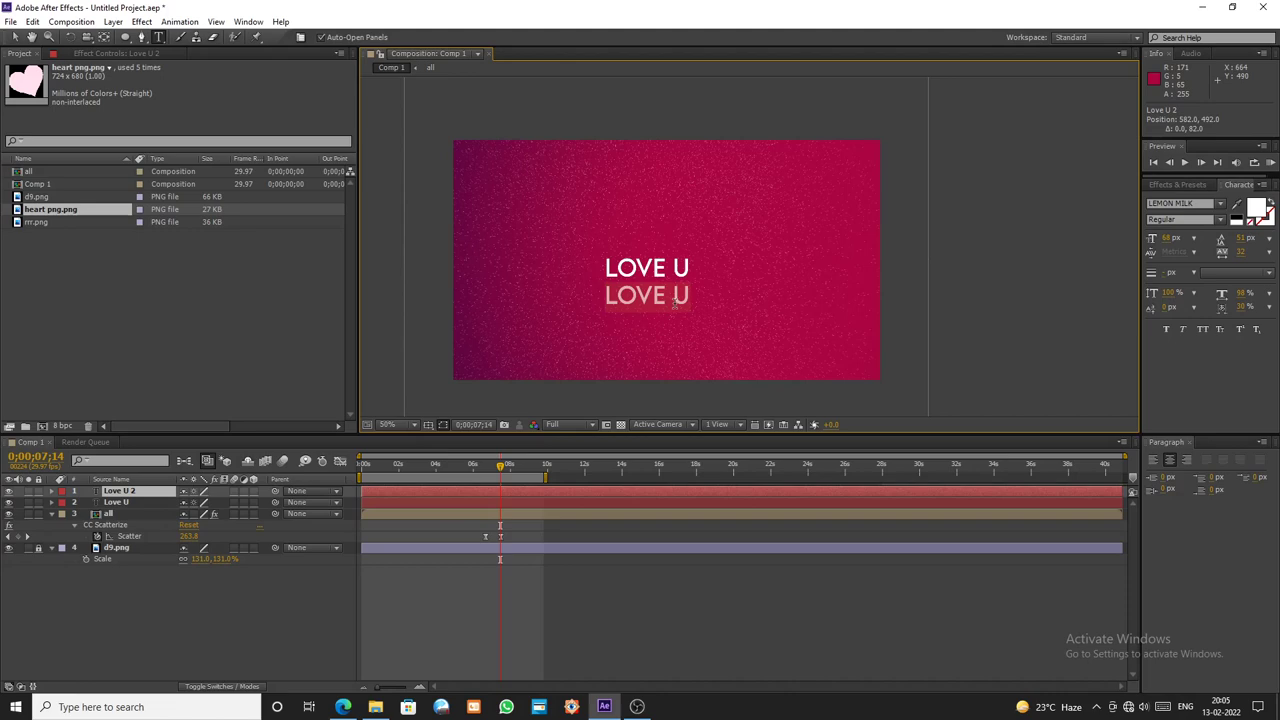
text(LIKE)
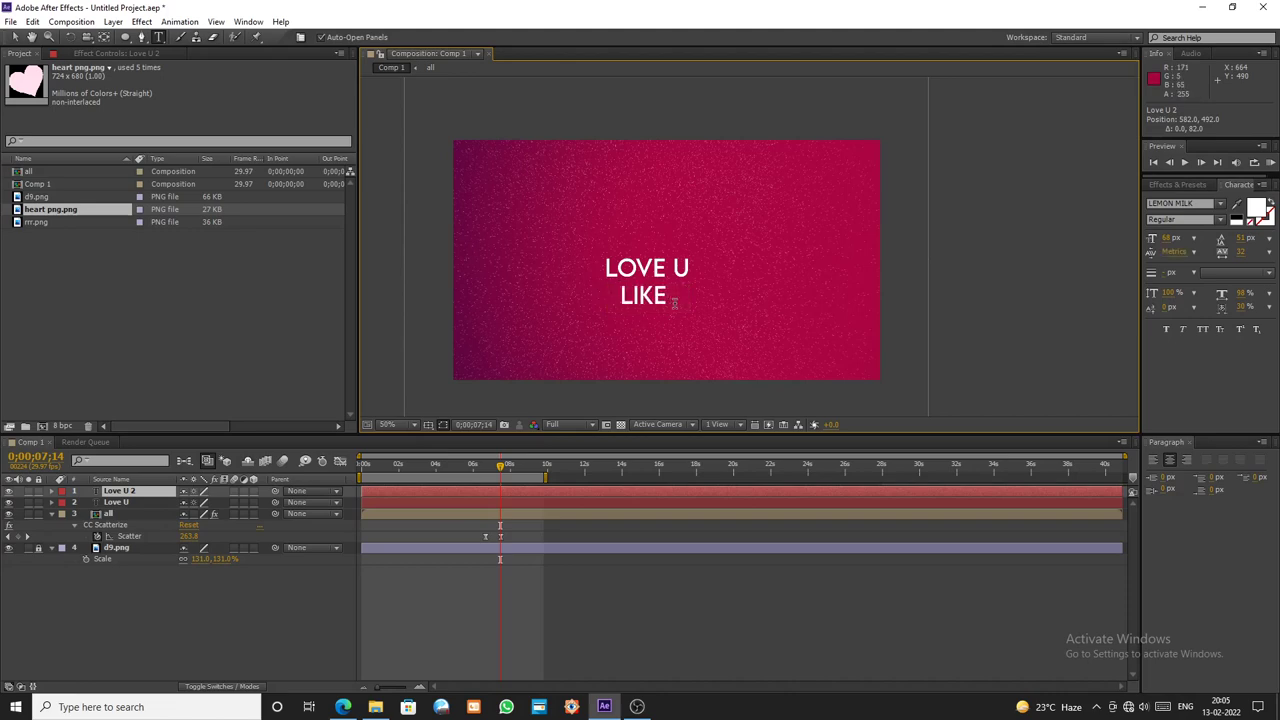
text( SU)
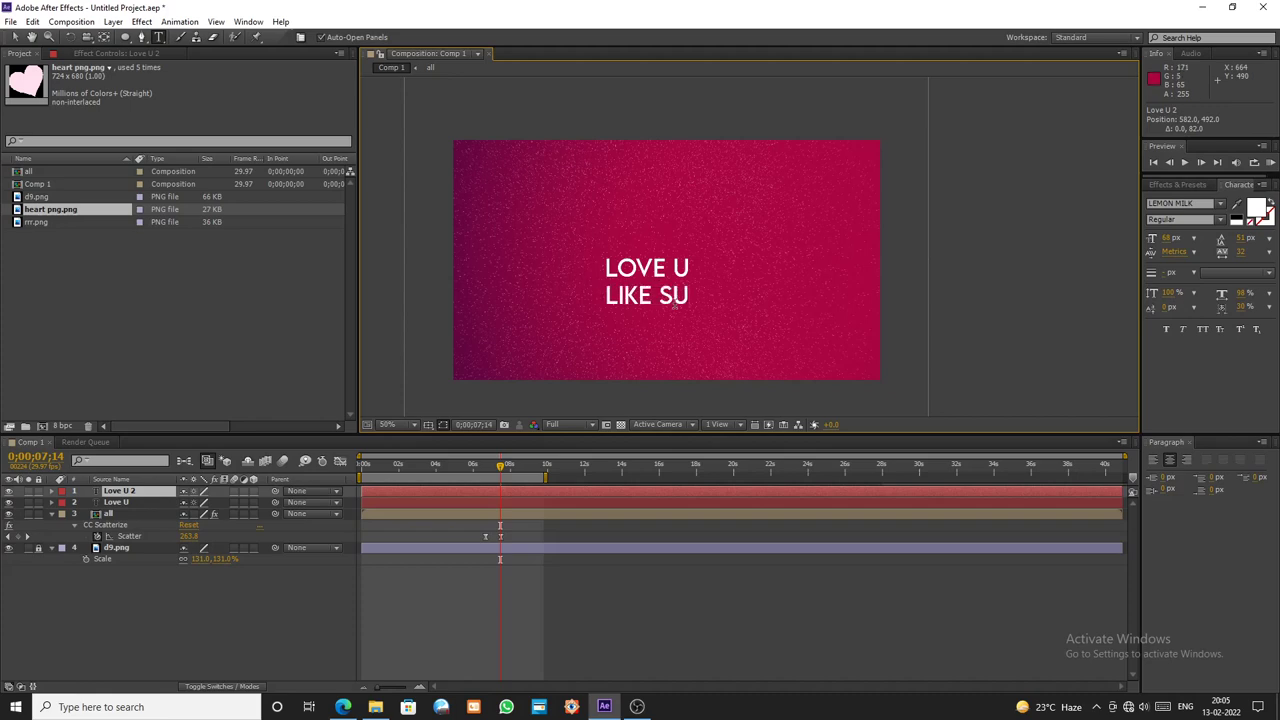
text(BSCRI)
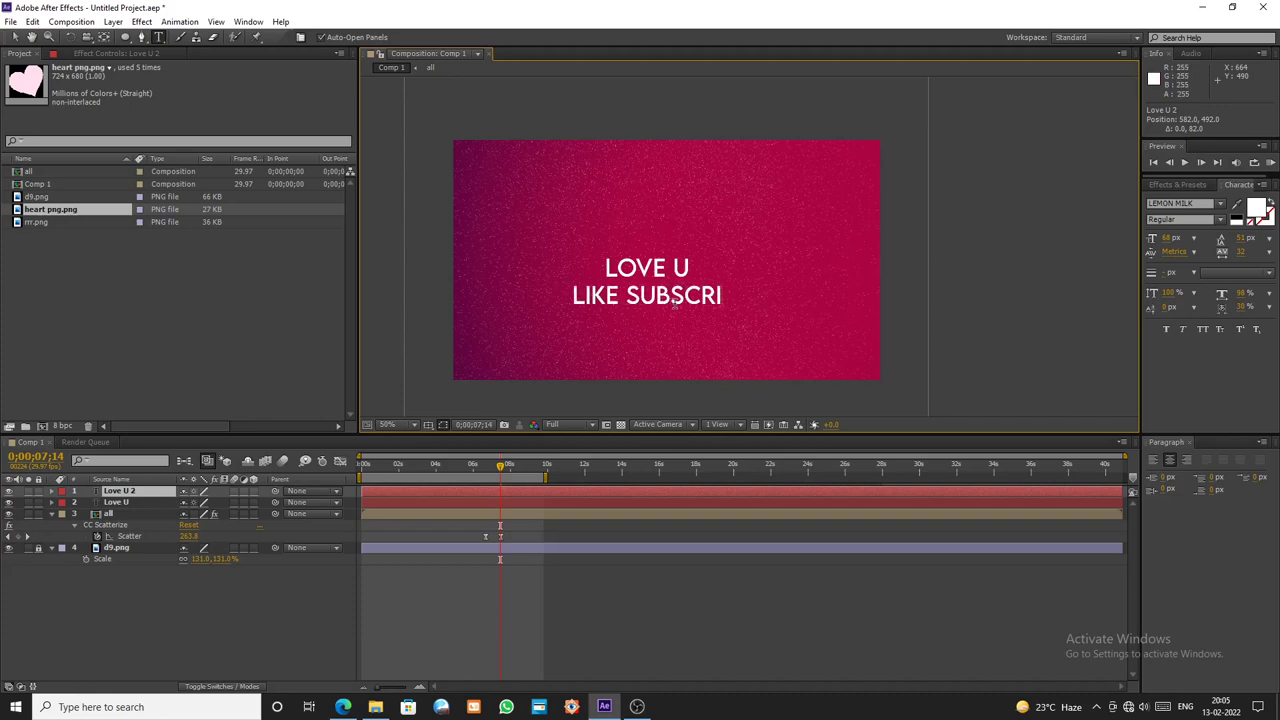
text(BE)
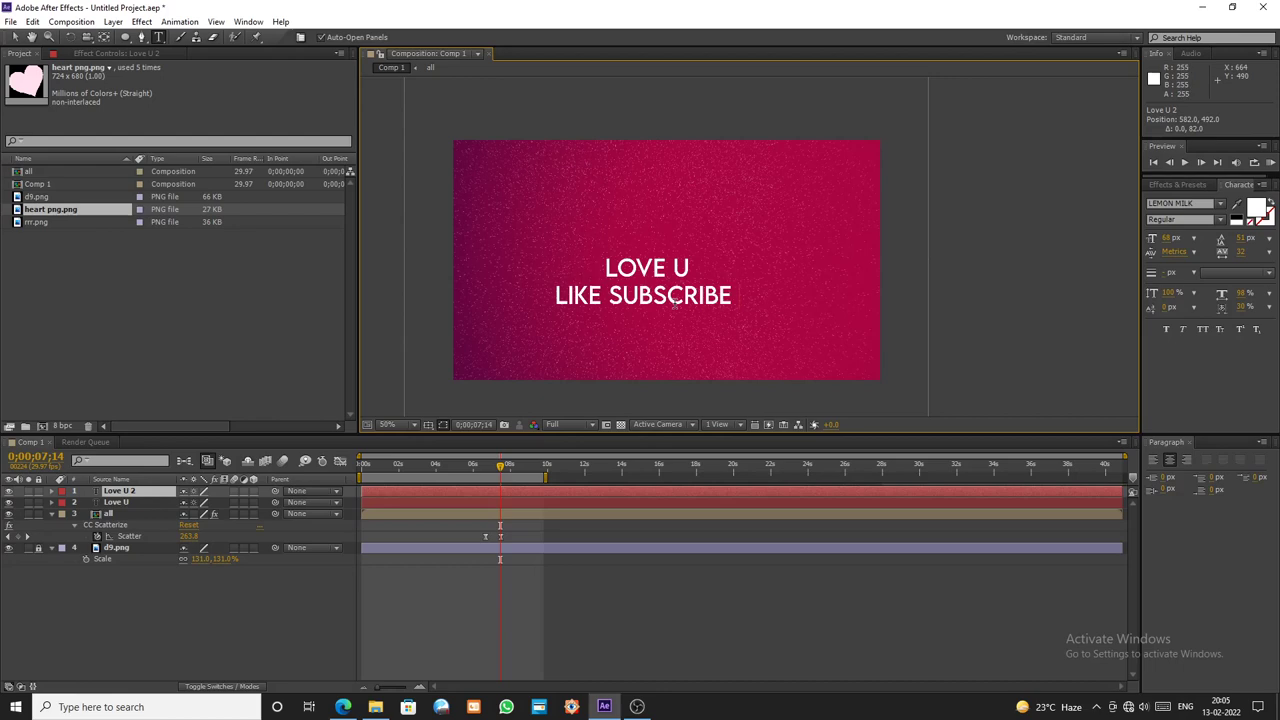
text( PL)
key(BackSpace)
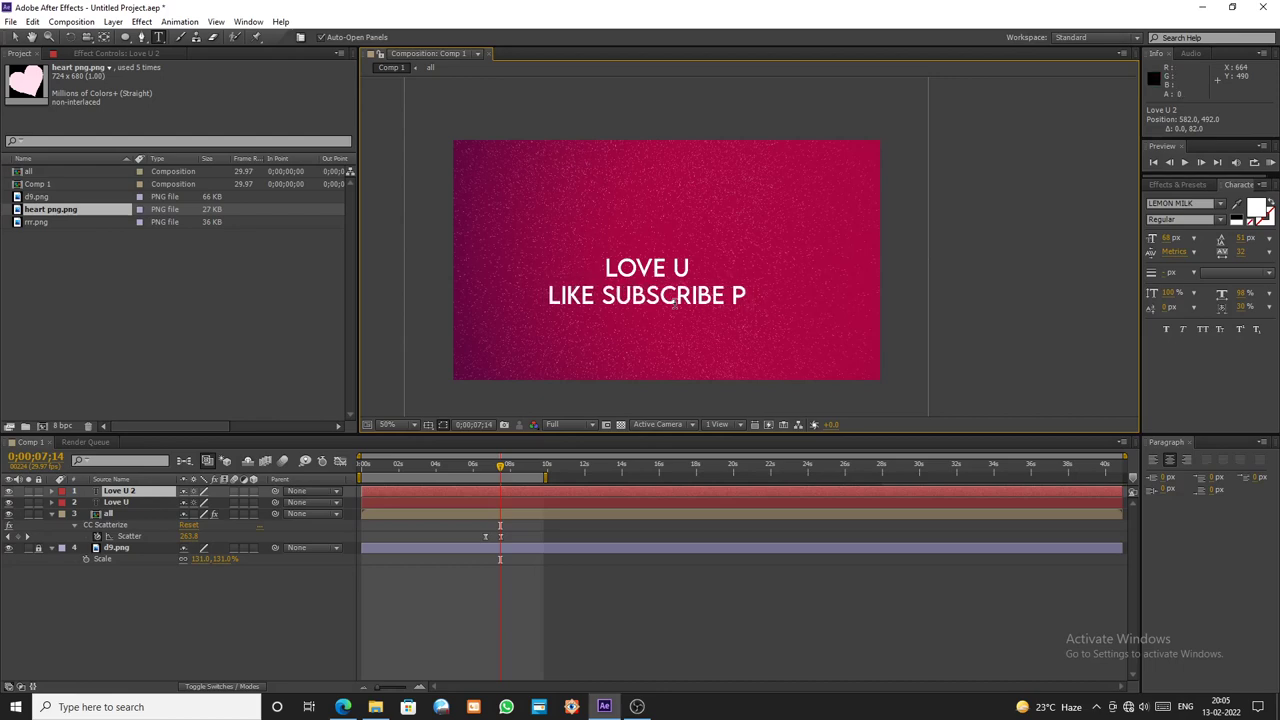
key(BackSpace)
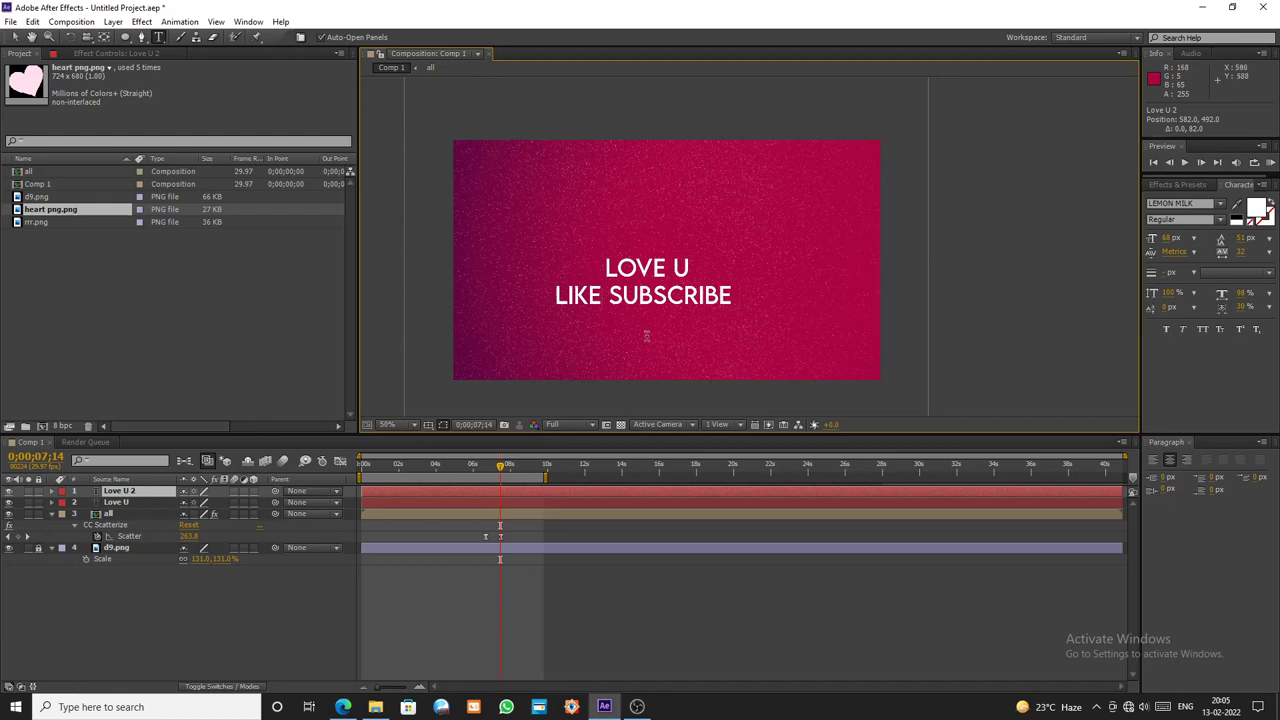
text(&)
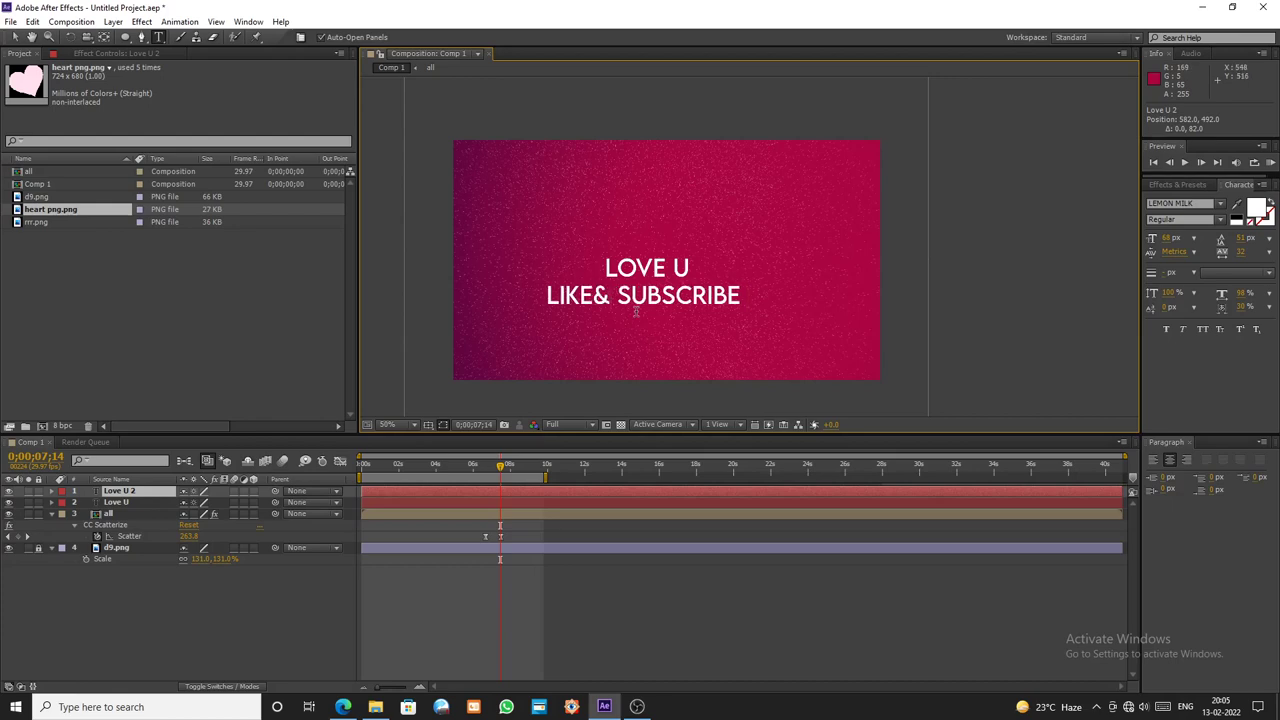
click(592, 300)
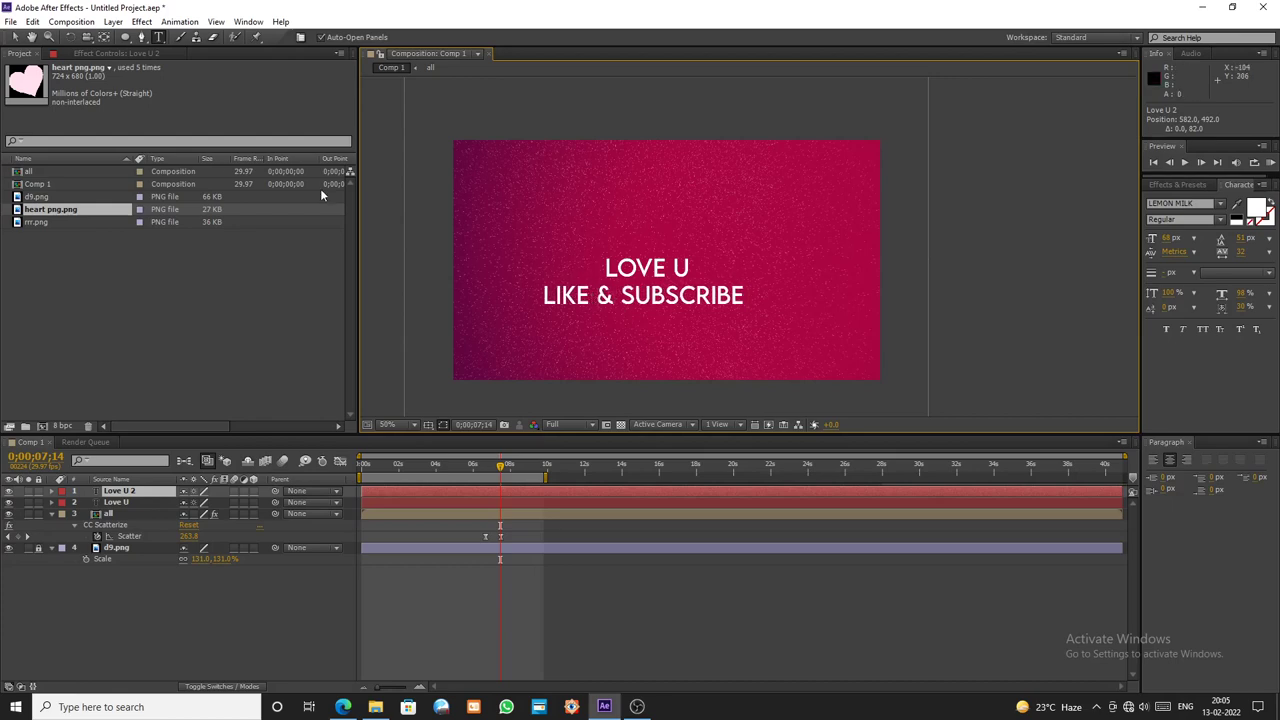
click(16, 37)
- Reduce the Like & Subscribe text to 32 px and place it close beneath LOVE U at position 590, 452
drag(683, 305, 692, 308)
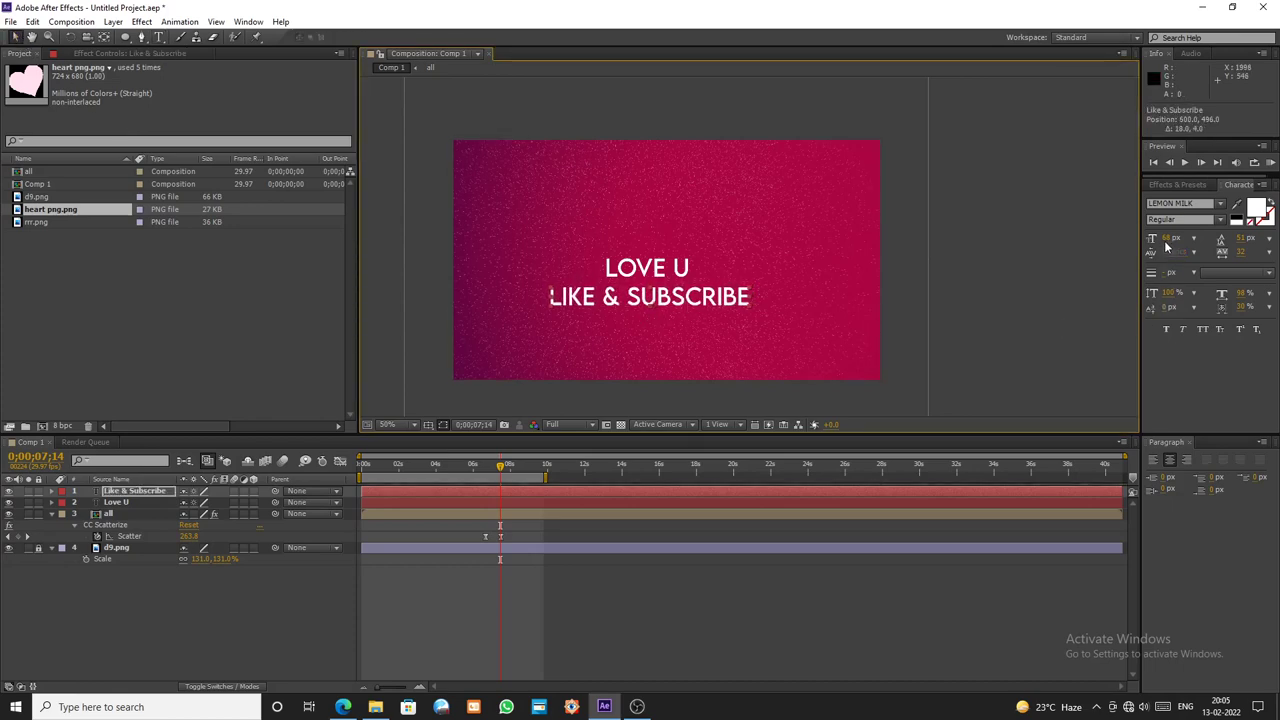
drag(1165, 240, 1155, 253)
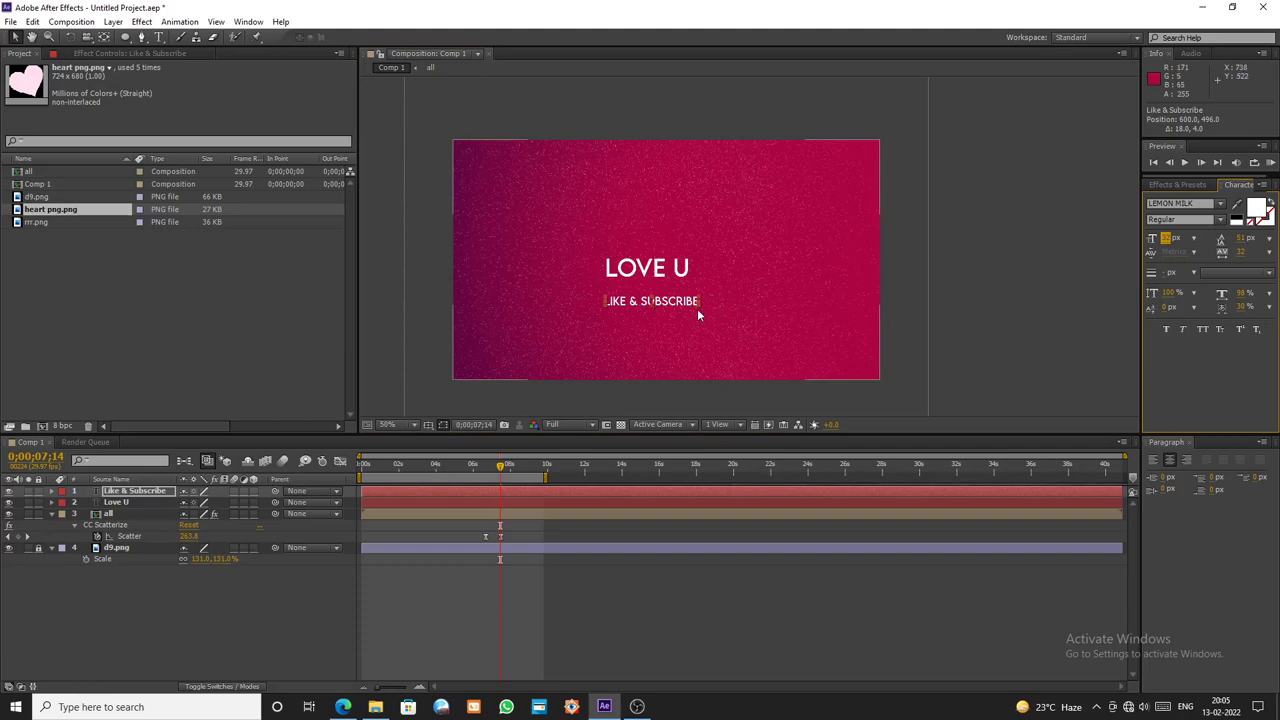
drag(697, 308, 679, 287)
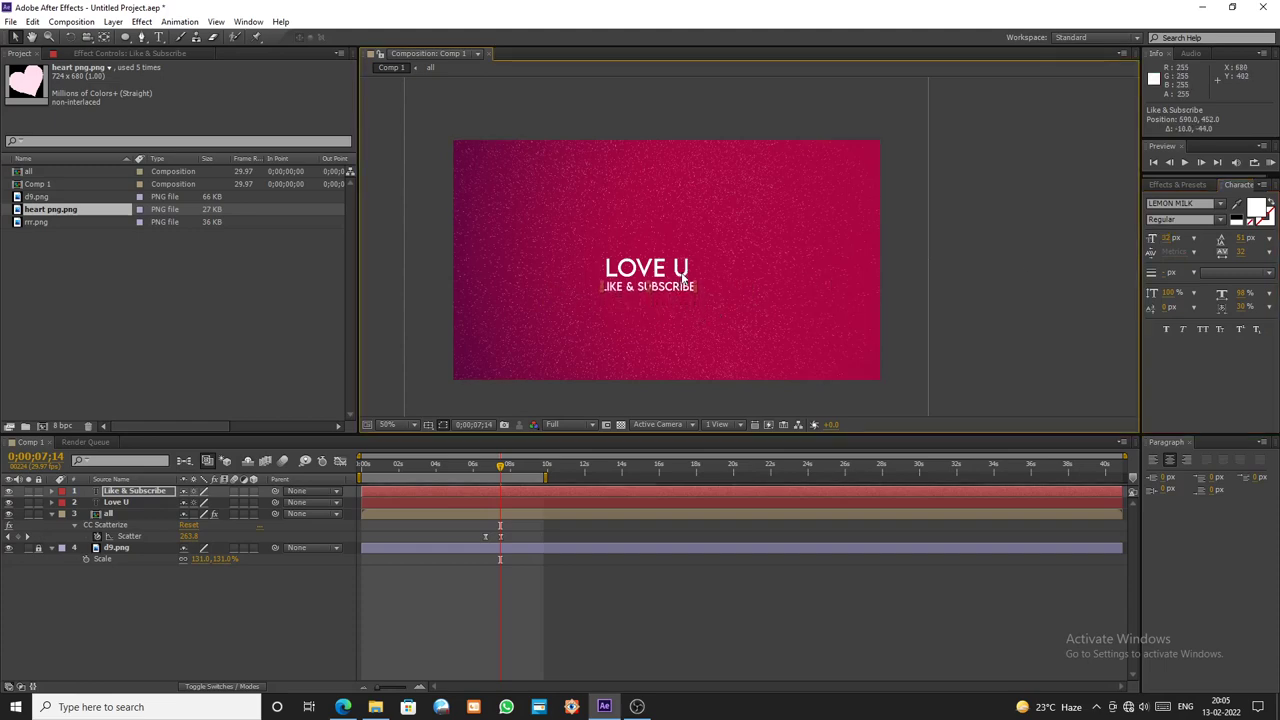
- Move both text layers together slightly up and left, bringing Like & Subscribe to position 580, 444
click(692, 283)
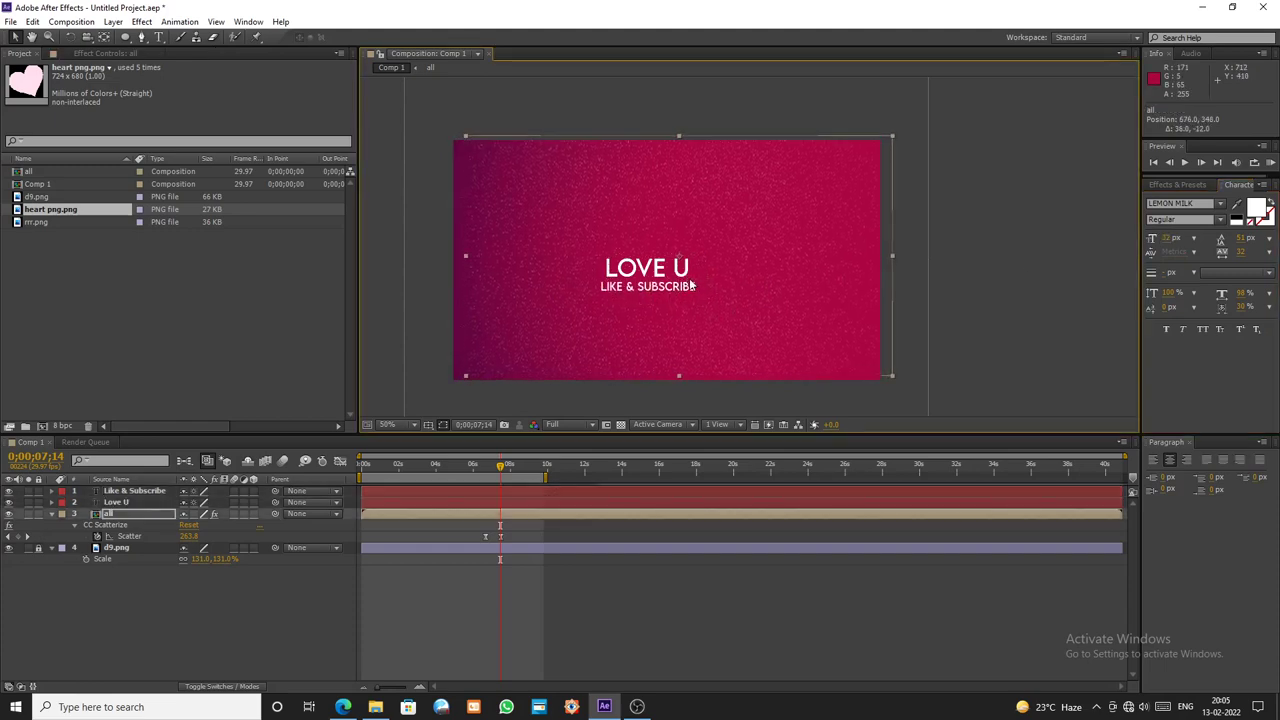
key(ctrl+z)
click(818, 311)
click(685, 291)
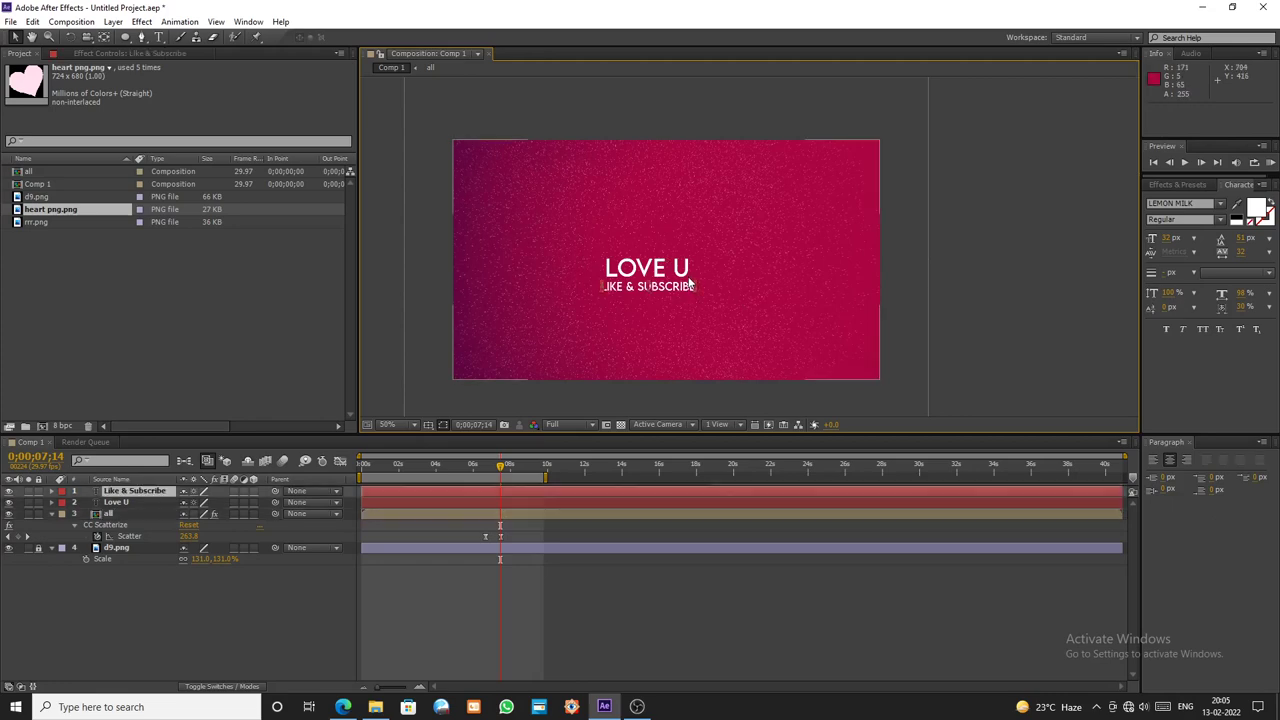
drag(685, 273, 654, 297)
shift+click(686, 289)
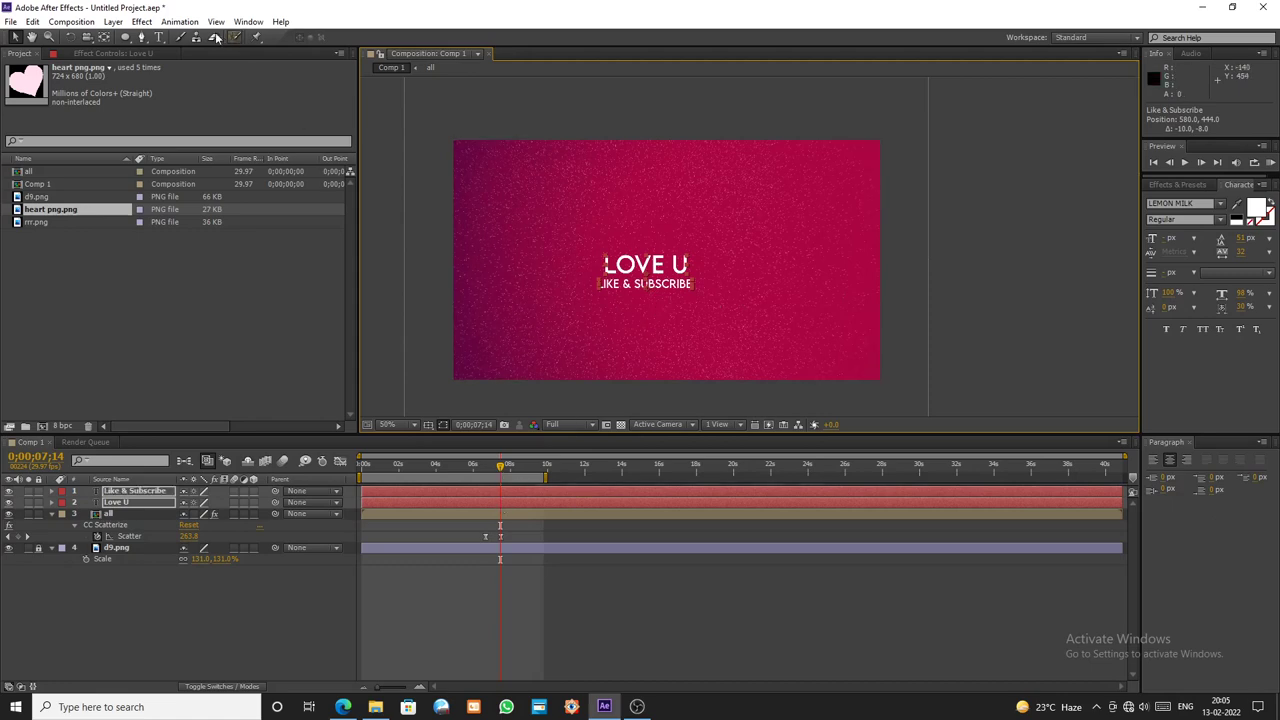
- Apply the Typewriter animation preset to both text layers and move their ending Start keyframes to 0;00;08;09
click(179, 21)
mouse_move(236, 70)
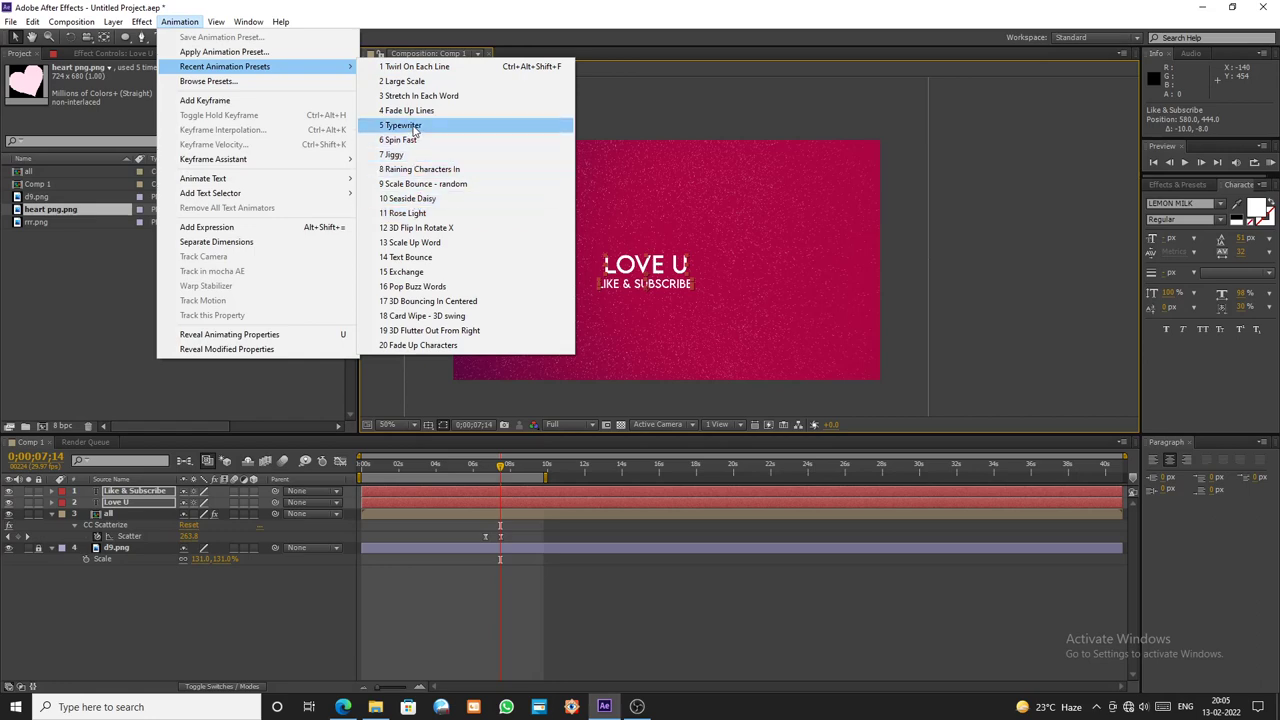
click(414, 126)
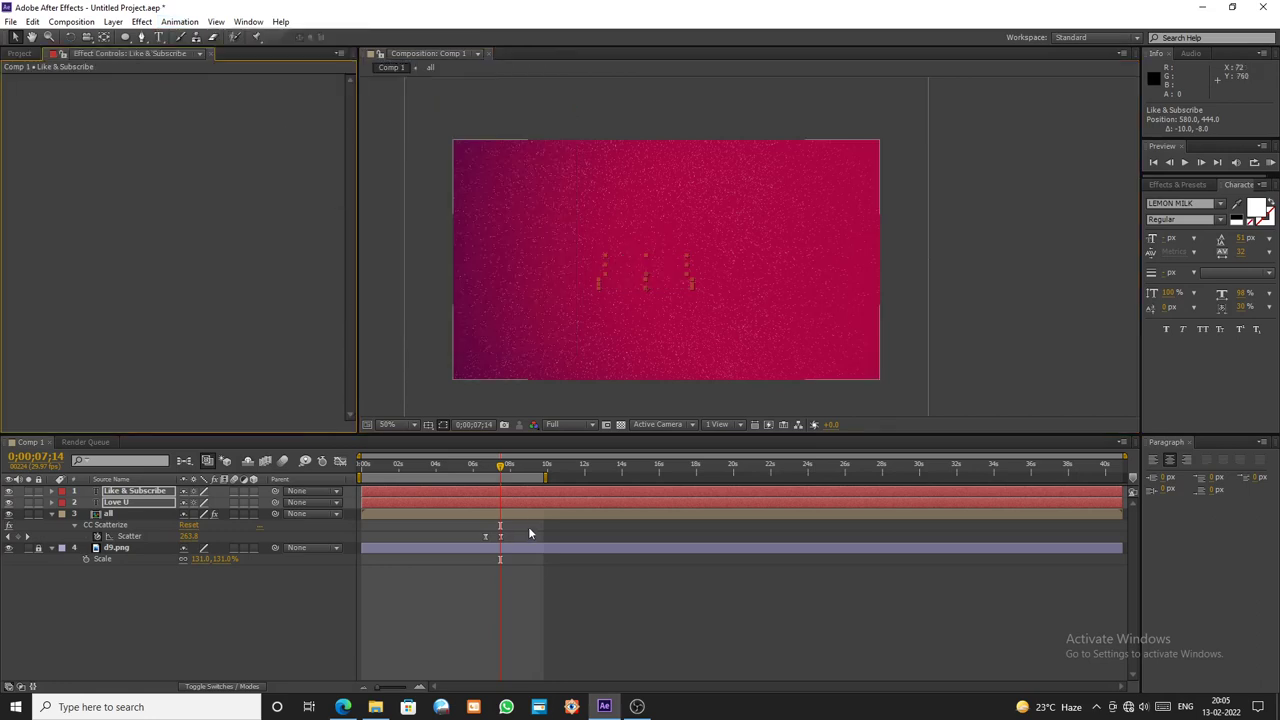
drag(562, 508, 517, 561)
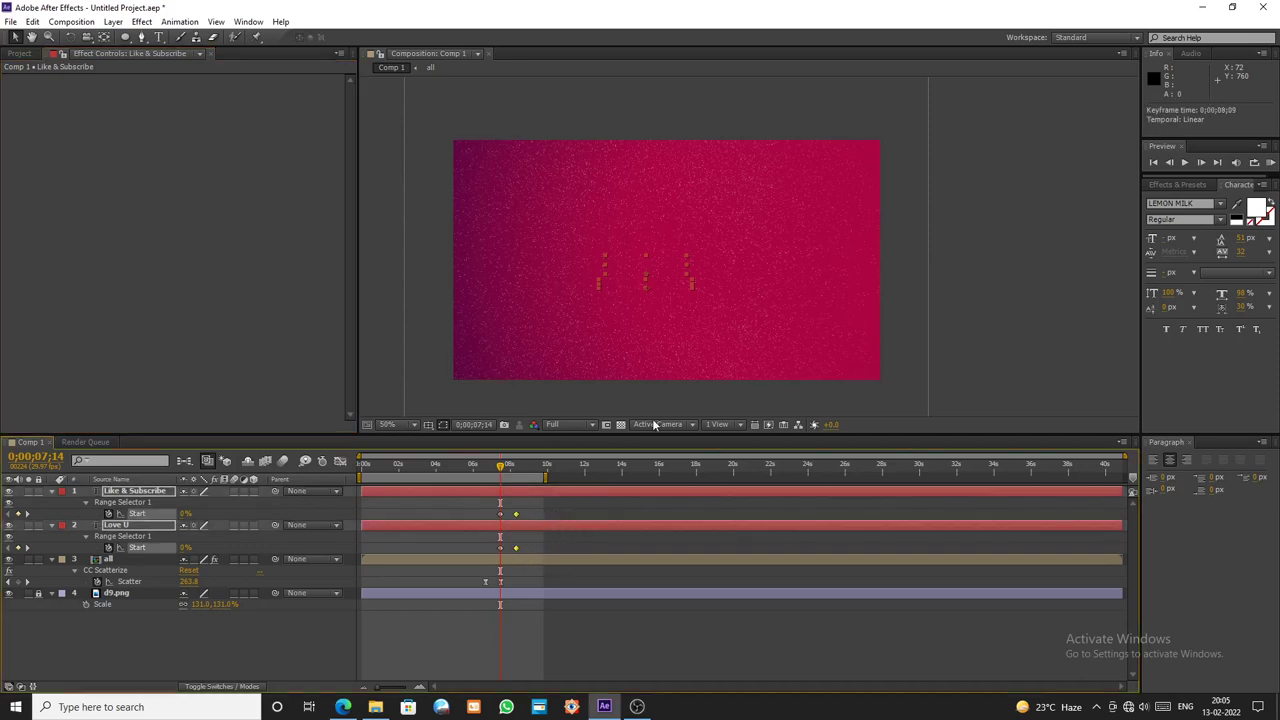
click(976, 320)
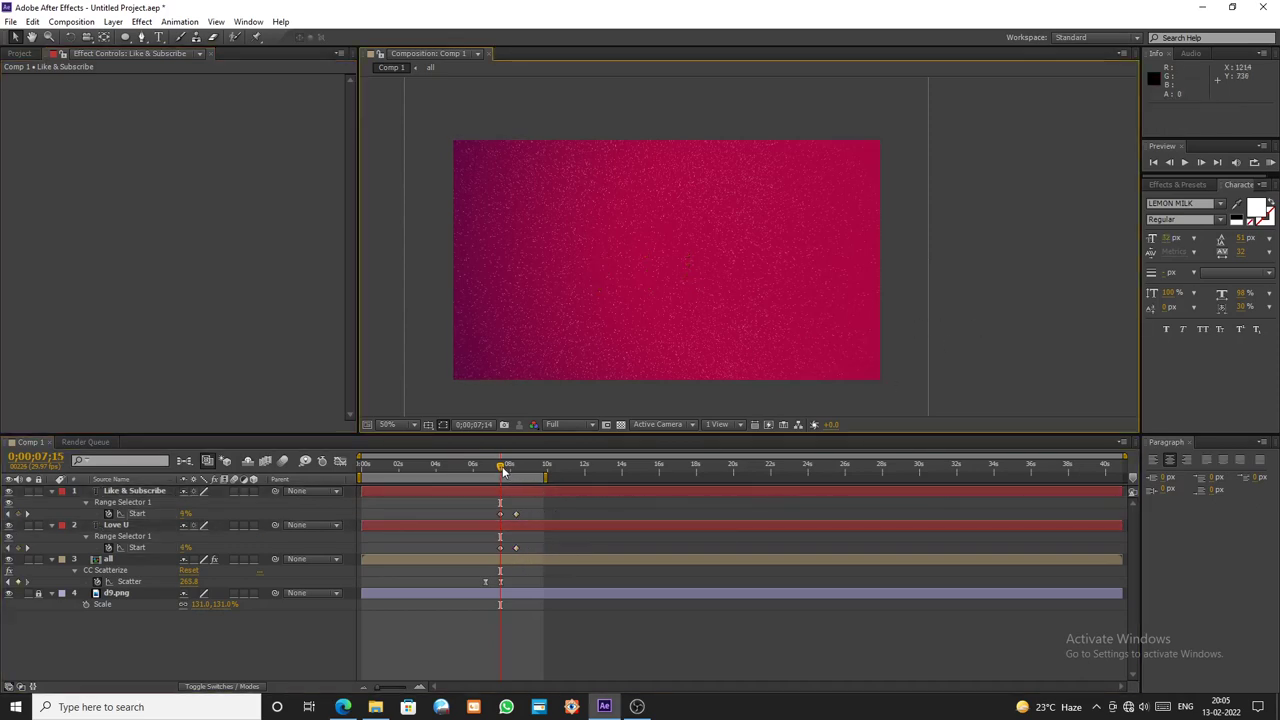
- Shift the Like & Subscribe layer slightly later in time and centre both texts, with Like & Subscribe at position 628, 426
drag(503, 470, 522, 477)
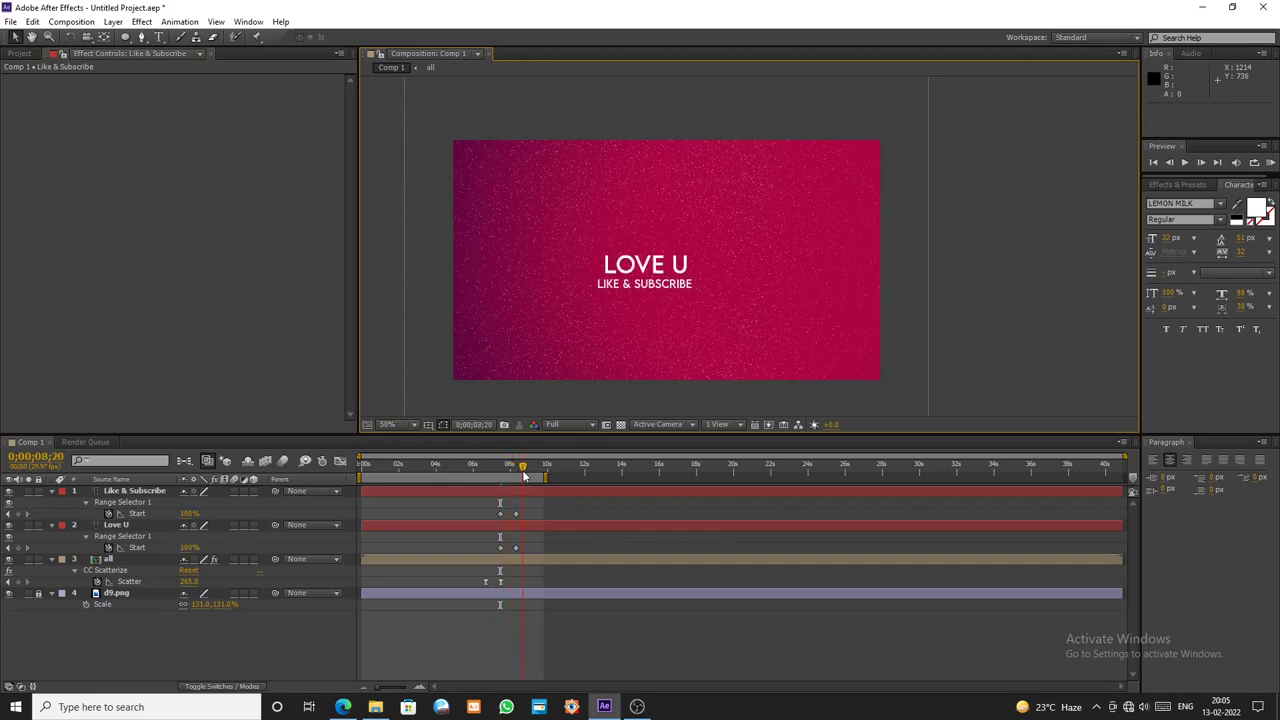
click(535, 490)
shift+click(544, 524)
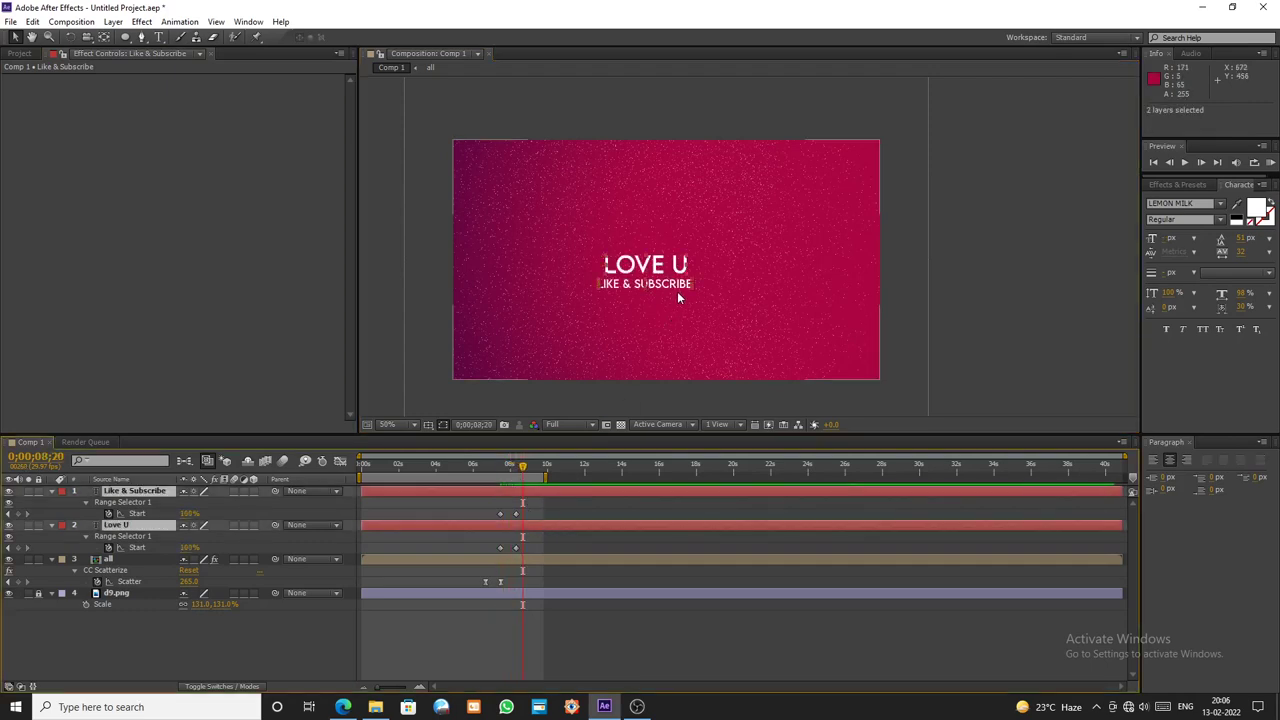
click(677, 291)
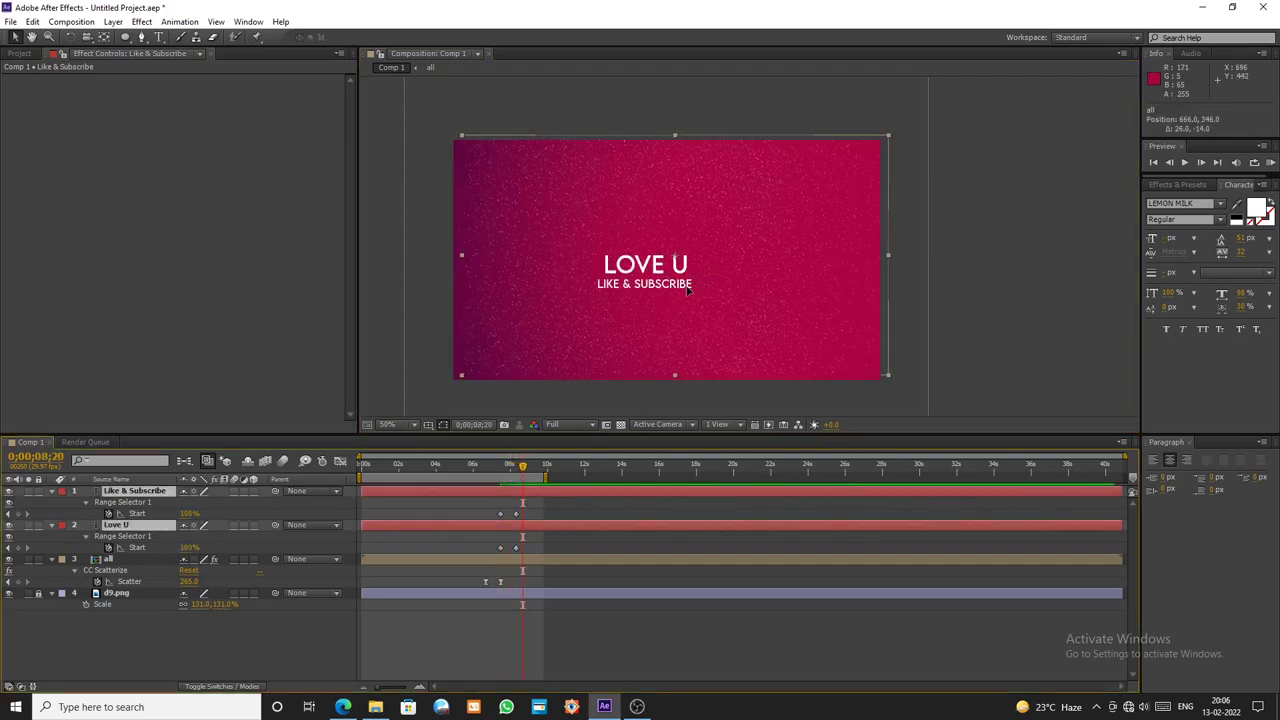
click(551, 492)
shift+click(553, 524)
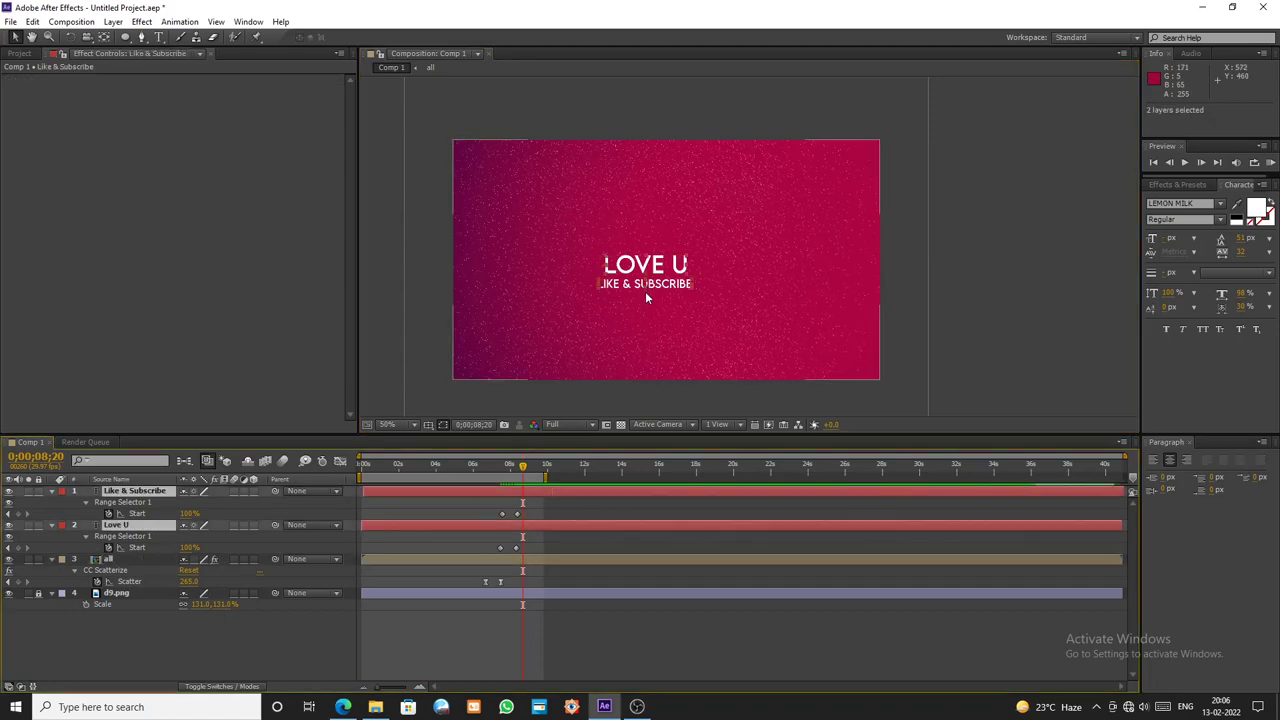
drag(646, 293, 667, 283)
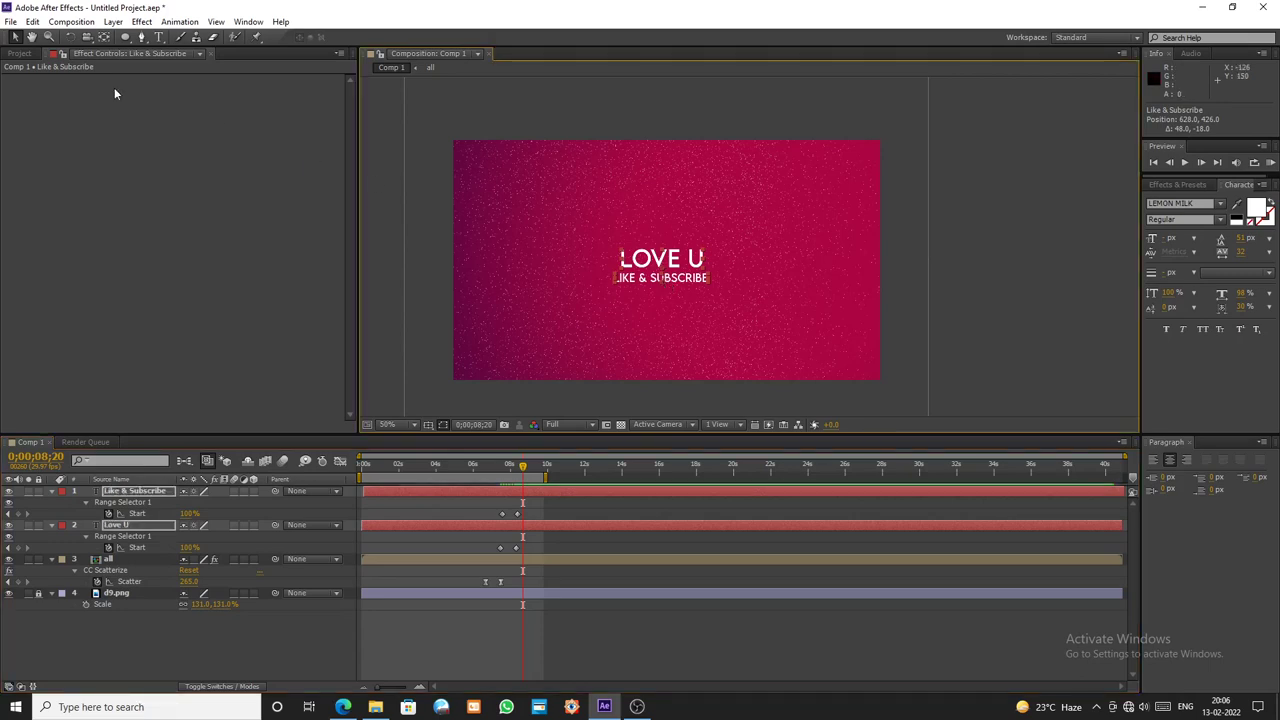
click(20, 54)
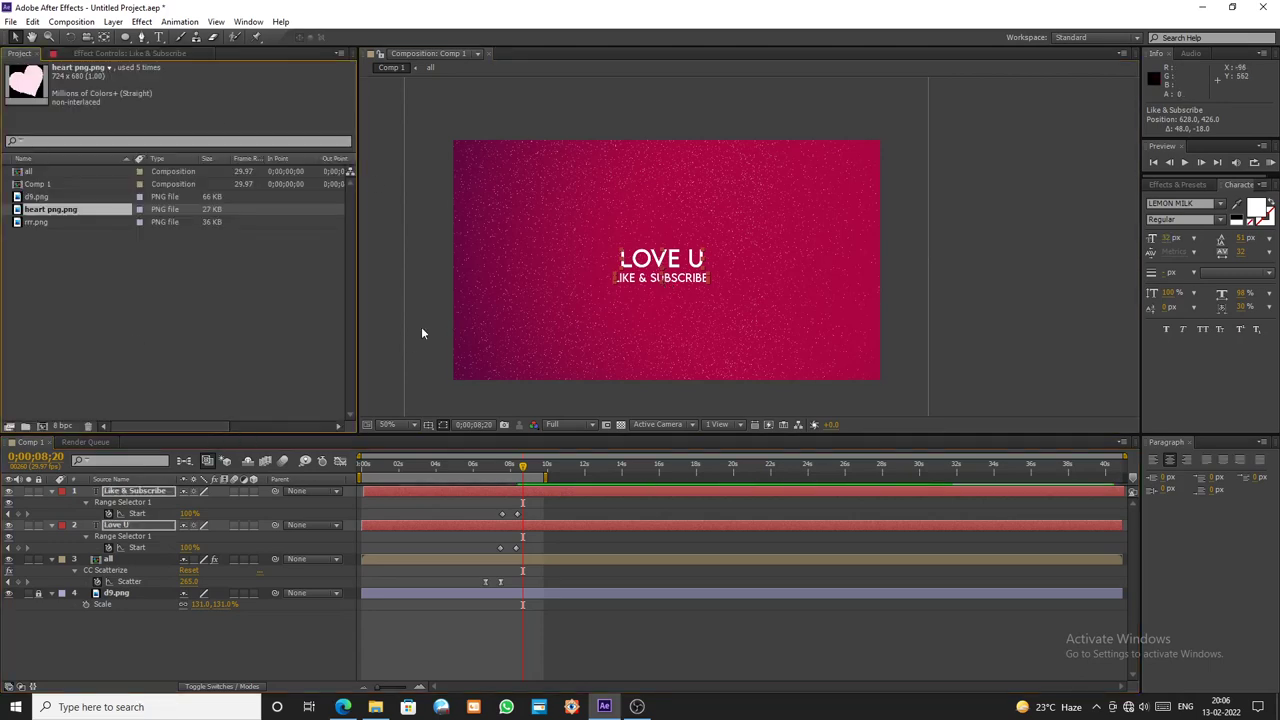
click(518, 357)
mouse_move(522, 467)
mouse_down()
mouse_move(432, 470)
mouse_move(503, 470)
mouse_up()
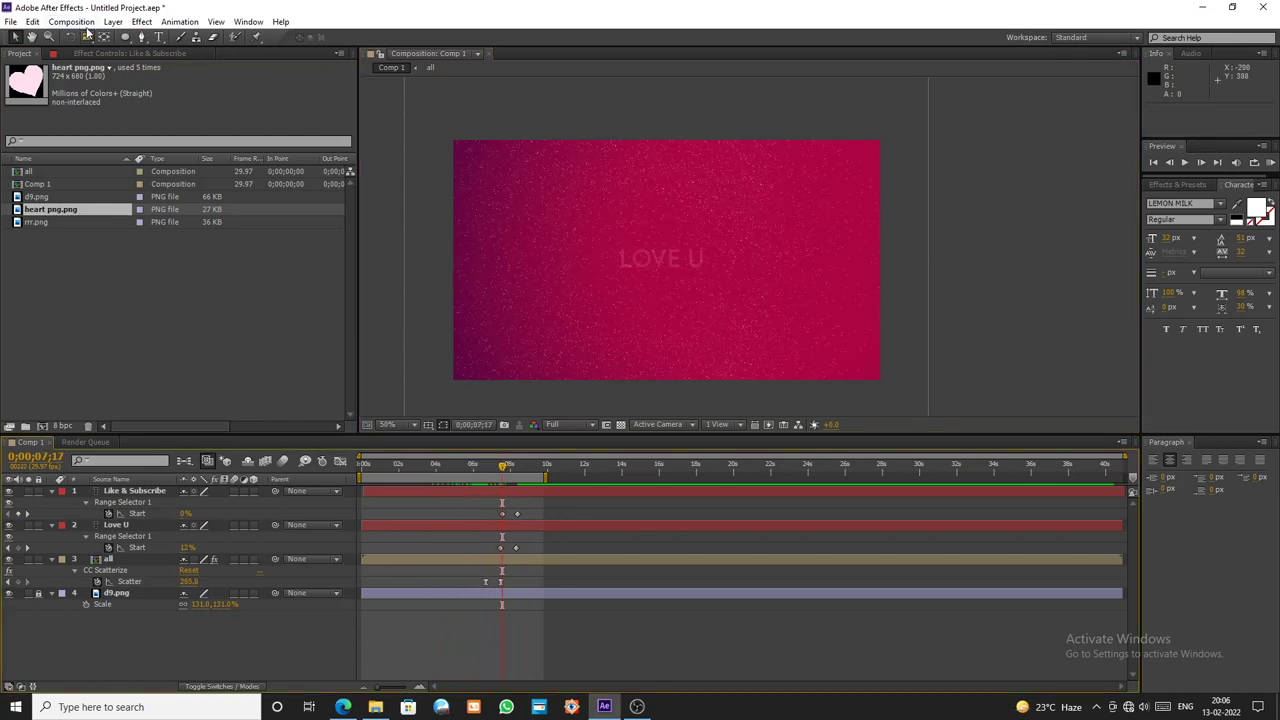
- Add Comp 1 to the render queue and enable audio output in its AVI output module
click(73, 22)
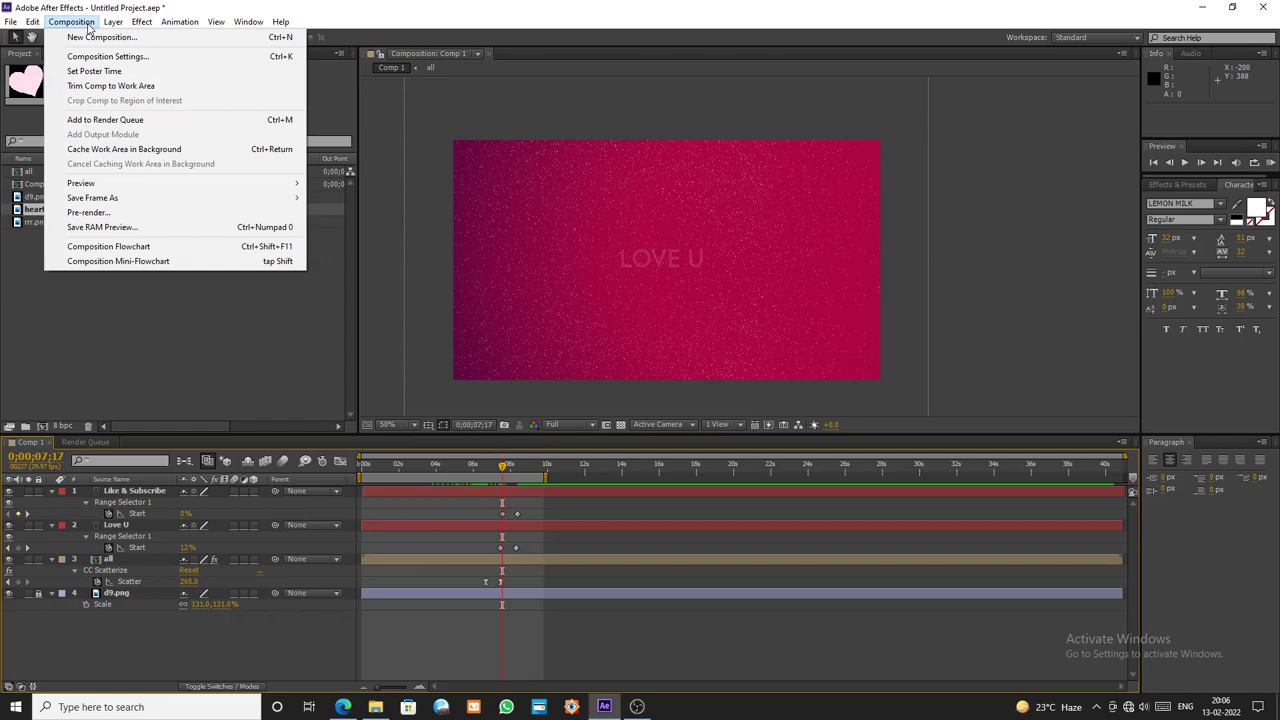
click(122, 120)
click(123, 527)
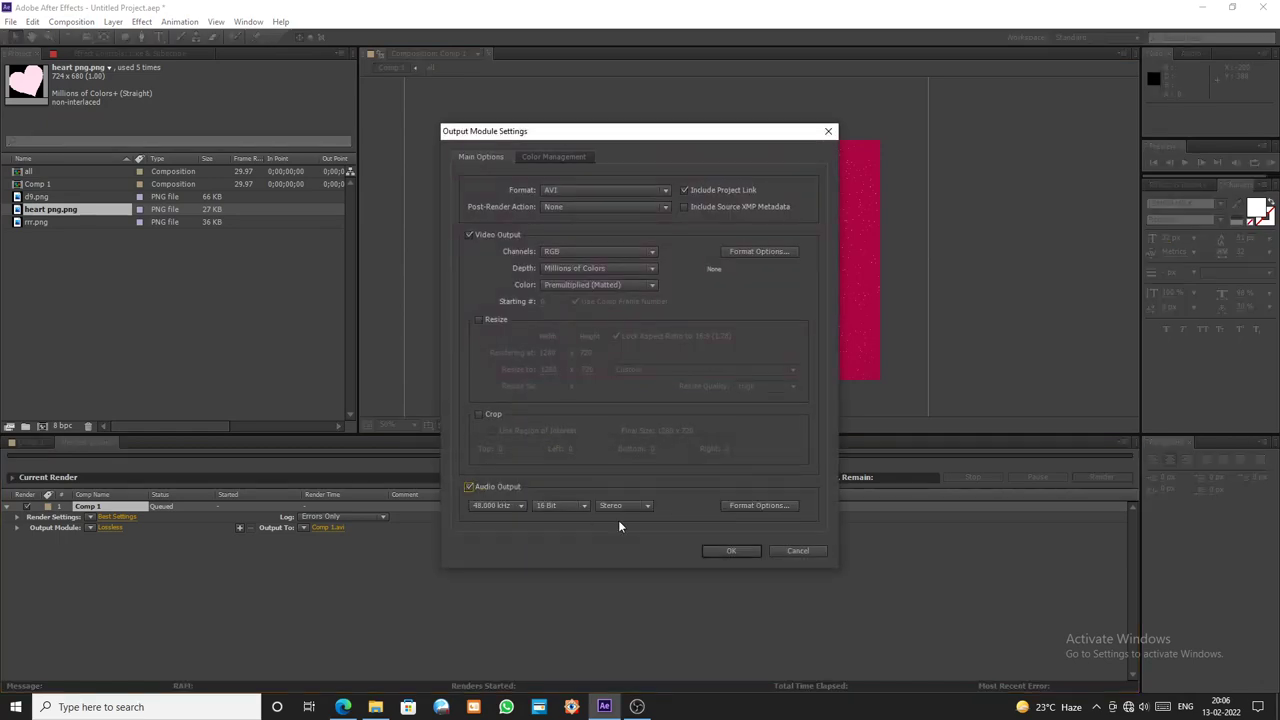
click(731, 550)
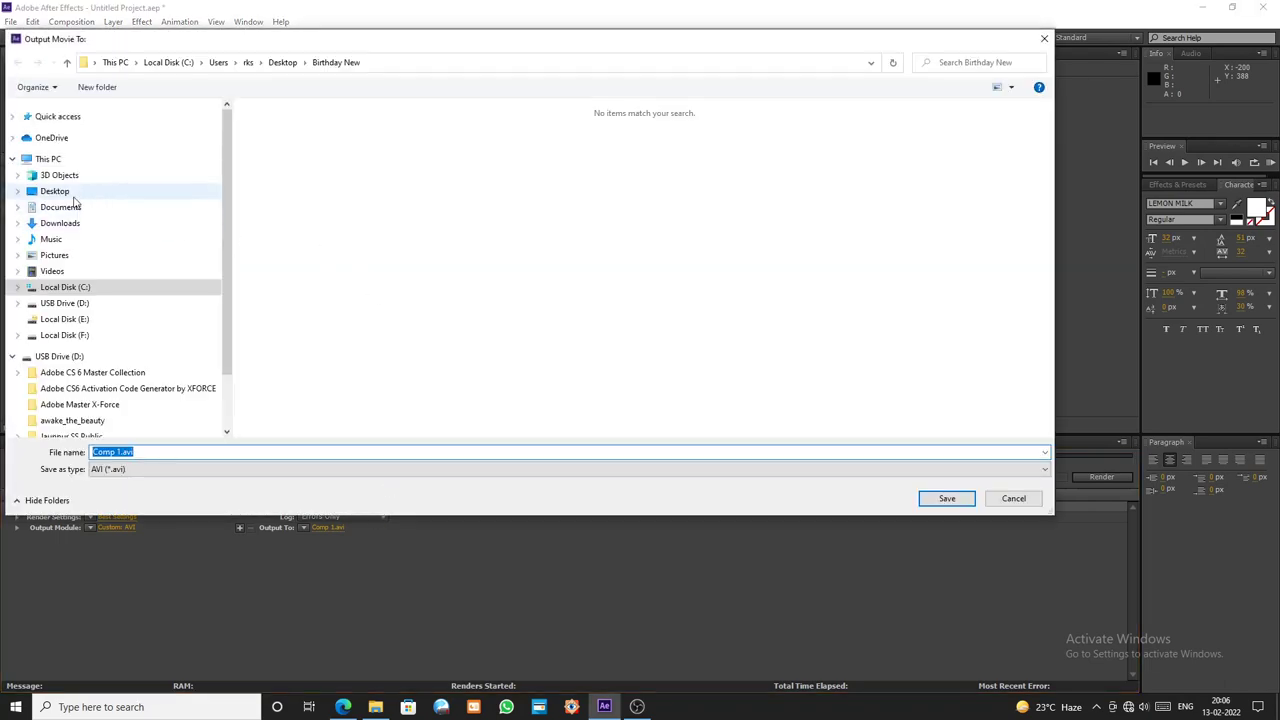
- Set the render's output file to love.avi on the Desktop and render the composition
click(62, 192)
click(171, 449)
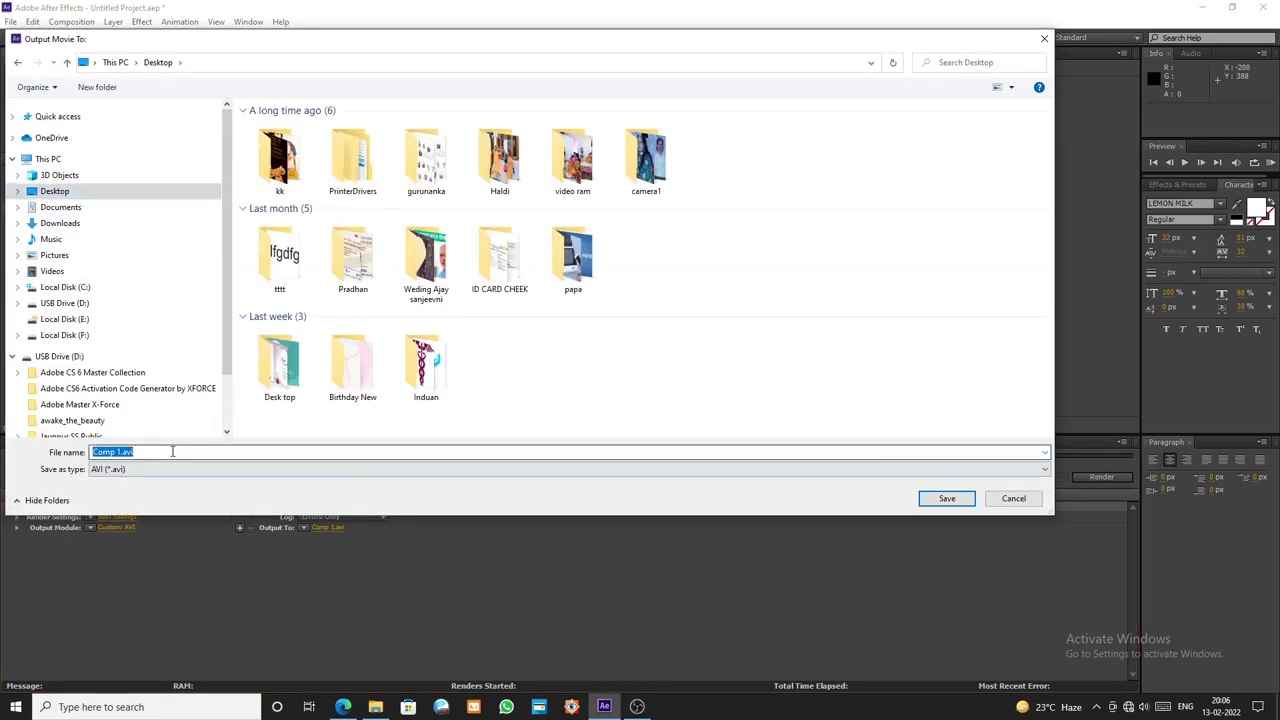
text(love)
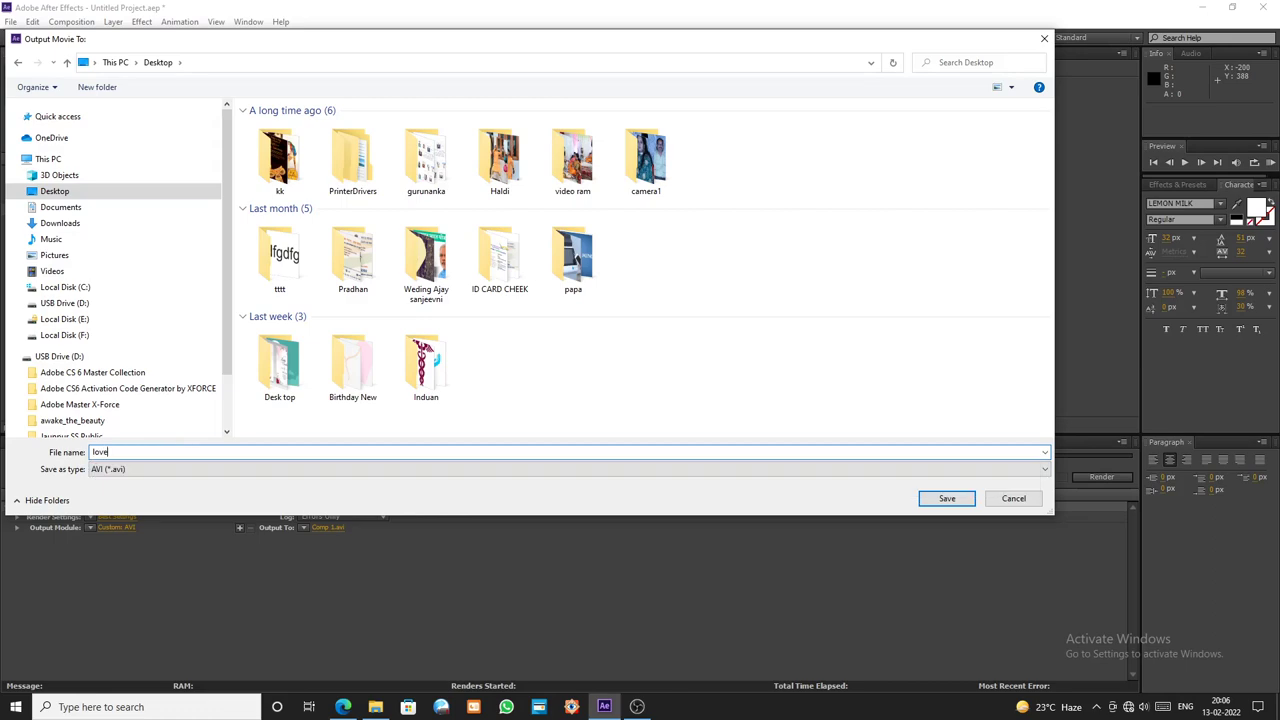
click(945, 499)
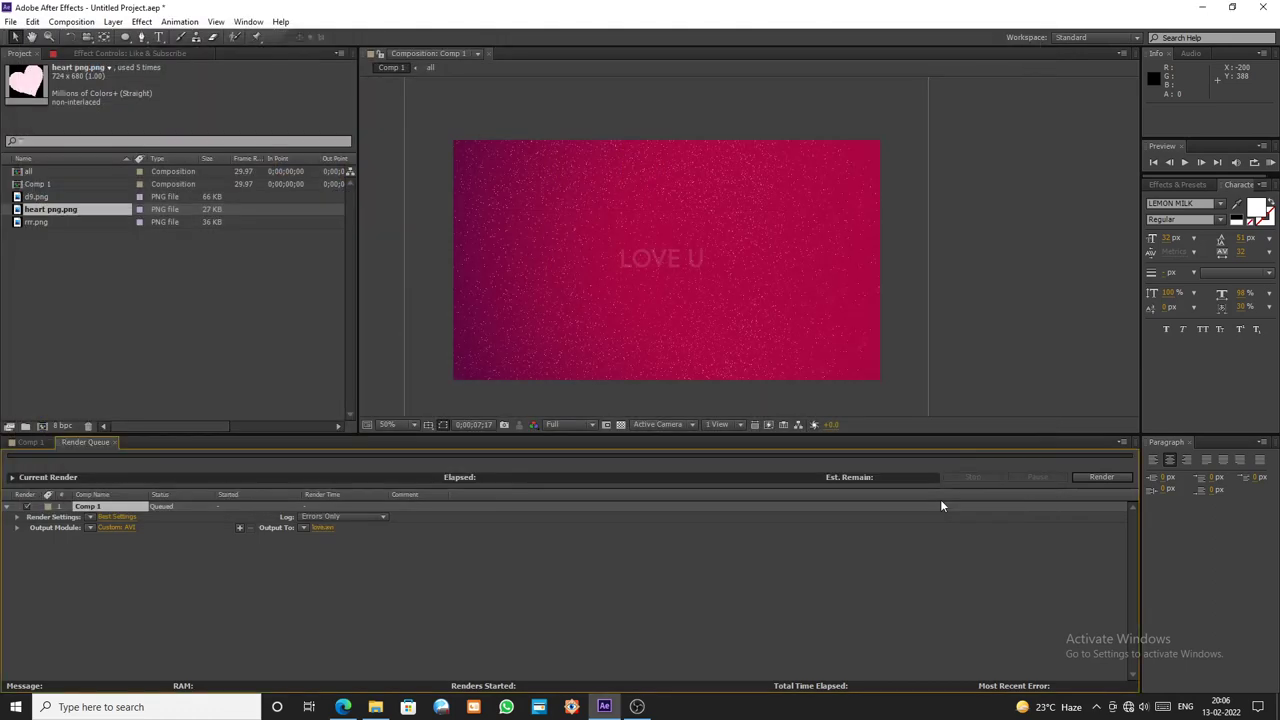
click(1105, 478)
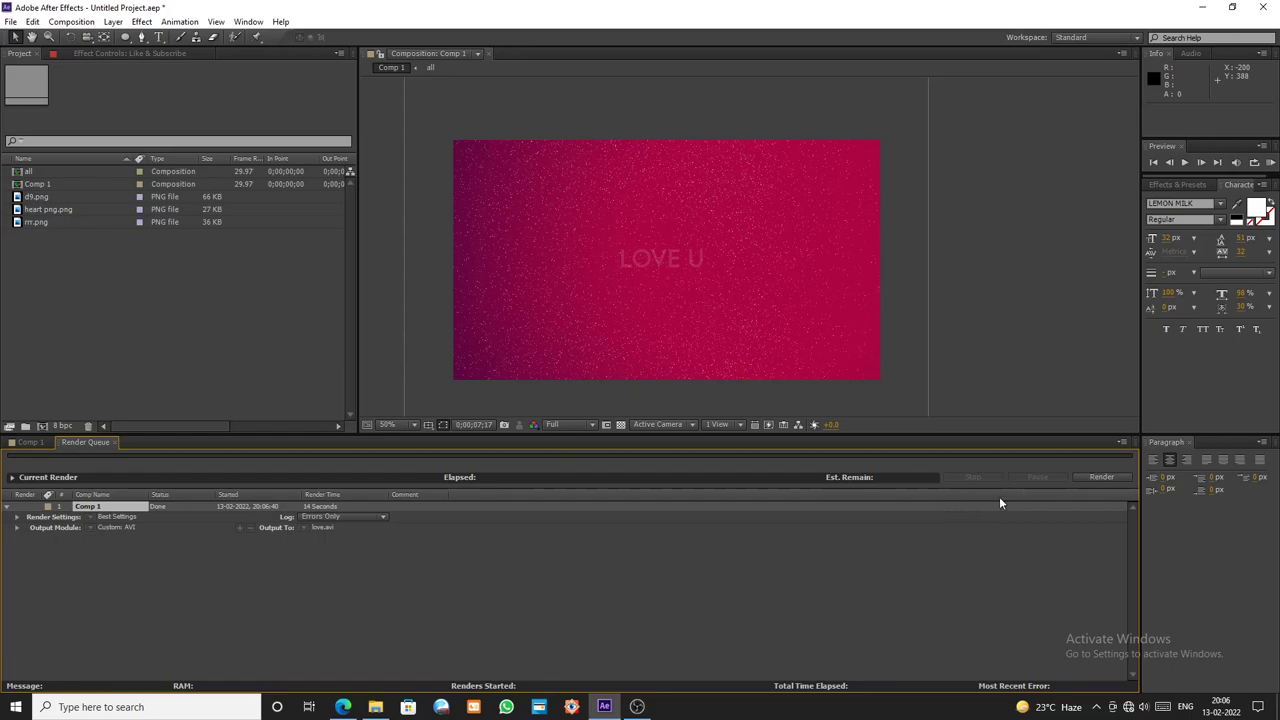
- Switch to File Explorer and locate the rendered love.avi in the Desktop folder
click(375, 706)
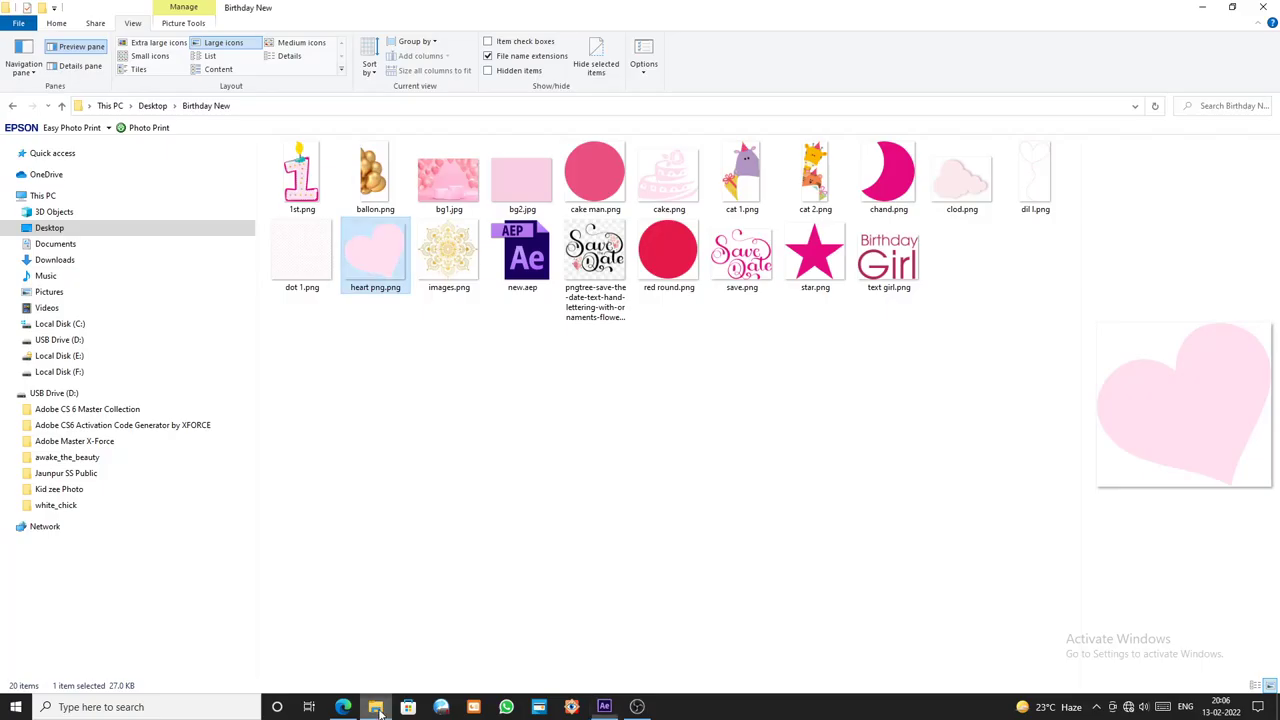
click(52, 228)
click(305, 220)
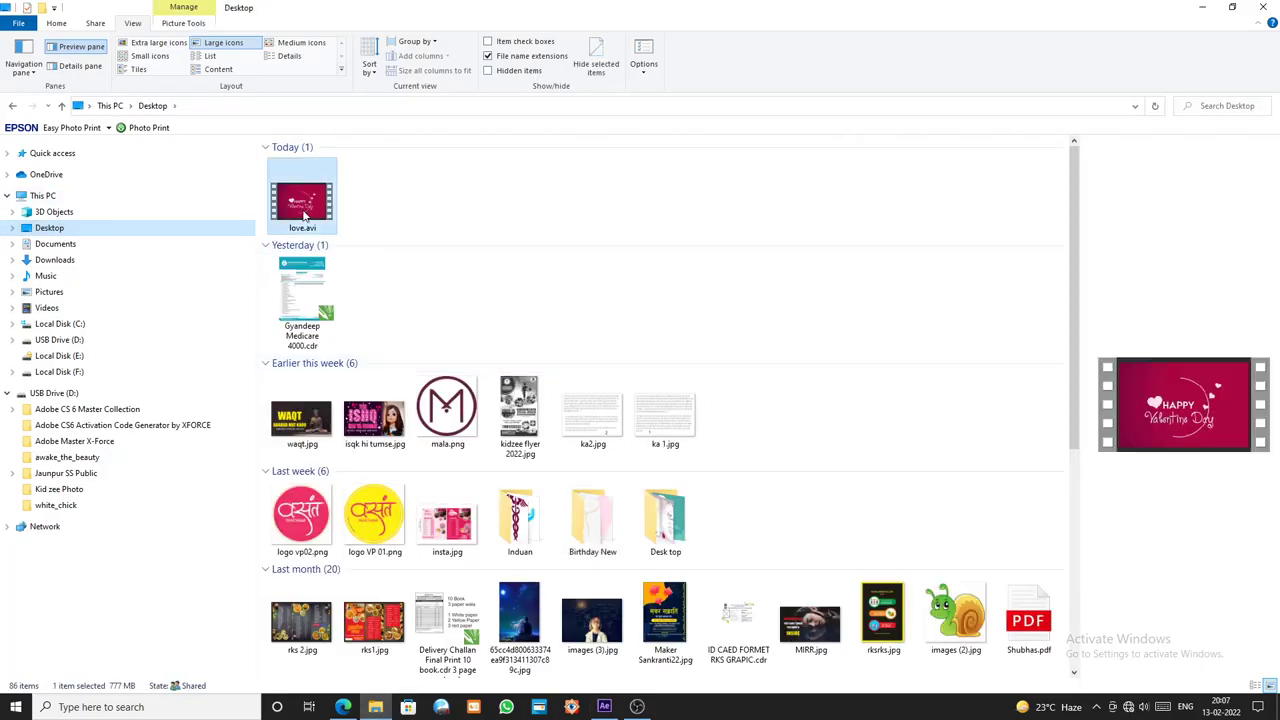